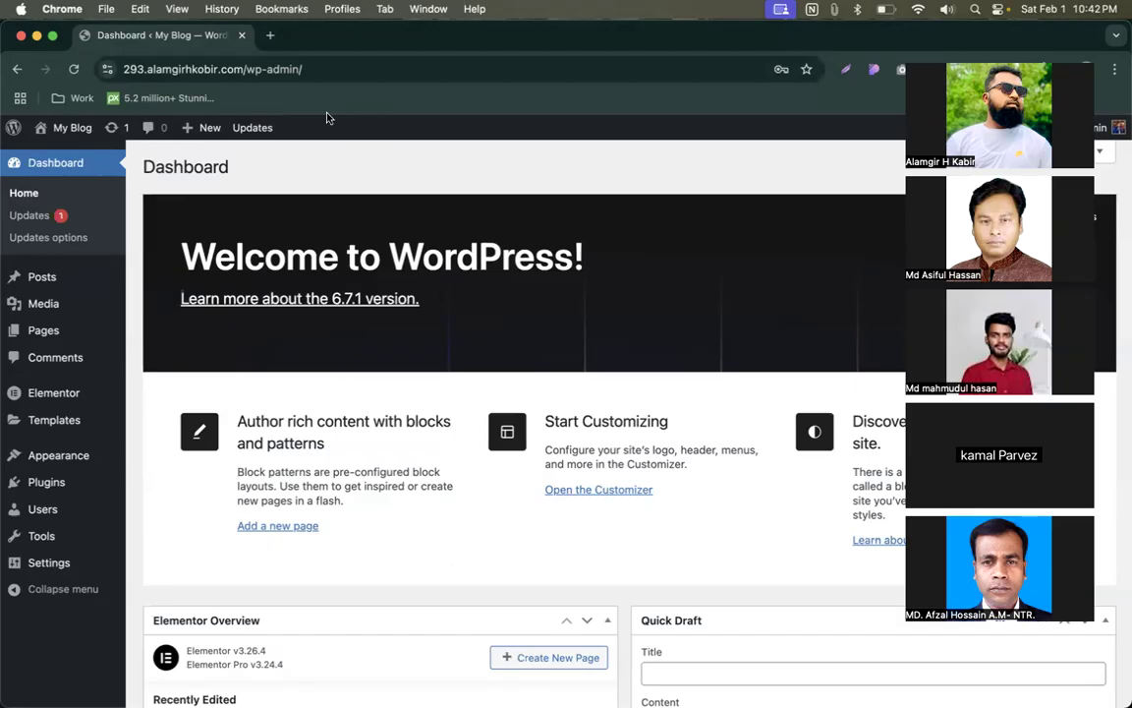
- Browse Google Image results for 'popup for website', viewing the ConvertFlow example, then return to the Dashboard
click(266, 36)
text(popu)
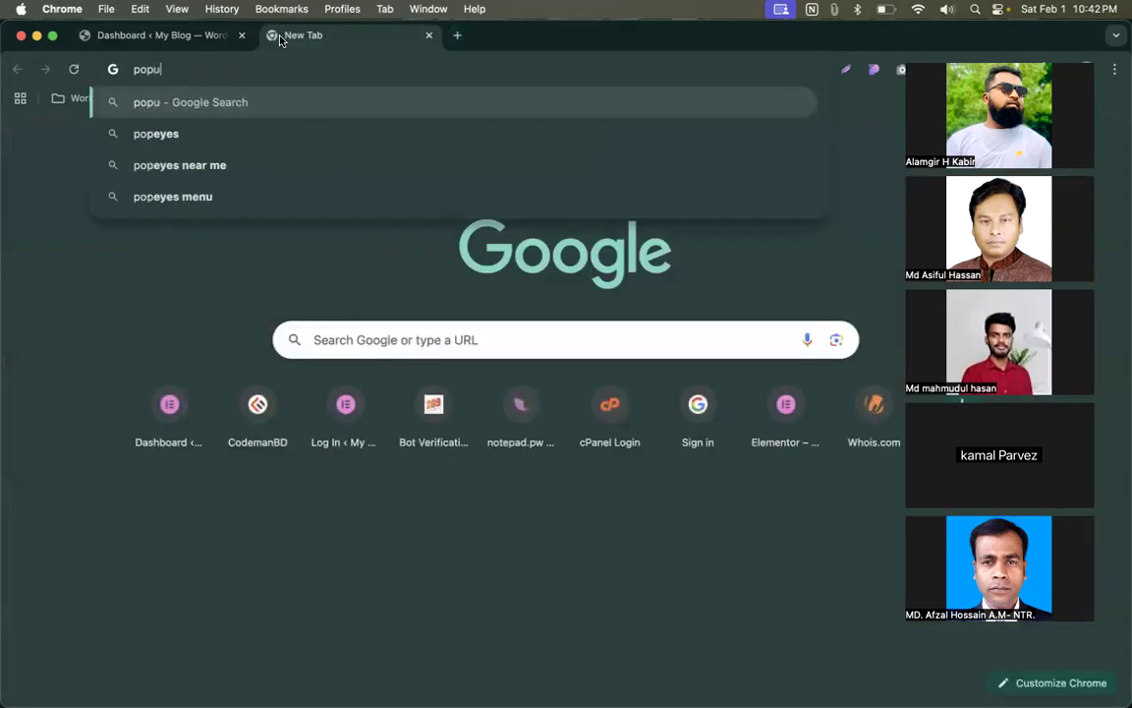
text(p for website)
key(Return)
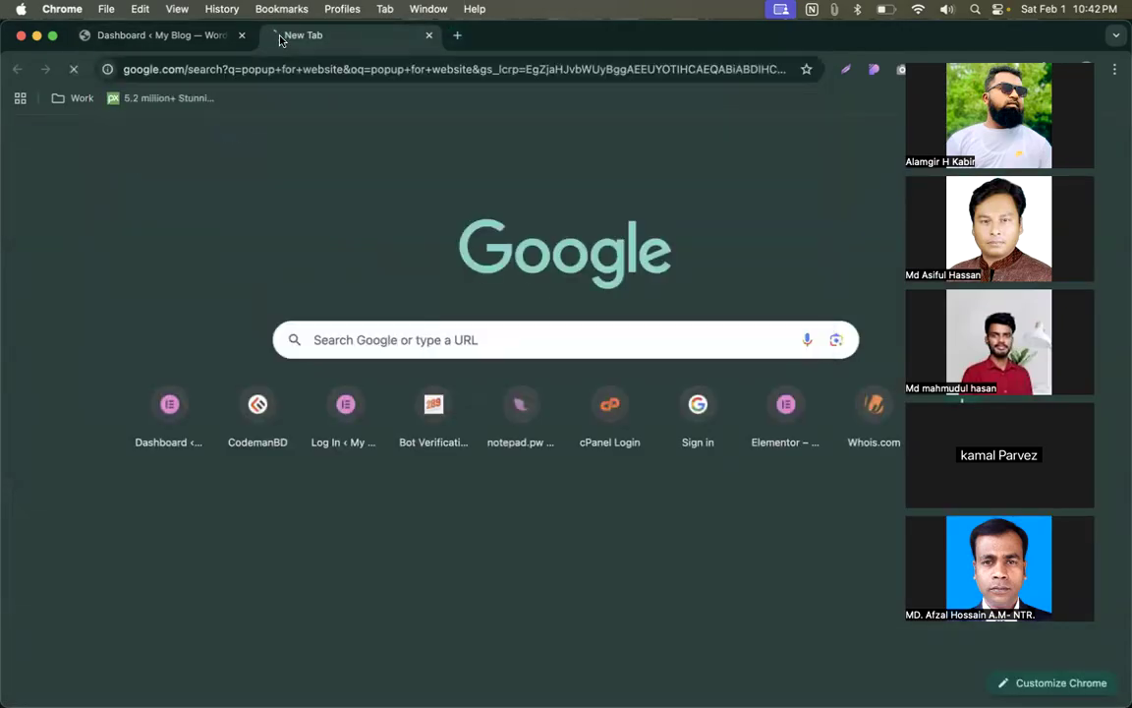
click(190, 196)
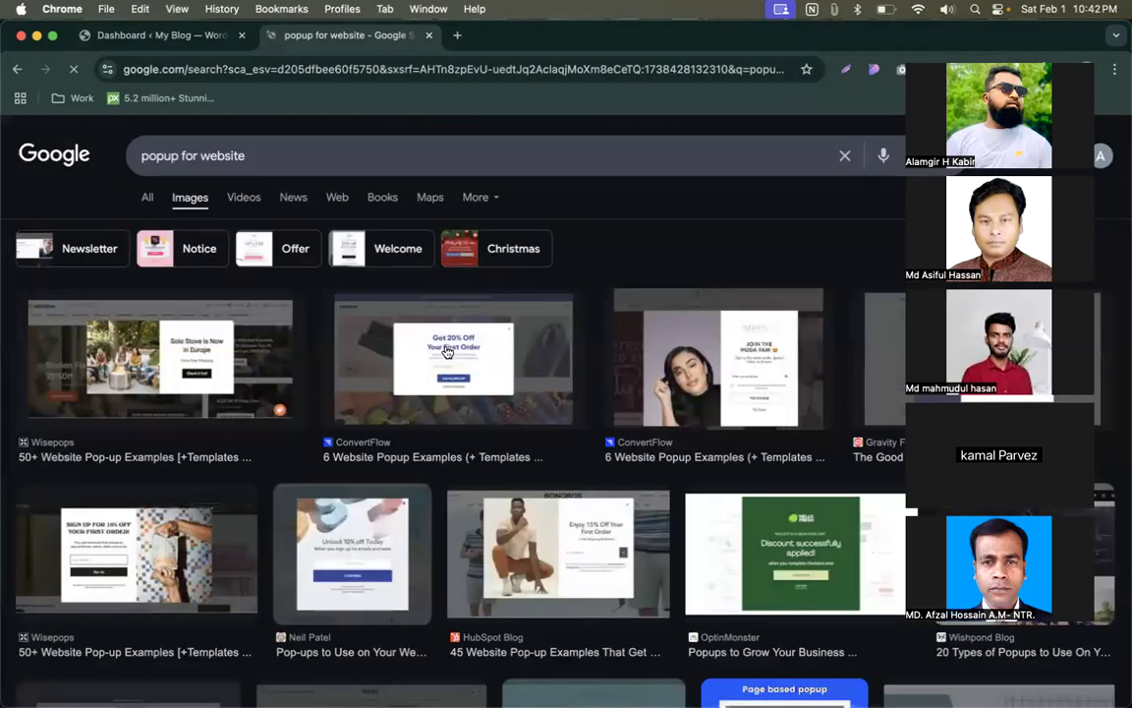
scroll(491, 354, down, 3)
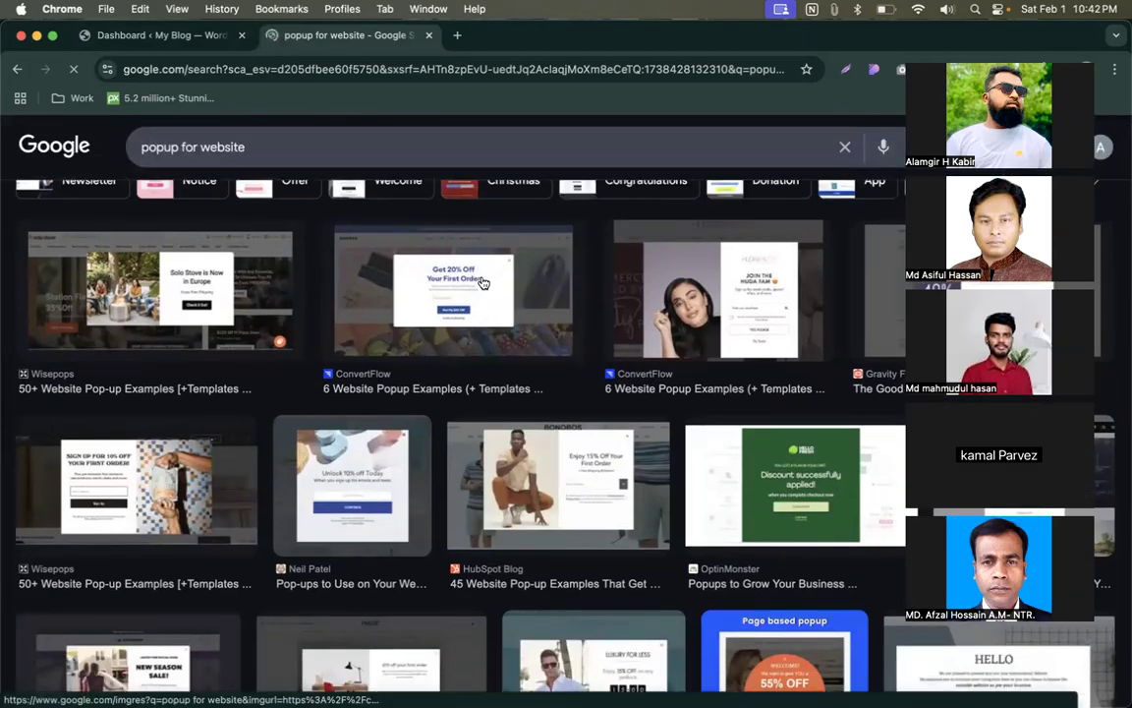
click(775, 337)
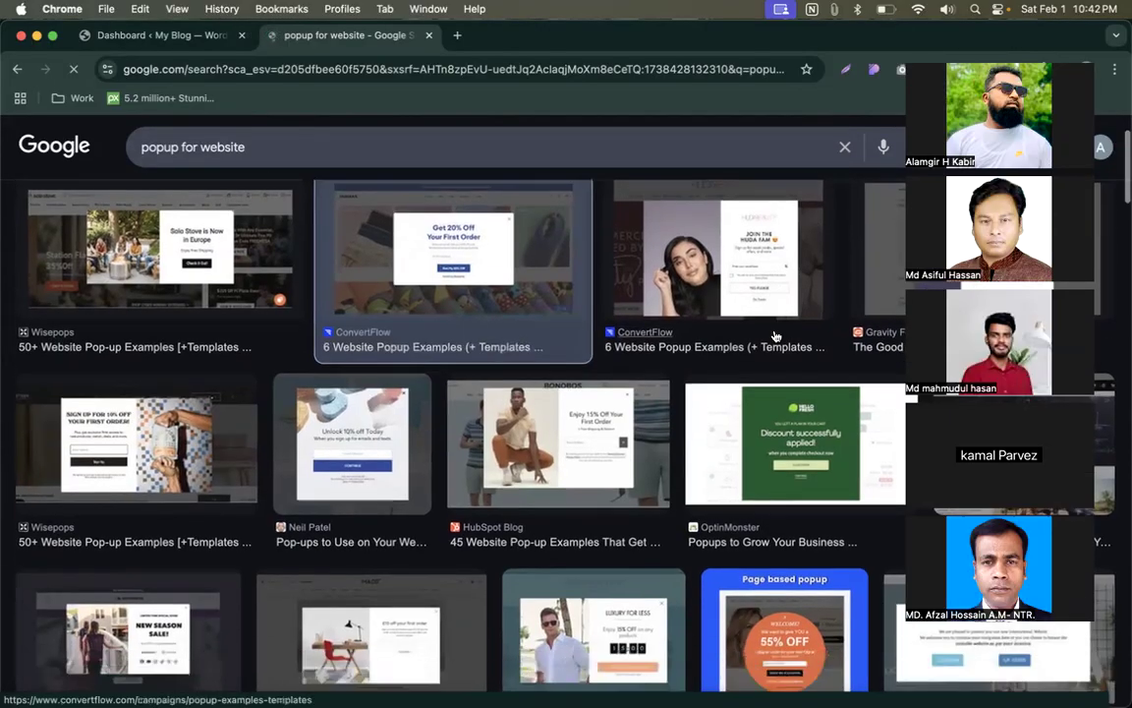
scroll(773, 331, down, 5)
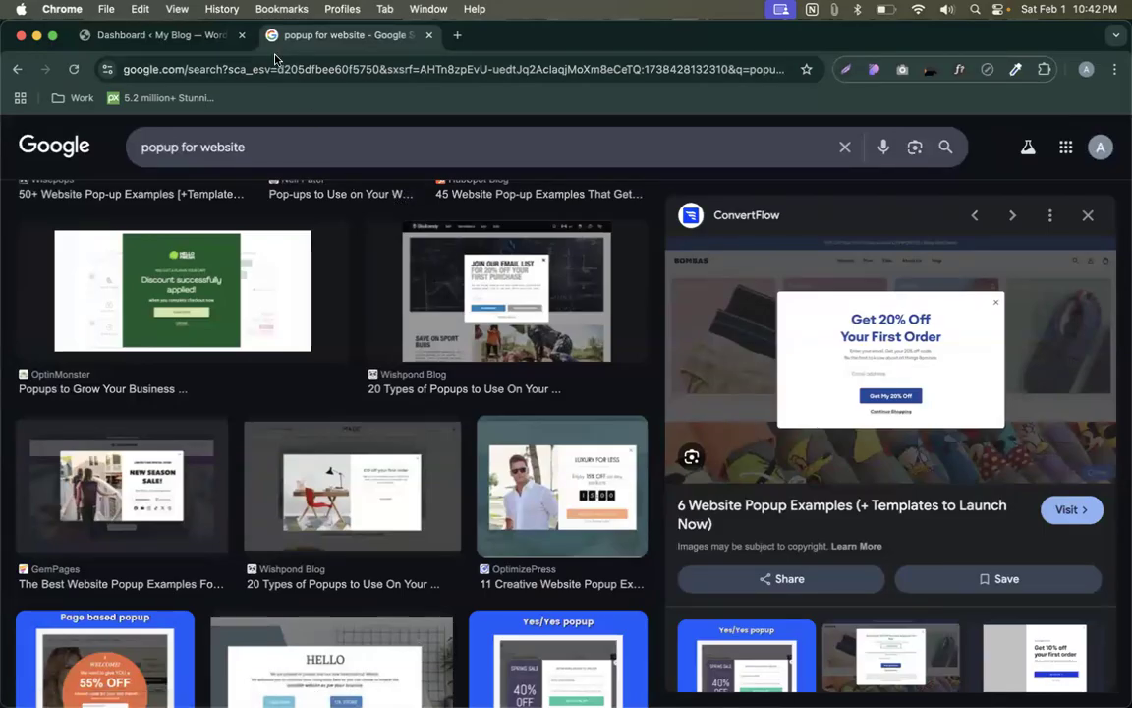
click(162, 39)
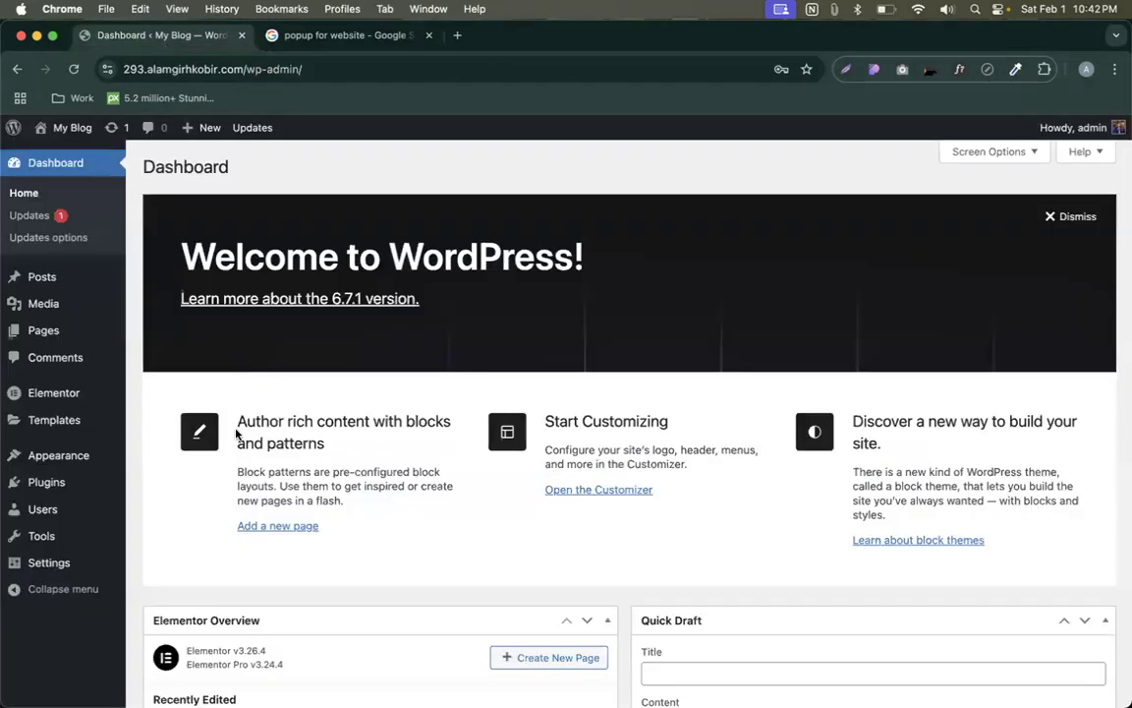
- Go to Templates > Saved Templates in the WordPress admin sidebar
mouse_move(66, 397)
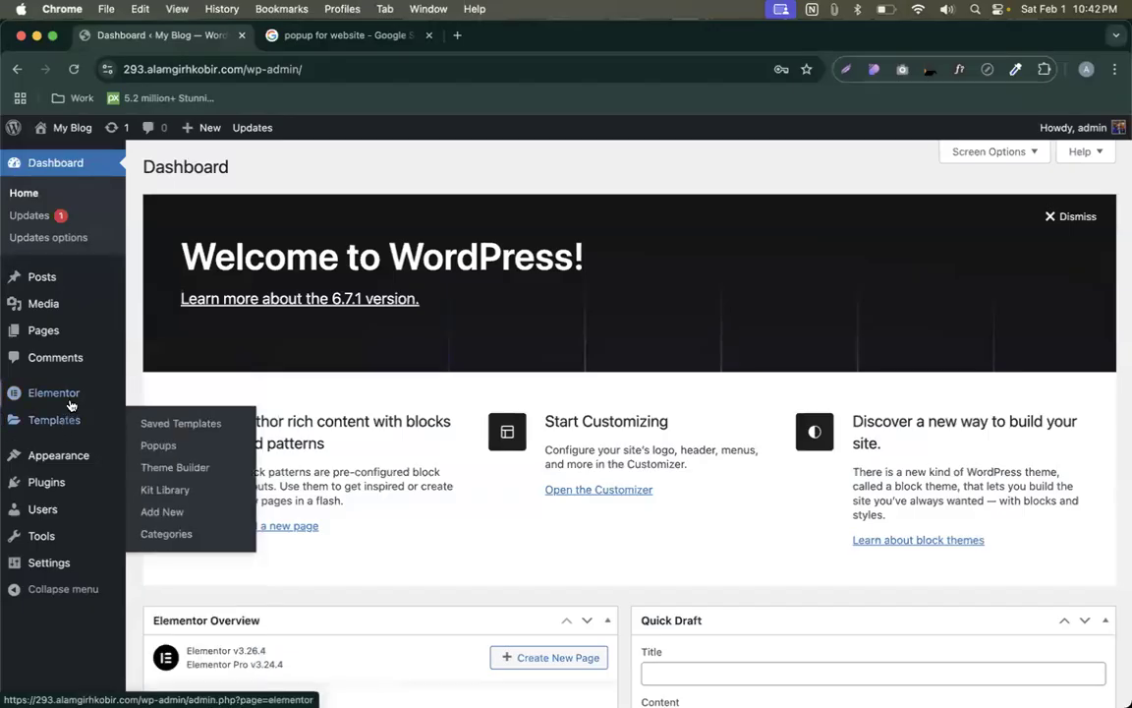
click(54, 420)
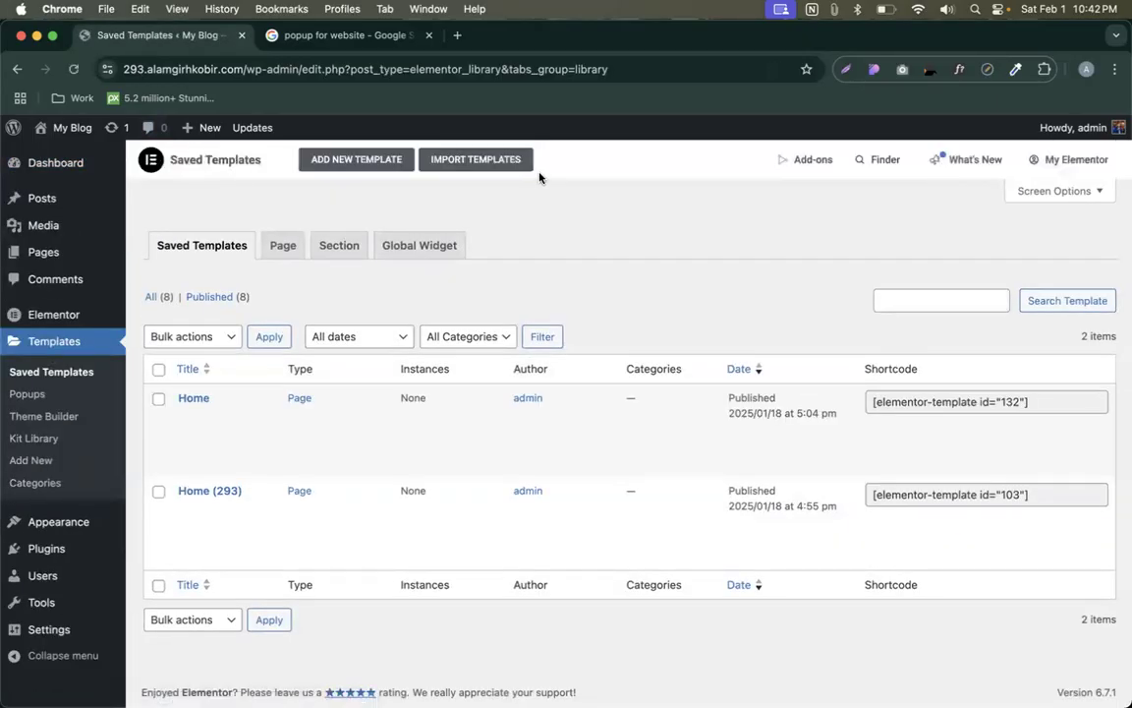
- Add a new template of type Popup named 'My Popup' and create it
click(366, 162)
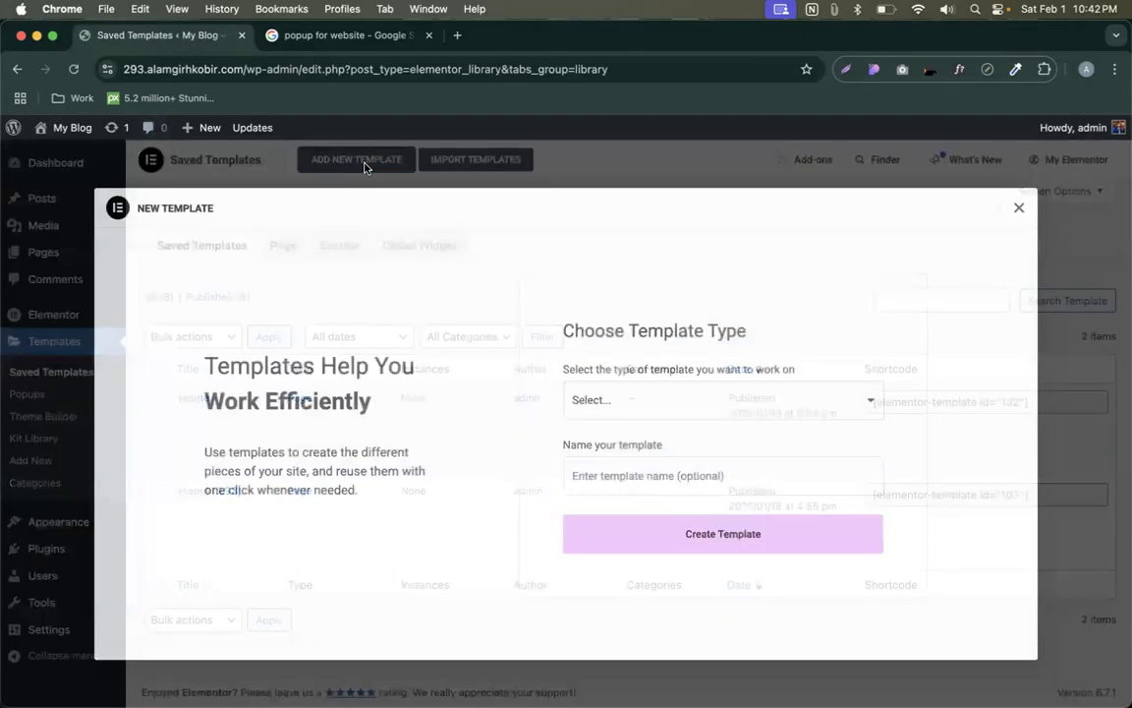
click(615, 396)
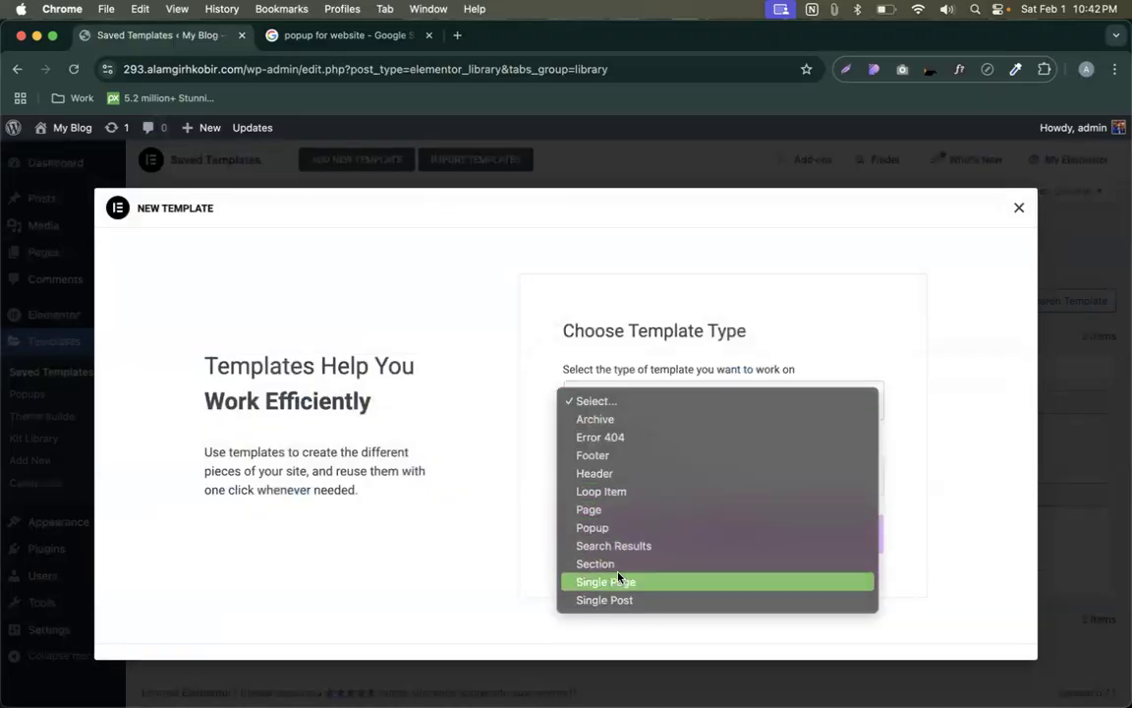
click(605, 531)
click(608, 491)
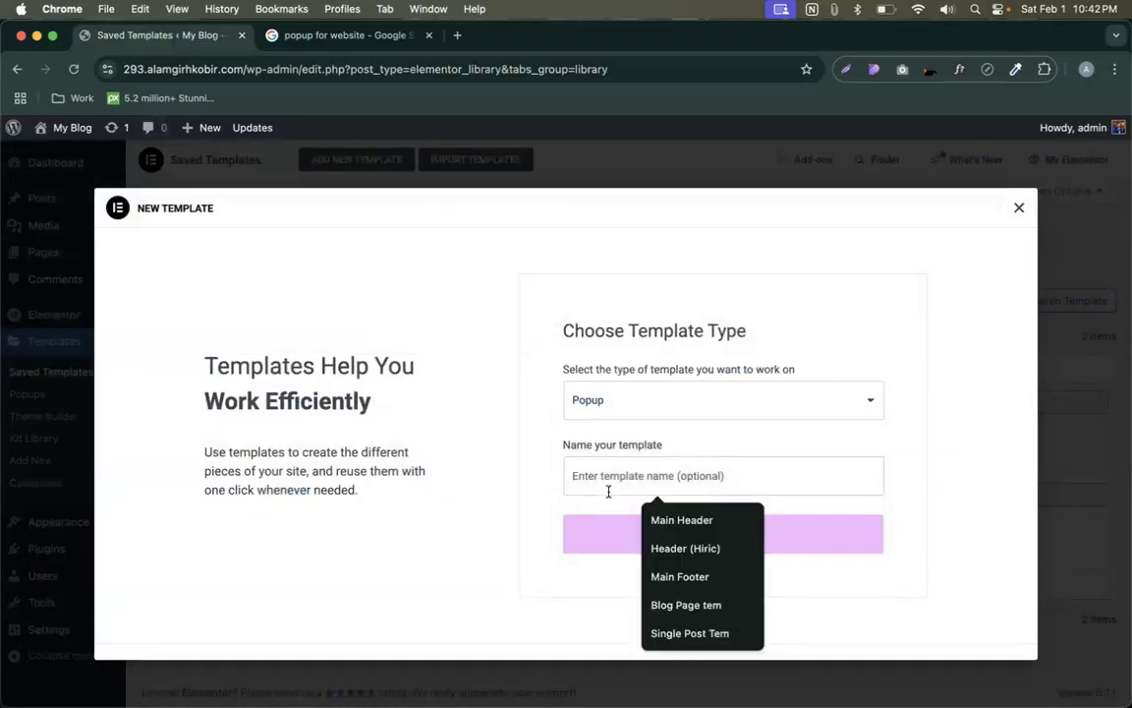
text(MY)
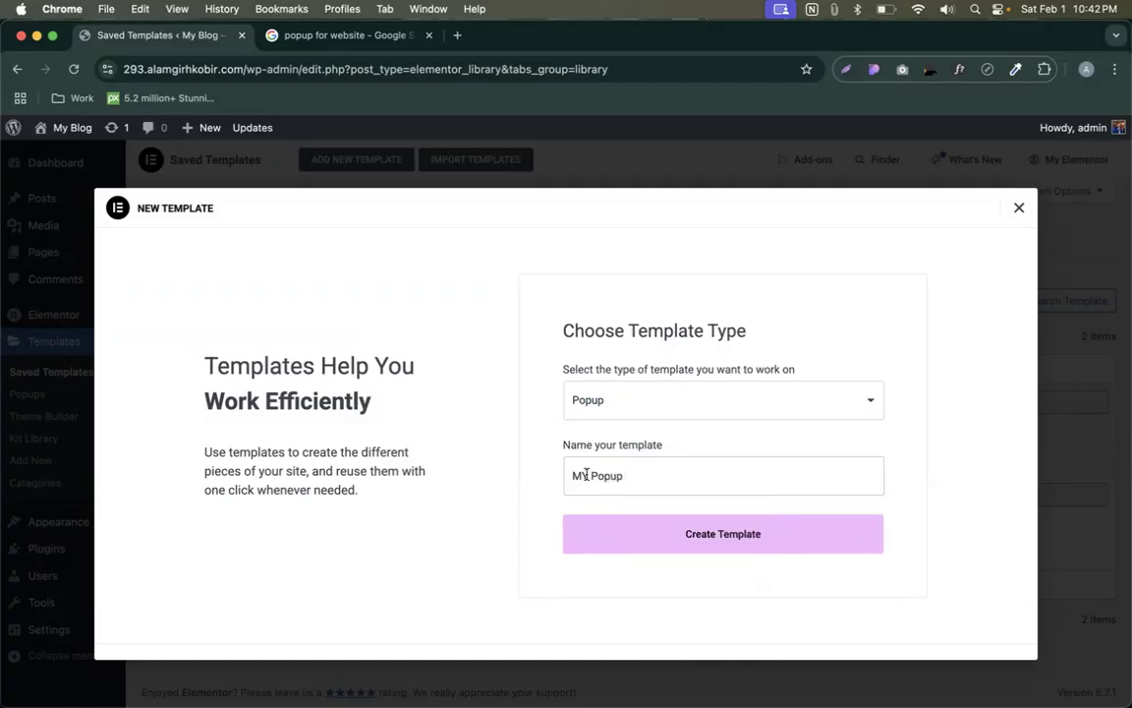
key(BackSpace)
text(y)
click(716, 553)
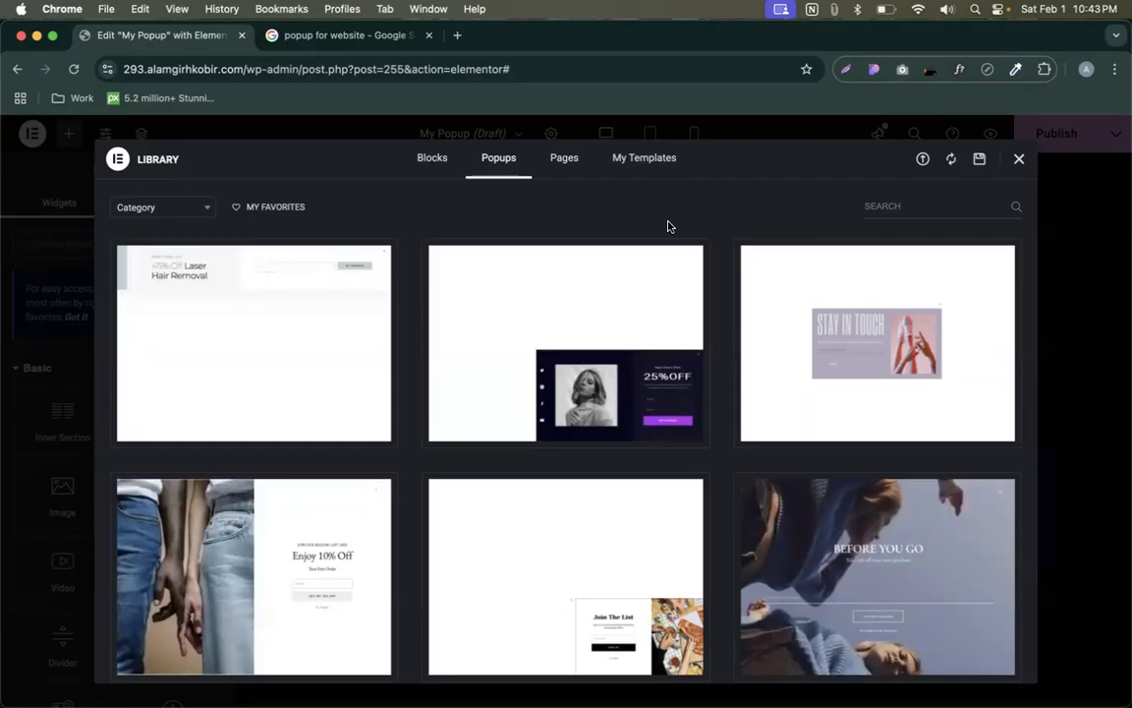
- Scroll through the Library's popup designs, then close the Library to start blank
scroll(698, 404, down, 10)
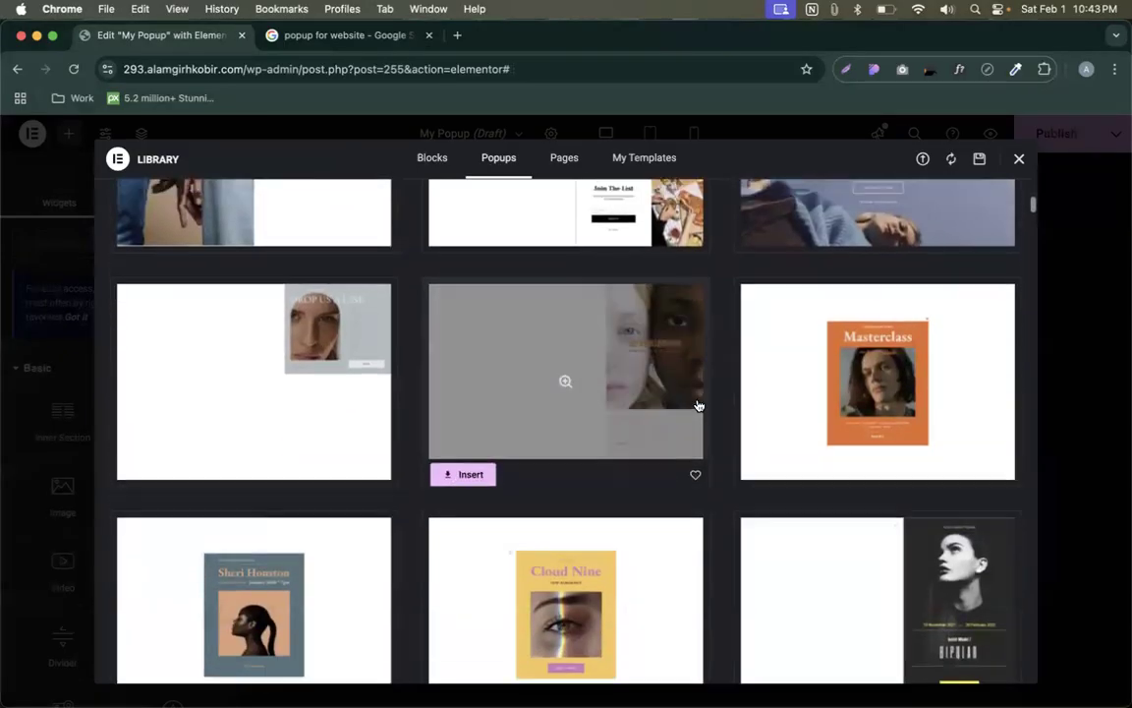
scroll(698, 404, down, 6)
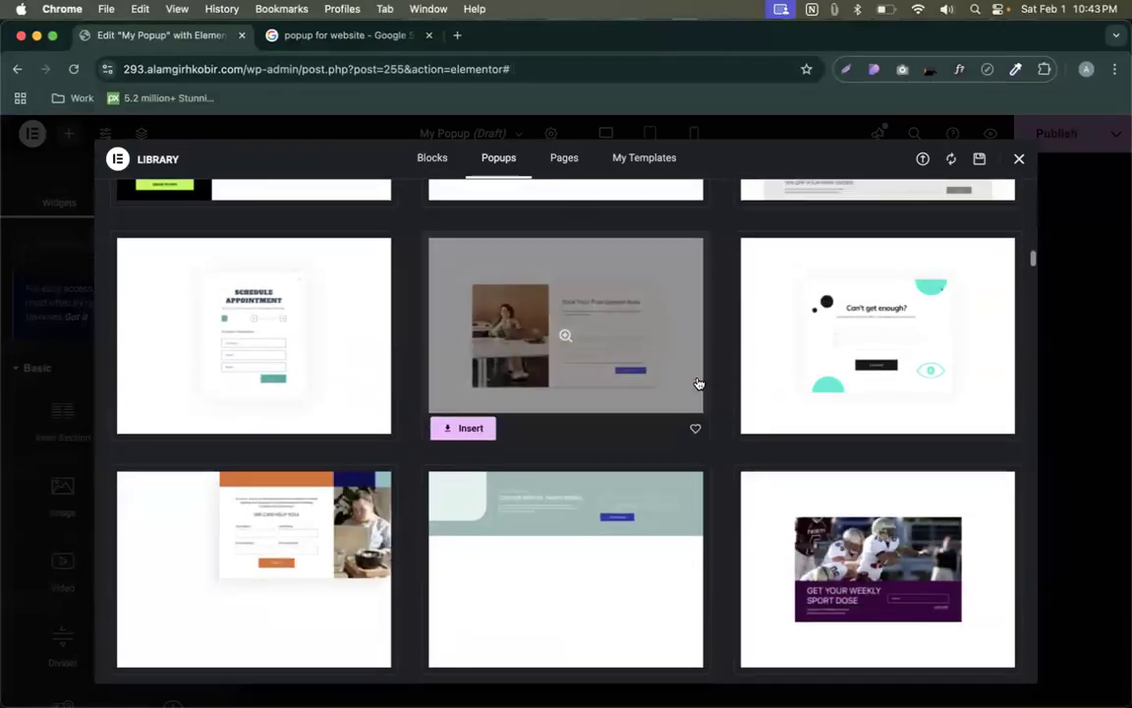
click(1020, 158)
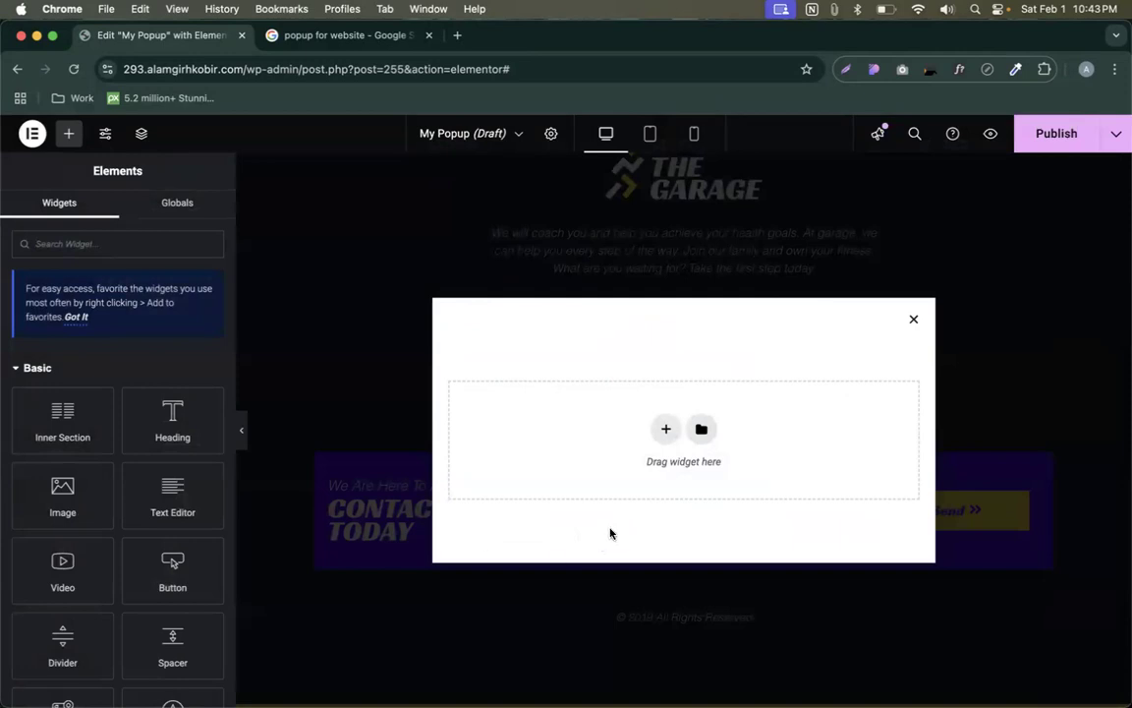
- Add a two-column section and place an Image widget with the cactus photo in the left column
click(665, 428)
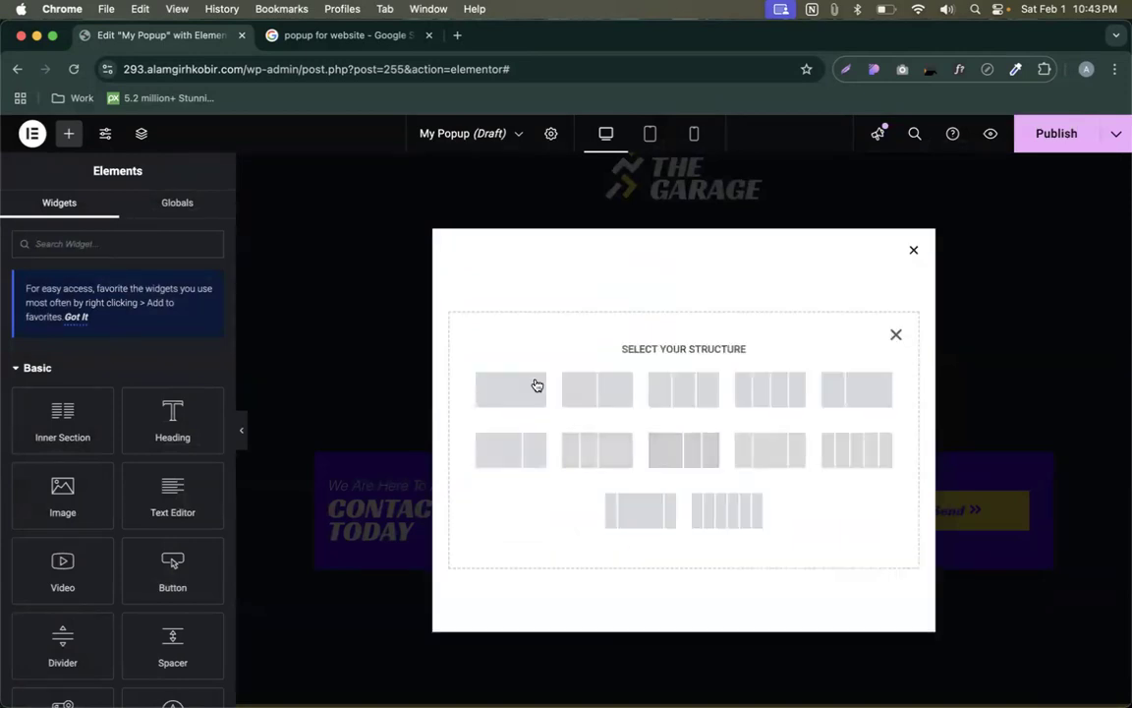
click(597, 386)
click(559, 431)
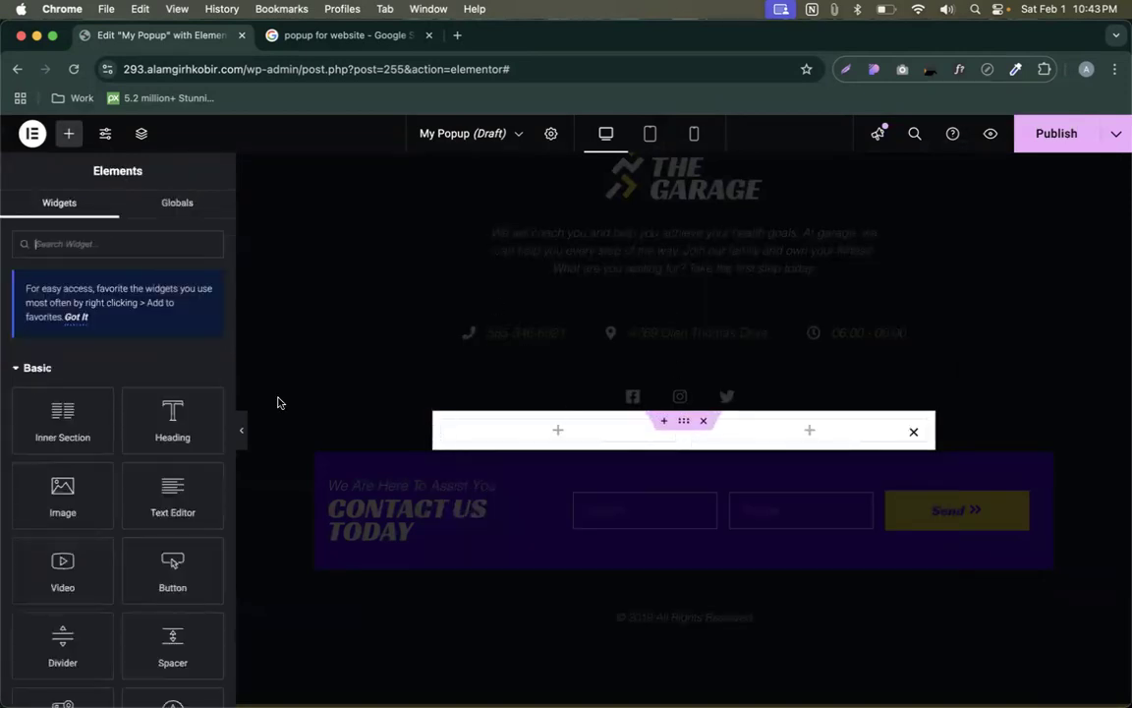
drag(62, 491, 557, 442)
click(153, 357)
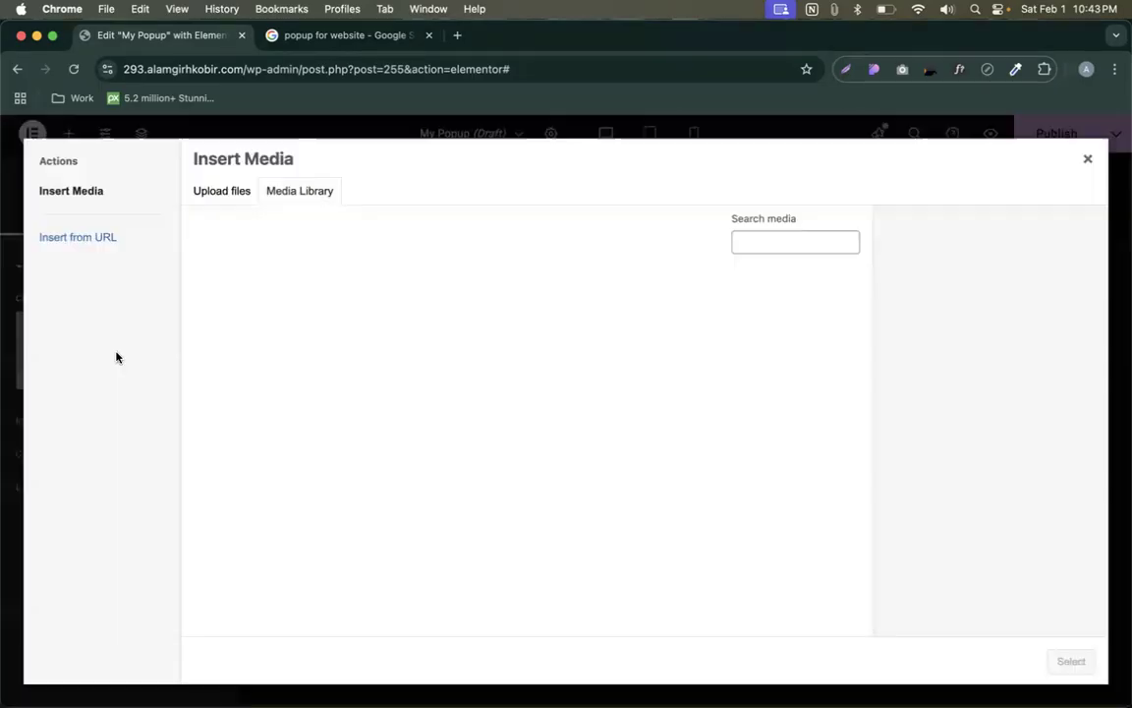
click(584, 452)
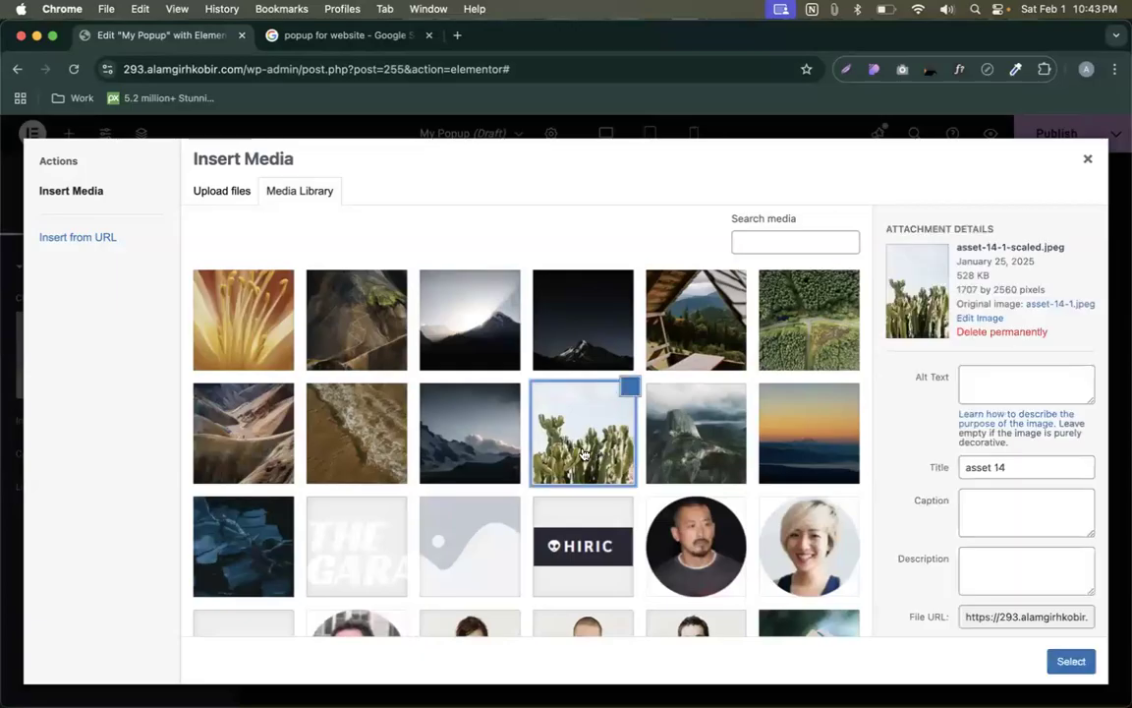
click(1069, 661)
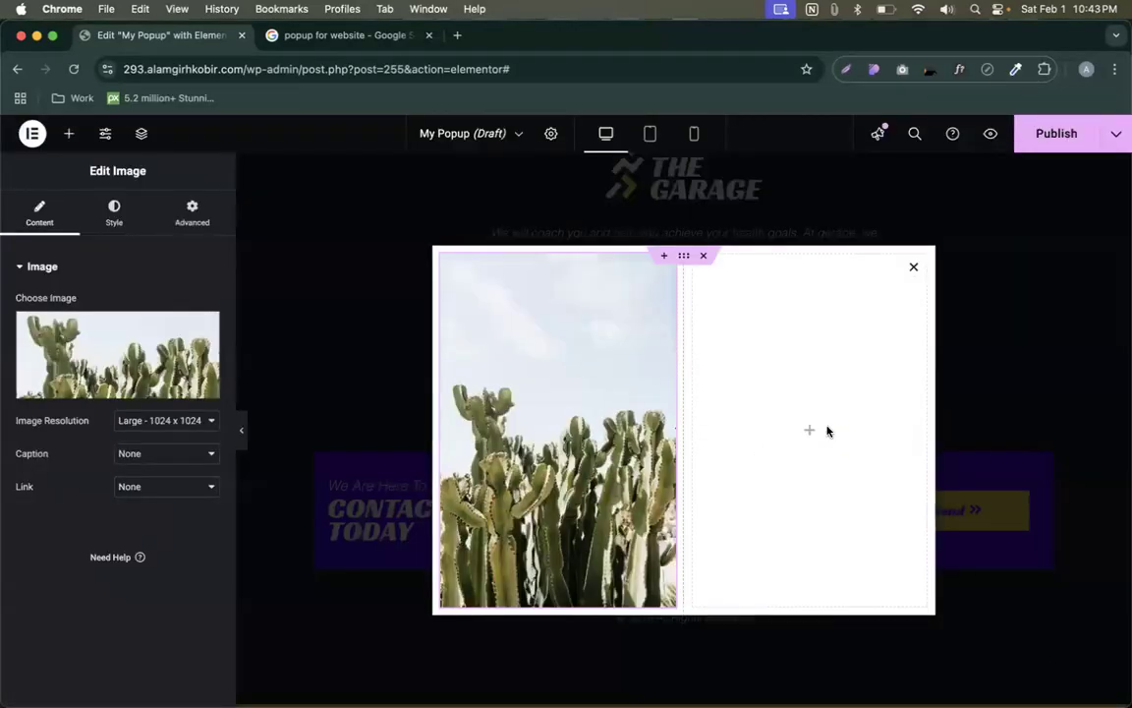
- Replace the cactus image with a different photo from the Media Library
click(809, 433)
click(535, 419)
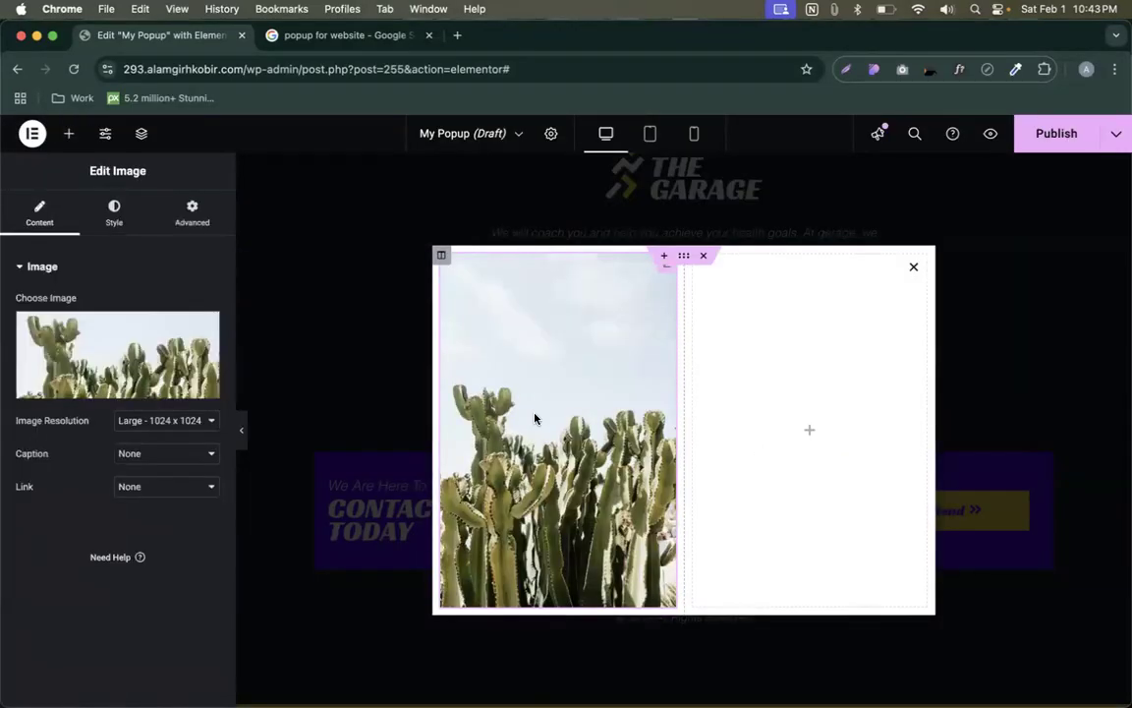
click(131, 364)
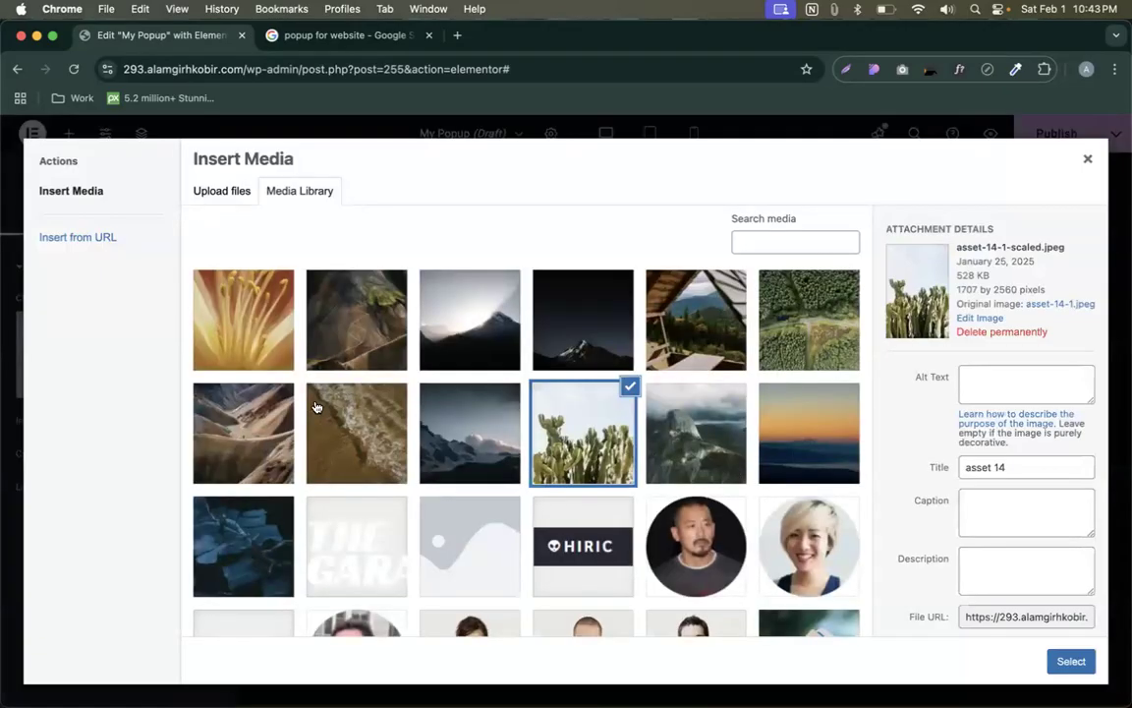
click(786, 346)
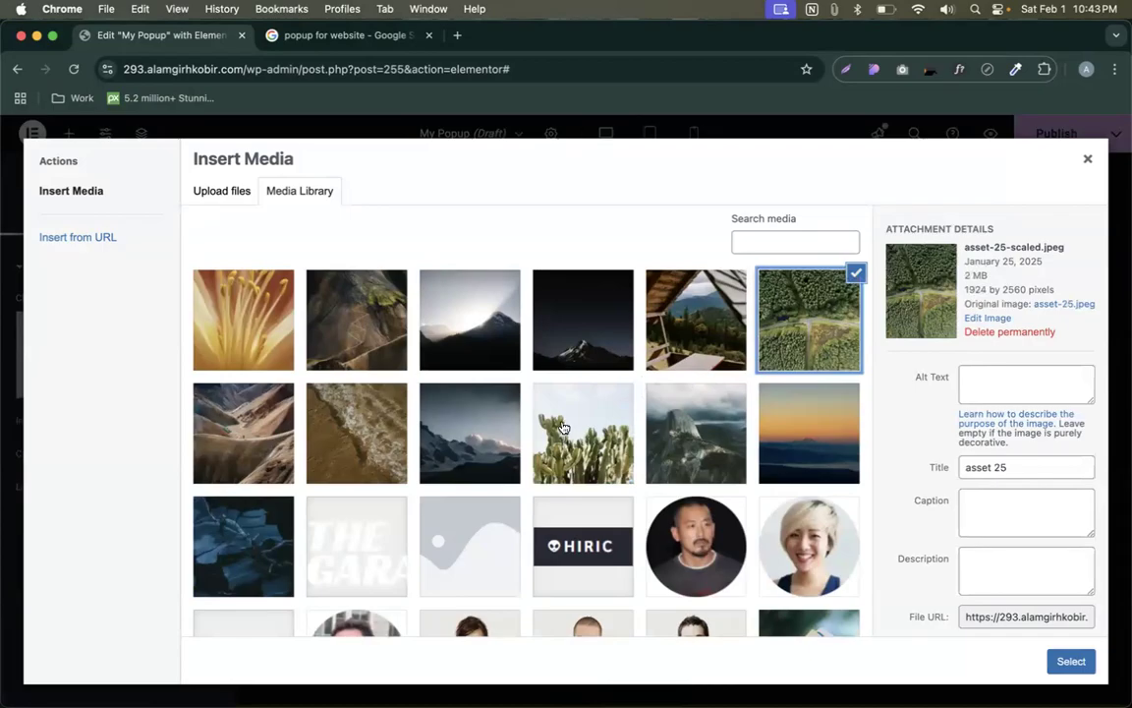
click(482, 454)
click(1071, 660)
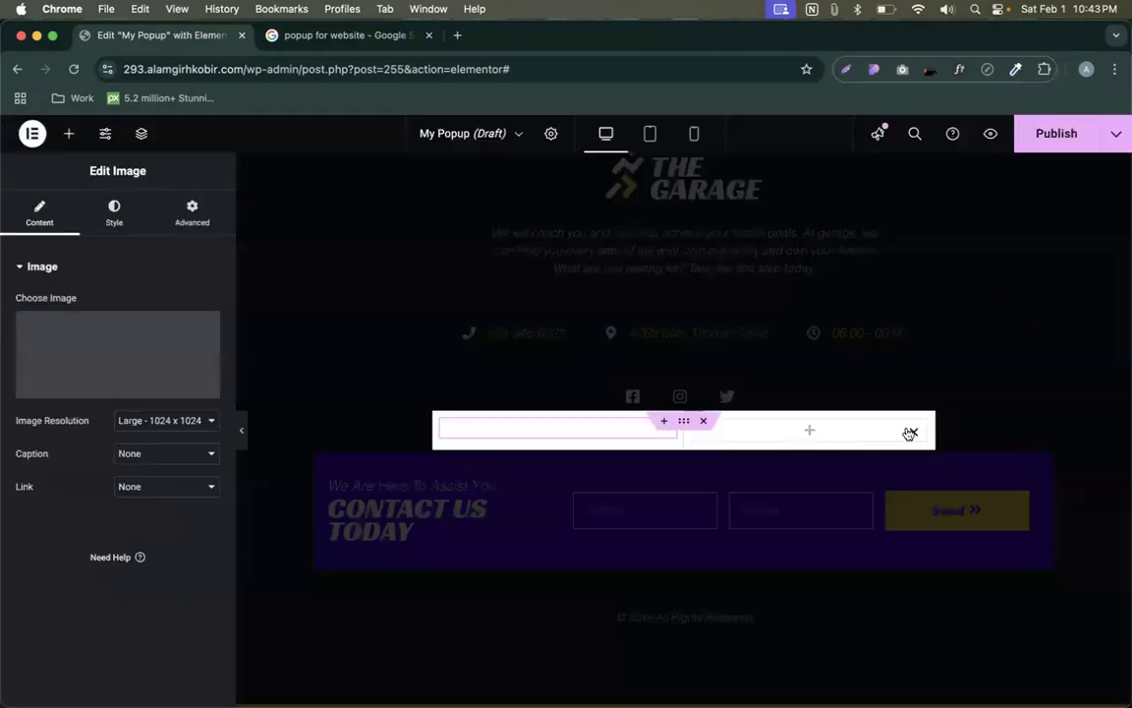
click(812, 433)
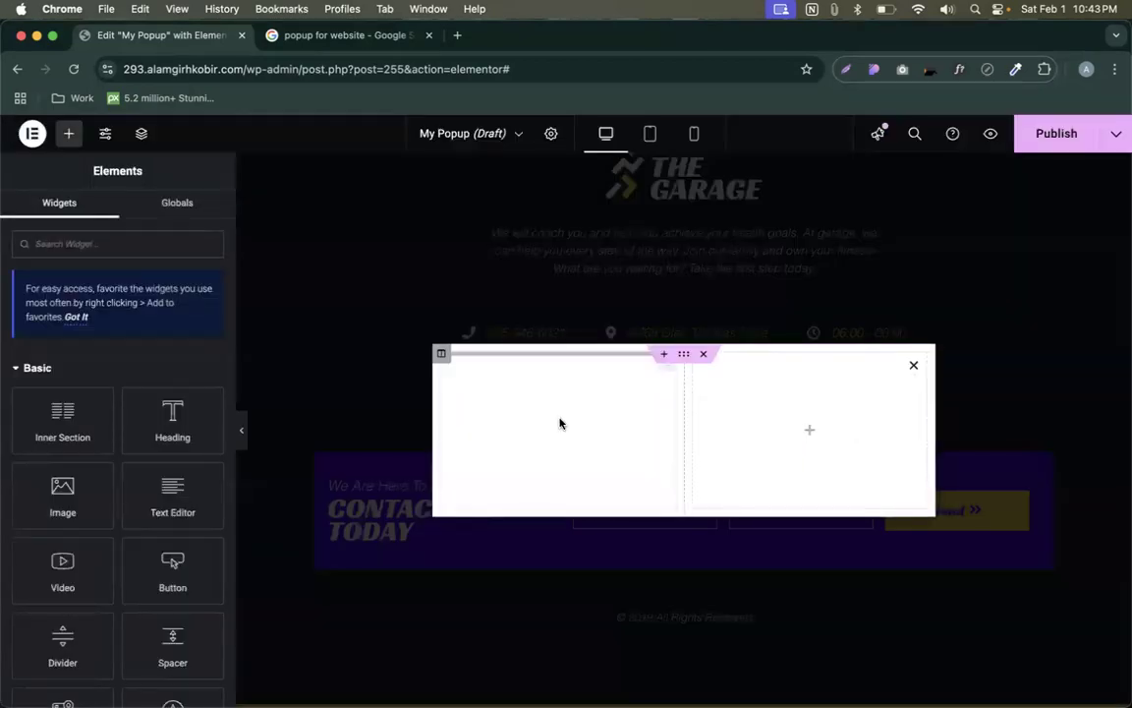
click(457, 34)
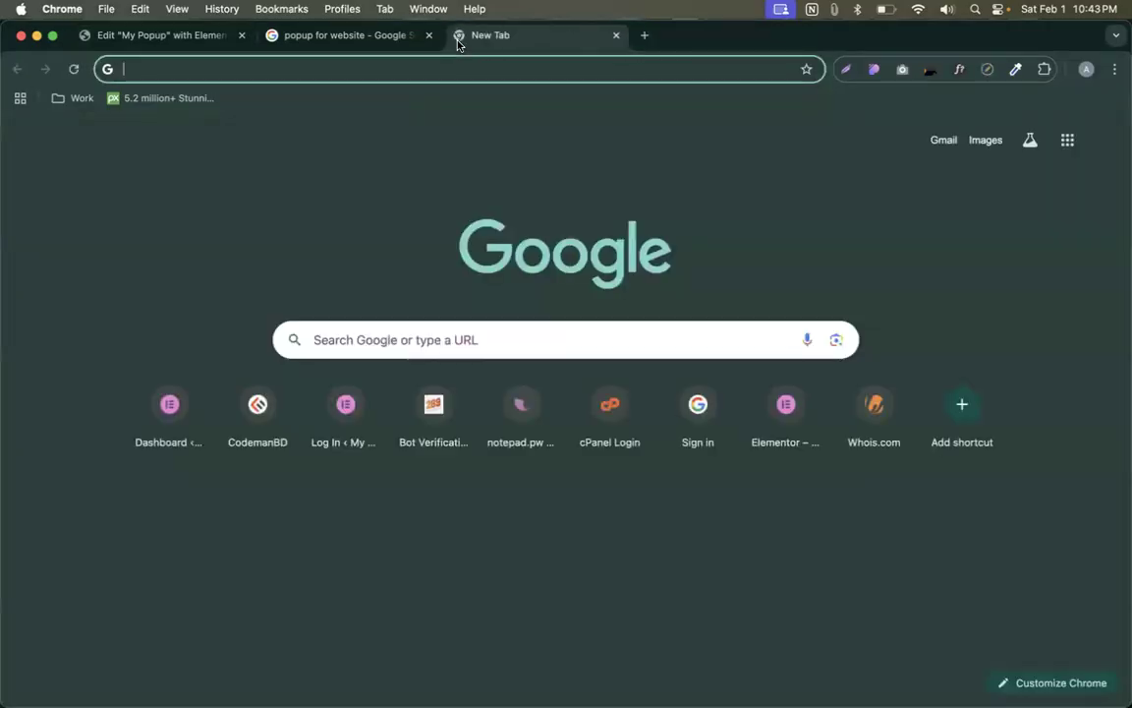
- Open the unDraw illustrations gallery and recolour its illustrations to green #63ff9c
text(undraw\)
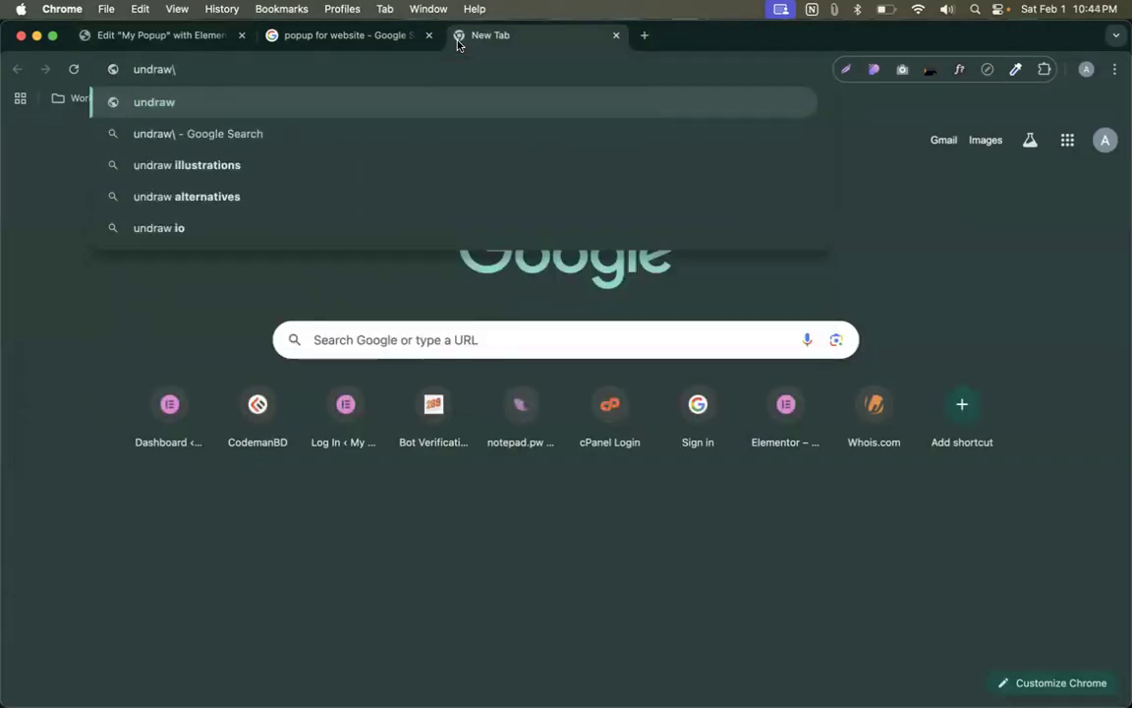
key(Return)
click(285, 294)
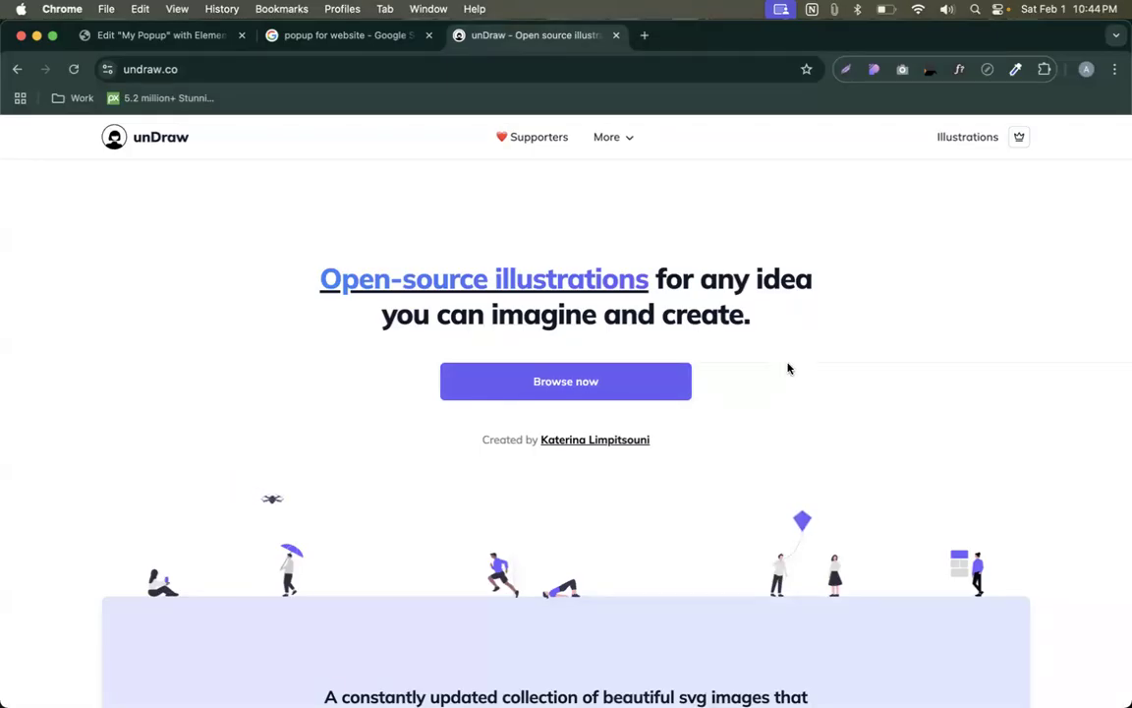
click(617, 392)
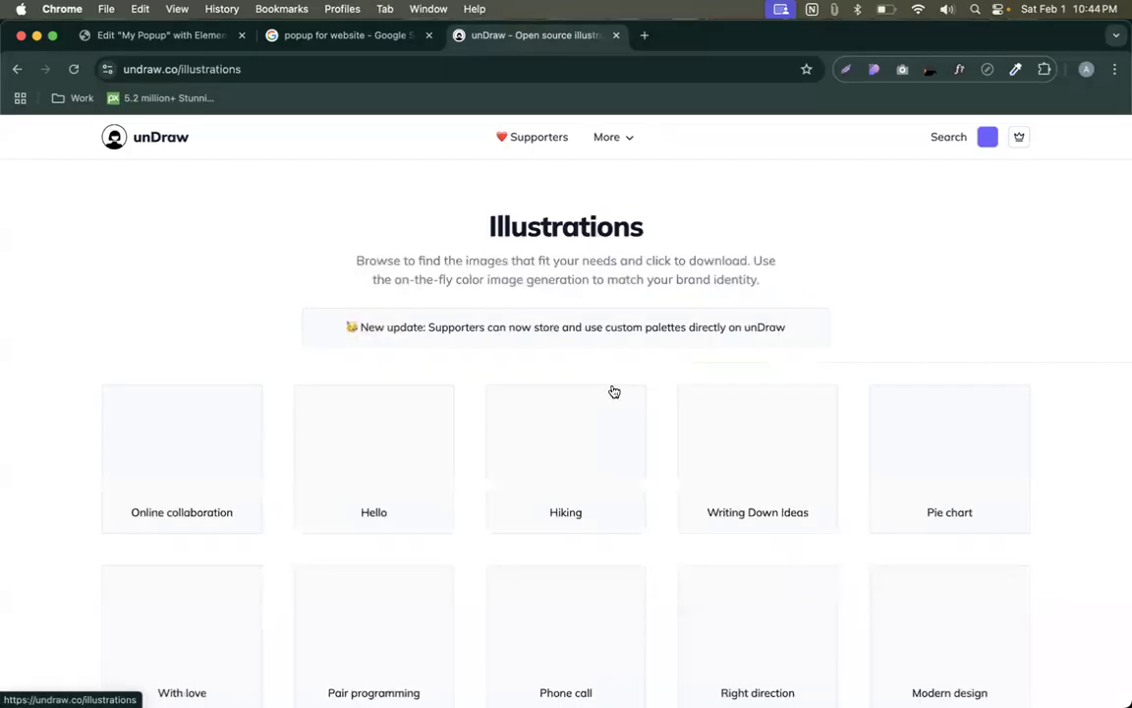
click(989, 138)
drag(1012, 267, 968, 275)
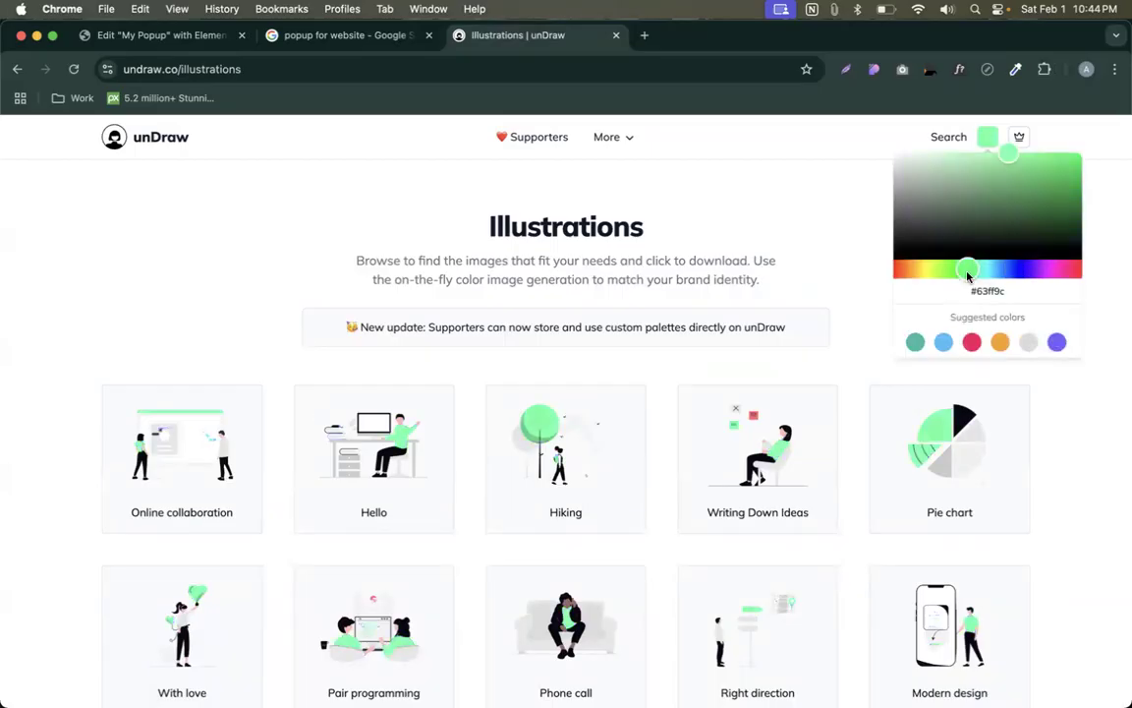
click(583, 328)
- Search unDraw for 'offer' and download the Gifts illustration as SVG
click(949, 139)
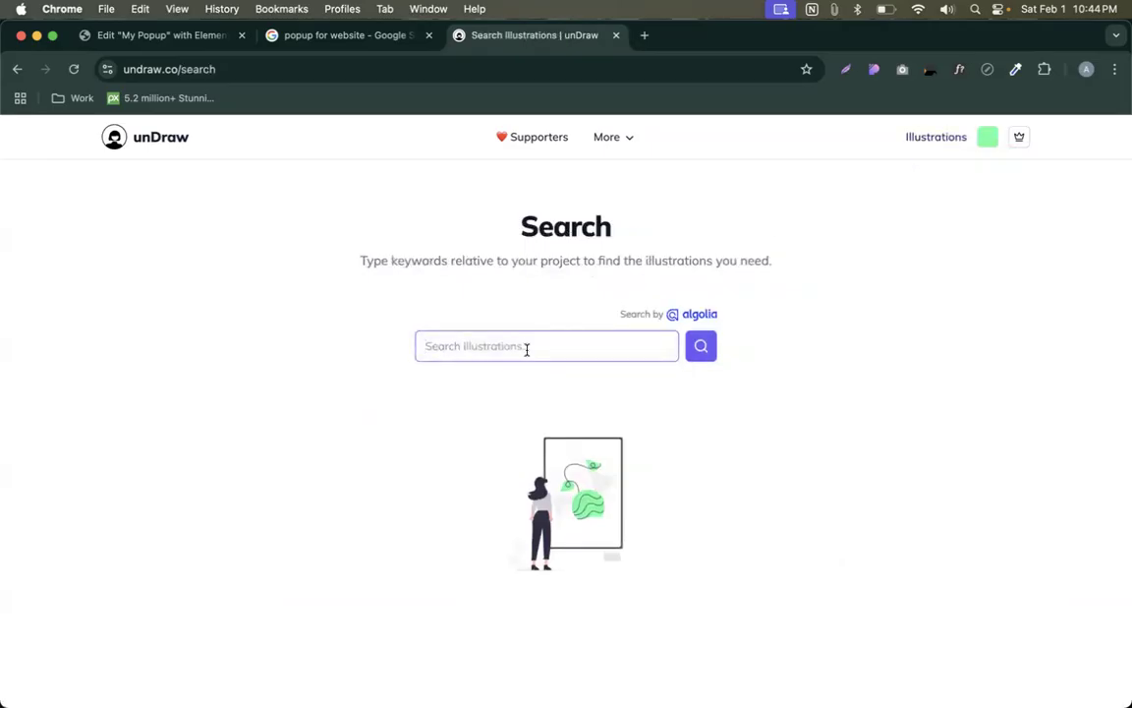
text(offer)
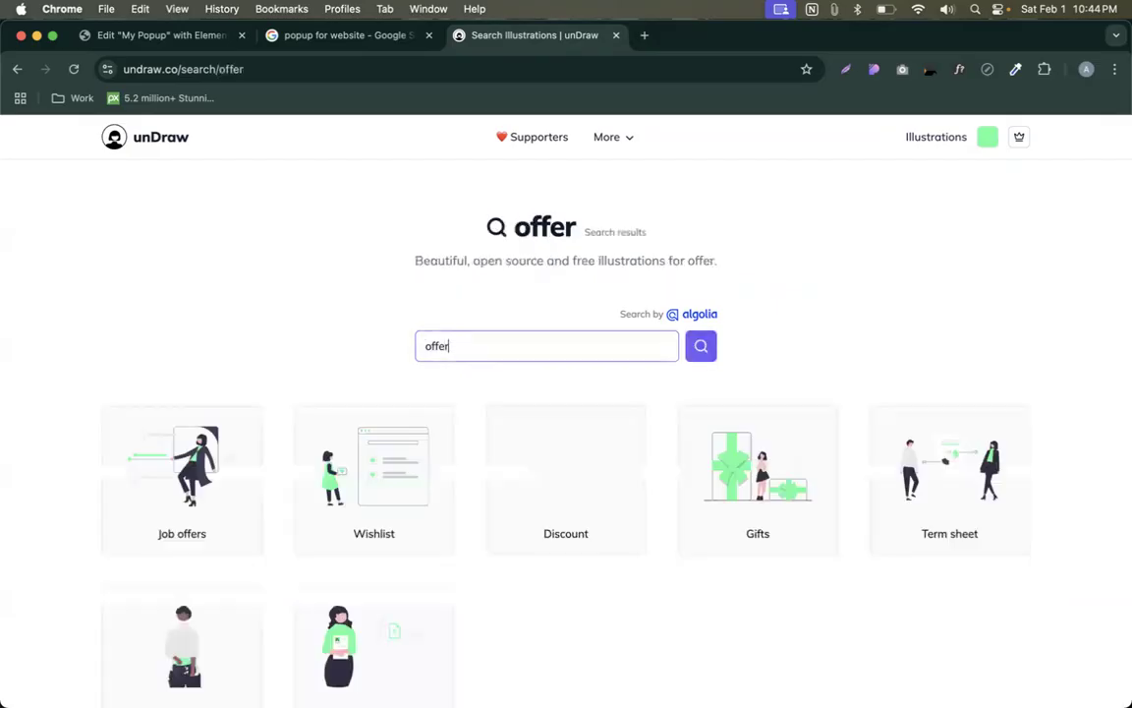
scroll(424, 411, down, 3)
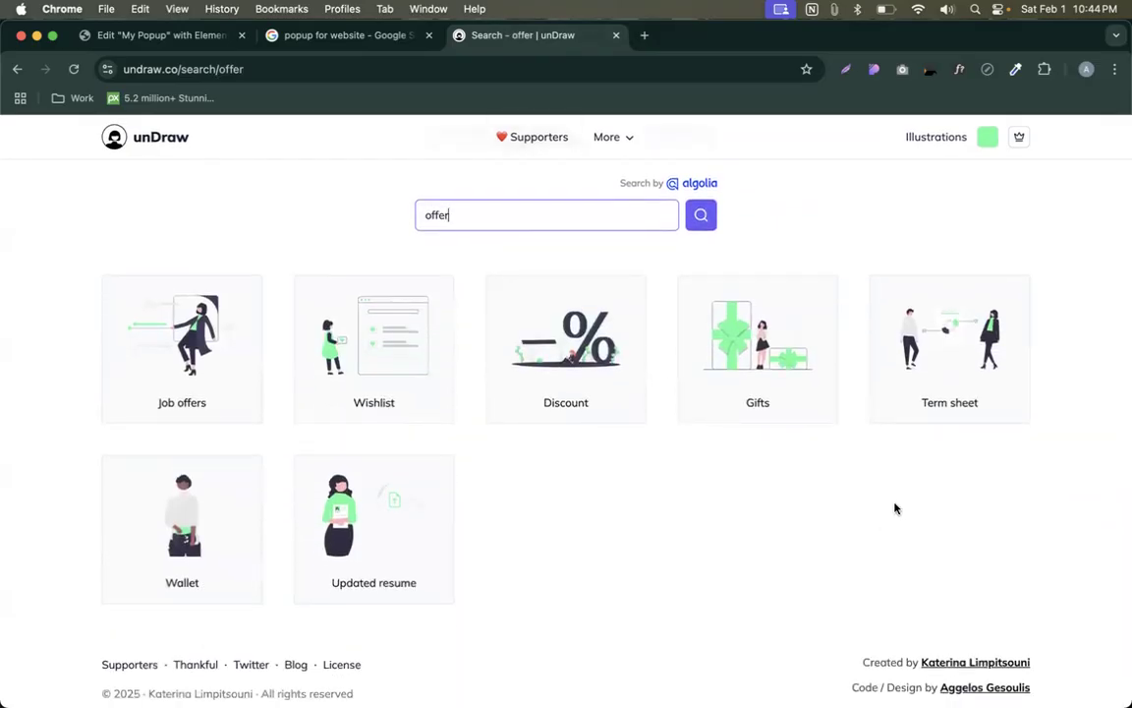
click(727, 322)
click(680, 391)
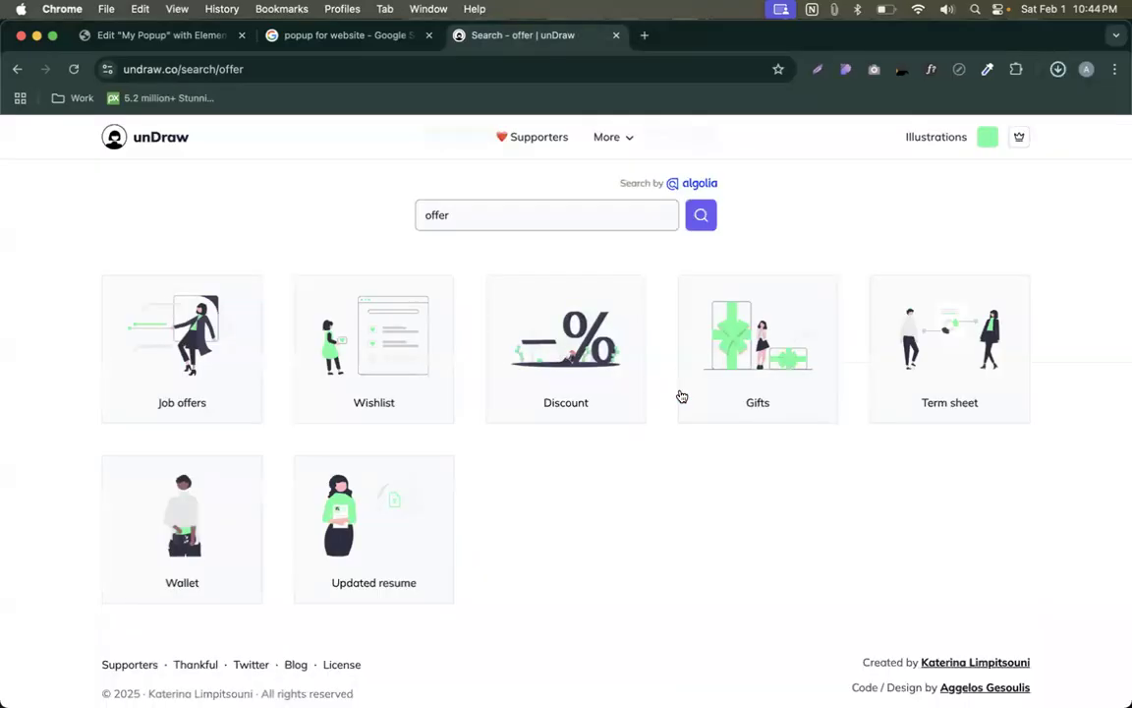
key(super+1)
click(566, 373)
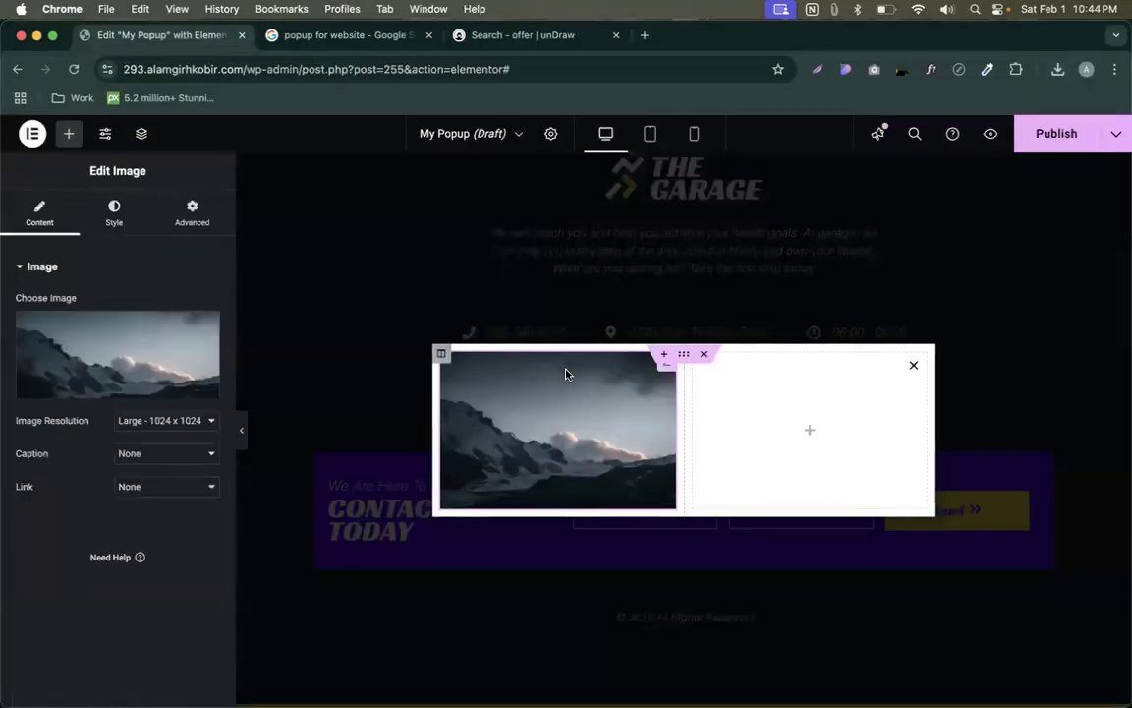
- Upload the gift SVG as the popup's image and add a Heading widget in the right column
click(117, 353)
drag(940, 156, 954, 565)
click(1071, 660)
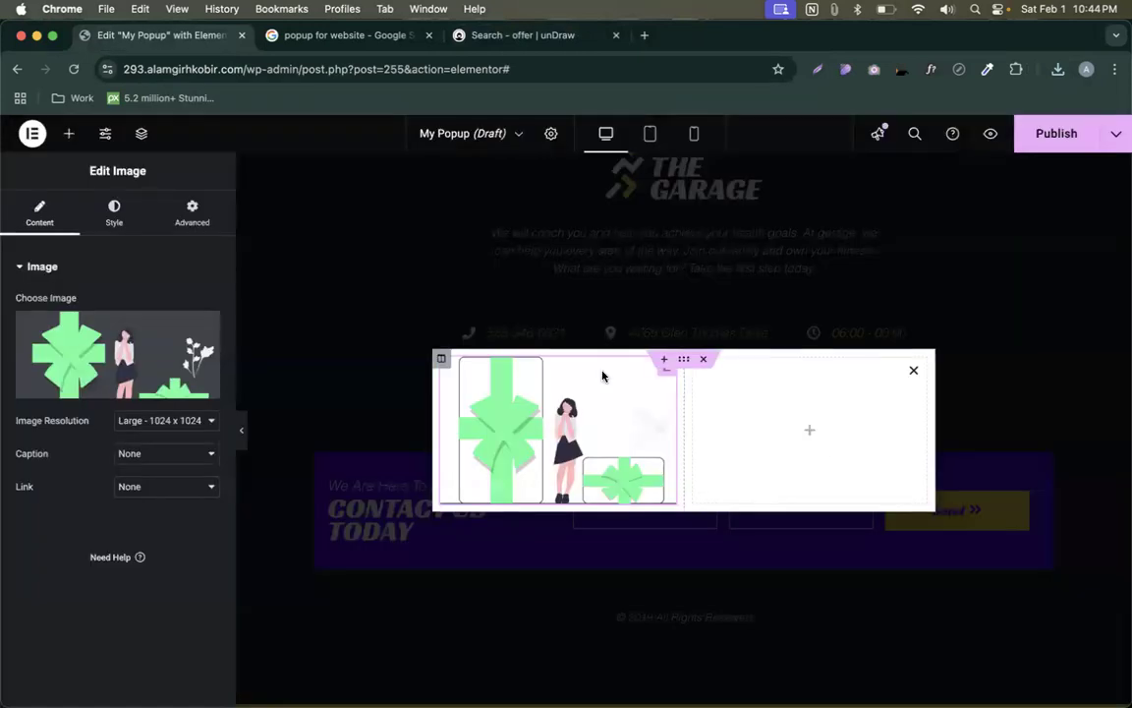
click(809, 432)
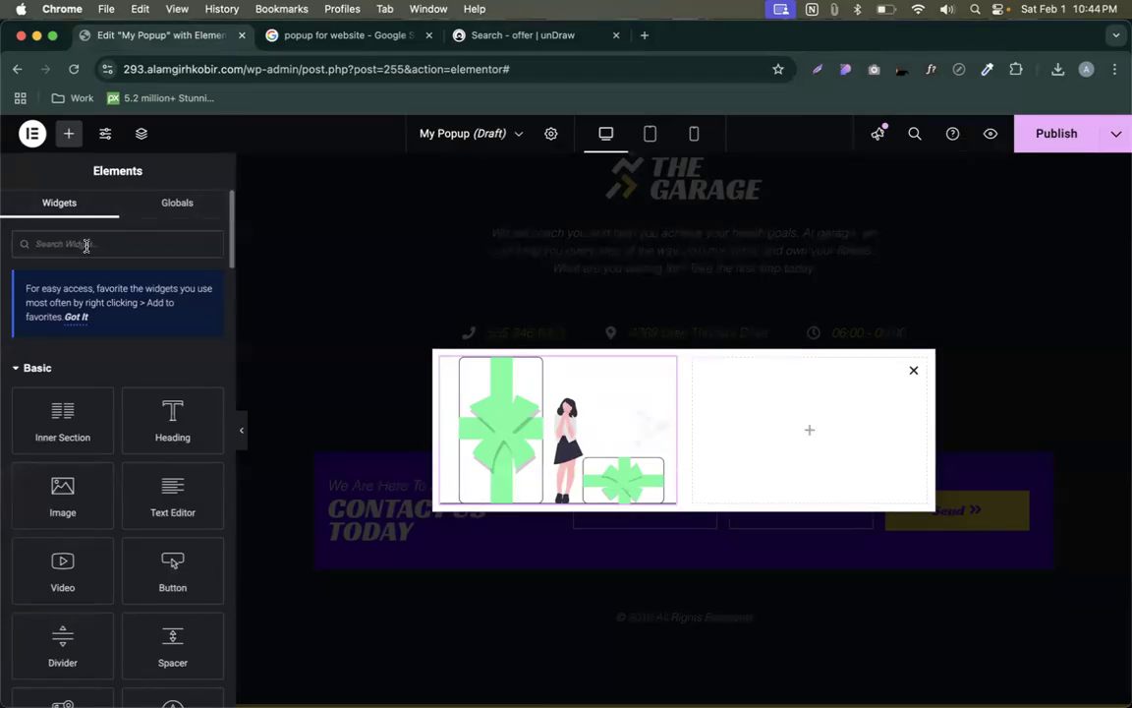
drag(172, 417, 796, 421)
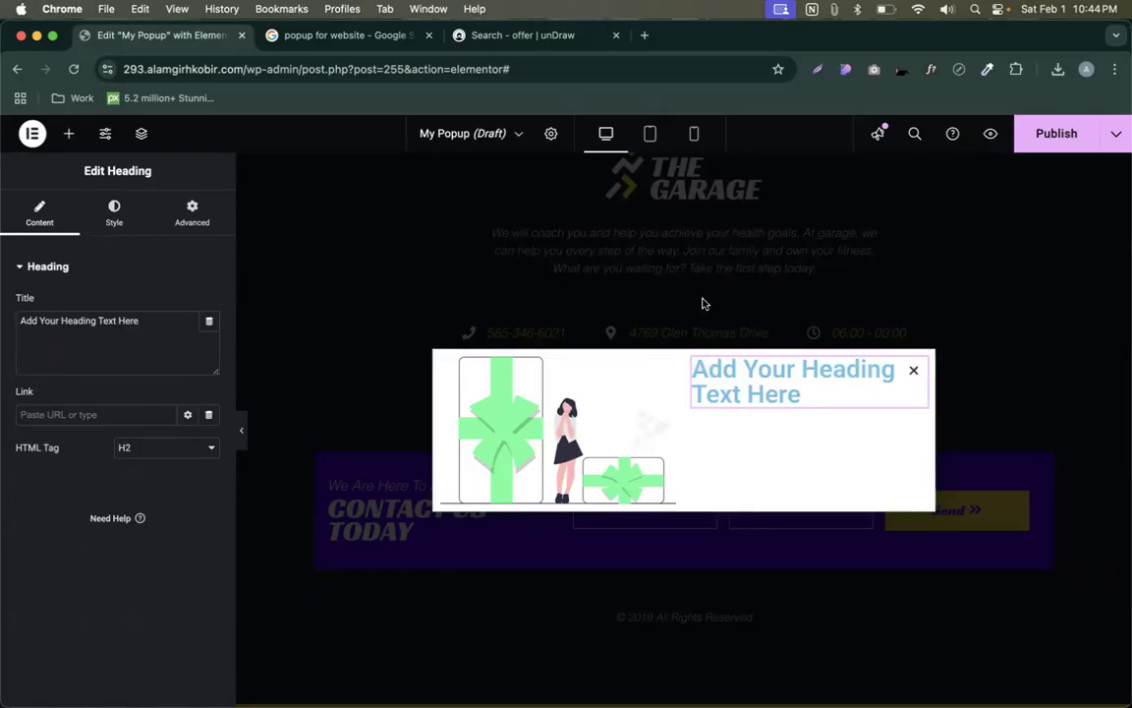
- Open a new browser tab and begin typing the Hiric address
click(644, 35)
text(hu)
key(BackSpace)
text(o)
key(BackSpace)
- Load the Hiric demo page from the address bar's history suggestions
text(u)
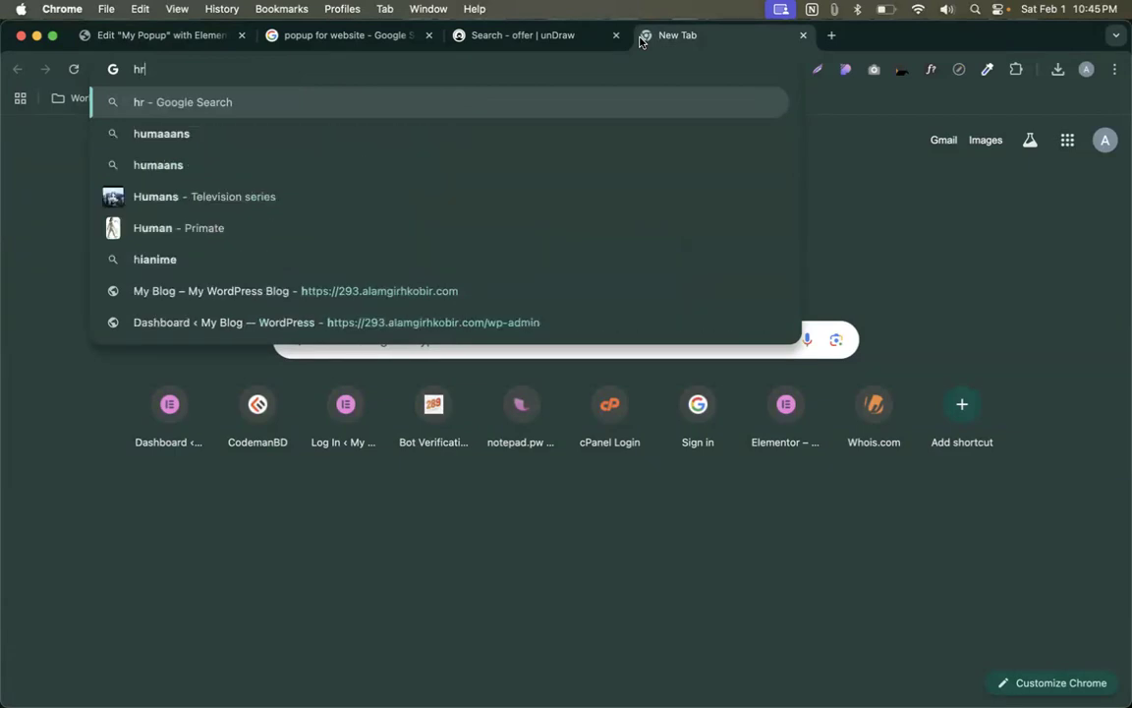
key(BackSpace)
text(ri)
key(BackSpace)
key(BackSpace)
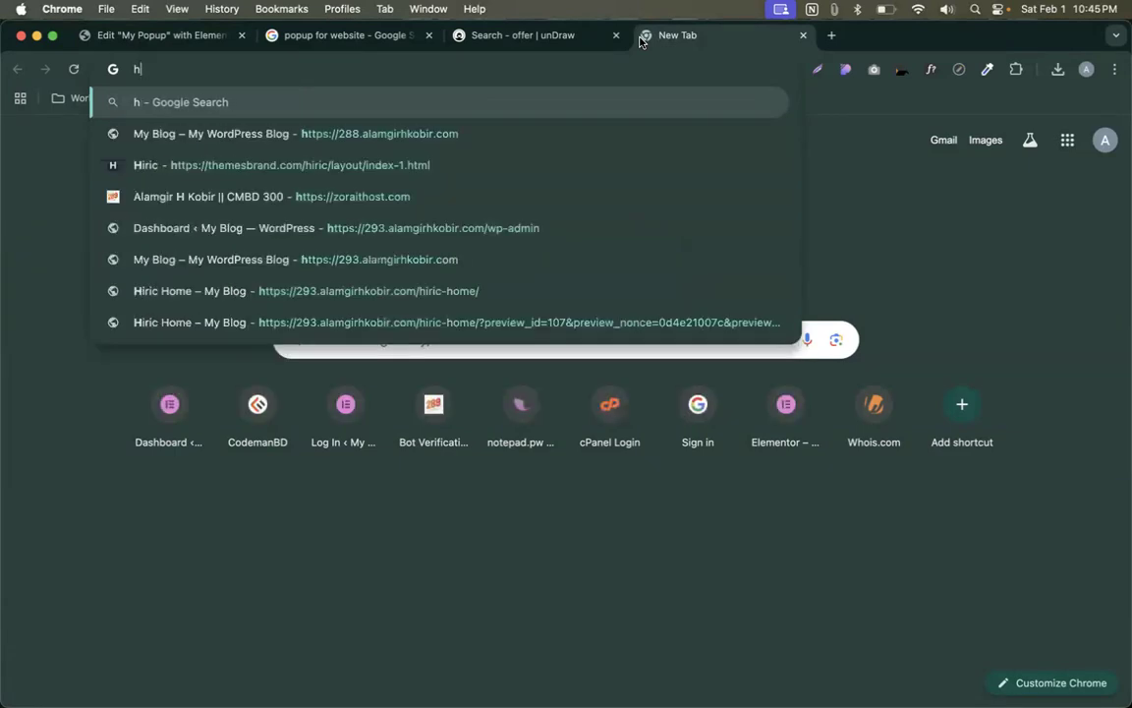
key(Down)
key(Down)
key(Return)
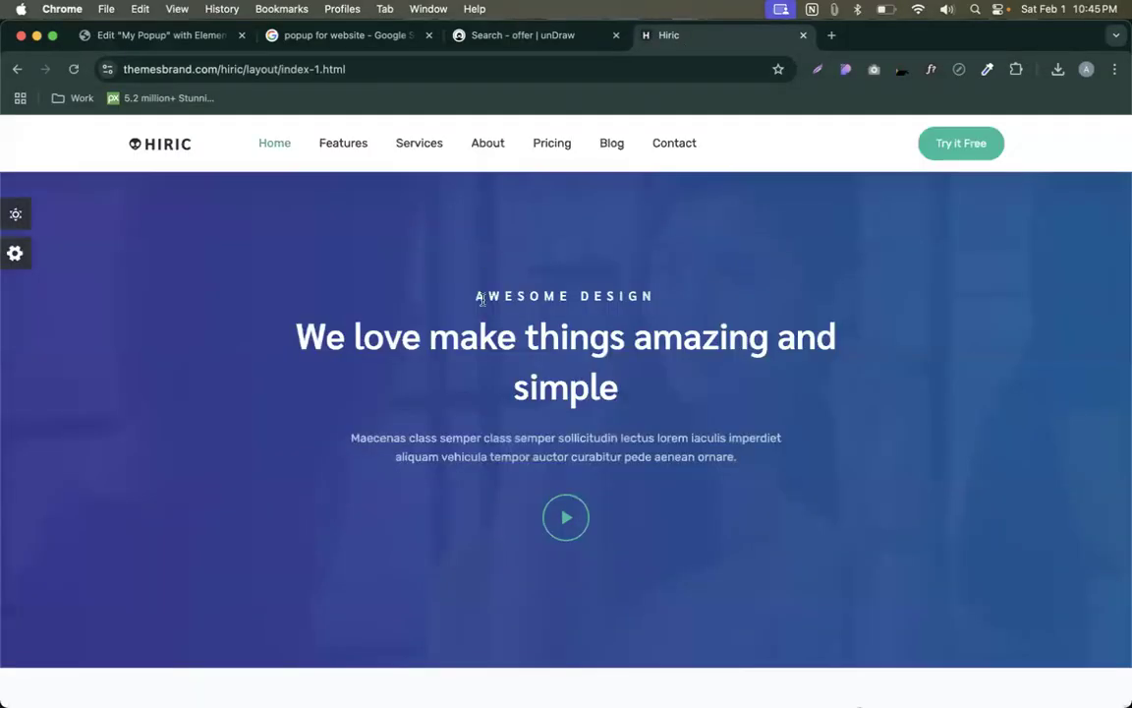
- Look through the Hiric page's sections, such as OUR SERVICES and OUR PRICING, then return to the editor
triple_click(469, 339)
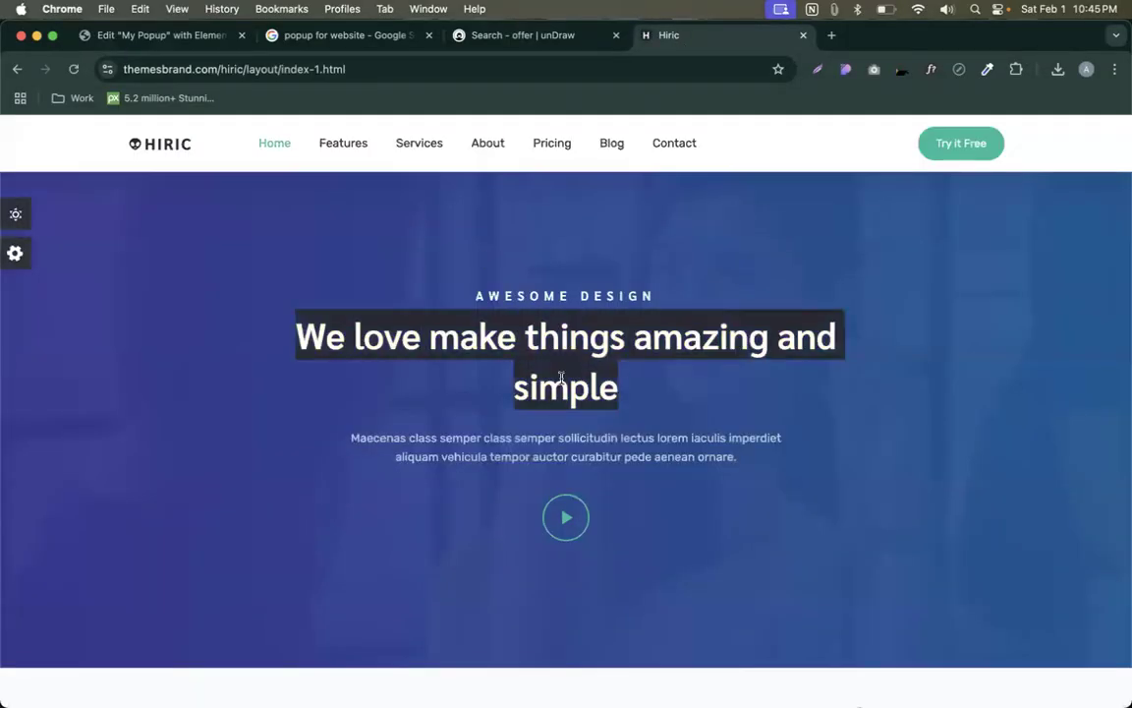
scroll(561, 380, down, 10)
triple_click(267, 280)
scroll(270, 284, down, 5)
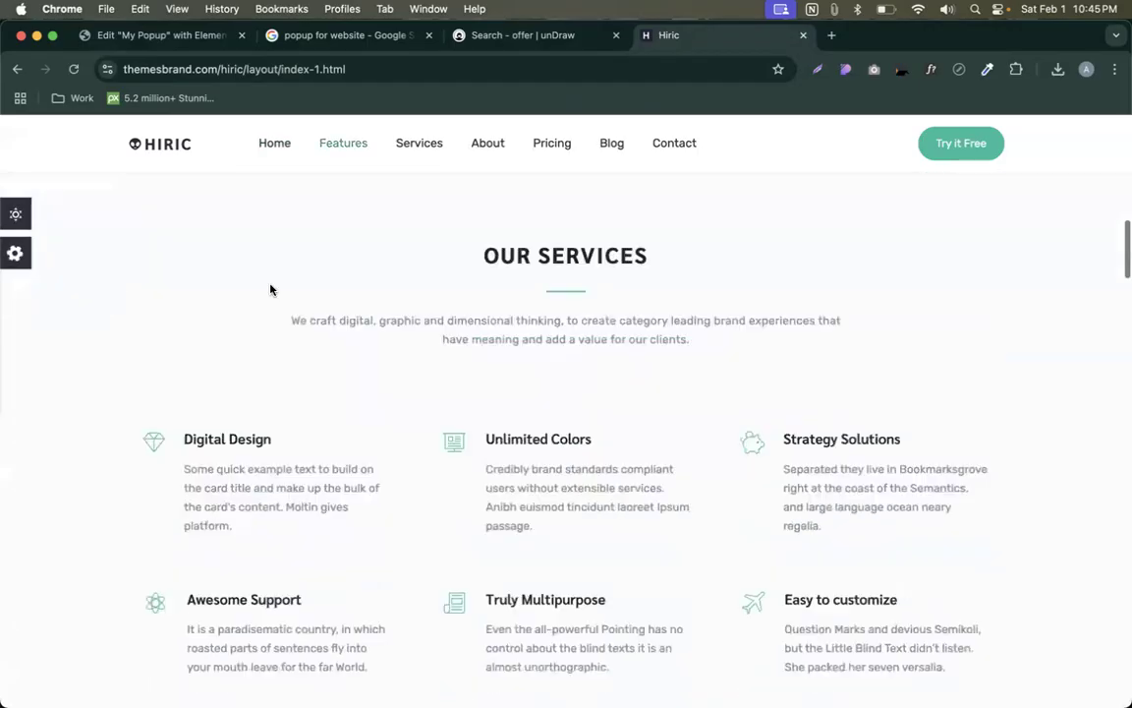
triple_click(562, 246)
scroll(579, 285, down, 10)
triple_click(573, 312)
scroll(594, 339, down, 3)
triple_click(537, 382)
scroll(536, 384, down, 6)
triple_click(563, 454)
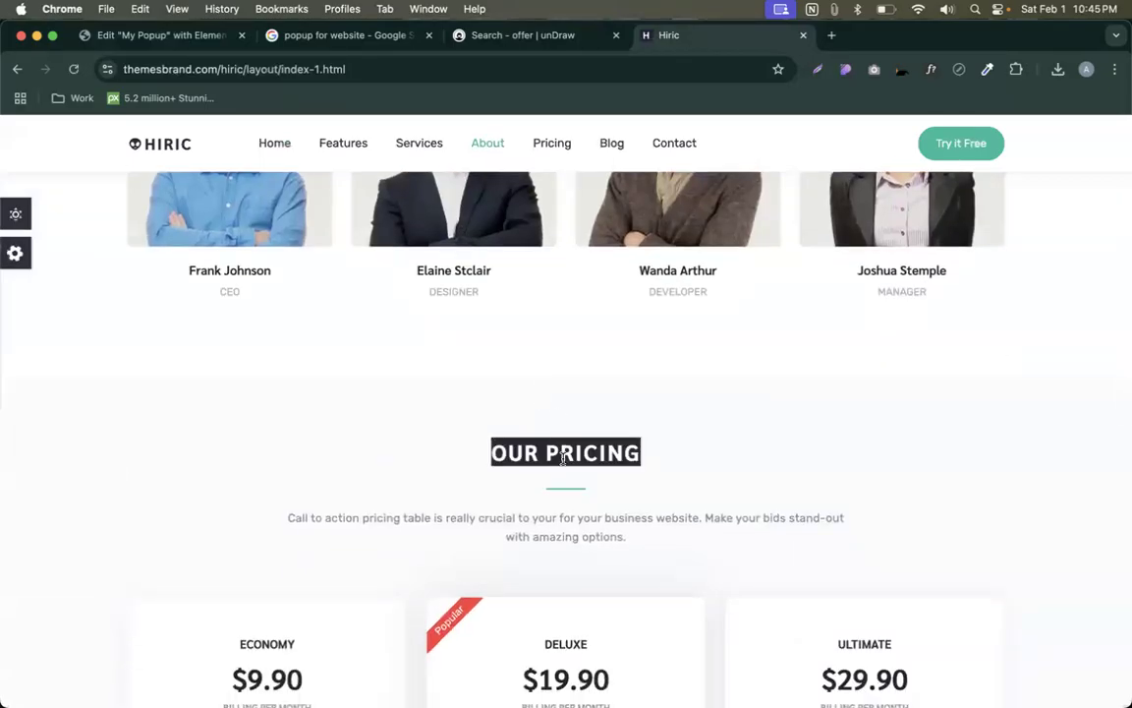
scroll(563, 458, down, 12)
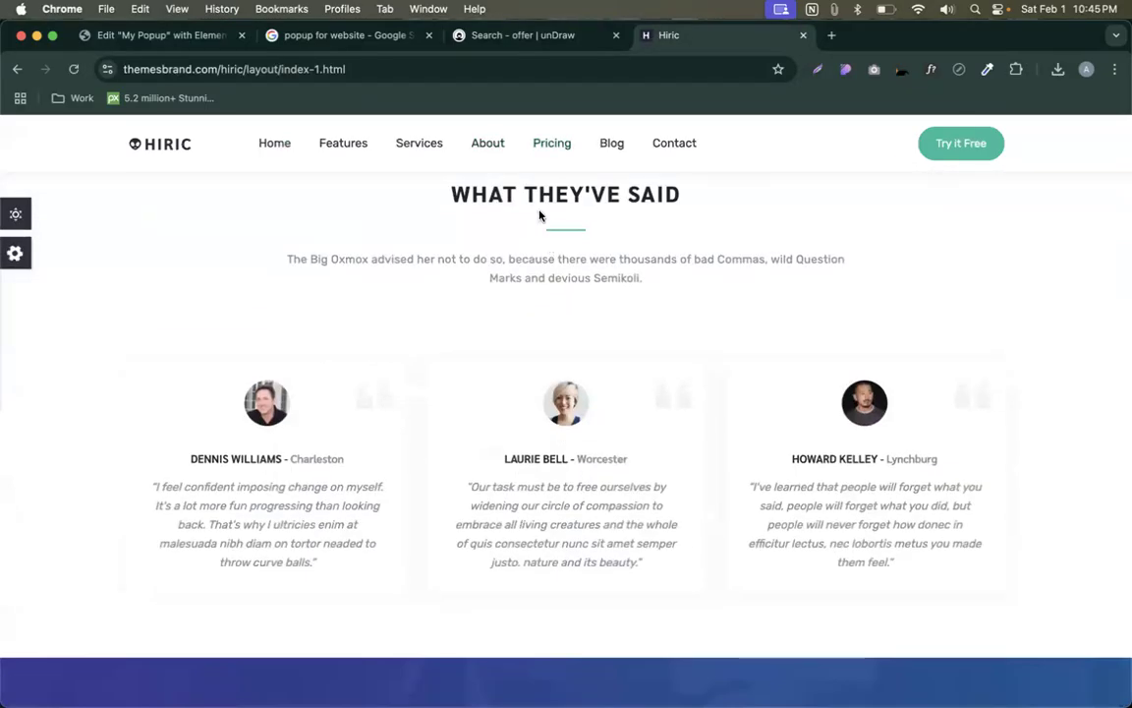
triple_click(530, 200)
click(543, 266)
scroll(543, 265, down, 5)
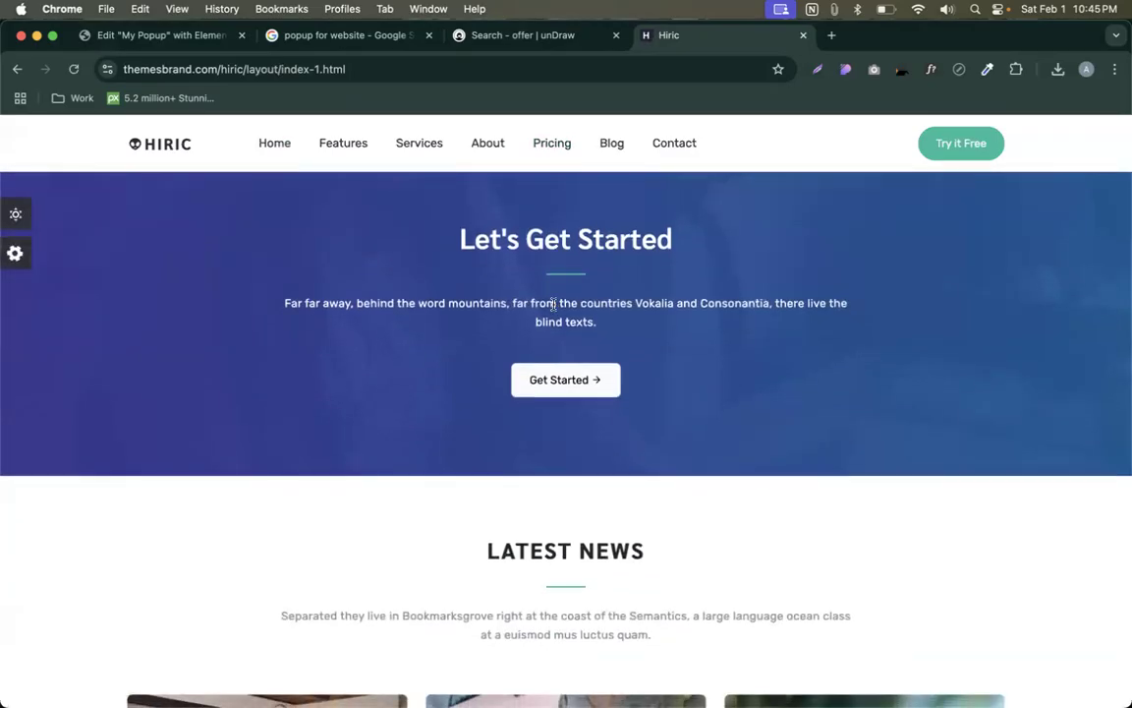
click(203, 36)
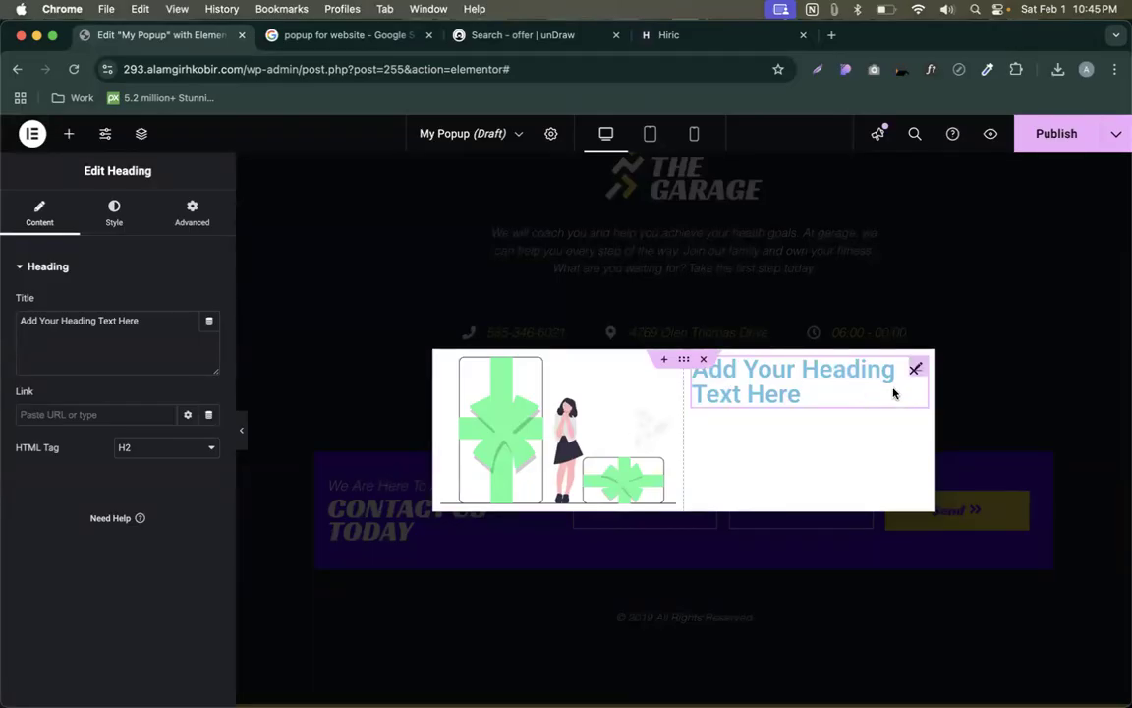
- Select the heading, then open Site Settings > Global Colors
click(925, 375)
click(108, 135)
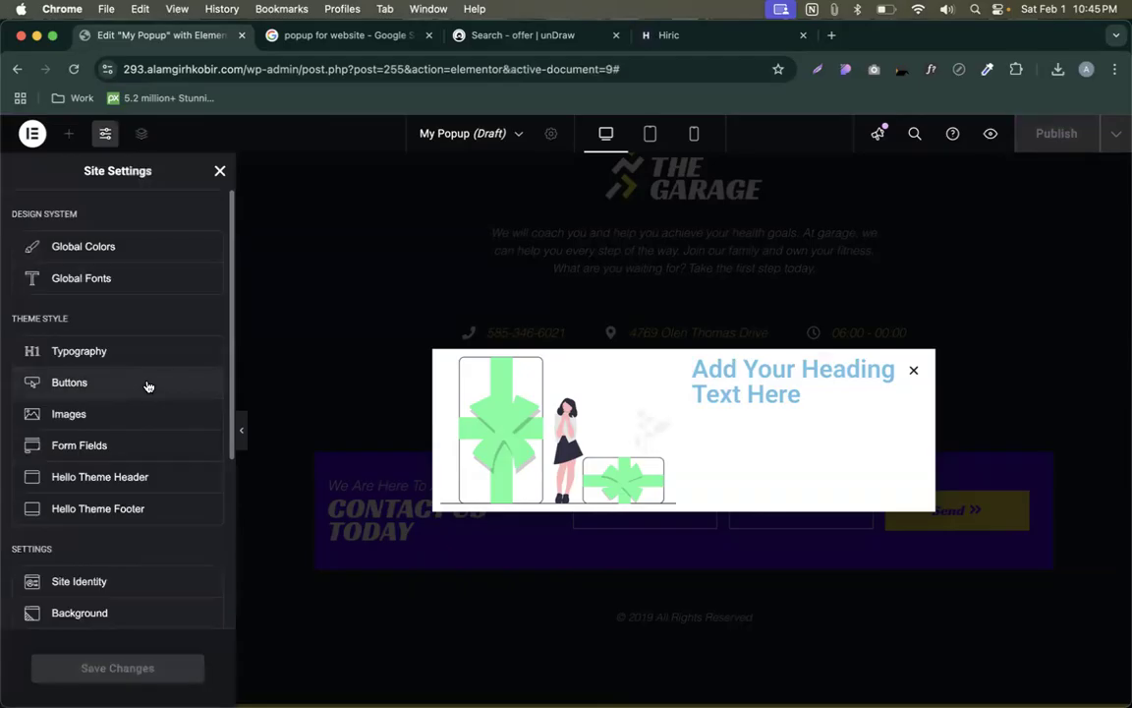
click(74, 248)
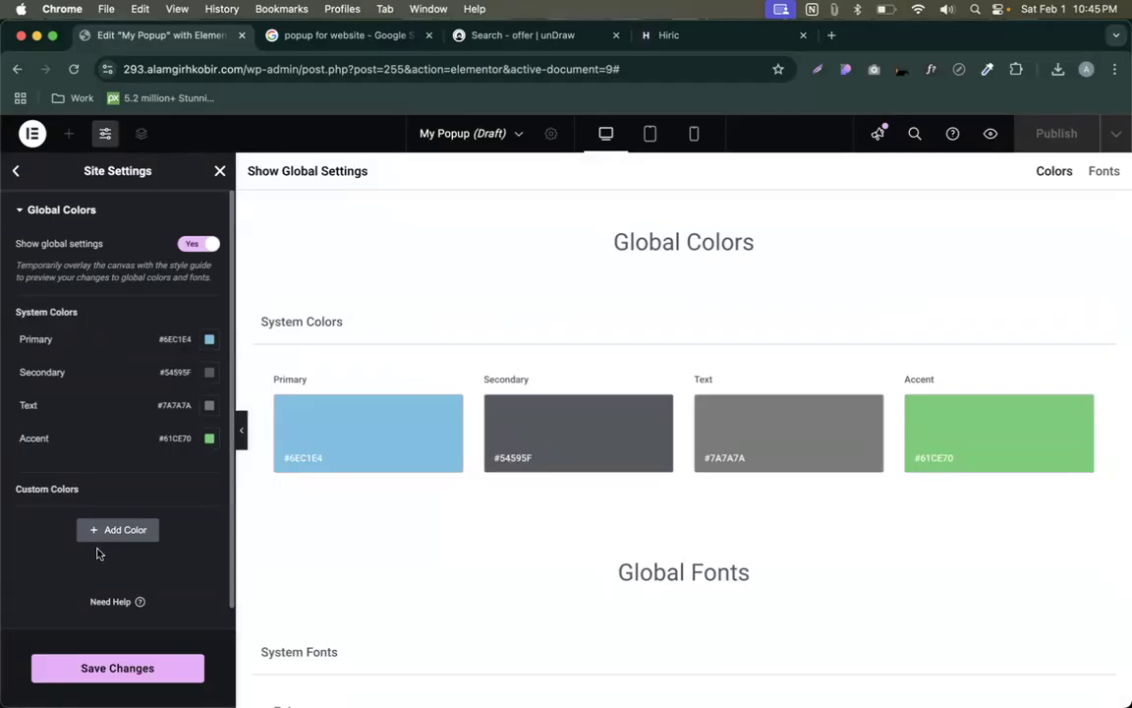
- Sample the teal #19BC9C from Hiric's Try it Free button and set it as the Primary global colour
click(660, 40)
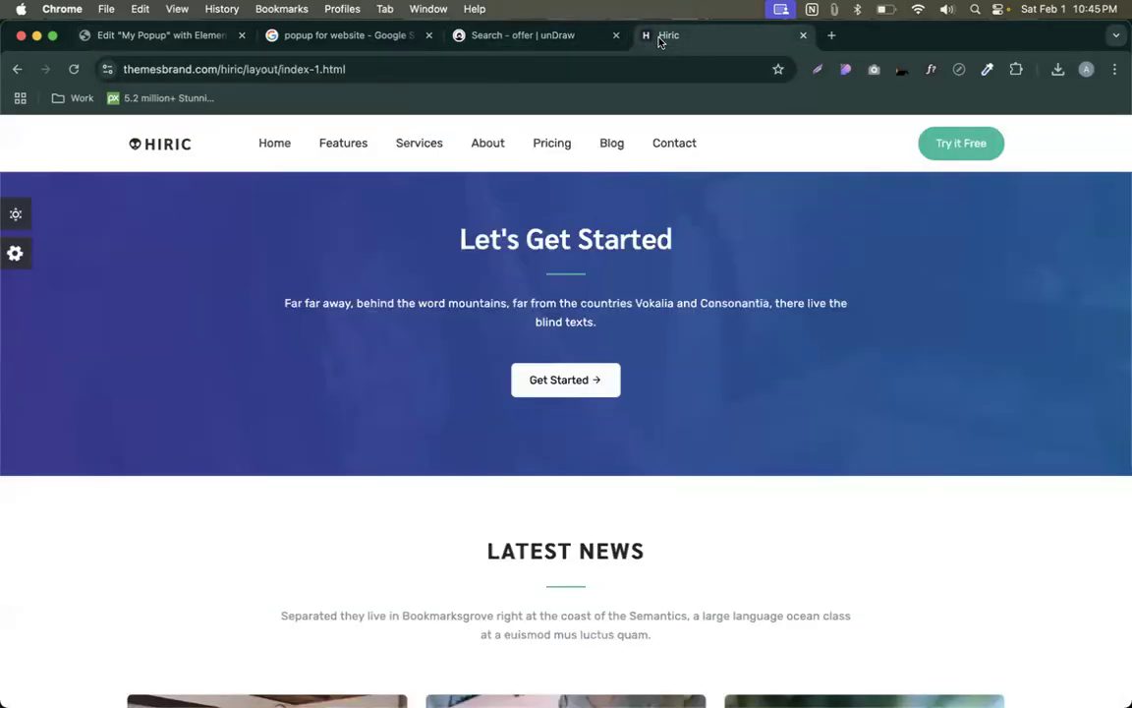
scroll(830, 257, up, 10)
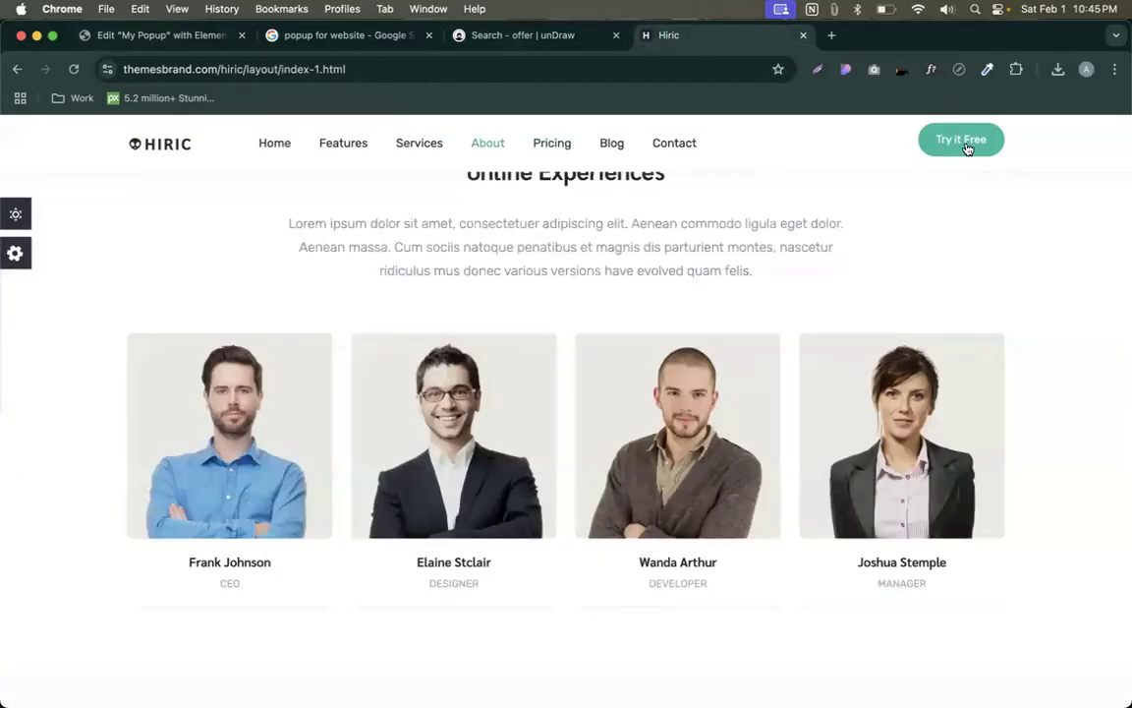
scroll(971, 144, up, 5)
scroll(971, 144, up, 10)
click(986, 69)
click(982, 96)
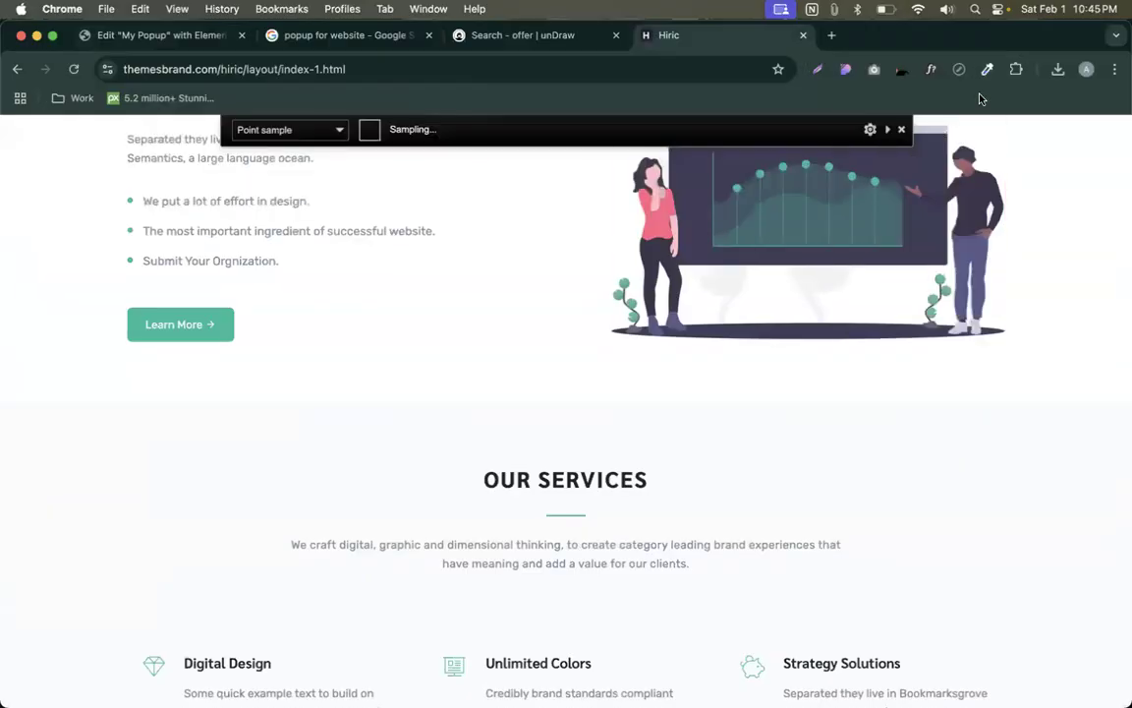
scroll(941, 174, up, 10)
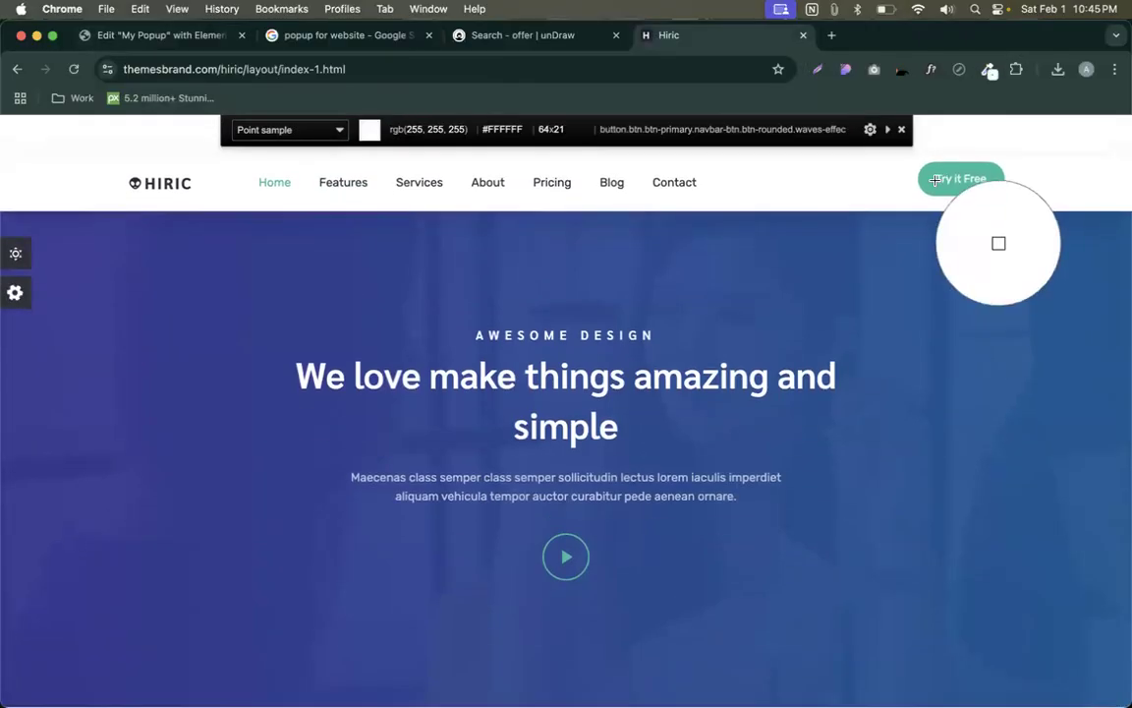
click(935, 170)
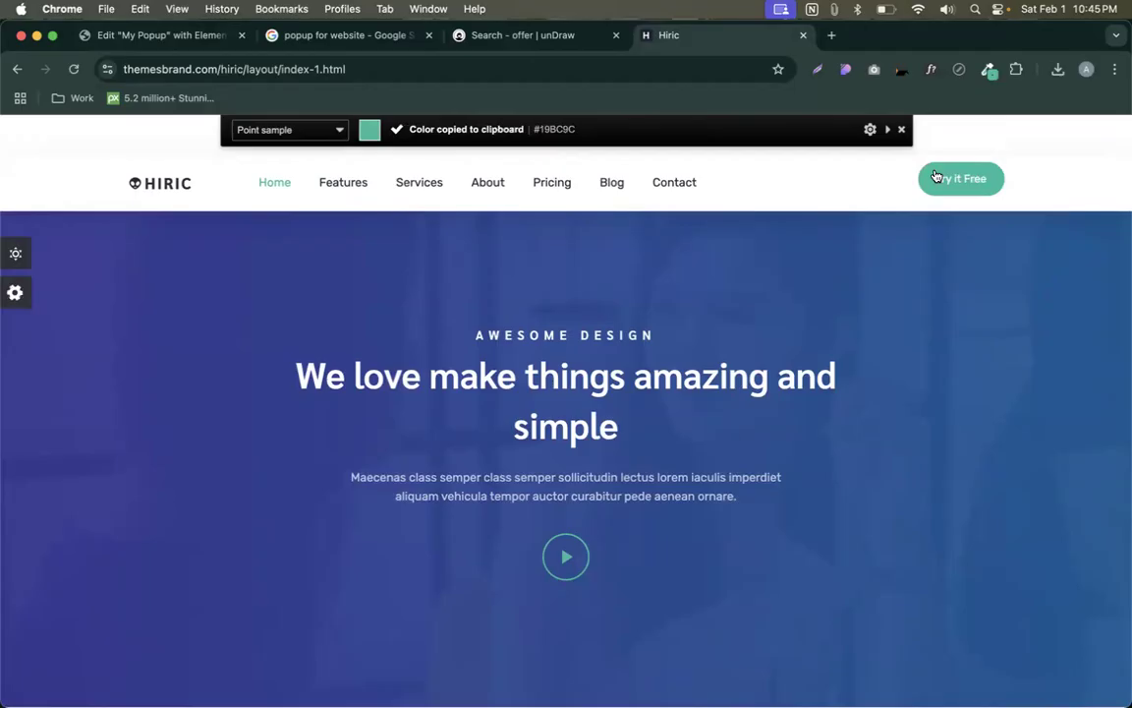
click(157, 34)
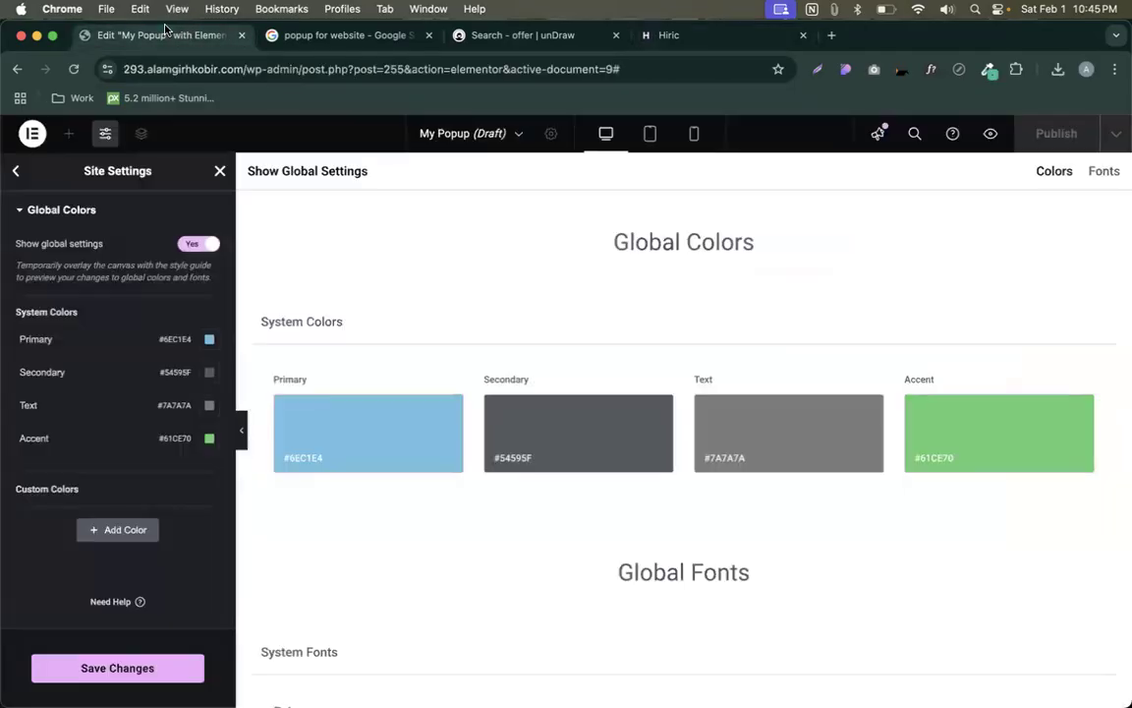
click(208, 339)
key(super+v)
click(95, 395)
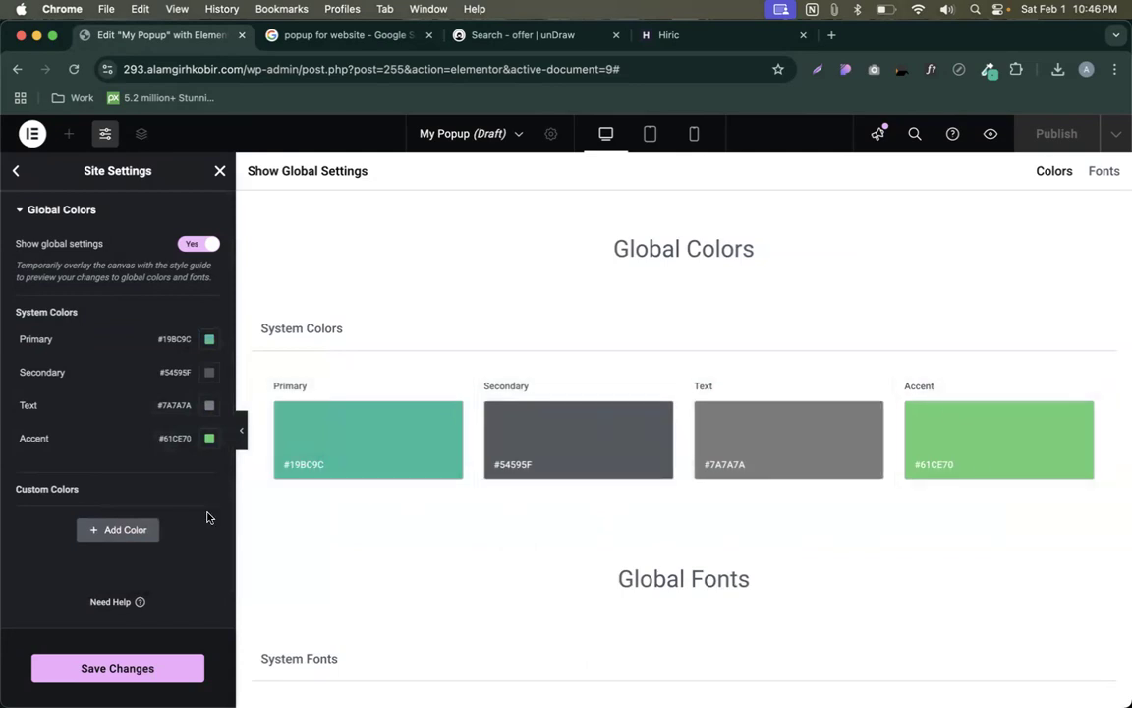
- Open the Secondary global colour and go back to the Hiric page to find a match
click(208, 372)
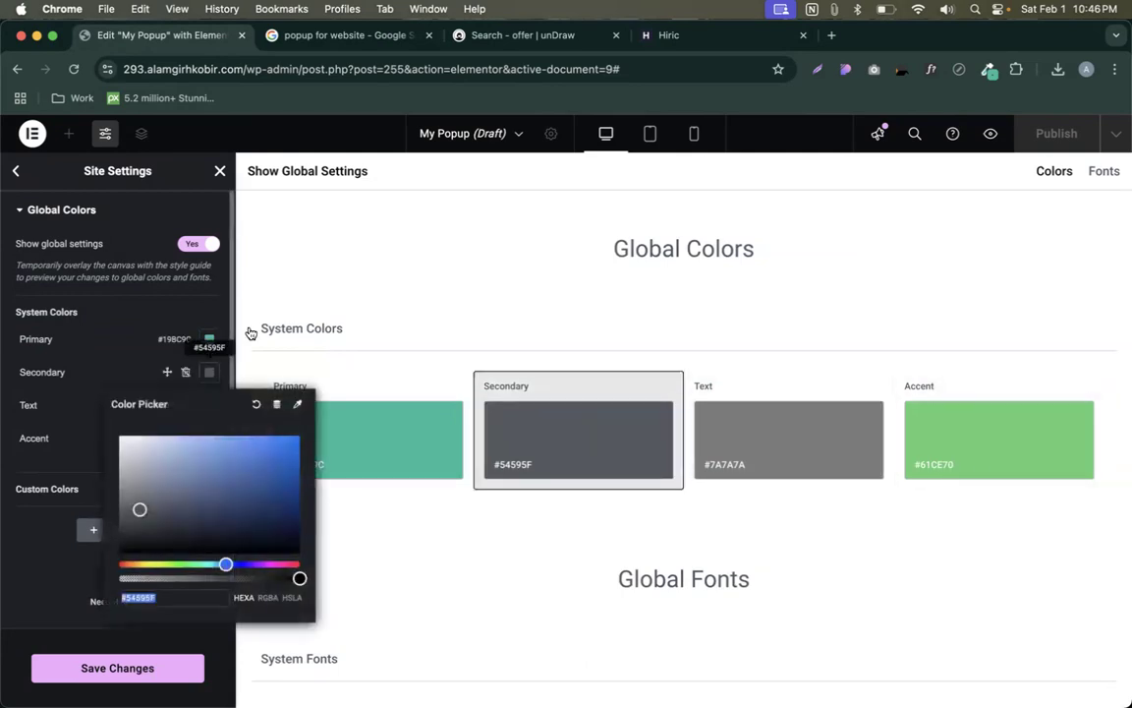
click(651, 43)
scroll(613, 398, down, 6)
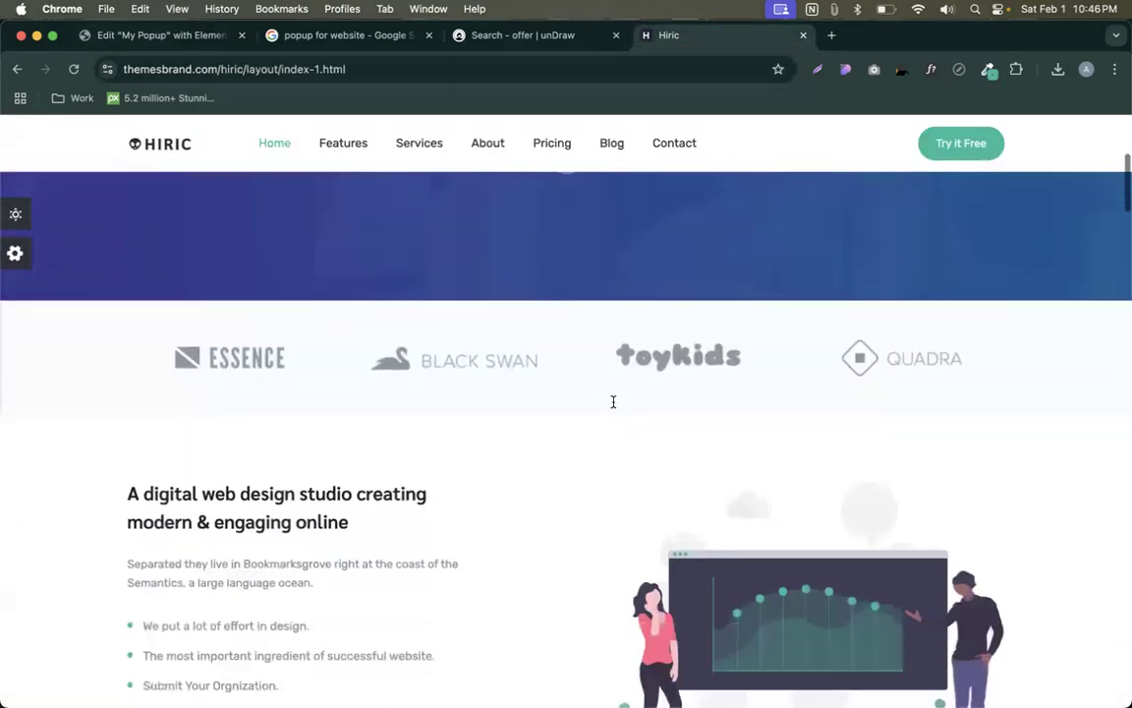
- Sample the Hiric heading's dark colour and paste it as the global Secondary colour #212529
click(990, 69)
click(913, 93)
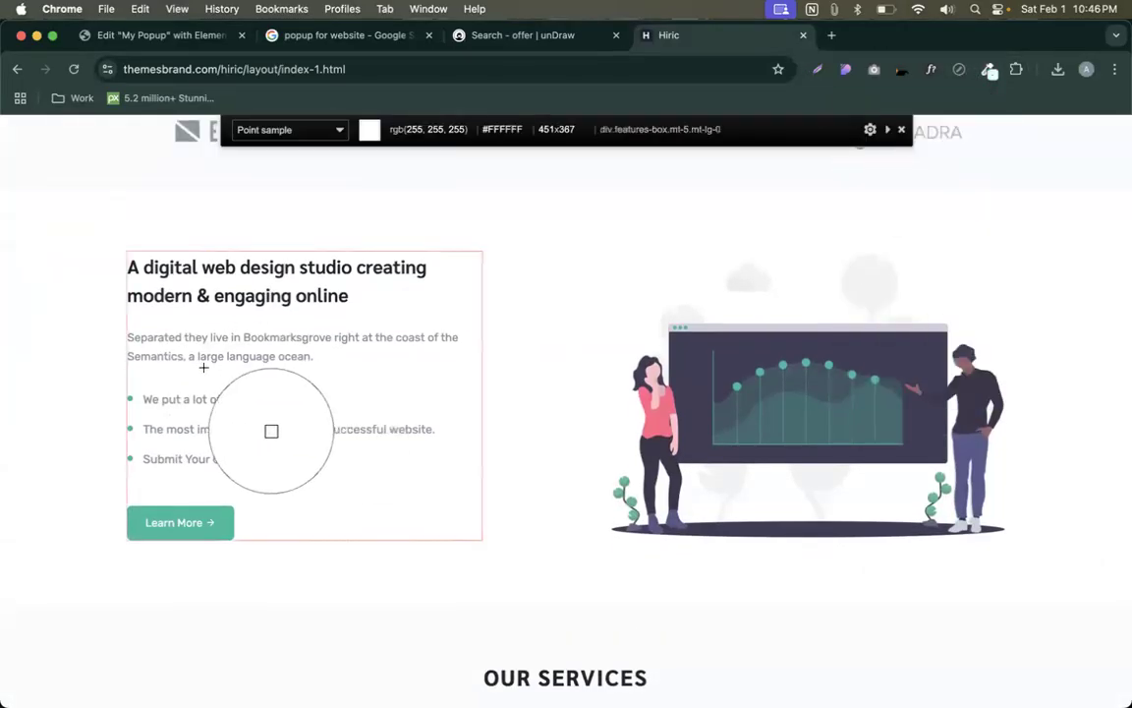
click(264, 295)
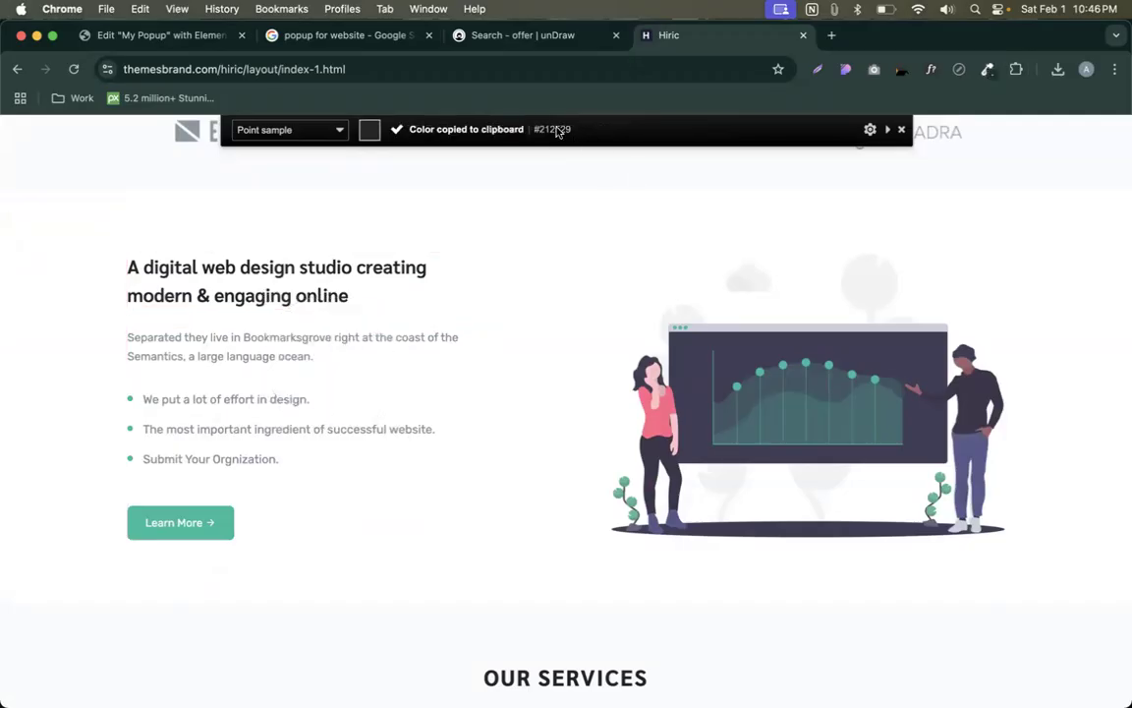
click(110, 38)
key(super+v)
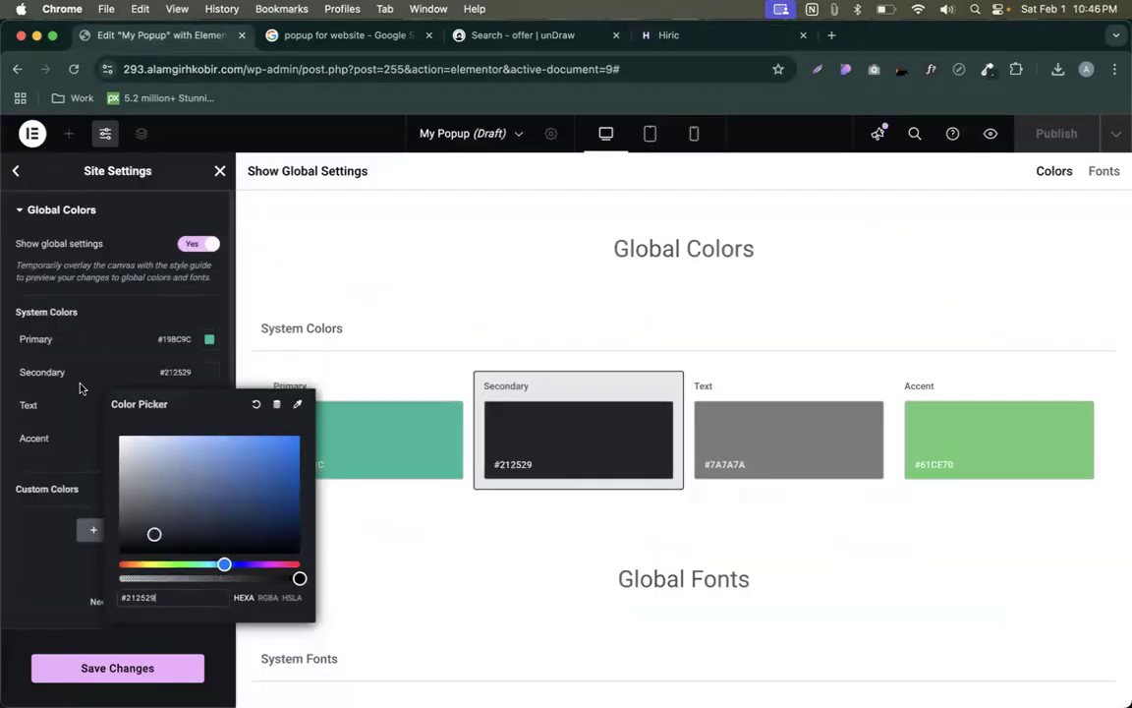
click(80, 388)
- Copy the Hiric paragraph hex with WhatFont and set the global Text colour to #858D96
click(209, 406)
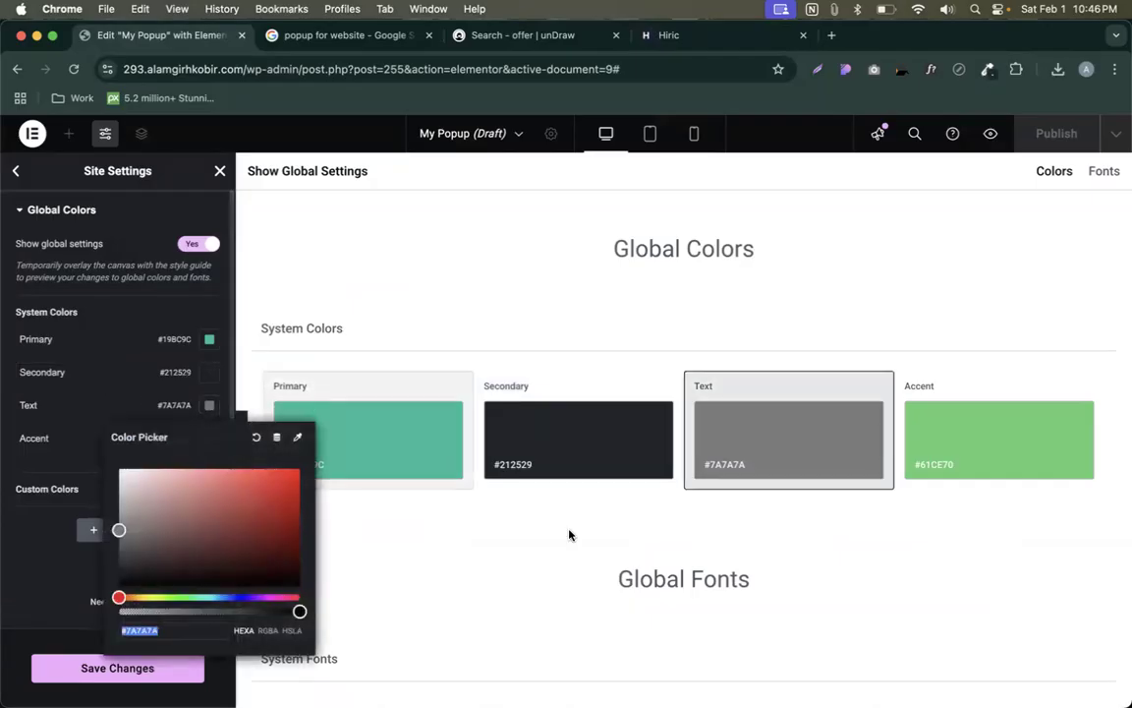
click(680, 37)
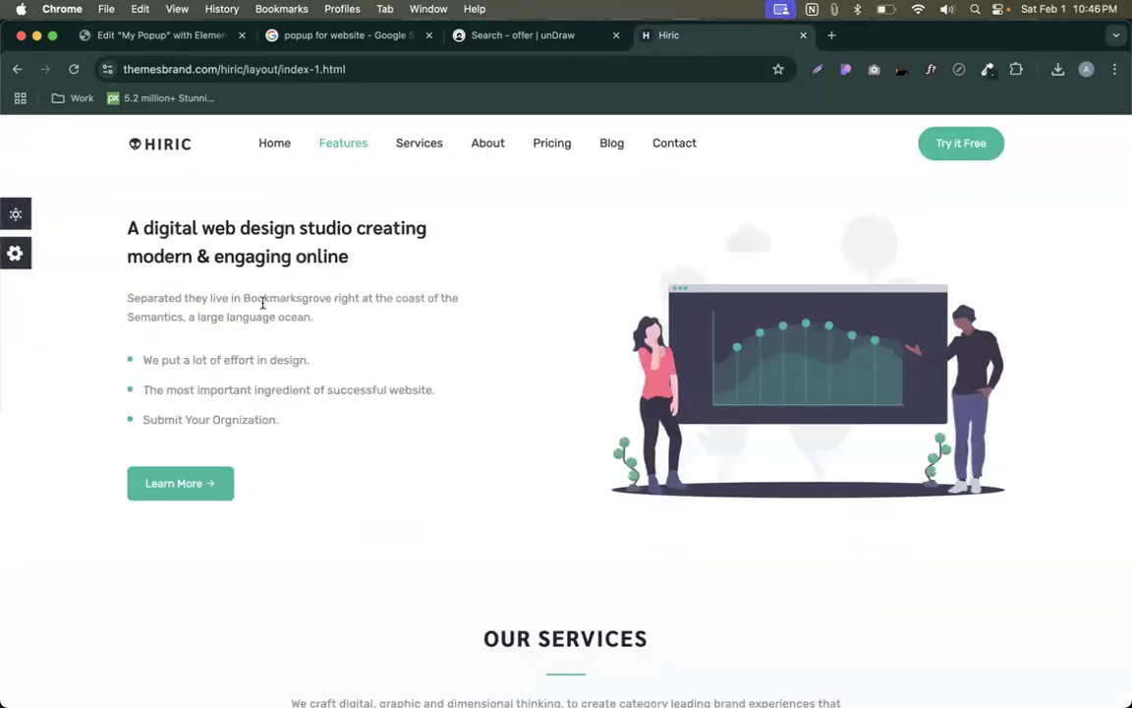
click(926, 73)
click(169, 303)
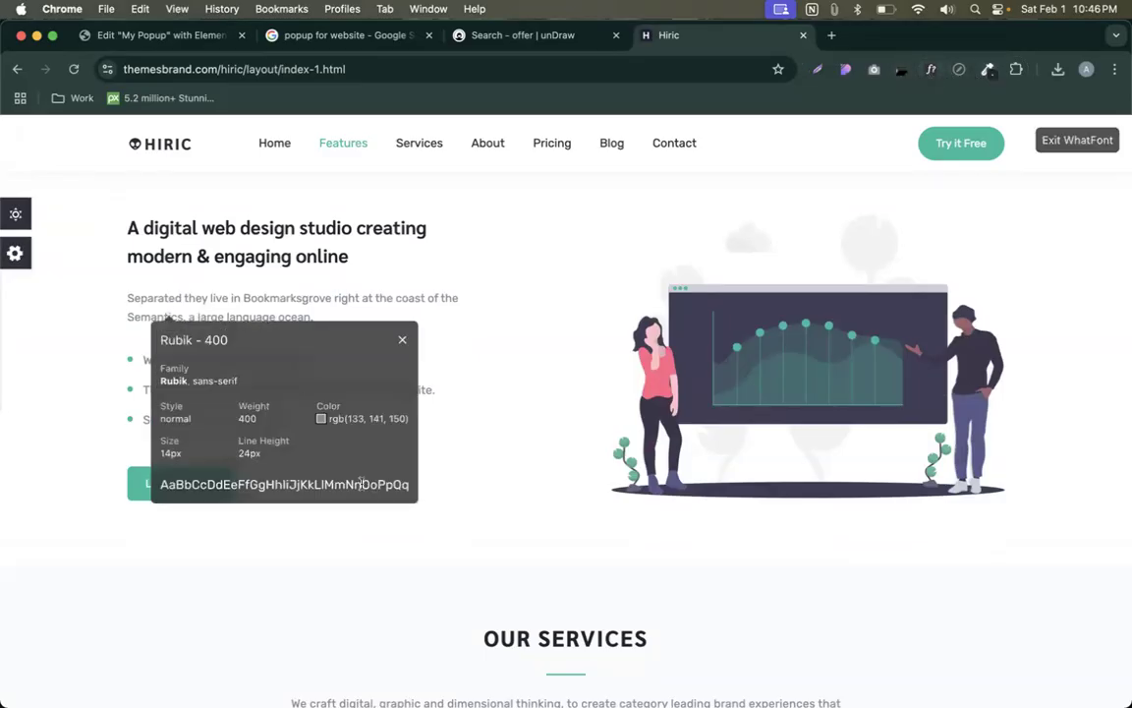
mouse_move(350, 414)
triple_click(347, 444)
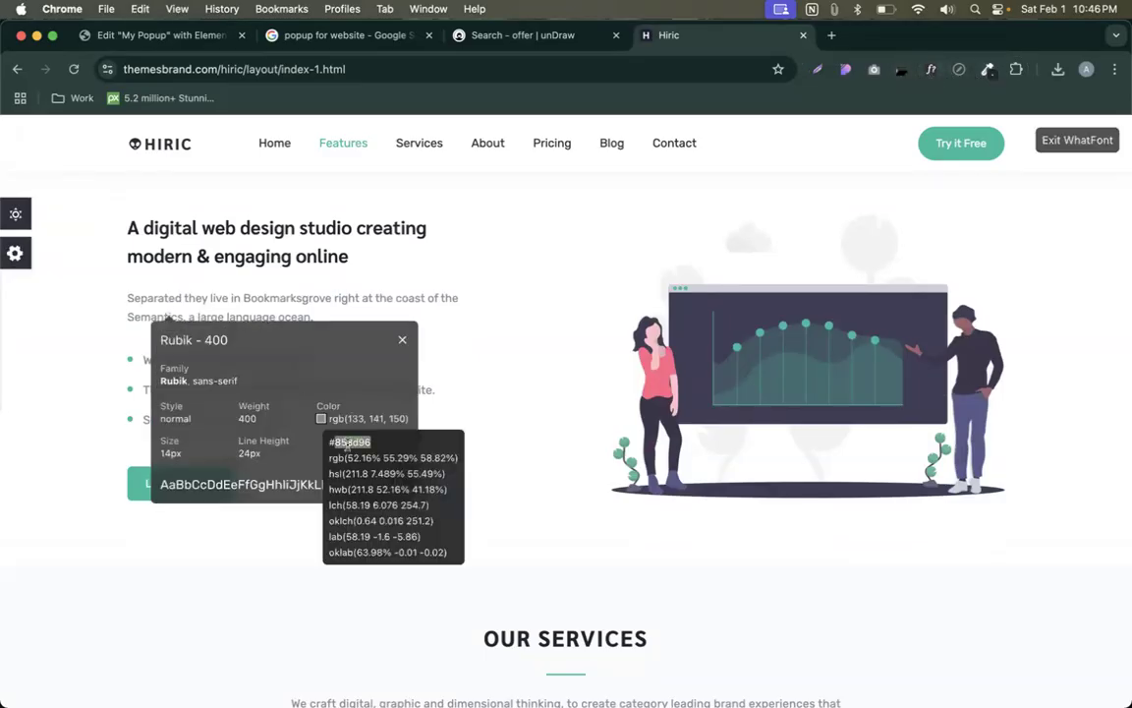
click(180, 35)
key(cmd+v)
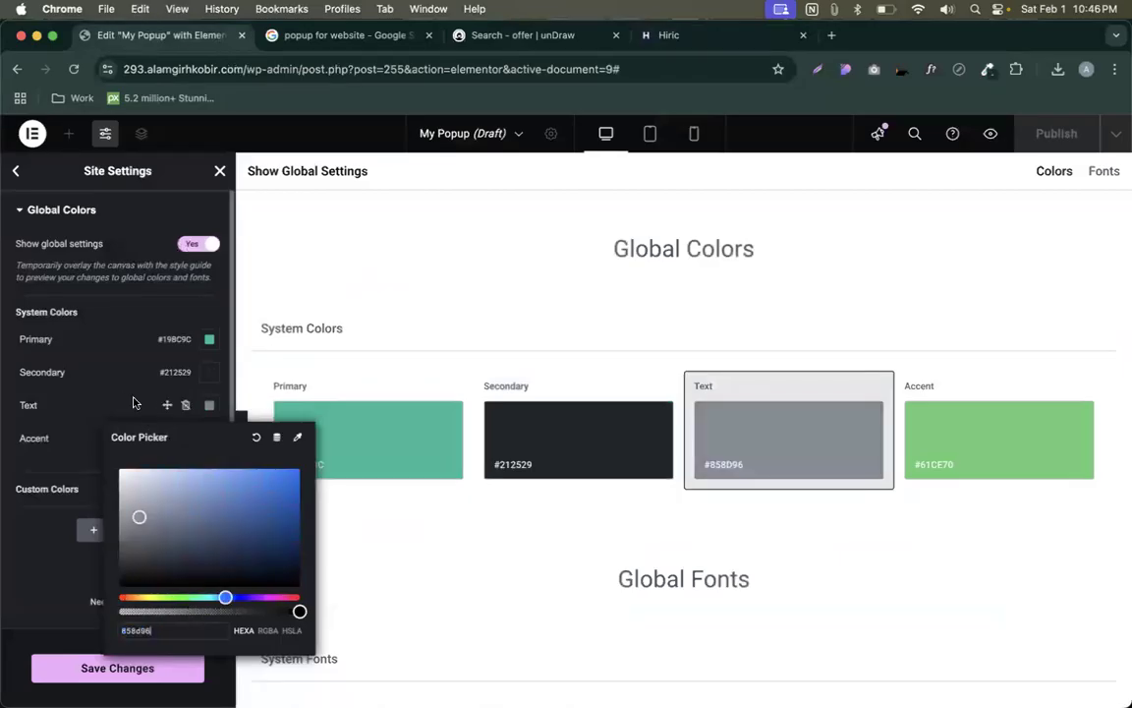
click(111, 358)
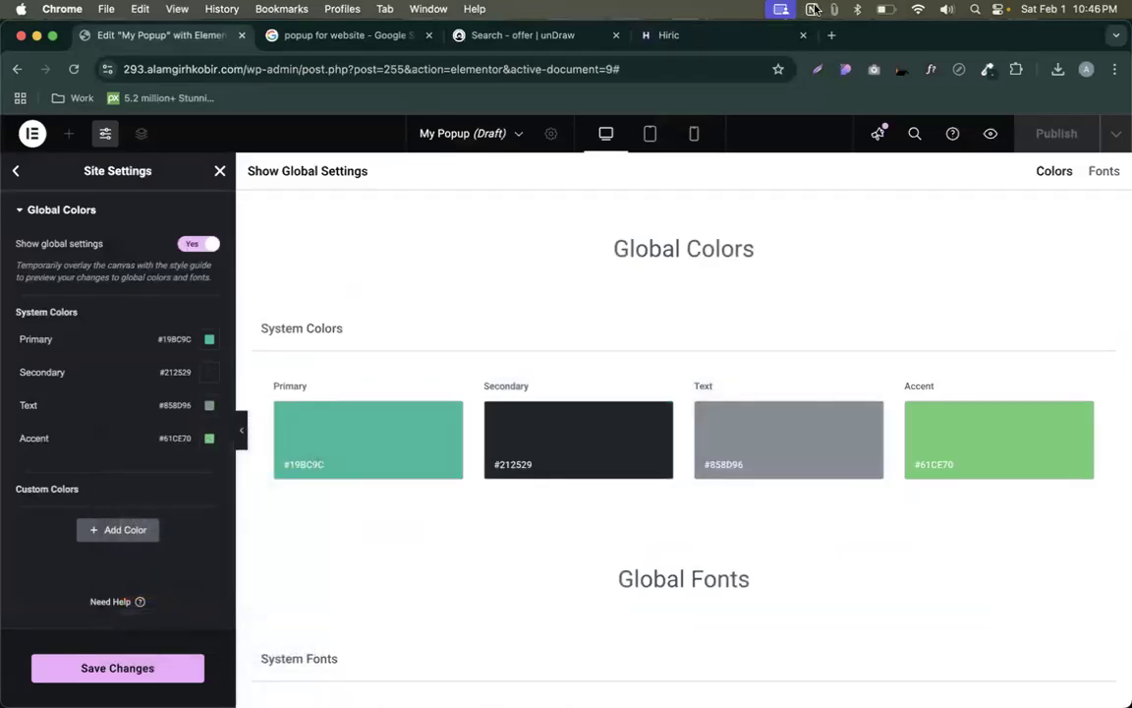
- Close the font details panel and turn off font inspection on the Hiric page
click(678, 35)
scroll(599, 412, down, 3)
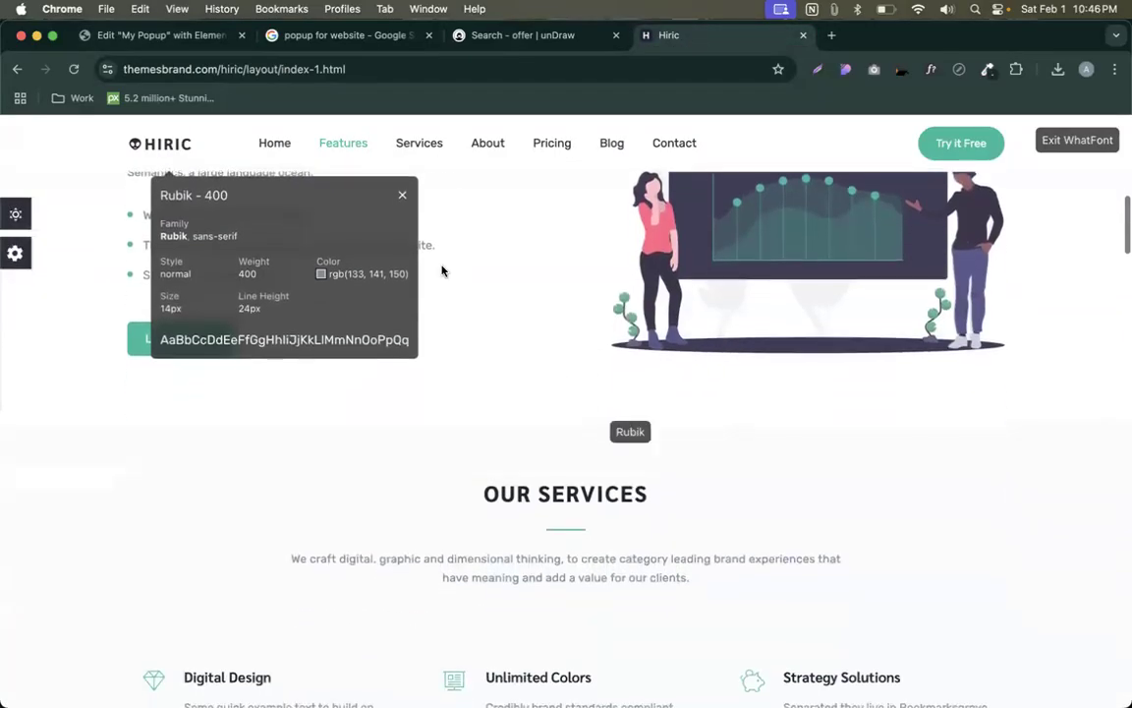
click(402, 195)
click(1092, 140)
scroll(811, 407, down, 15)
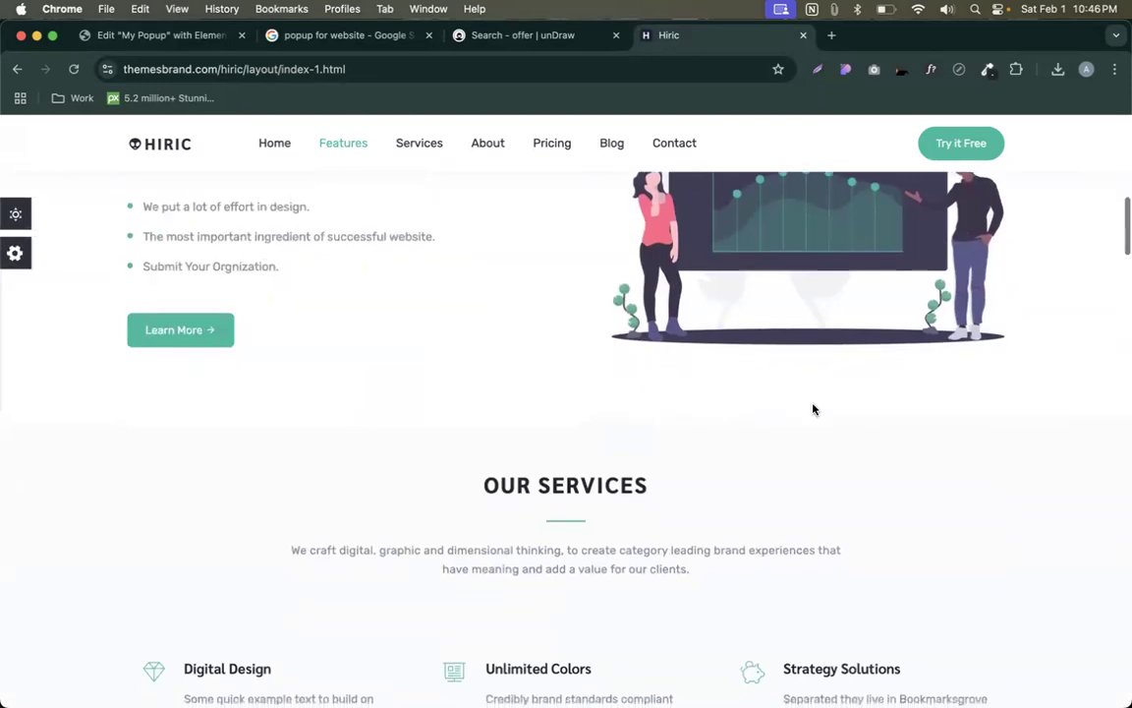
scroll(812, 407, down, 5)
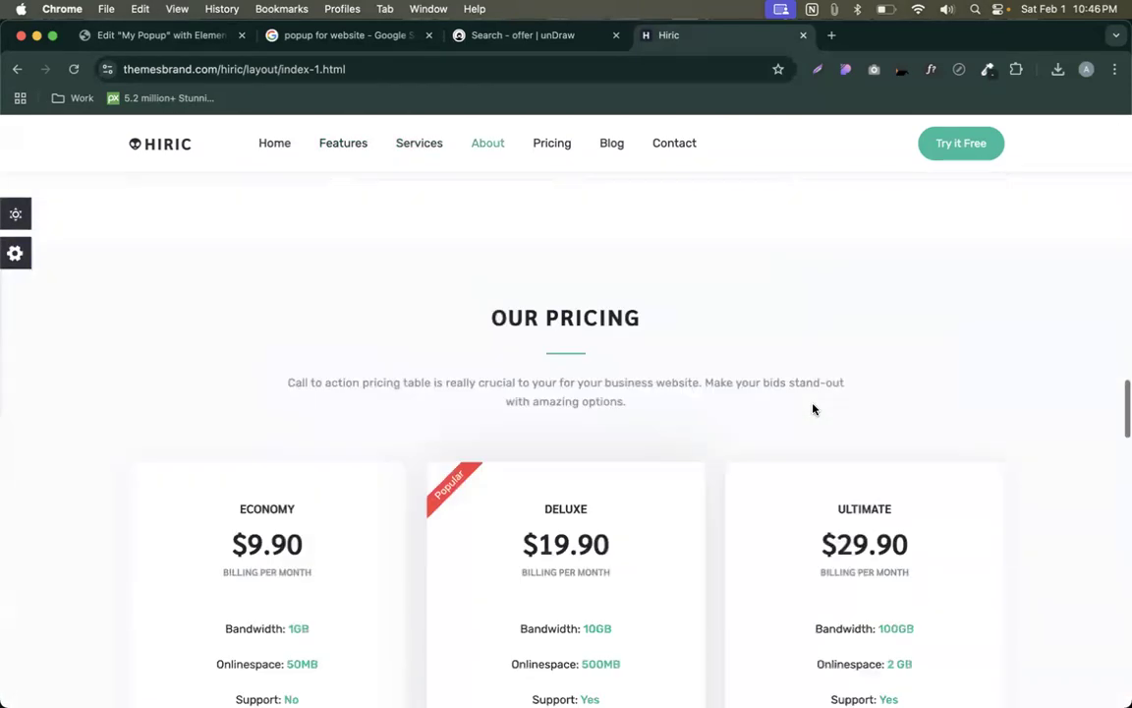
scroll(639, 273, up, 20)
- Sample the Hiric Learn More button's green for the Accent global colour
click(162, 36)
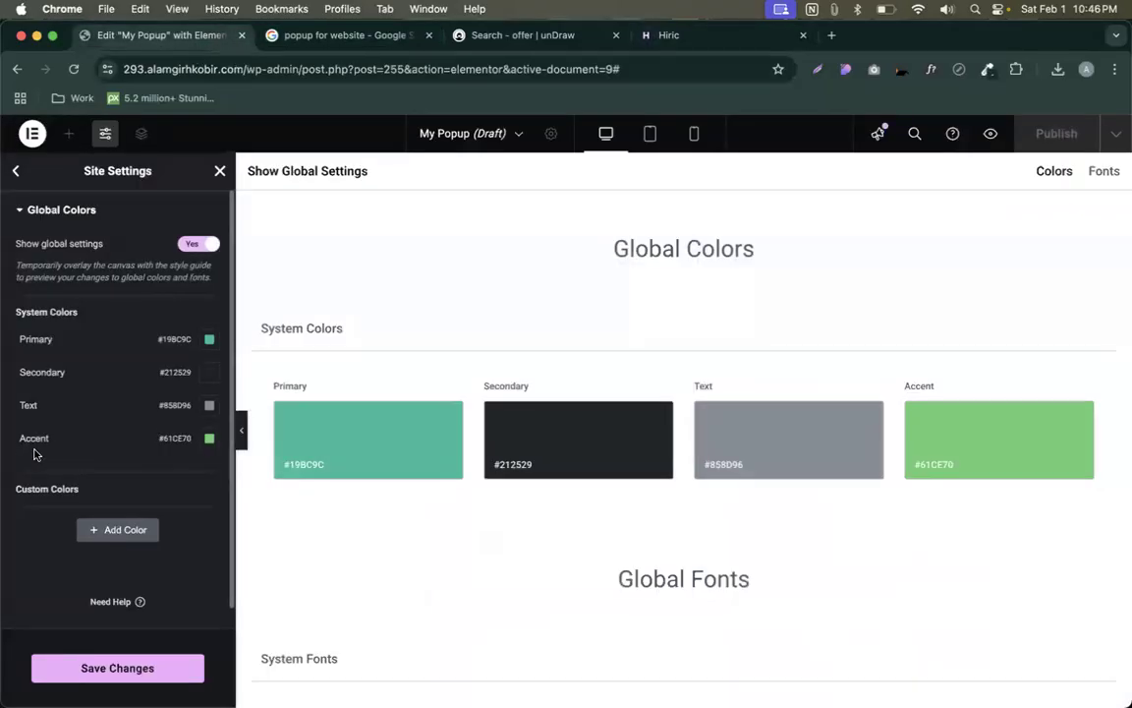
click(664, 35)
scroll(549, 298, down, 2)
scroll(548, 298, down, 8)
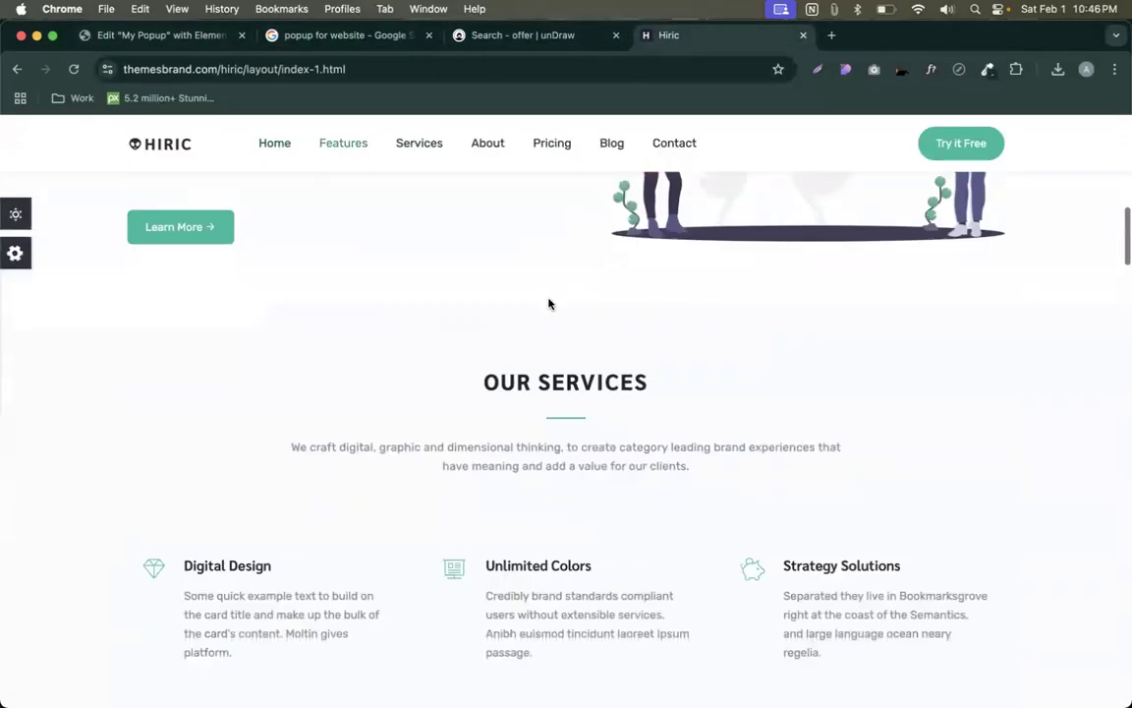
scroll(545, 309, up, 6)
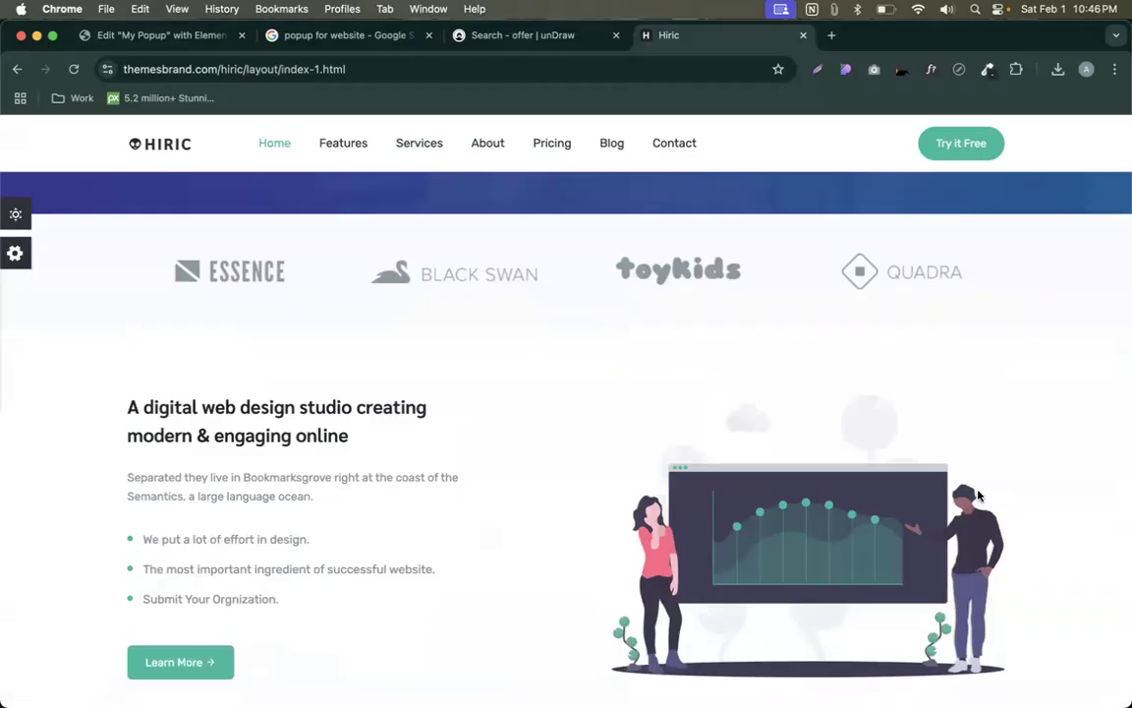
scroll(879, 440, down, 3)
click(988, 69)
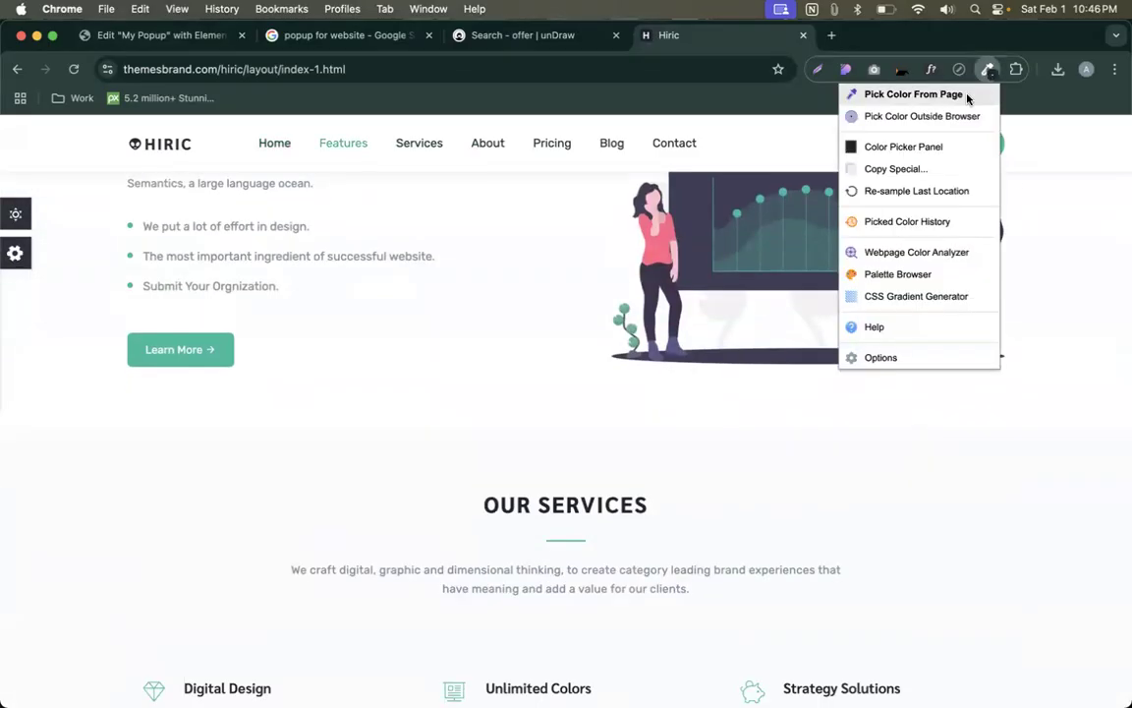
click(968, 96)
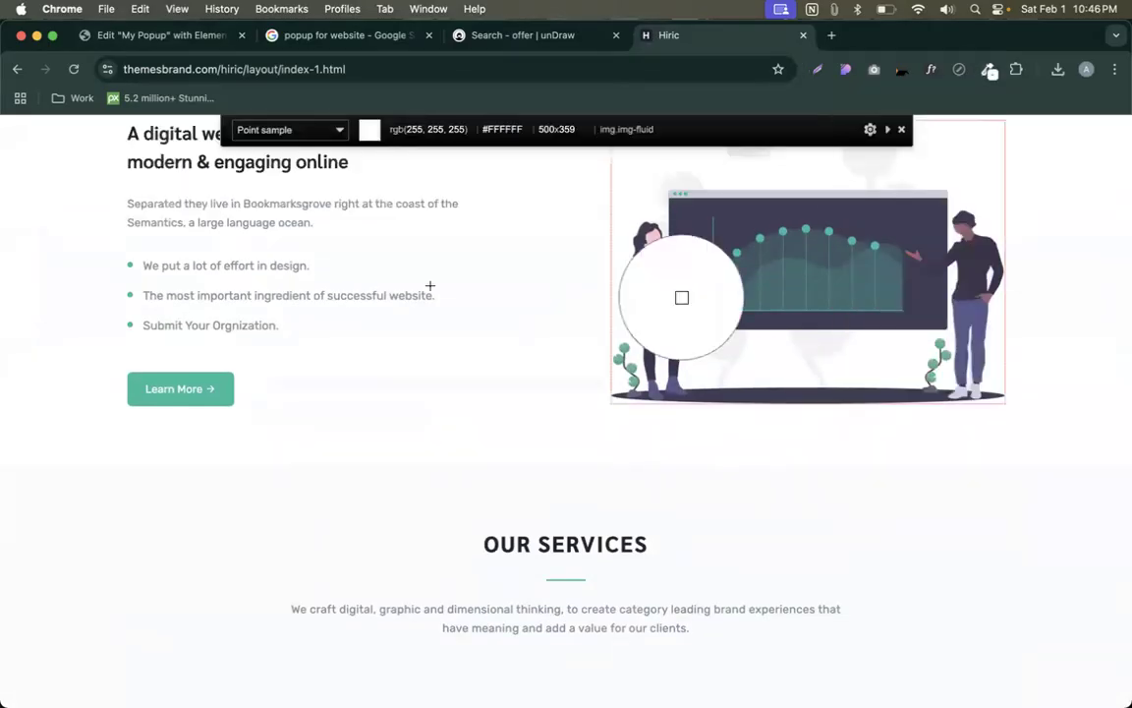
click(209, 398)
click(198, 39)
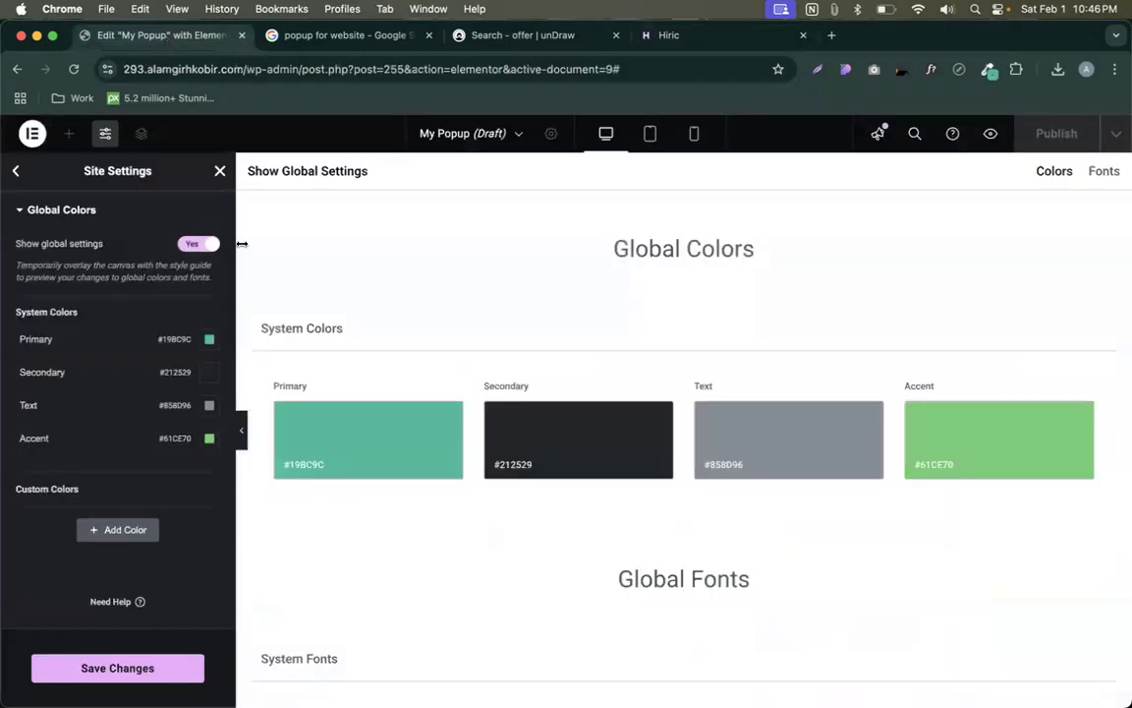
click(209, 438)
- Change the Accent global colour to red #E04F4F
click(137, 637)
drag(134, 631, 119, 631)
drag(236, 560, 236, 517)
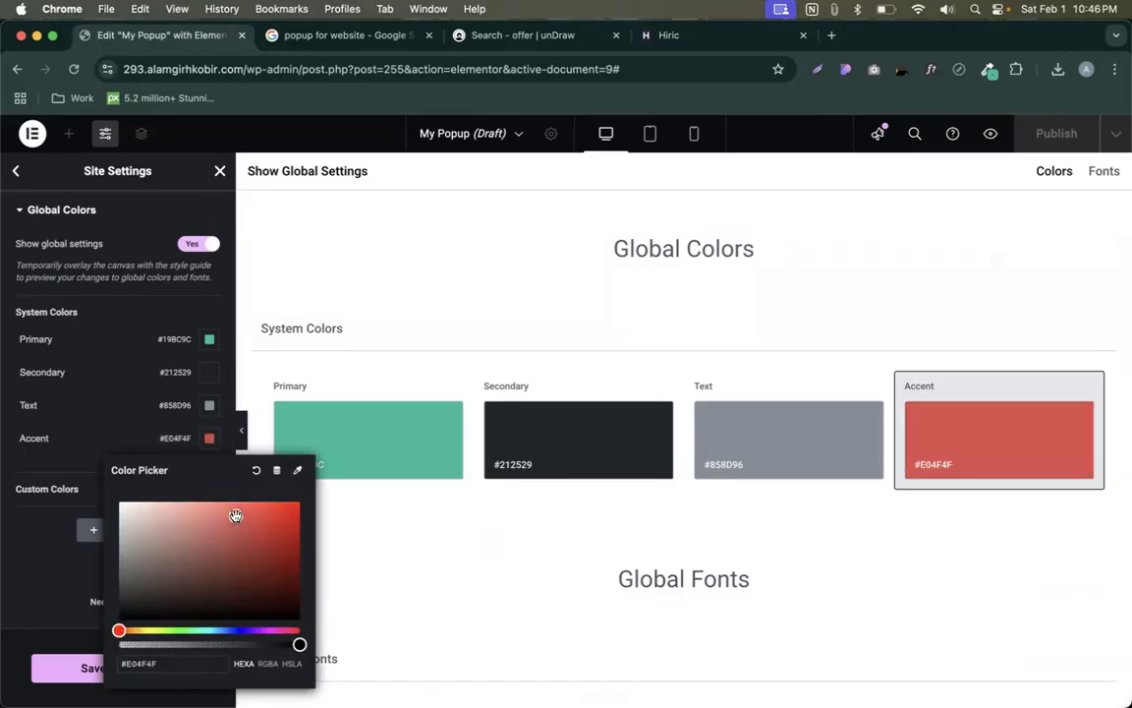
click(99, 506)
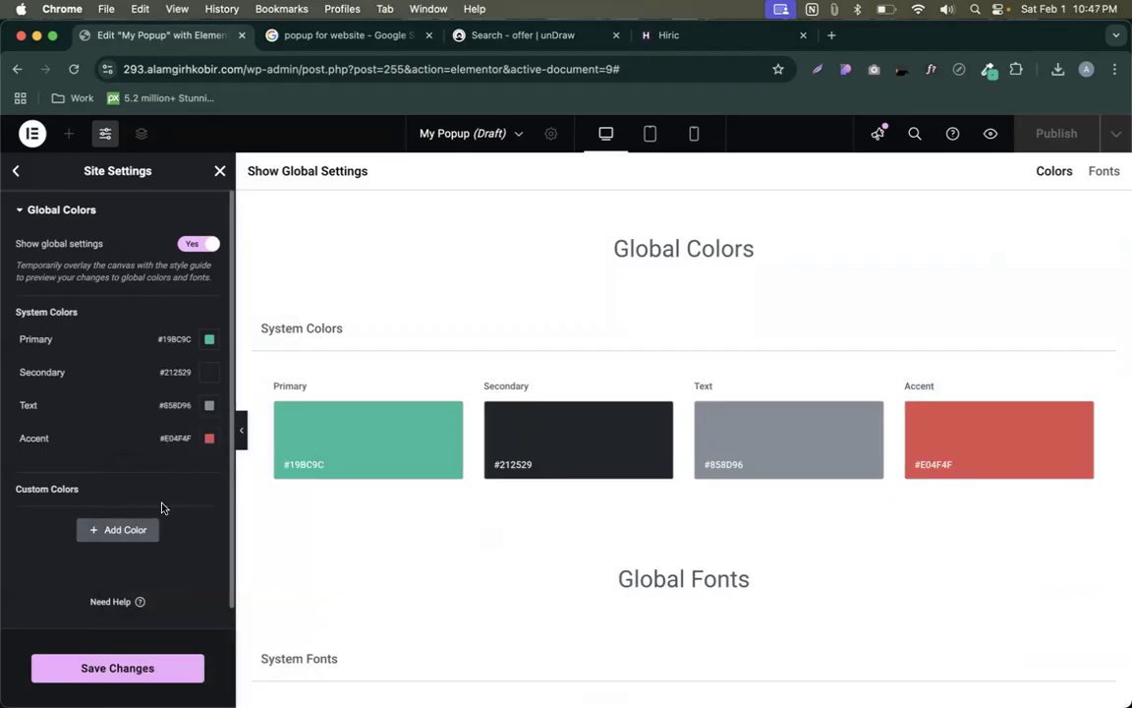
- Add a custom global colour named 'Border Color' set to #110606
click(113, 531)
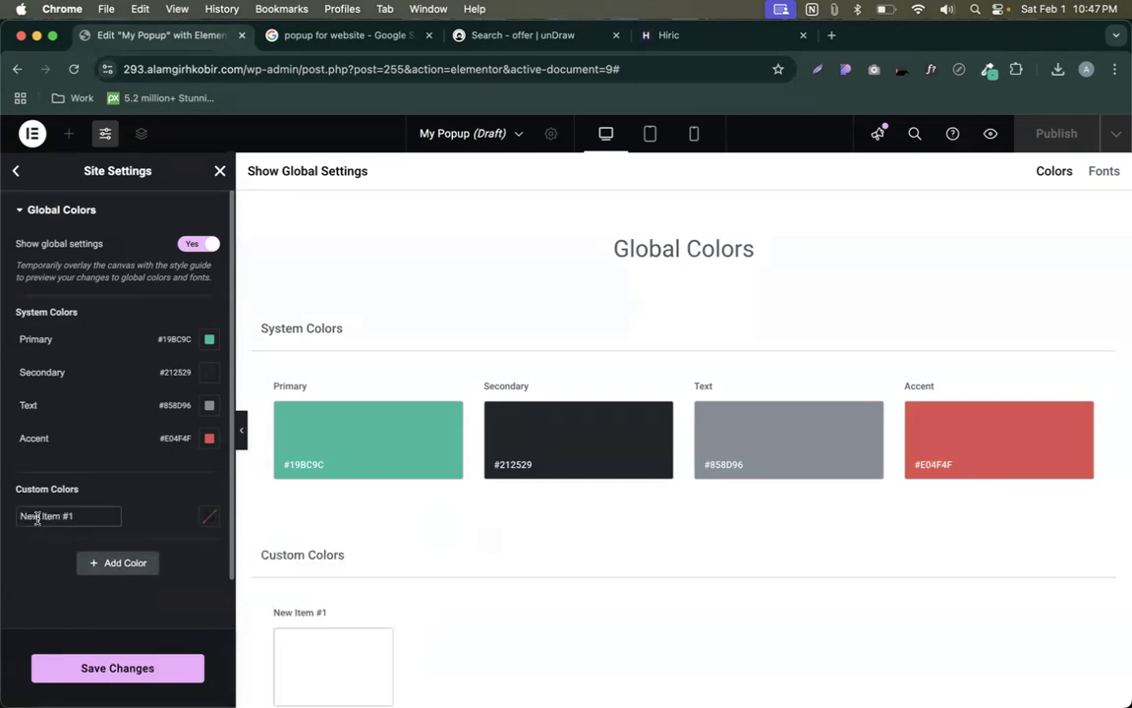
triple_click(53, 516)
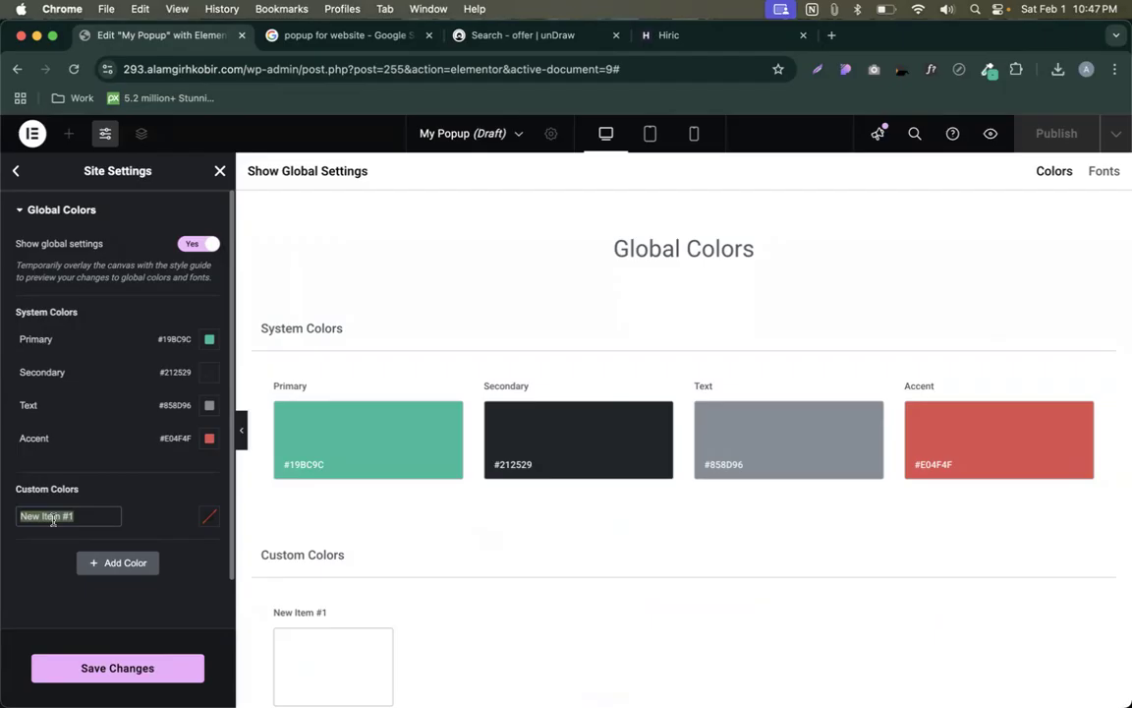
text(Border COlor)
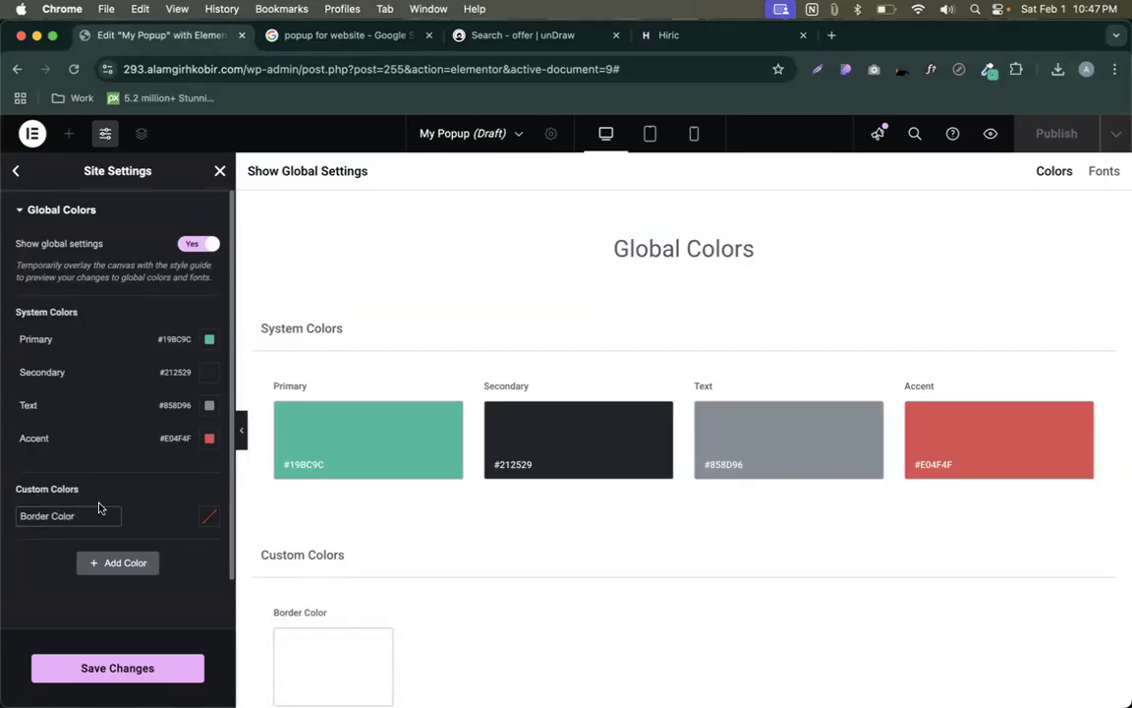
scroll(98, 509, down, 1)
click(208, 461)
click(266, 340)
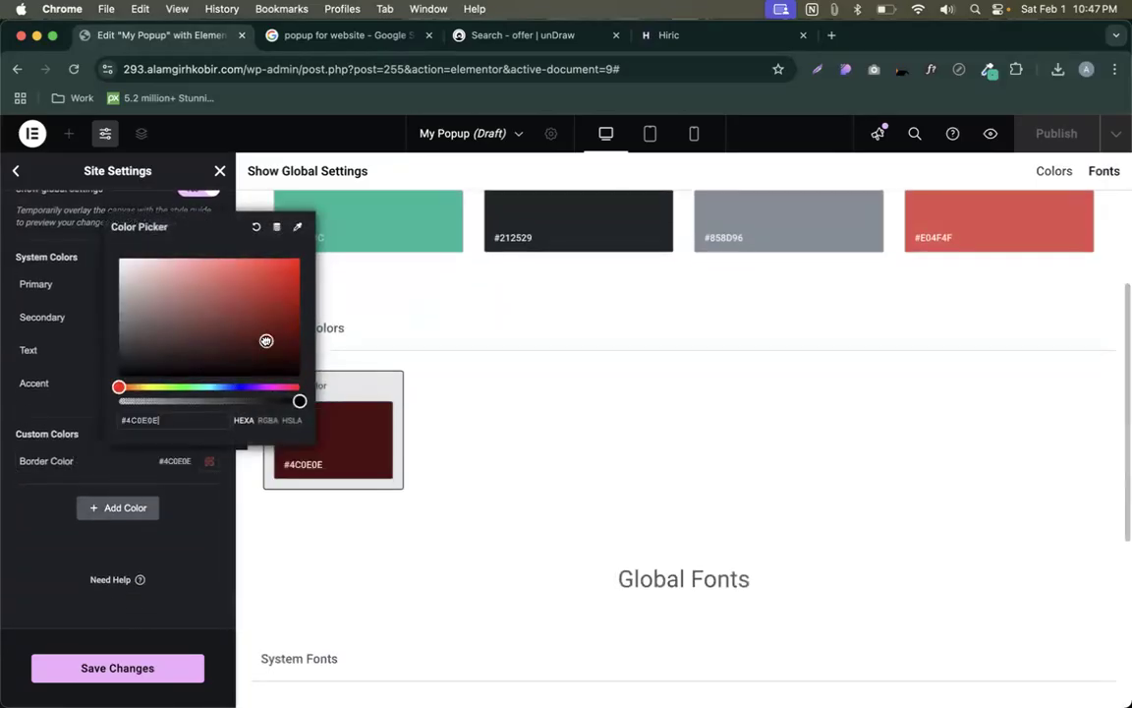
click(236, 367)
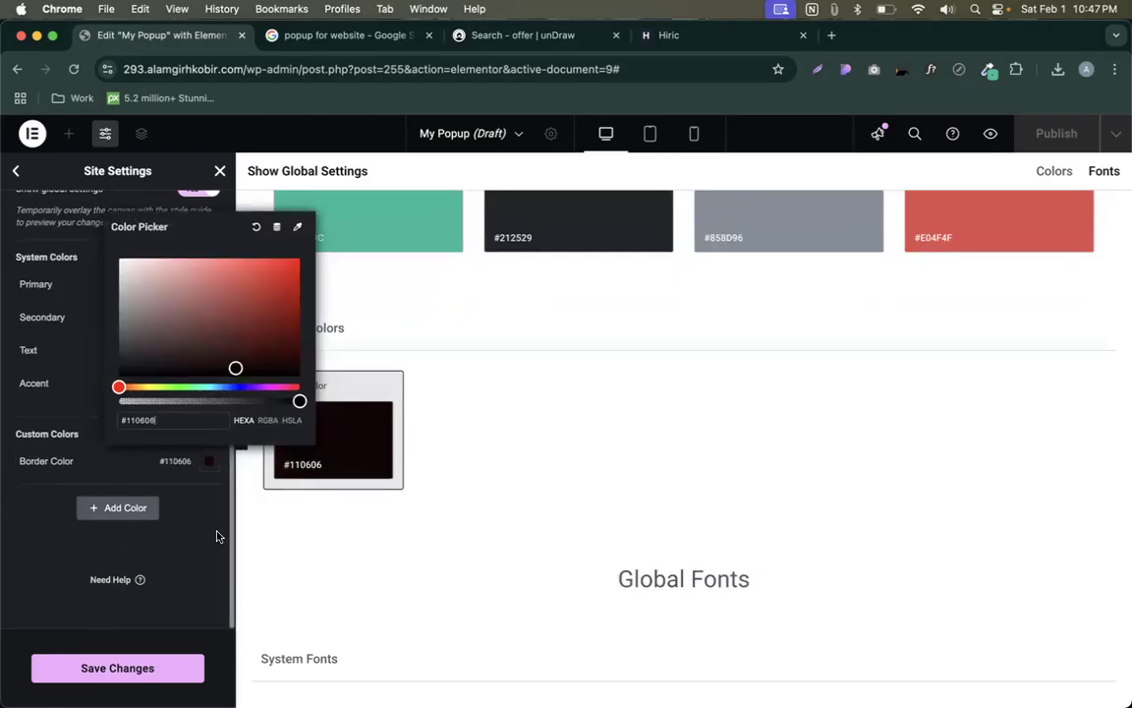
click(208, 568)
mouse_move(187, 466)
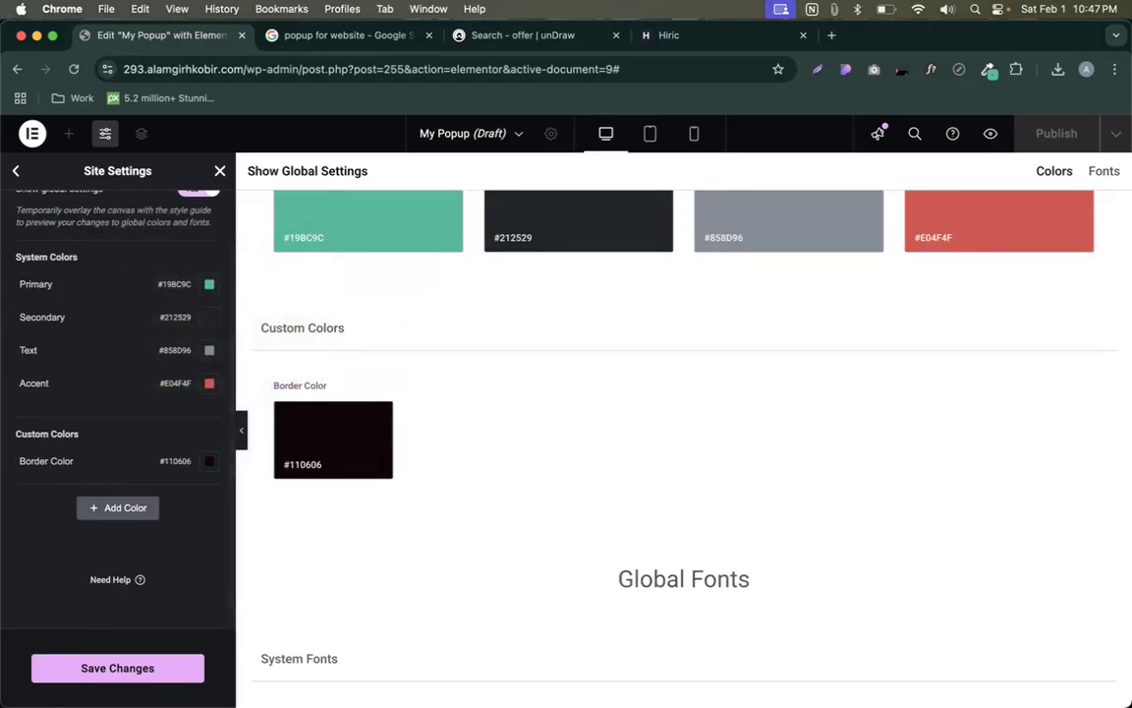
- Save the global colours, return to the popup, and open the heading's style options
click(133, 669)
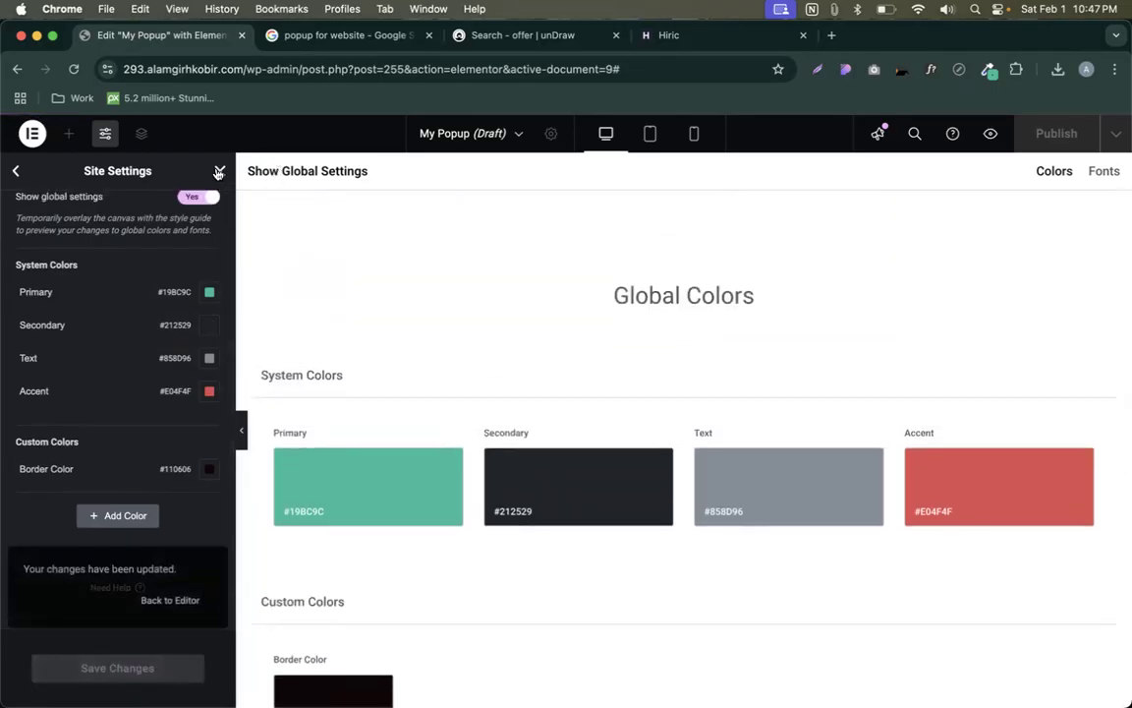
click(219, 170)
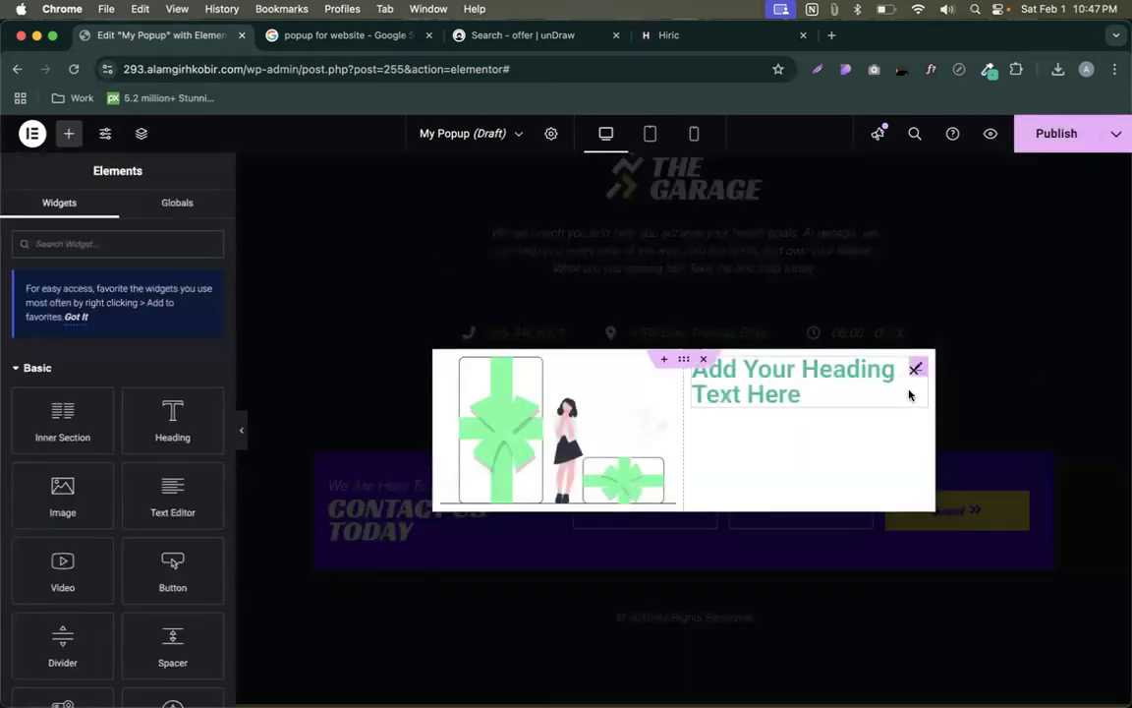
click(776, 382)
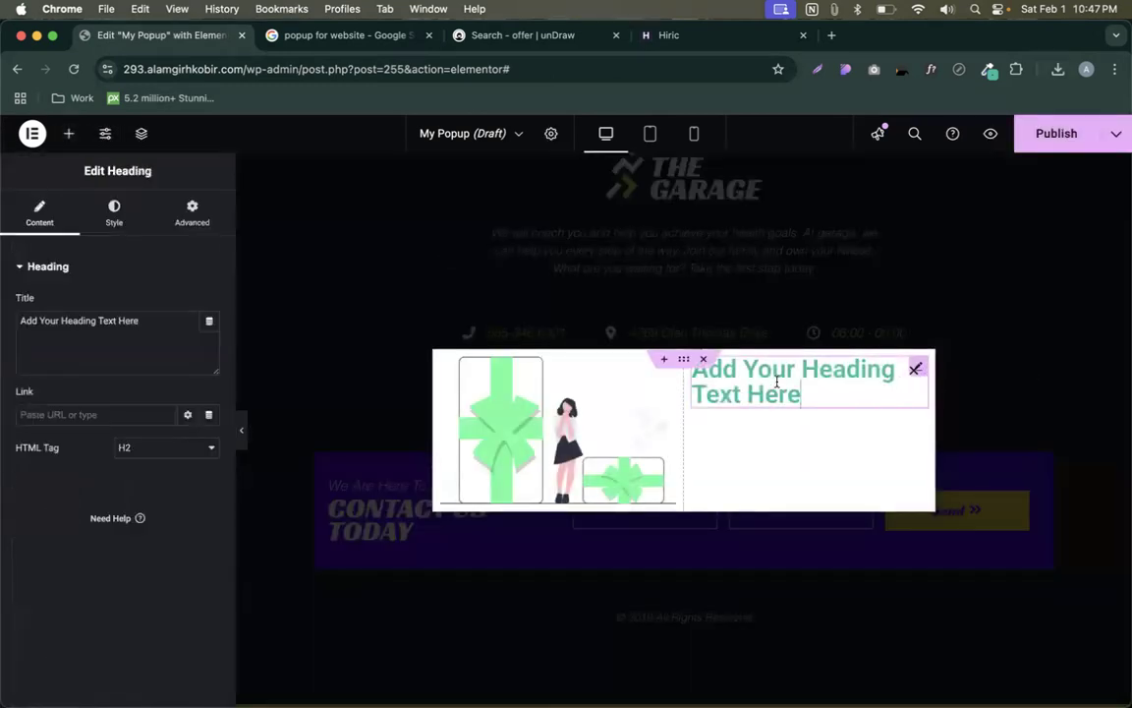
click(112, 213)
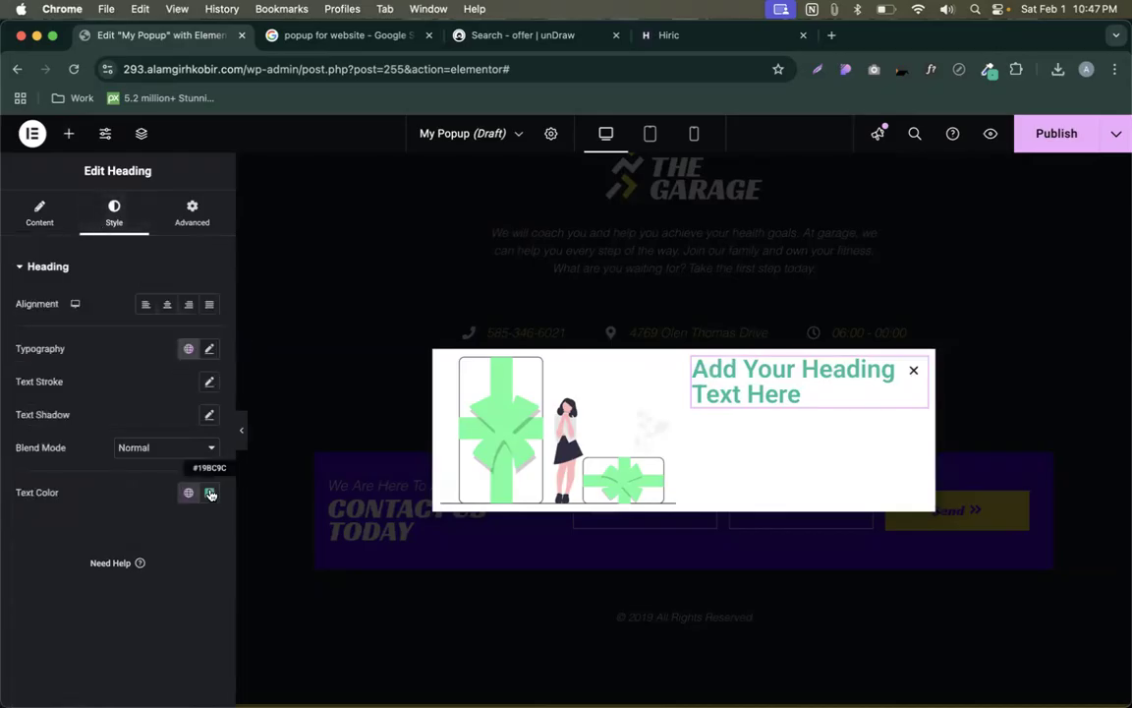
- Try Accent and Secondary on the heading, settle on Primary teal #19BC9C, then show widgets
click(211, 494)
click(243, 554)
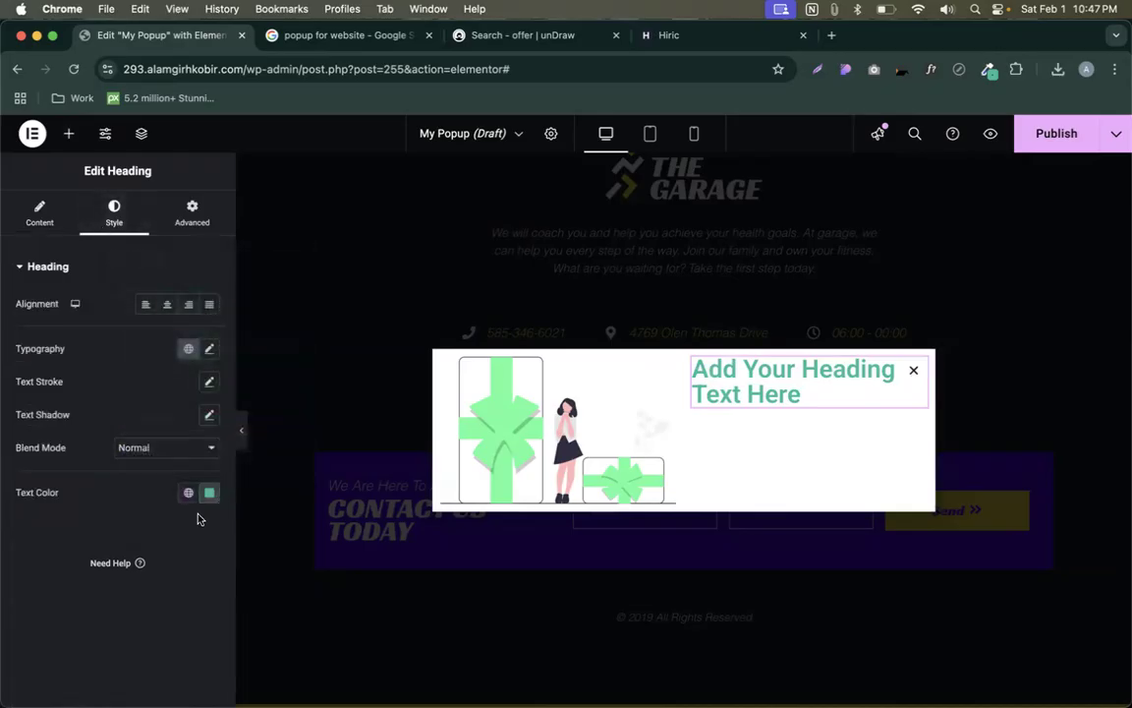
click(189, 494)
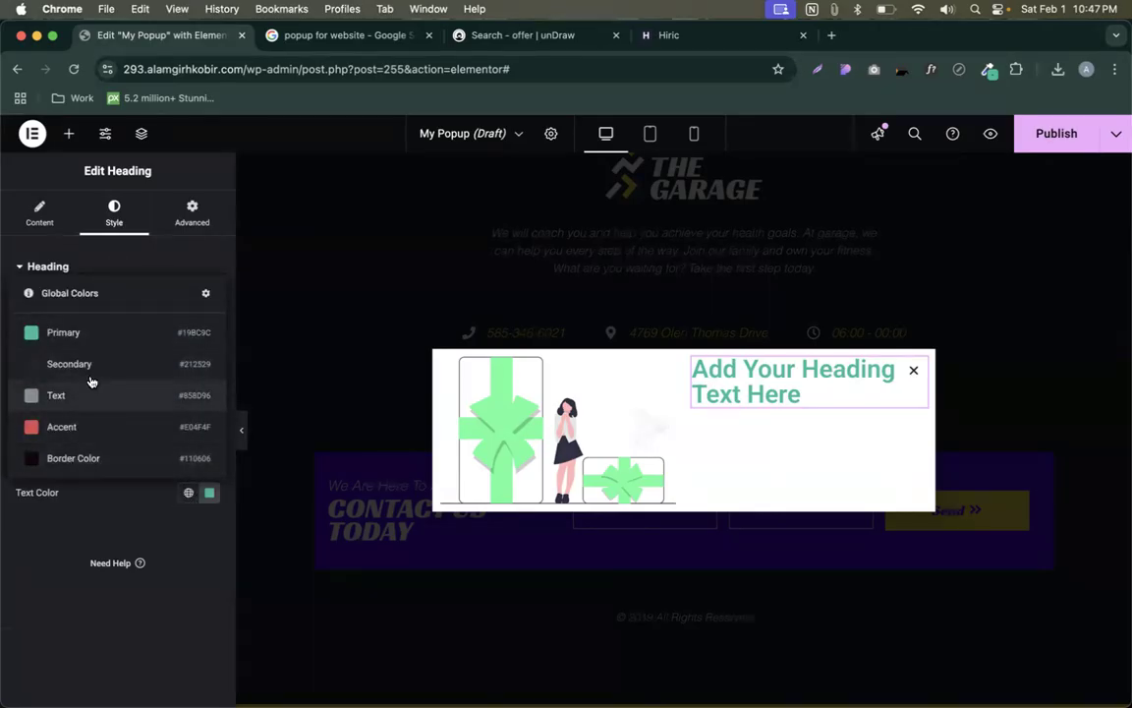
click(55, 433)
click(188, 493)
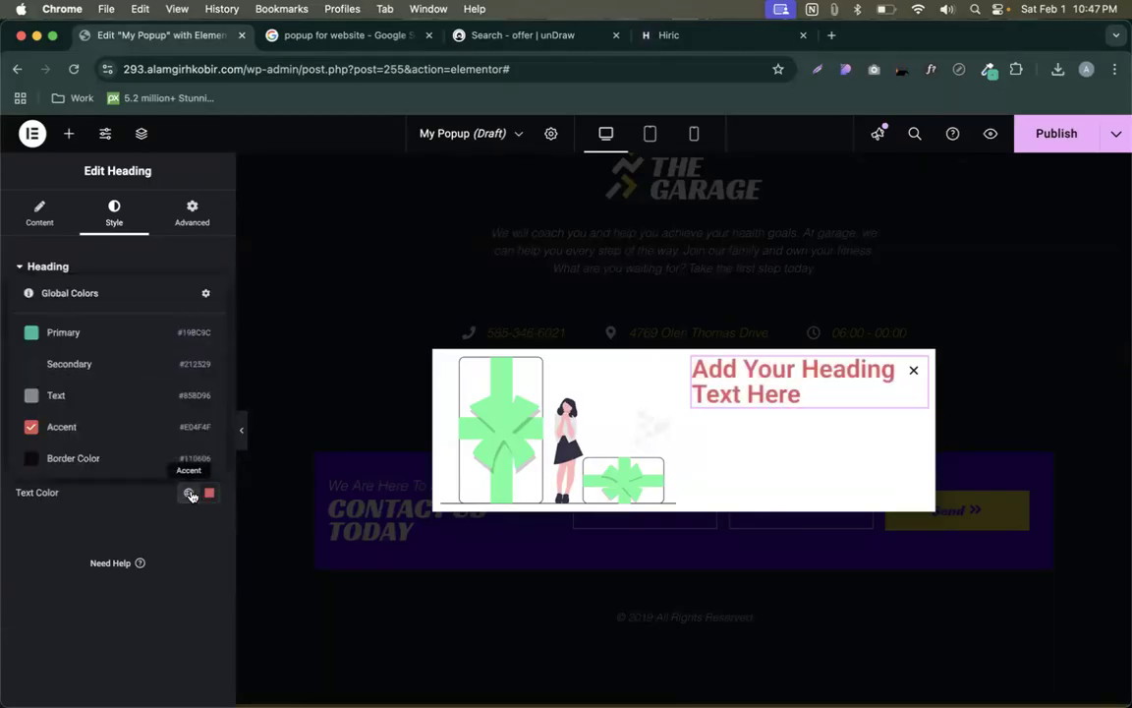
click(91, 366)
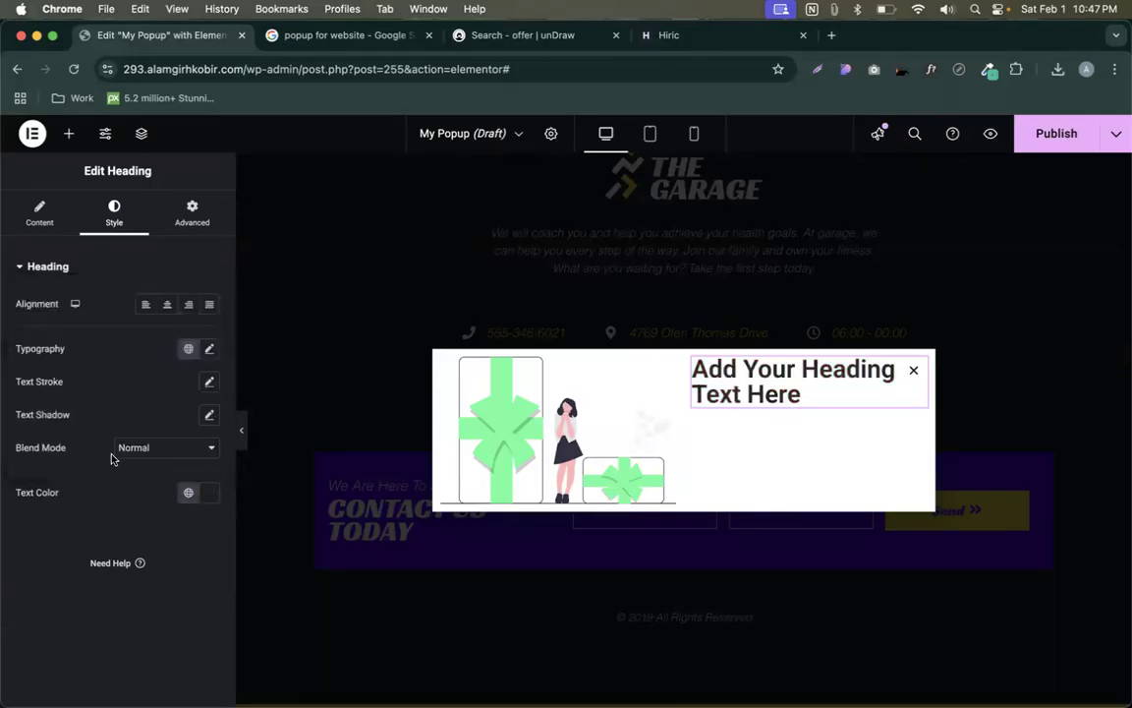
click(188, 494)
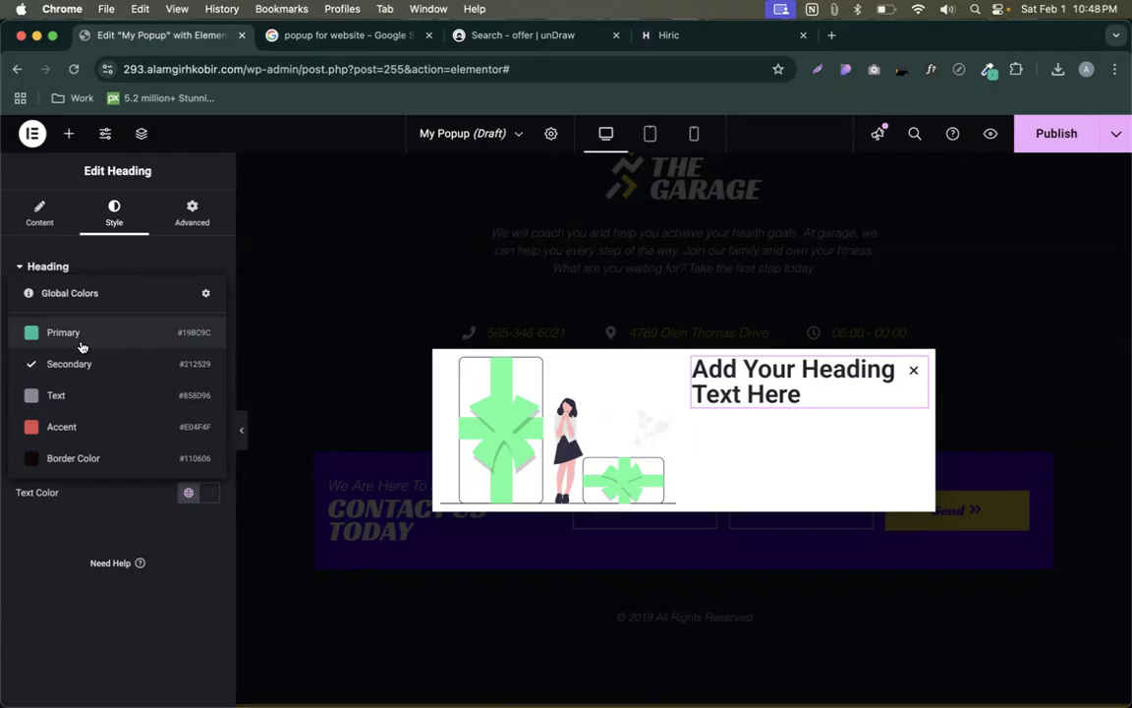
click(70, 335)
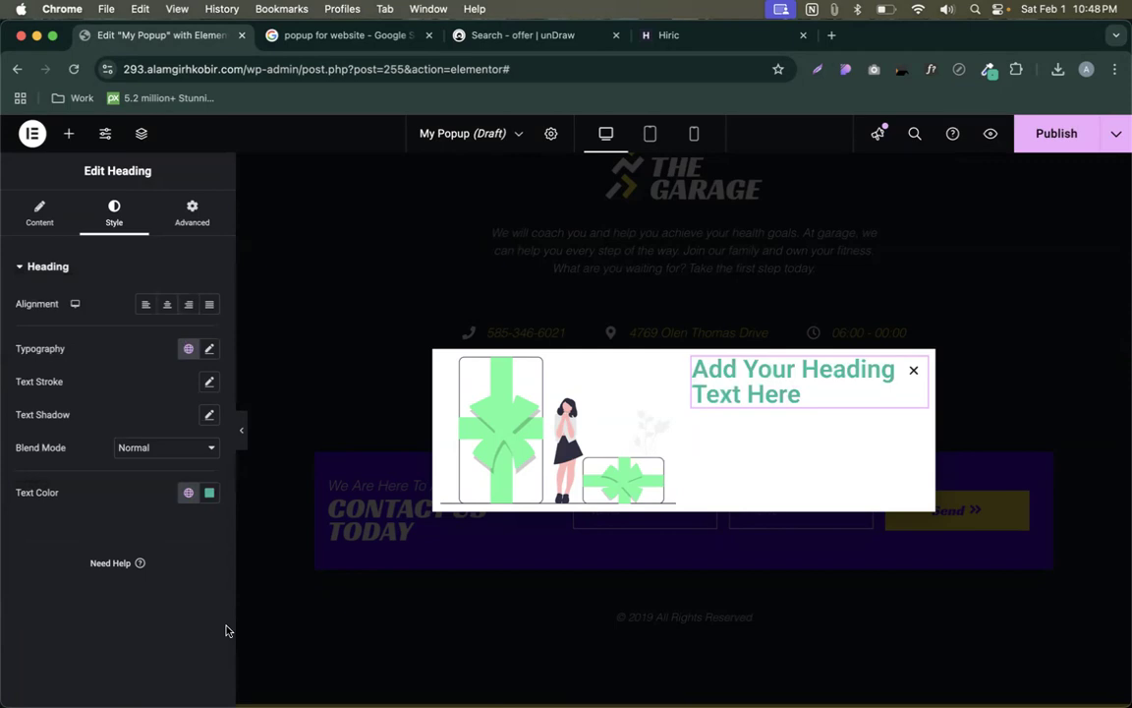
click(188, 493)
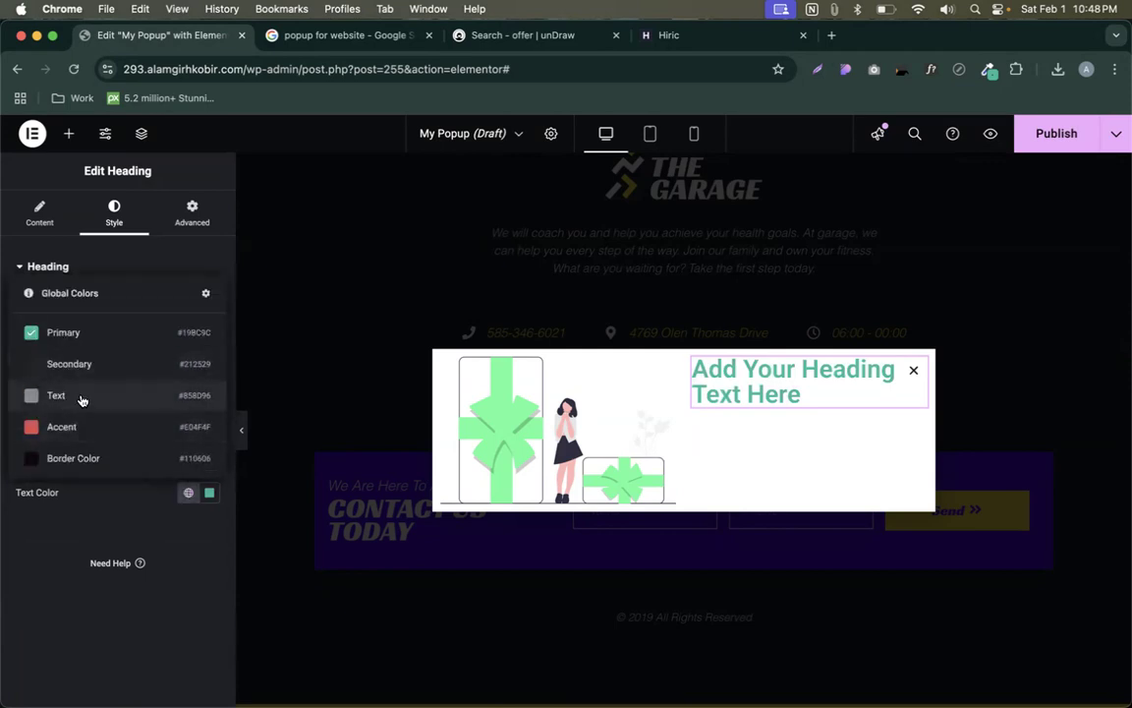
click(69, 133)
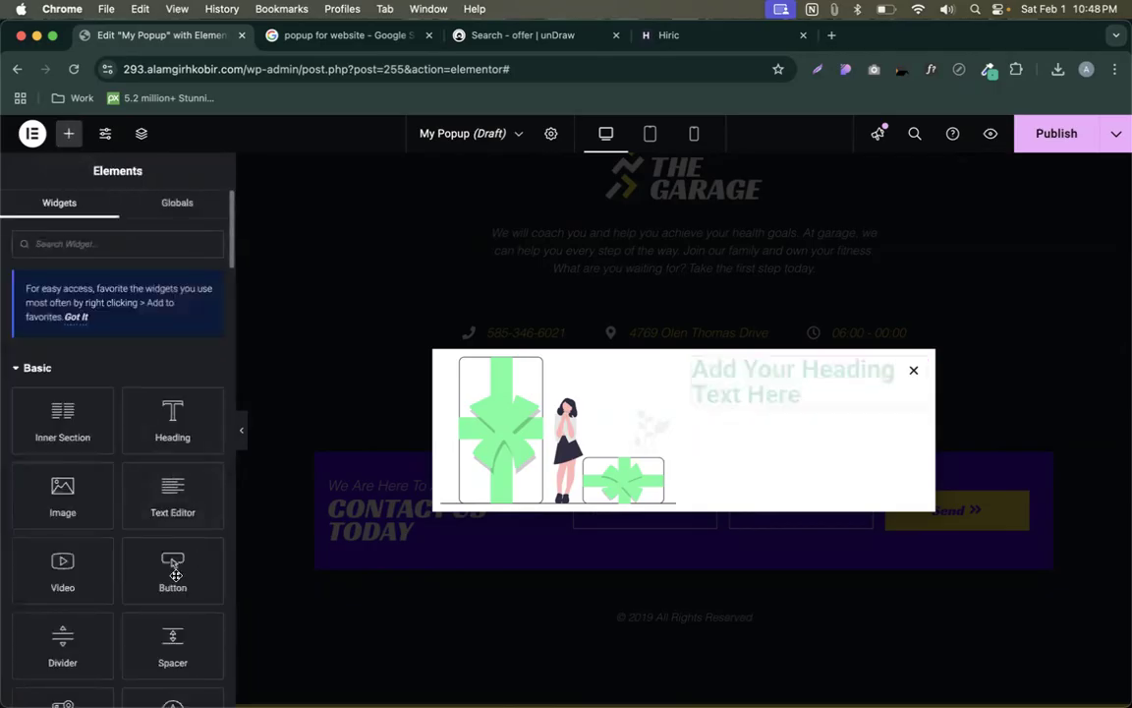
- Drop a lorem ipsum Text Editor block under the popup heading and check its text colour
drag(173, 505, 827, 424)
drag(162, 487, 816, 418)
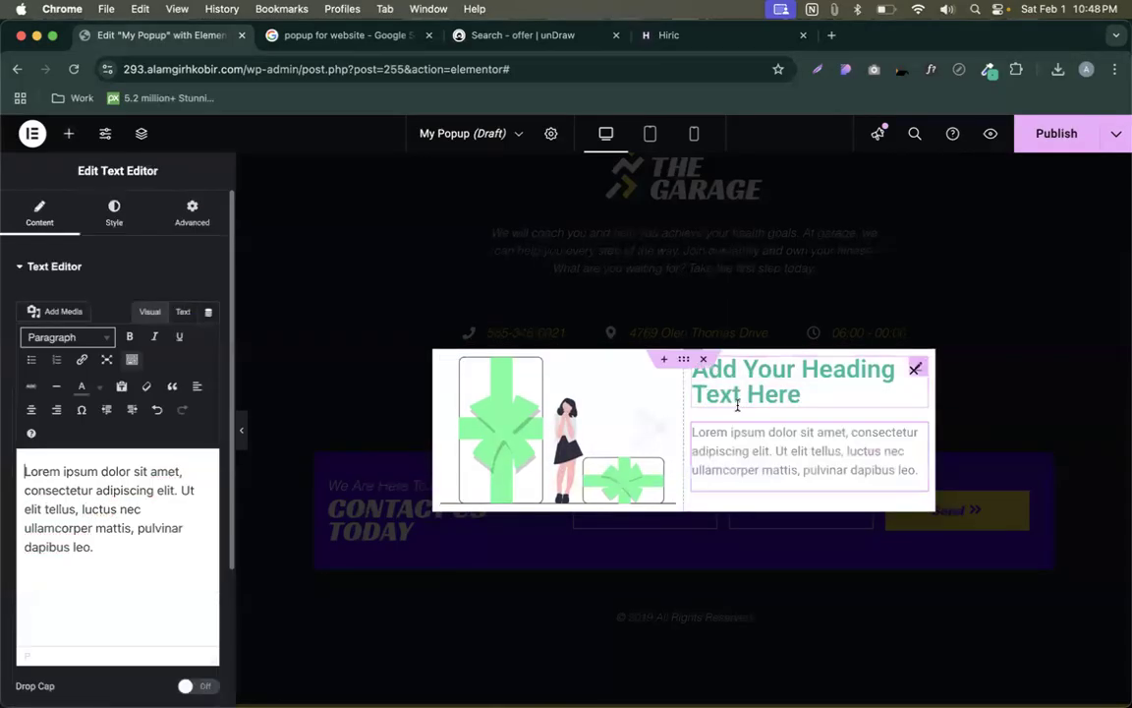
click(114, 210)
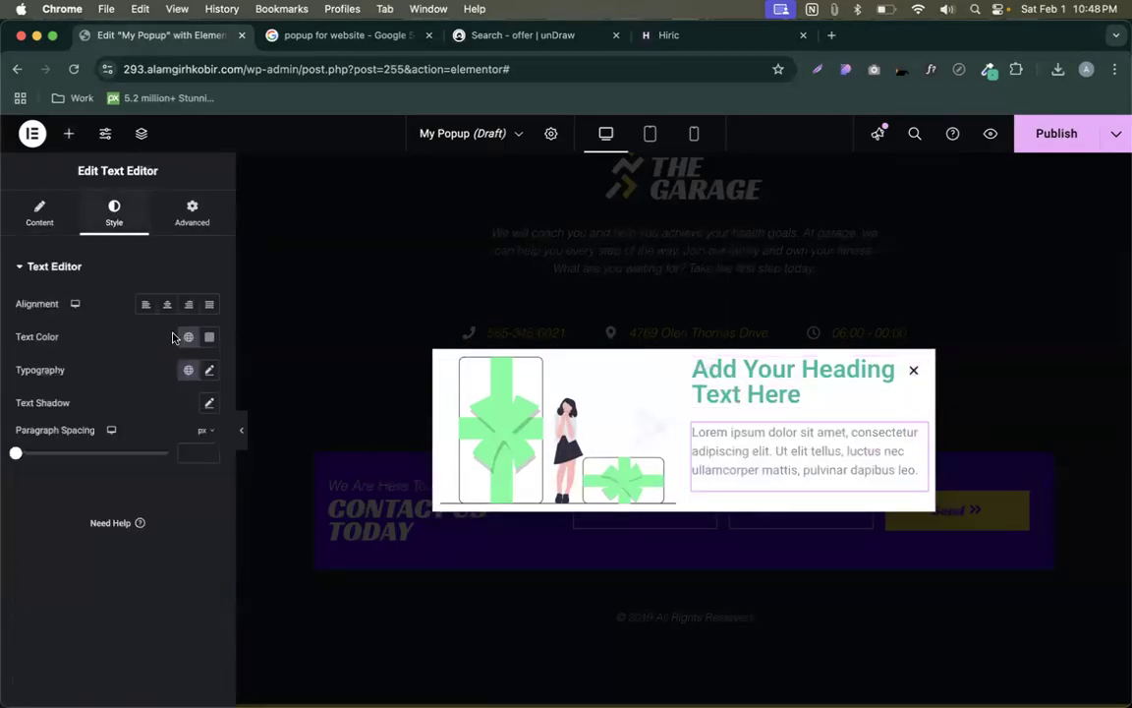
click(208, 338)
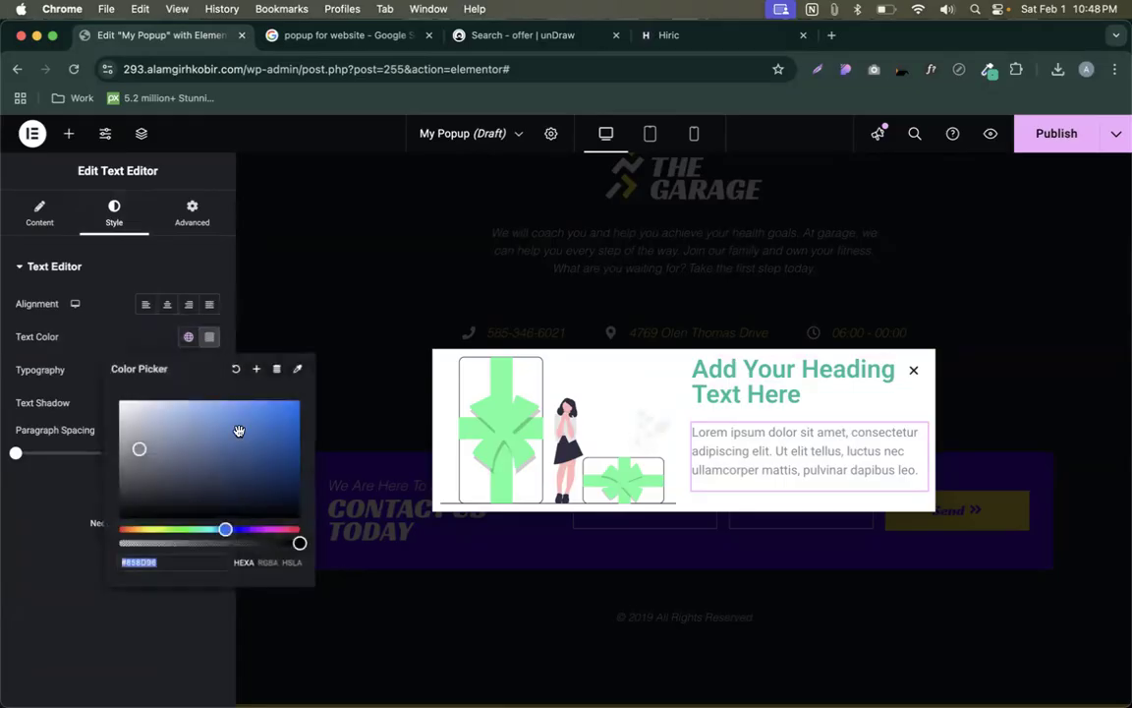
click(89, 316)
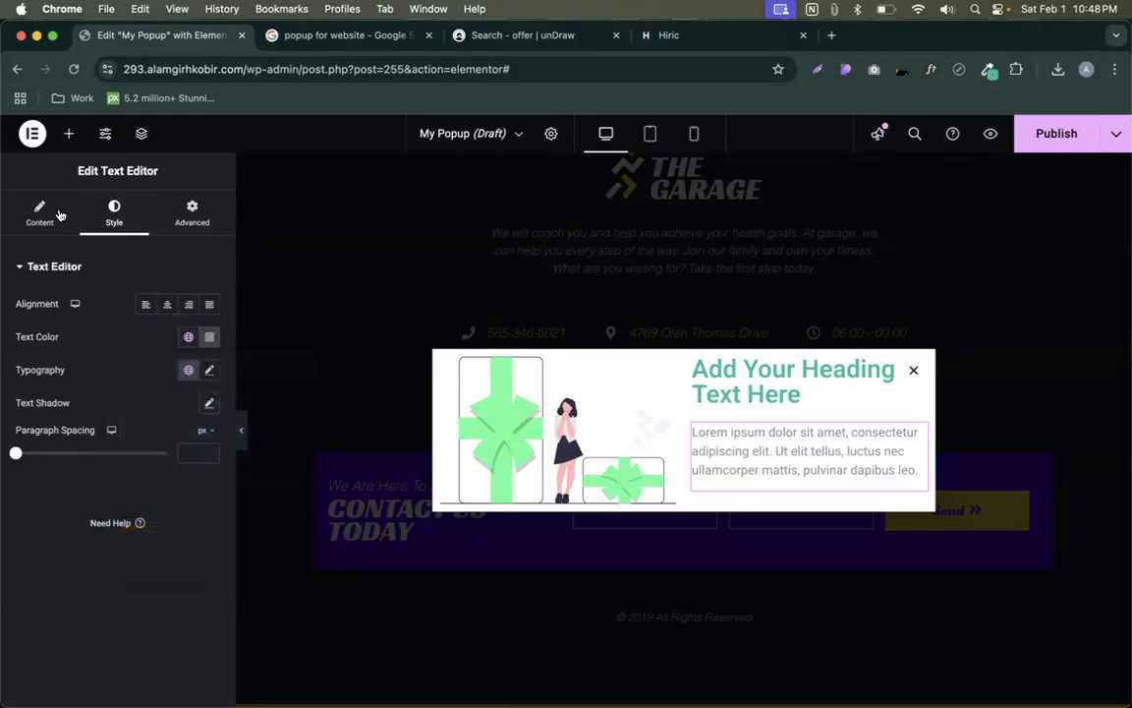
click(105, 133)
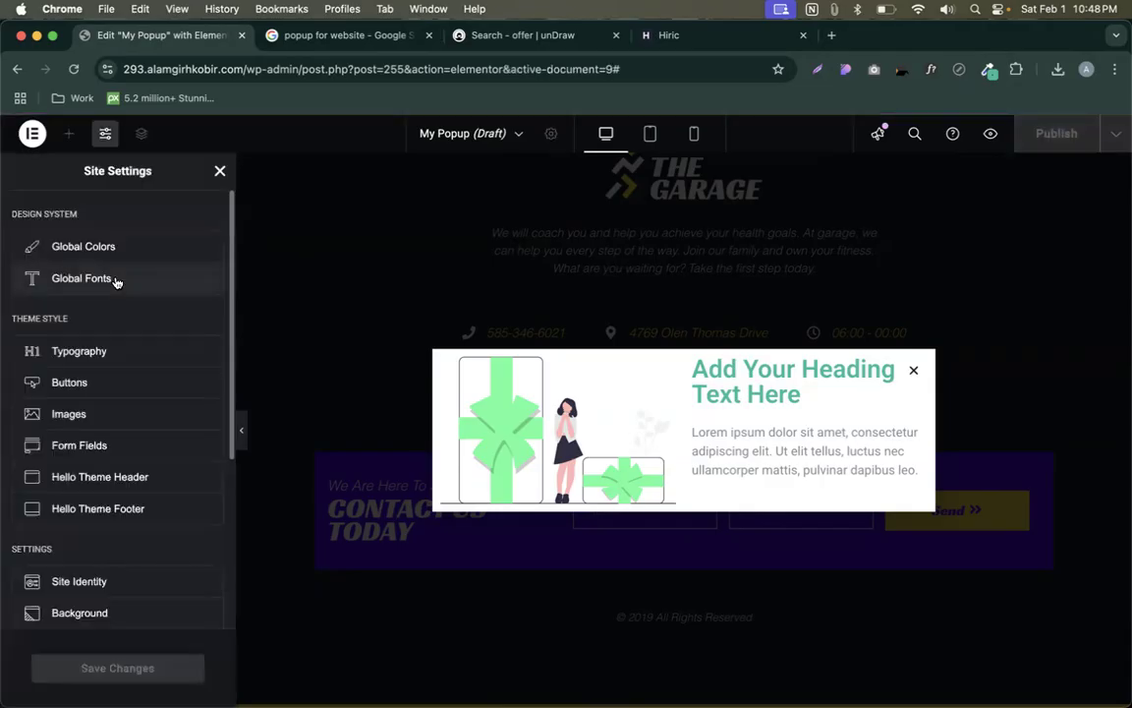
- Use WhatFont to read the Hiric OUR SERVICES heading font: Sarabun 700, 28px
click(82, 279)
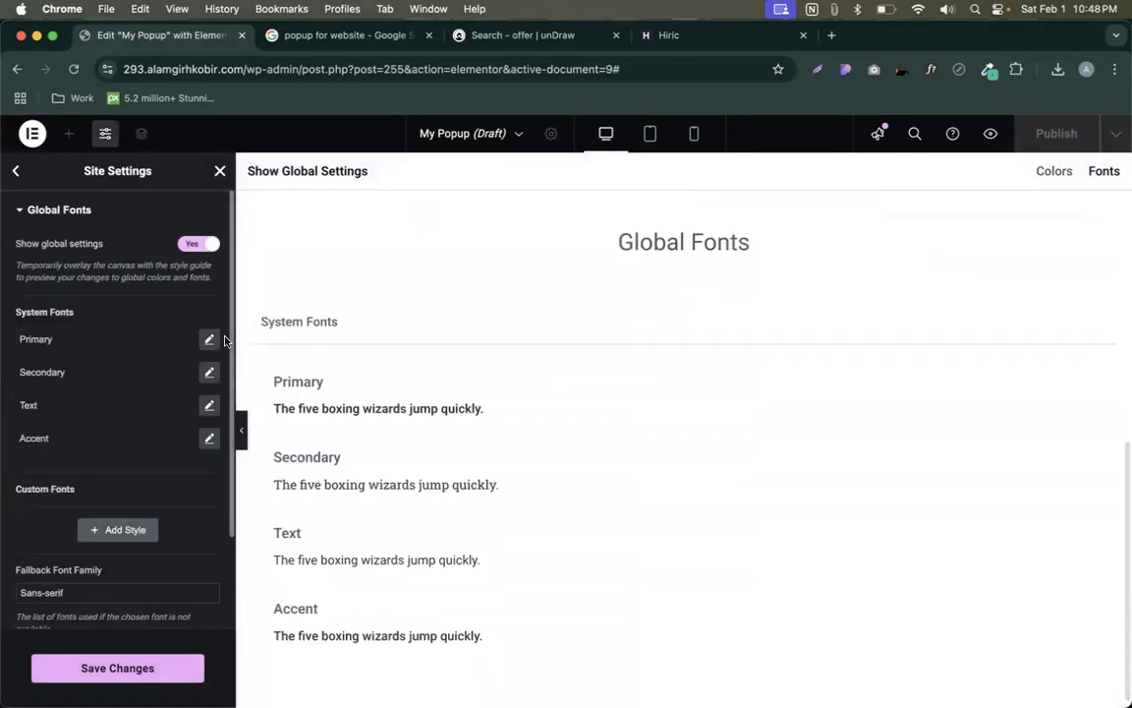
click(663, 37)
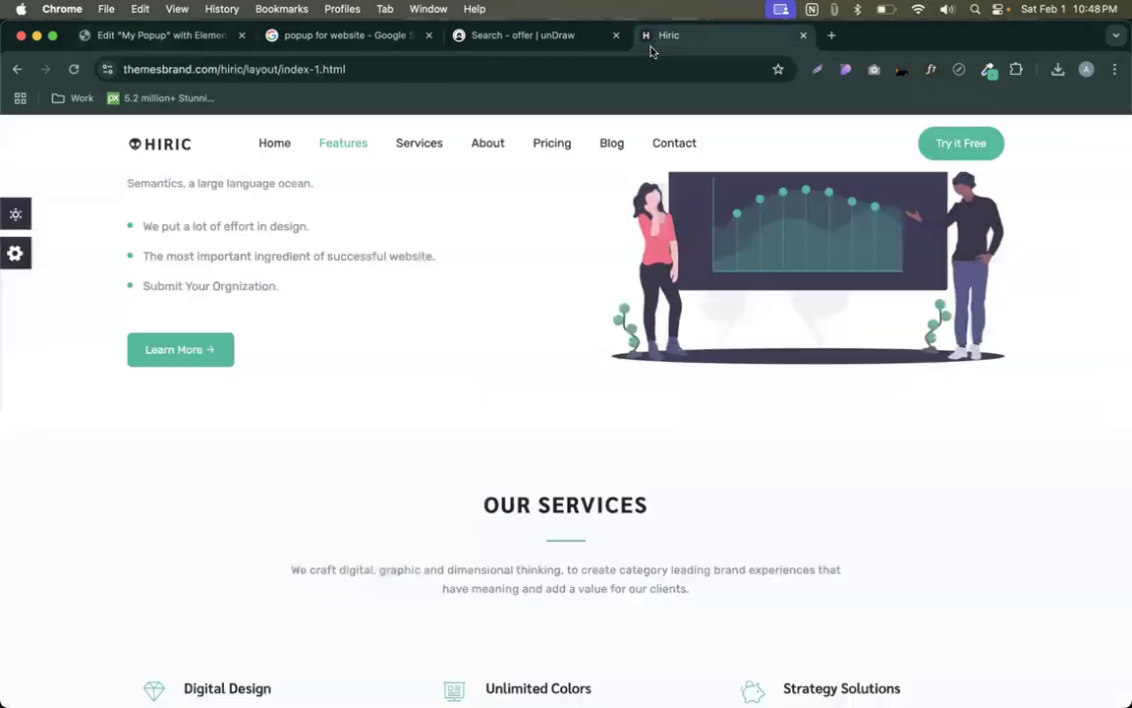
scroll(599, 267, up, 10)
scroll(594, 372, down, 4)
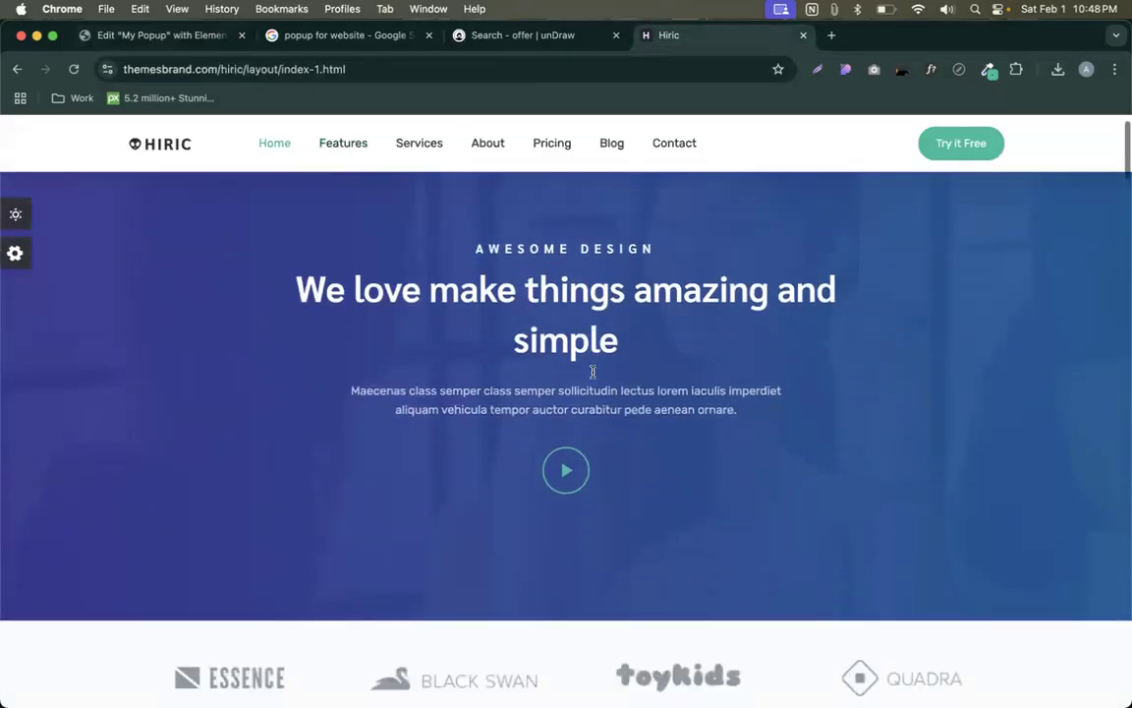
scroll(594, 371, up, 4)
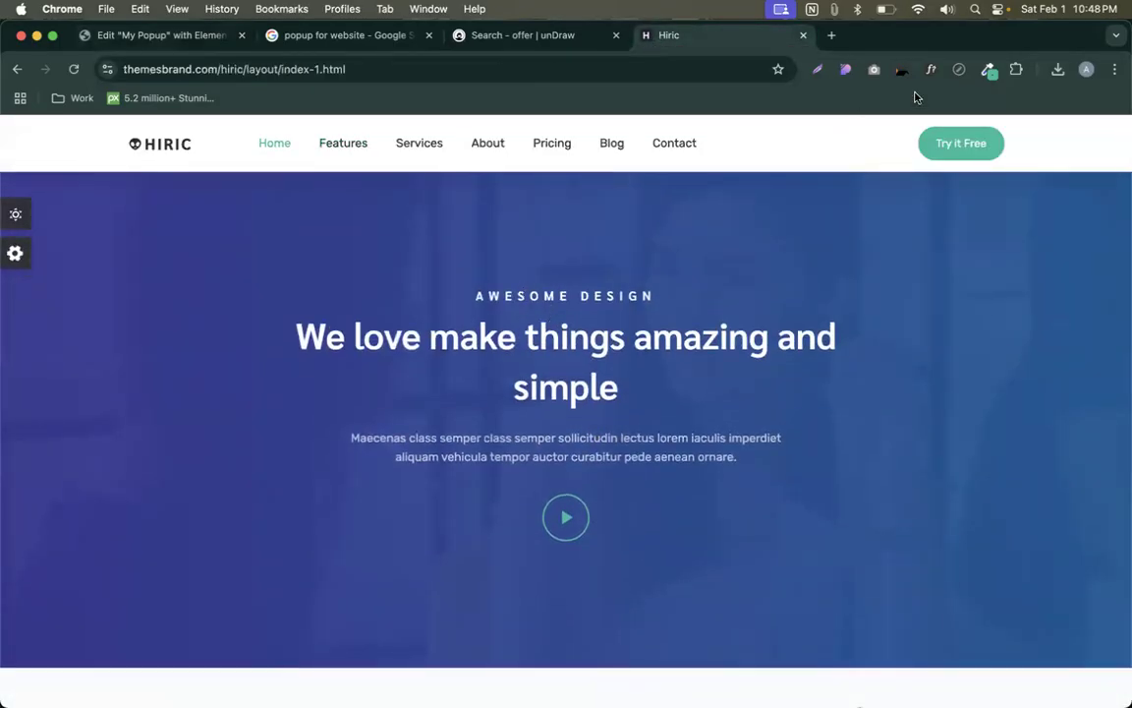
scroll(728, 324, down, 10)
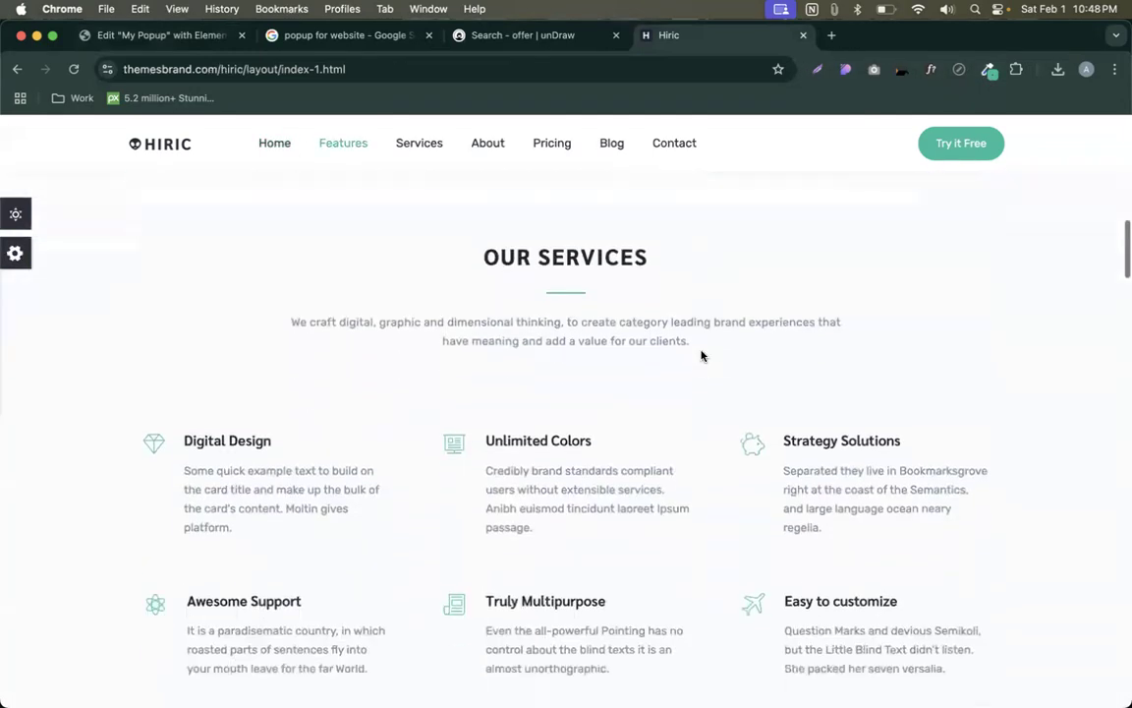
scroll(699, 354, up, 1)
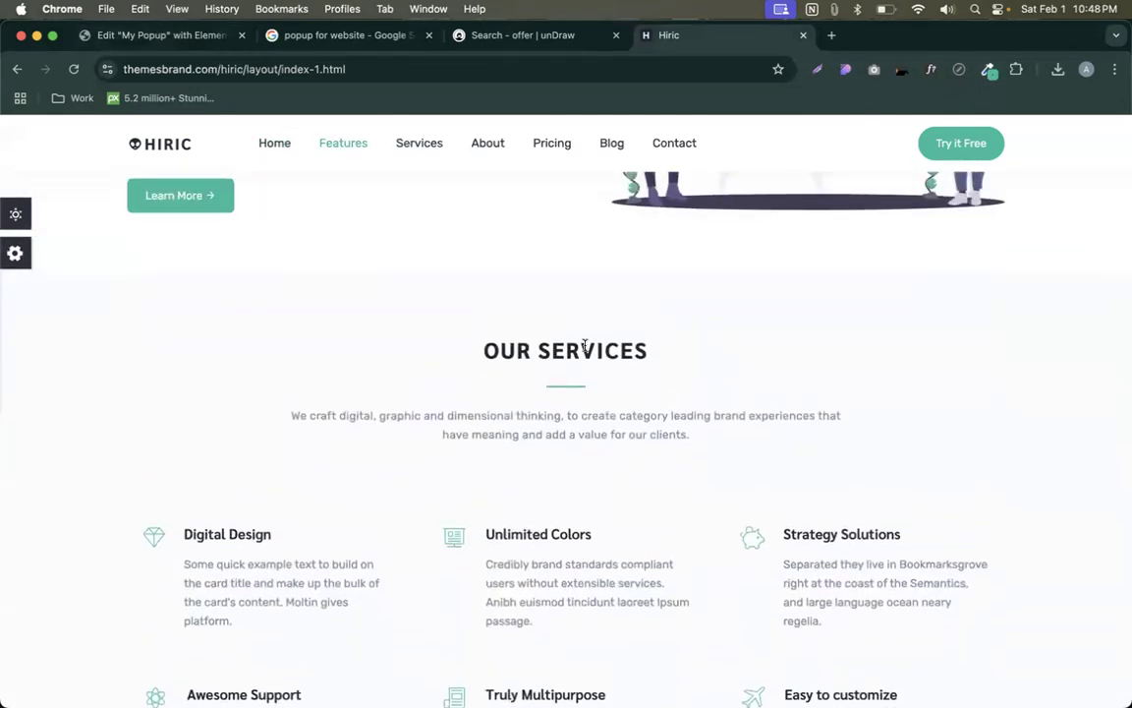
click(931, 70)
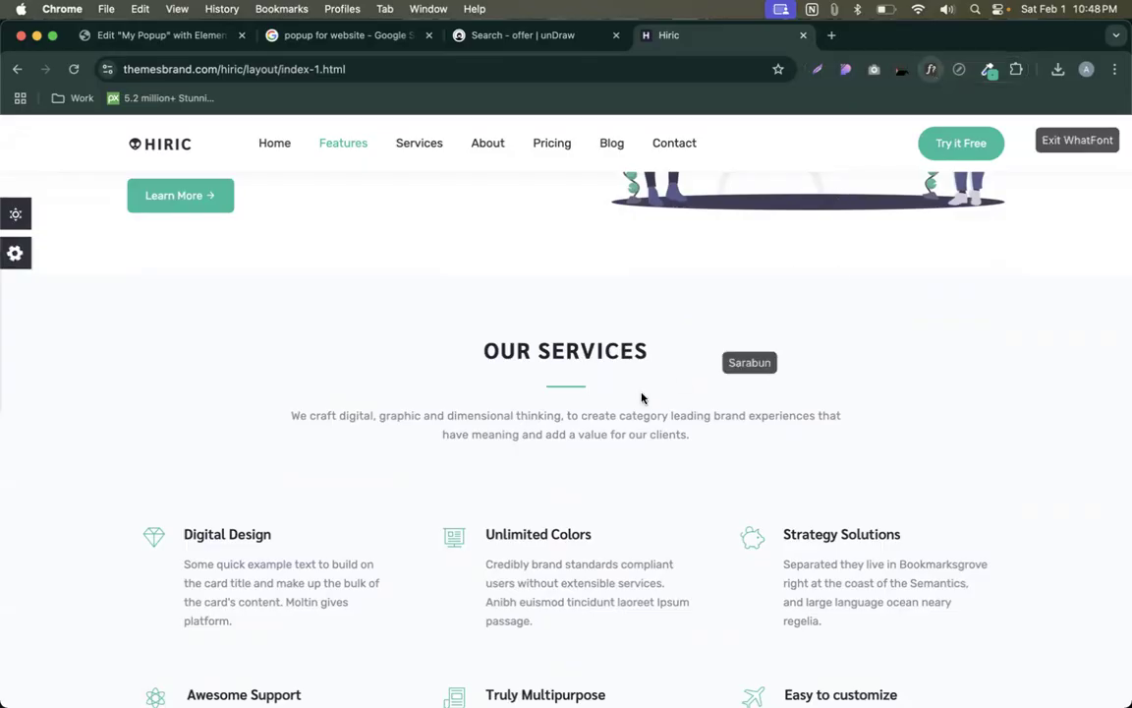
click(571, 352)
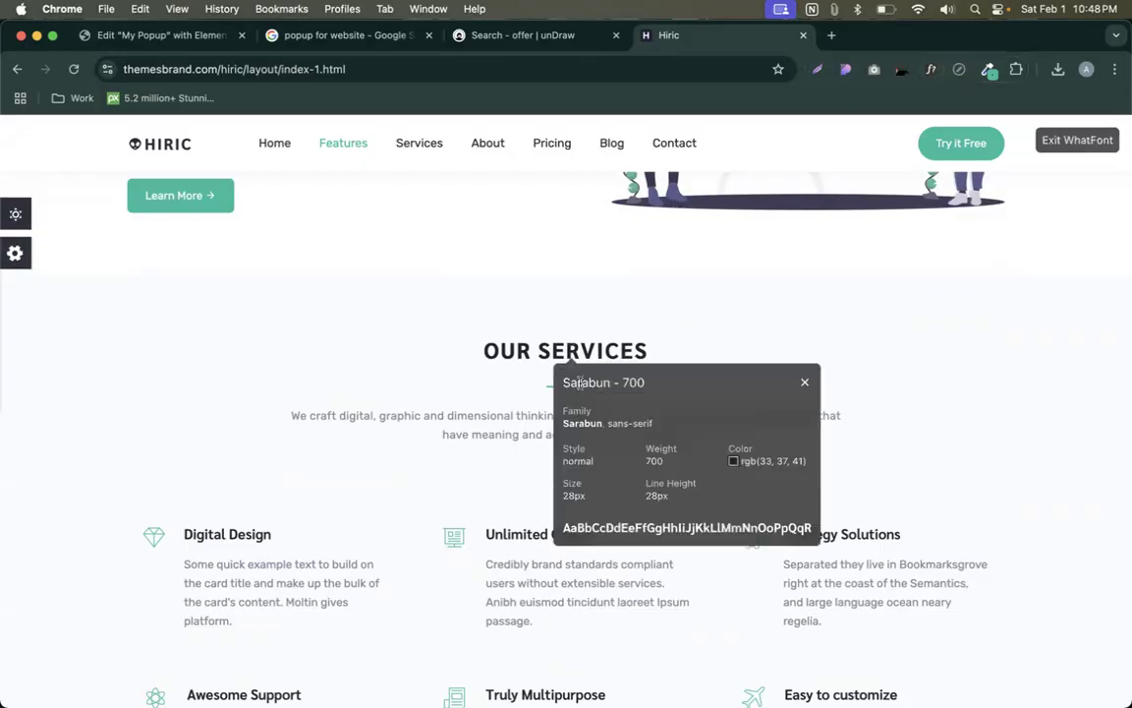
mouse_move(752, 461)
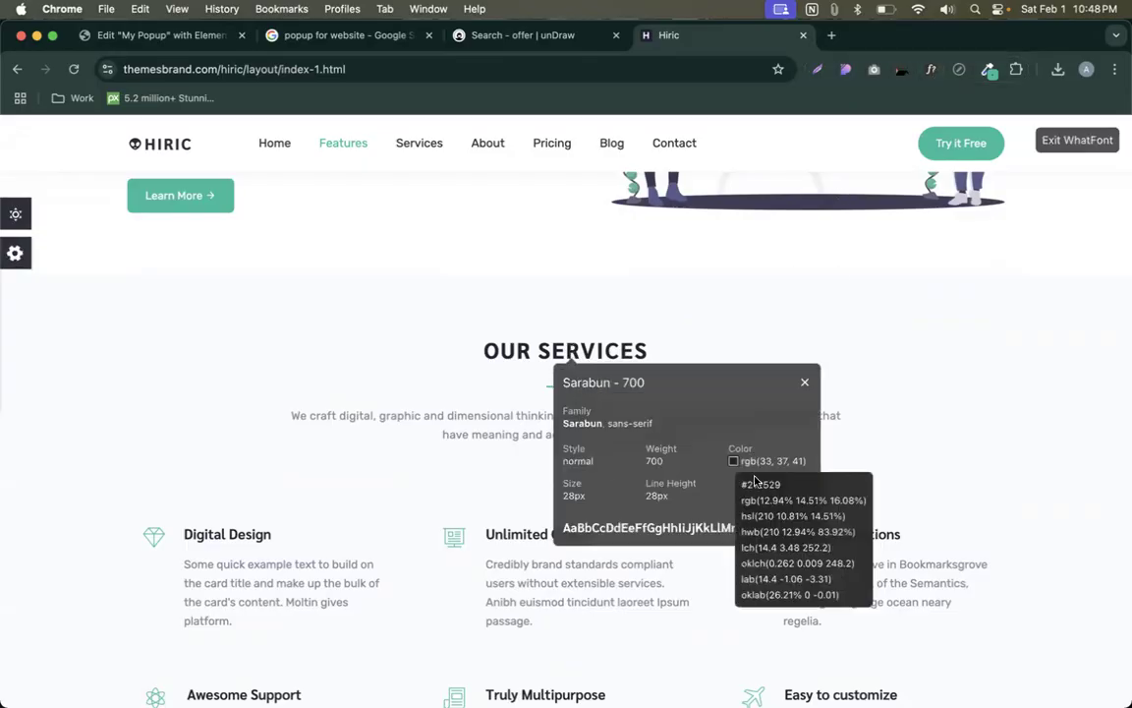
click(201, 34)
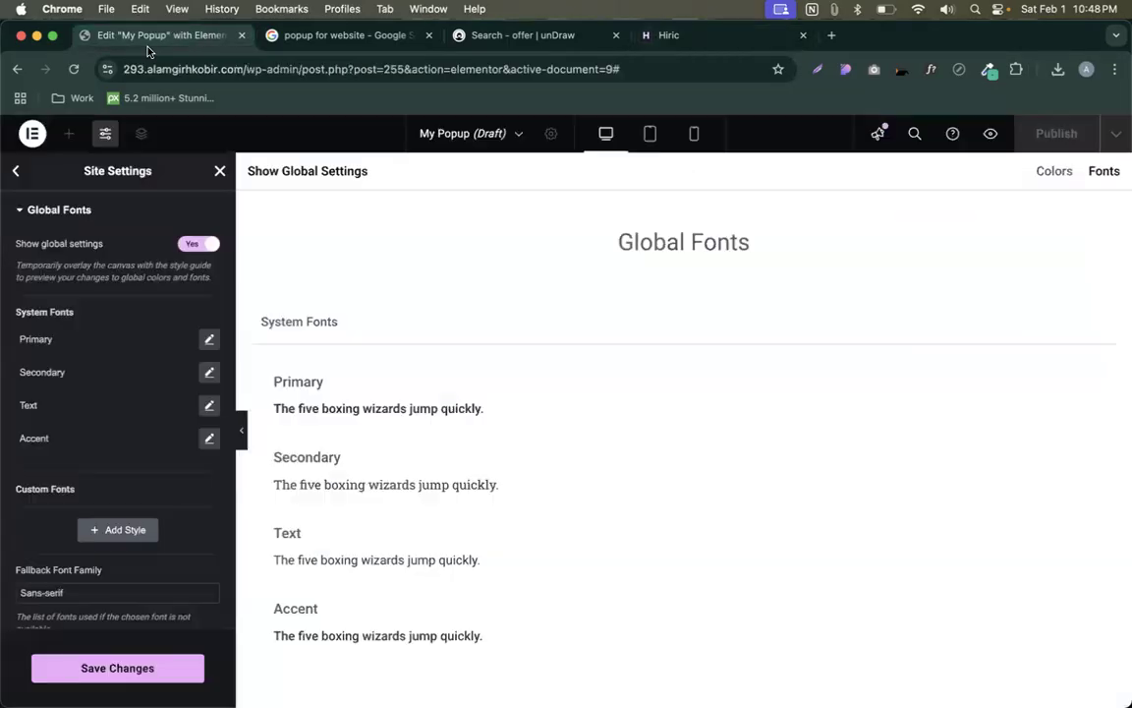
- Set the Primary global font to Sarabun 700 (Bold), 28px size, 28 line height
click(209, 339)
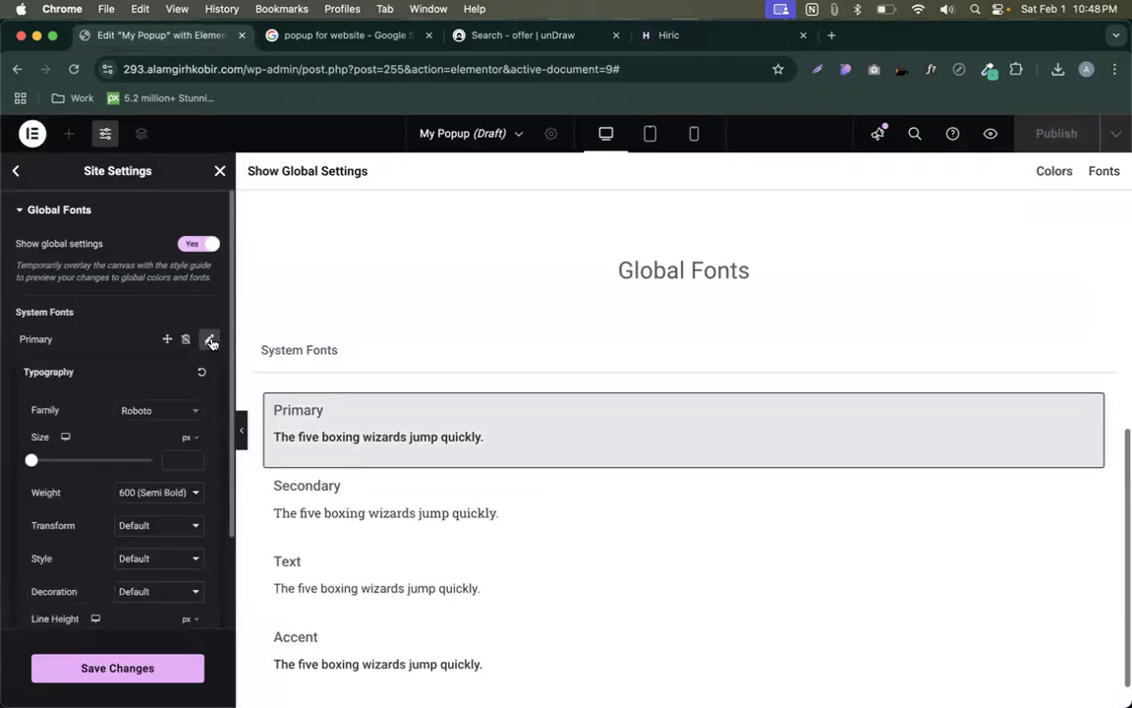
click(158, 412)
text(saraban)
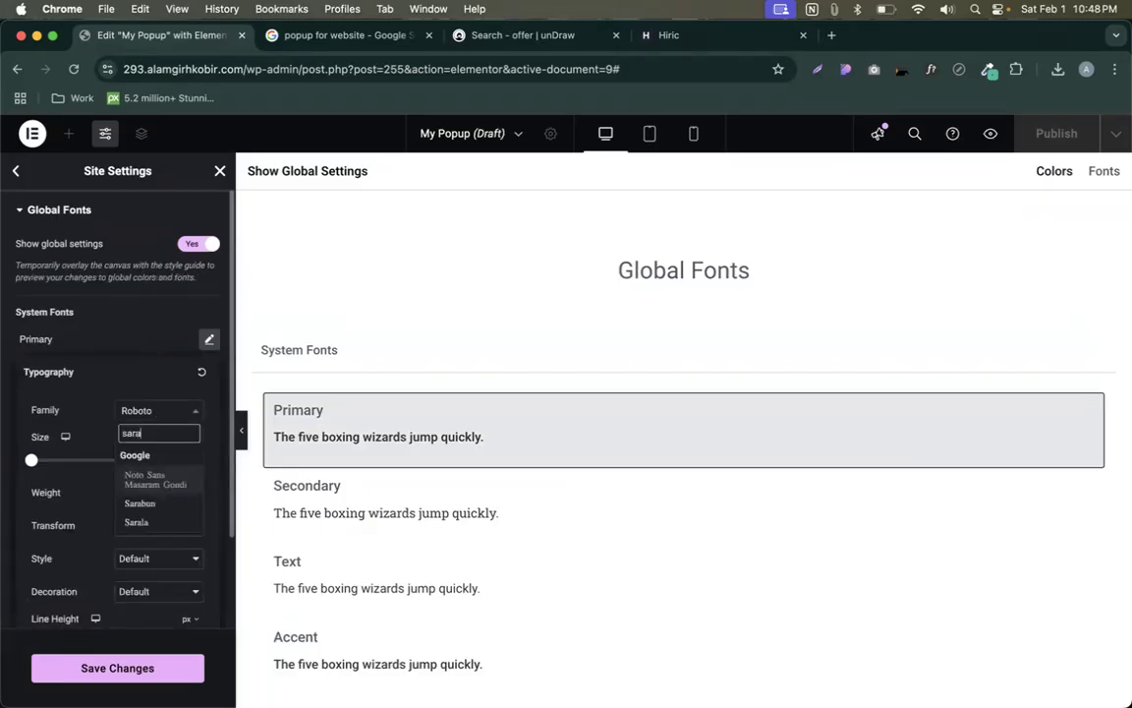
key(BackSpace)
key(BackSpace)
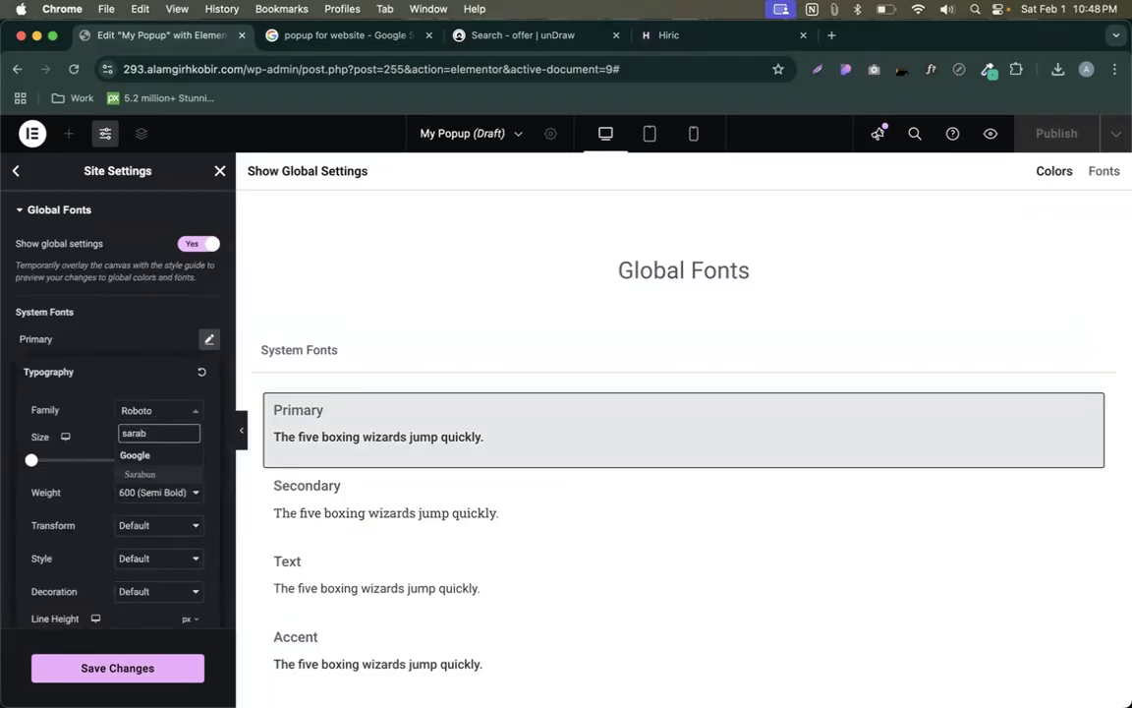
click(145, 473)
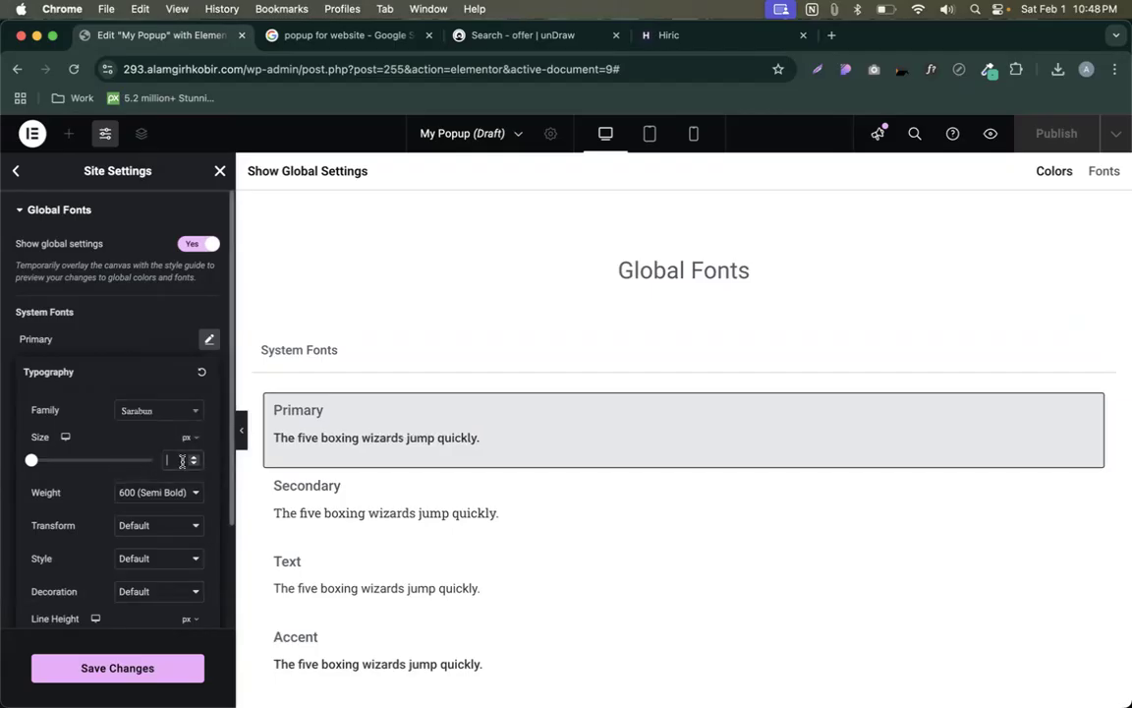
click(182, 459)
text(28)
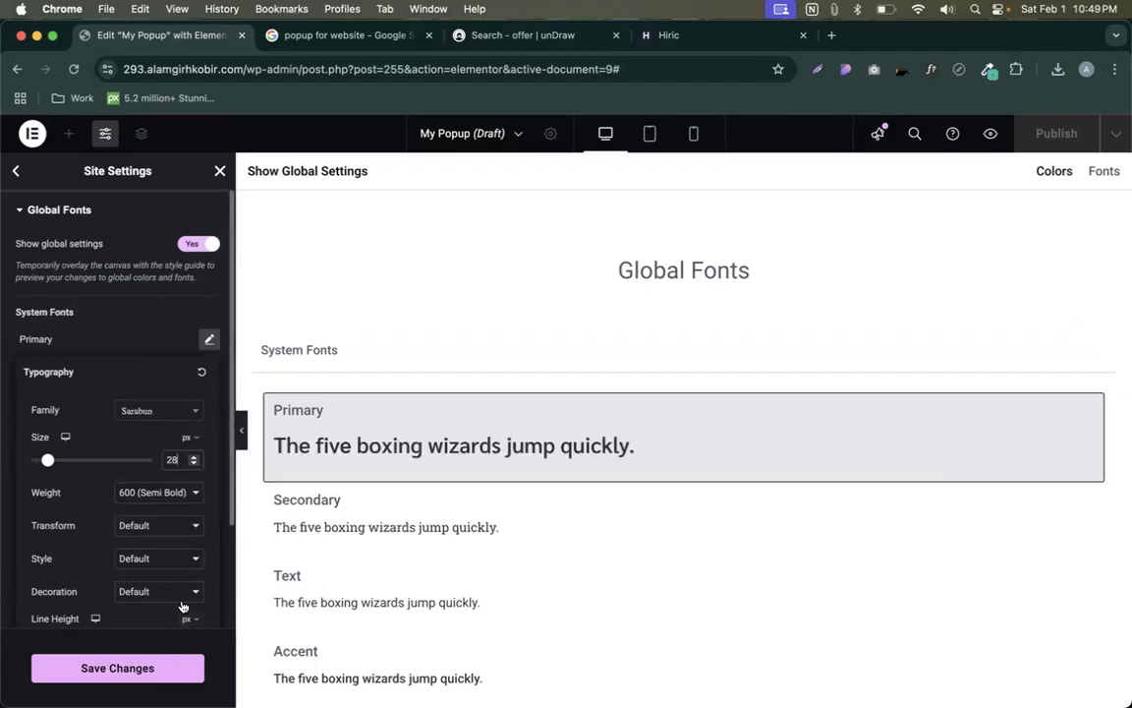
scroll(180, 601, down, 2)
scroll(180, 601, down, 2)
click(182, 505)
text(28)
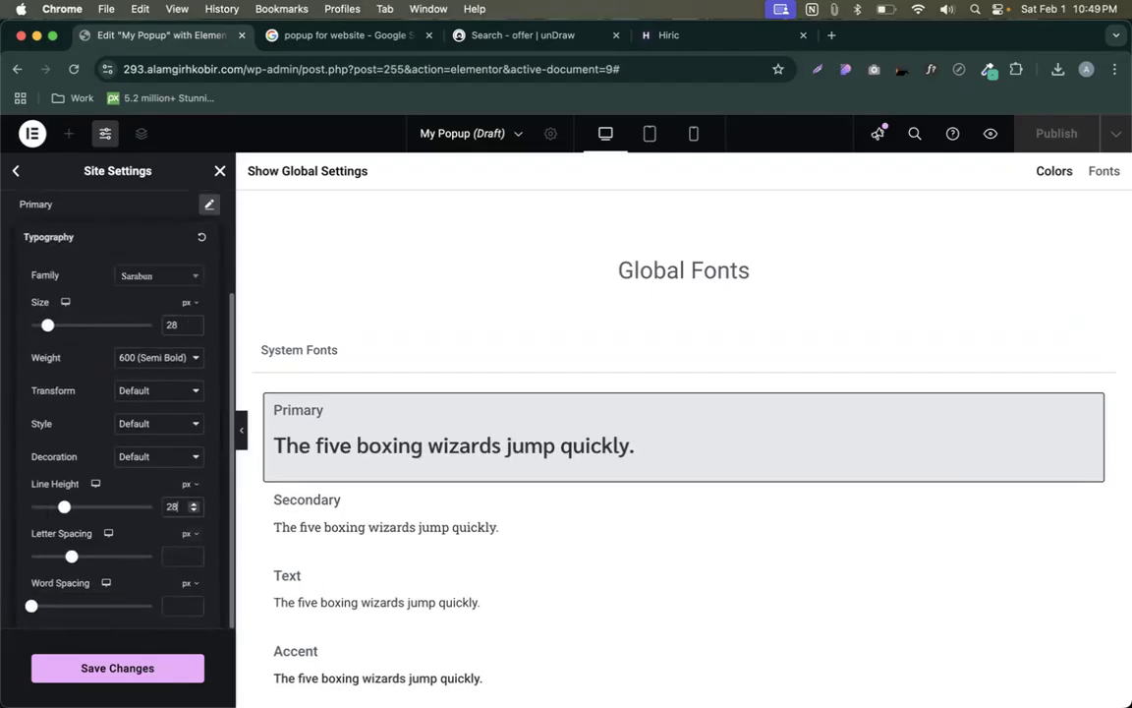
click(157, 357)
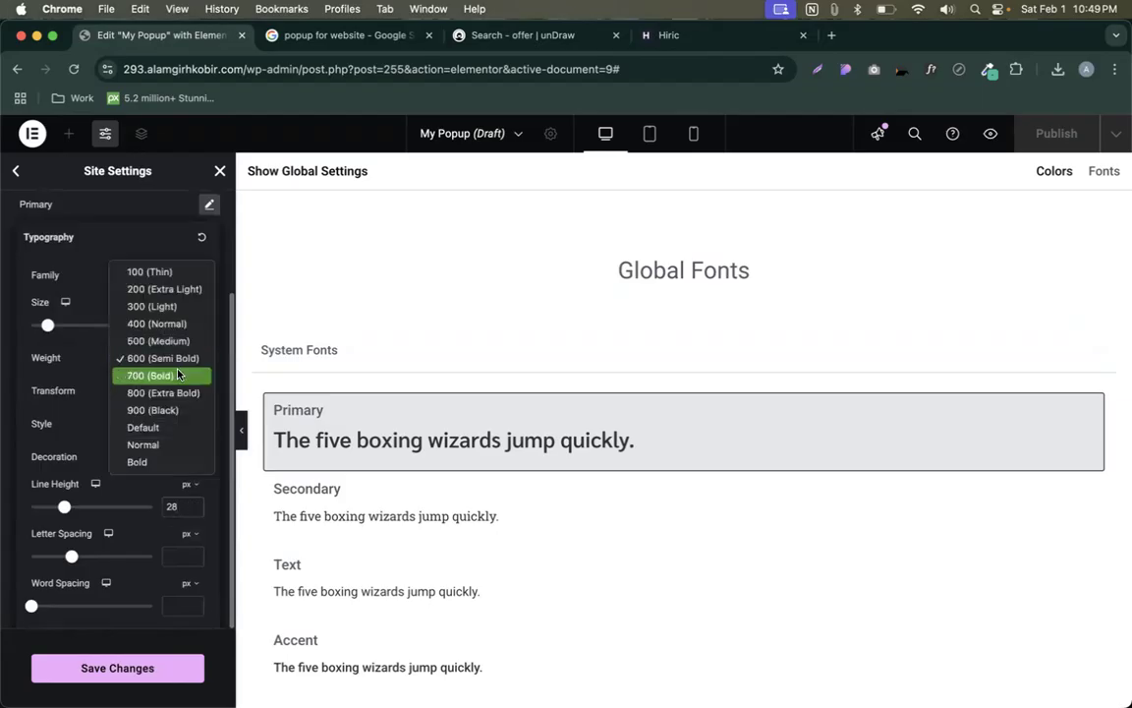
click(148, 374)
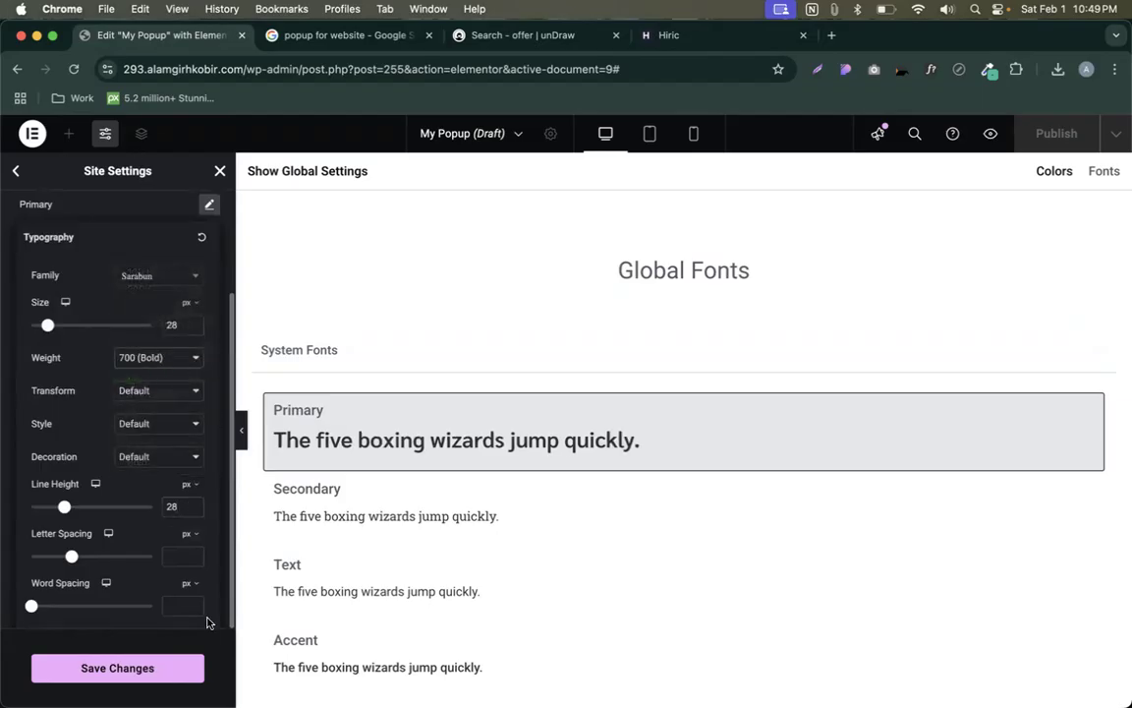
- Check the Secondary global font's size, then open the Text global font's typography
click(218, 209)
click(210, 238)
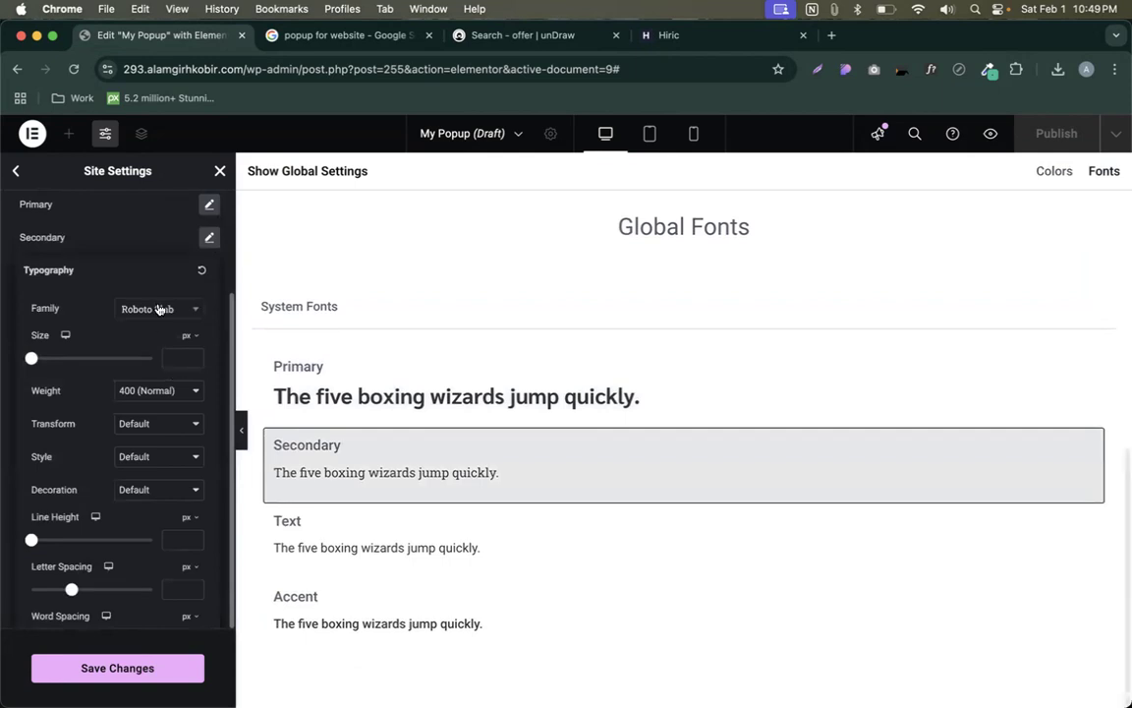
click(169, 352)
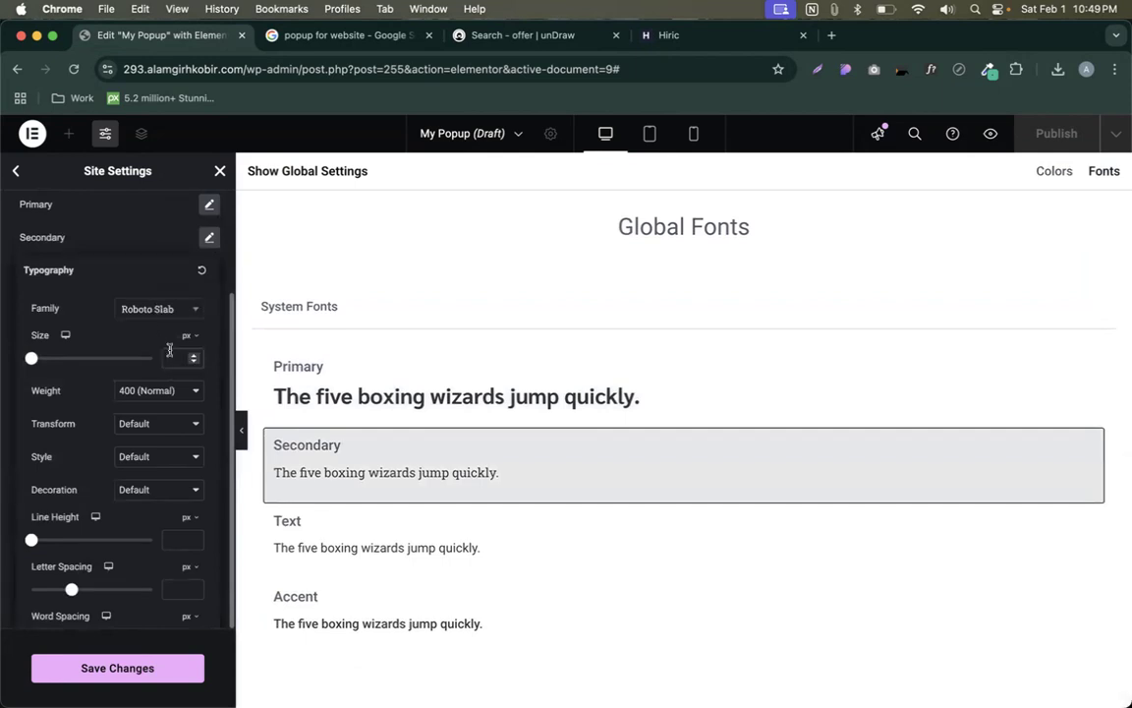
click(209, 237)
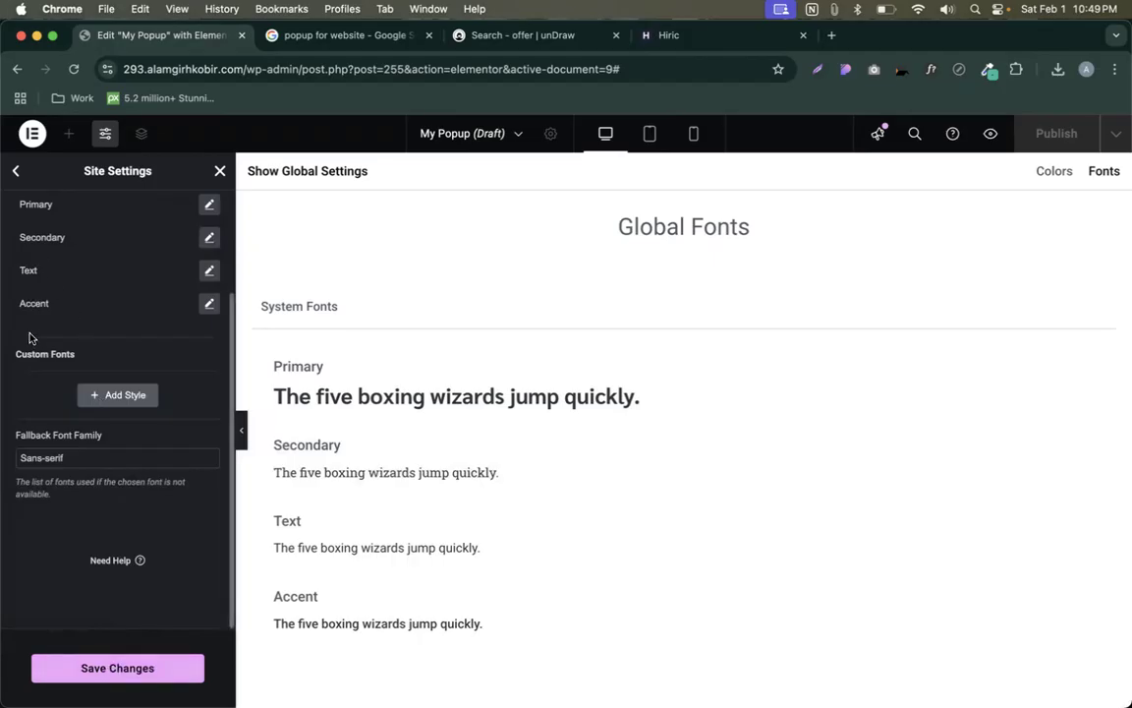
click(209, 269)
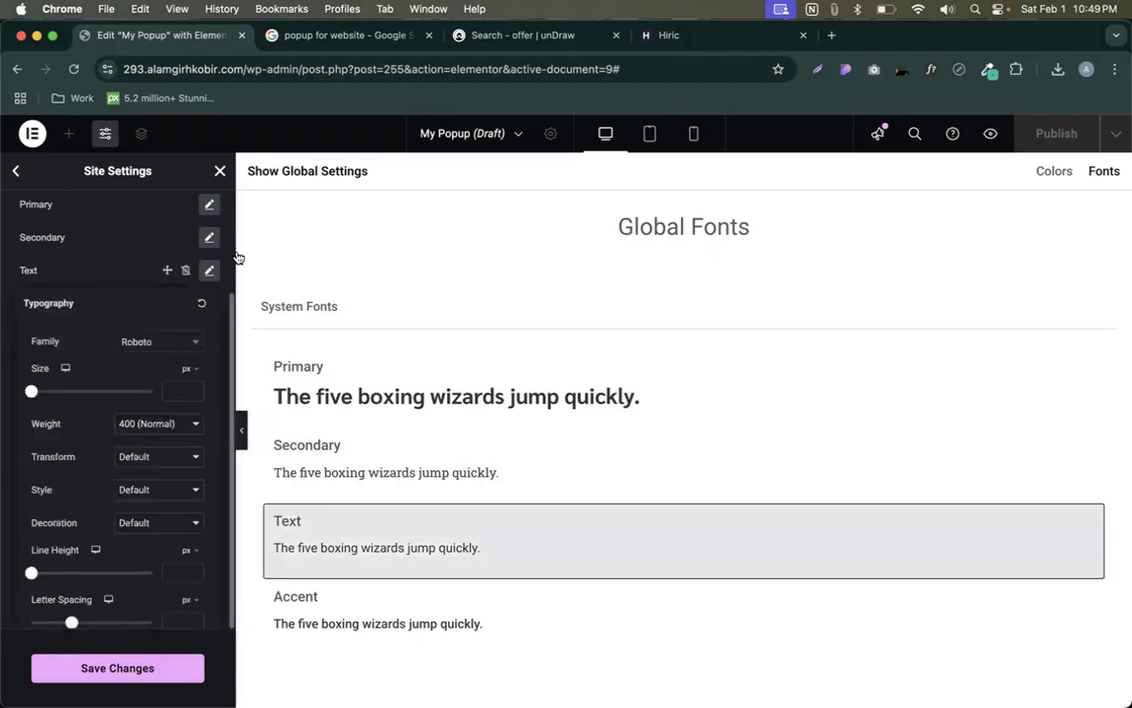
click(540, 40)
click(346, 36)
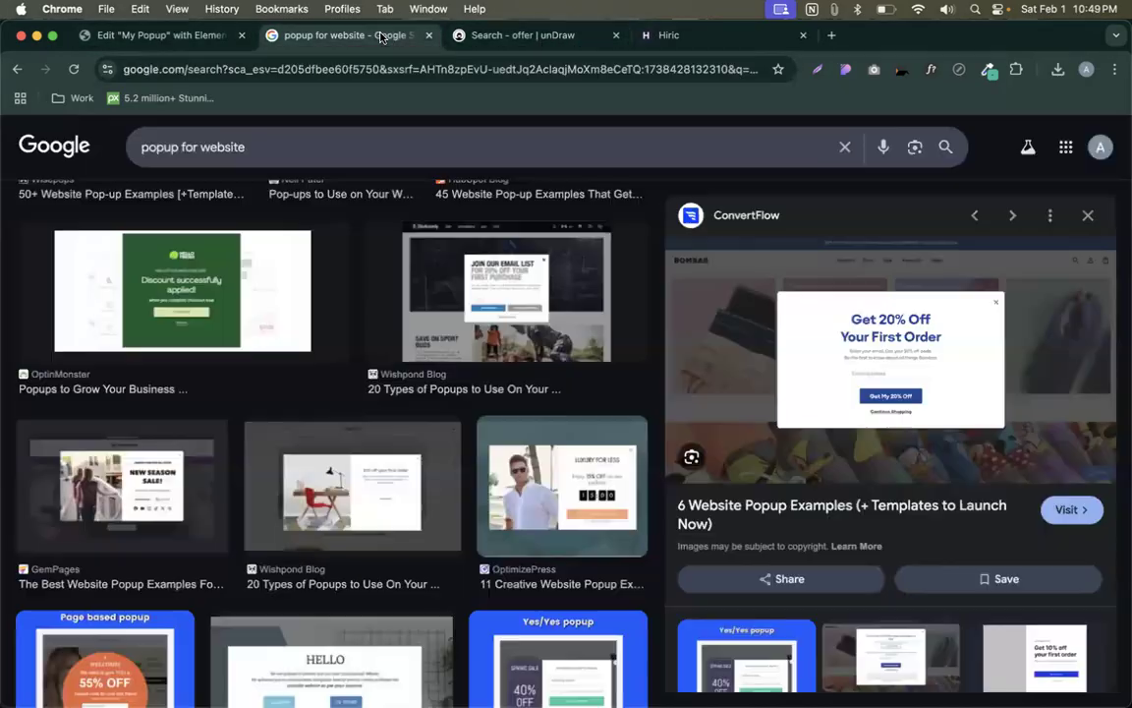
- Read the Hiric services paragraph font with WhatFont: Rubik 400, 14px, 24px line height
click(749, 39)
click(929, 70)
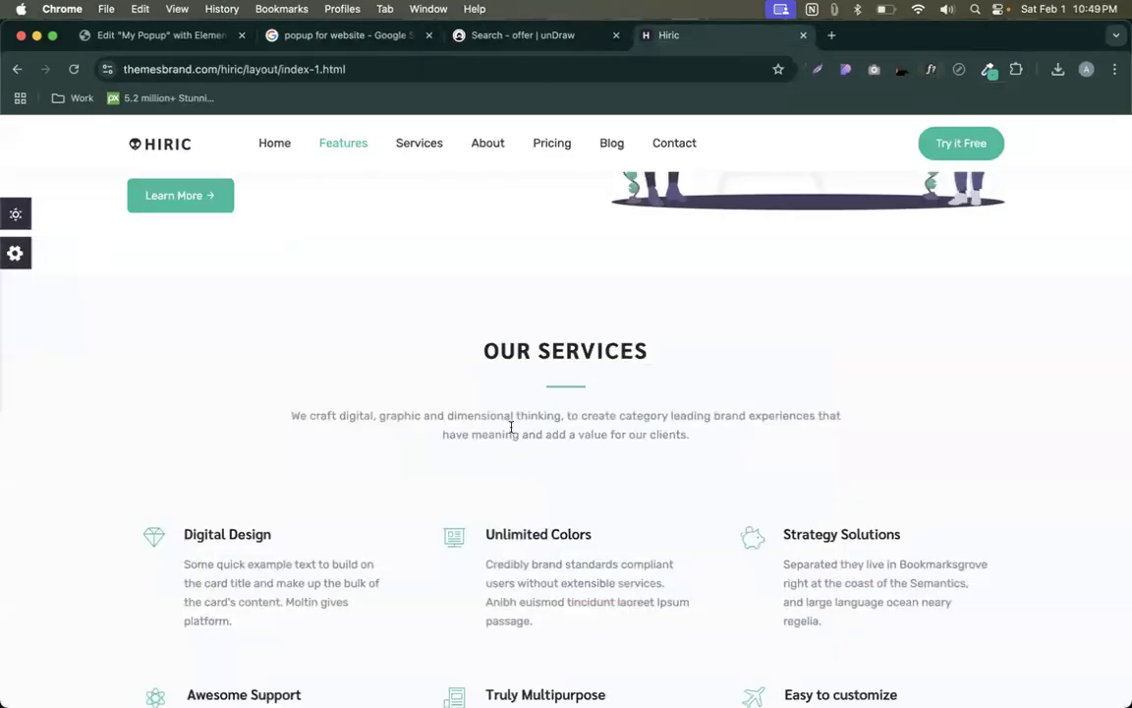
click(930, 70)
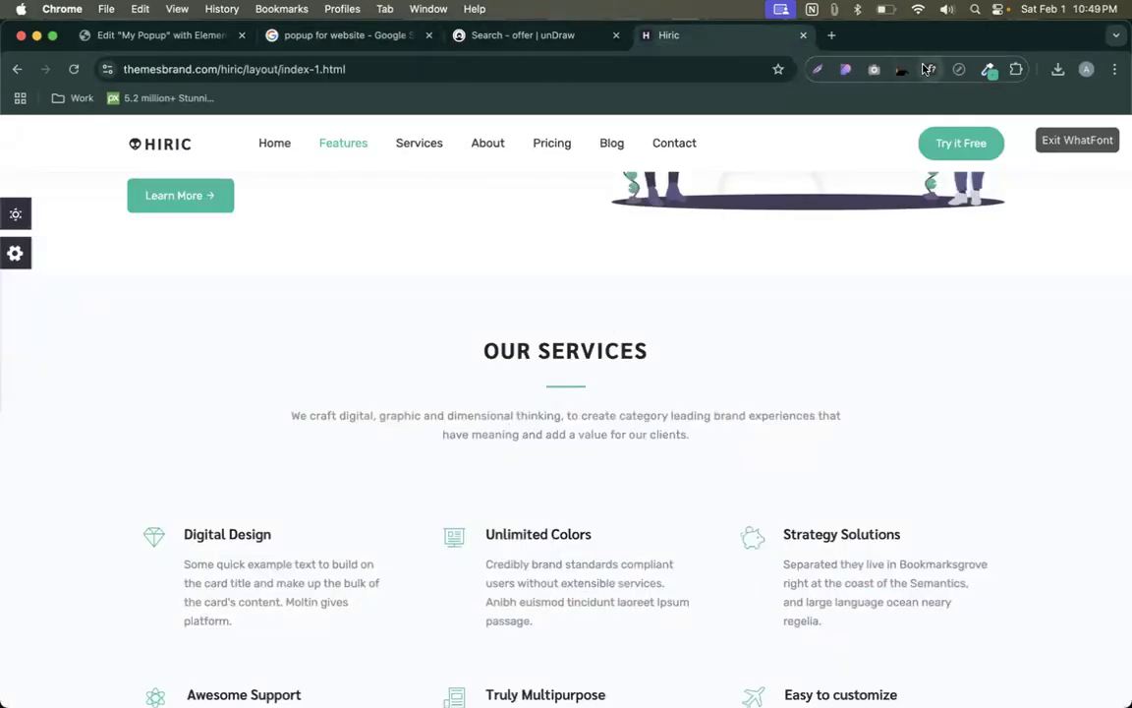
click(566, 438)
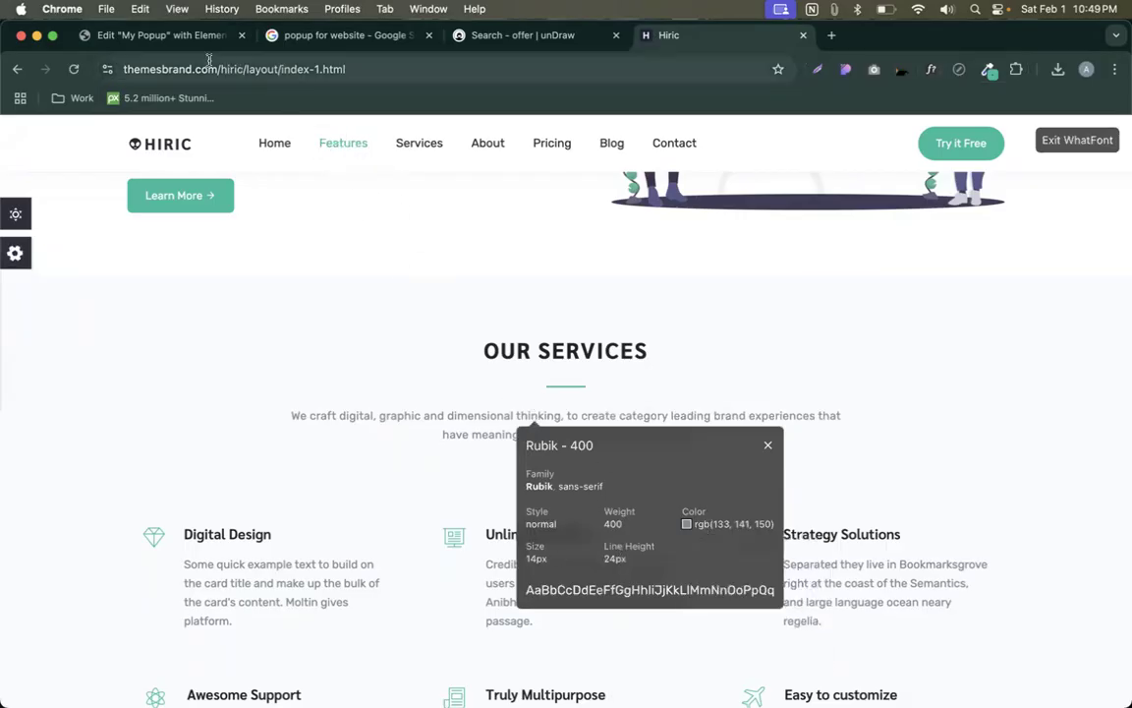
click(157, 35)
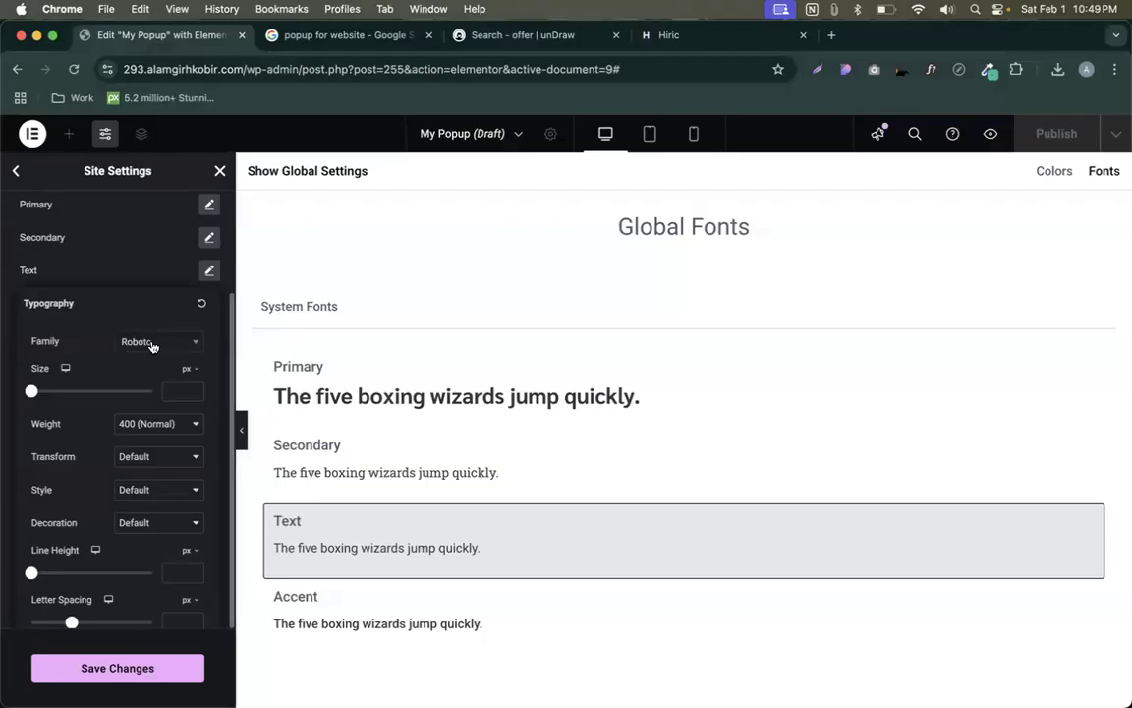
- Set the Text global font to Rubik, size 14, line height 24
click(152, 346)
text(rubik)
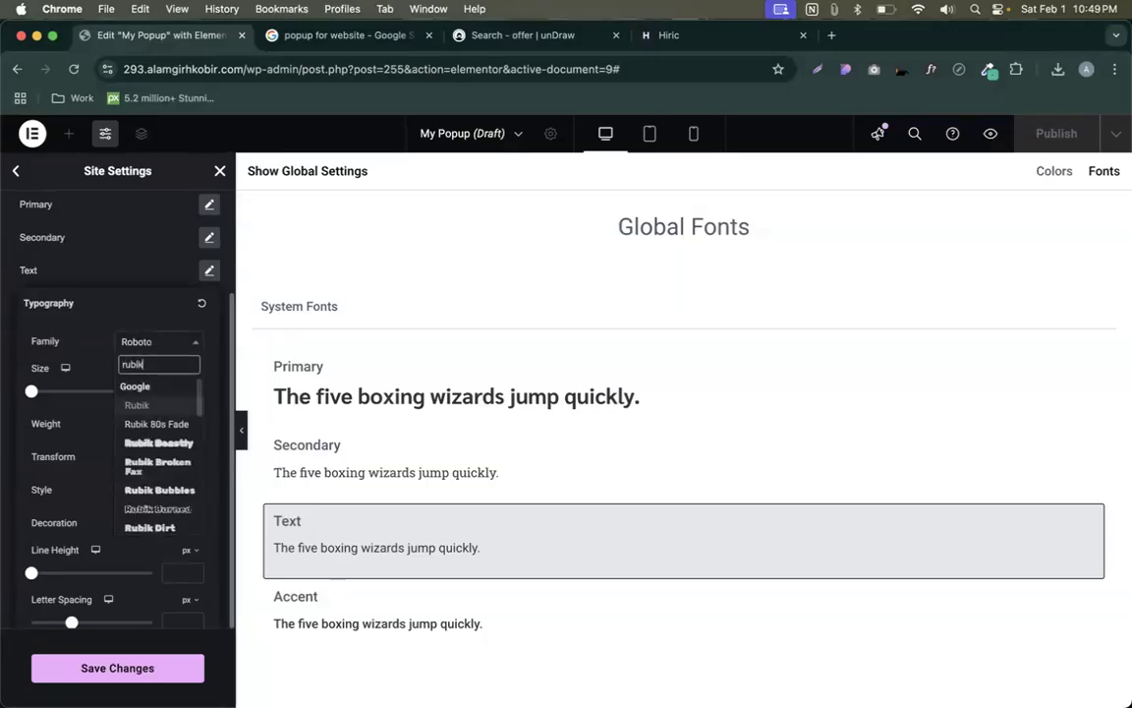
click(136, 402)
click(177, 394)
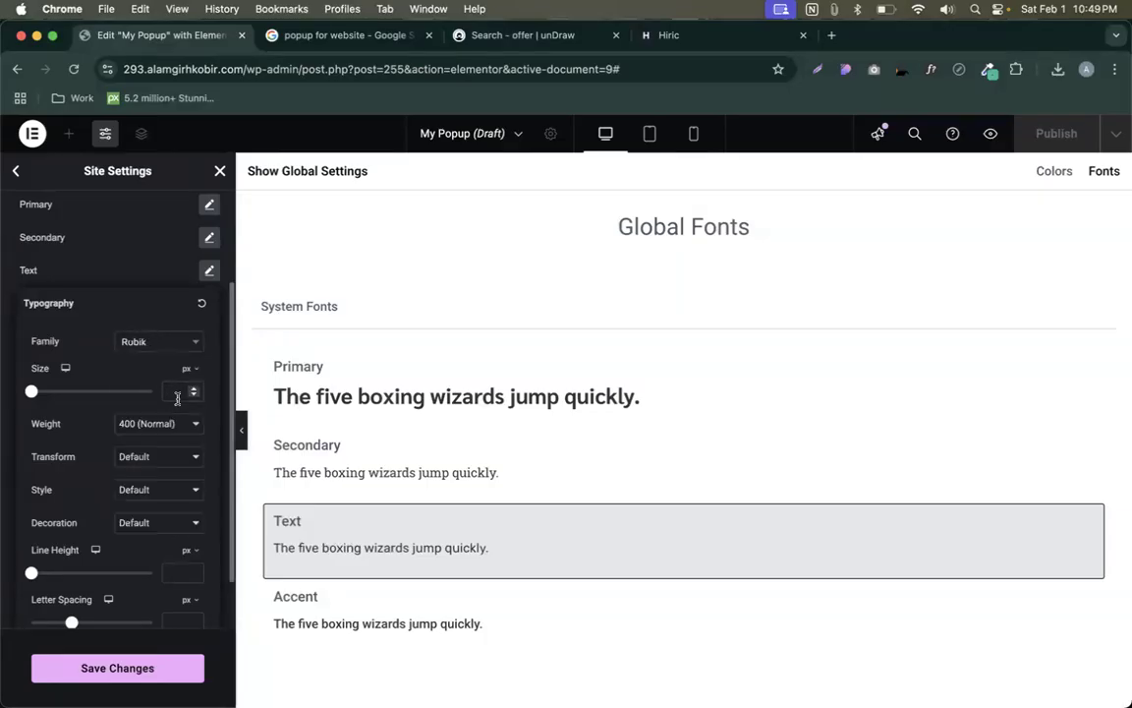
text(124)
key(BackSpace)
key(BackSpace)
text(4)
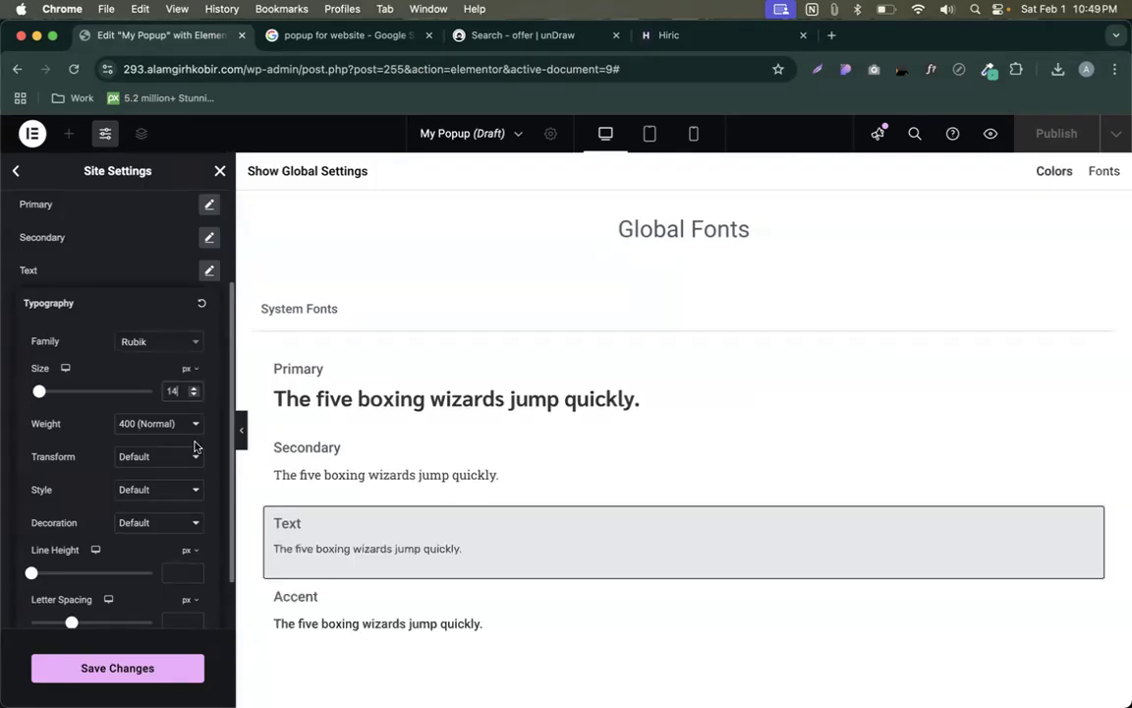
click(168, 570)
text(24)
- Save the global fonts and open the popup paragraph's typography settings
click(150, 675)
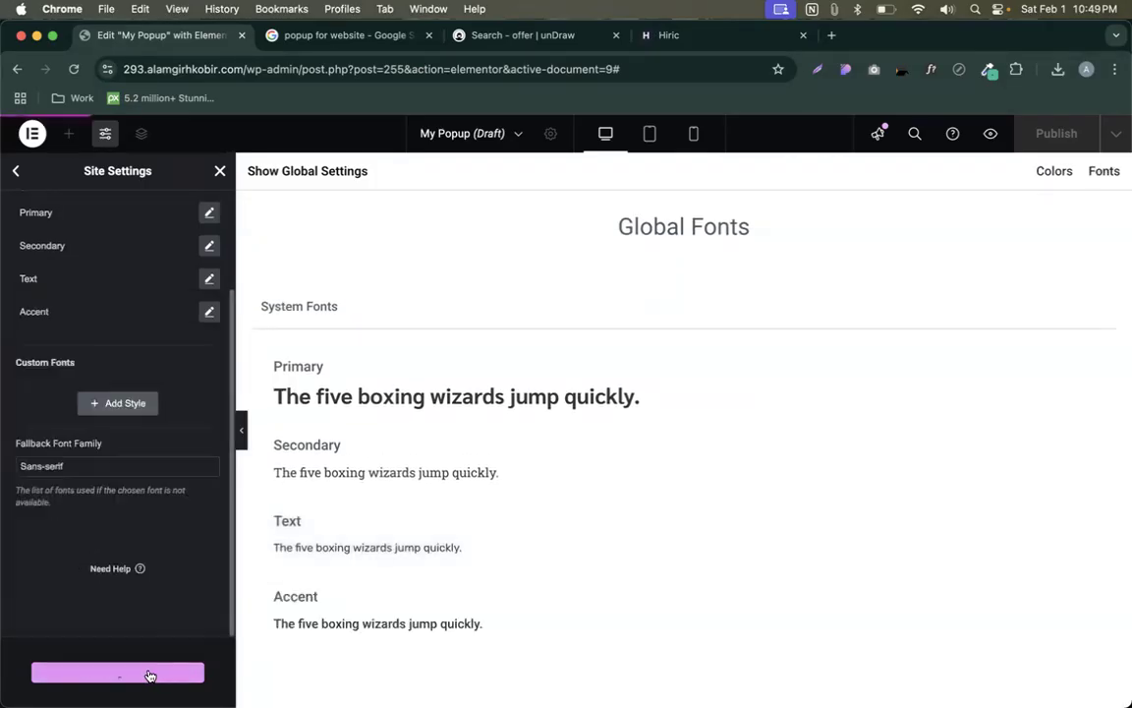
click(221, 171)
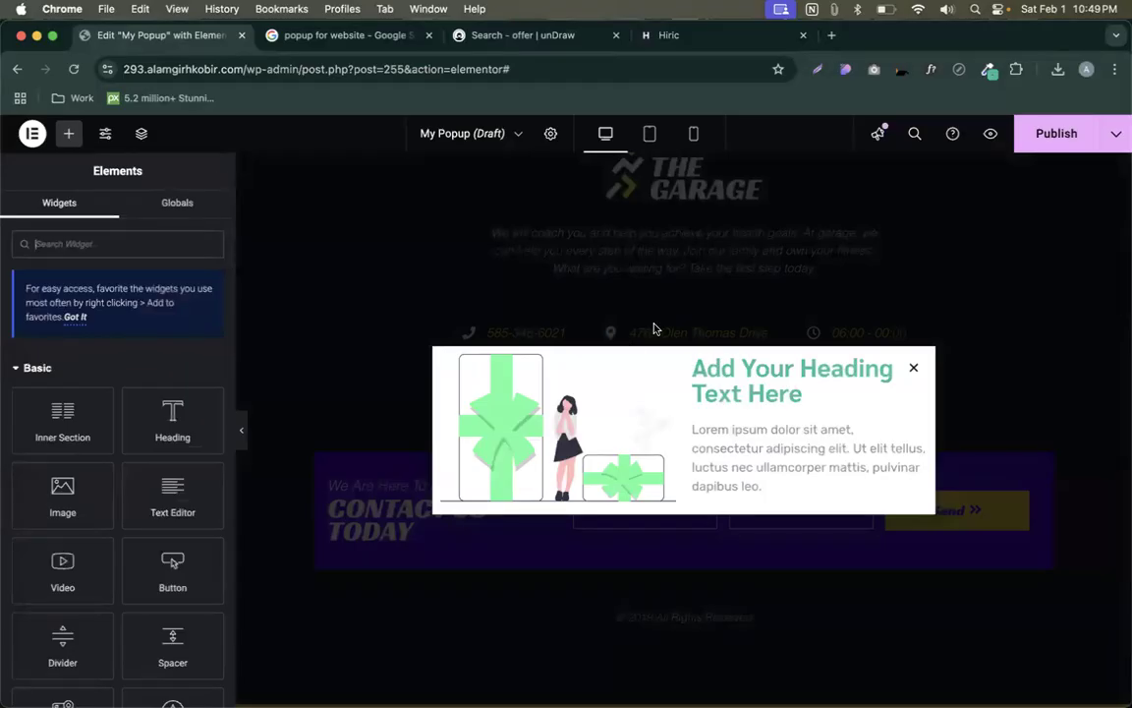
click(920, 432)
click(208, 371)
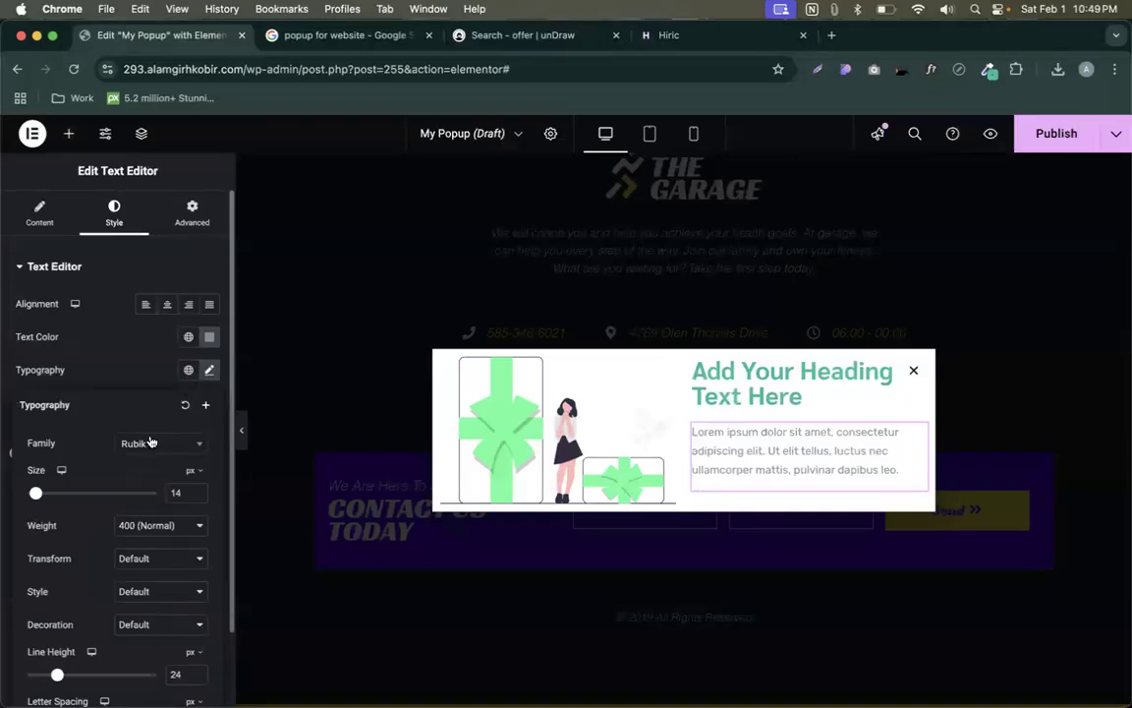
- Give the popup heading the Primary global font, Sarabun 700 at 28px with 28px line height
click(148, 353)
click(188, 370)
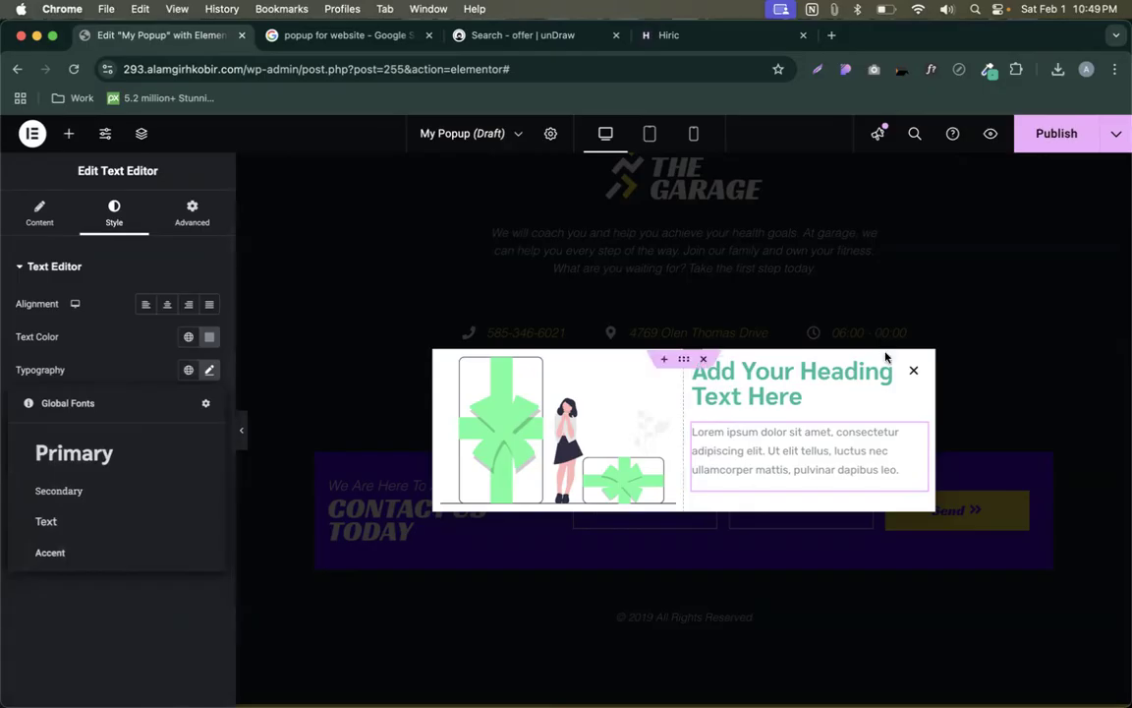
click(910, 370)
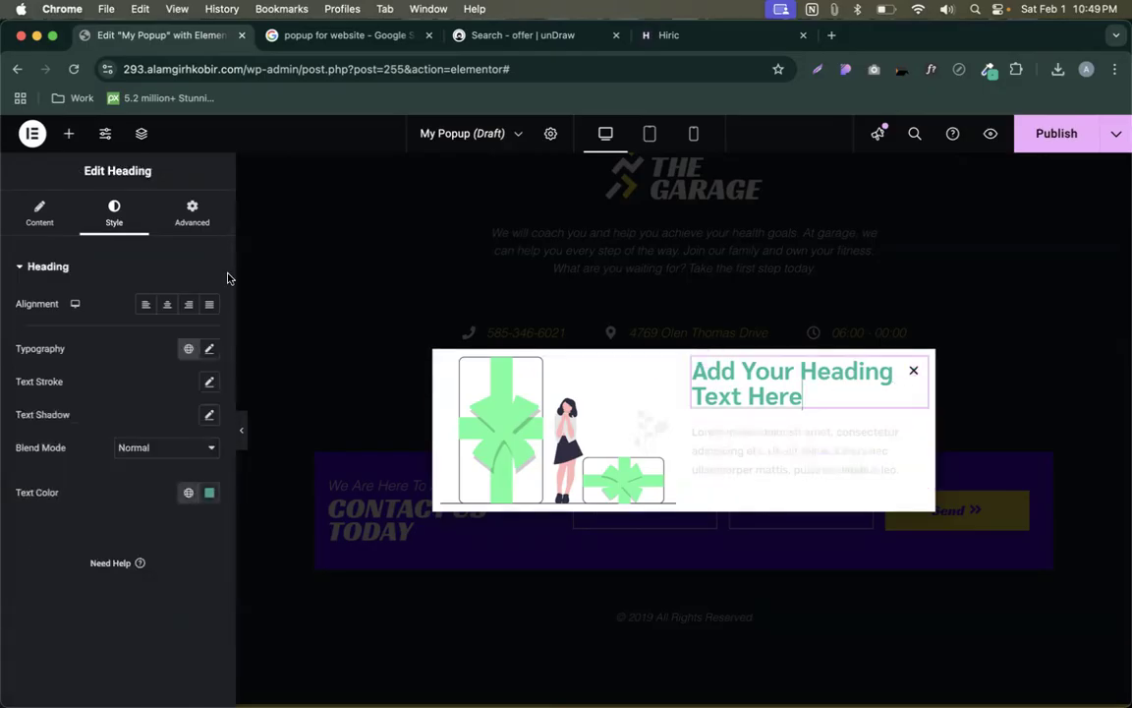
click(209, 349)
click(189, 348)
click(127, 442)
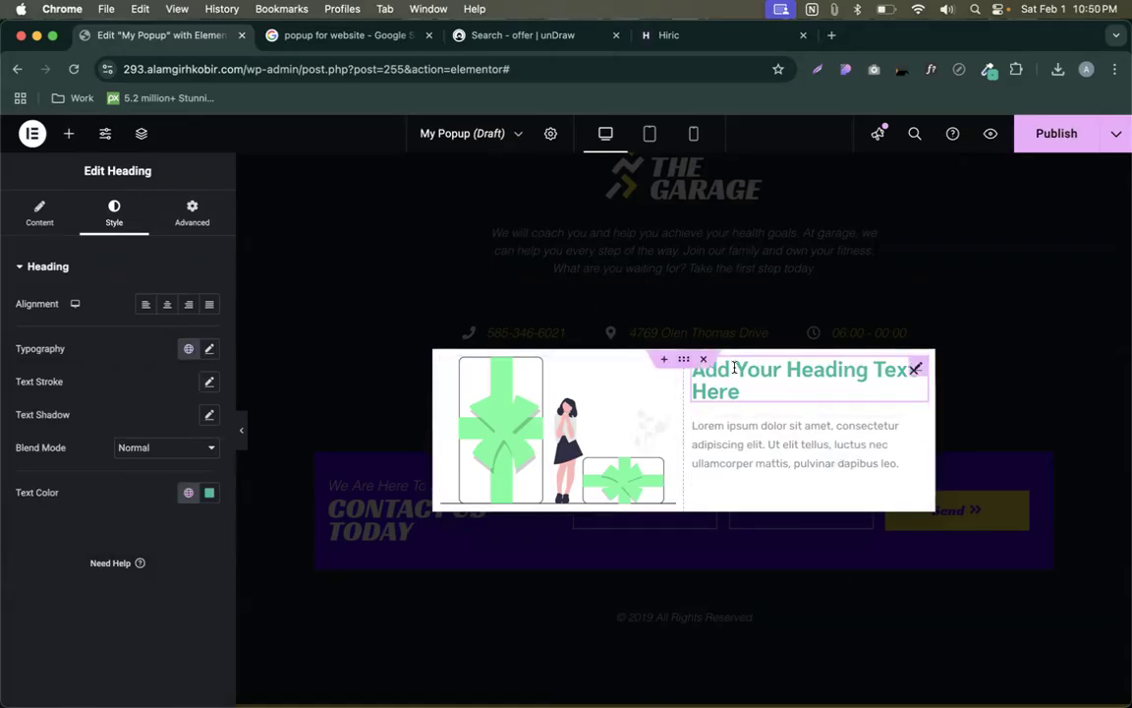
click(210, 349)
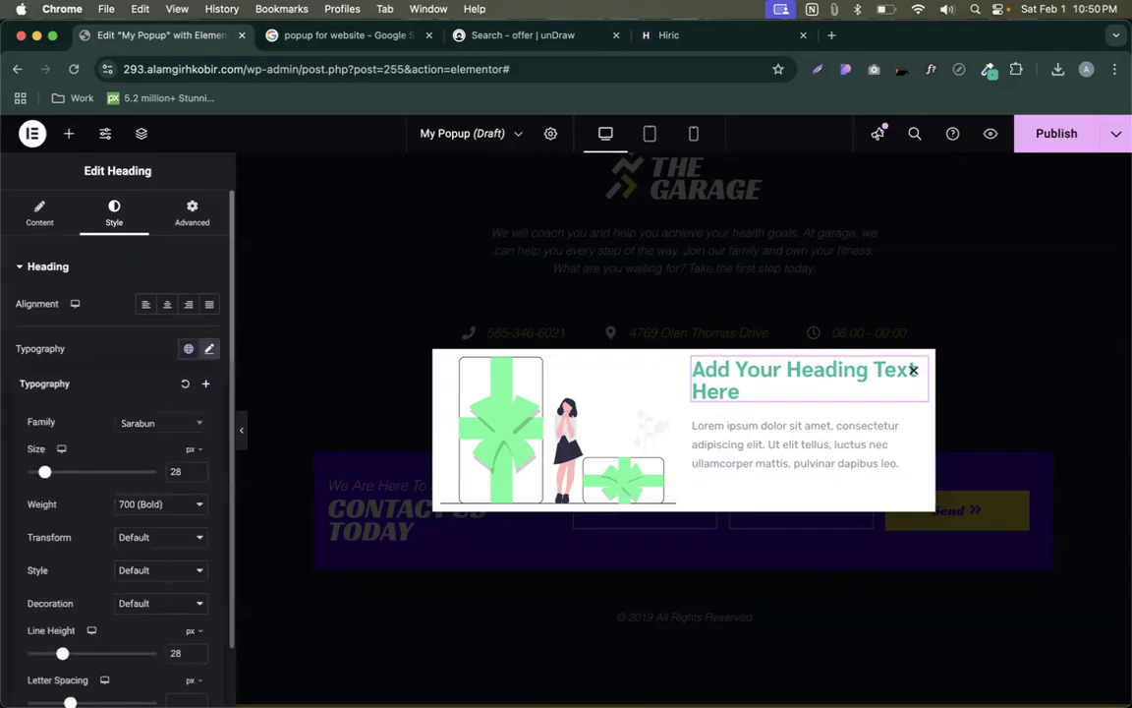
click(187, 314)
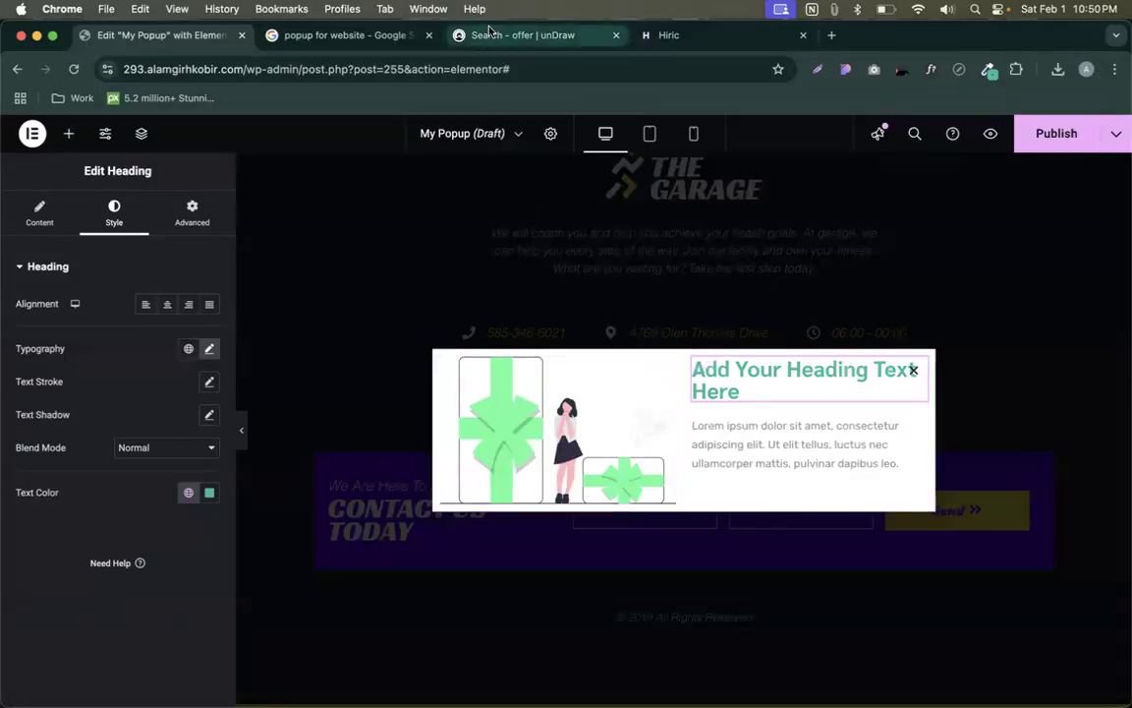
- Add a Form widget under the popup paragraph and remove its Name and Message fields
click(69, 133)
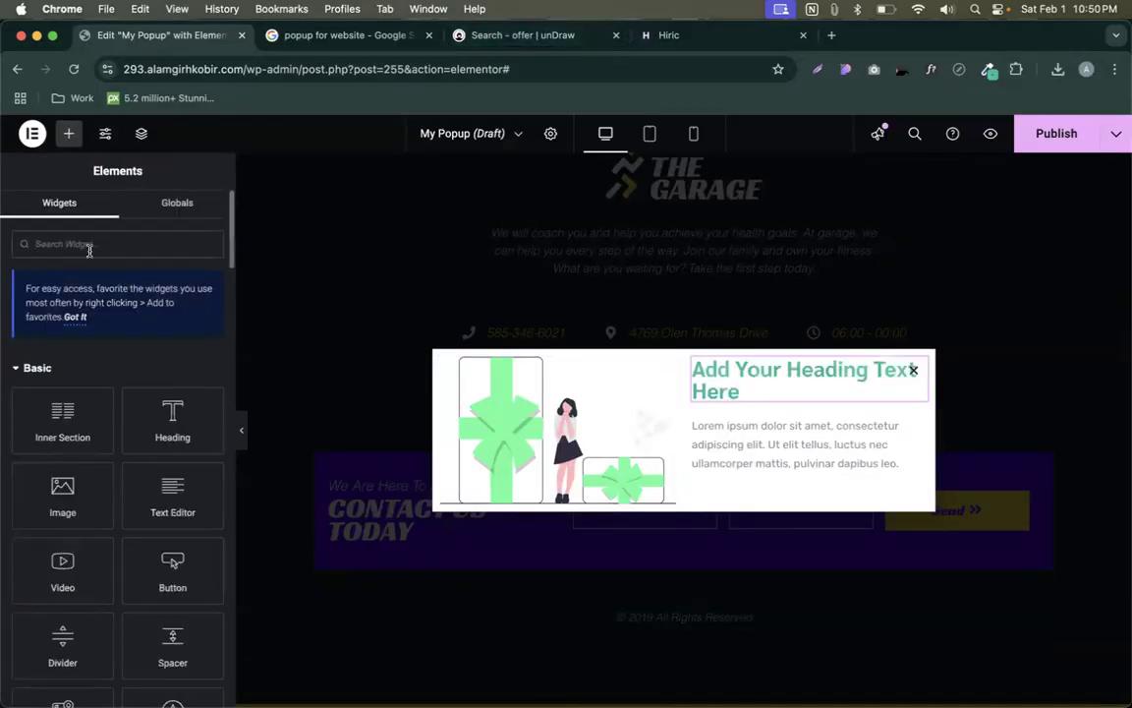
text(form)
drag(62, 382, 776, 469)
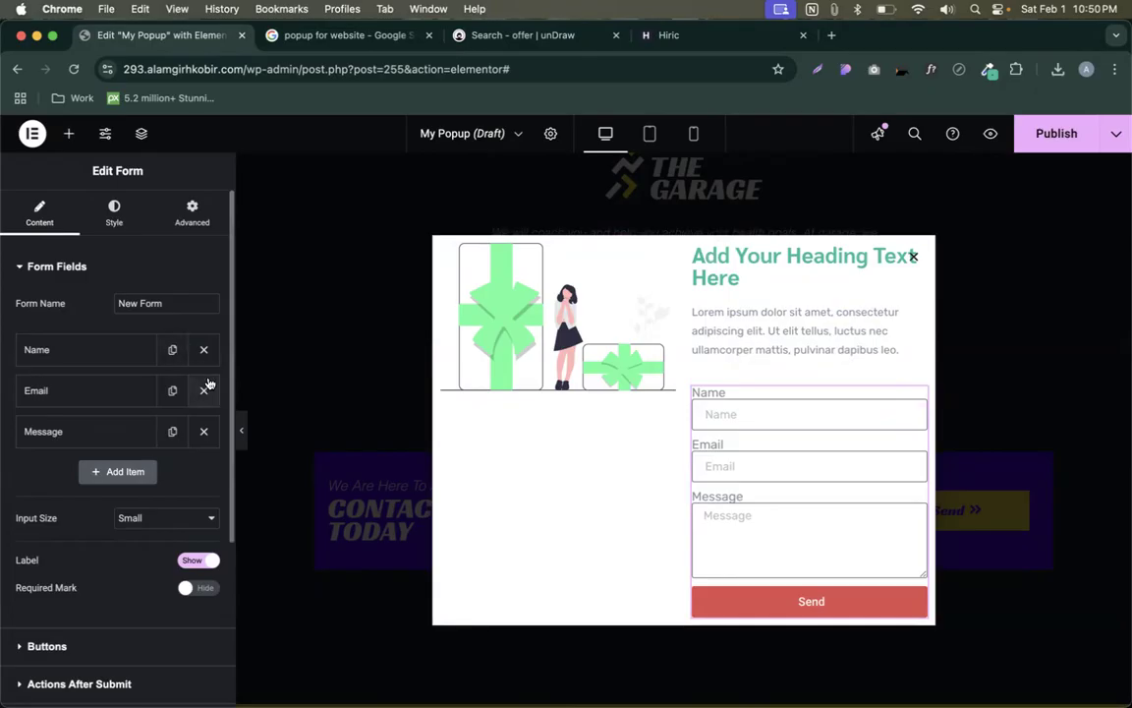
click(203, 348)
click(204, 390)
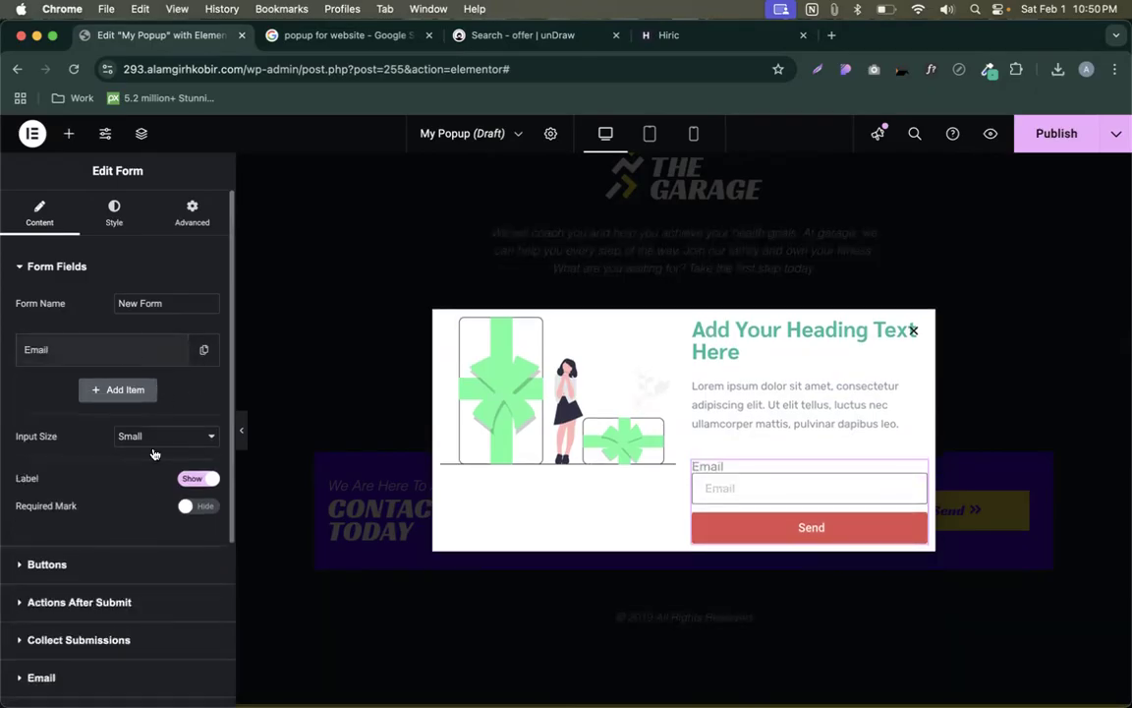
- Set the Email field column width to 75% and the Send button to 25%
click(108, 351)
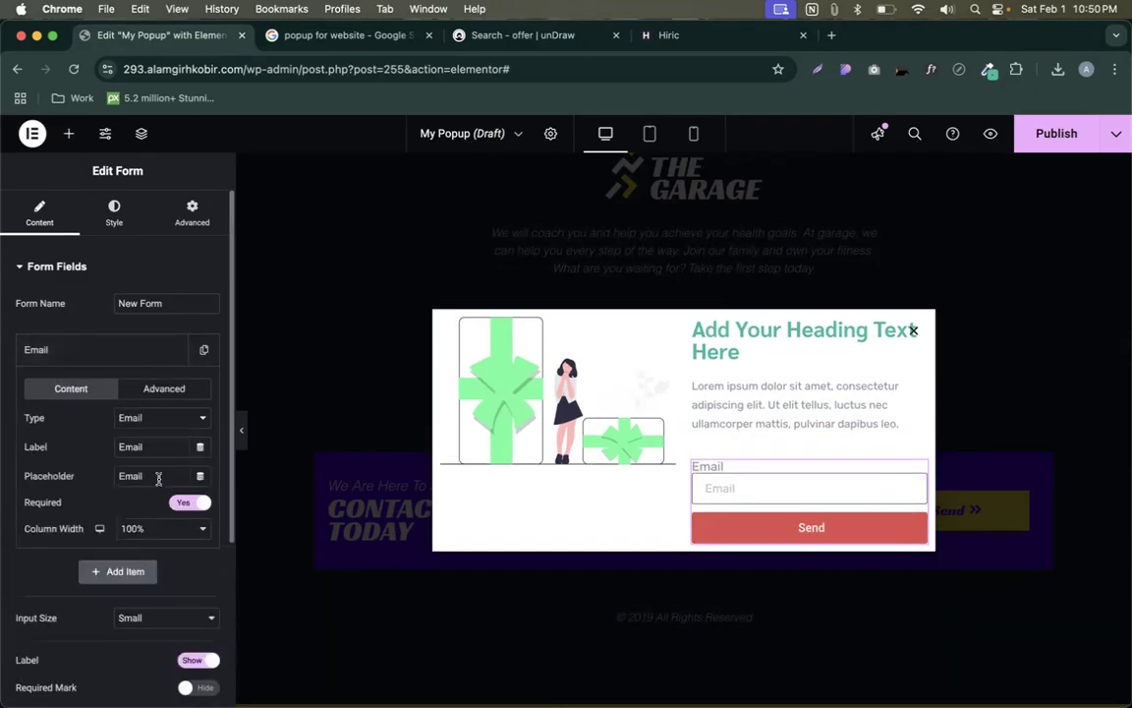
click(163, 527)
click(156, 494)
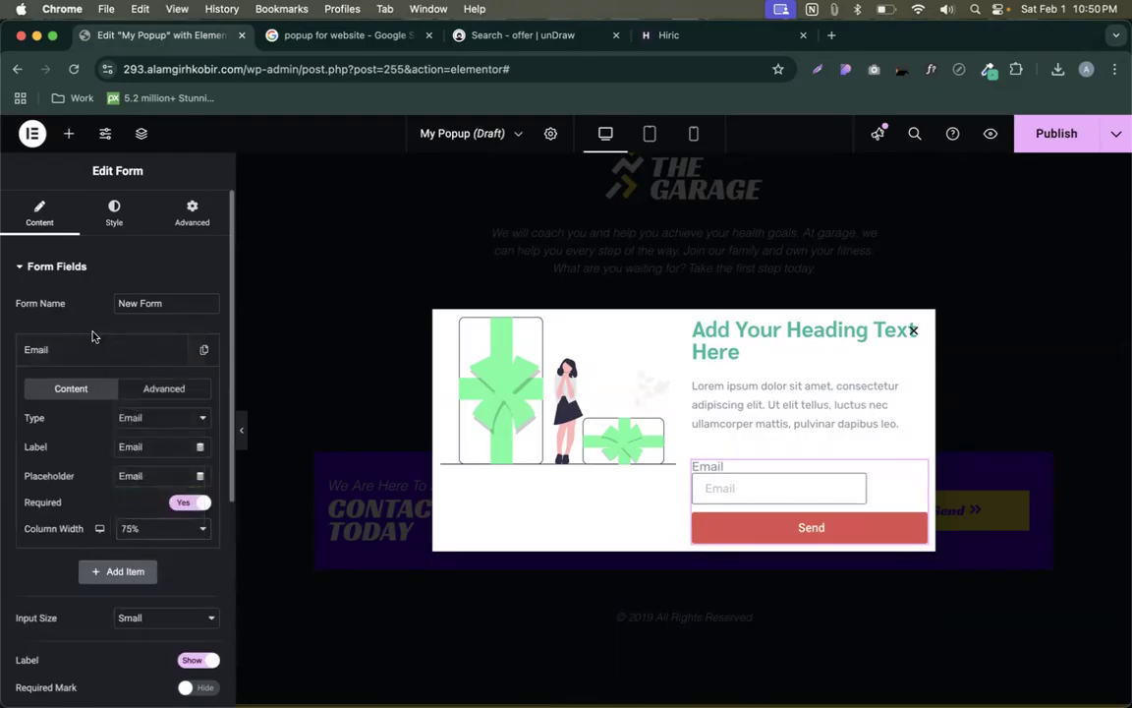
click(84, 354)
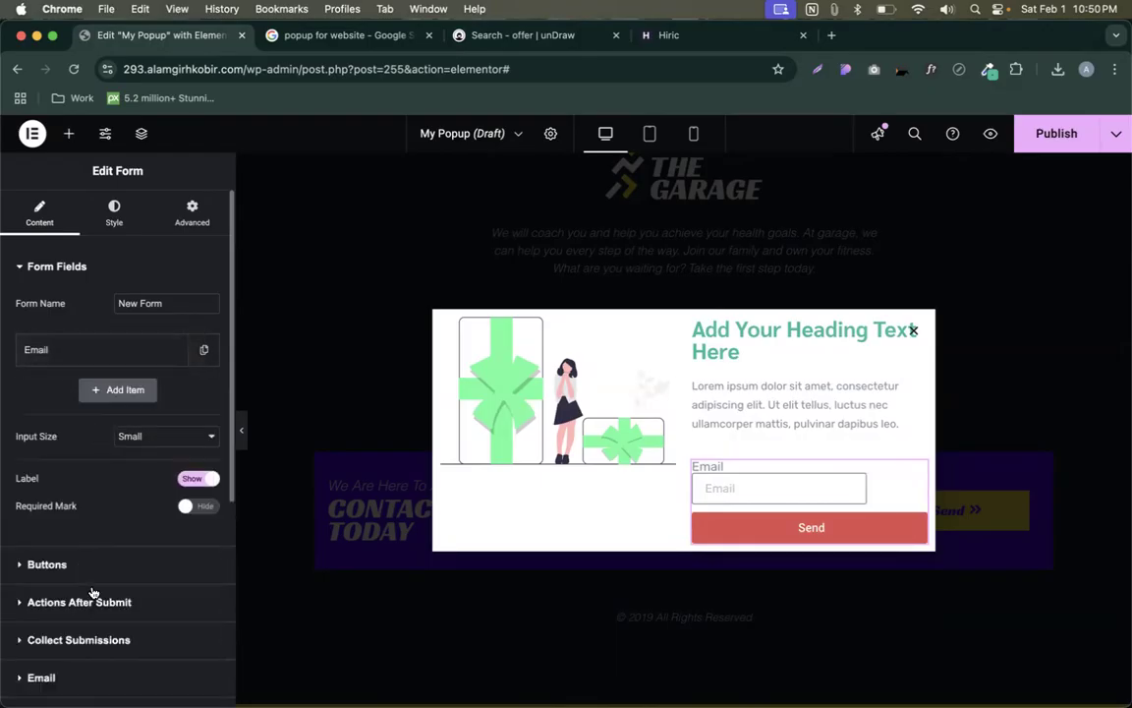
click(67, 563)
click(165, 374)
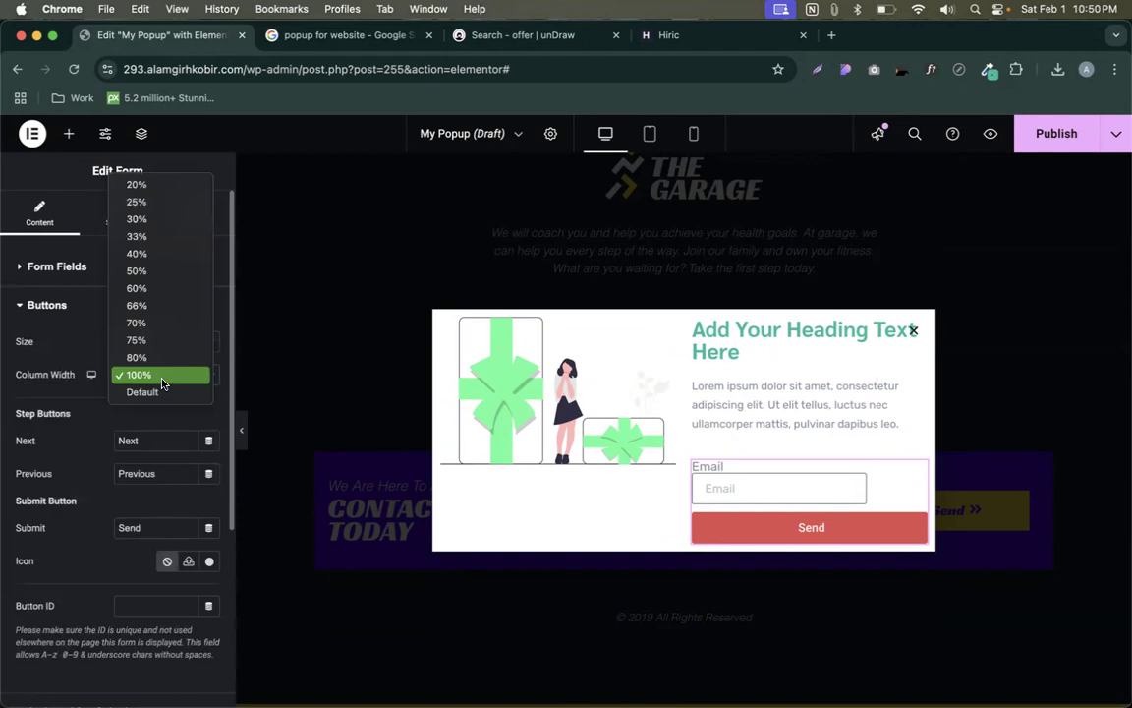
click(148, 217)
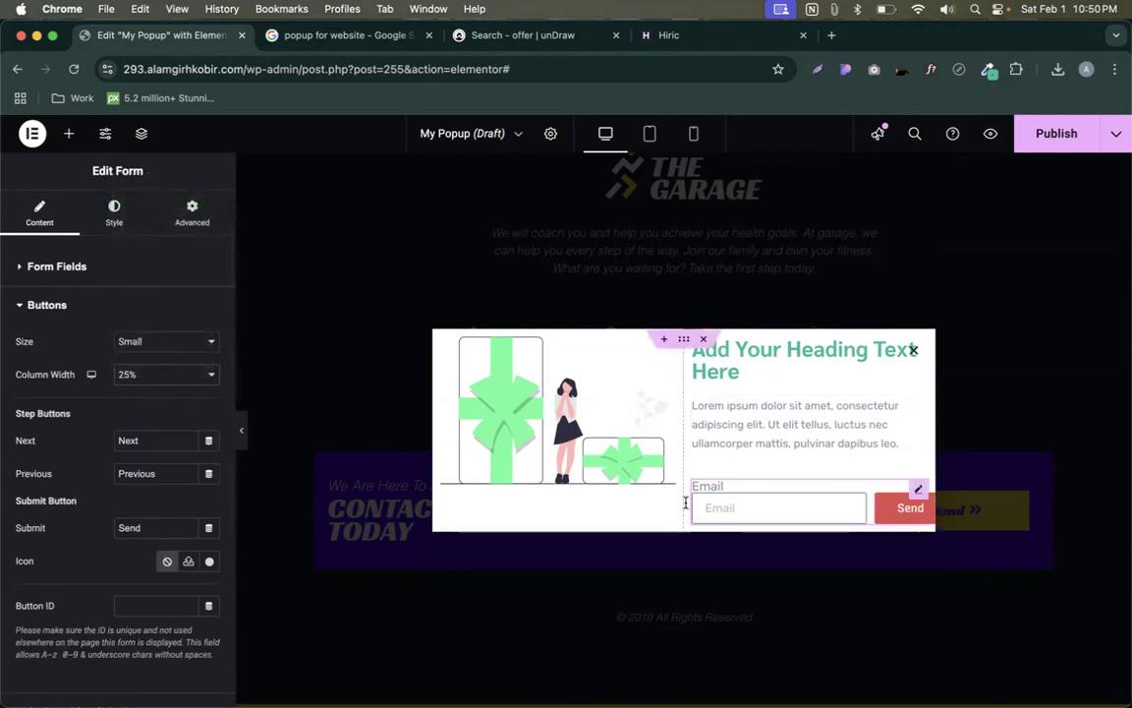
- Hide the field labels and change the widths to 66% Email and 33% Send button
click(56, 265)
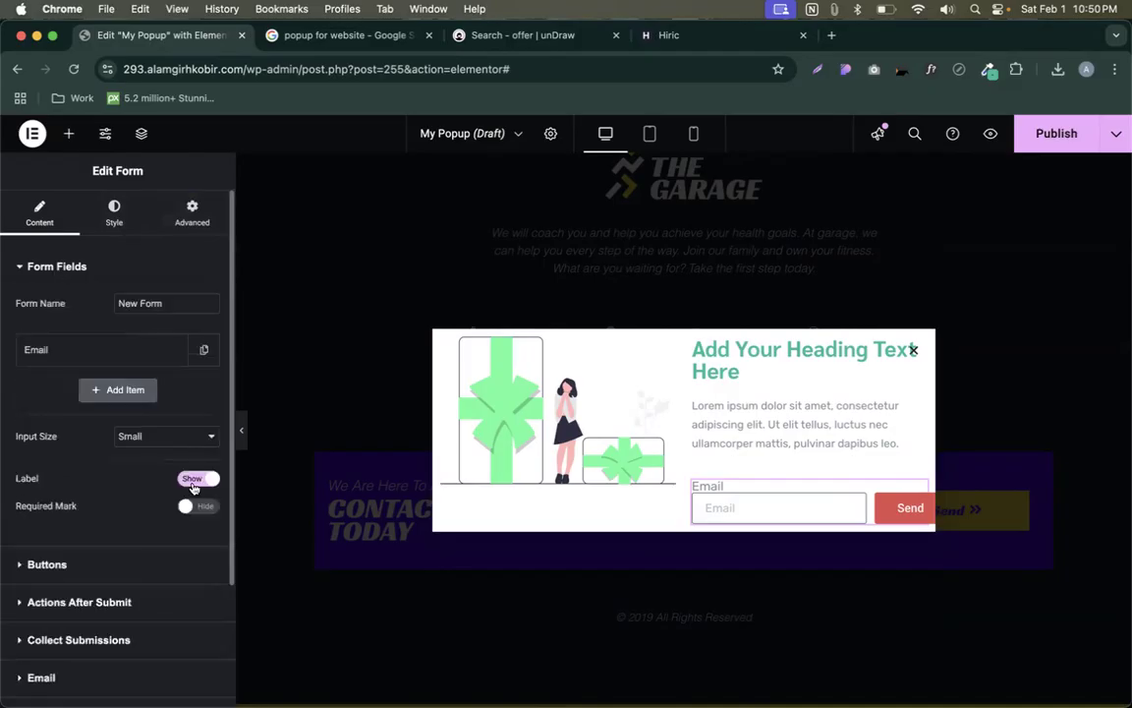
click(193, 480)
click(106, 346)
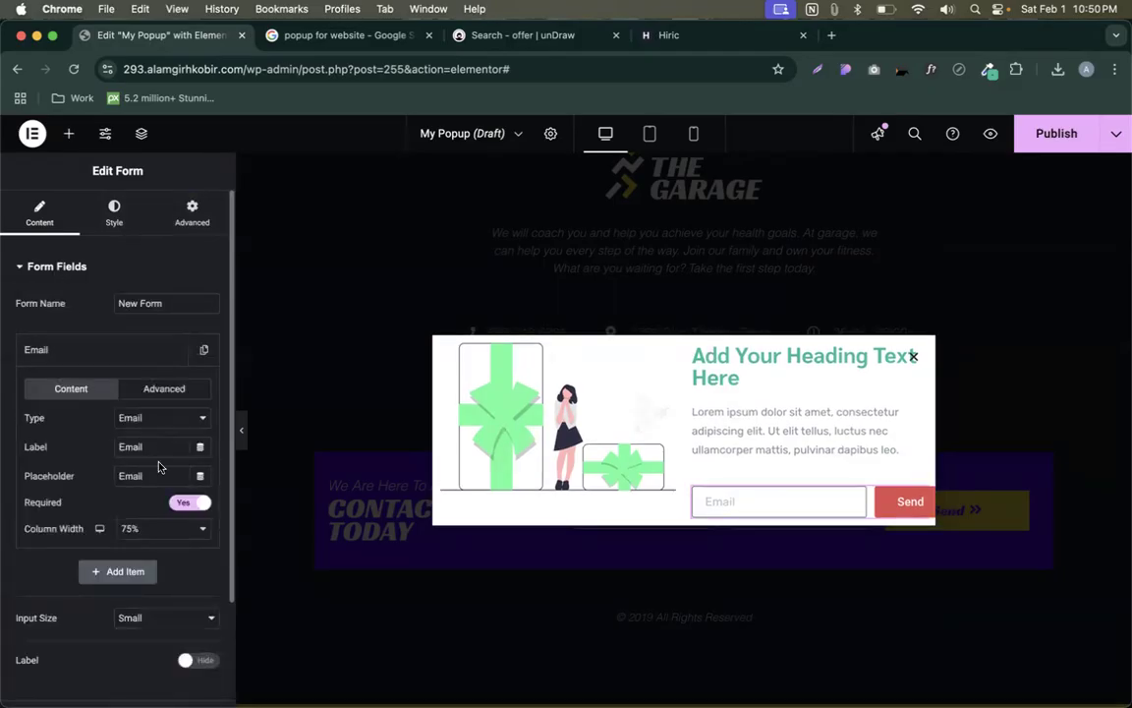
click(147, 538)
click(138, 495)
scroll(109, 432, down, 5)
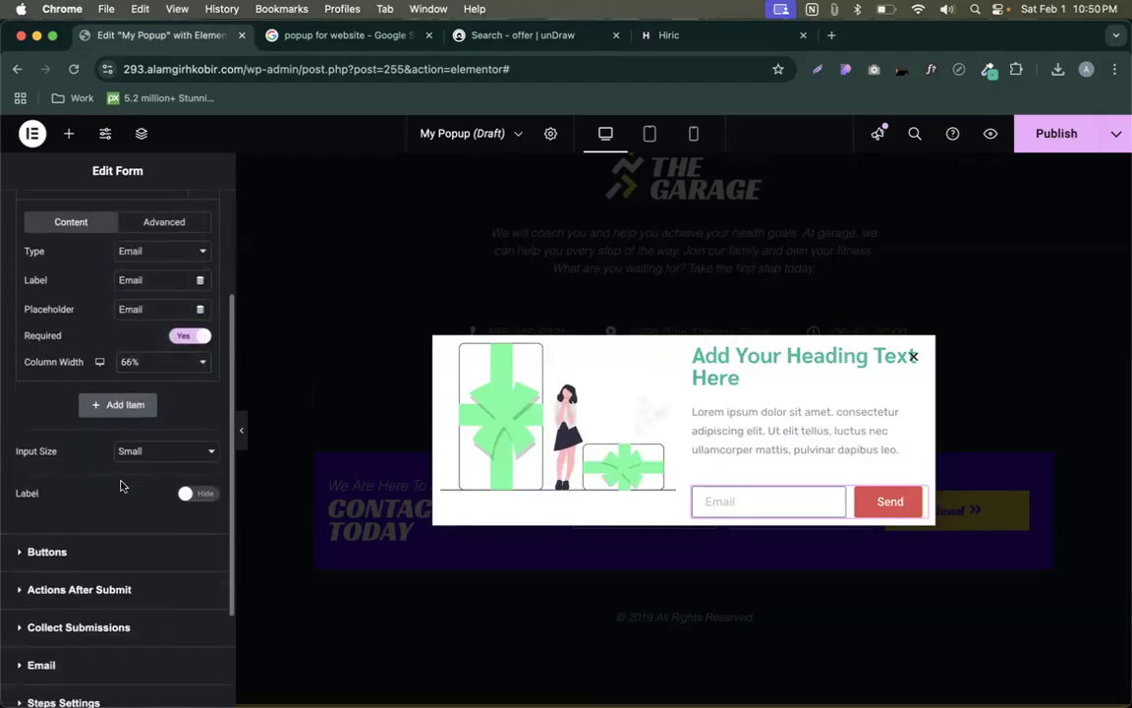
click(71, 551)
click(175, 378)
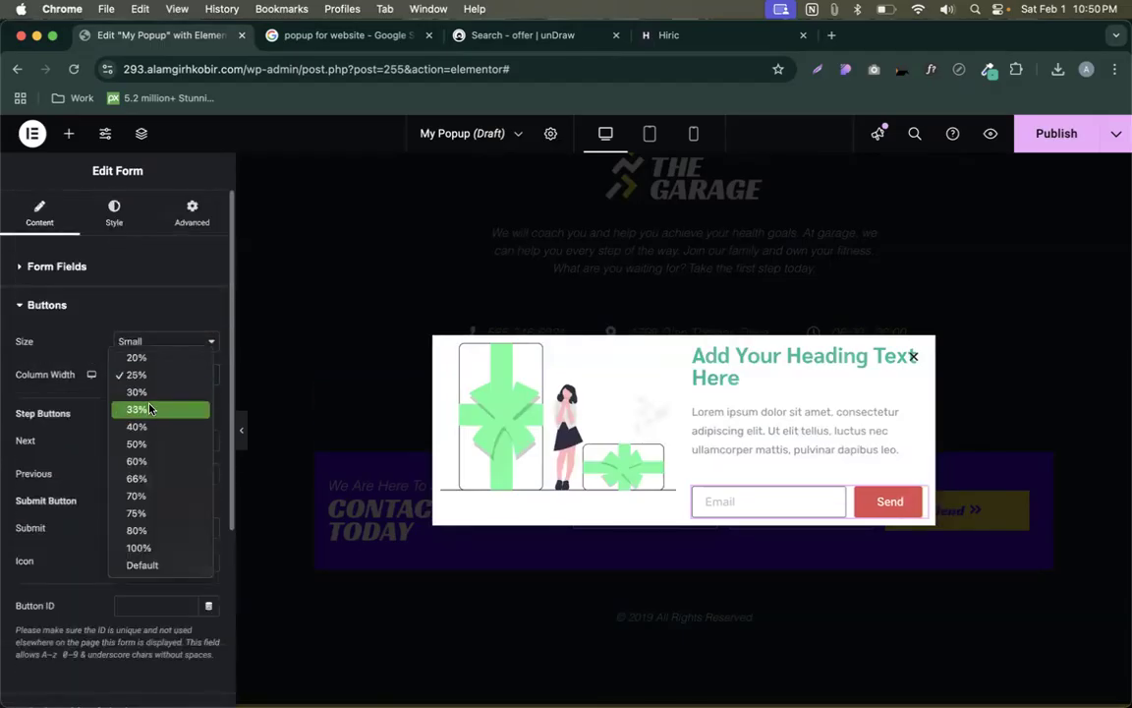
click(150, 405)
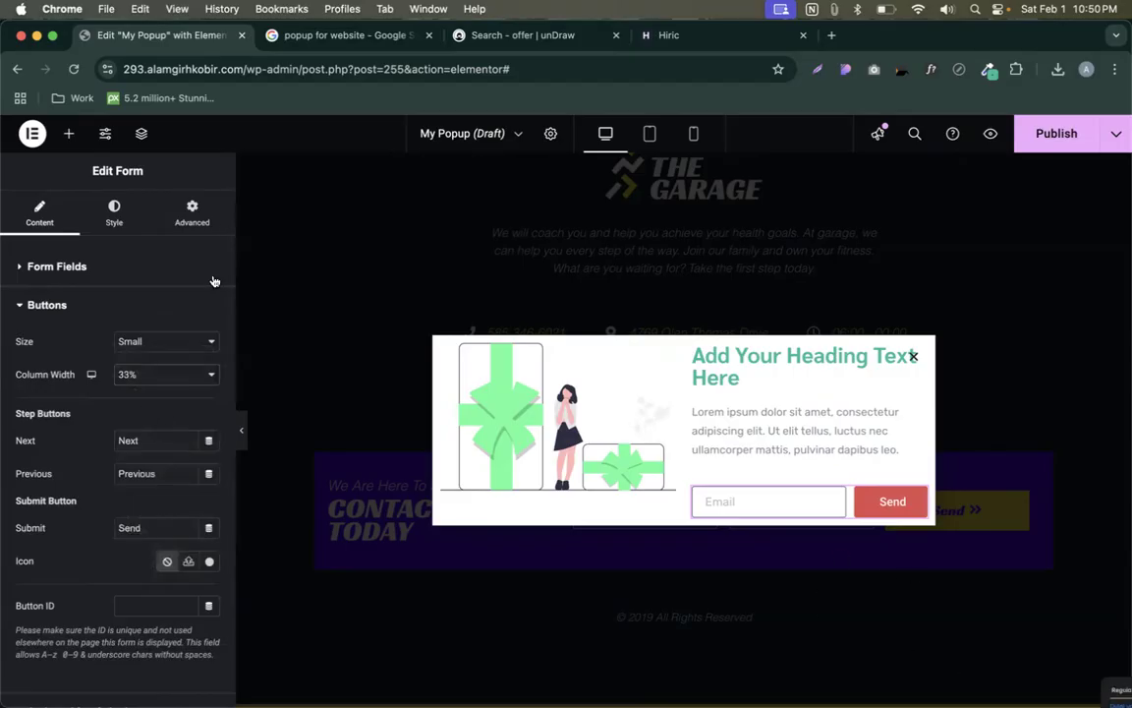
click(114, 212)
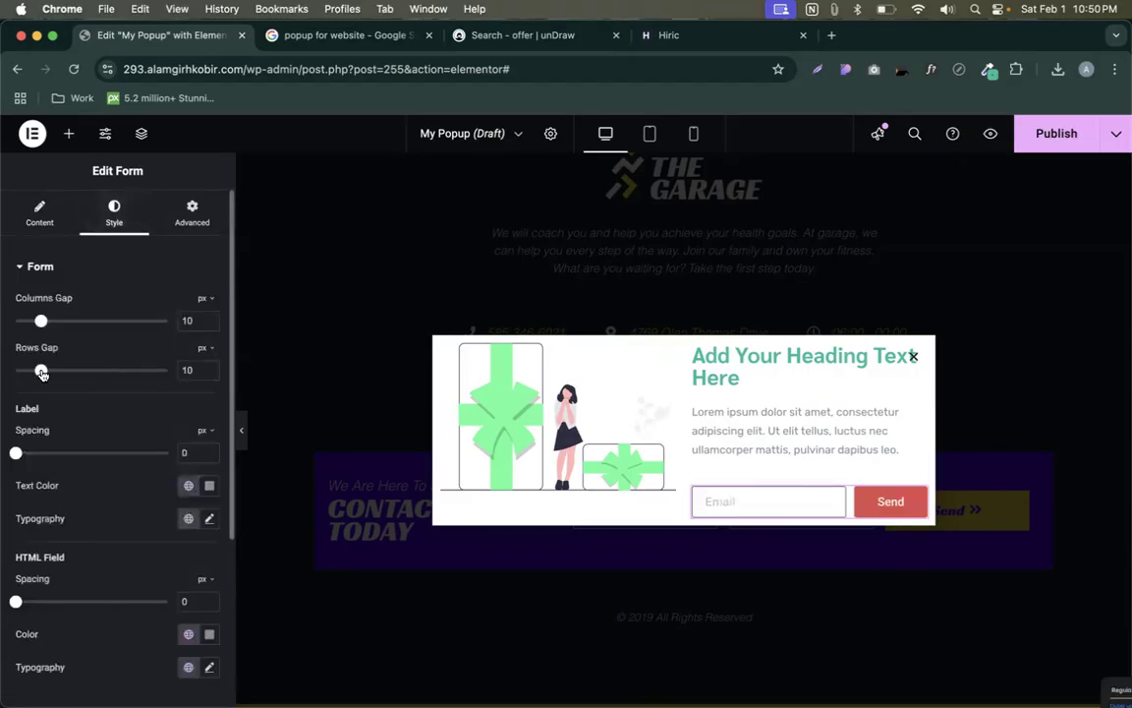
- Set the form Columns Gap to 0 and give the field and buttons 0 border radius
drag(40, 322, 5, 330)
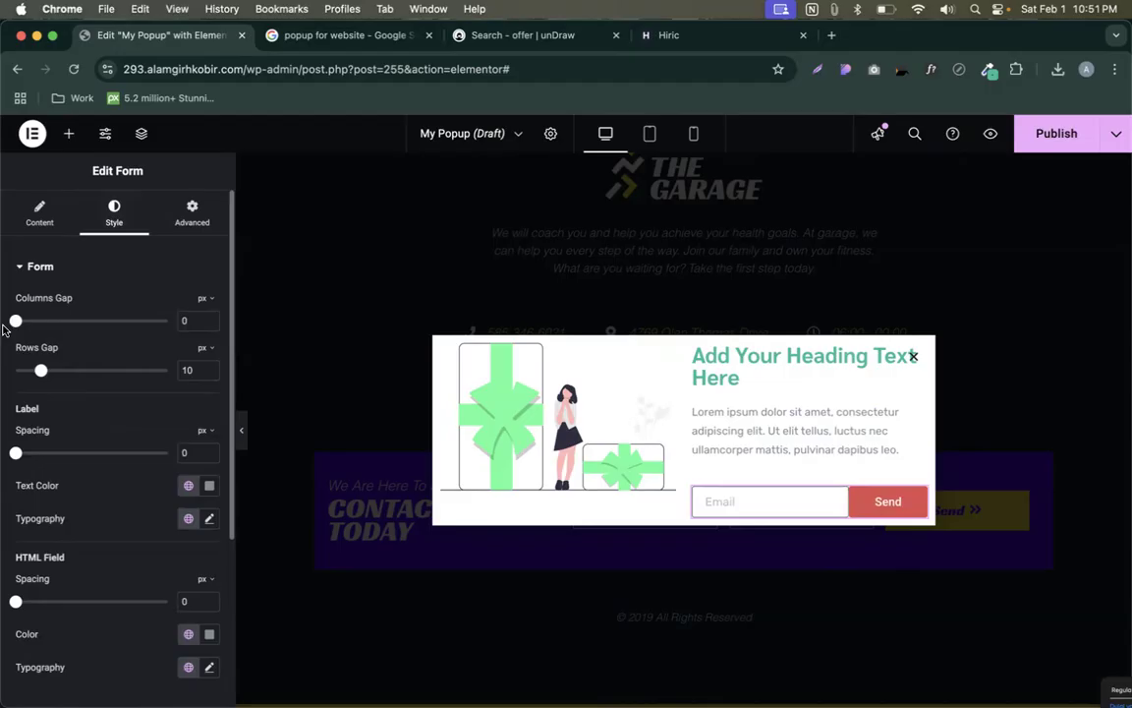
scroll(87, 450, down, 5)
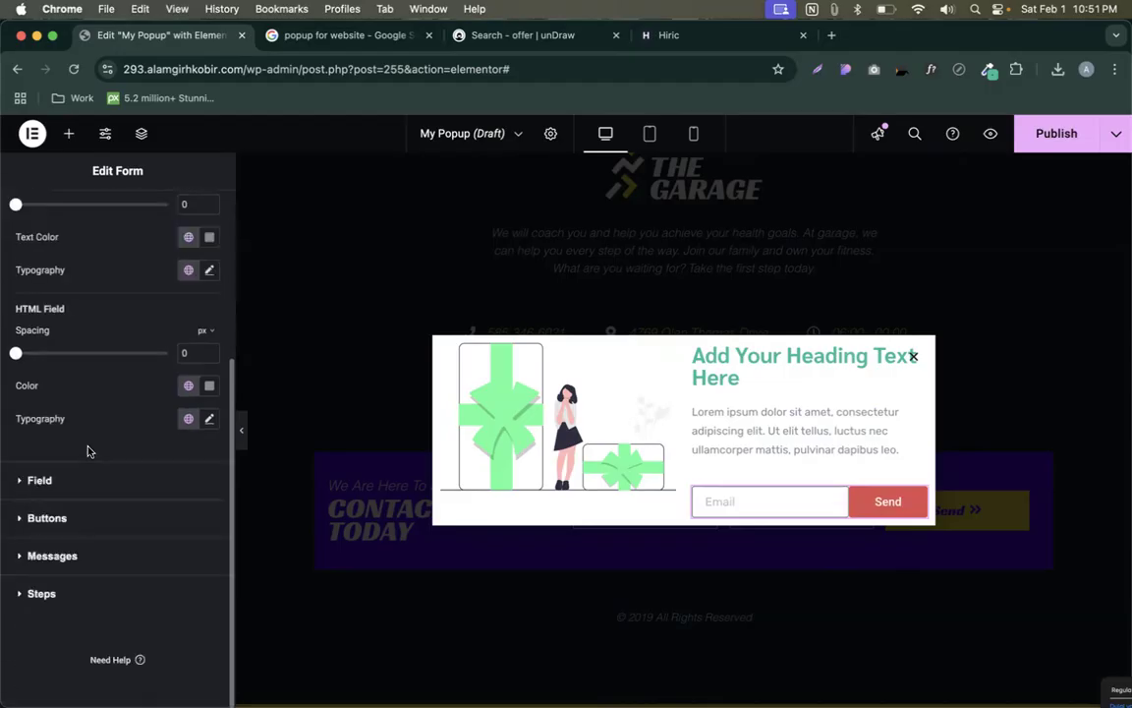
click(42, 480)
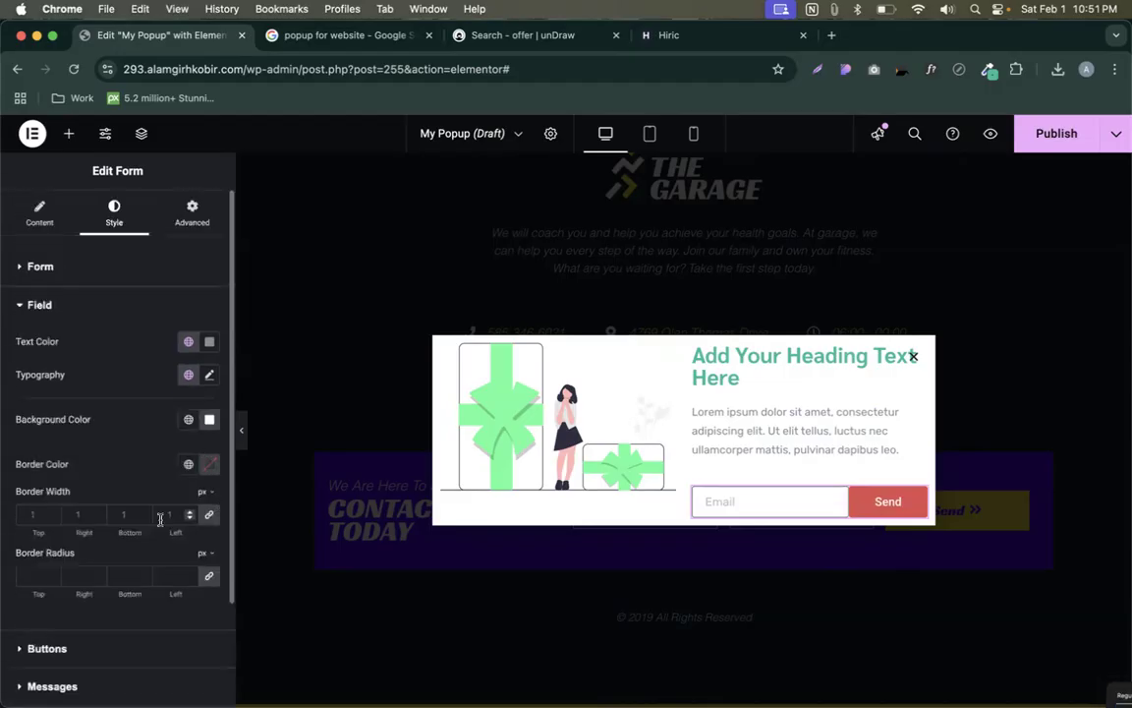
click(210, 578)
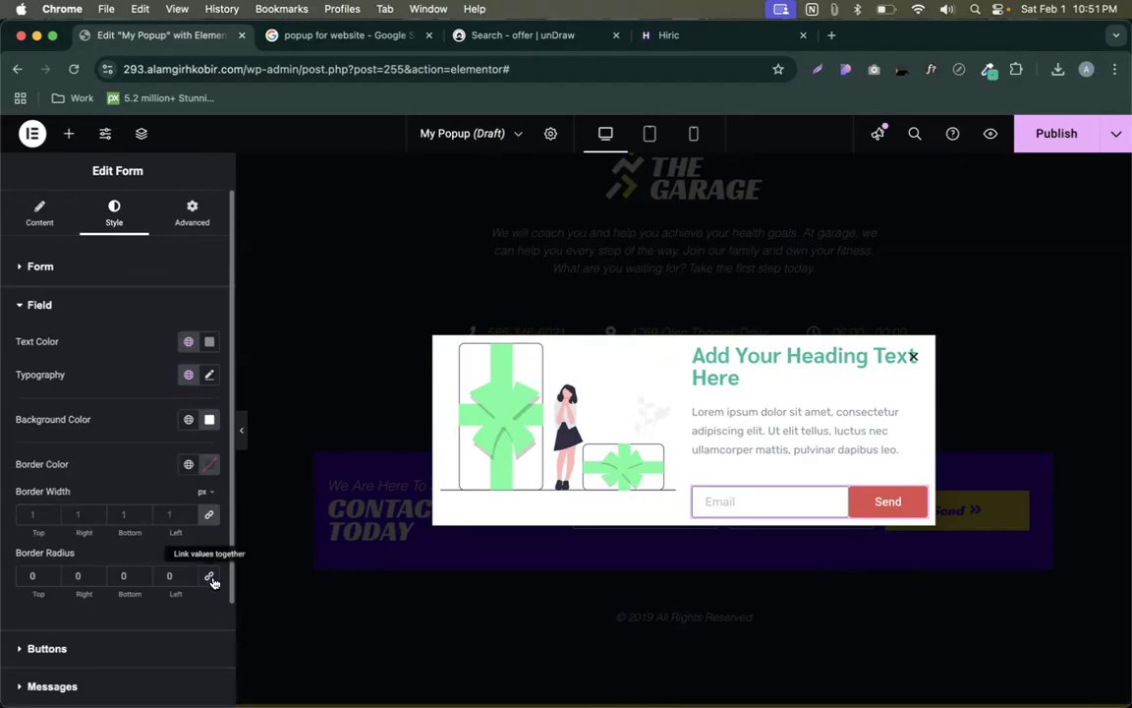
scroll(81, 551, down, 2)
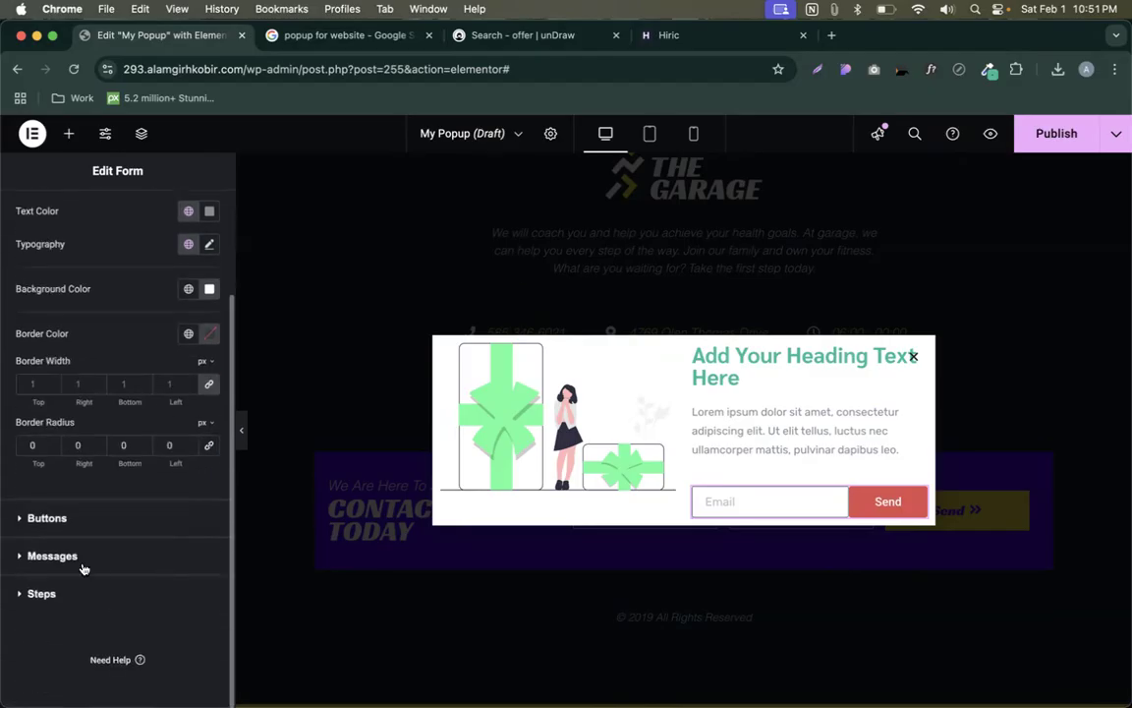
click(46, 519)
scroll(98, 550, down, 5)
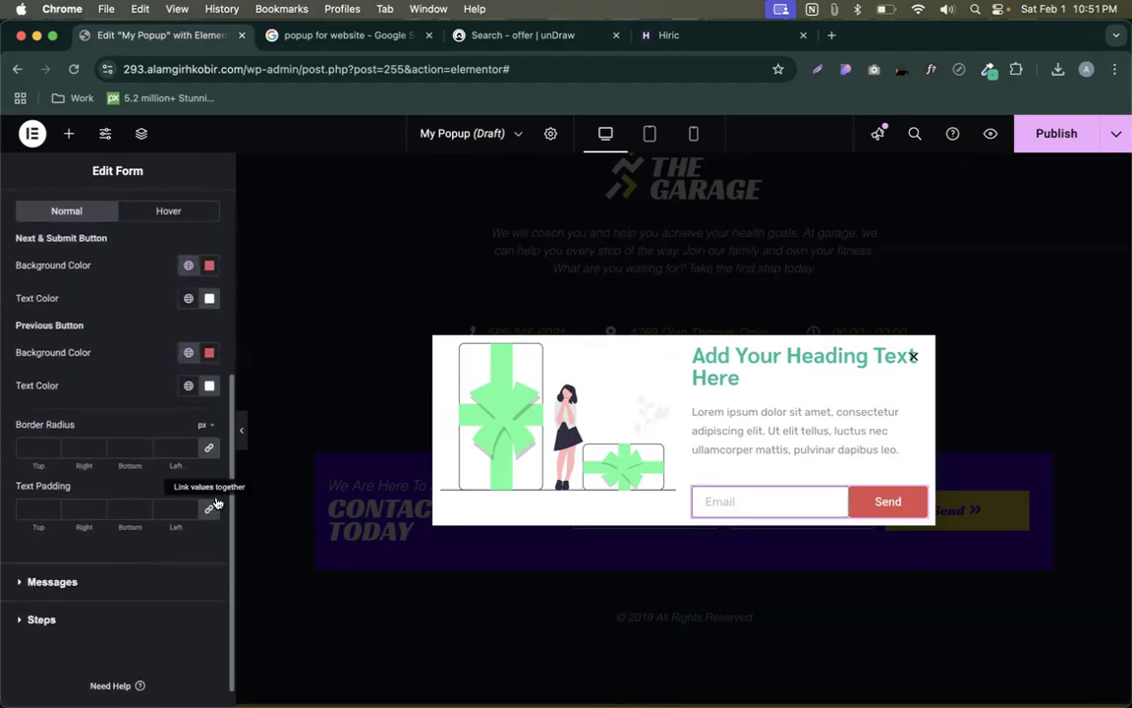
click(211, 451)
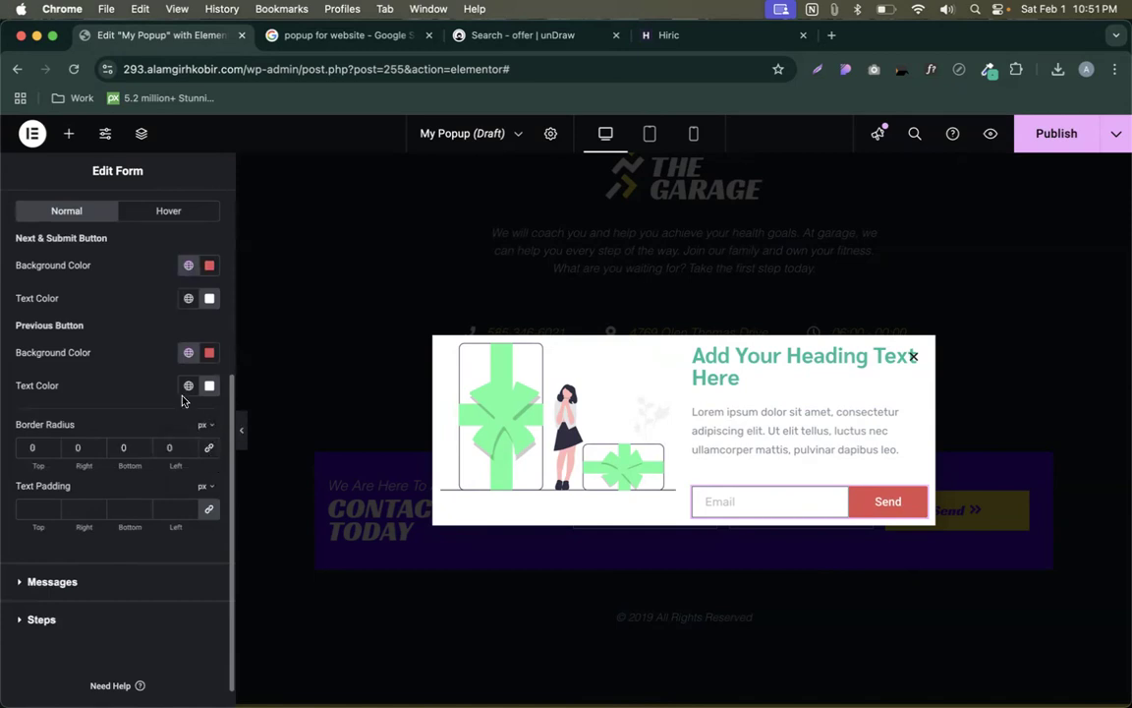
scroll(177, 295, up, 5)
- Set the field border colour to the global red Accent, then return to the form settings
click(63, 293)
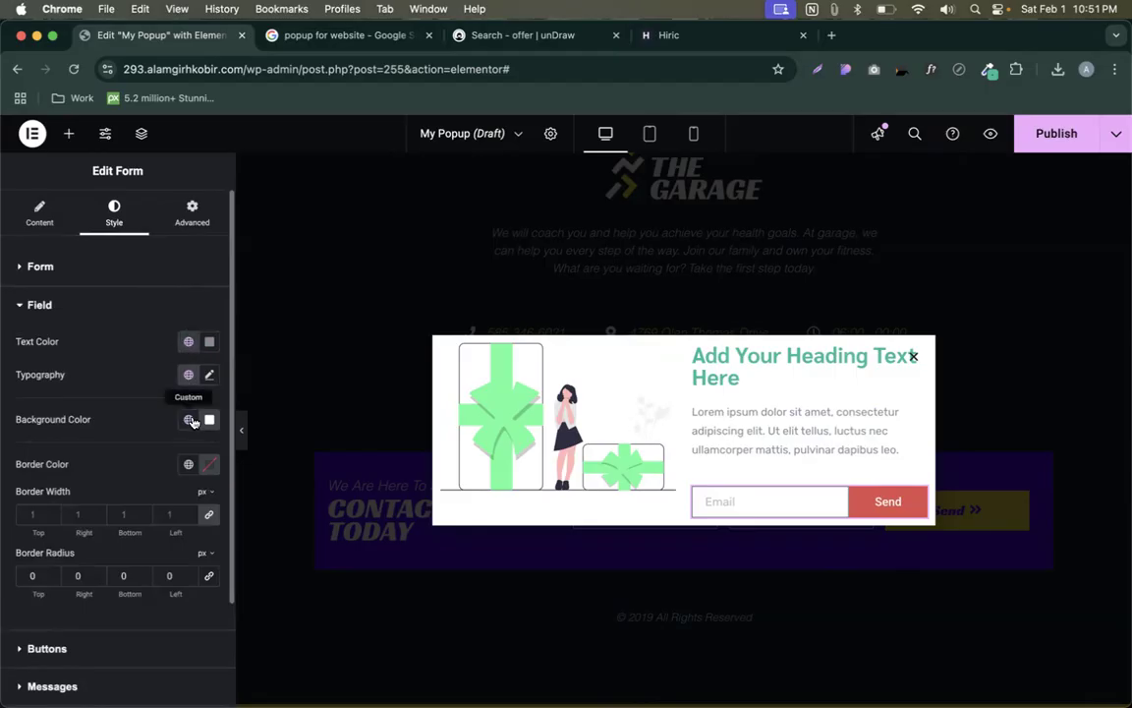
scroll(186, 429, down, 3)
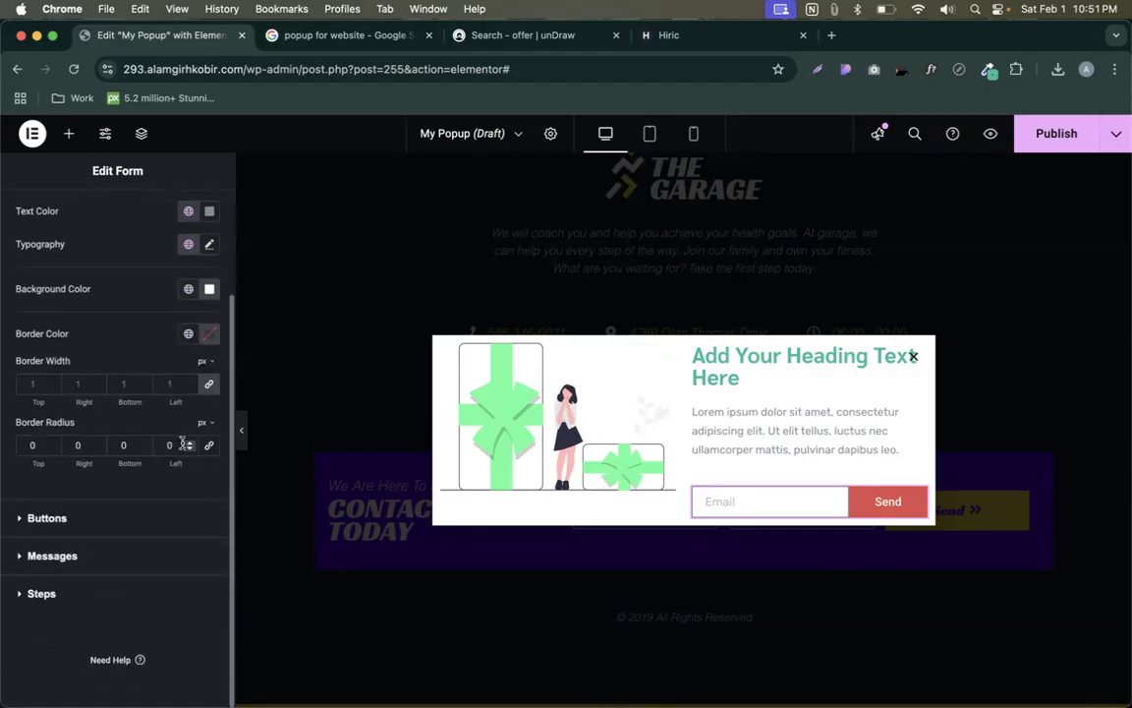
click(192, 335)
click(59, 501)
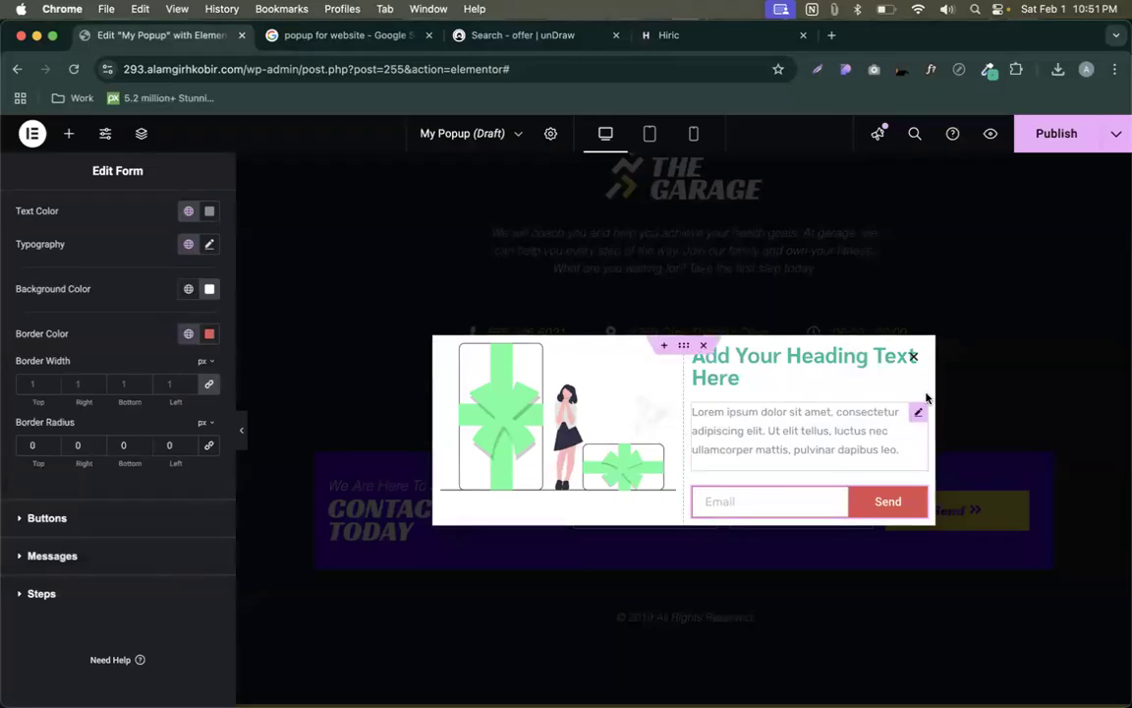
click(919, 413)
key(XF86AudioRaiseVolume)
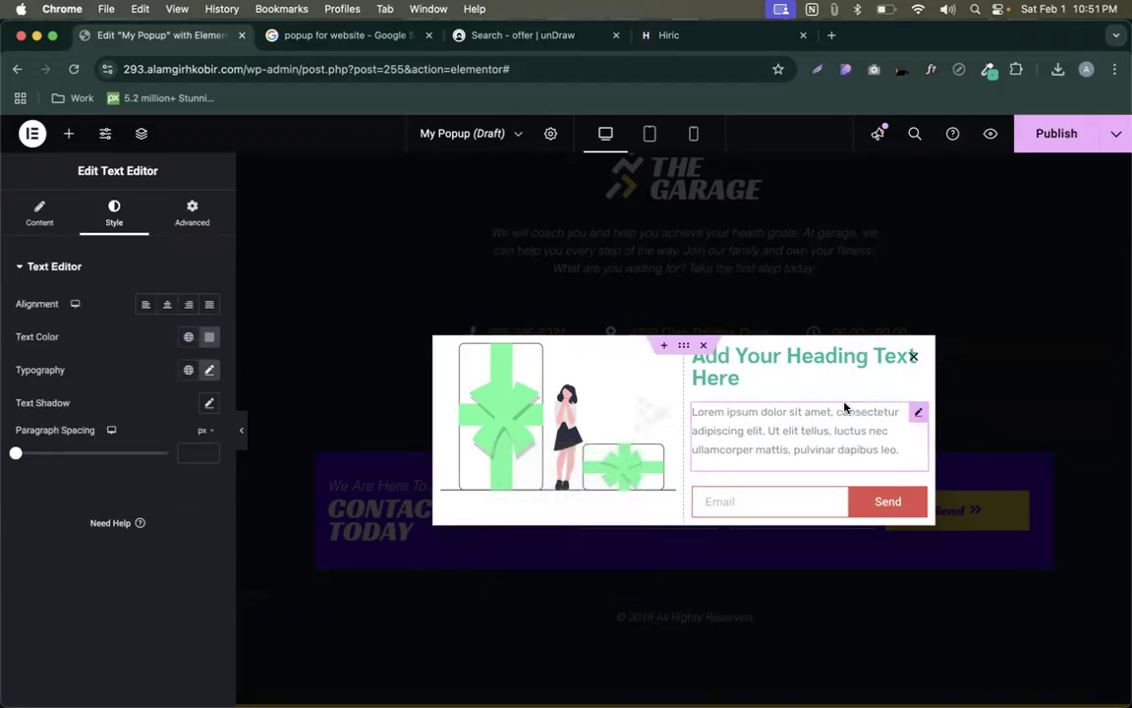
click(918, 499)
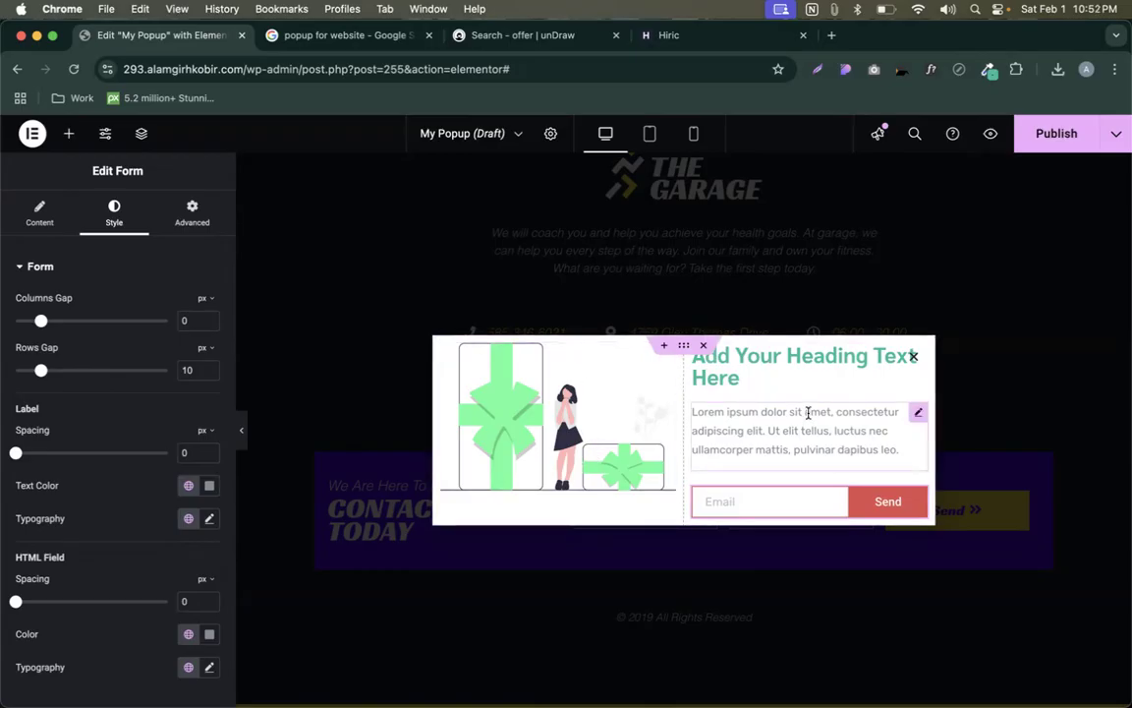
- Set the illustration column's vertical alignment to Middle after trying Bottom and Top
click(442, 346)
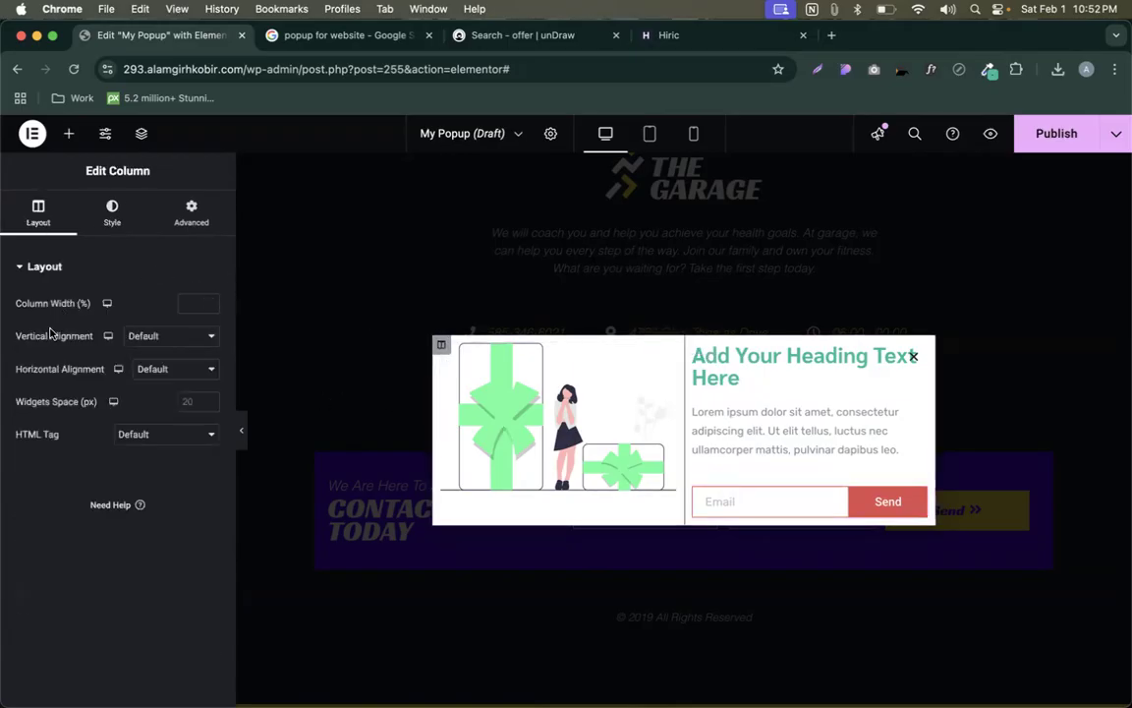
click(136, 336)
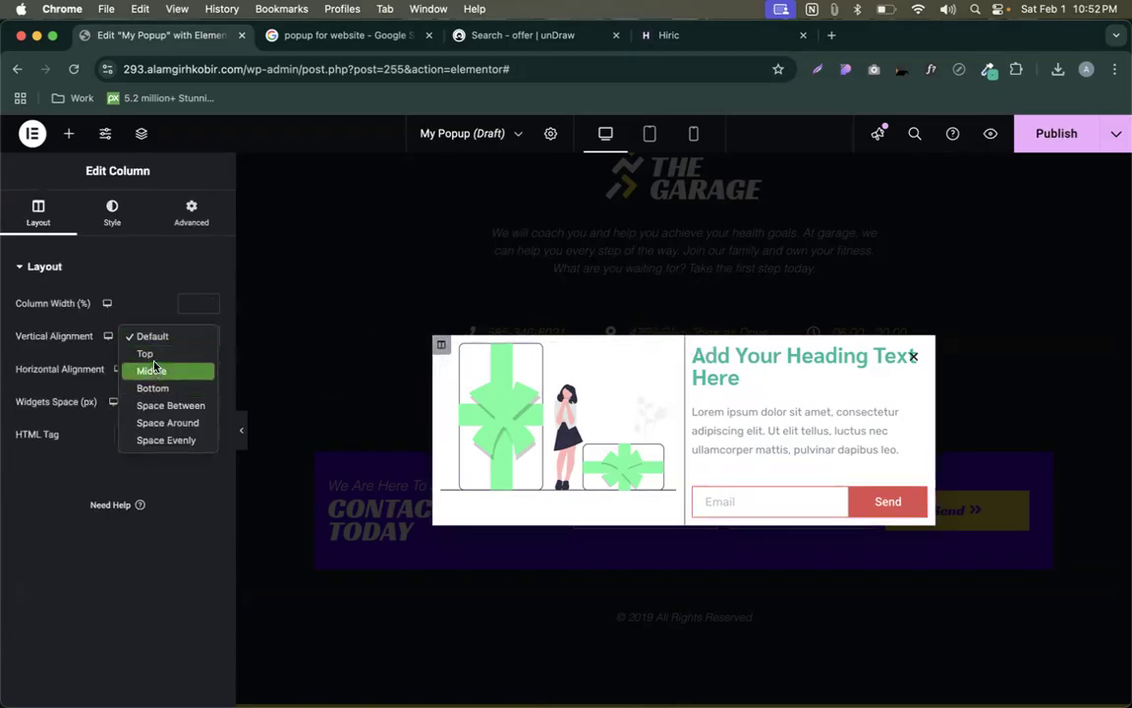
click(152, 370)
click(154, 373)
click(151, 333)
click(151, 335)
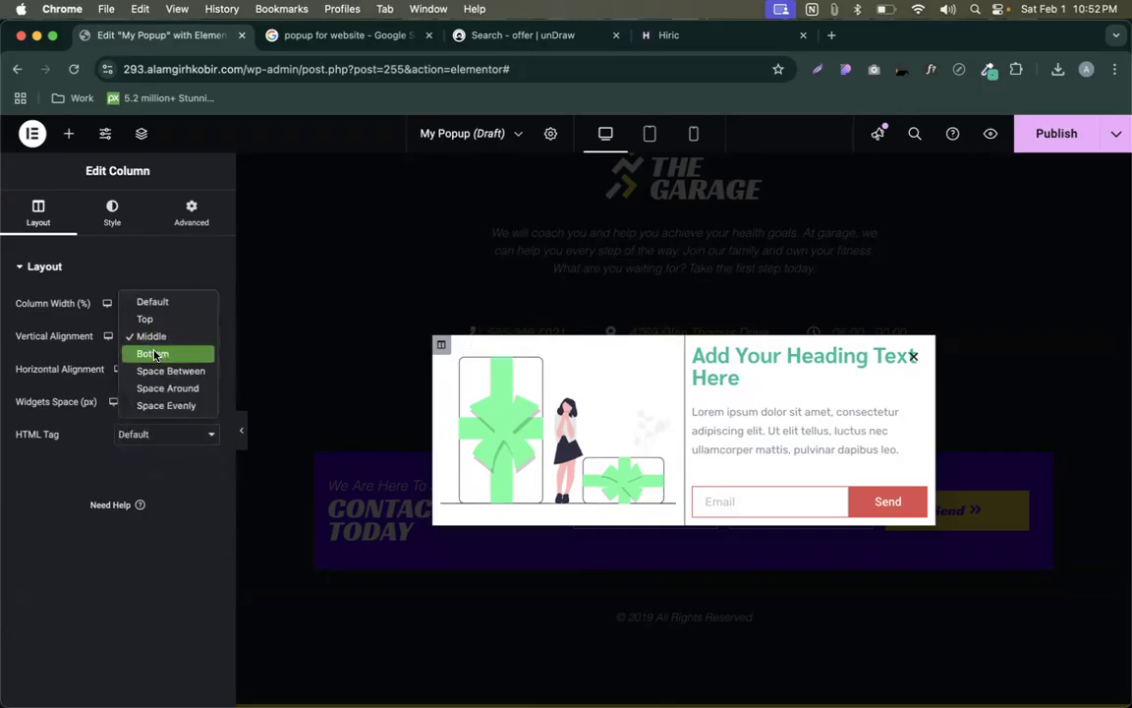
click(154, 354)
click(147, 335)
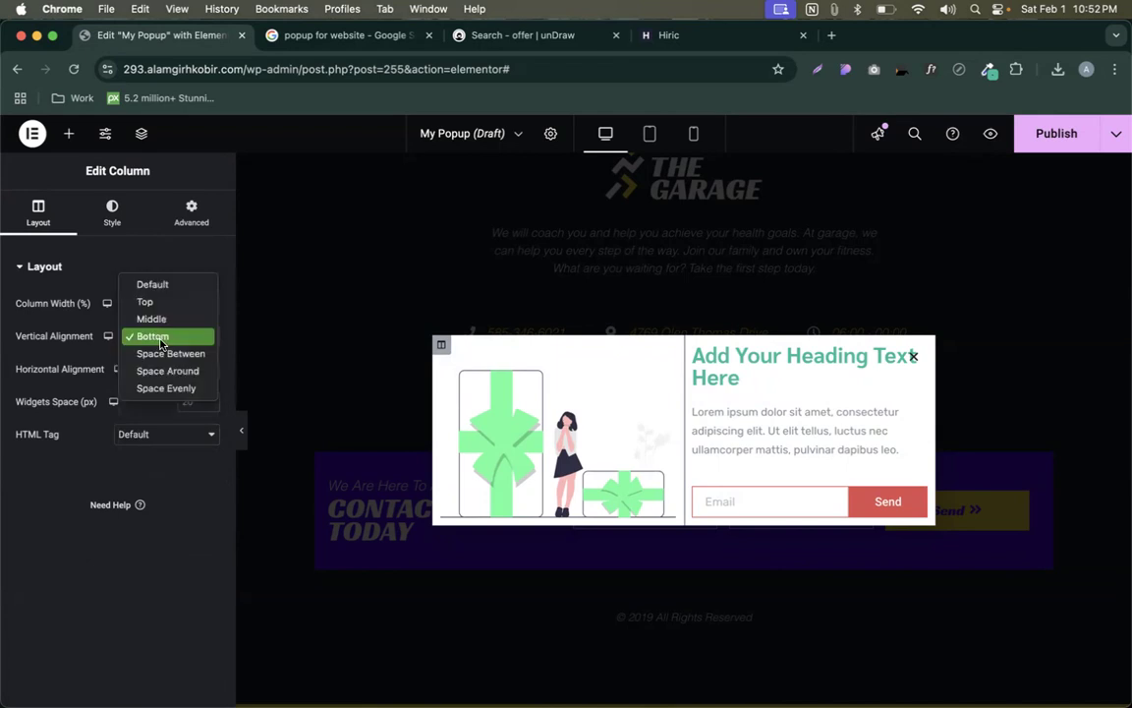
click(150, 301)
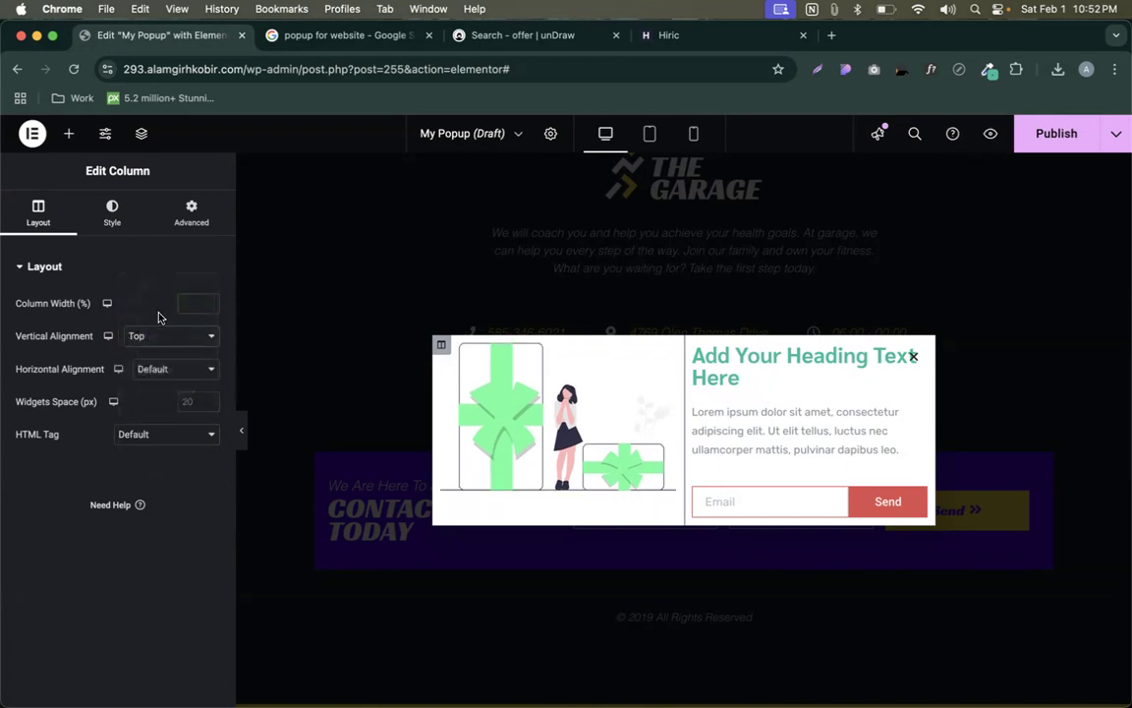
click(147, 335)
click(154, 354)
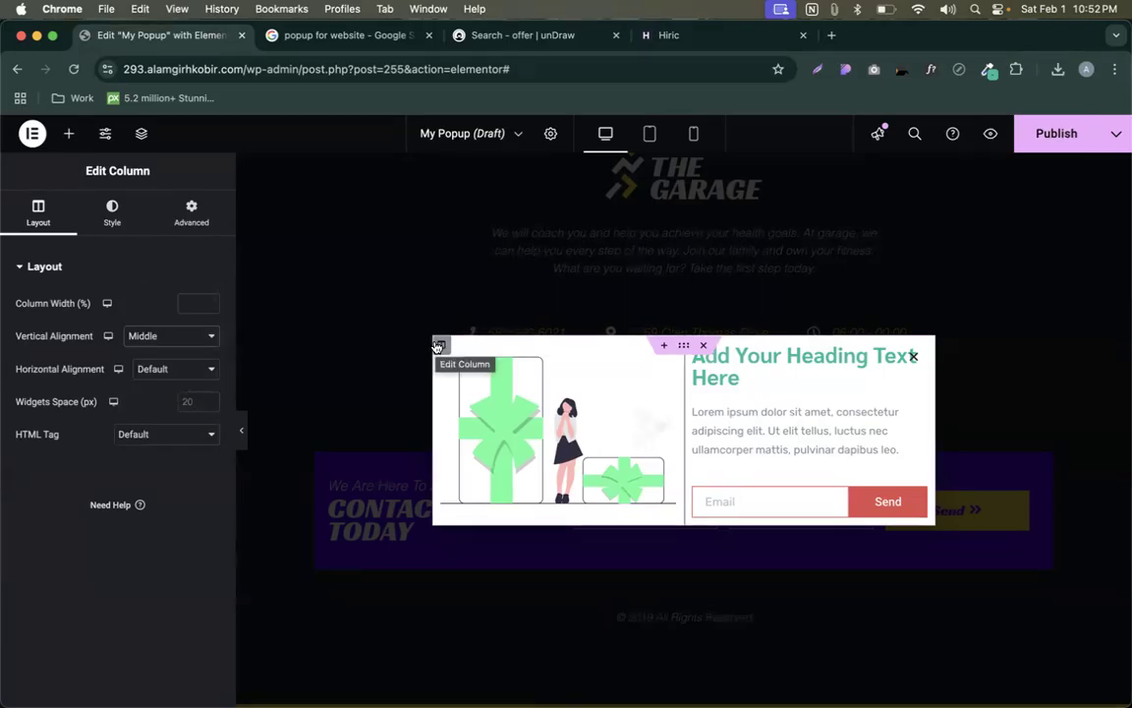
- Drag a Button widget above the email field, then delete the Click here button
click(69, 133)
drag(165, 568, 900, 460)
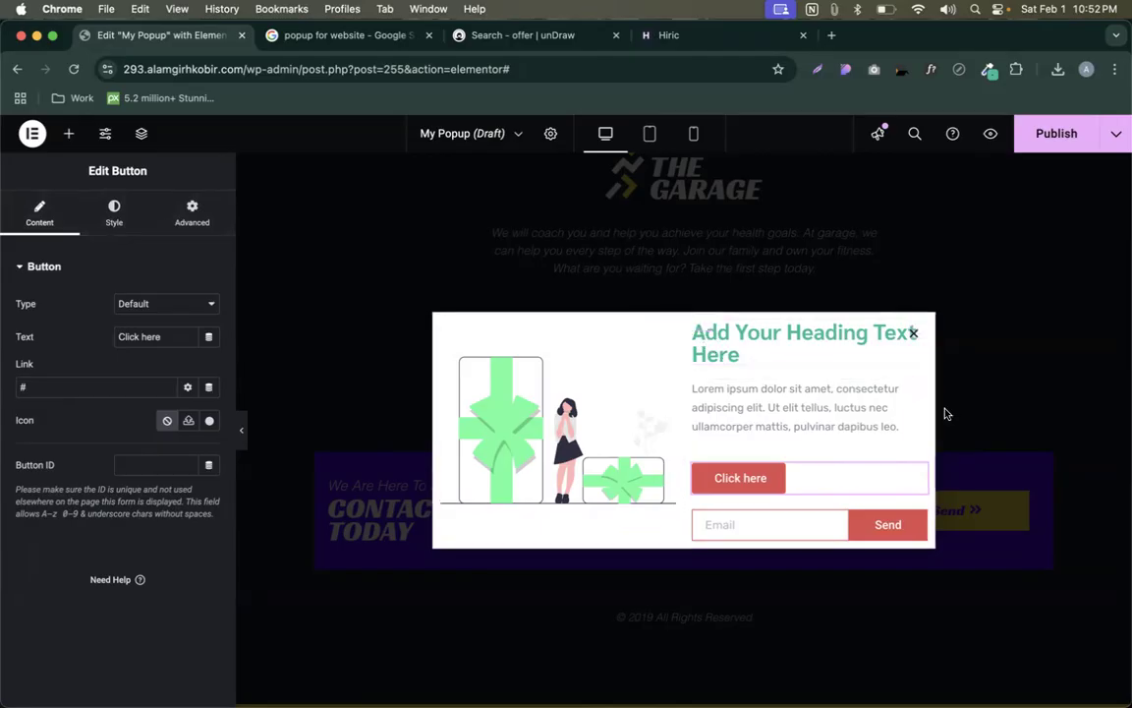
key(Delete)
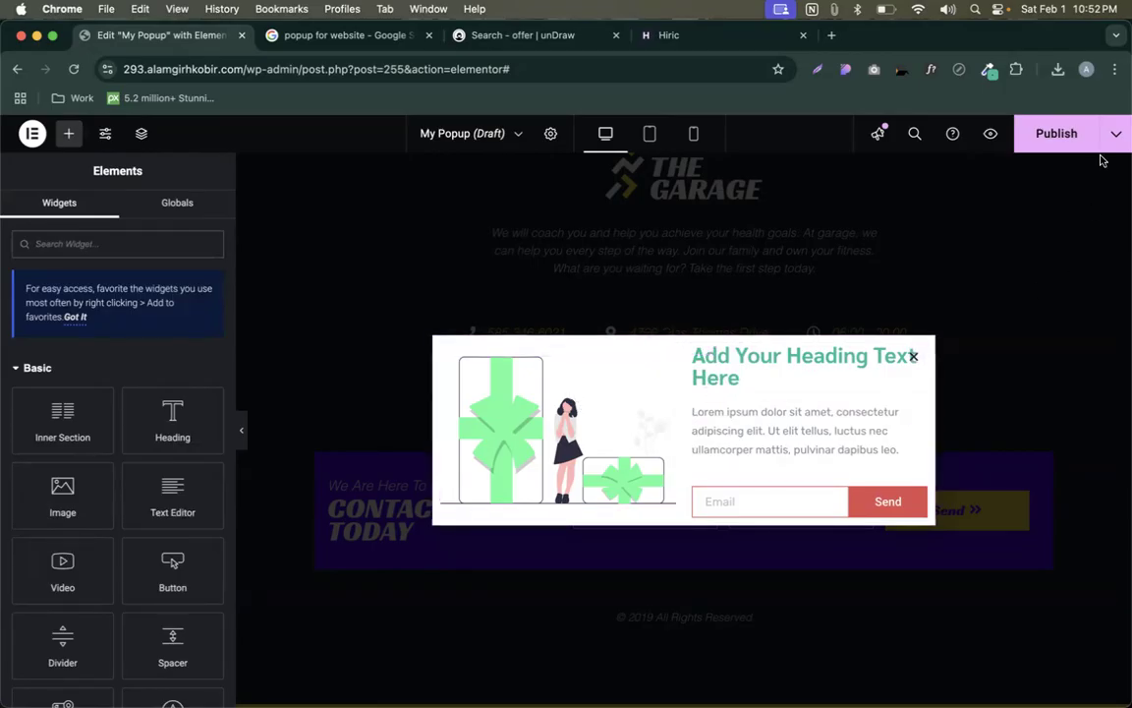
- Publish the popup with an Include Entire Site display condition
click(1056, 133)
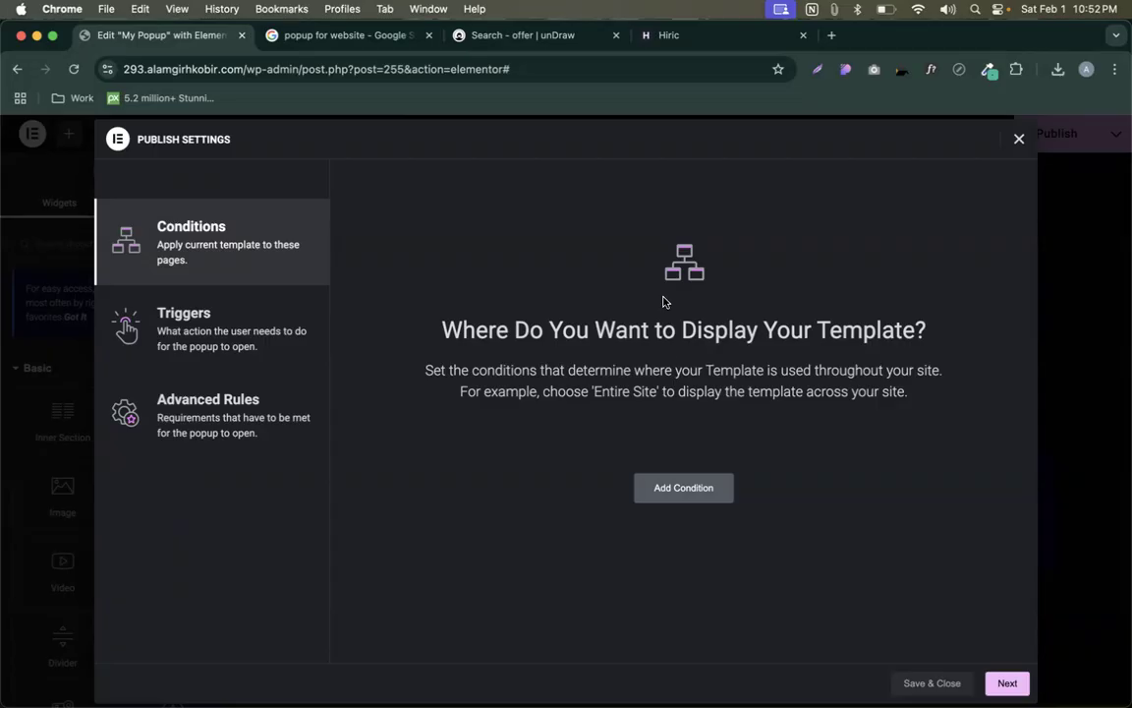
click(690, 483)
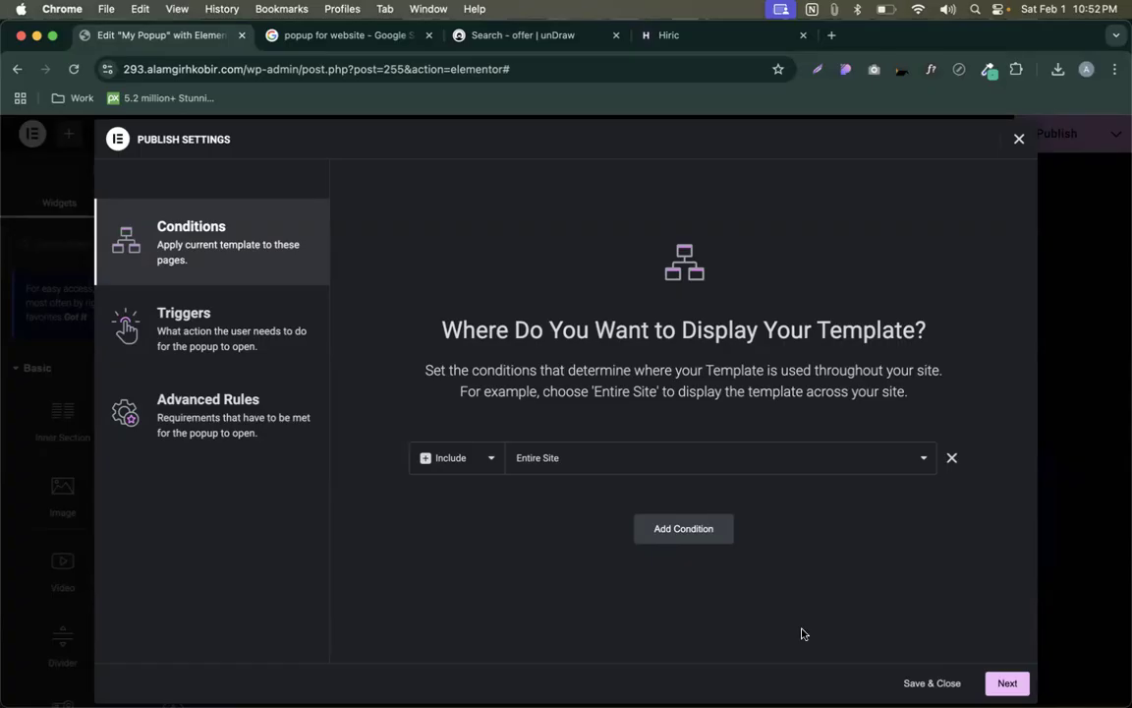
click(930, 683)
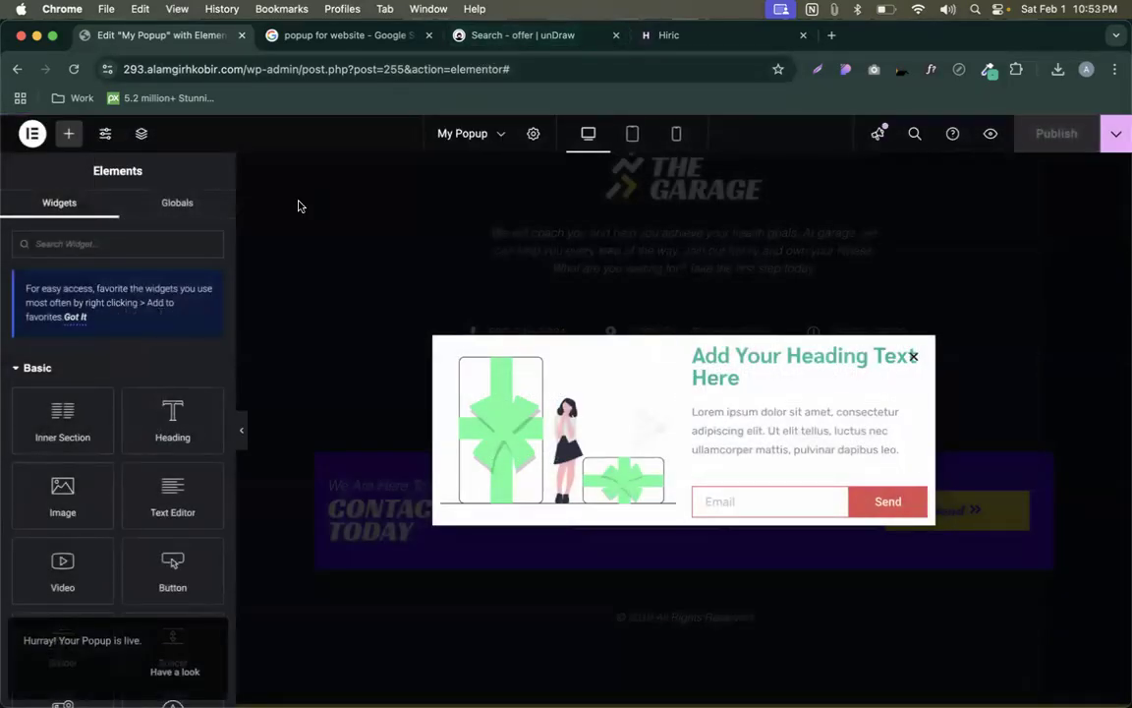
- Open the published popup's page preview in a new tab
click(1116, 136)
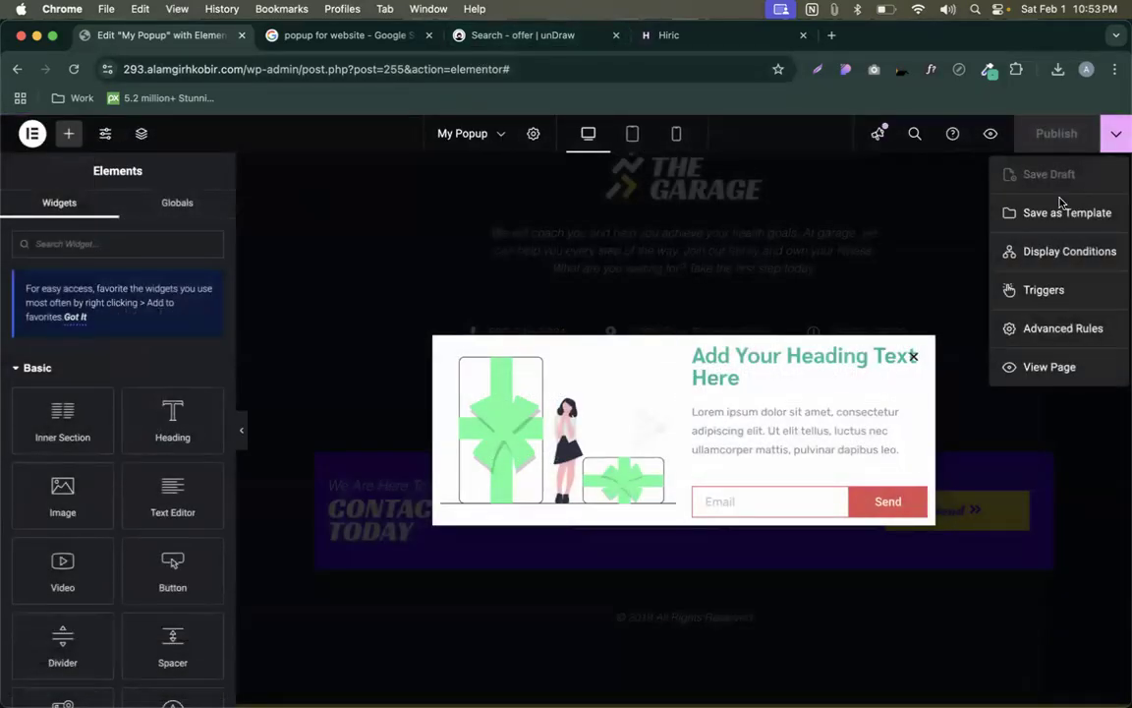
click(1041, 366)
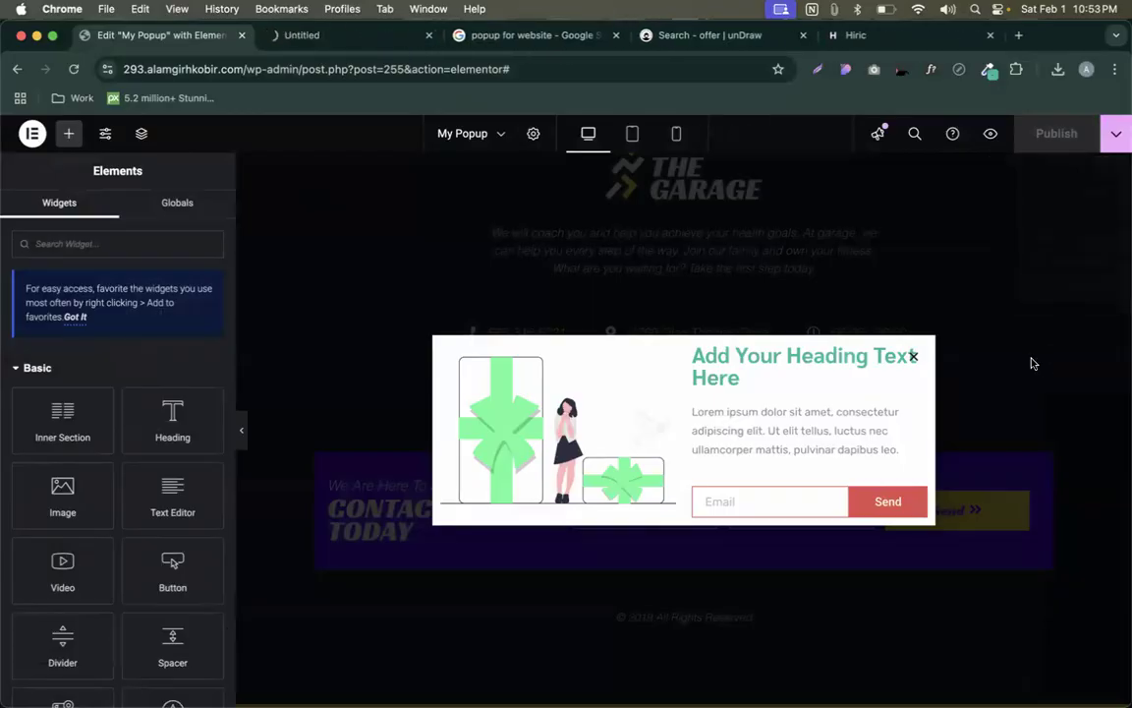
click(330, 37)
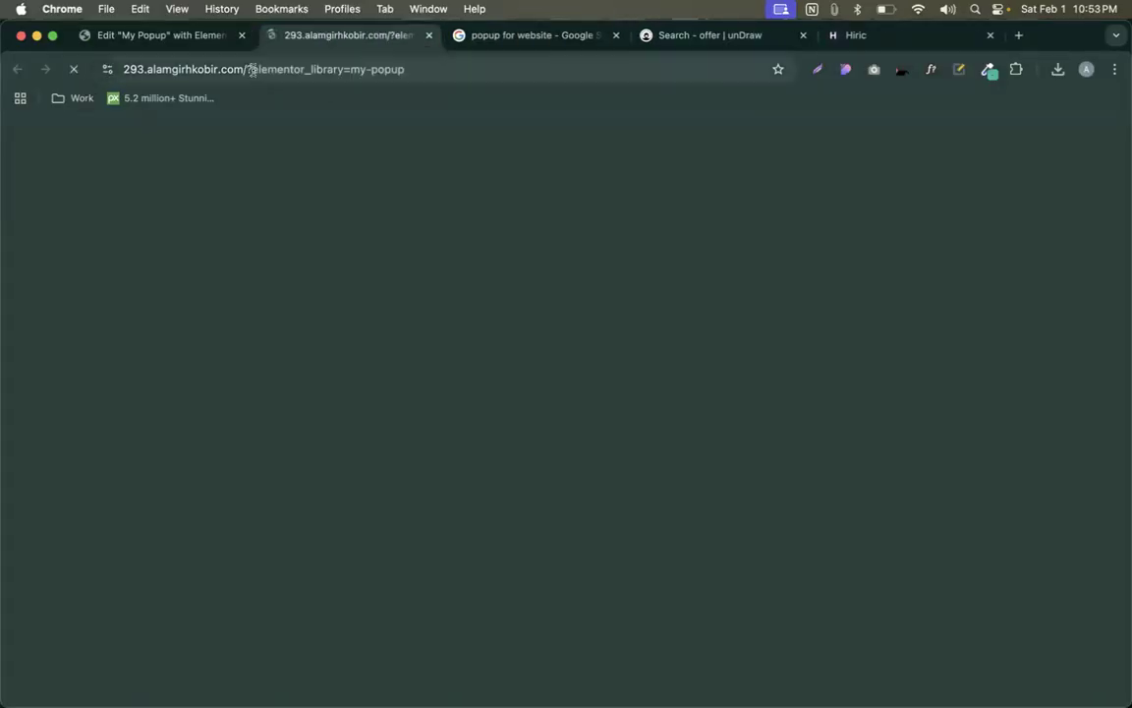
- Strip the ?elementor_library path from the preview address to load the Home page
drag(250, 69, 589, 68)
key(BackSpace)
key(Return)
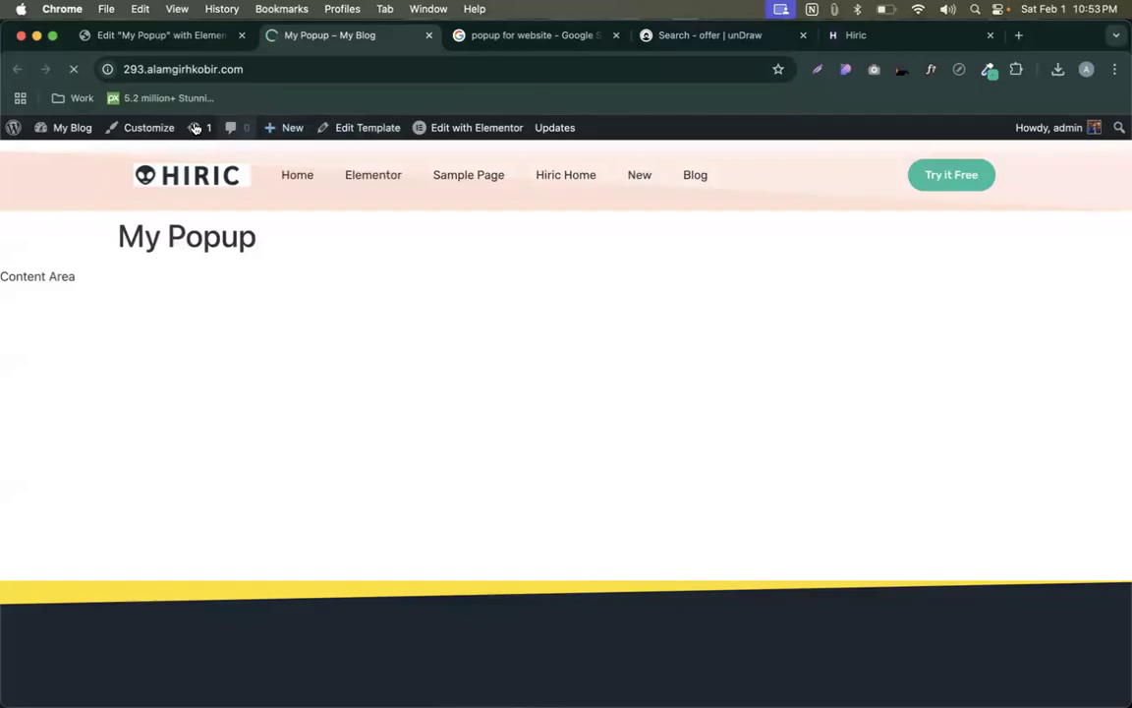
- Scroll through the Home page, then go back to the Edit 'My Popup' tab
scroll(447, 331, down, 15)
scroll(447, 332, up, 15)
scroll(448, 332, down, 20)
scroll(447, 332, up, 20)
scroll(447, 332, up, 3)
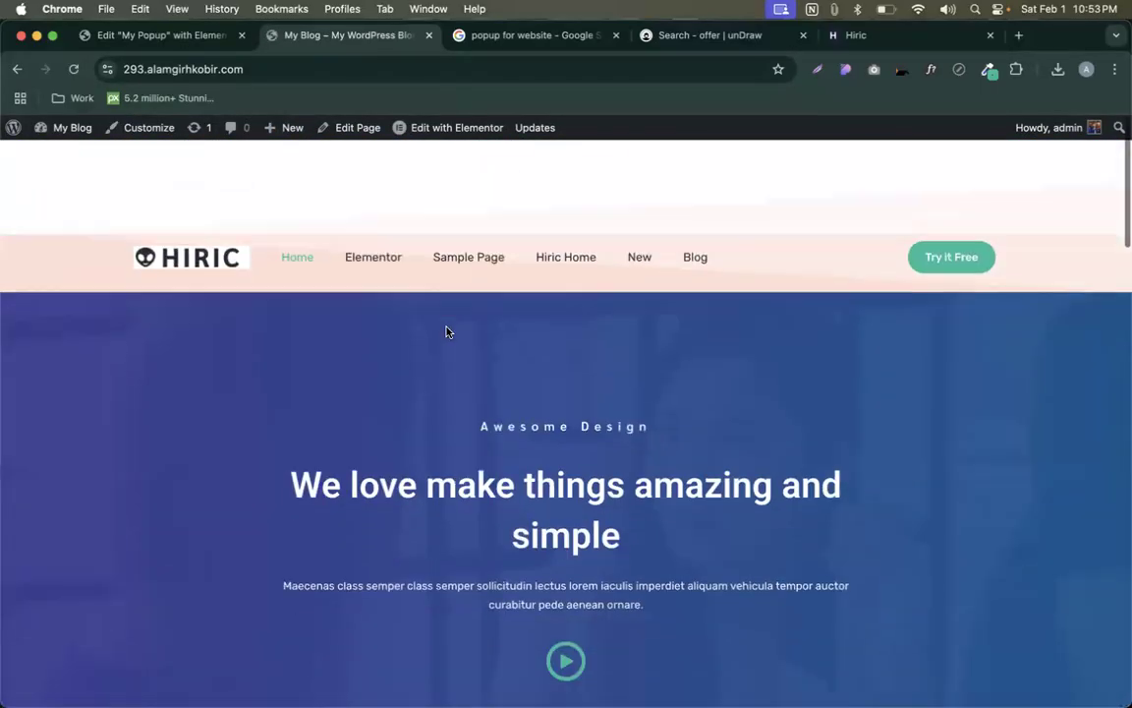
scroll(448, 331, down, 20)
scroll(447, 331, up, 20)
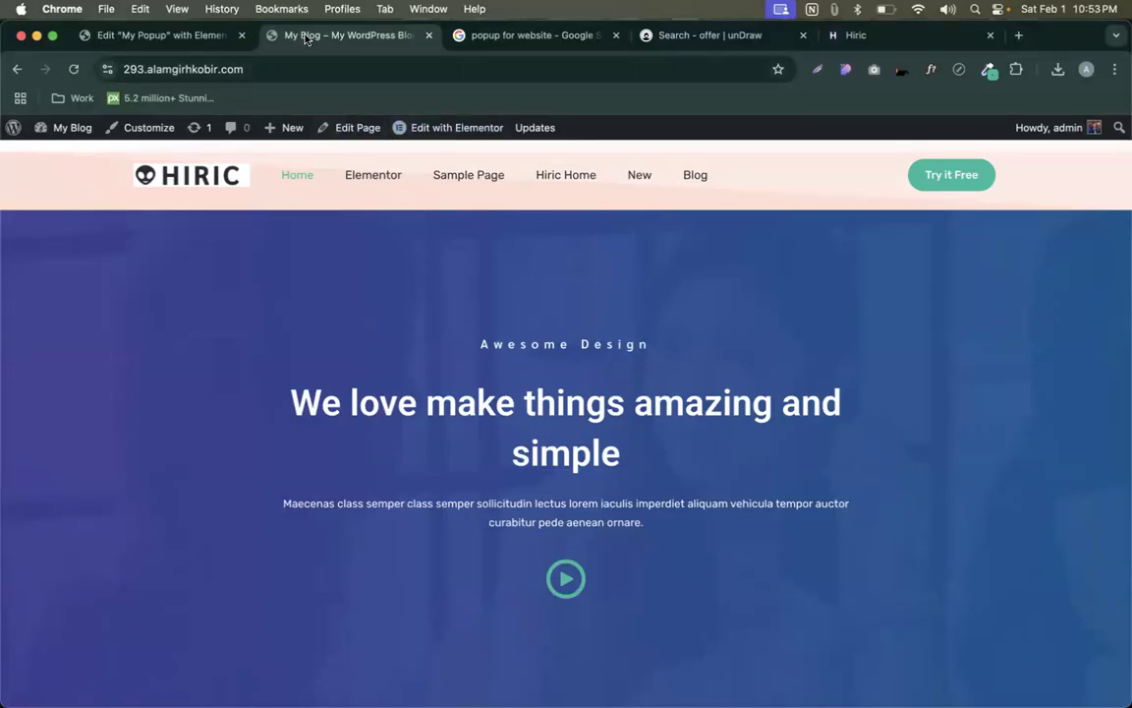
click(178, 37)
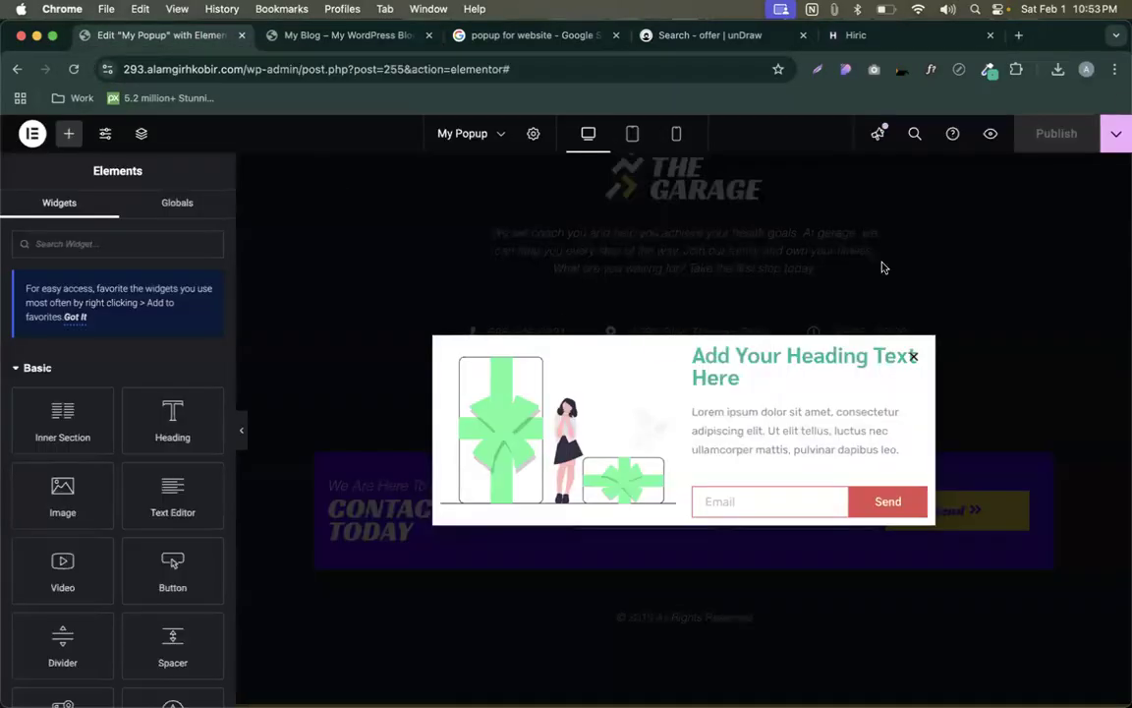
- Enable the On Page Load trigger with 0-second delay, save, and view the My Blog homepage
click(1119, 133)
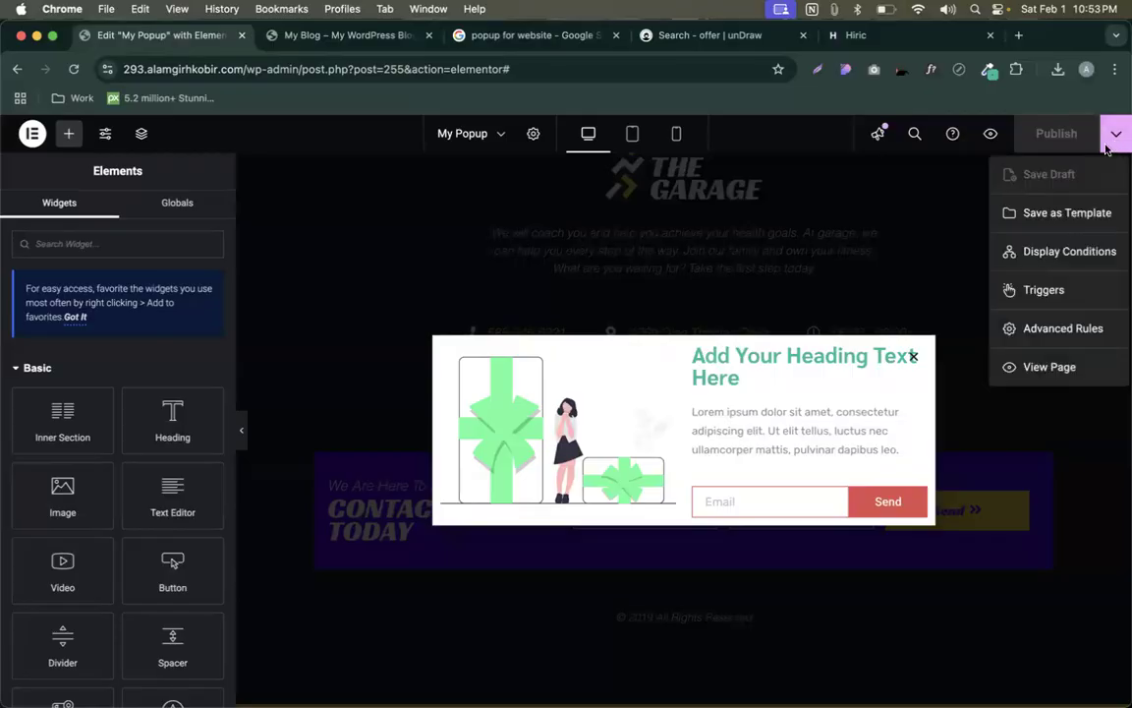
click(983, 252)
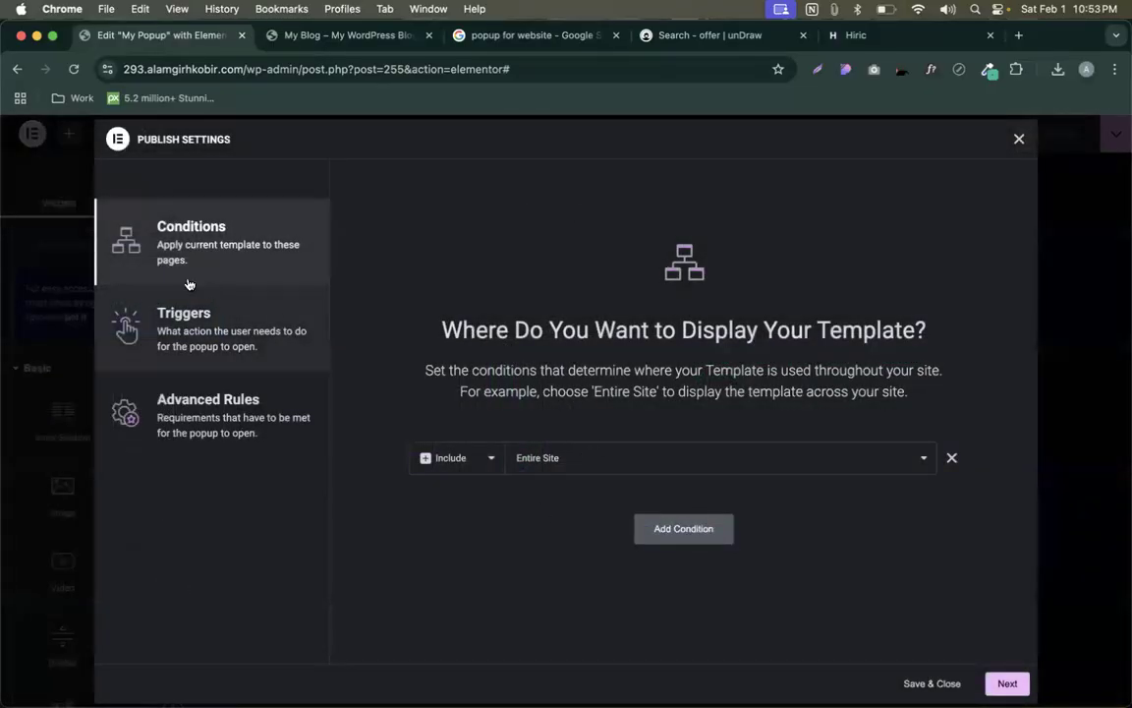
click(185, 337)
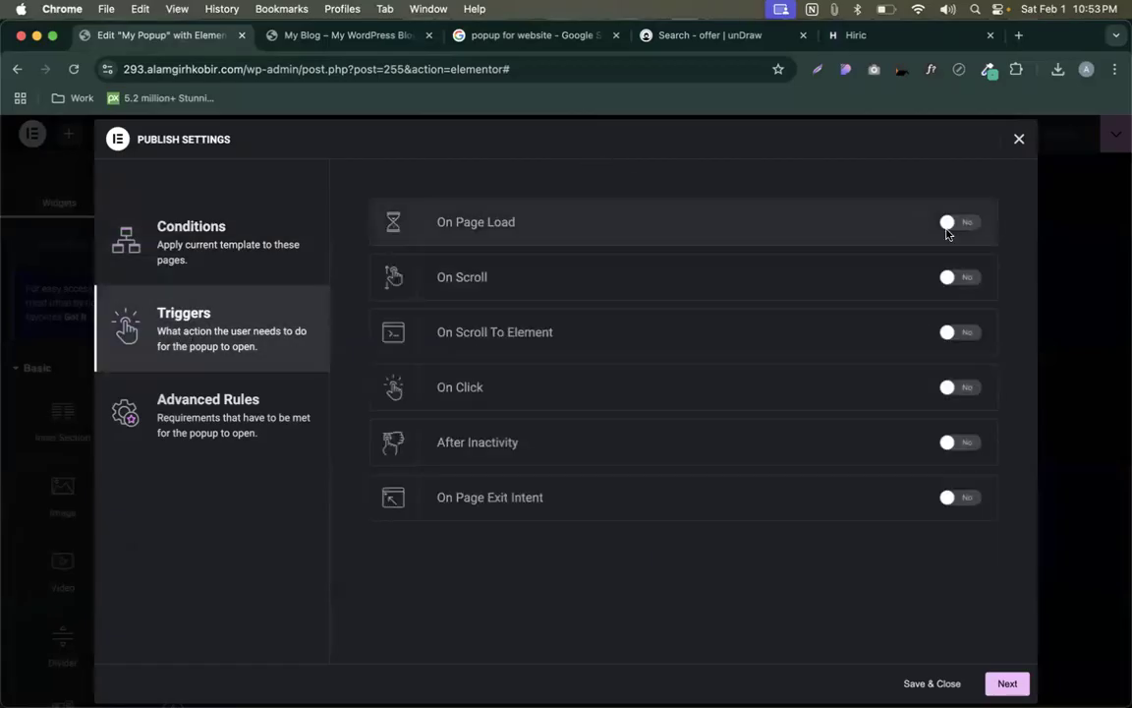
click(976, 224)
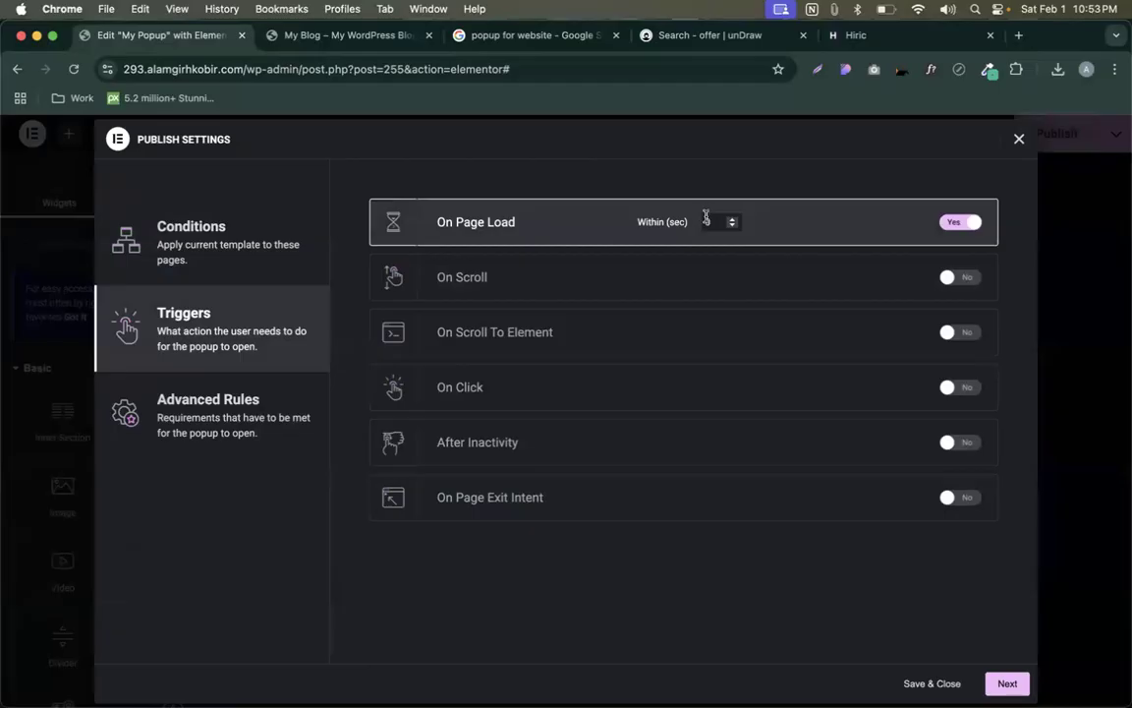
click(946, 683)
click(295, 36)
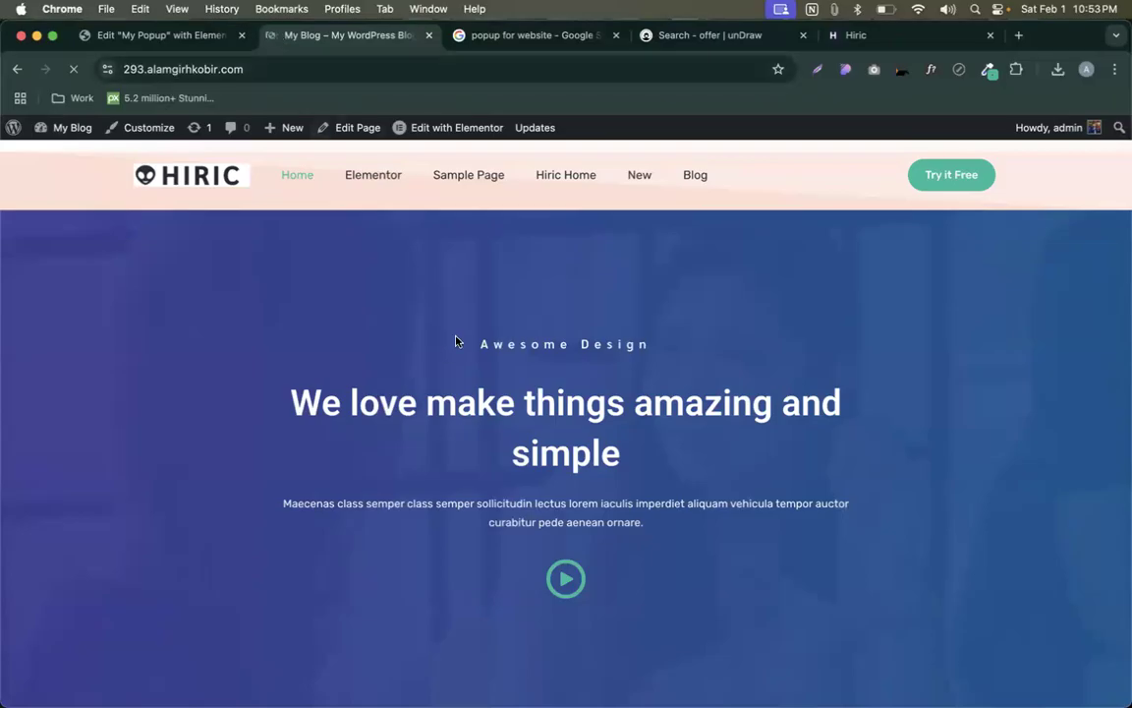
- Reload the Home page, then reopen the popup's Triggers, review On Page Load, and save
click(258, 68)
key(Return)
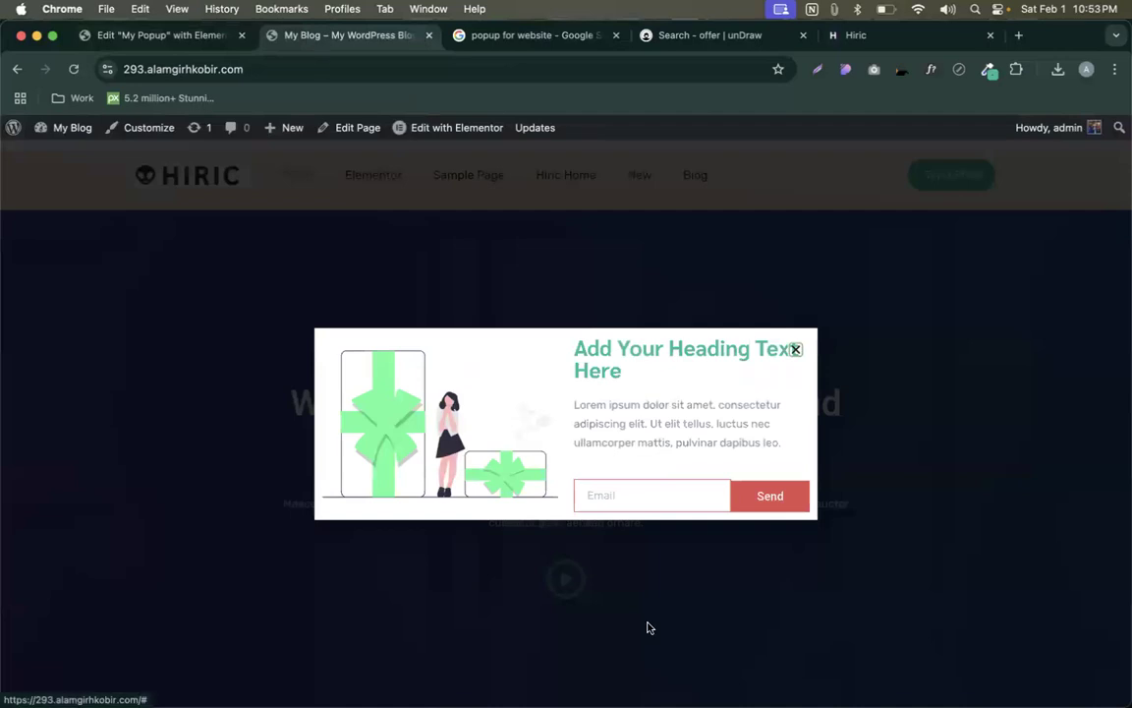
click(88, 44)
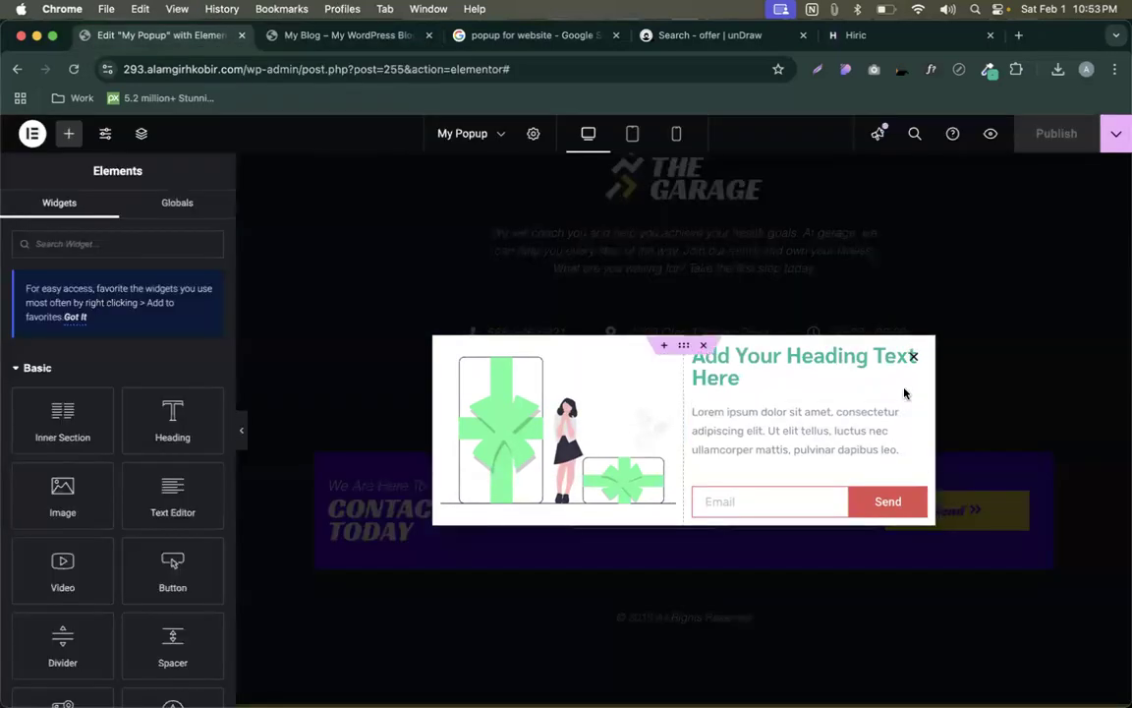
click(1117, 138)
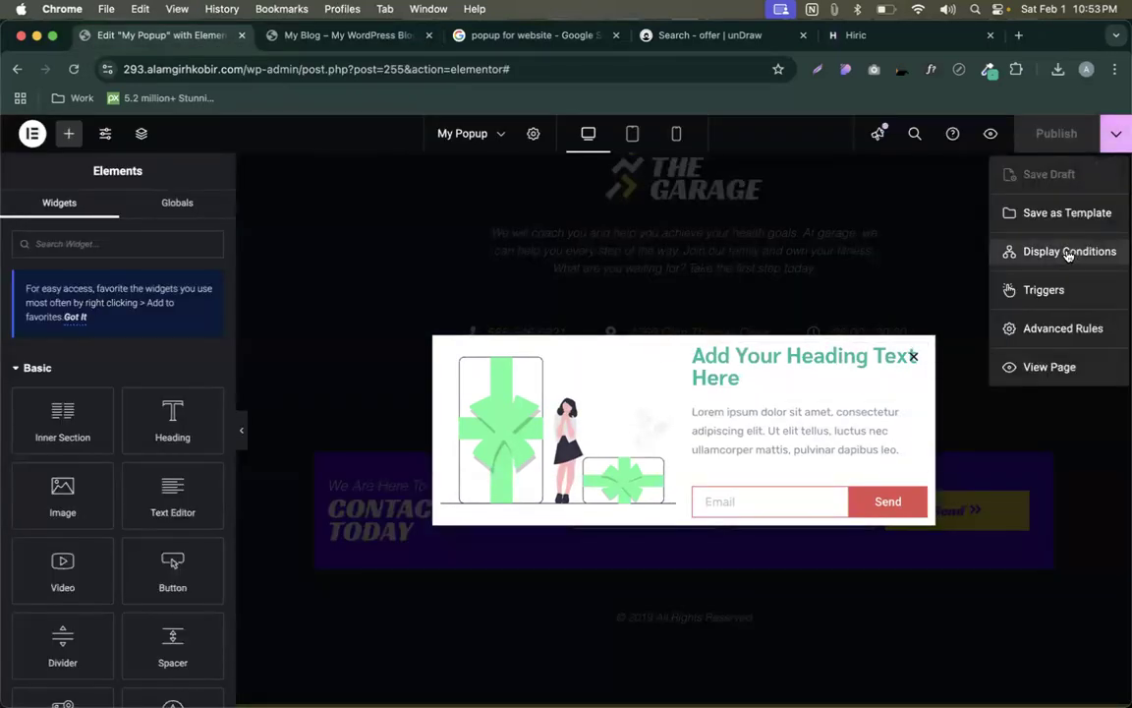
click(1068, 250)
click(341, 323)
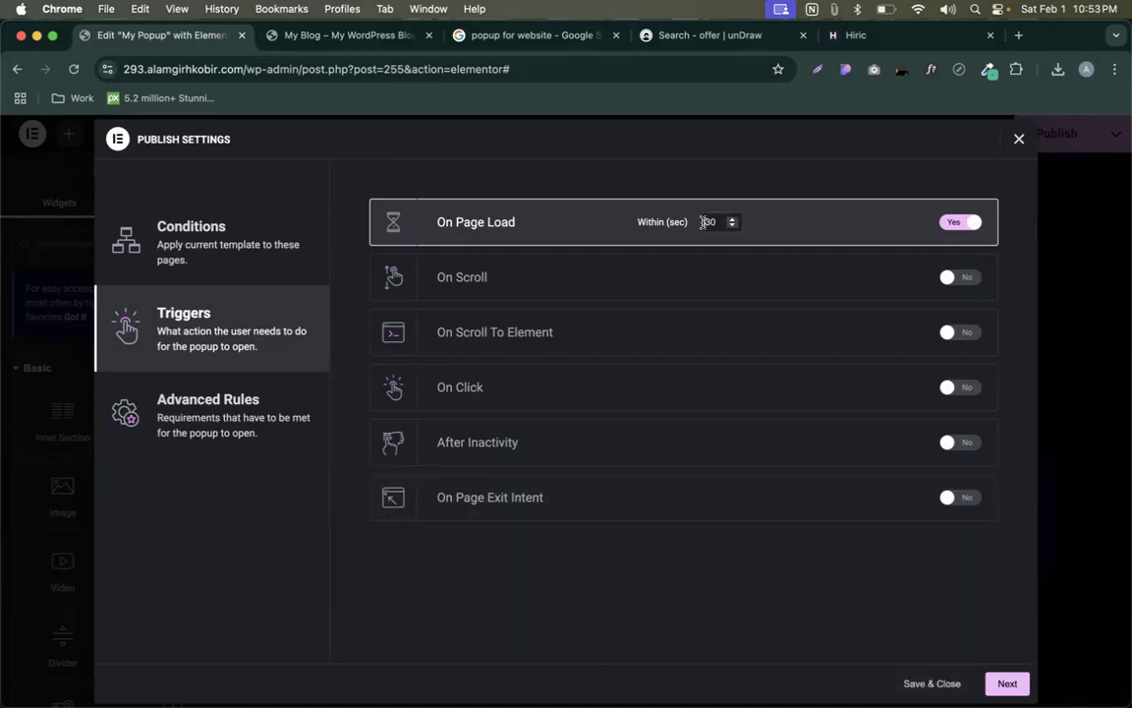
click(946, 683)
- Reload the My Blog homepage so the popup appears on page load
click(342, 35)
click(200, 35)
click(274, 37)
key(super+r)
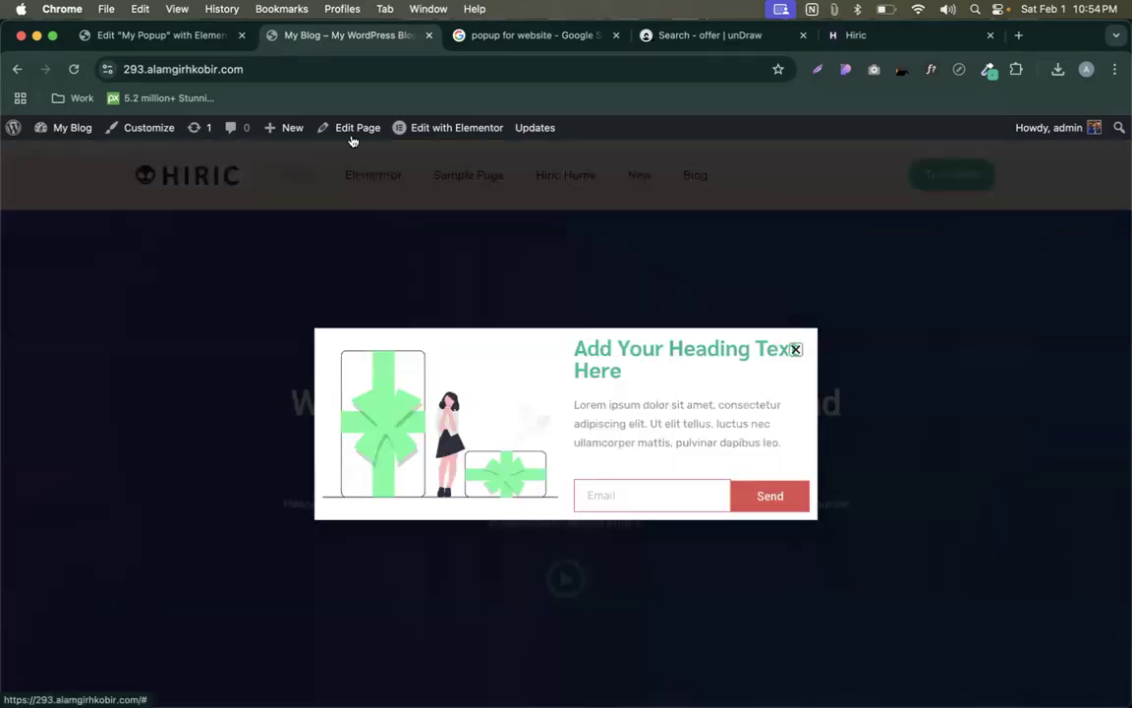
- Turn off On Page Load and turn on the On Scroll trigger with direction Down
click(169, 36)
click(1116, 133)
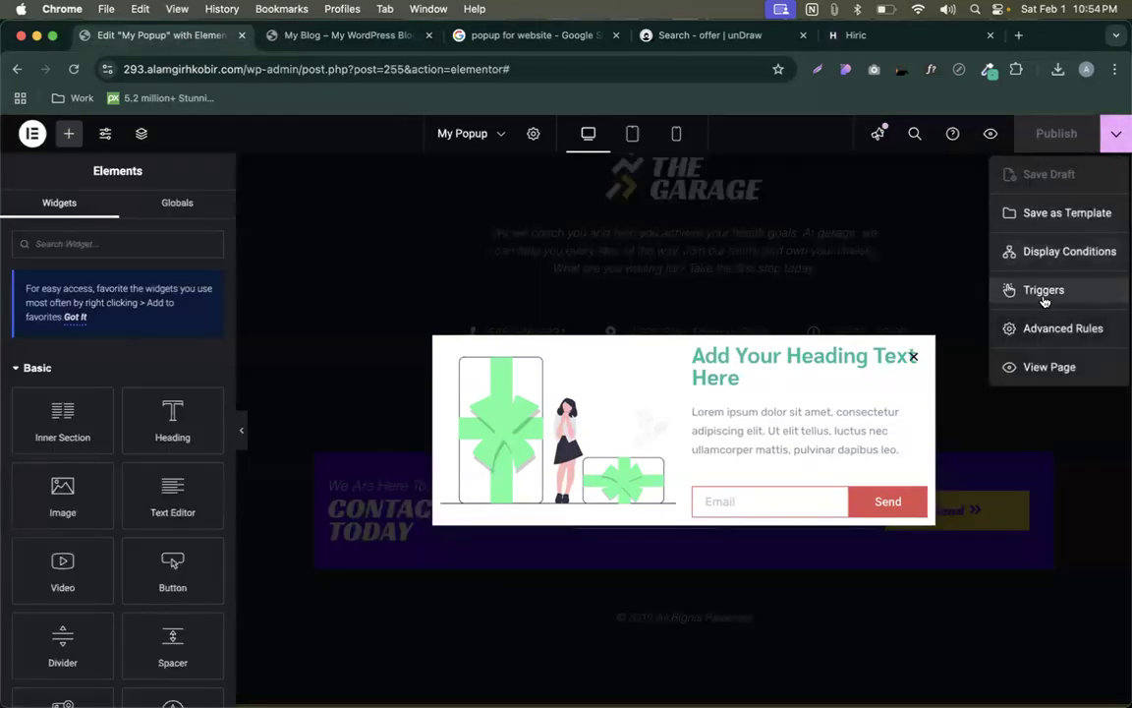
click(930, 246)
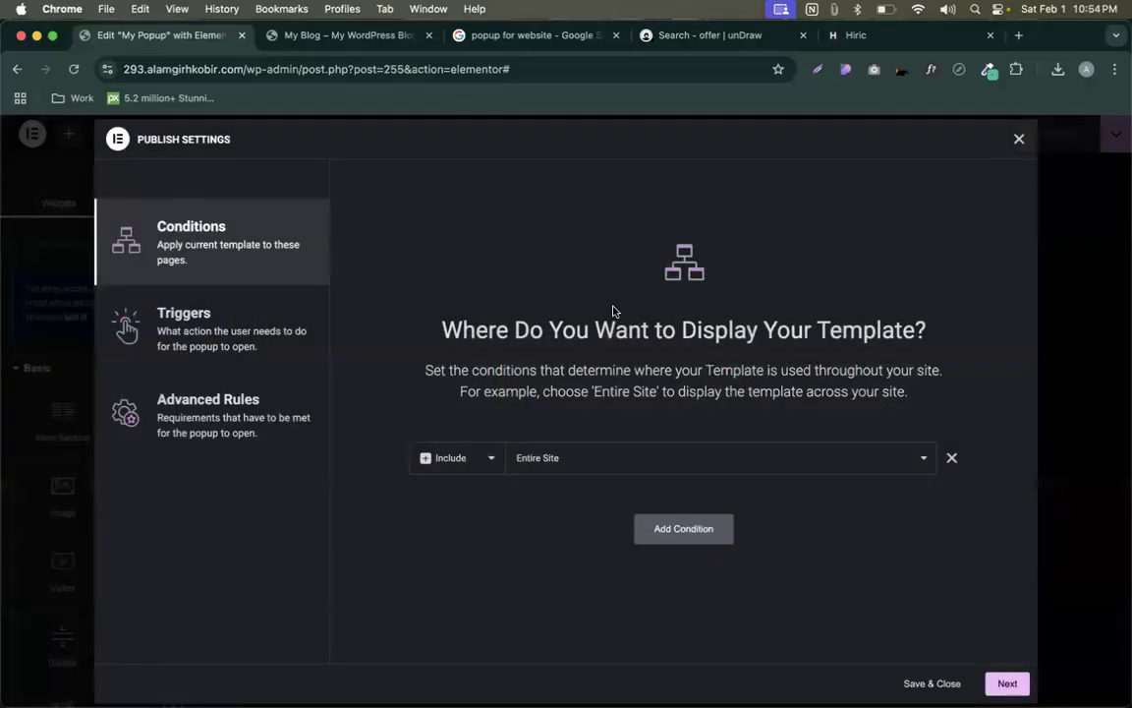
click(193, 328)
click(955, 223)
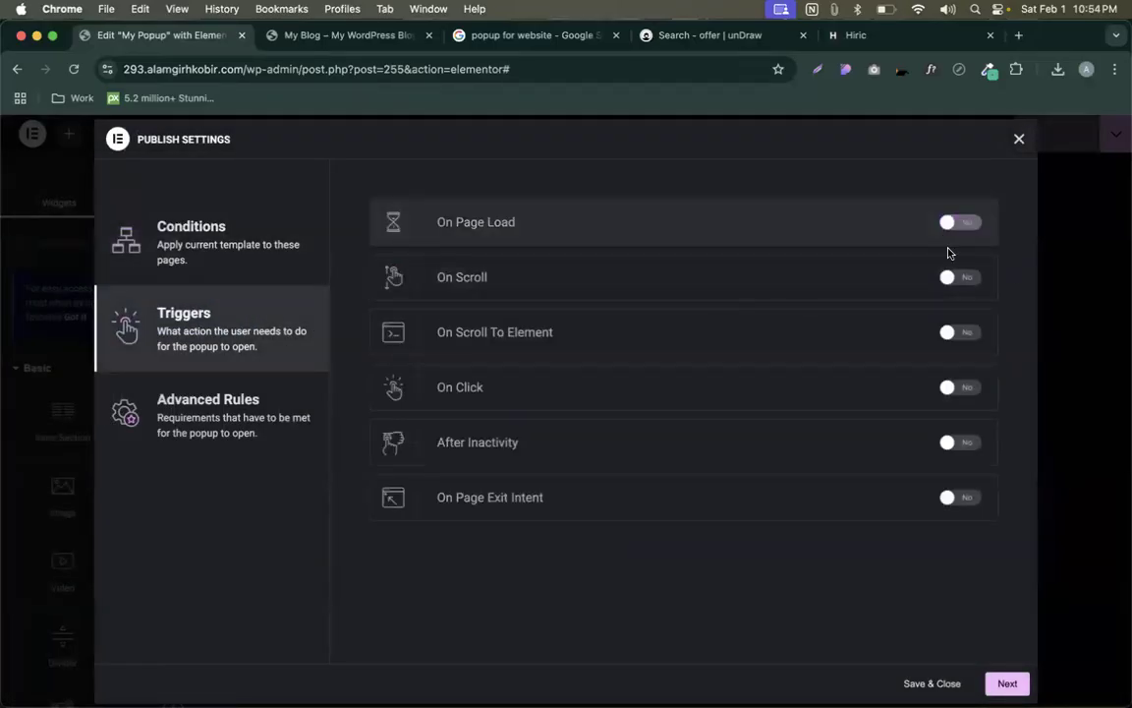
click(956, 276)
click(687, 277)
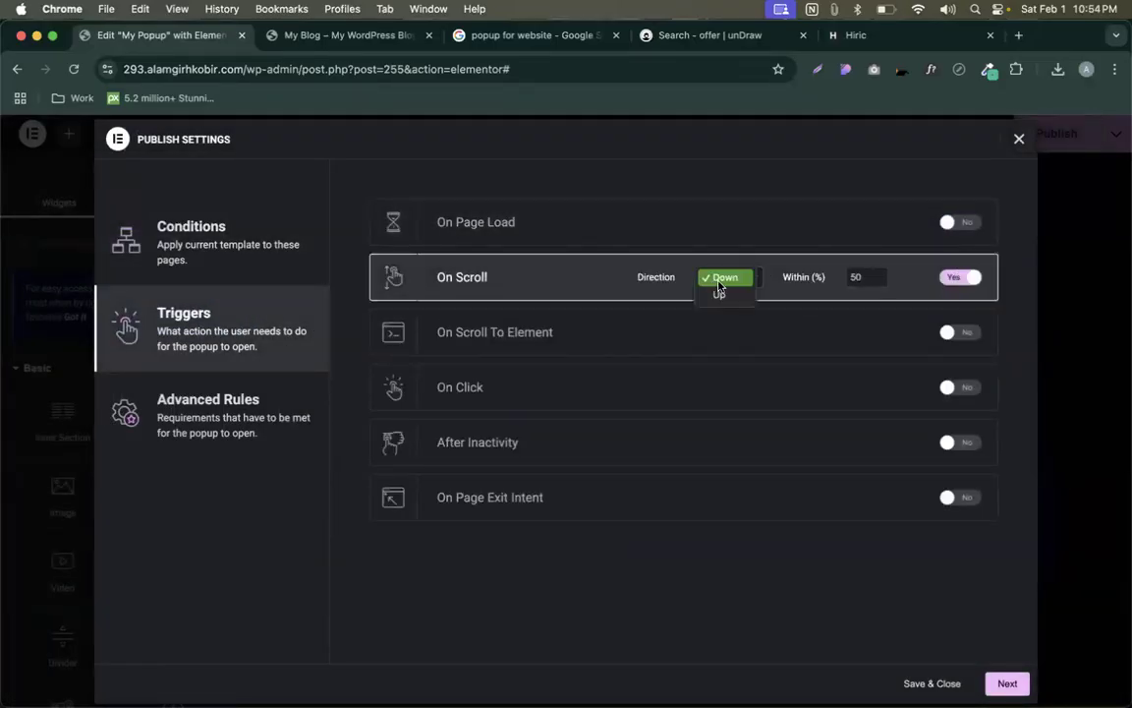
click(729, 281)
- Save the On Scroll trigger at 50% down
click(334, 38)
scroll(396, 249, down, 15)
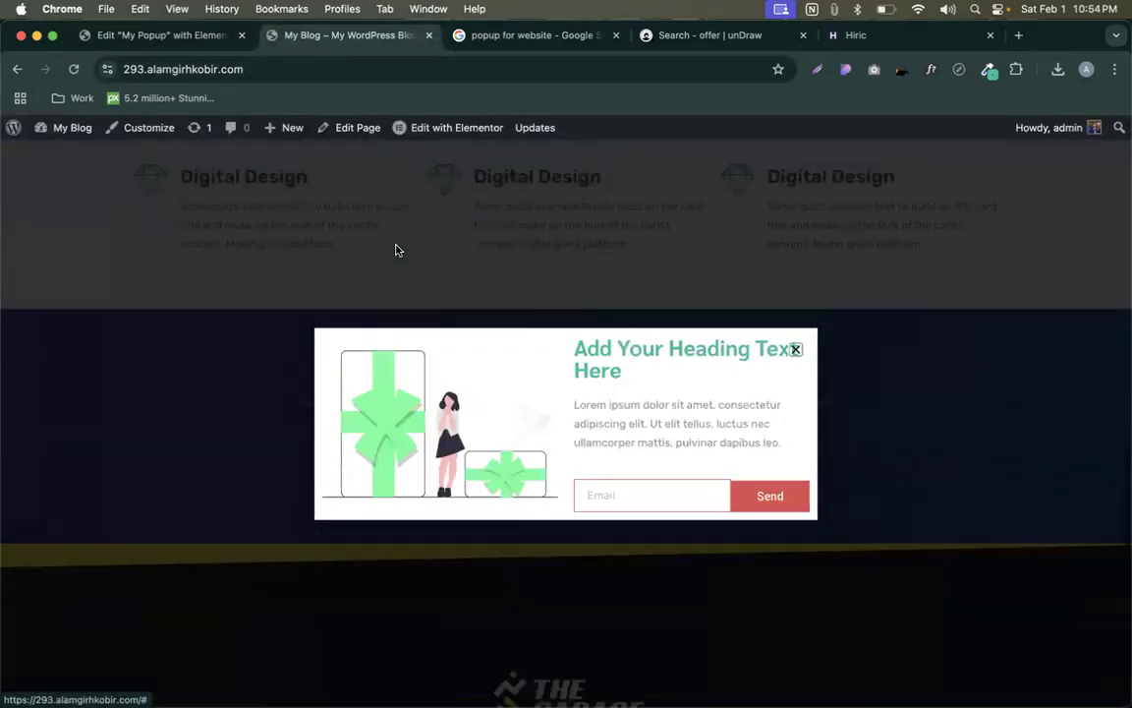
click(148, 35)
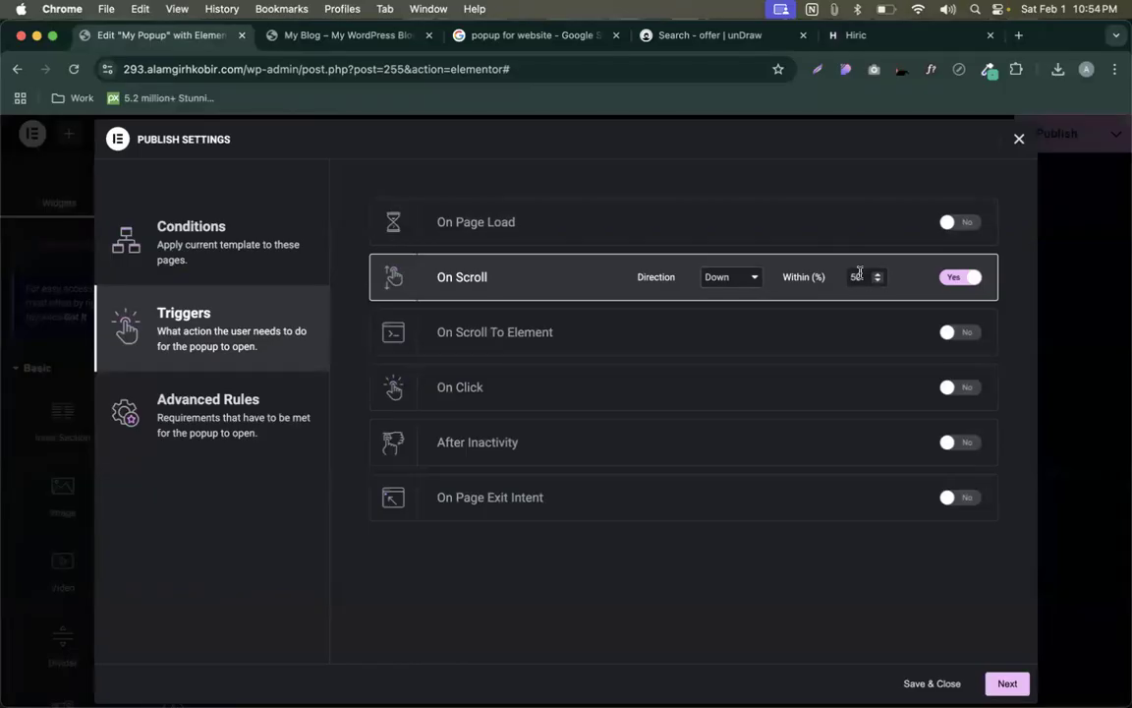
click(932, 680)
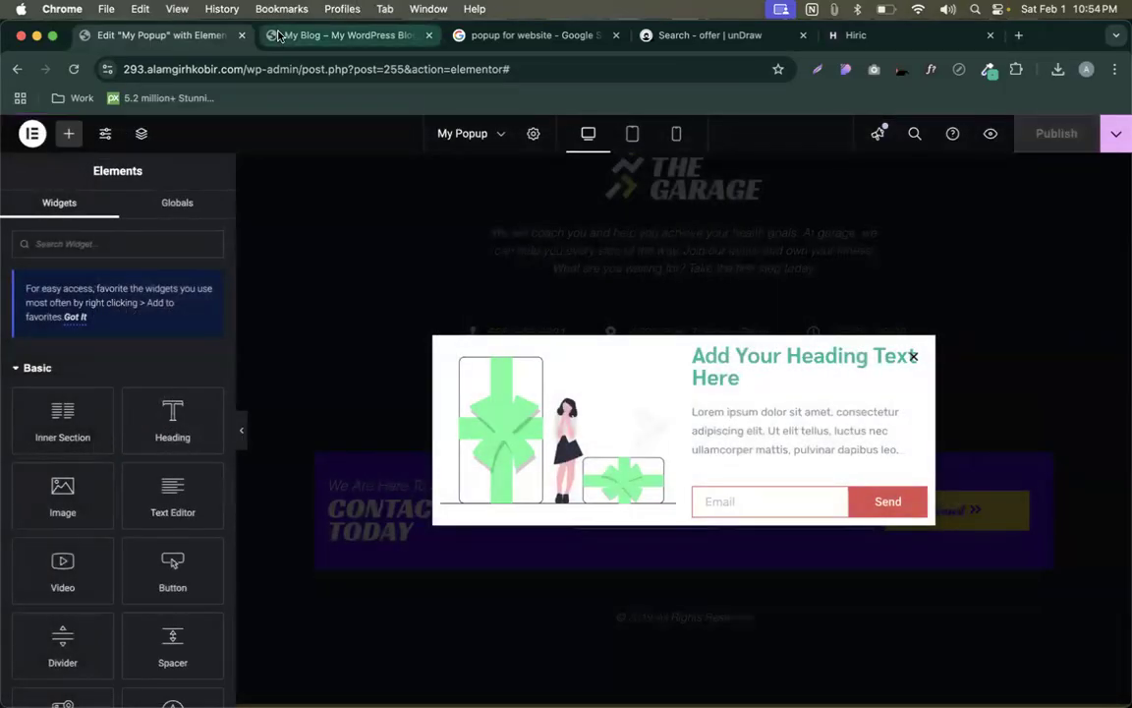
- Reload the Home page, close the popup that appears, and reload again
click(334, 35)
click(73, 69)
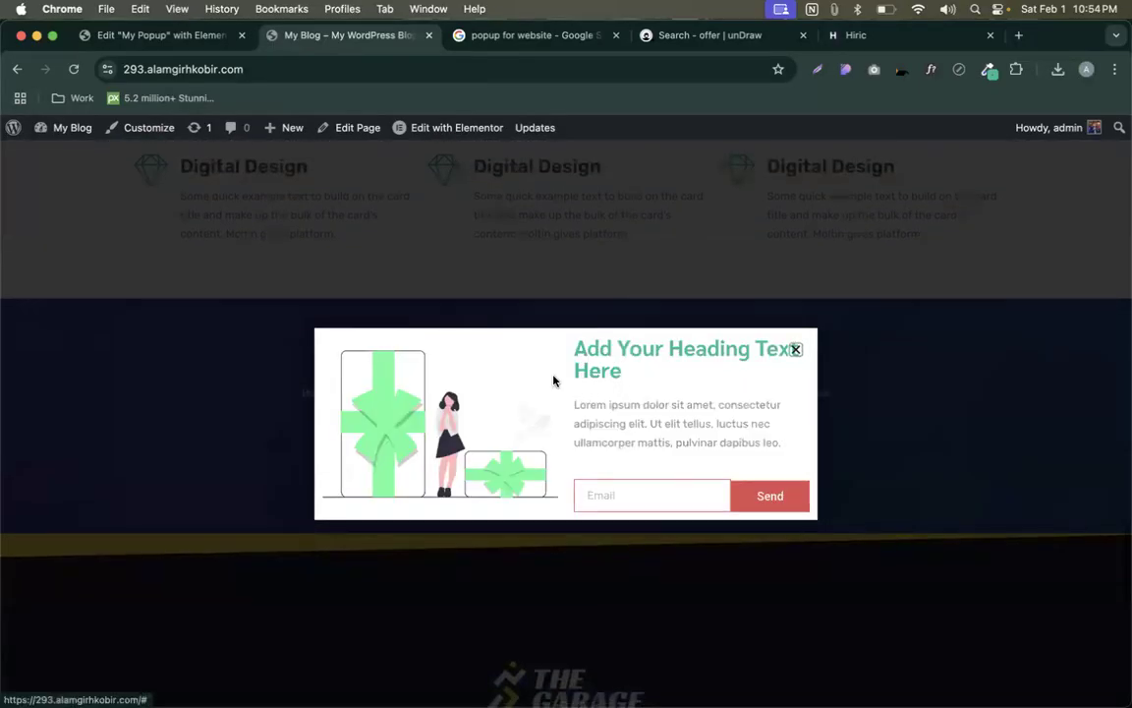
click(795, 350)
click(325, 77)
key(Return)
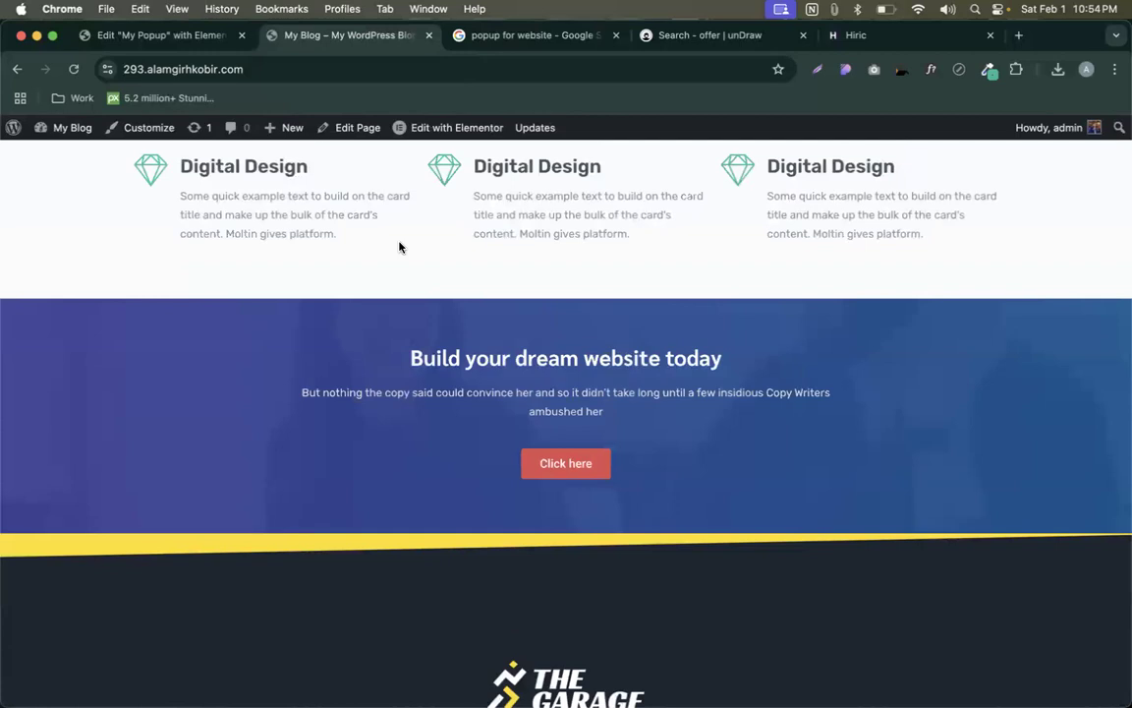
right_click(400, 247)
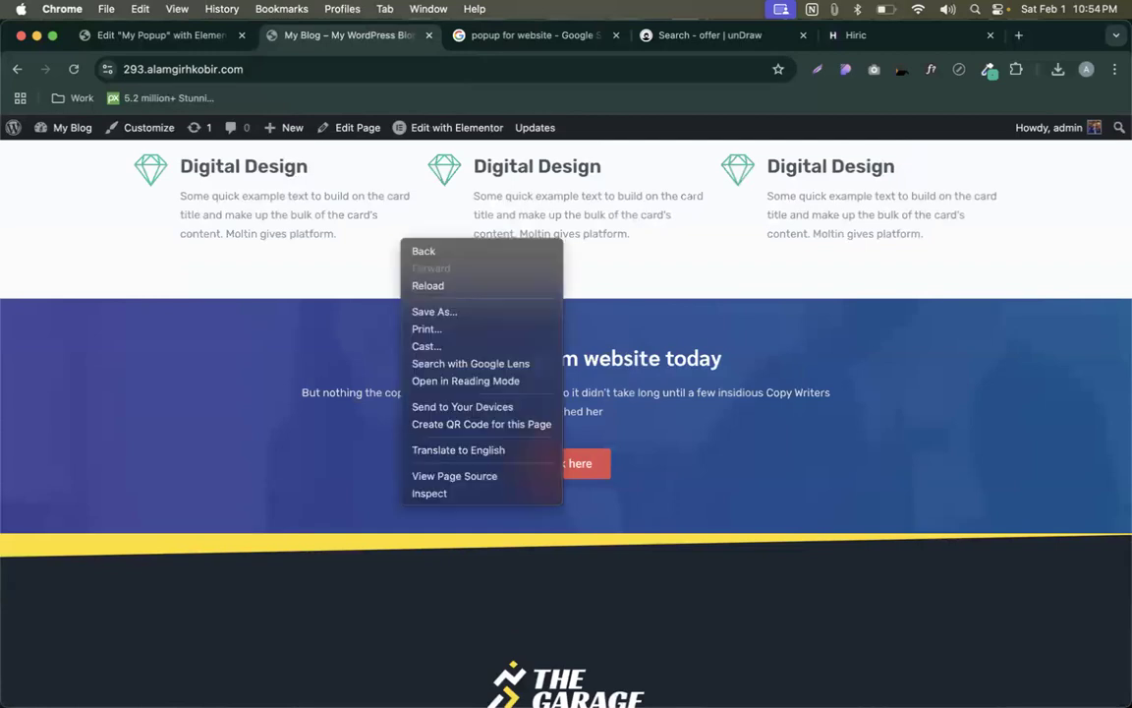
click(427, 285)
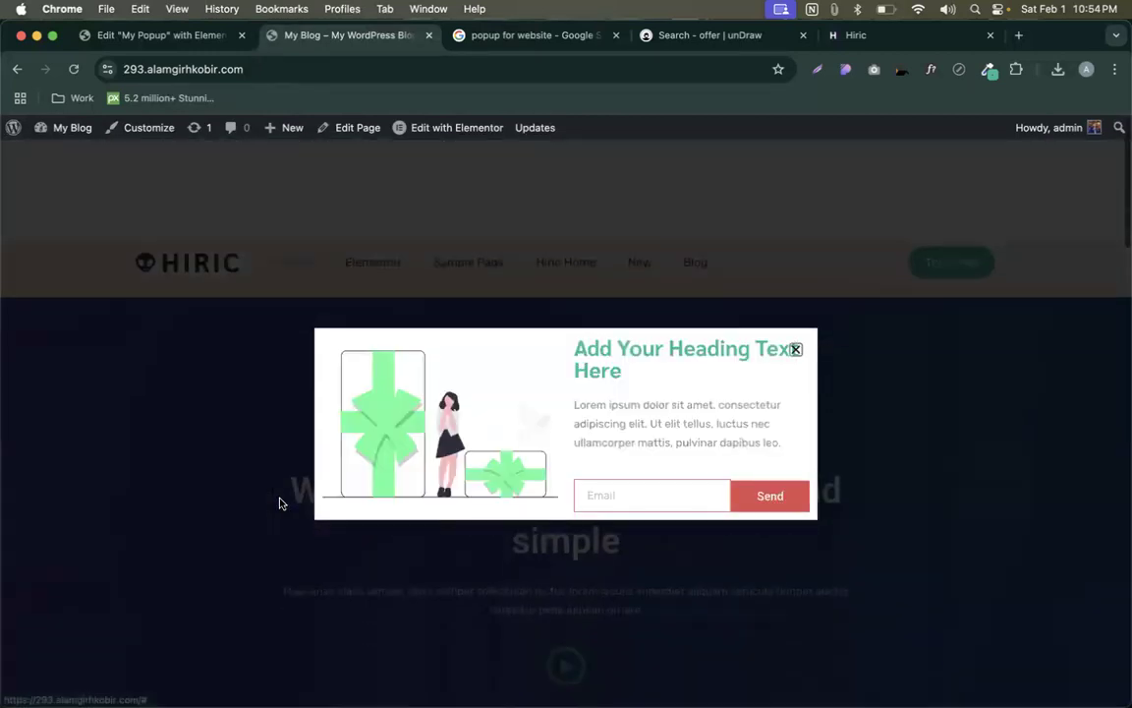
- Close the popup, reload the Home page, and scroll down until the popup appears
click(794, 351)
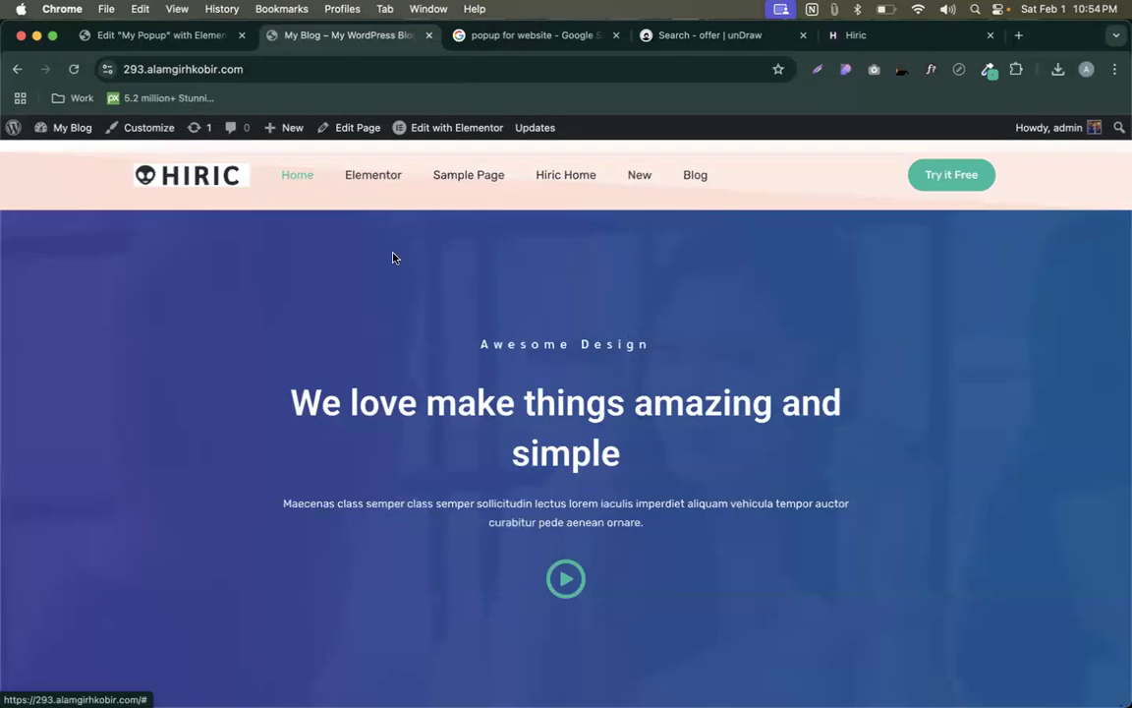
click(279, 68)
key(Return)
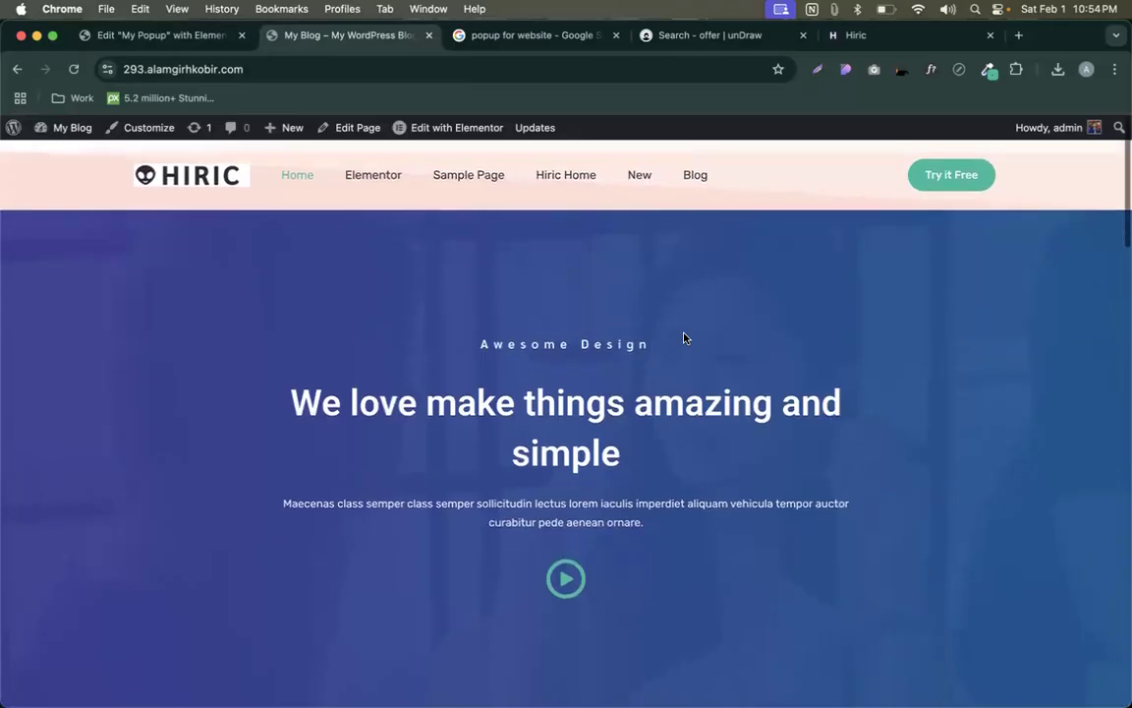
scroll(698, 345, down, 10)
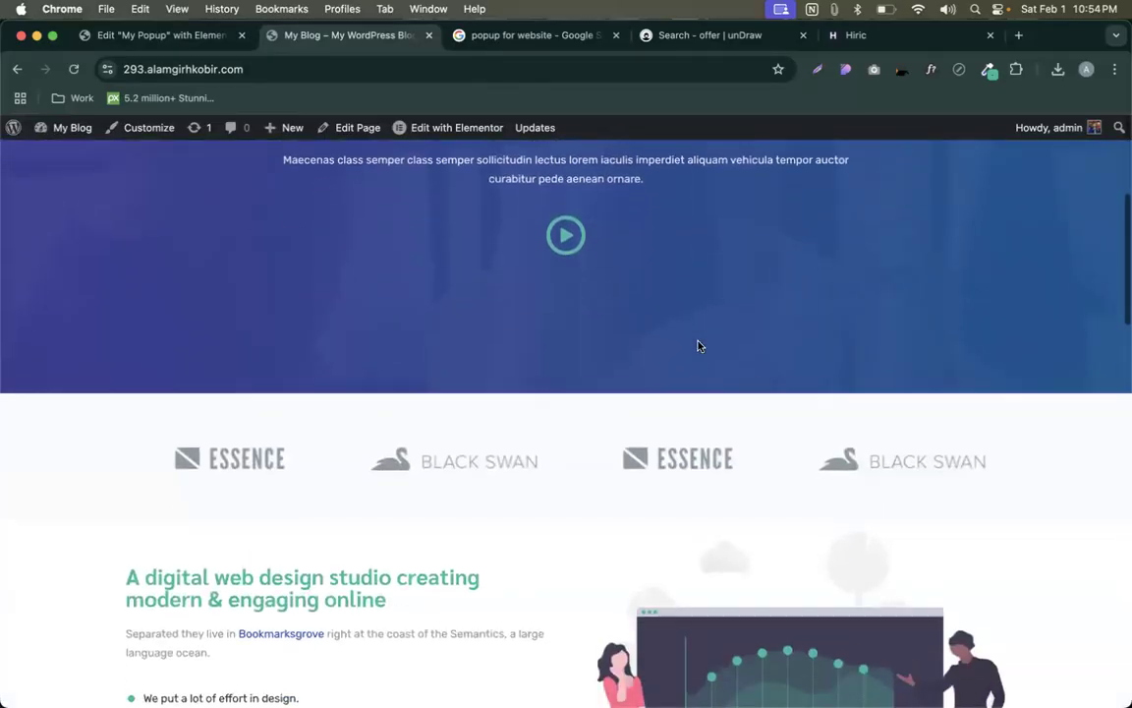
scroll(698, 345, down, 5)
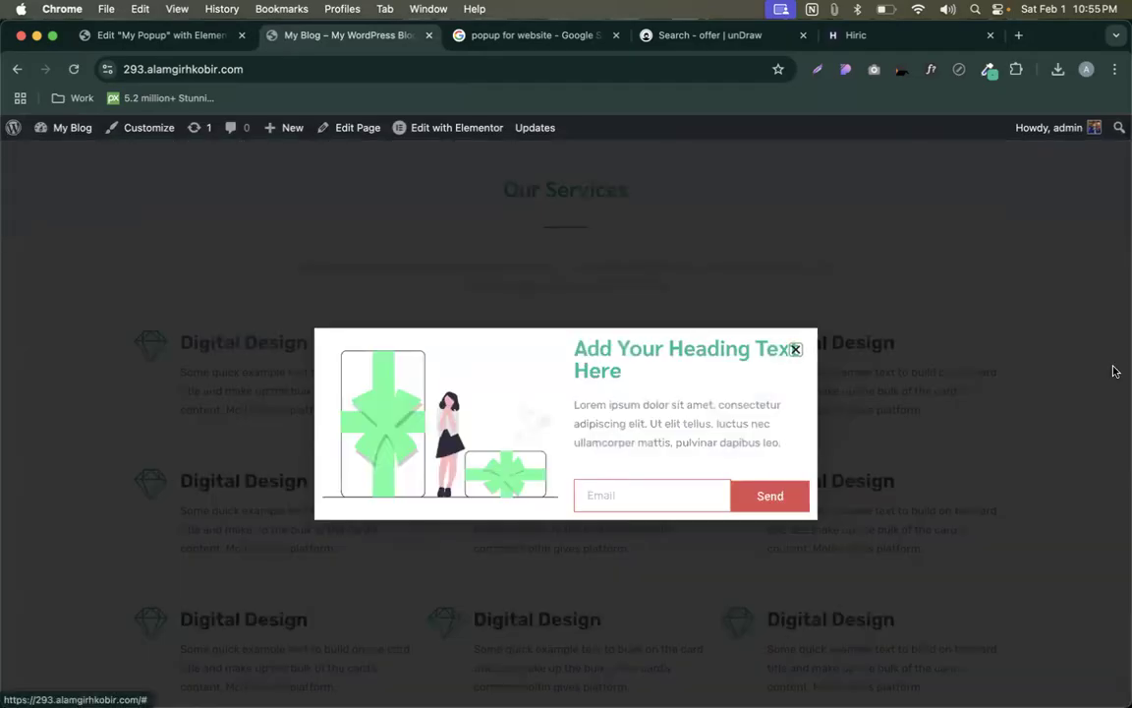
- In the popup's Display Conditions Triggers, switch On Scroll to No
click(142, 37)
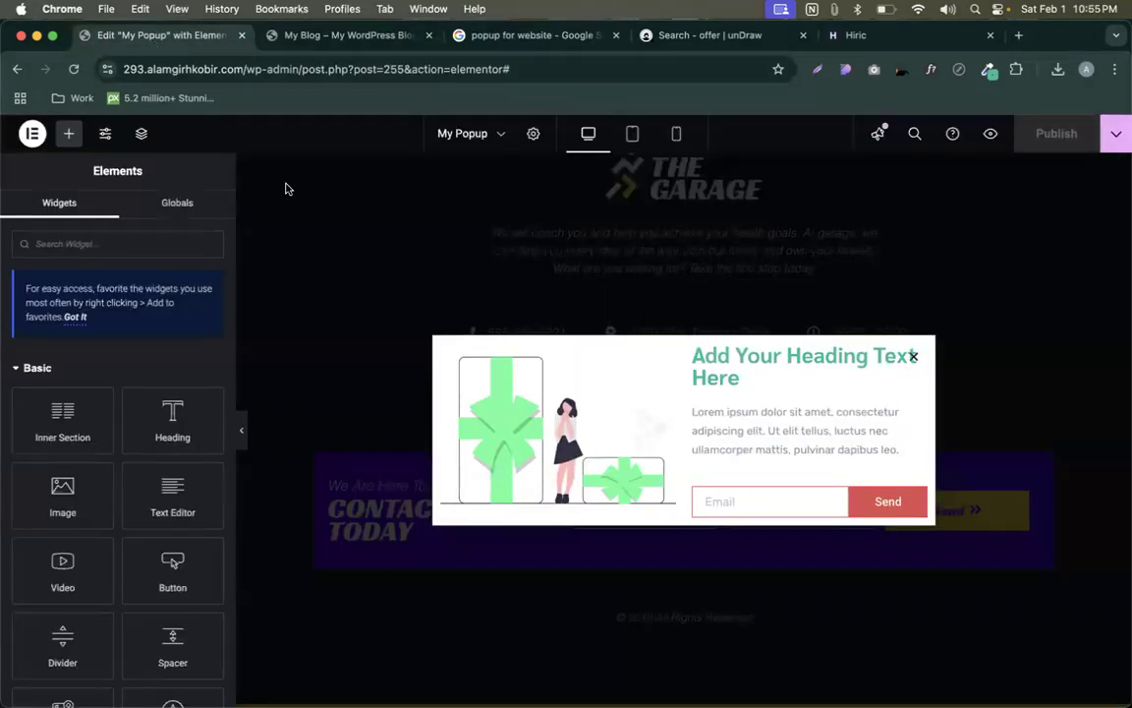
click(1114, 137)
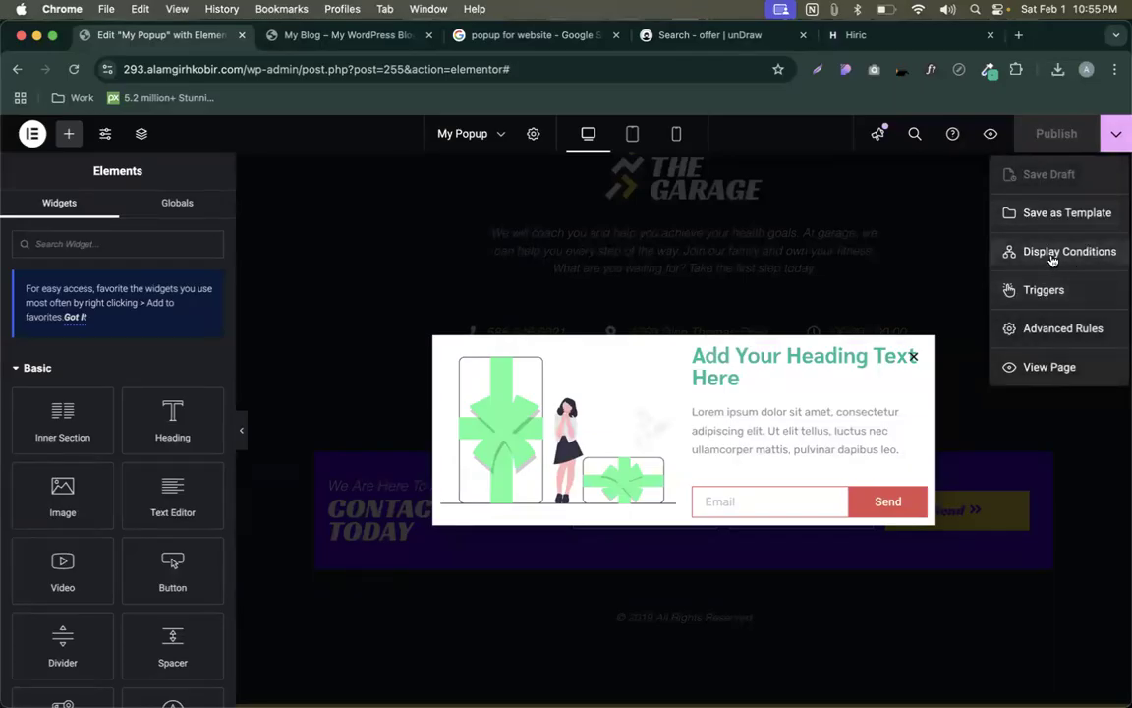
click(1019, 254)
click(211, 364)
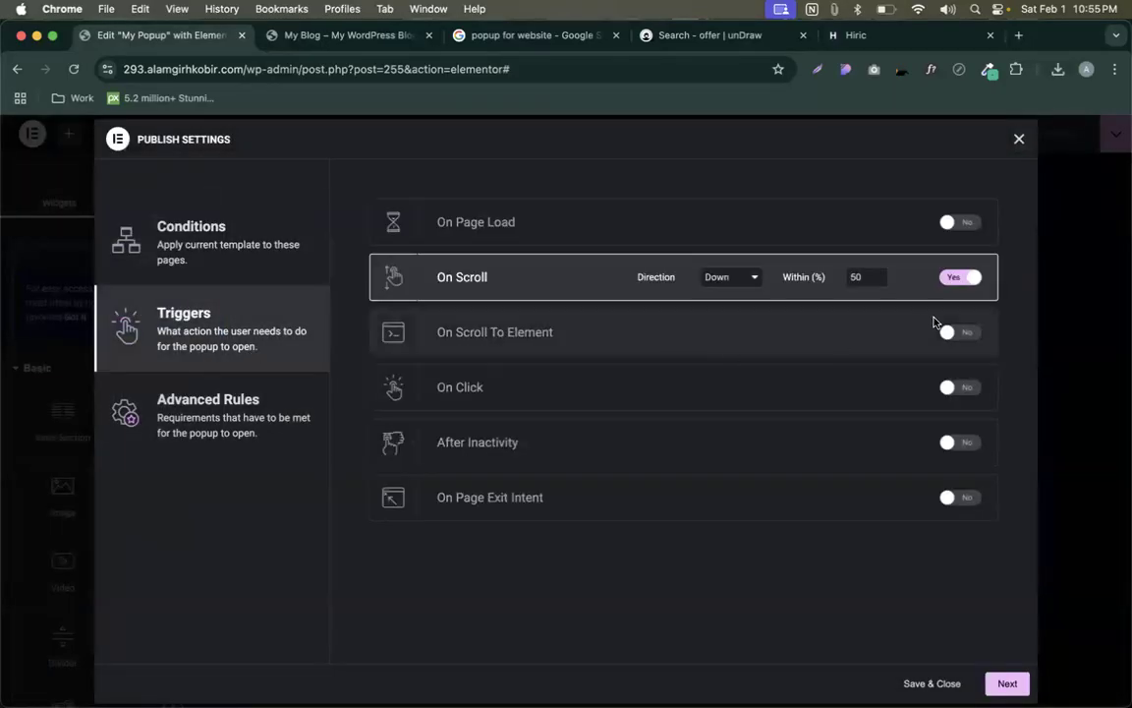
click(958, 277)
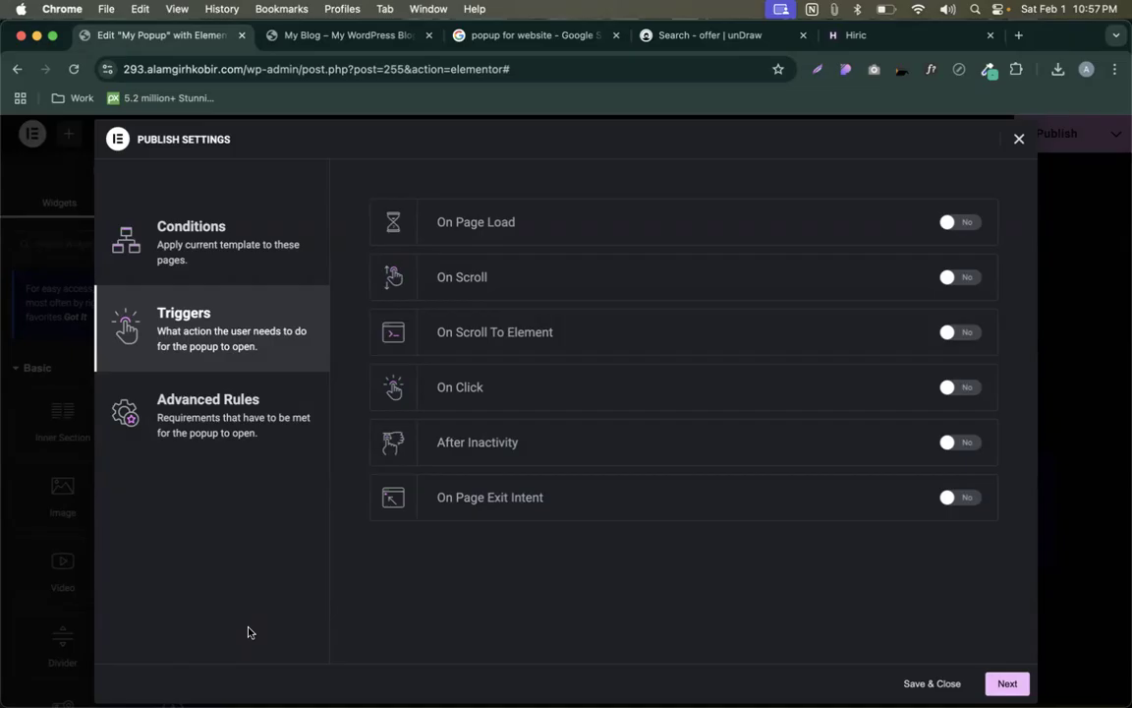
- Switch the On Scroll To Element trigger to Yes
click(970, 334)
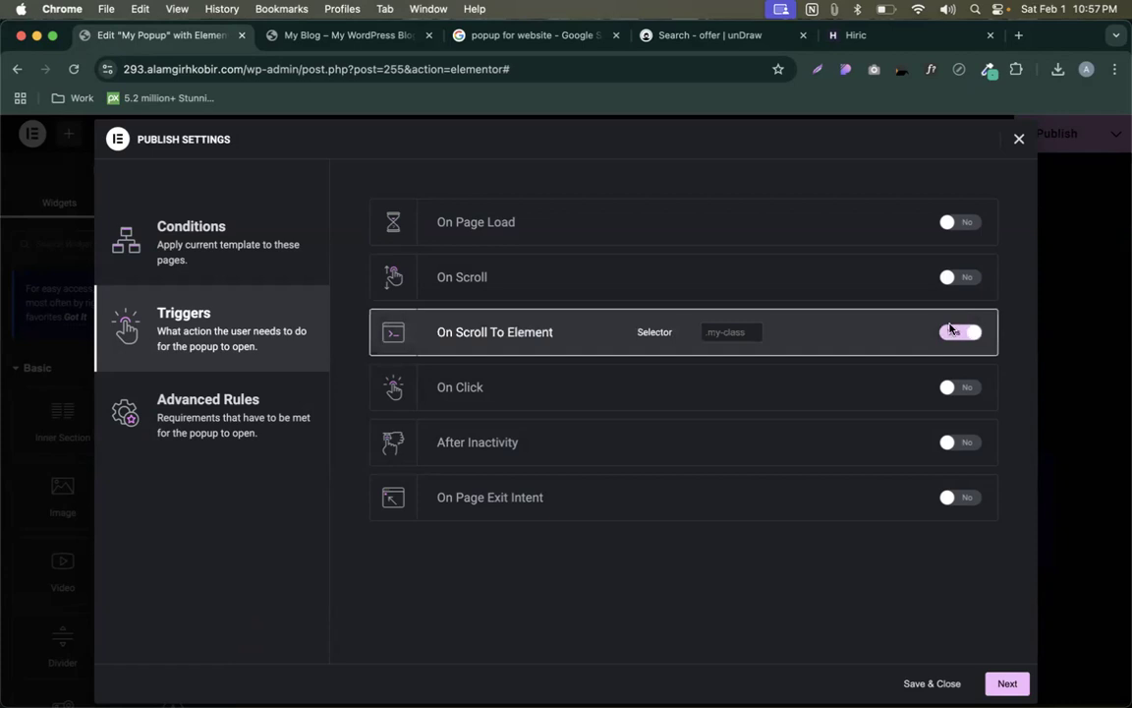
click(334, 35)
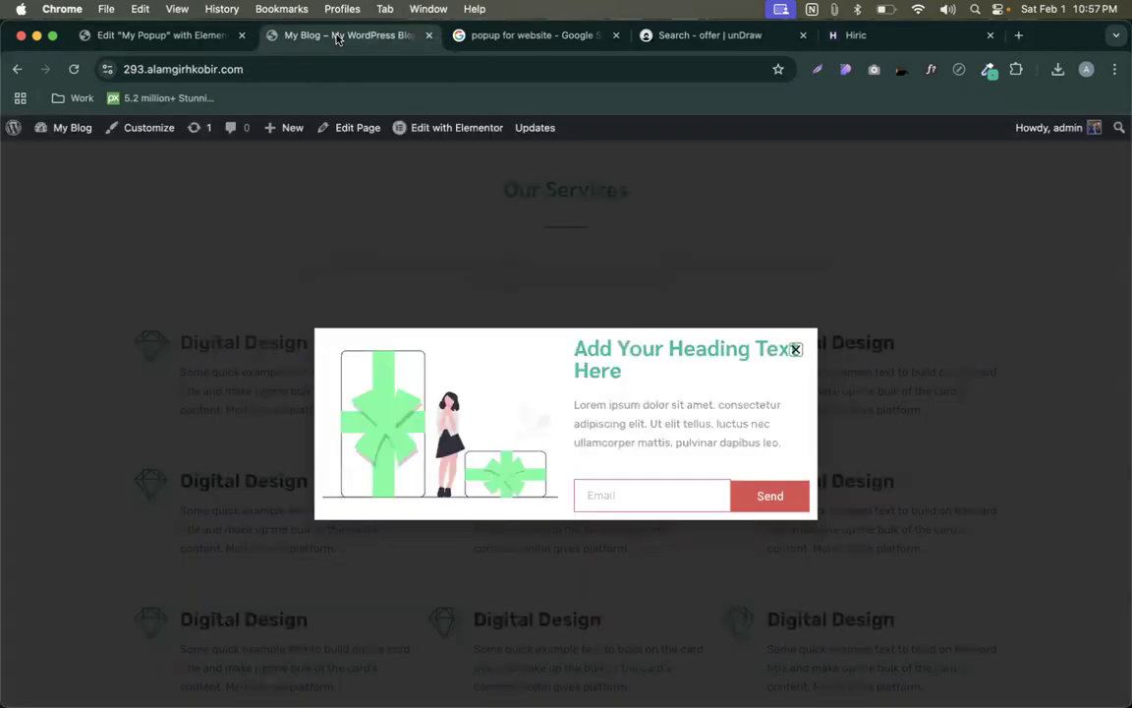
click(192, 34)
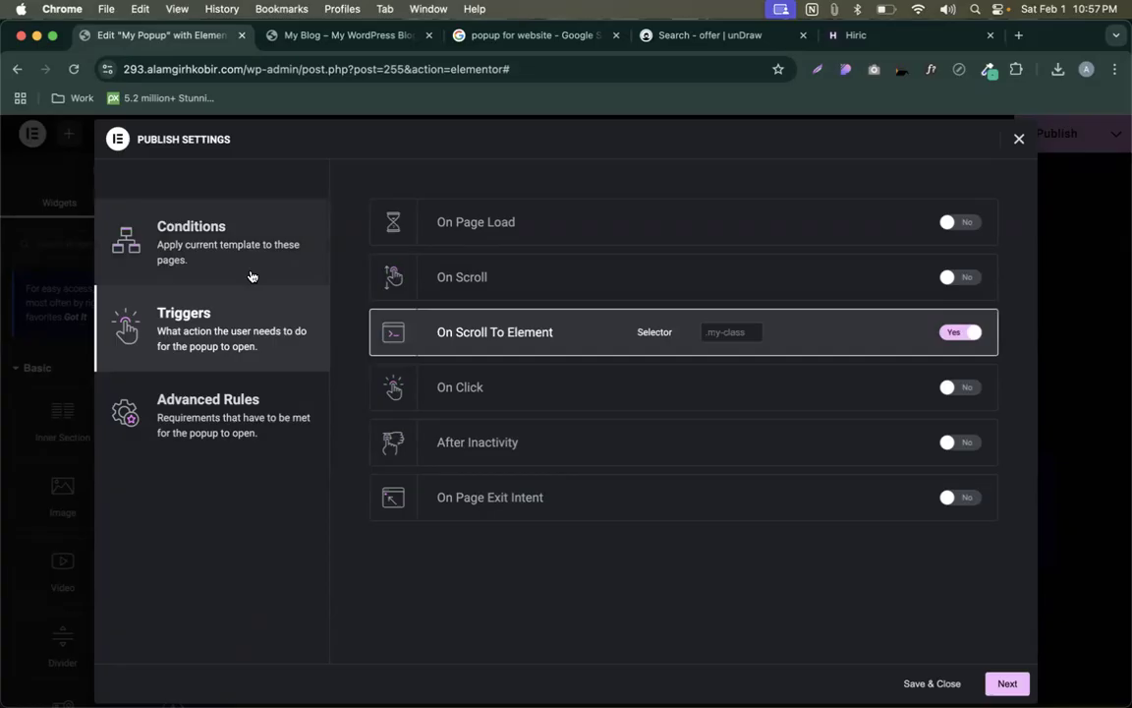
- Set the display condition to Include > Singular > Pages > Home, then view the live blog
click(233, 244)
click(570, 458)
click(558, 493)
click(796, 462)
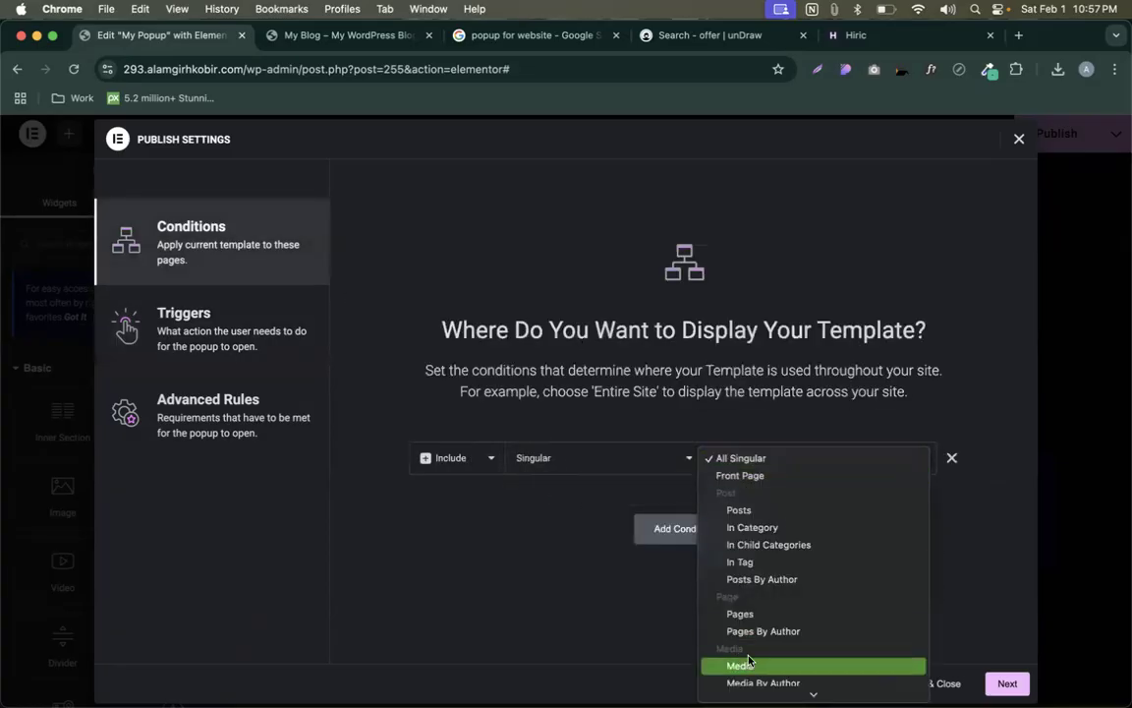
click(737, 613)
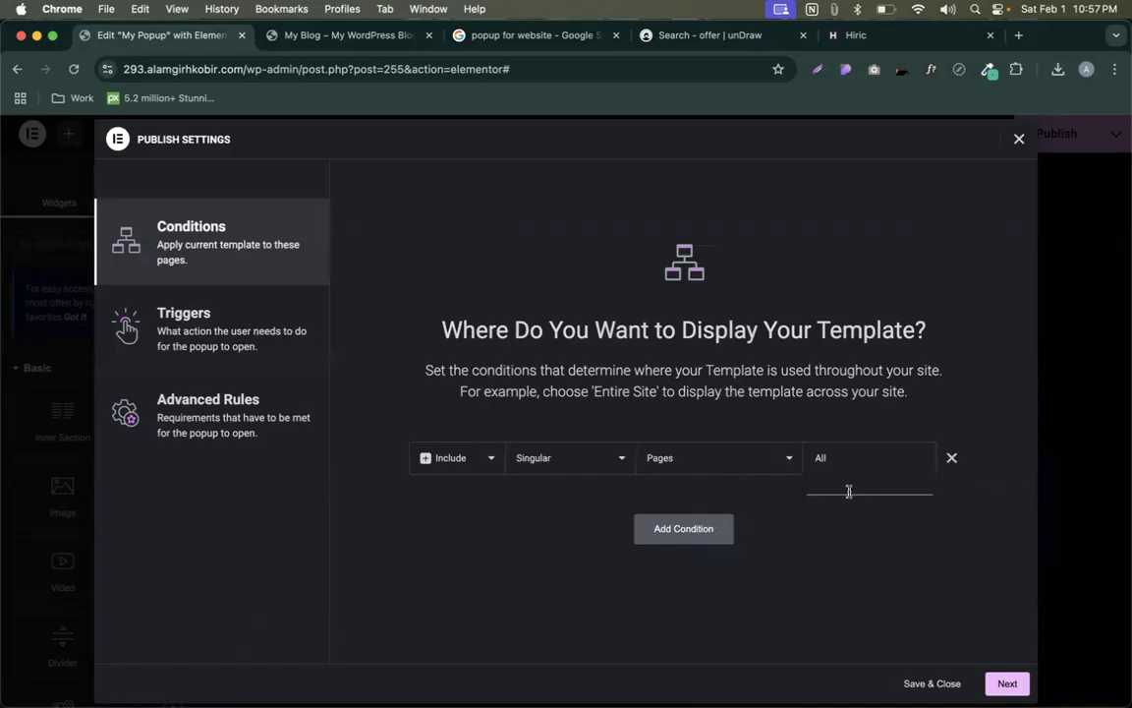
text(home)
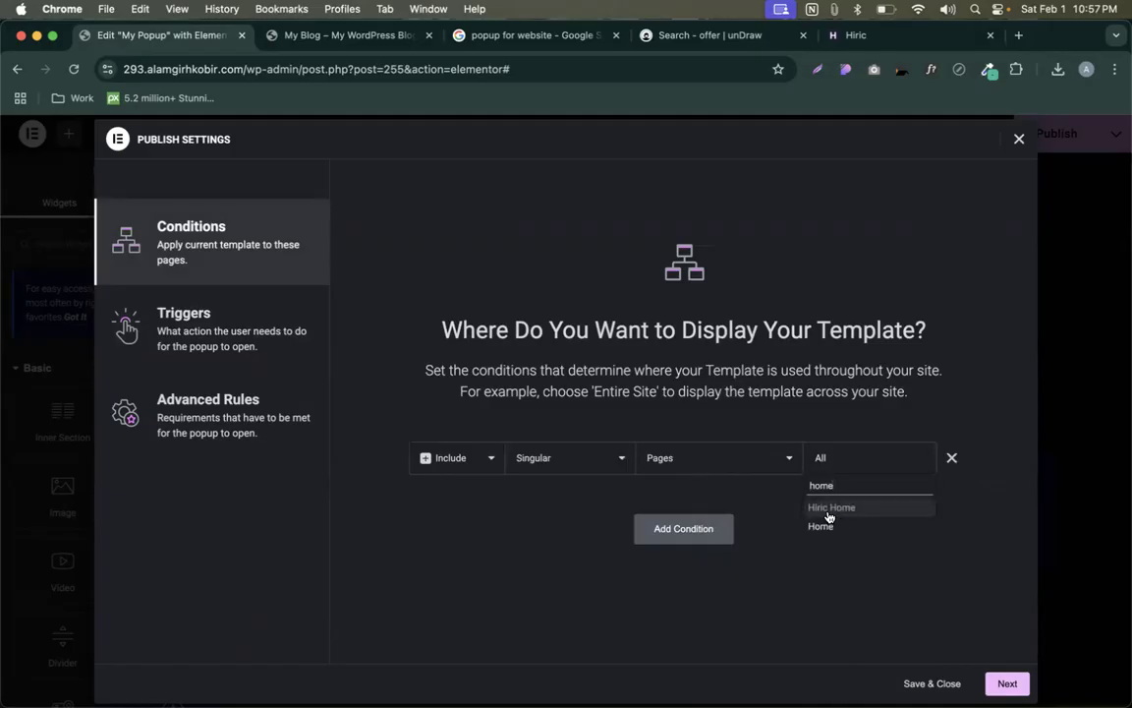
click(823, 526)
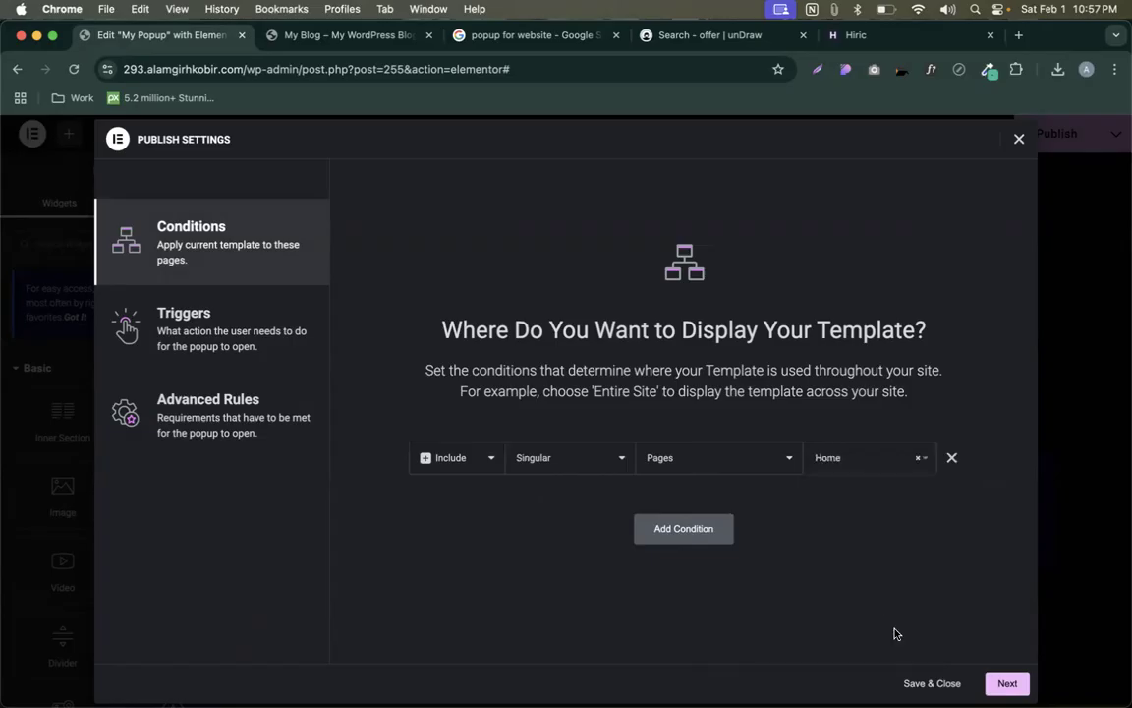
click(265, 312)
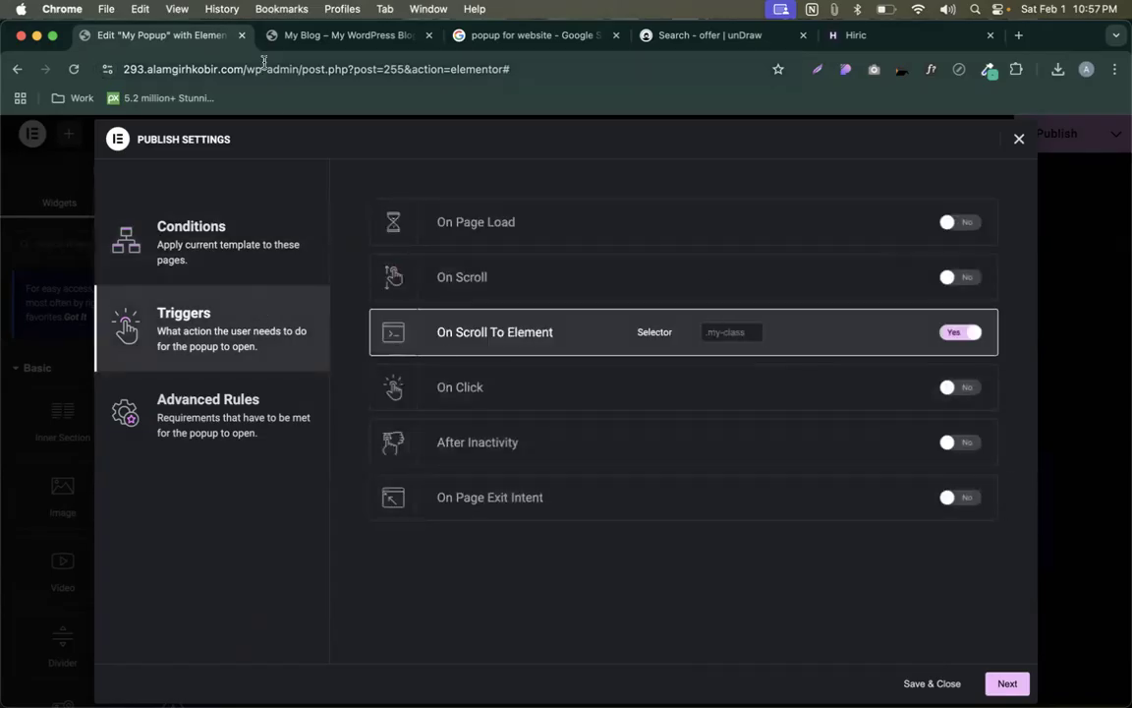
click(339, 36)
- Open Home in Elementor and give the 'Build your dream website today' section CSS class show-popup
key(super+r)
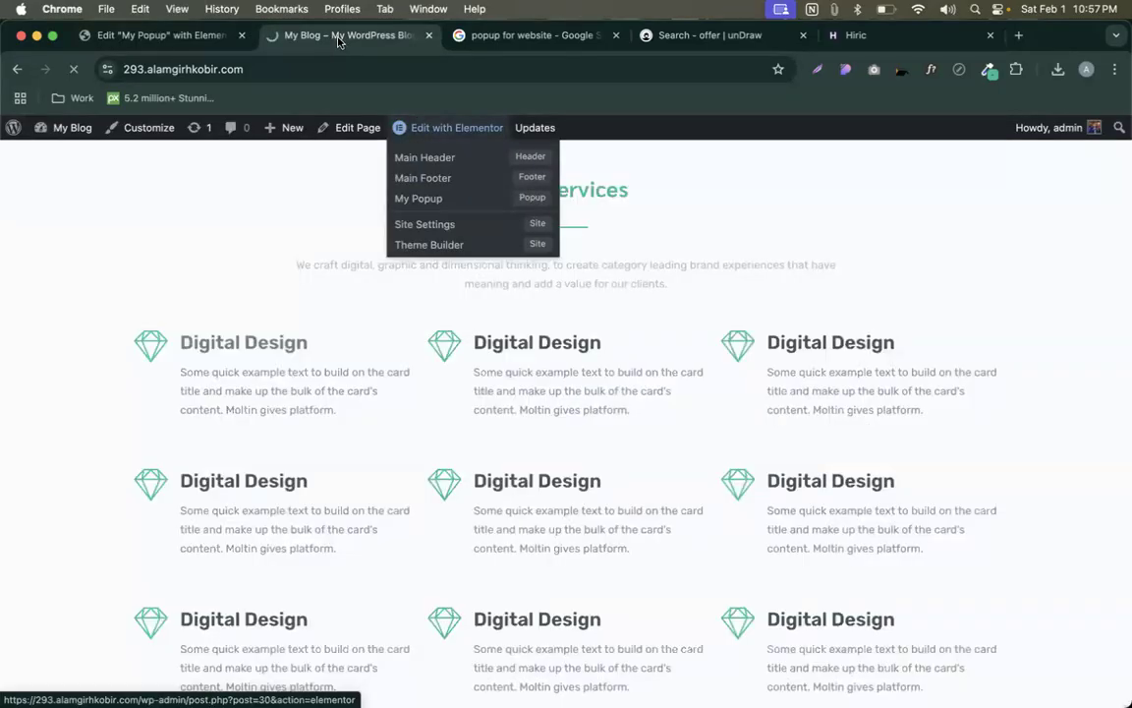
click(447, 127)
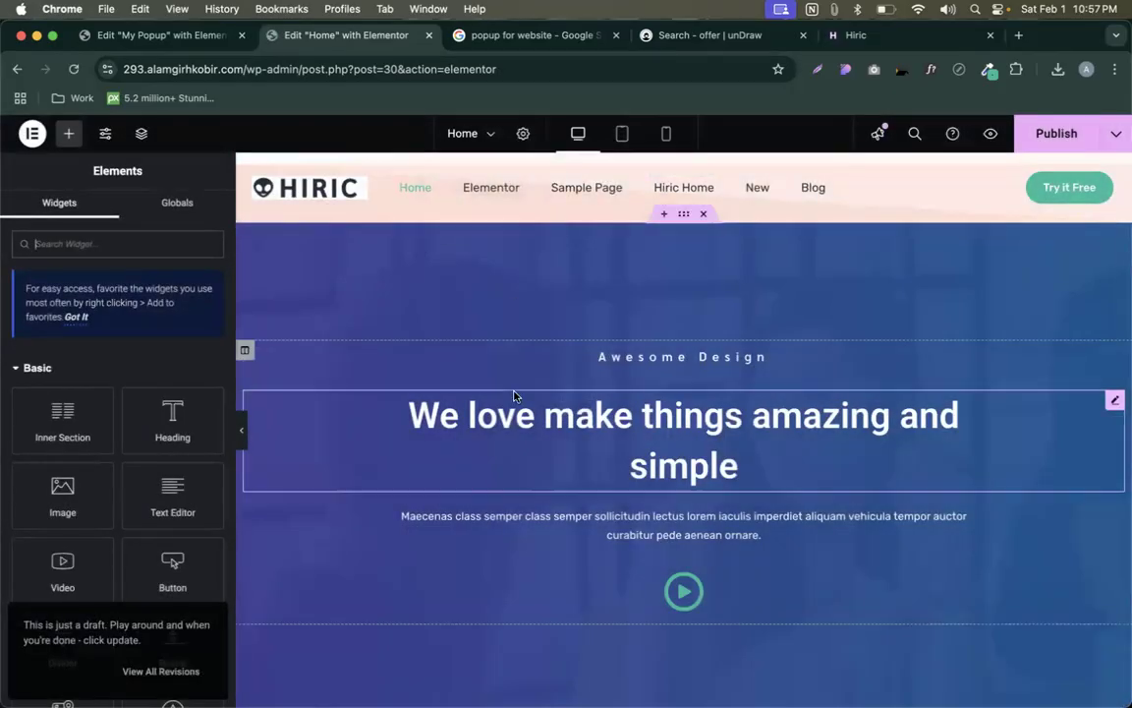
scroll(513, 395, down, 15)
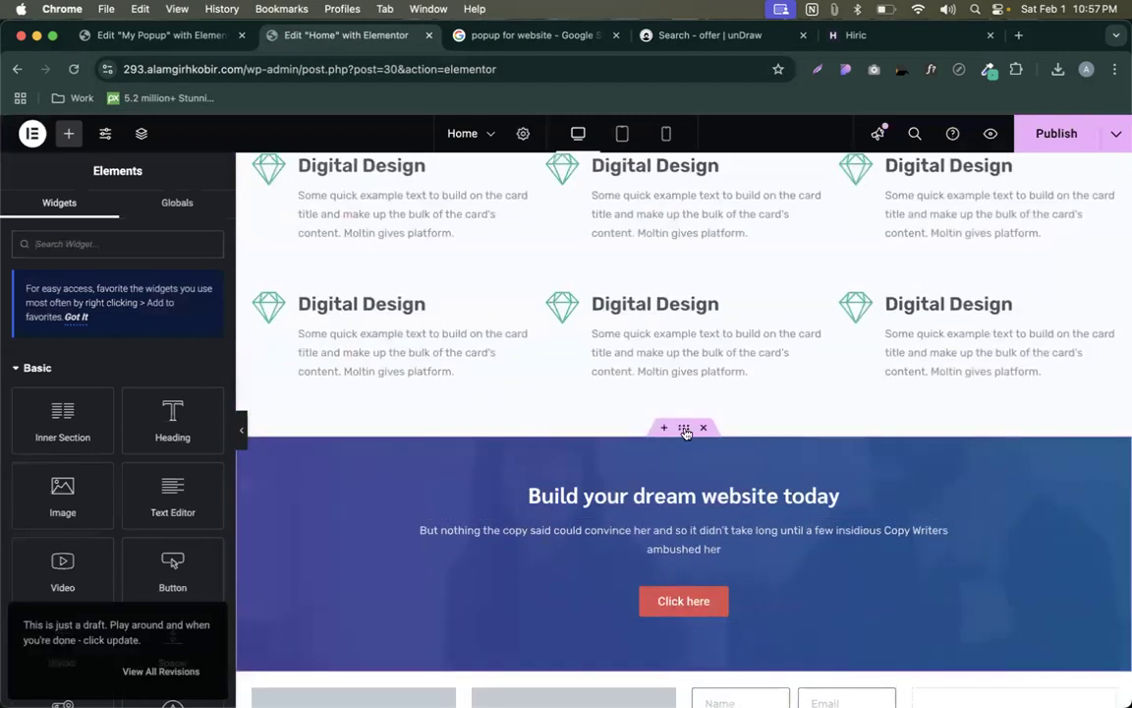
click(685, 432)
click(192, 210)
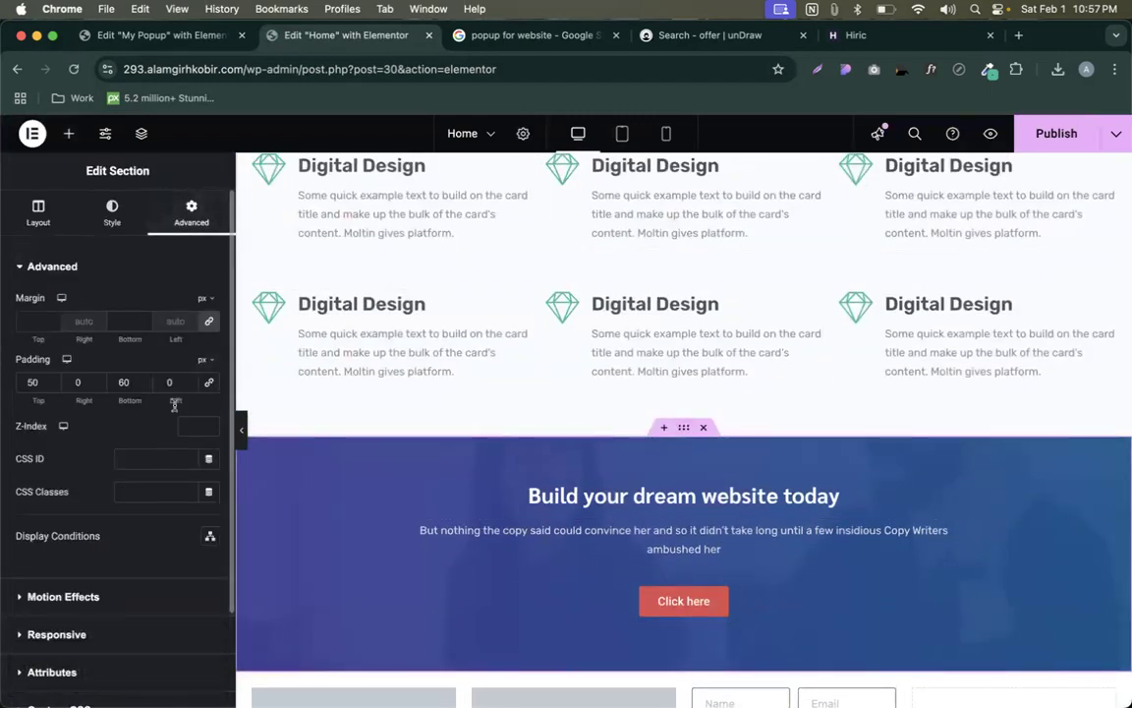
click(144, 489)
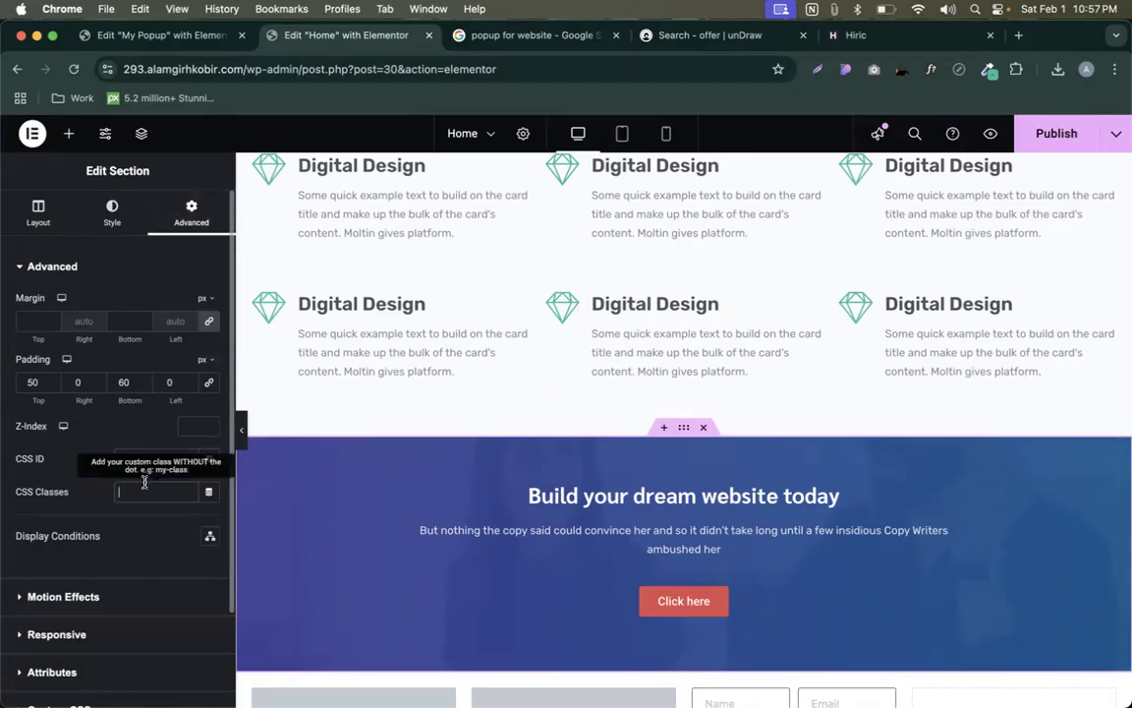
text(show-popup)
key(super+a)
- Publish the Home page and view the published page in a new tab
click(1056, 138)
click(1114, 138)
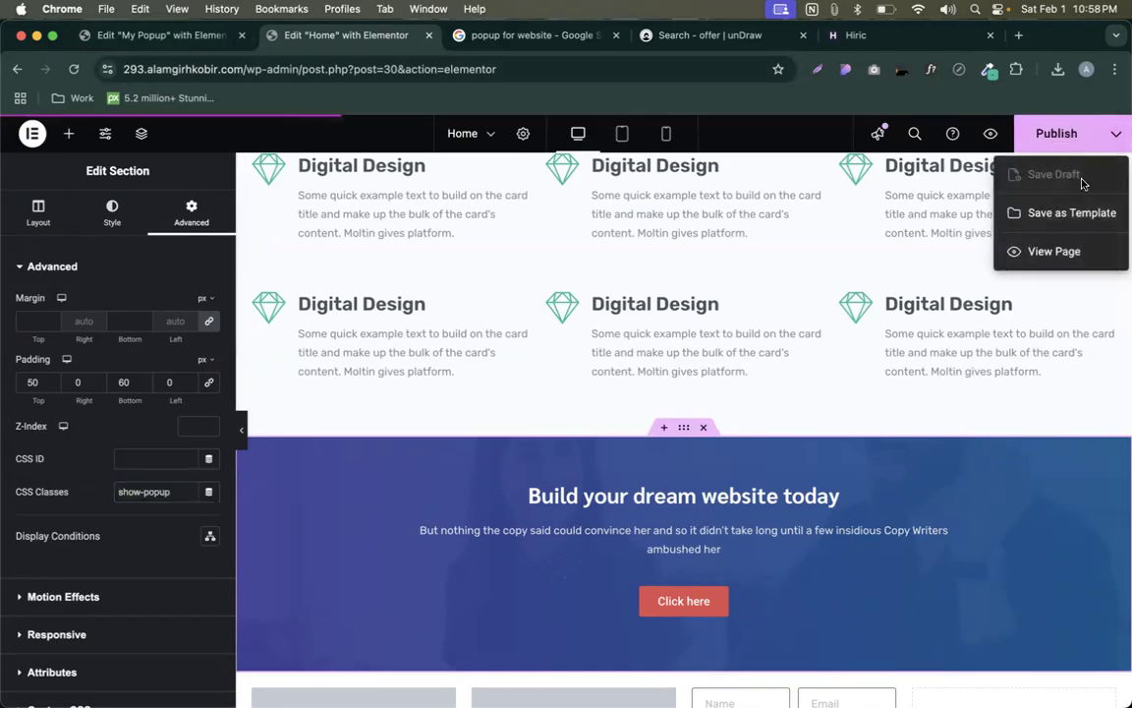
click(1051, 251)
- Paste .show-popup as My Popup's On Scroll To Element selector, save and close, then go to My Blog
click(154, 35)
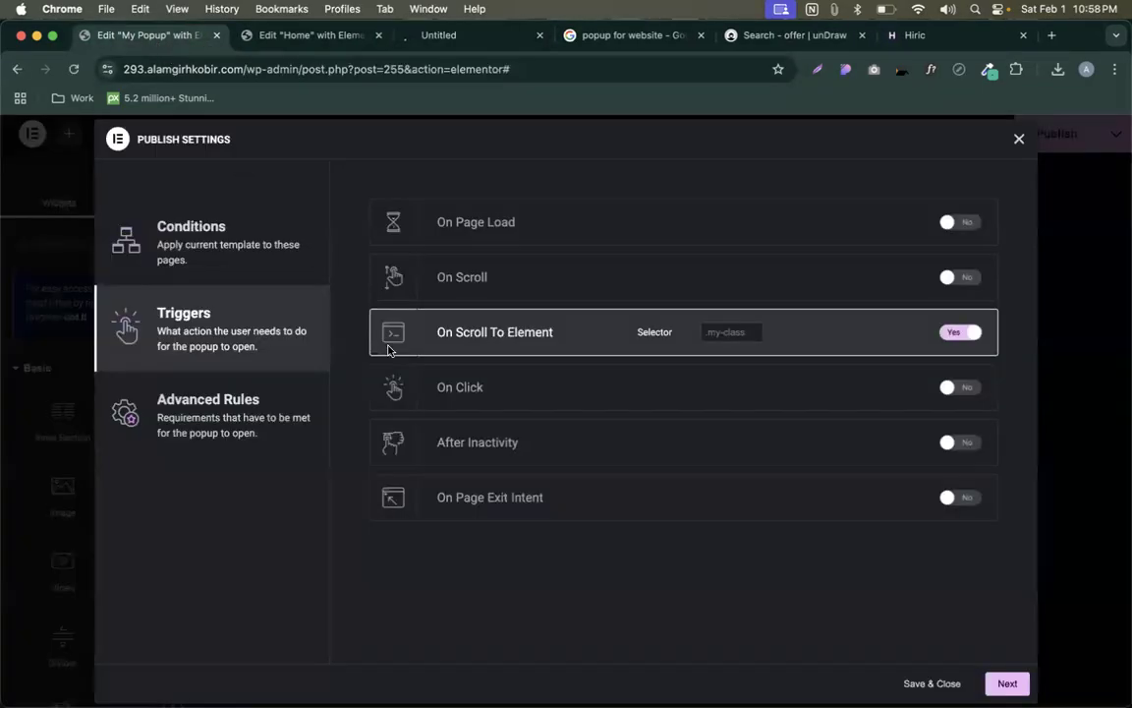
click(730, 329)
text(.show-popup)
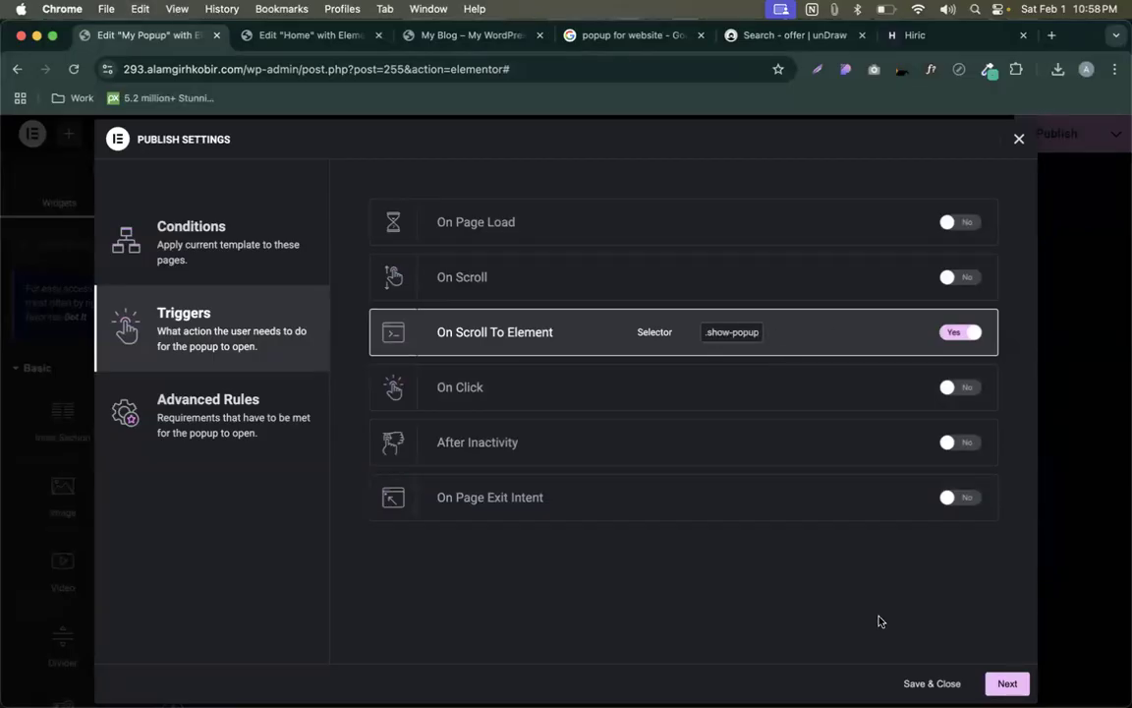
click(919, 683)
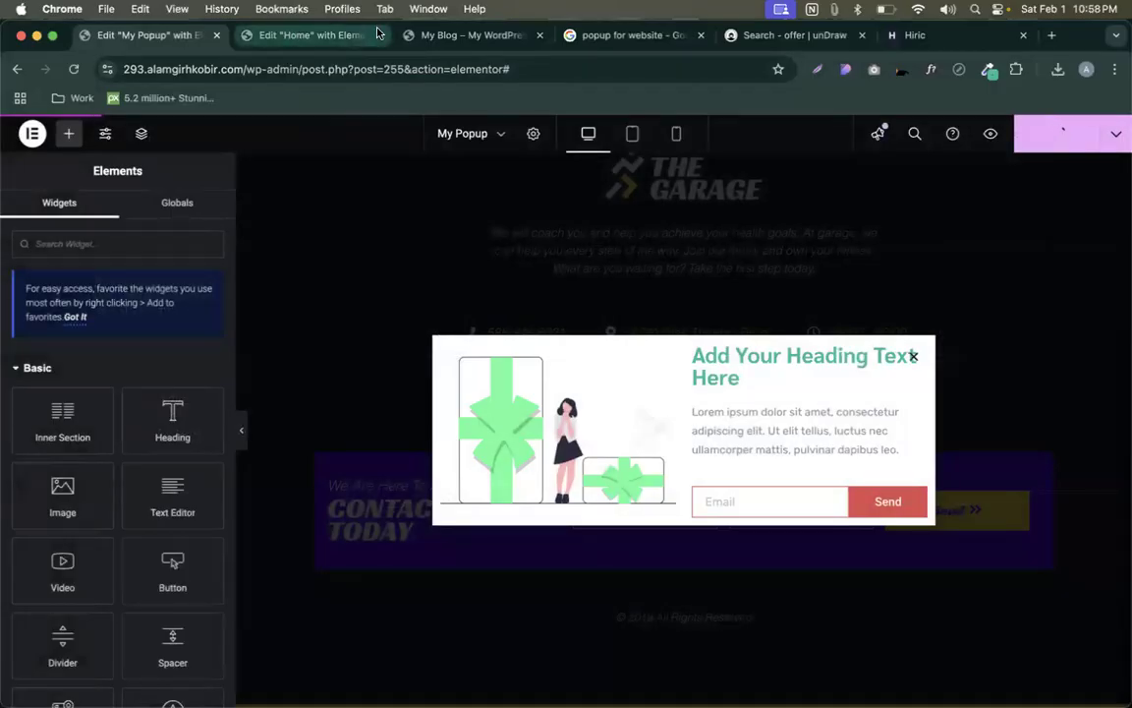
click(447, 35)
key(super+f)
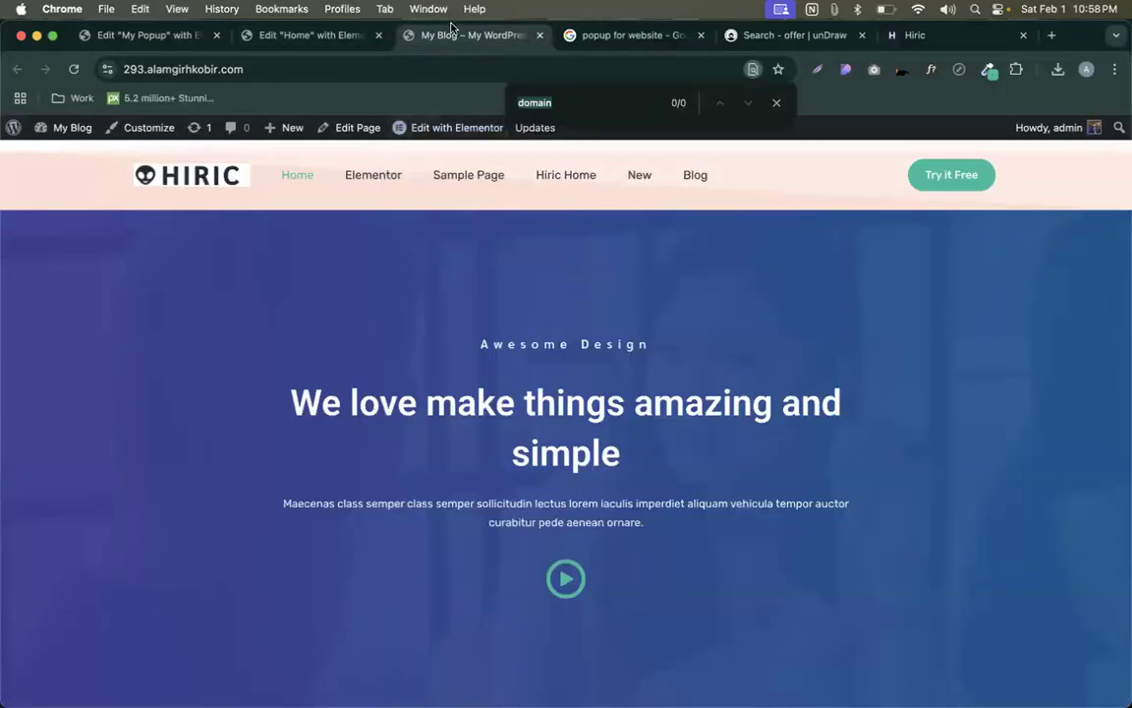
- Reload the My Blog homepage and scroll down until My Popup appears, then return to its editor
key(Escape)
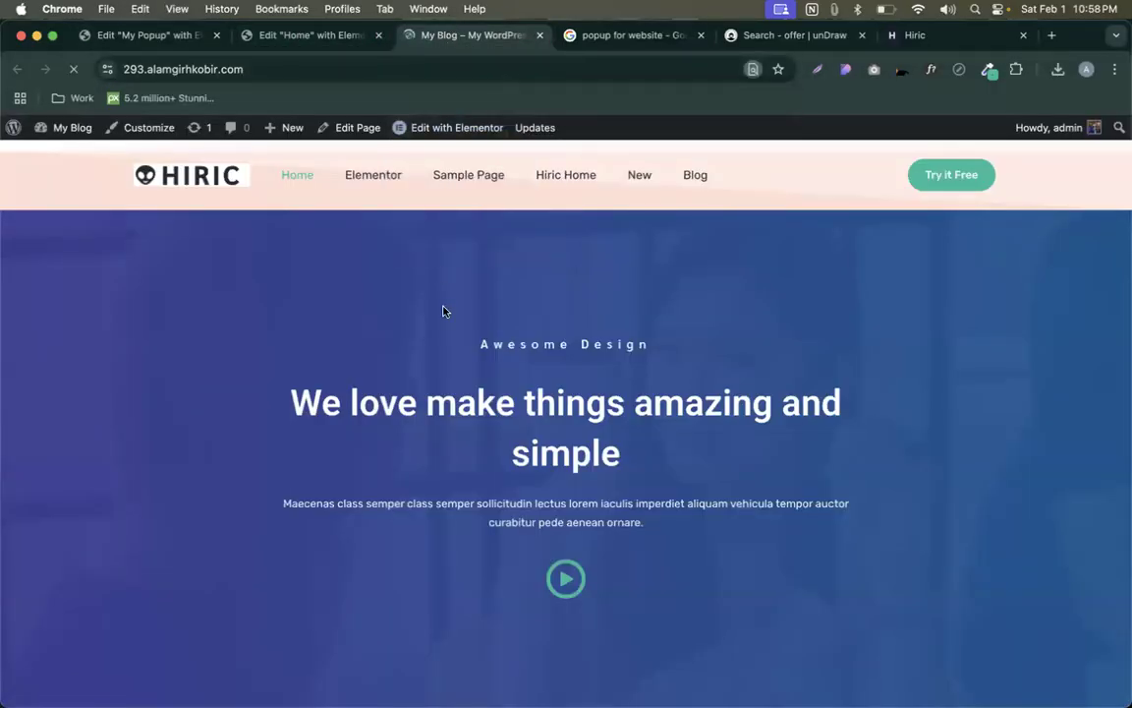
scroll(463, 334, down, 10)
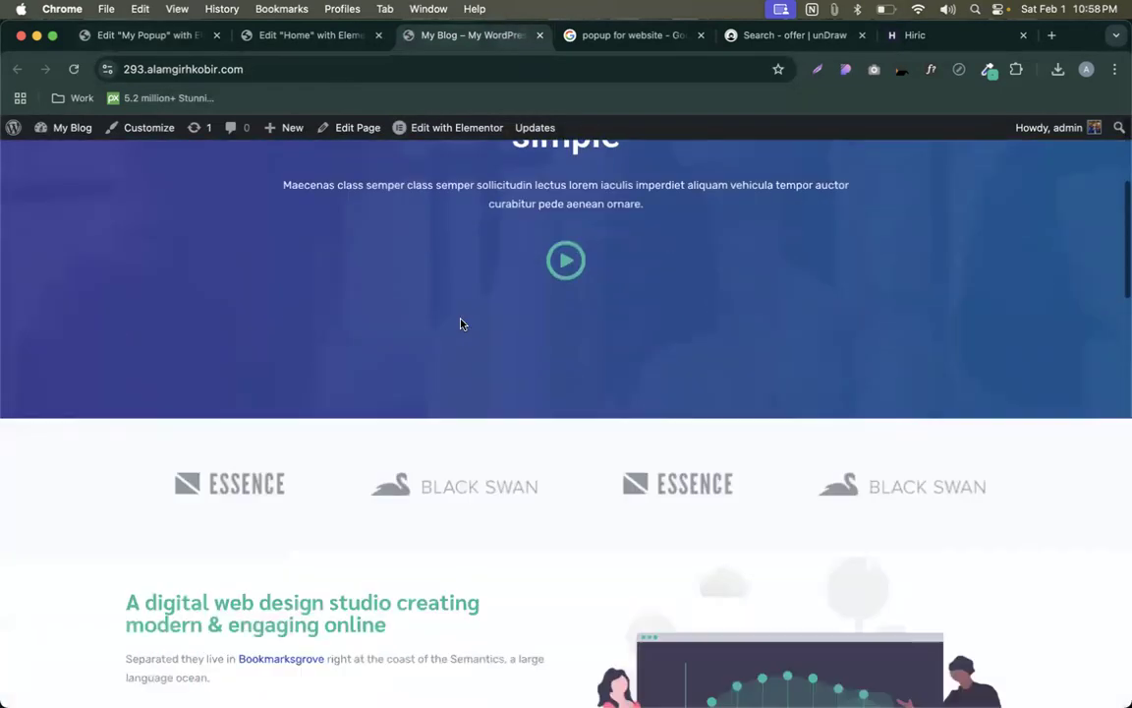
scroll(461, 325, down, 12)
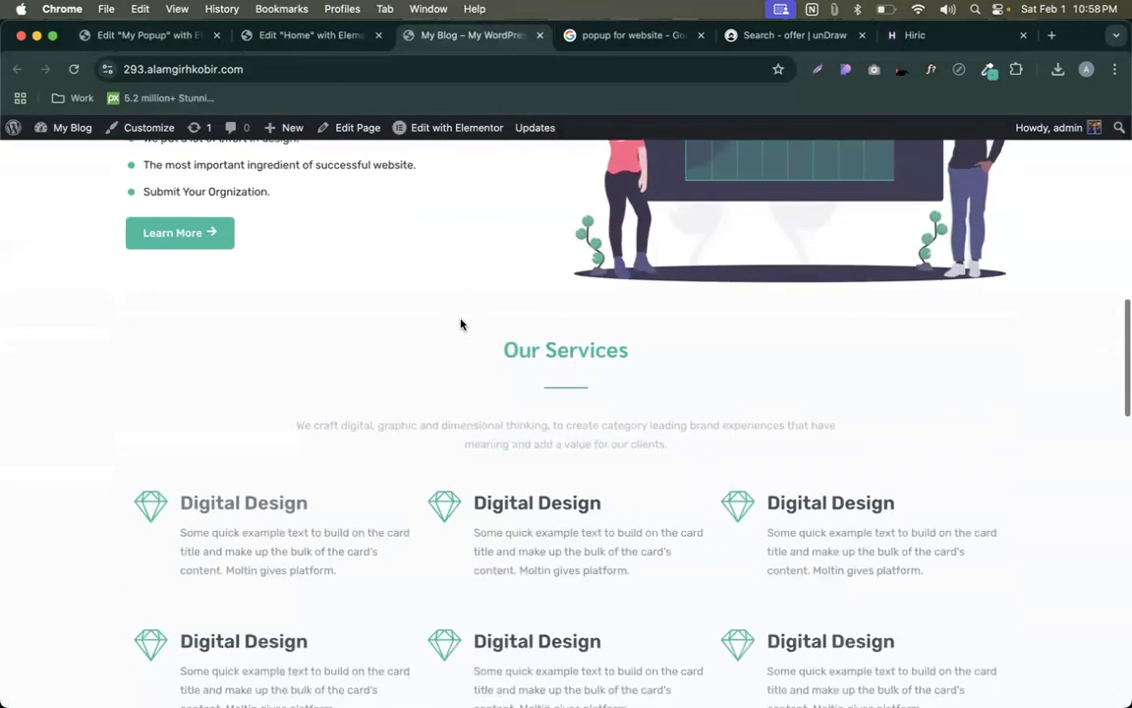
scroll(462, 325, down, 5)
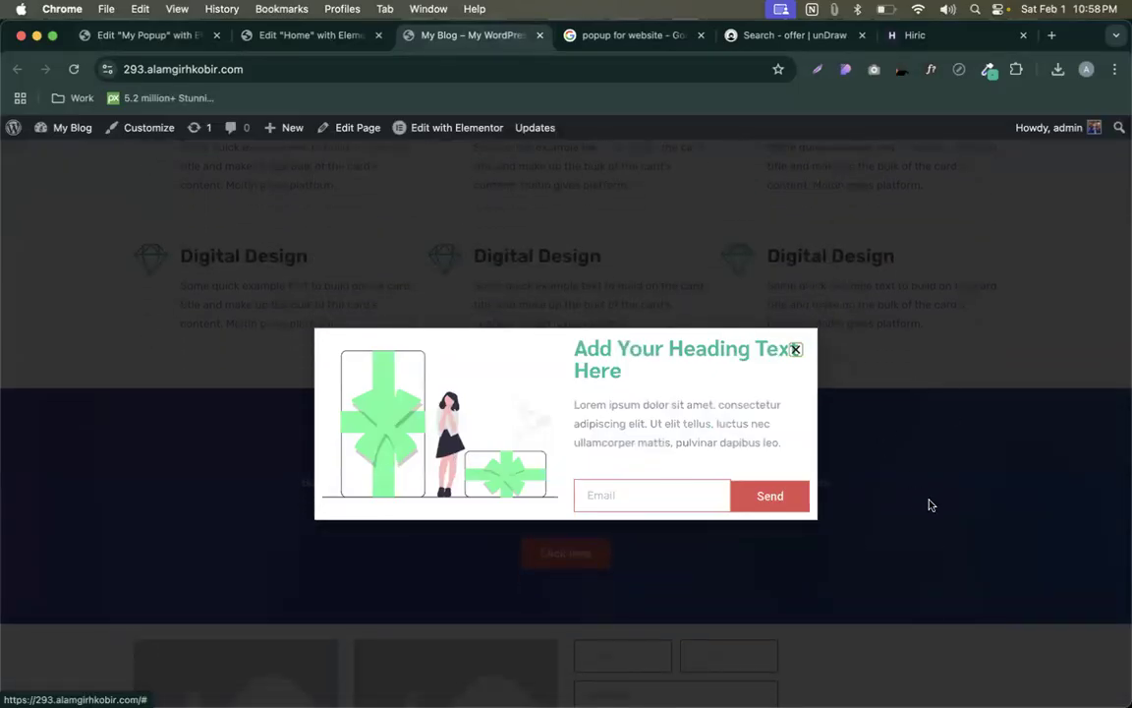
click(135, 39)
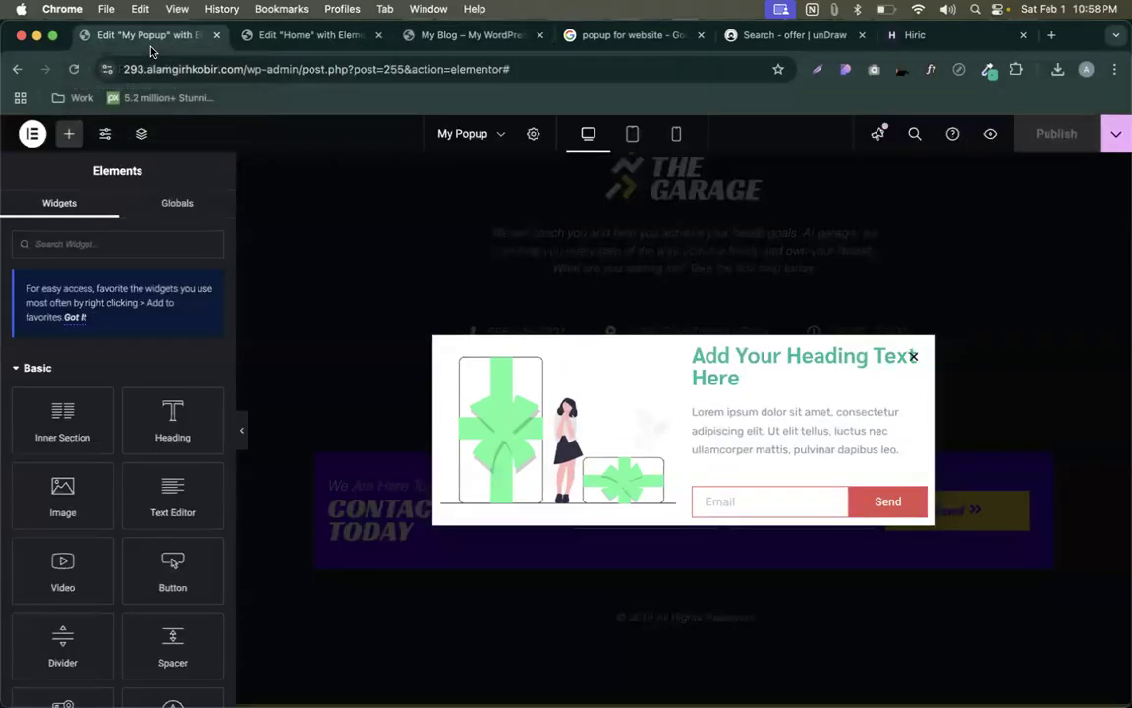
- Swap My Popup's On Scroll To Element trigger for On Click with 3 clicks, then save and close
click(1116, 135)
click(1022, 253)
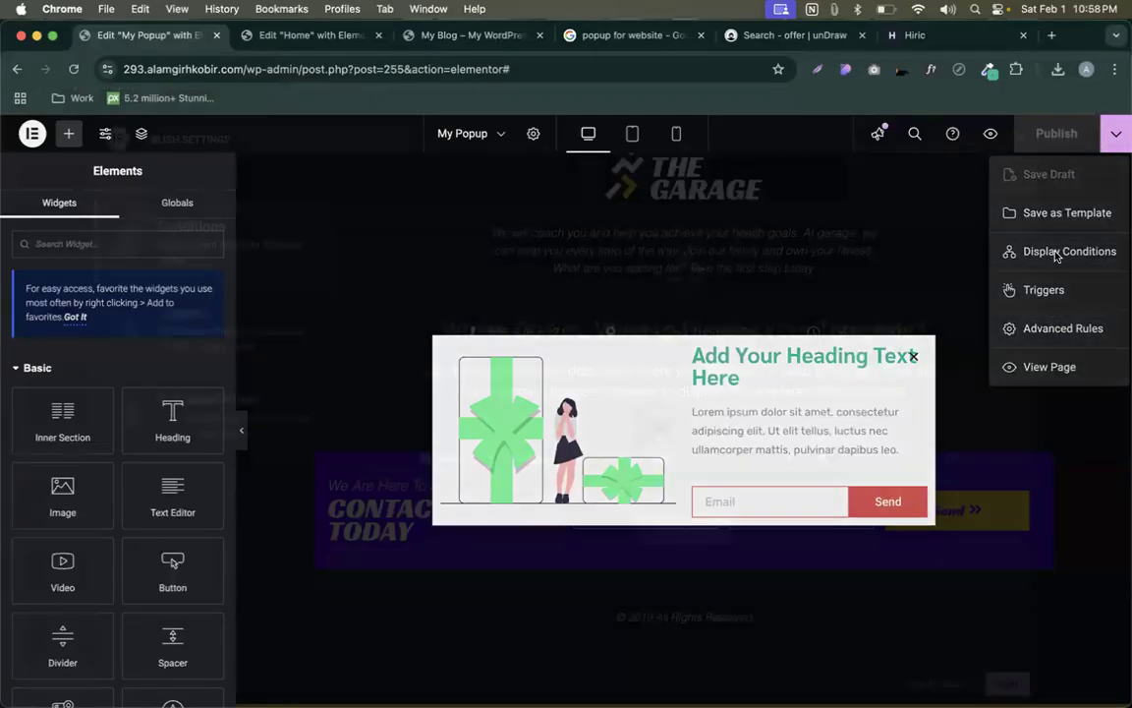
click(222, 331)
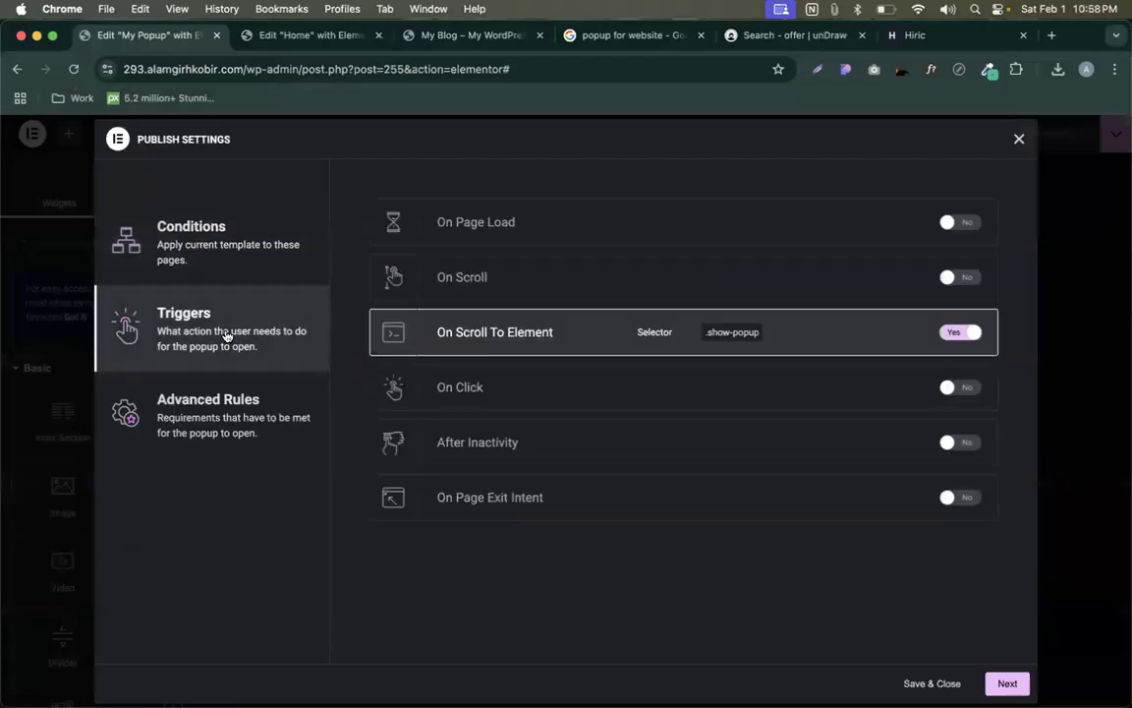
click(960, 332)
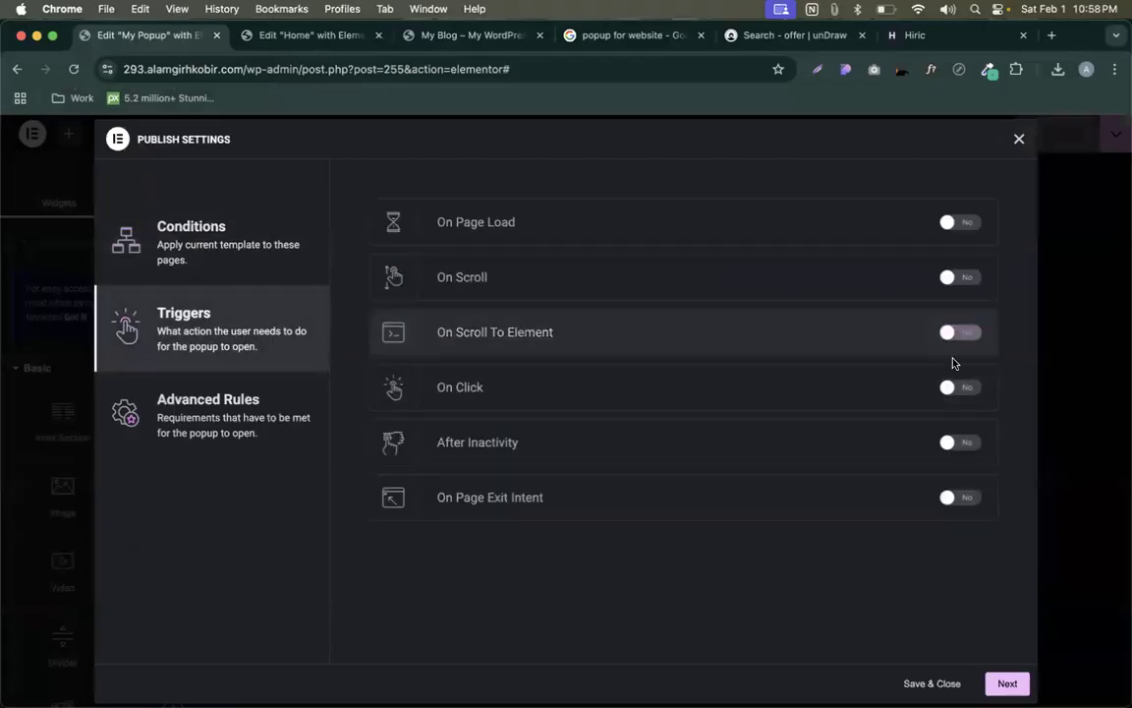
click(960, 386)
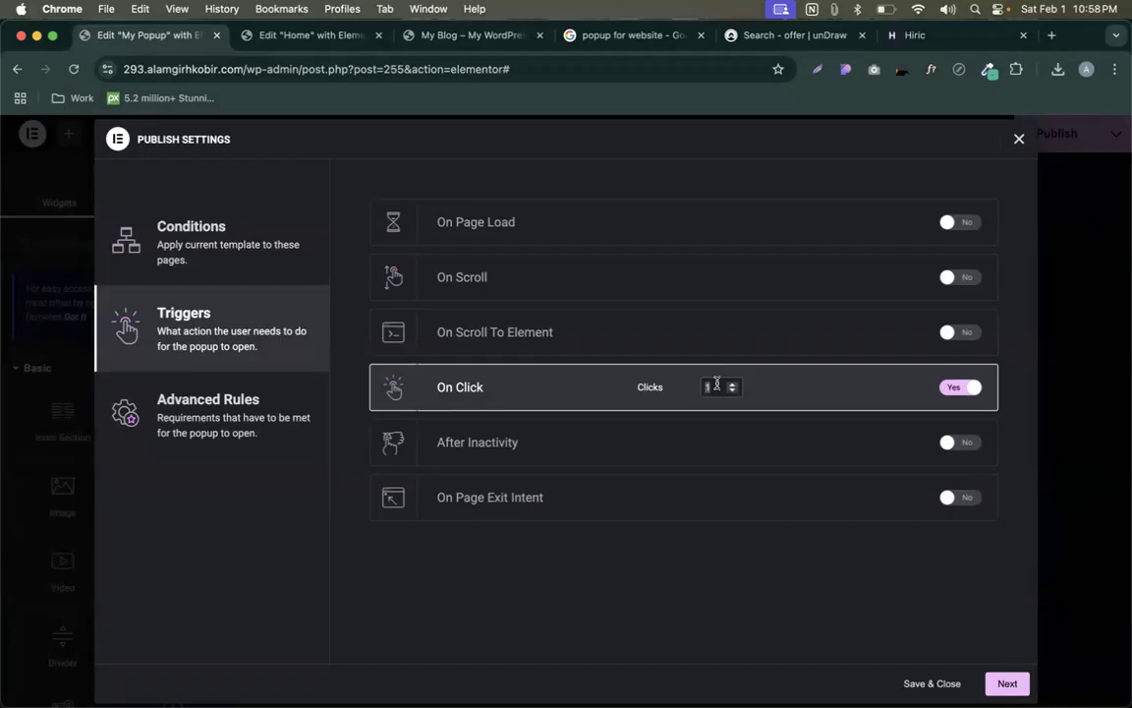
double_click(717, 384)
text(3)
click(931, 685)
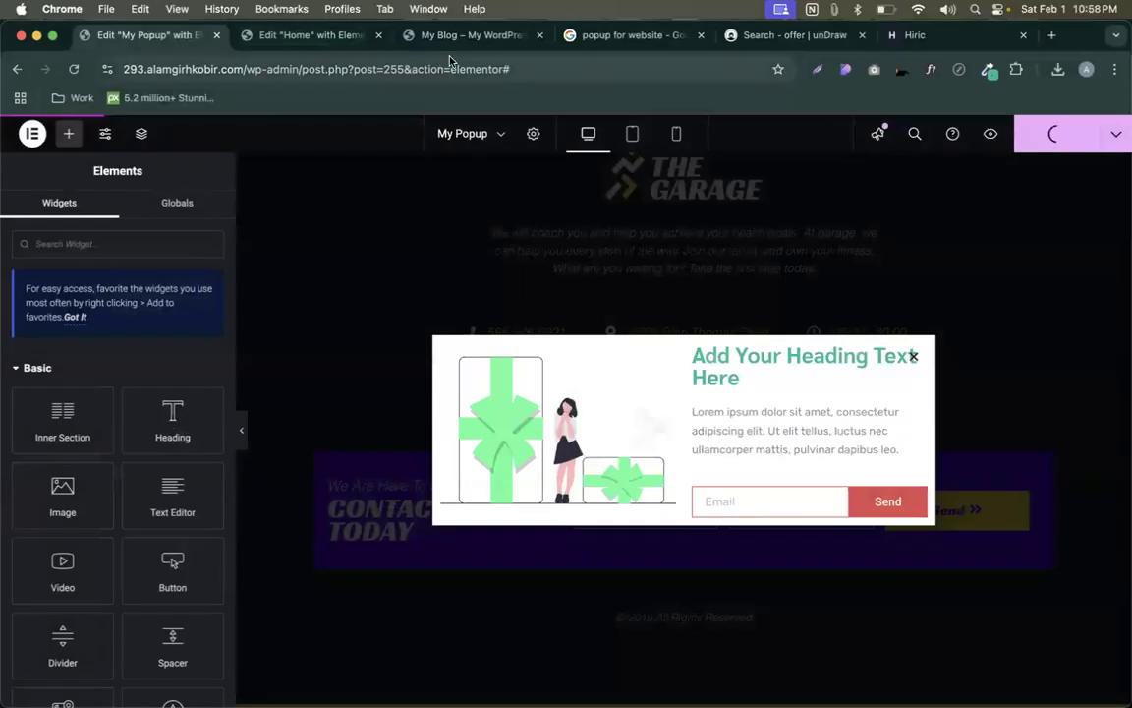
click(409, 33)
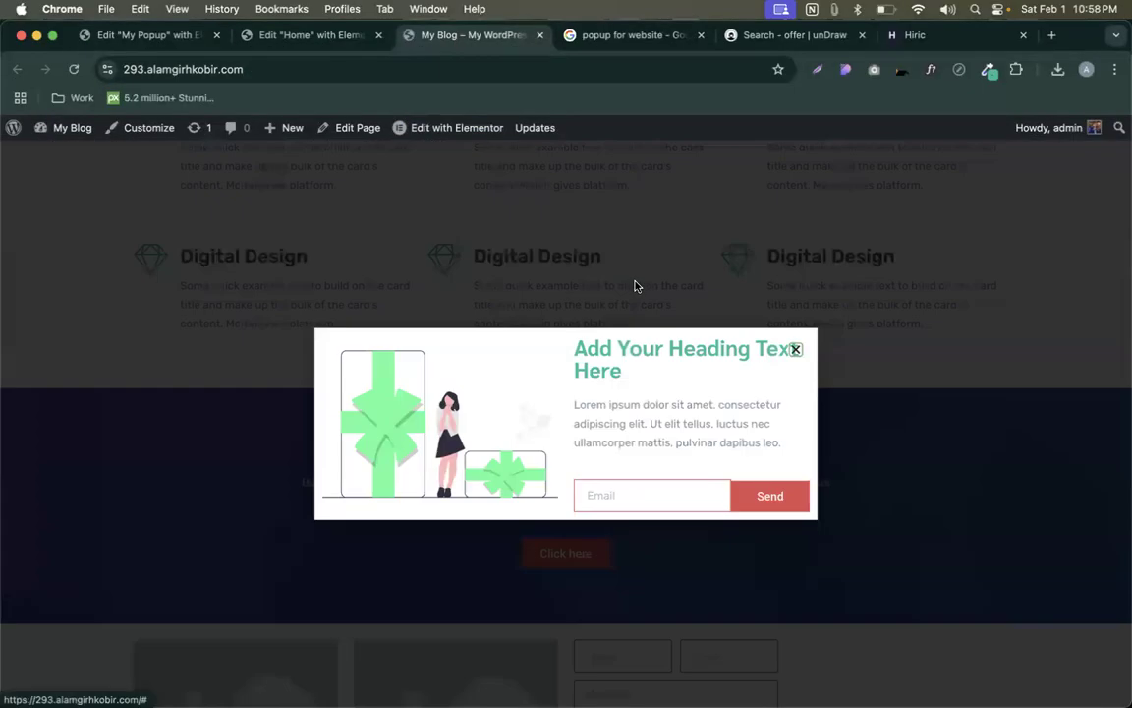
- Close the old popup, then click the live homepage to confirm the On Click trigger shows My Popup
click(796, 348)
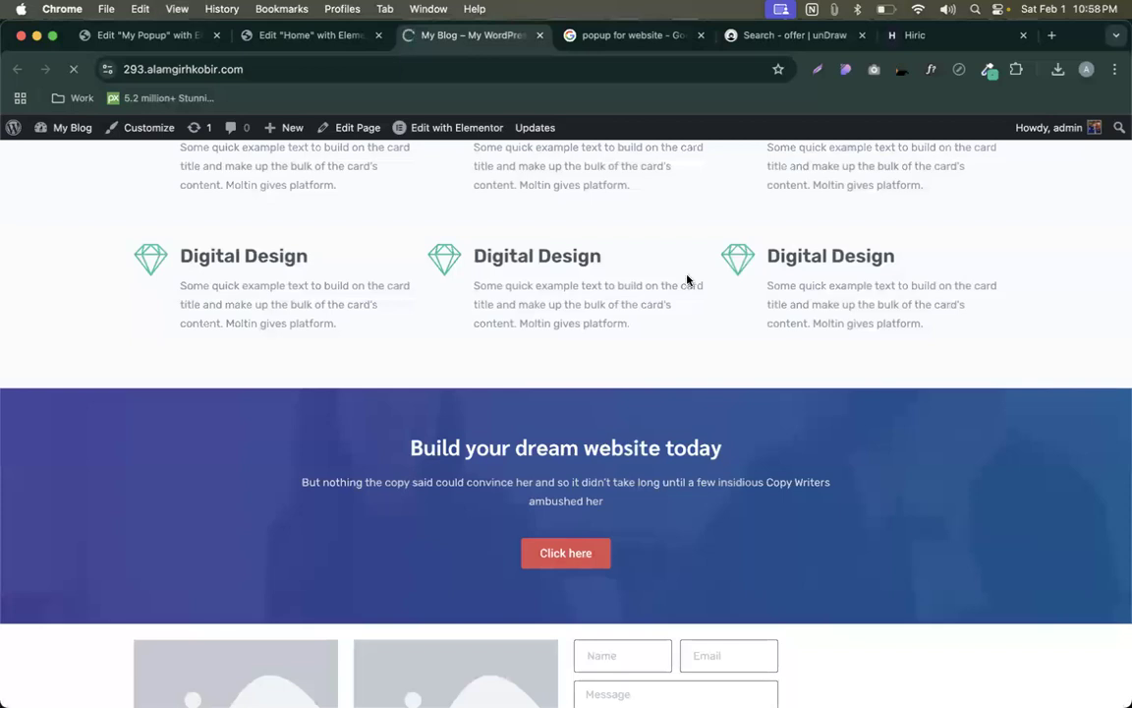
scroll(655, 257, up, 15)
scroll(656, 259, down, 5)
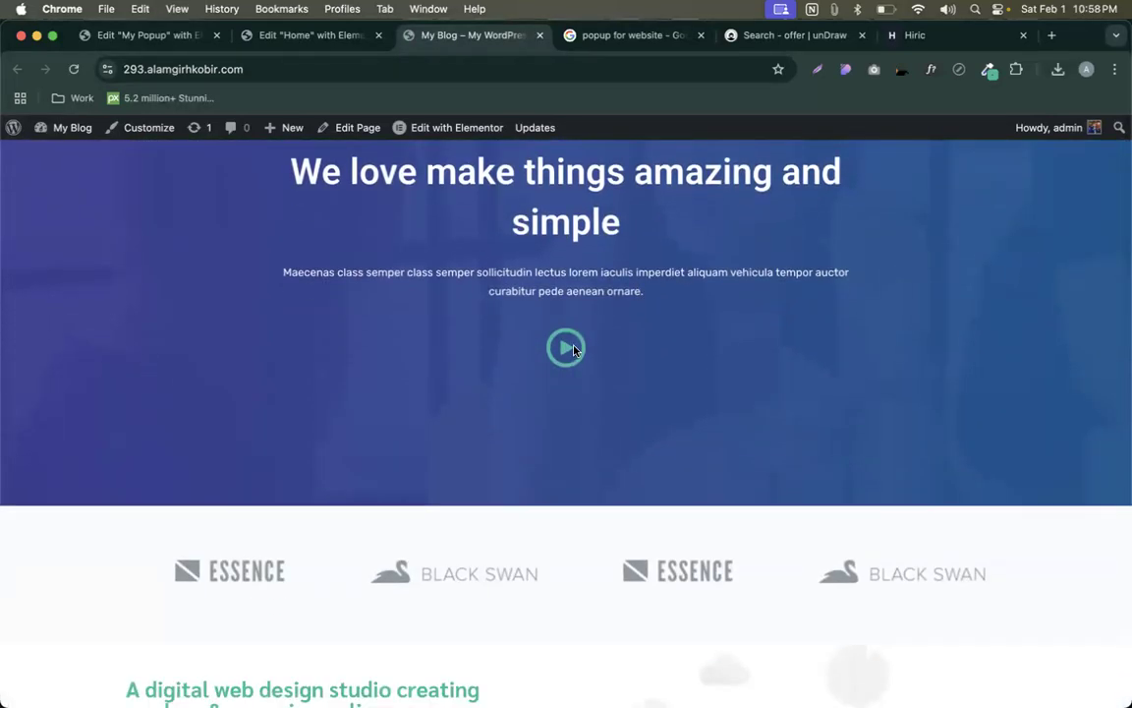
scroll(572, 352, down, 5)
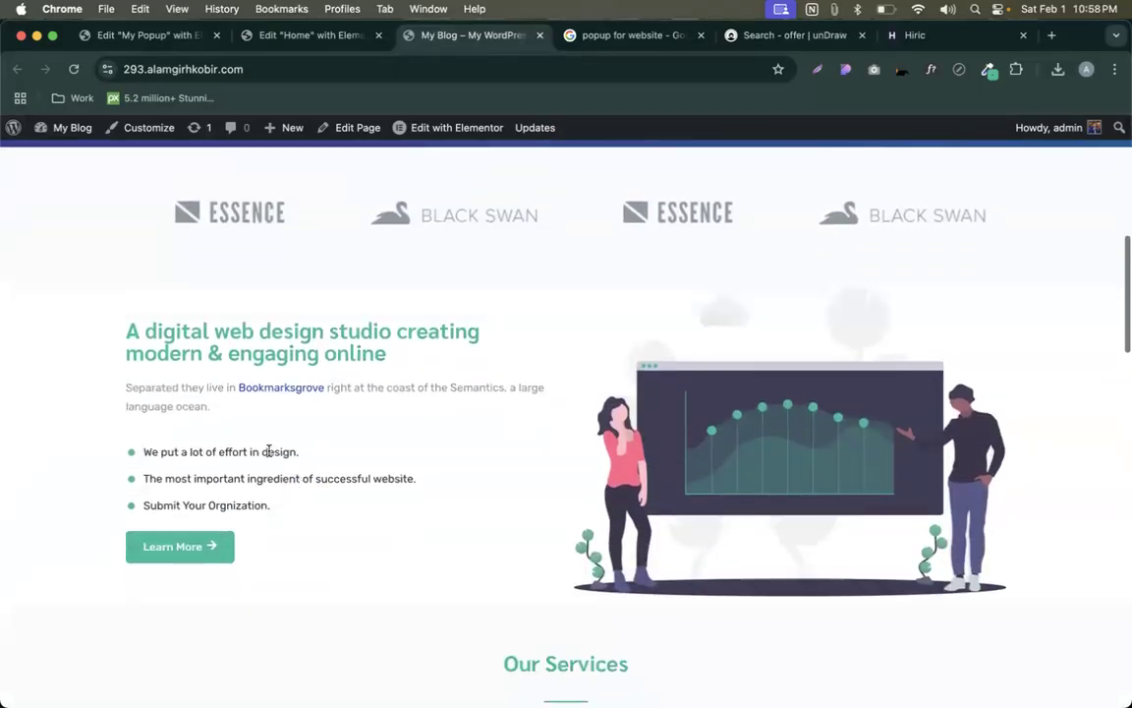
click(192, 556)
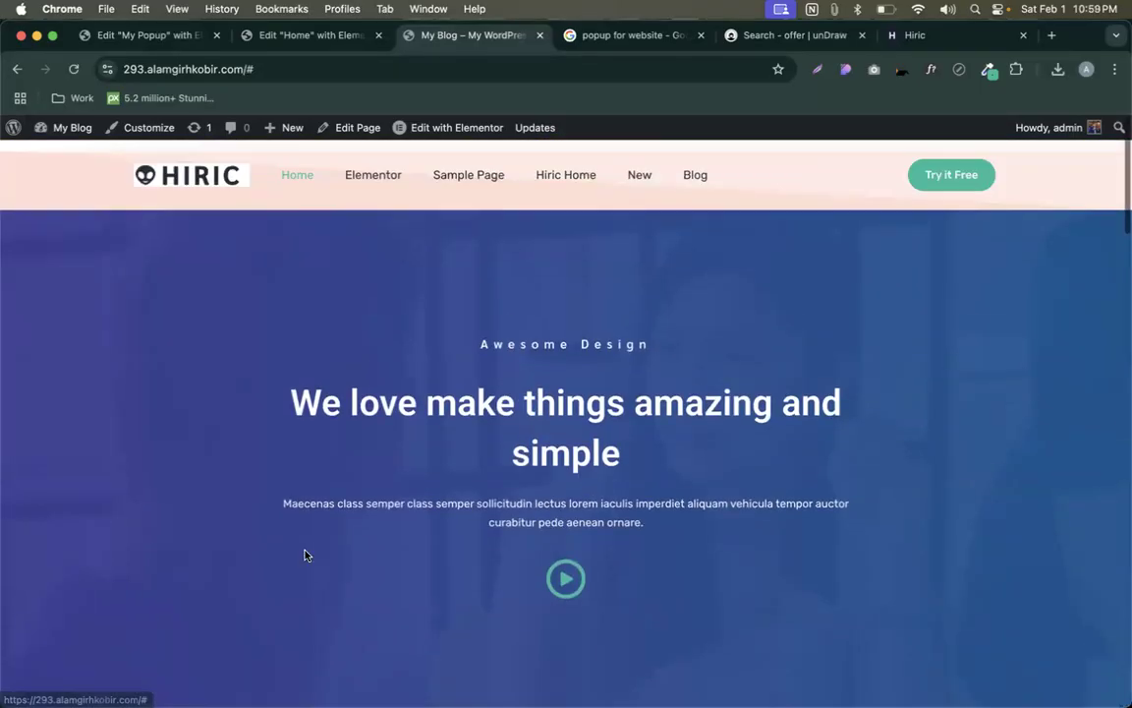
scroll(295, 540, down, 10)
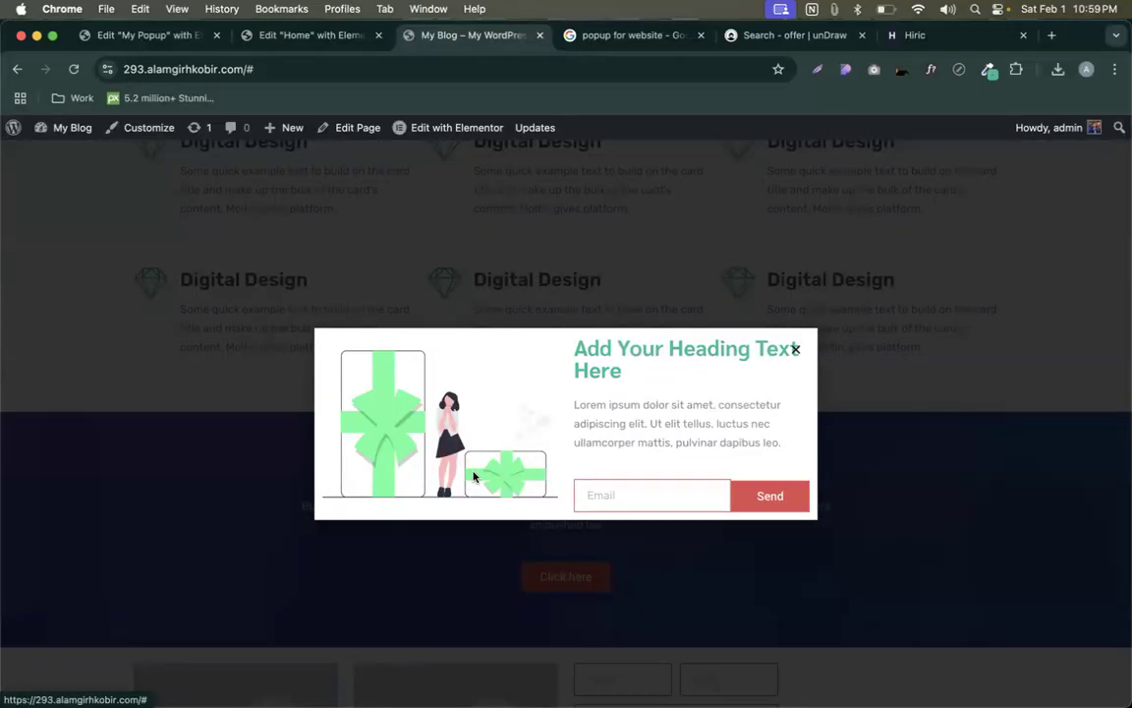
click(304, 36)
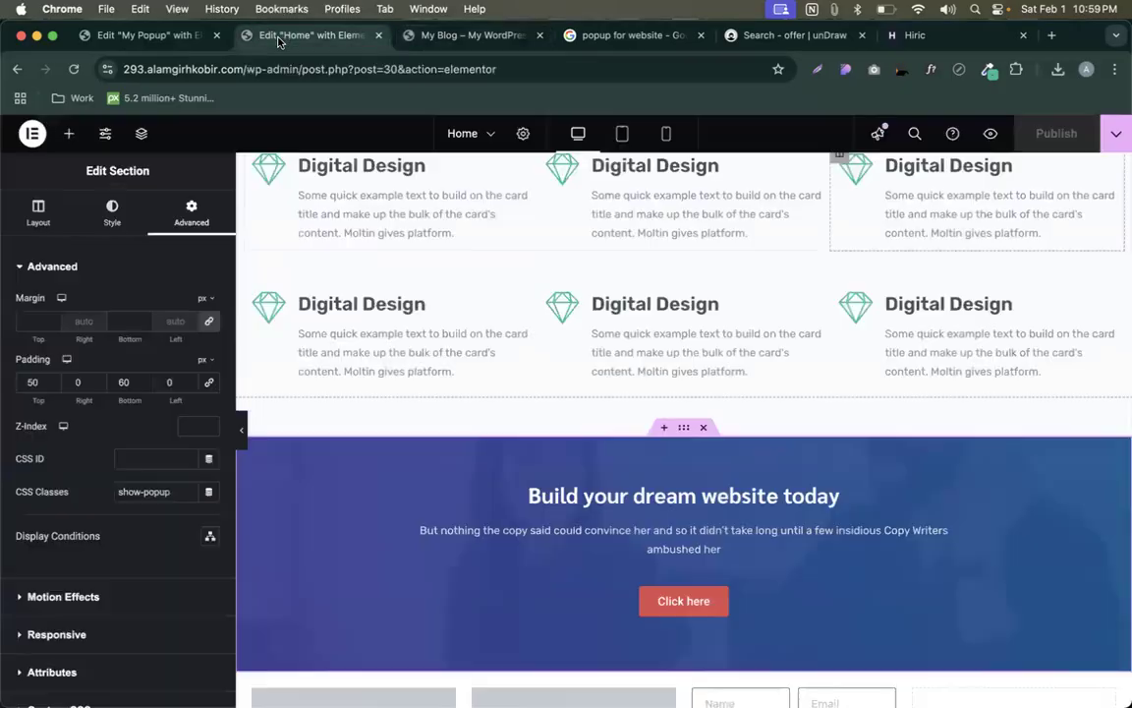
- Replace the popup heading's title with 'This is a nice popup!' and publish the popup
click(163, 45)
click(806, 366)
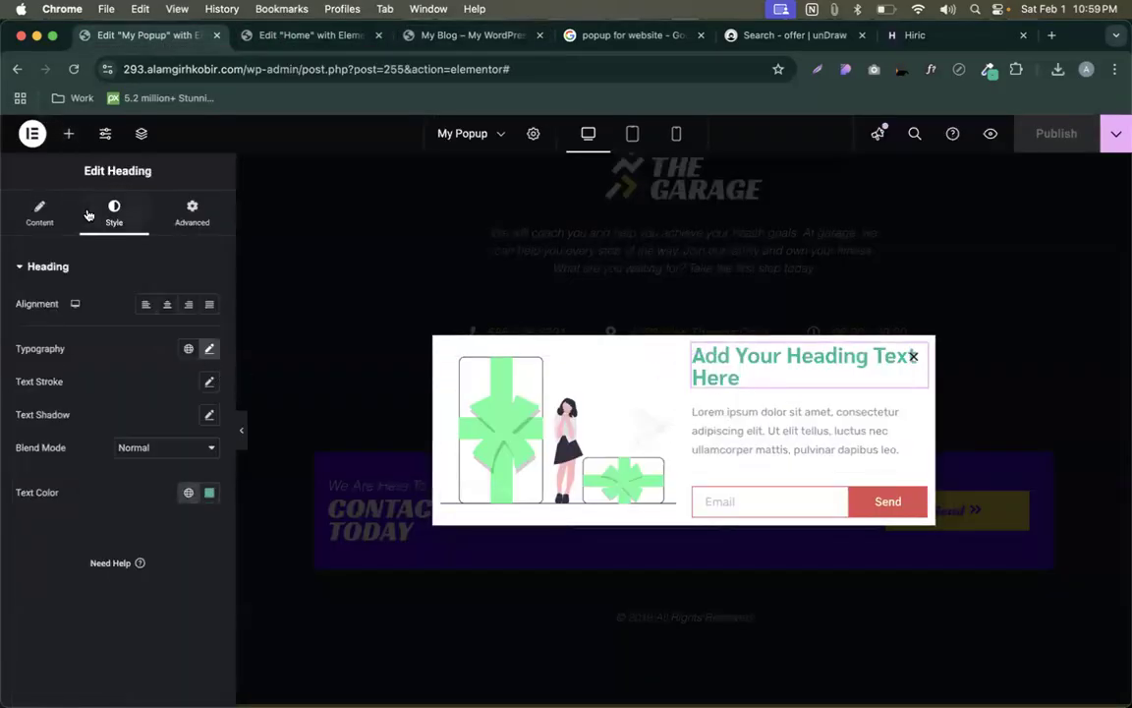
click(51, 218)
triple_click(113, 368)
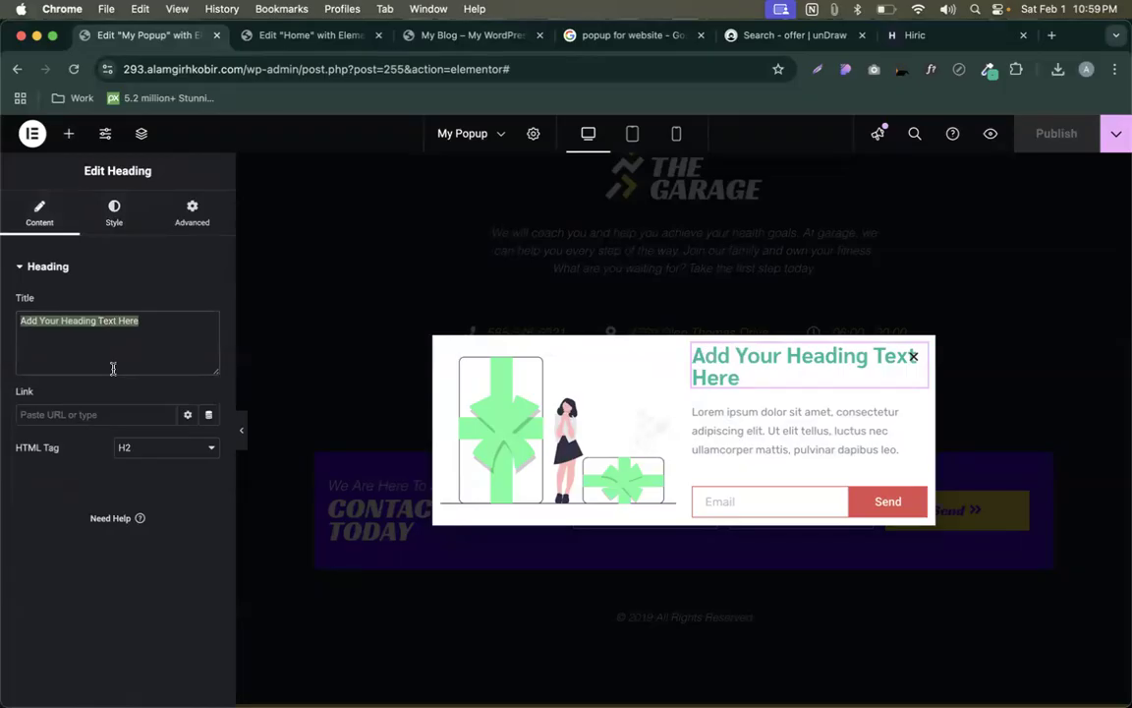
text(This is a nice po)
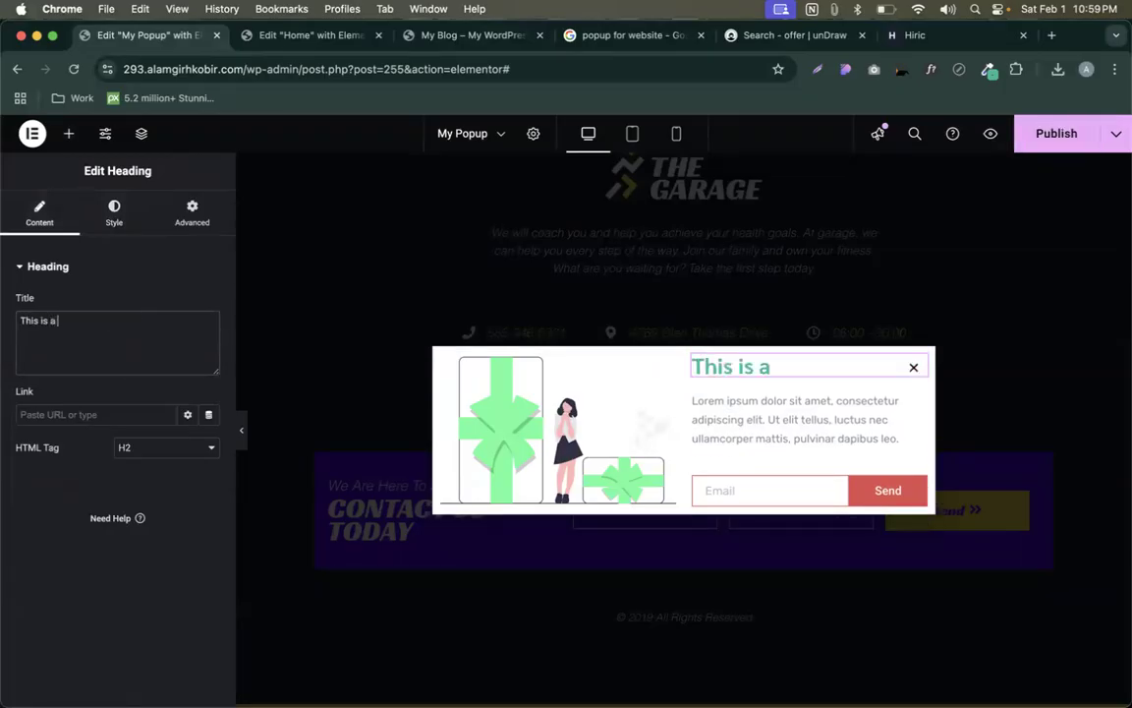
key(BackSpace)
key(BackSpace)
text(popup)
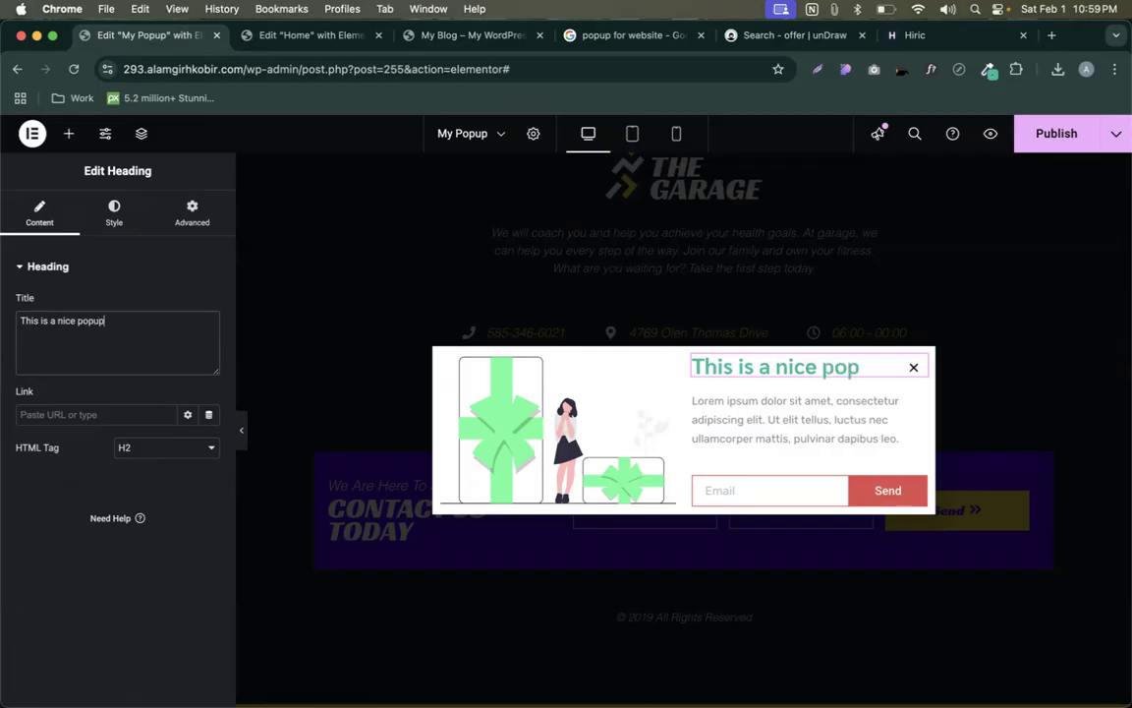
text(!)
click(1056, 133)
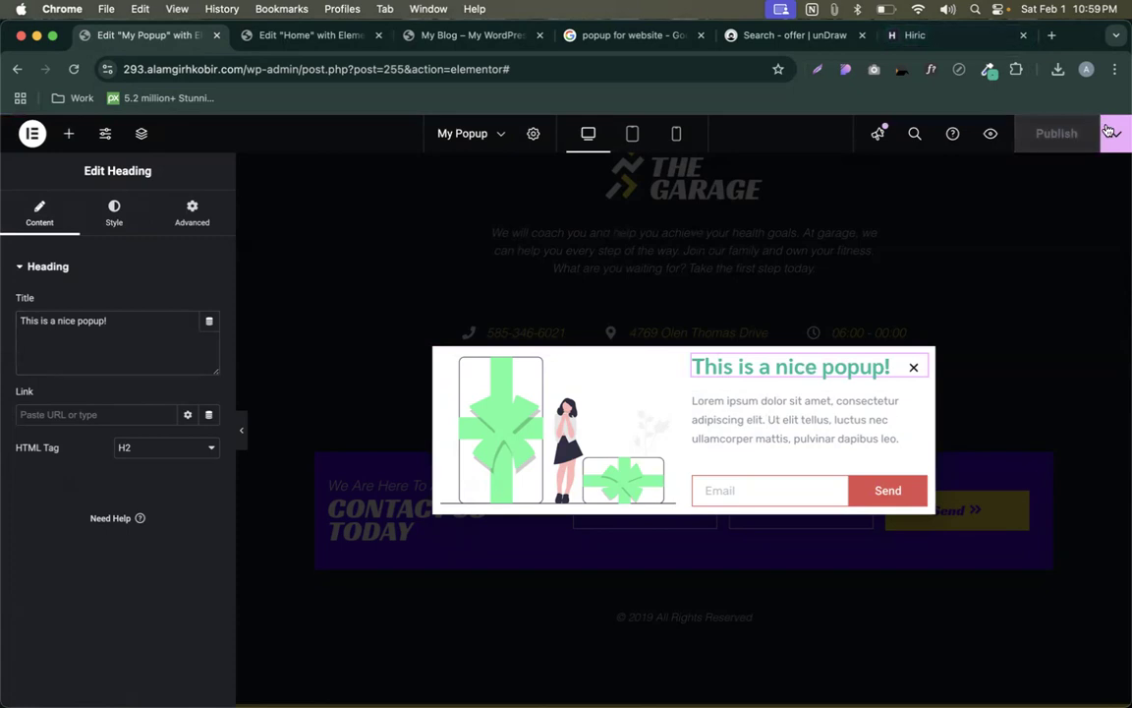
click(1117, 133)
- Turn off the On Click trigger, turn on On Page Exit Intent, and save and close
click(1007, 290)
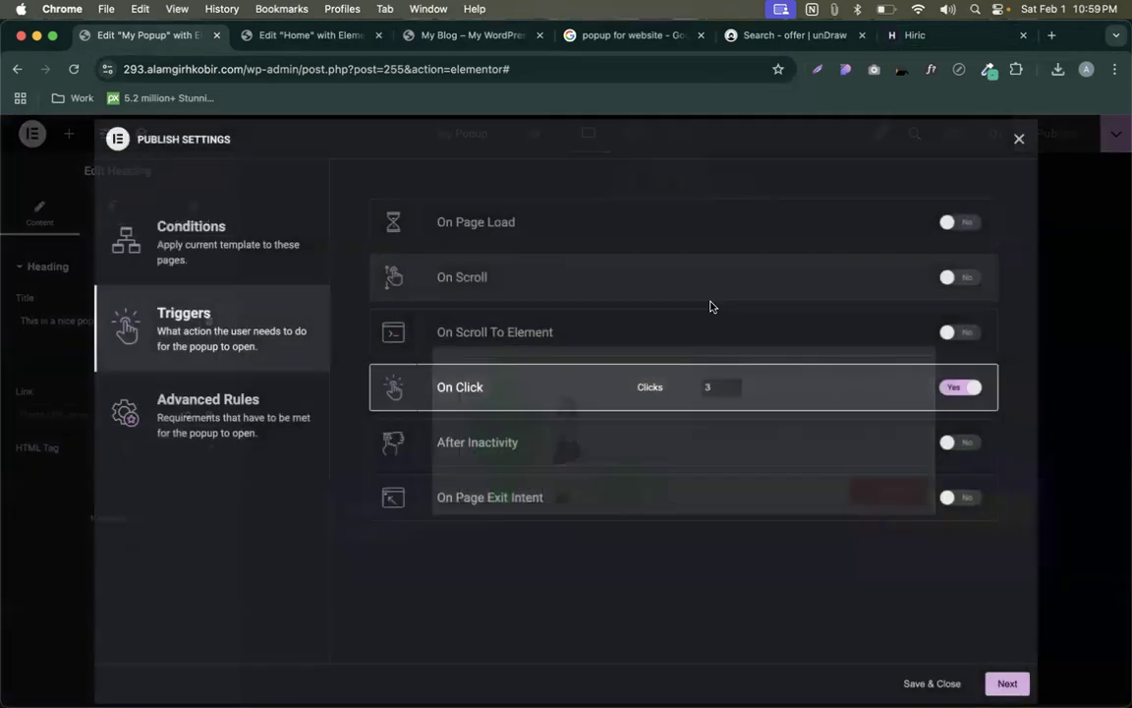
click(960, 387)
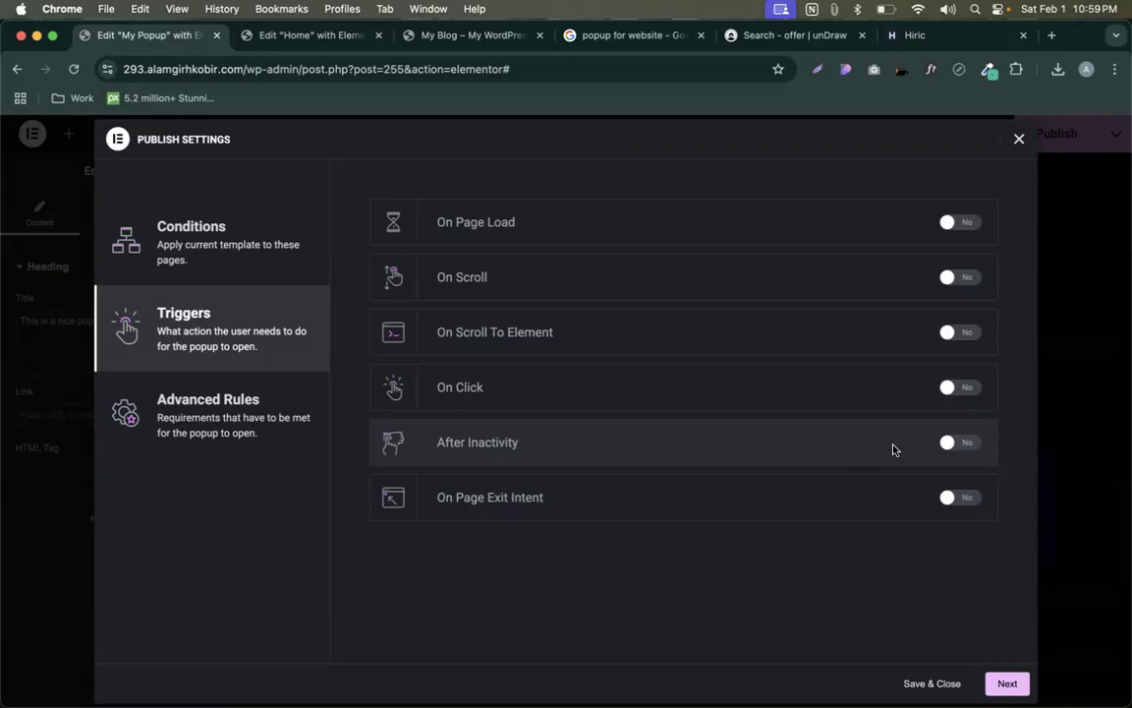
click(966, 499)
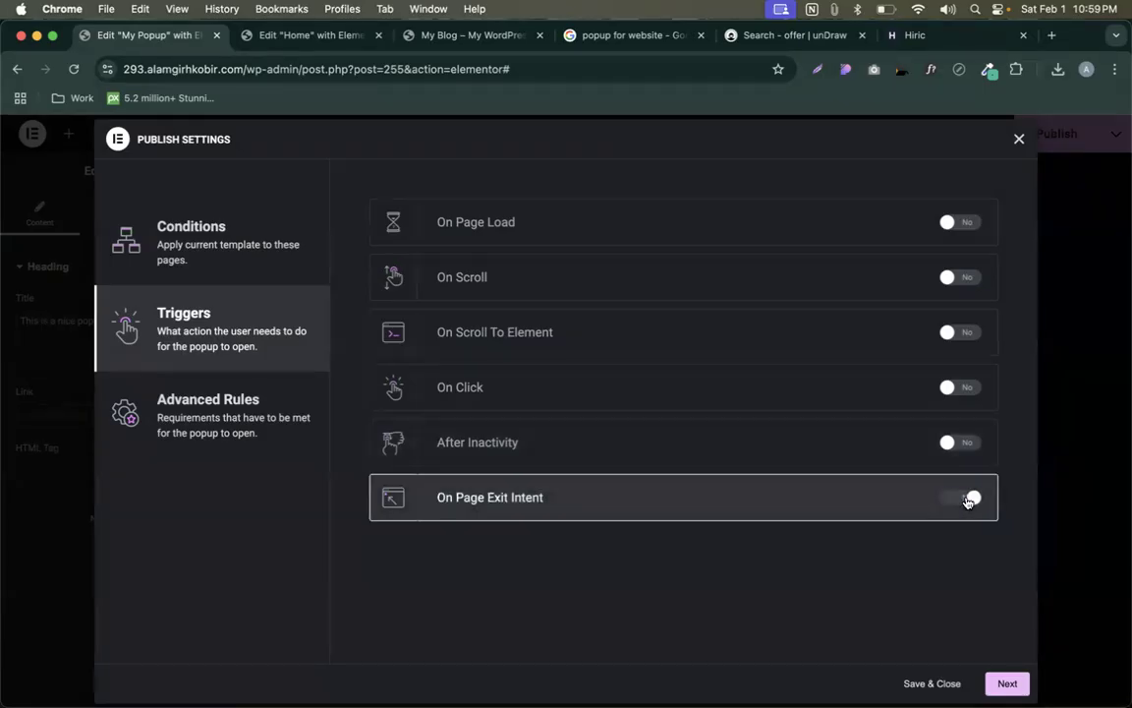
click(933, 685)
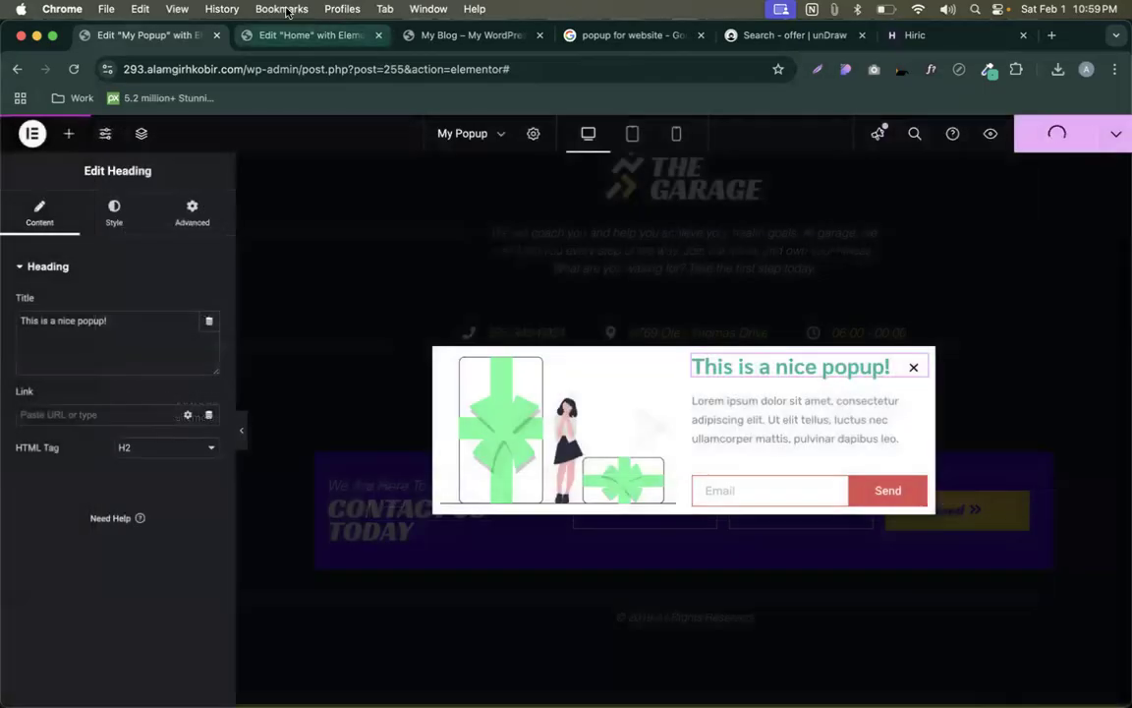
- On the live blog page, close the outdated popup and reload to get the latest version
click(438, 37)
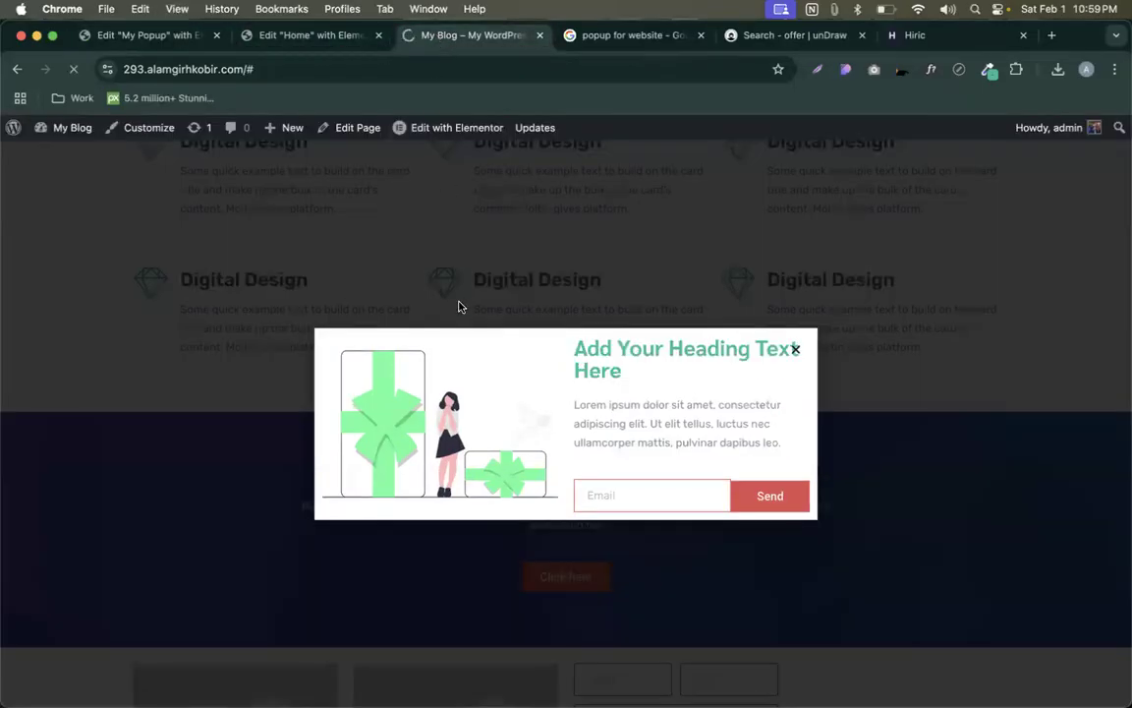
scroll(690, 363, up, 1)
scroll(691, 364, up, 15)
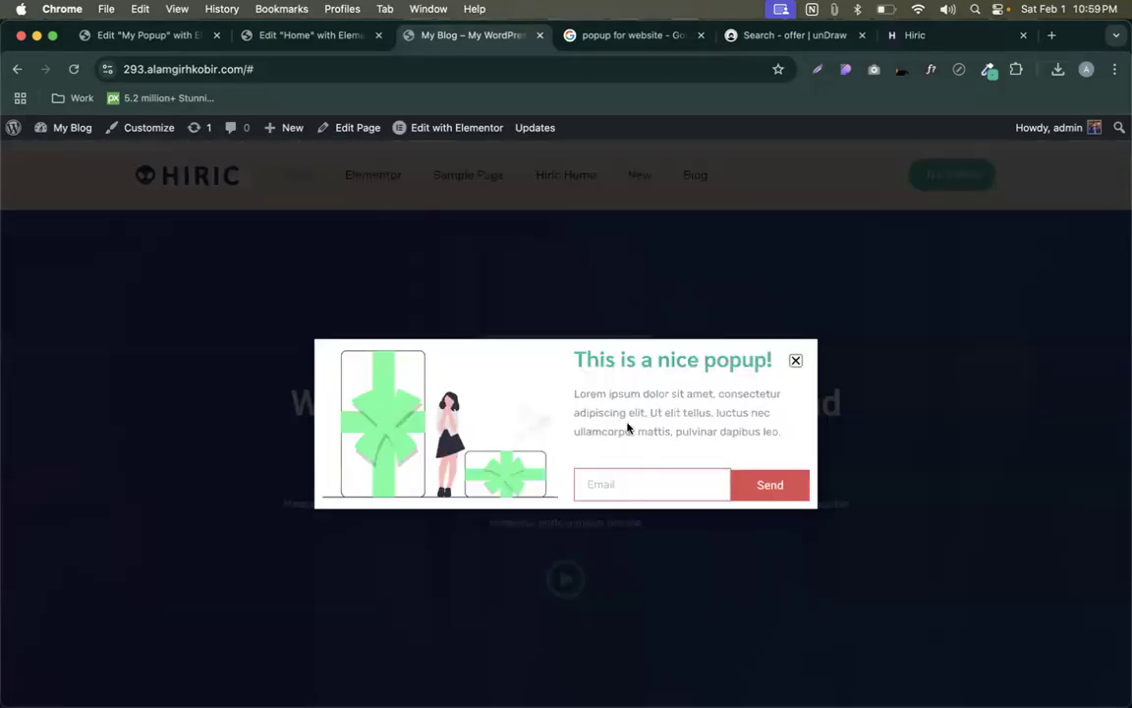
click(795, 362)
key(super+r)
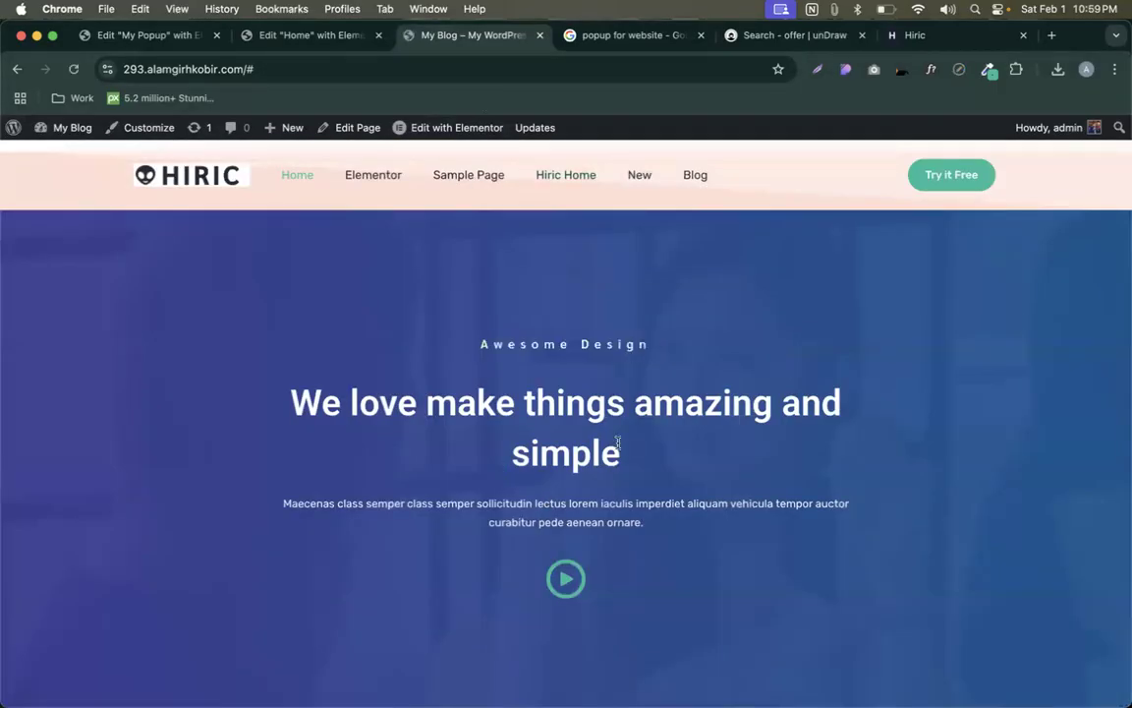
triple_click(622, 448)
click(633, 326)
- Trigger the exit-intent popup 'This is a nice popup!', close it, and return to the popup editor
scroll(634, 326, down, 20)
scroll(634, 326, up, 20)
scroll(633, 326, down, 20)
scroll(634, 326, up, 20)
mouse_move(493, 32)
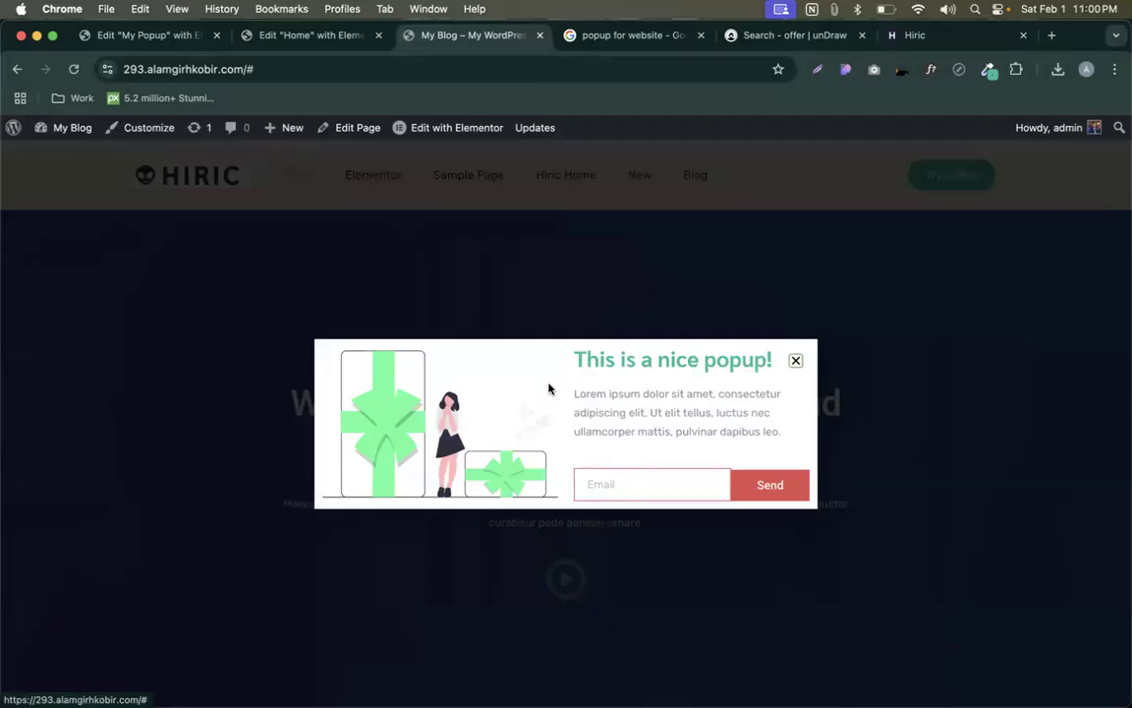
click(797, 362)
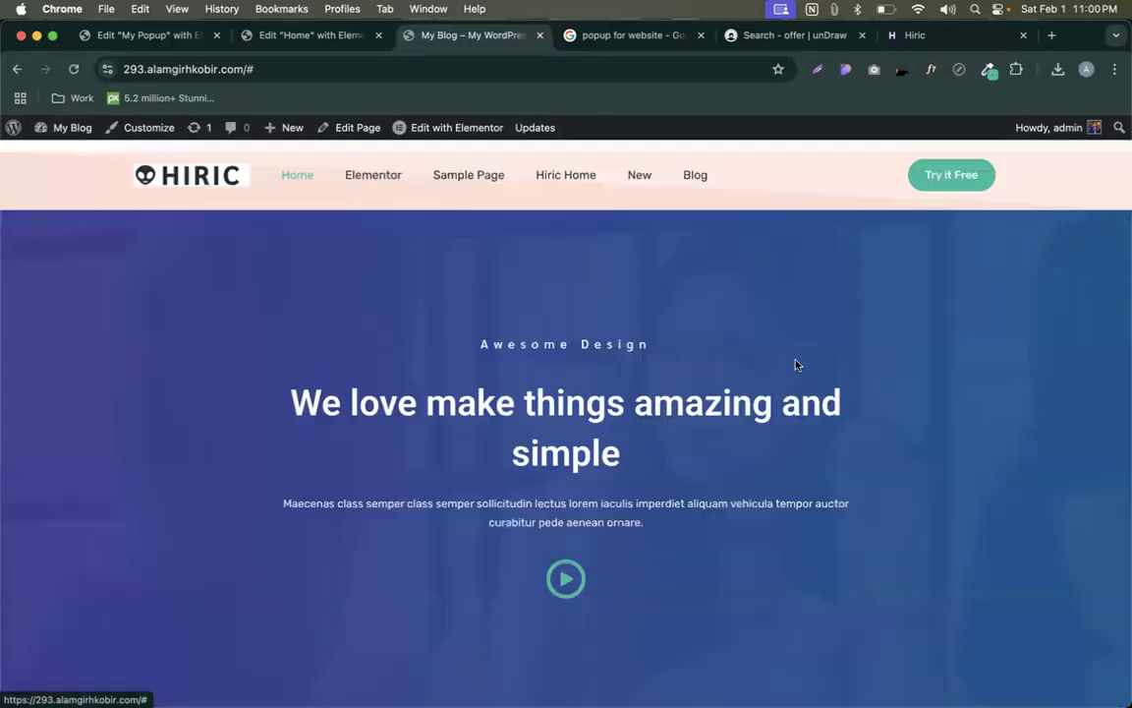
click(167, 40)
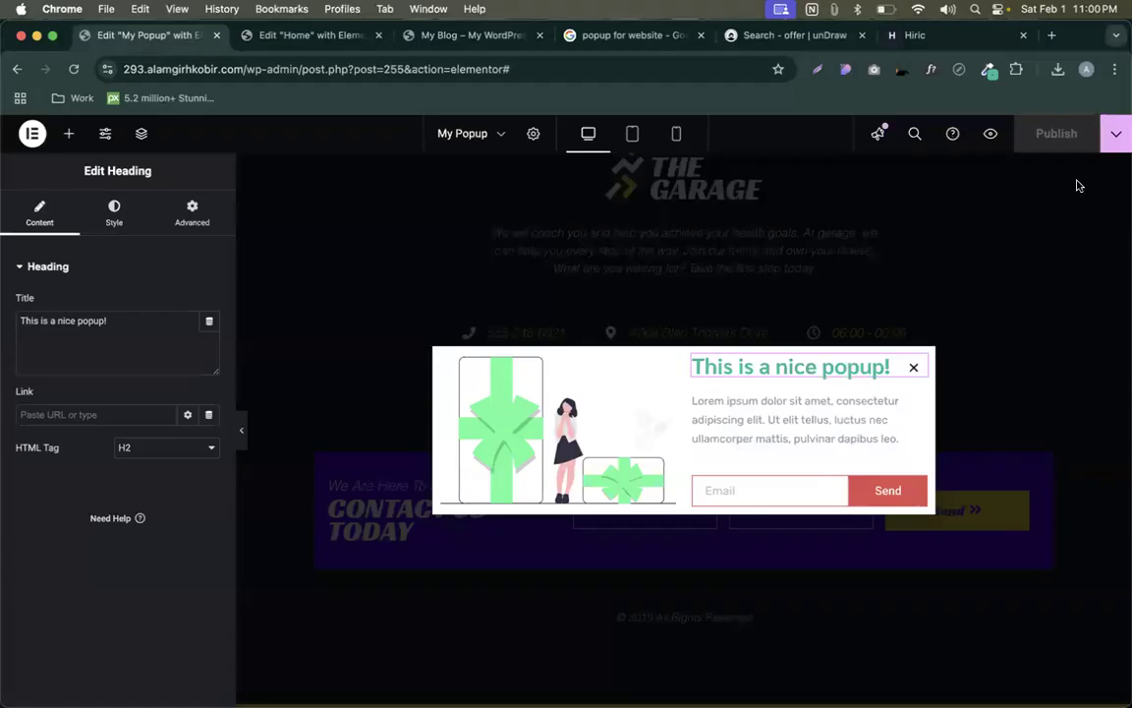
- Open My Popup's trigger settings and scroll through the Advanced Rules options
click(1114, 138)
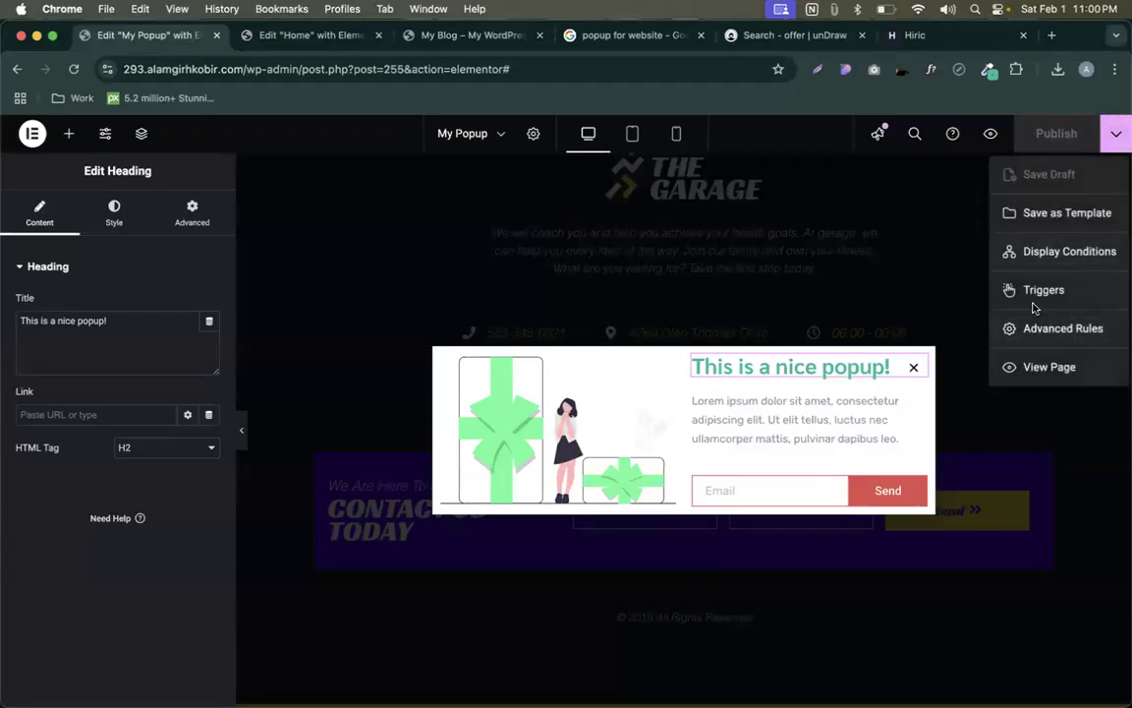
click(1031, 304)
click(1115, 136)
click(1025, 291)
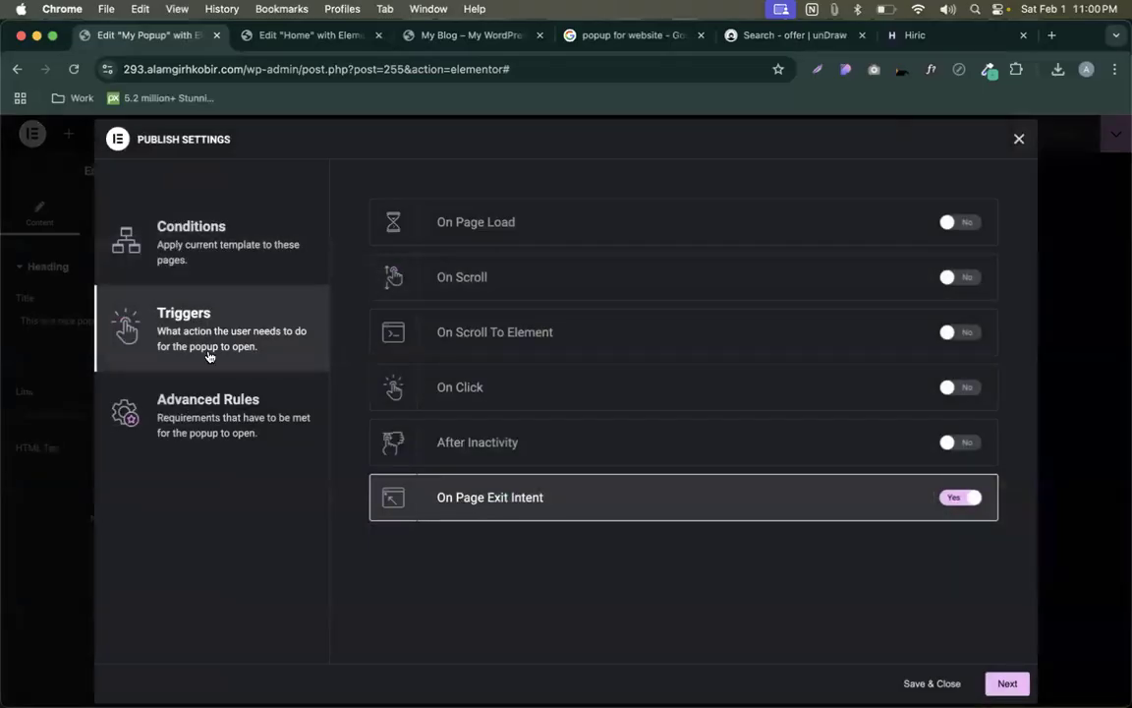
click(244, 416)
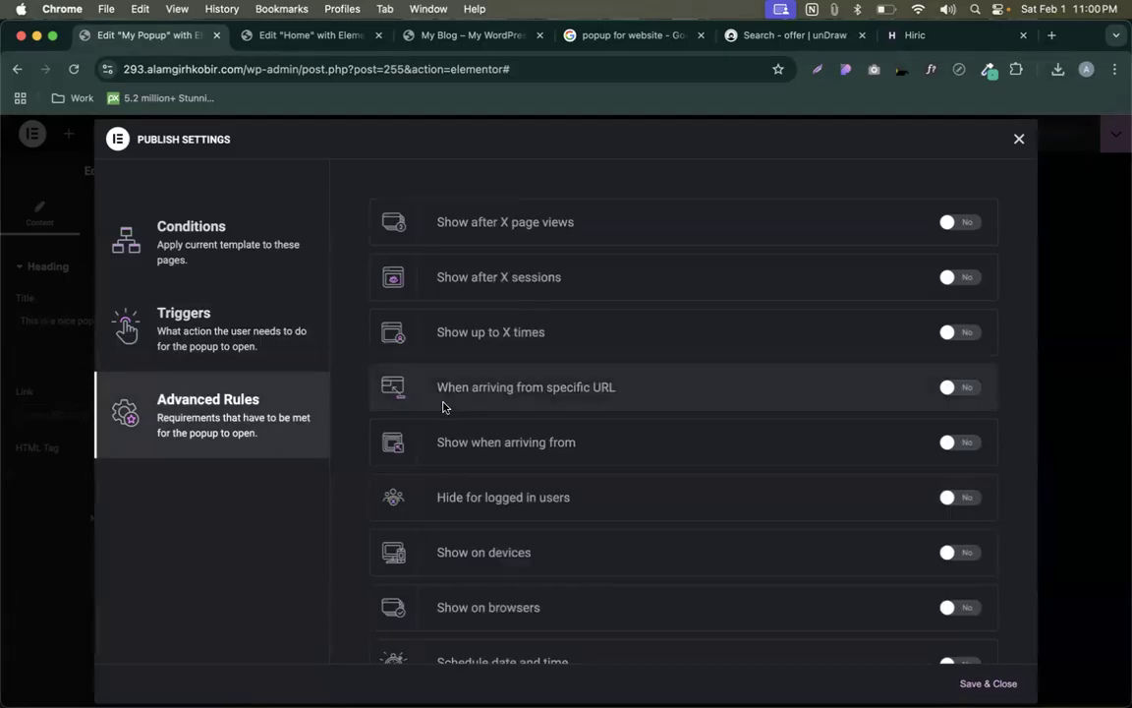
scroll(442, 406, down, 2)
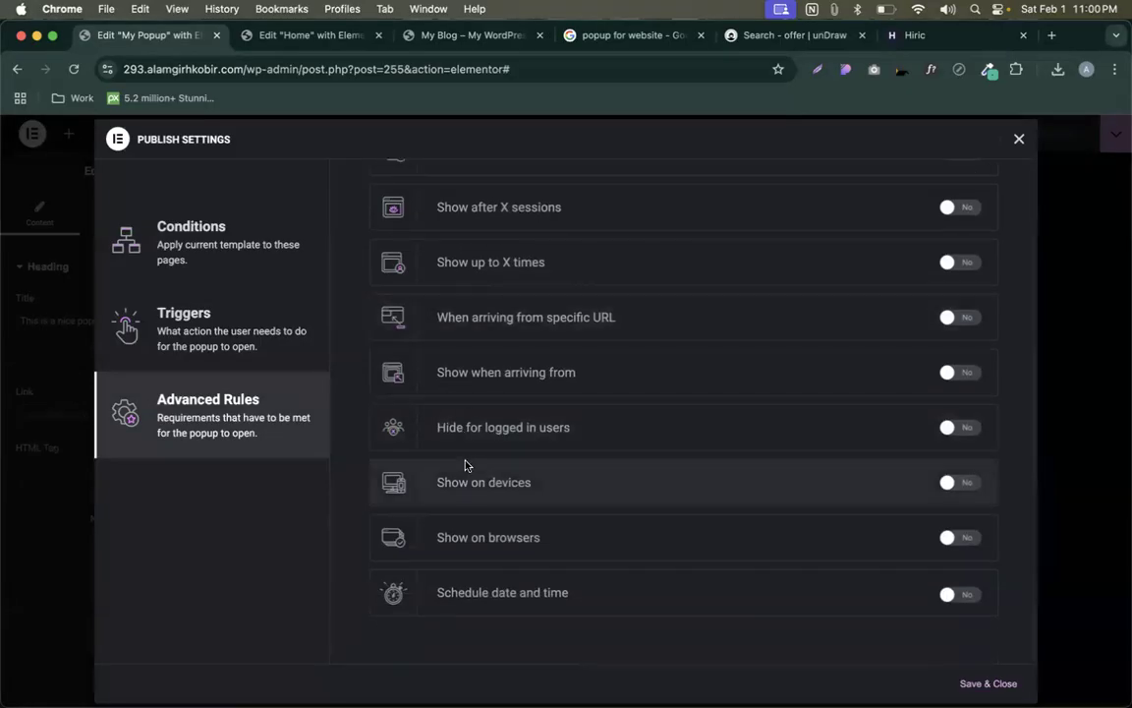
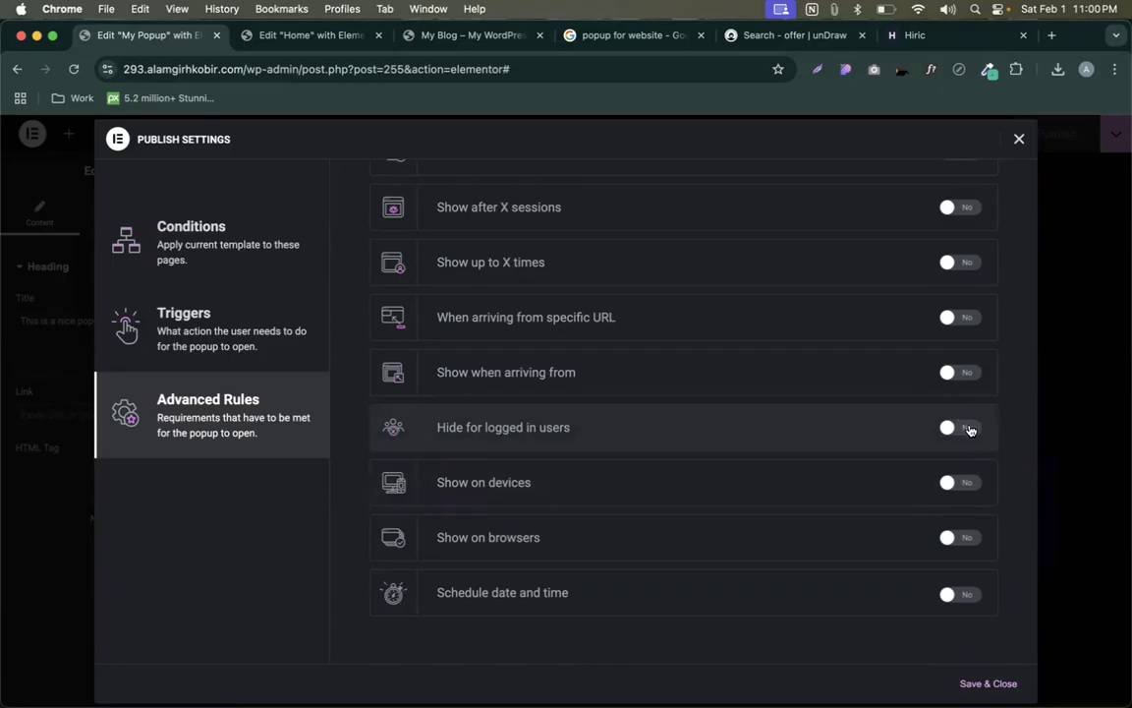
- Try the device and custom-browser Advanced Rules, leave both switched off, and save the settings
click(972, 482)
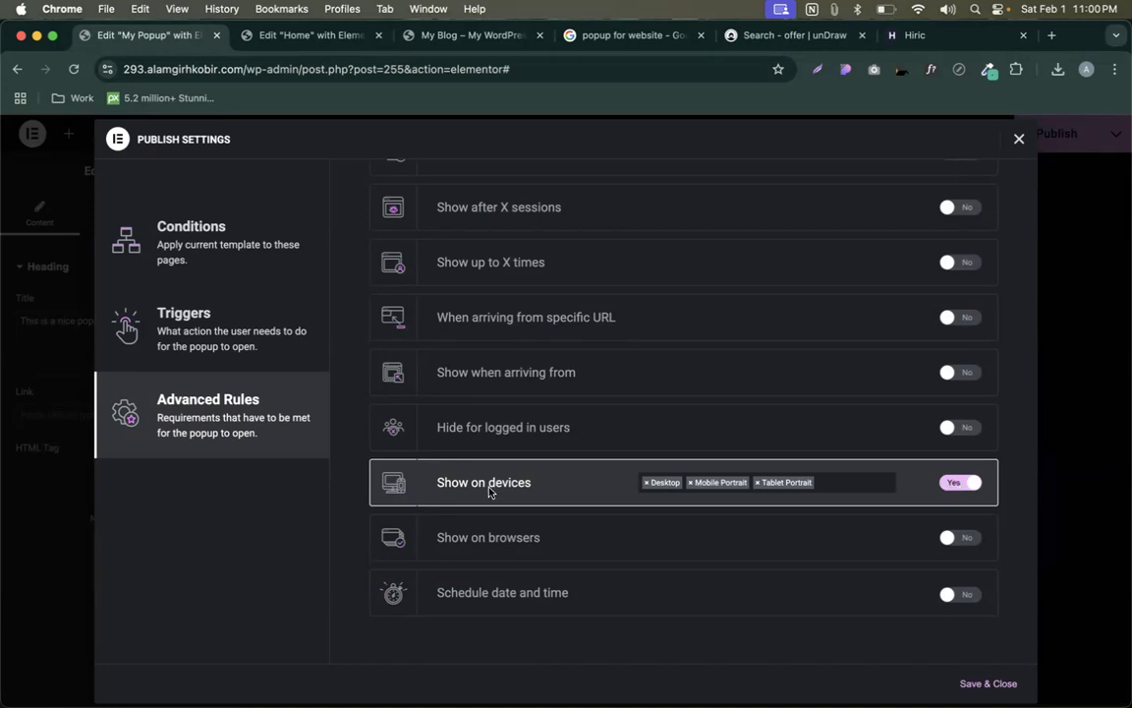
click(954, 481)
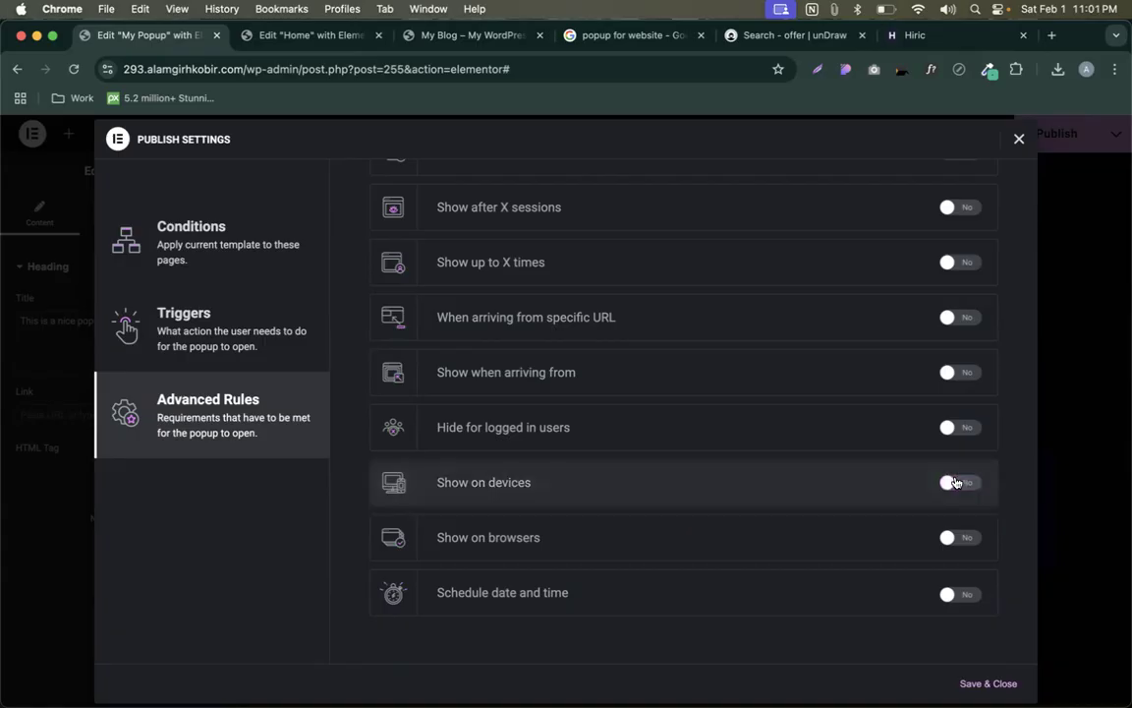
click(967, 540)
click(678, 536)
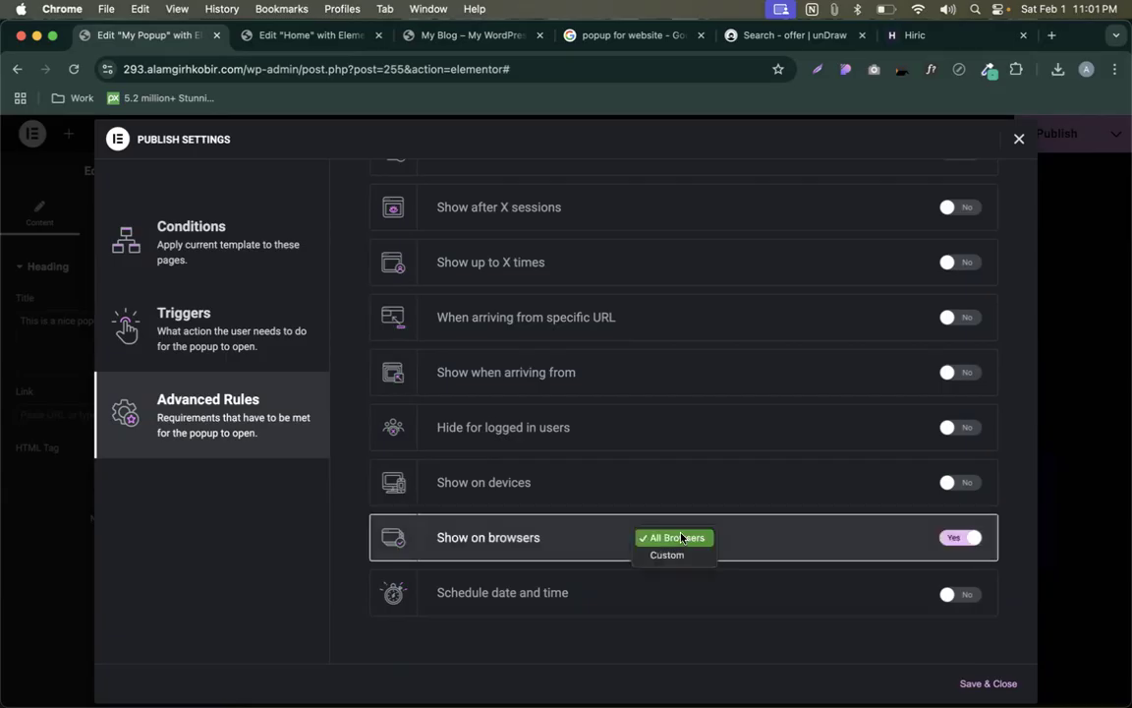
click(672, 554)
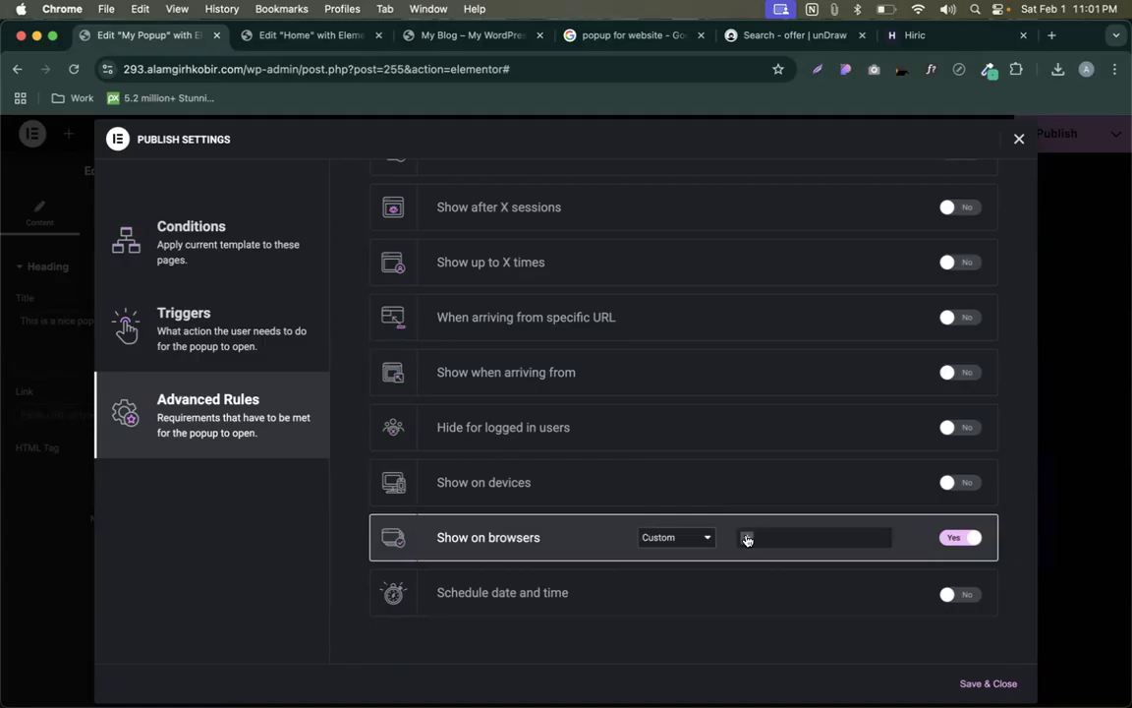
click(953, 537)
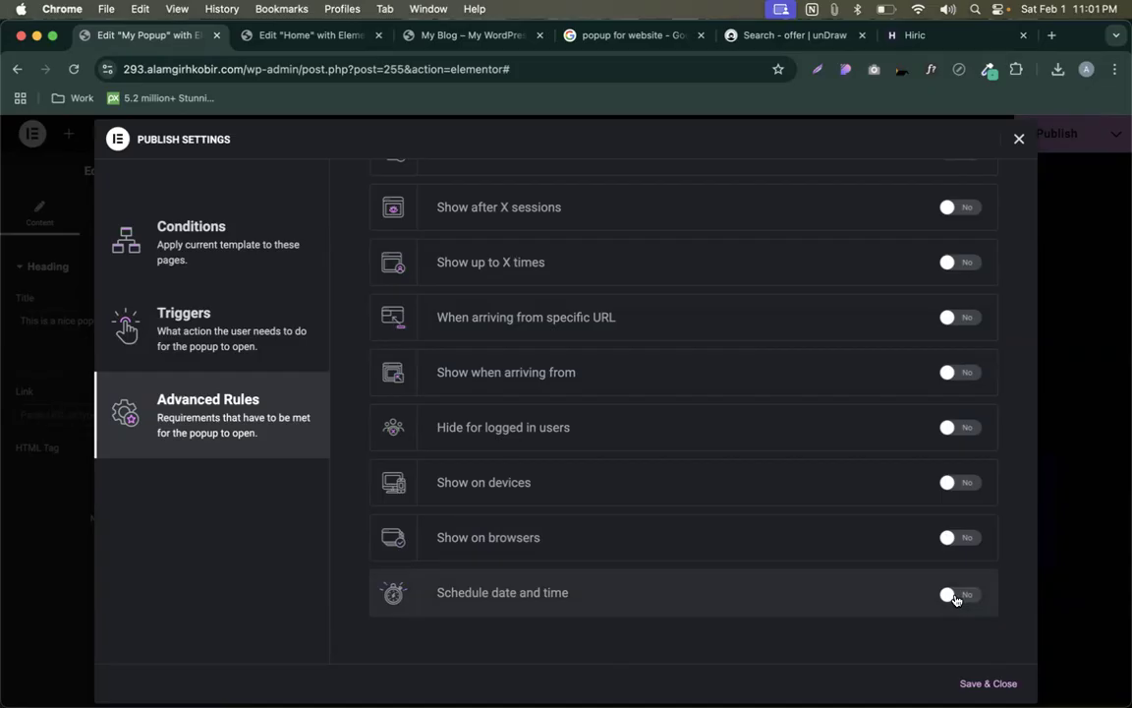
click(989, 682)
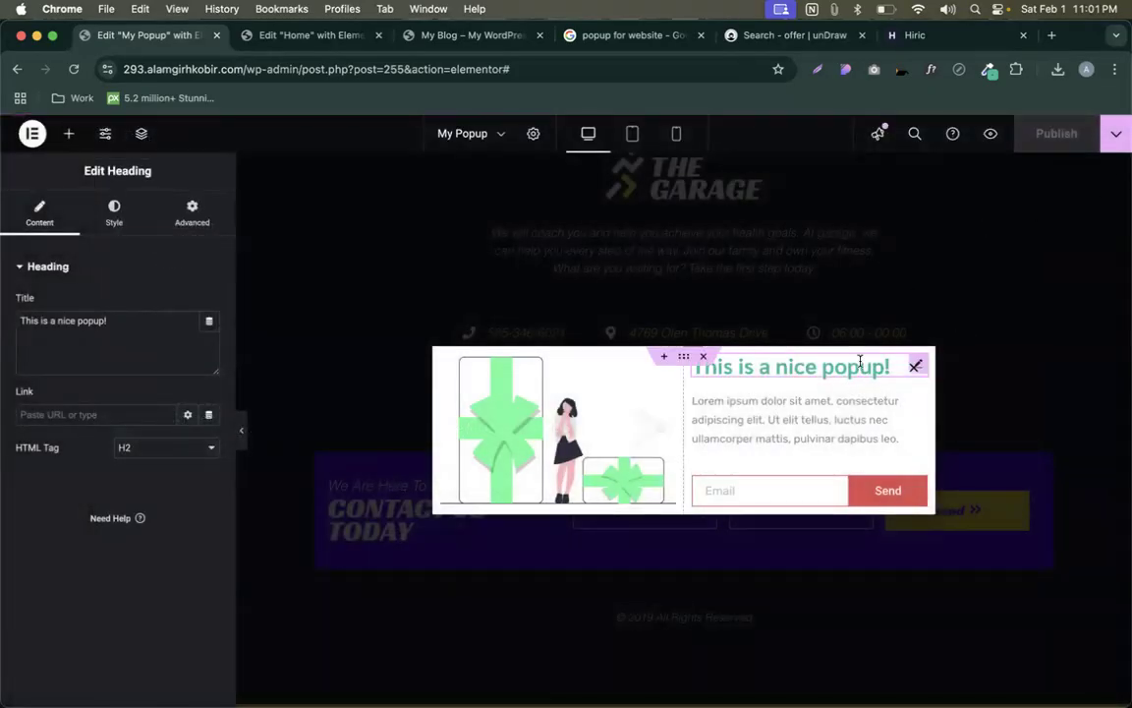
click(1114, 133)
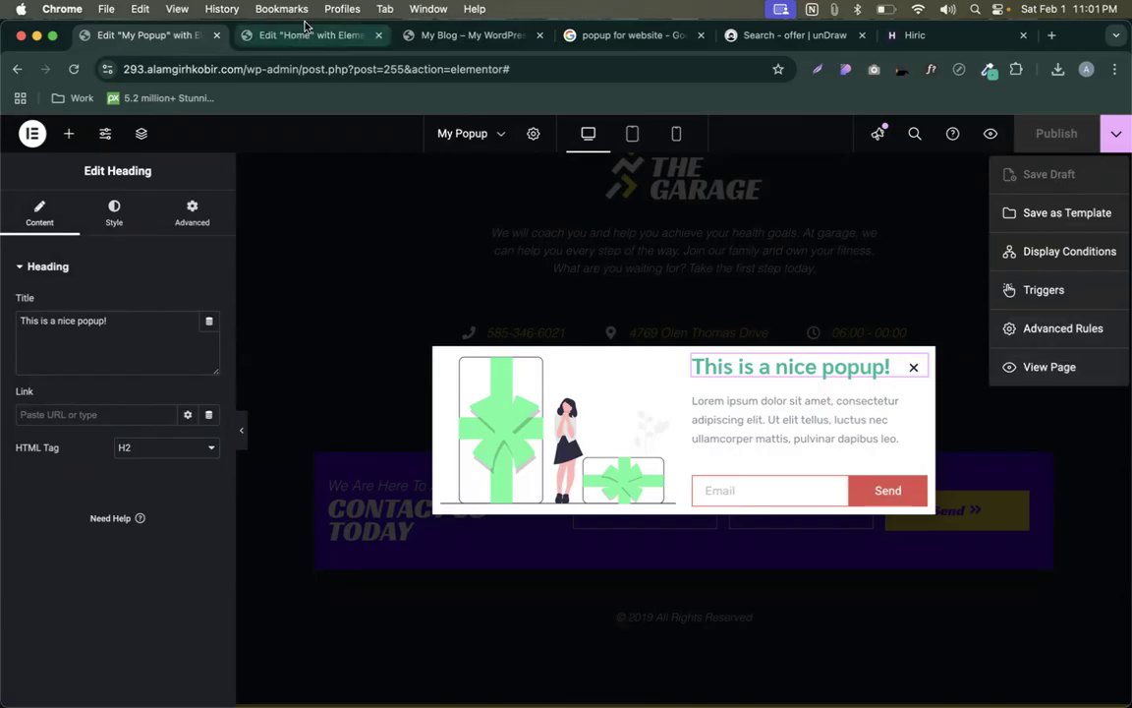
click(405, 34)
click(73, 73)
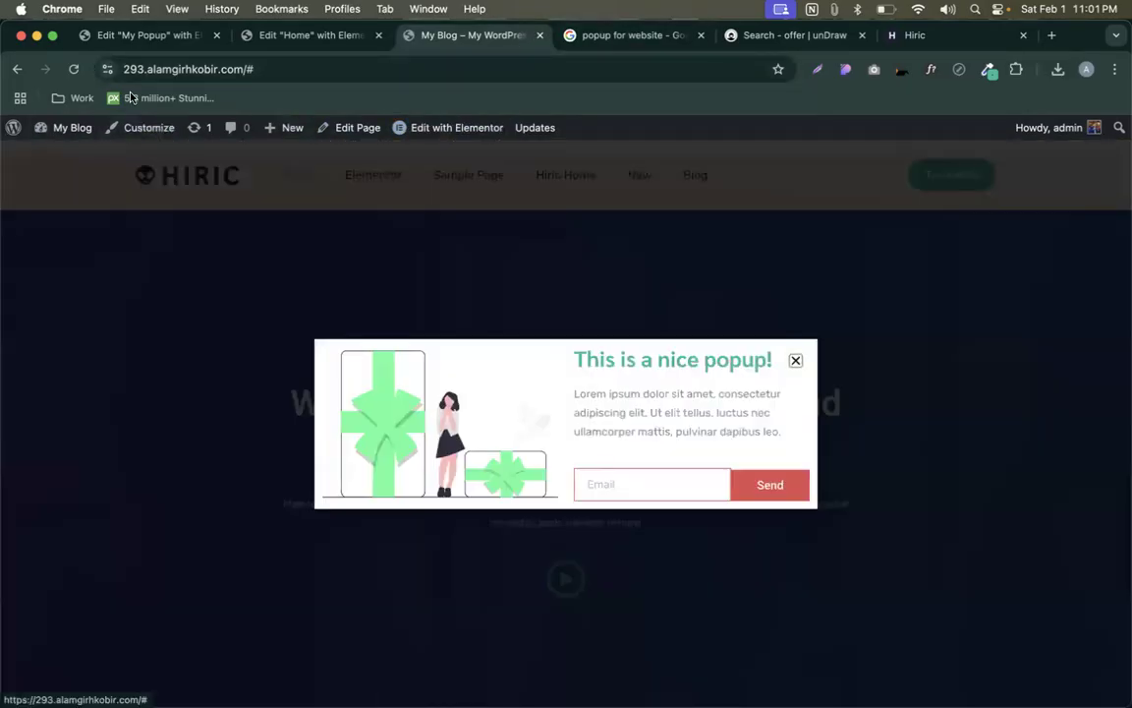
click(146, 40)
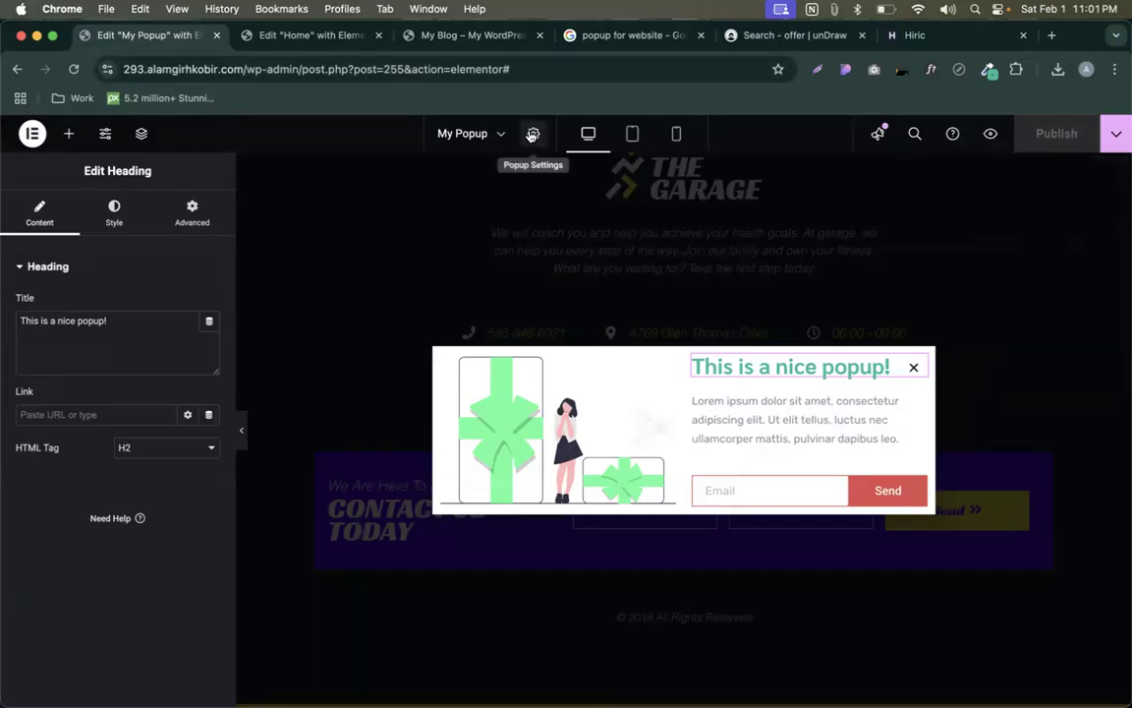
- In Popup Settings, set Horizontal position to Left and Height to Fit To Screen
click(533, 134)
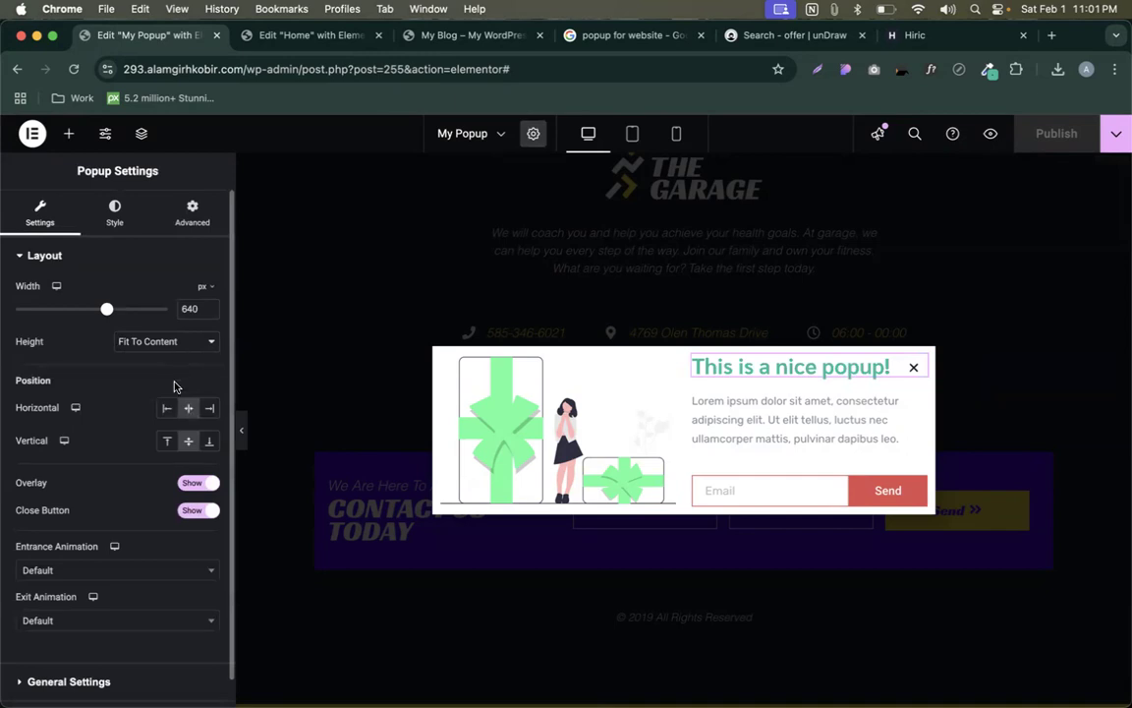
click(209, 408)
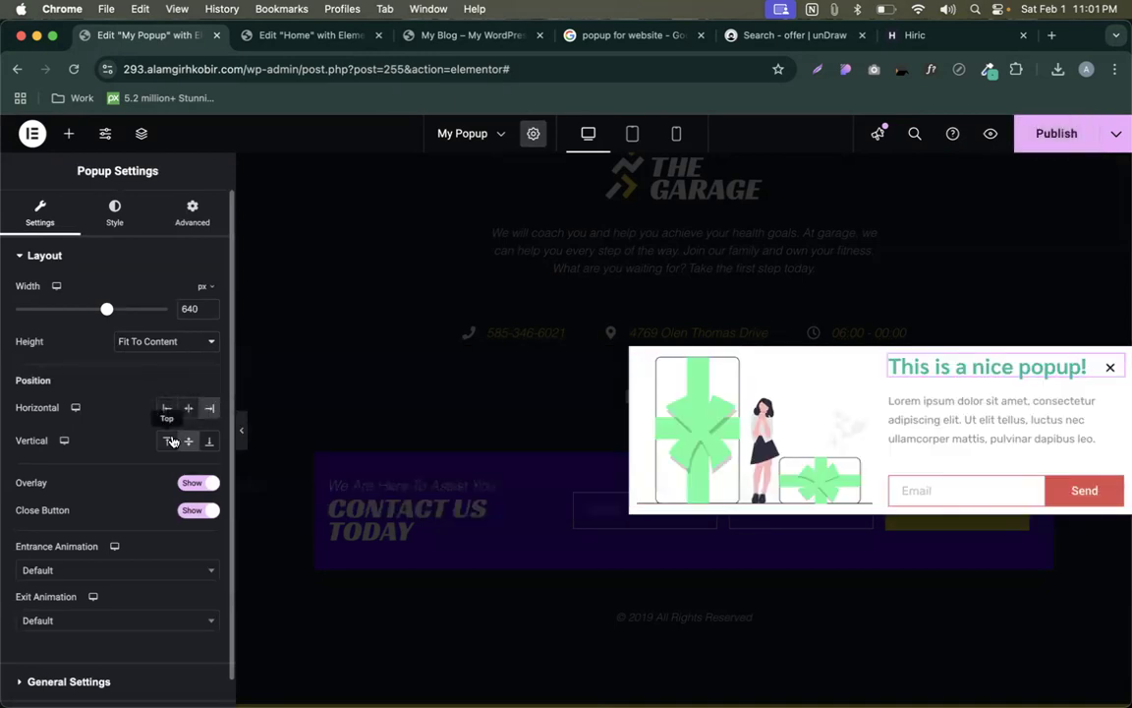
click(167, 440)
click(209, 441)
click(188, 440)
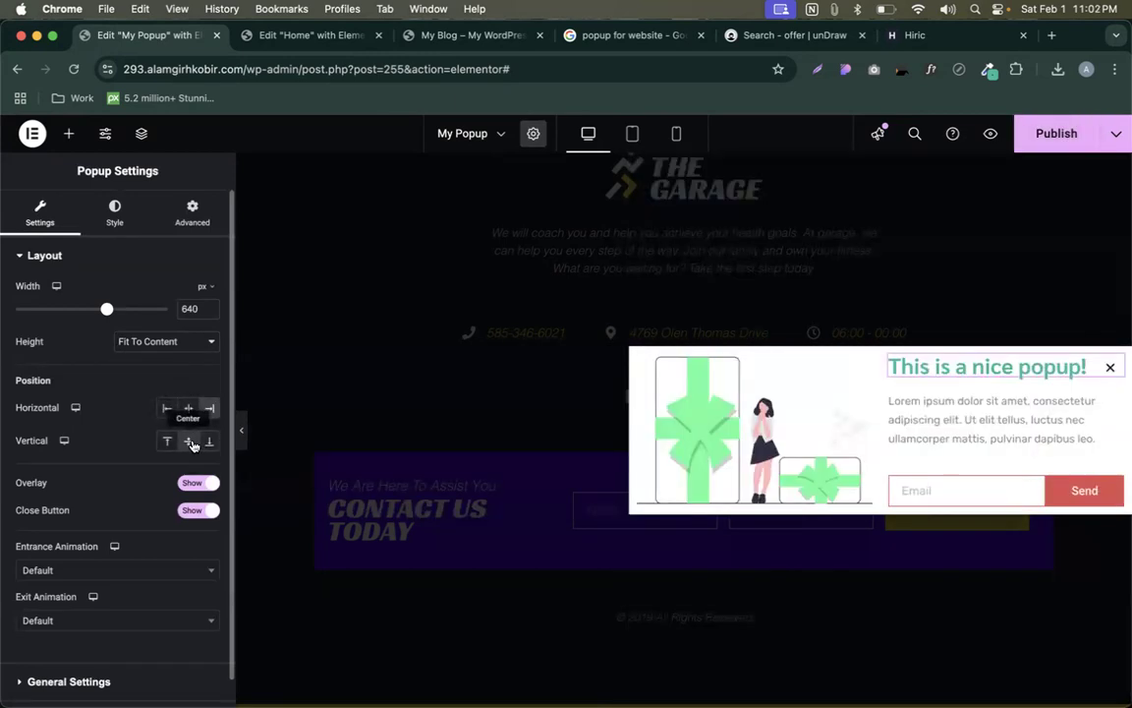
click(189, 408)
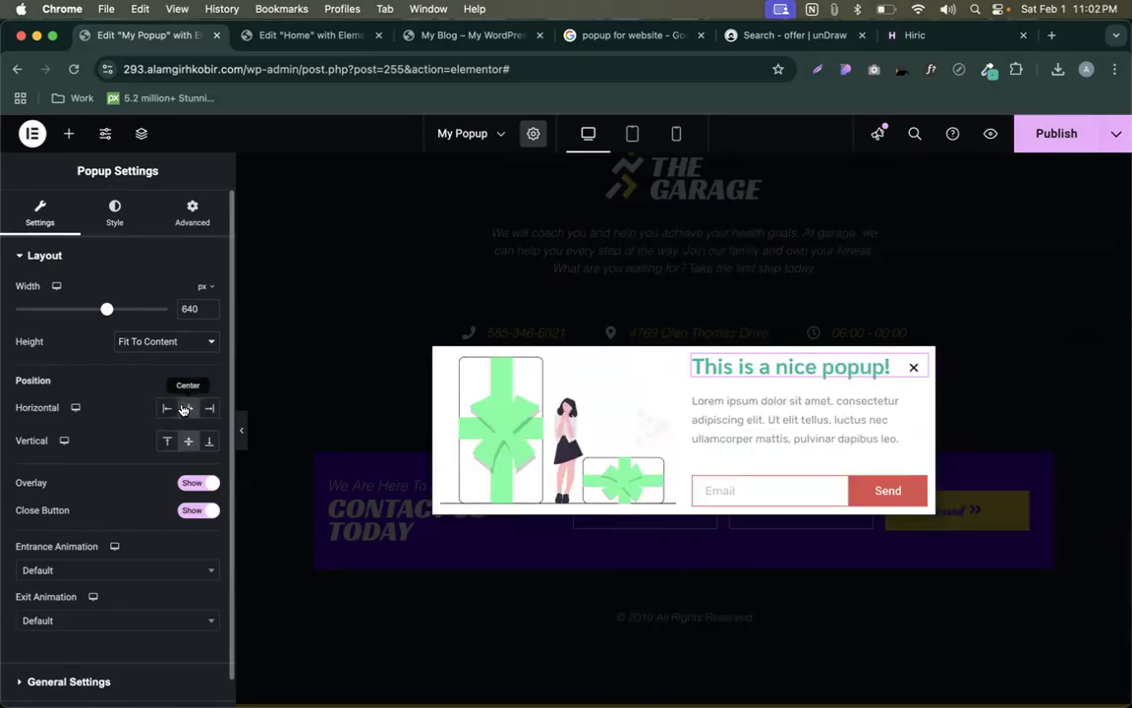
click(167, 408)
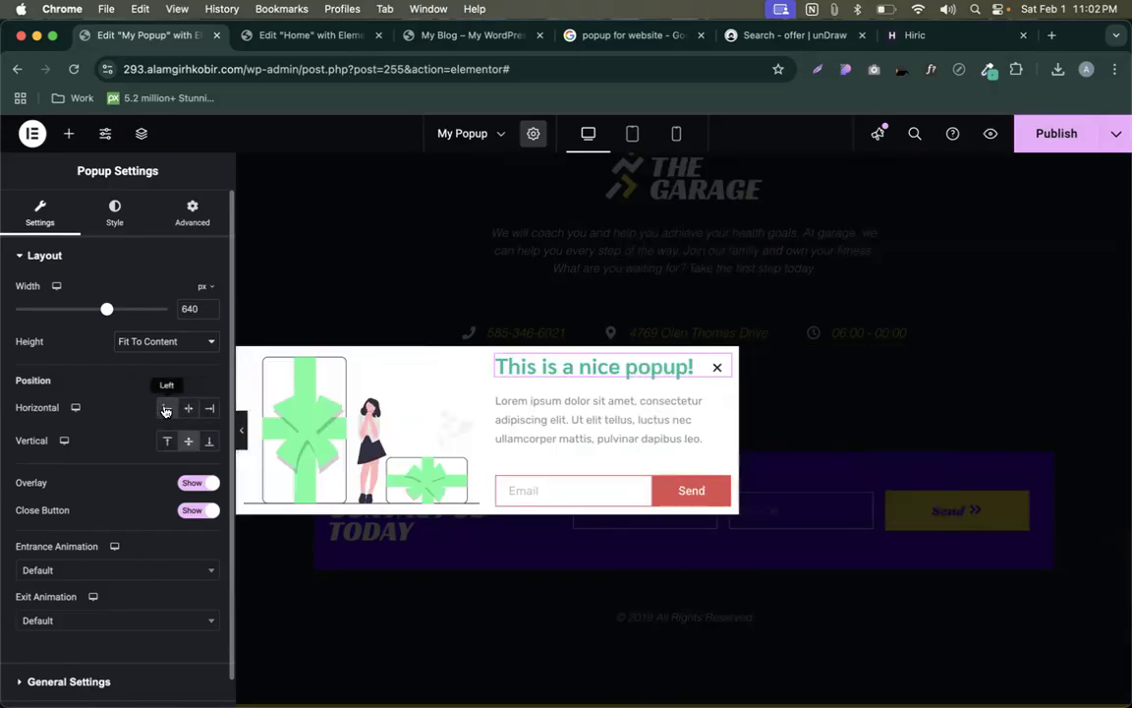
click(142, 341)
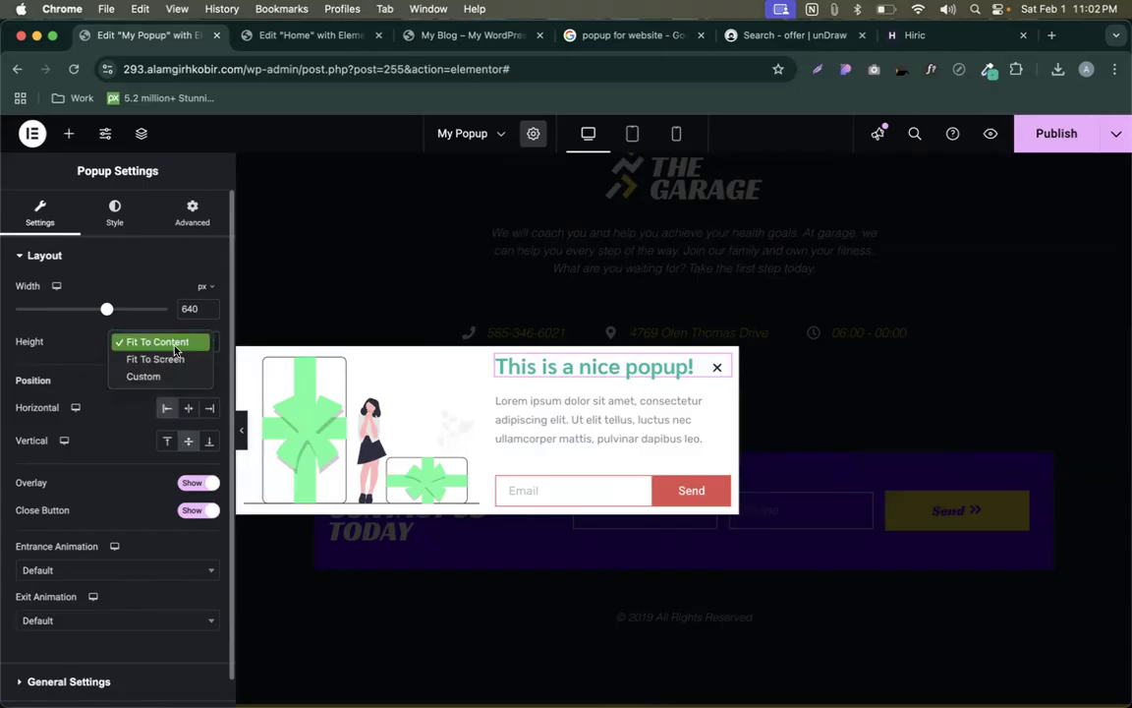
click(155, 359)
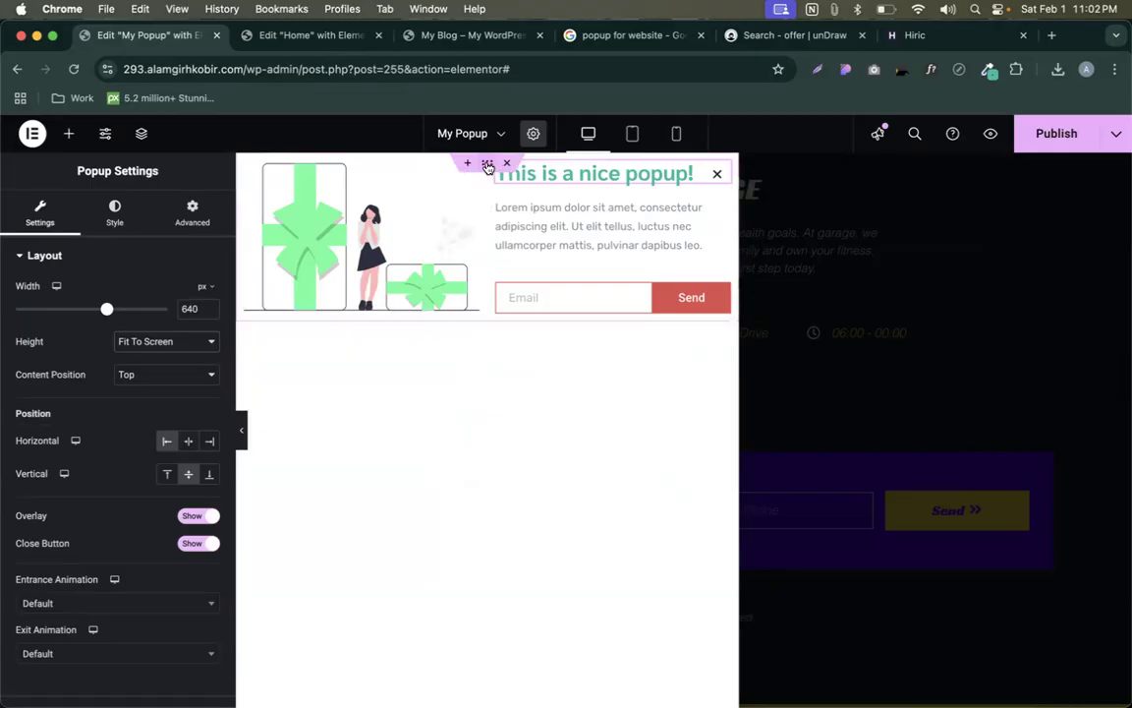
- Set the popup section's Vertical Align to Middle
click(487, 164)
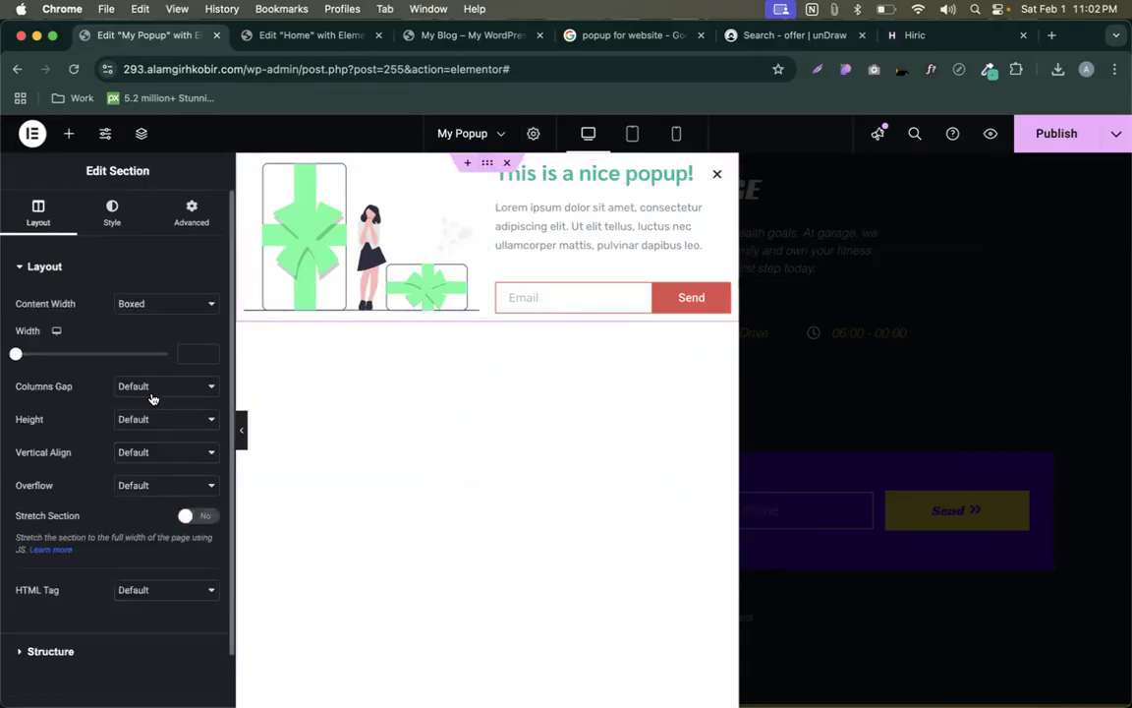
click(138, 452)
click(147, 485)
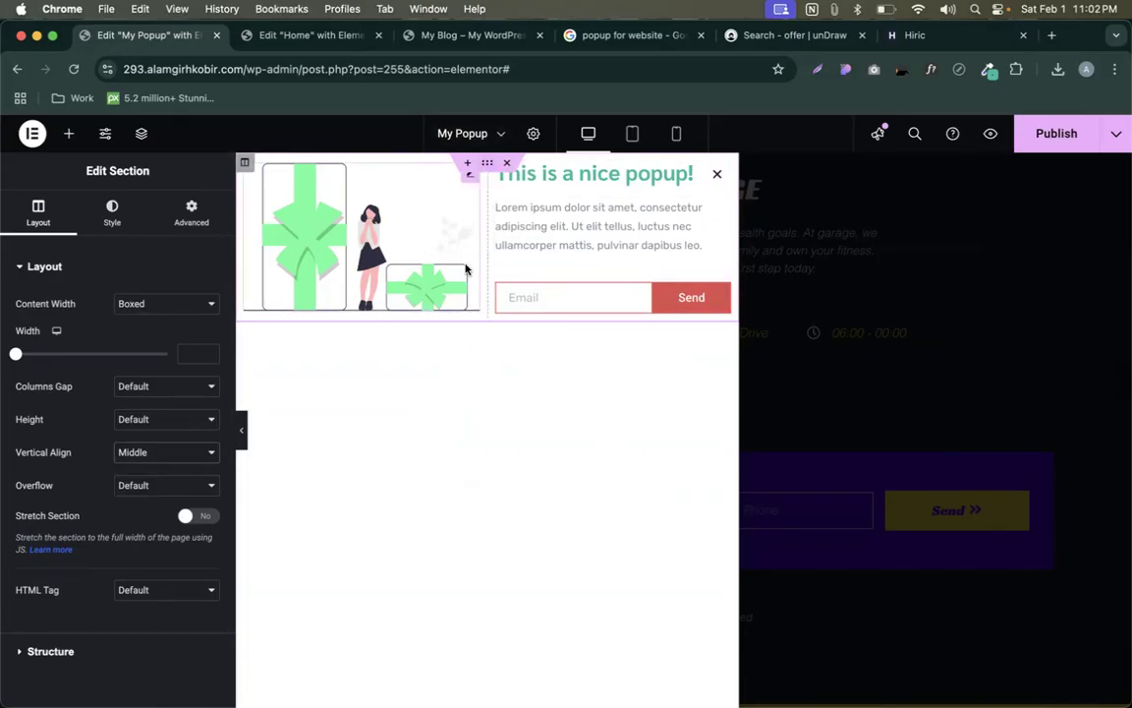
- In Popup Settings, keep Horizontal Left and Fit To Screen height, with Content Position Center
click(533, 137)
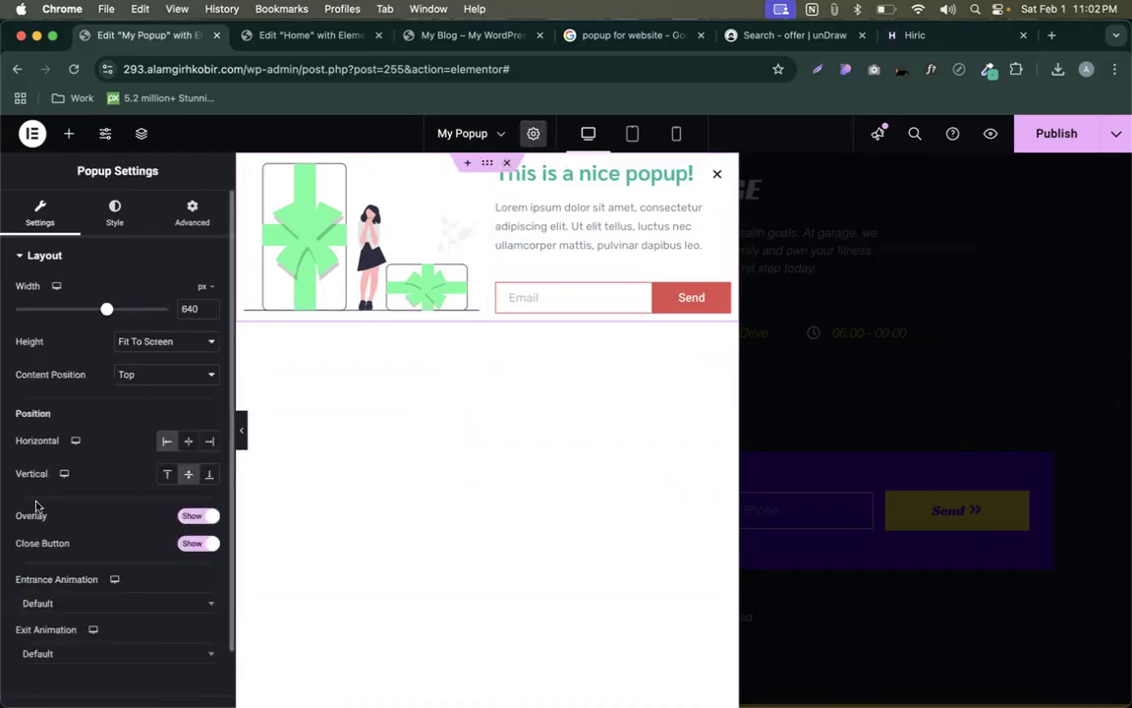
scroll(69, 451, down, 1)
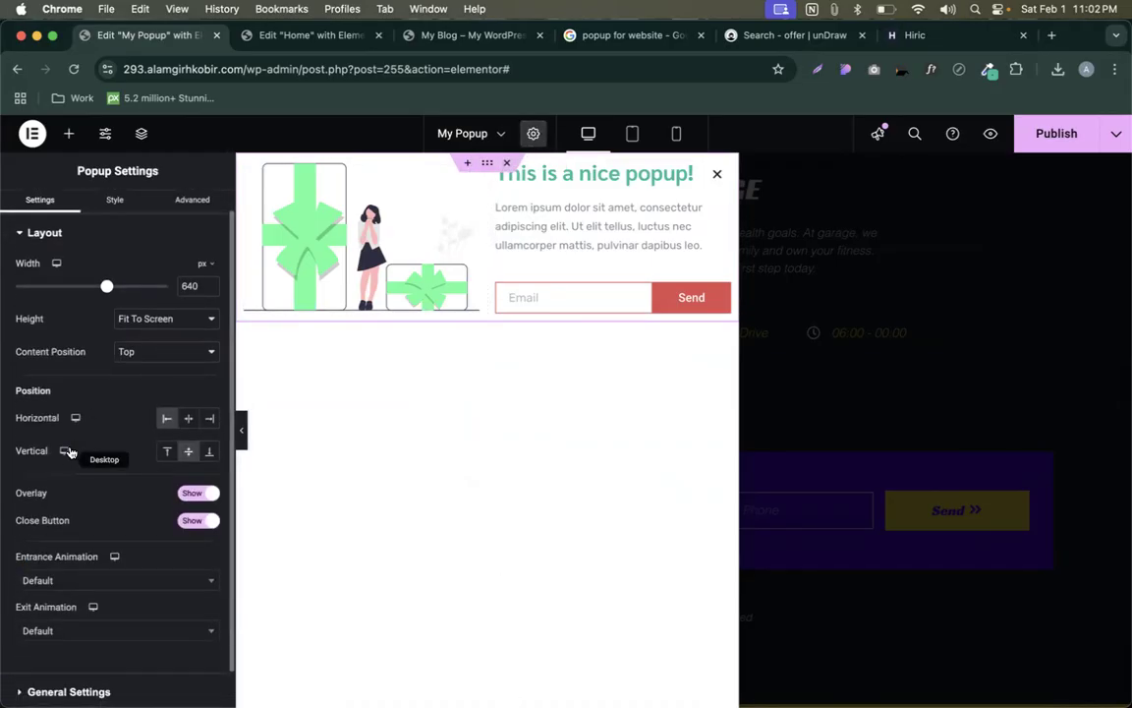
click(187, 419)
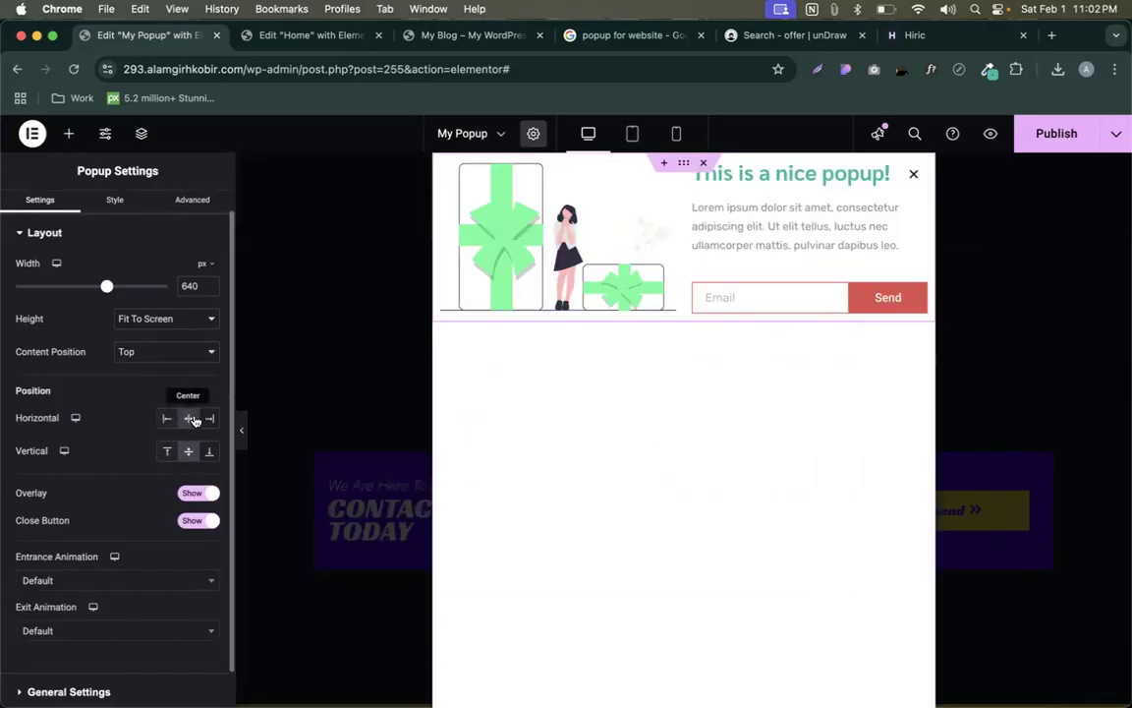
click(167, 418)
click(140, 359)
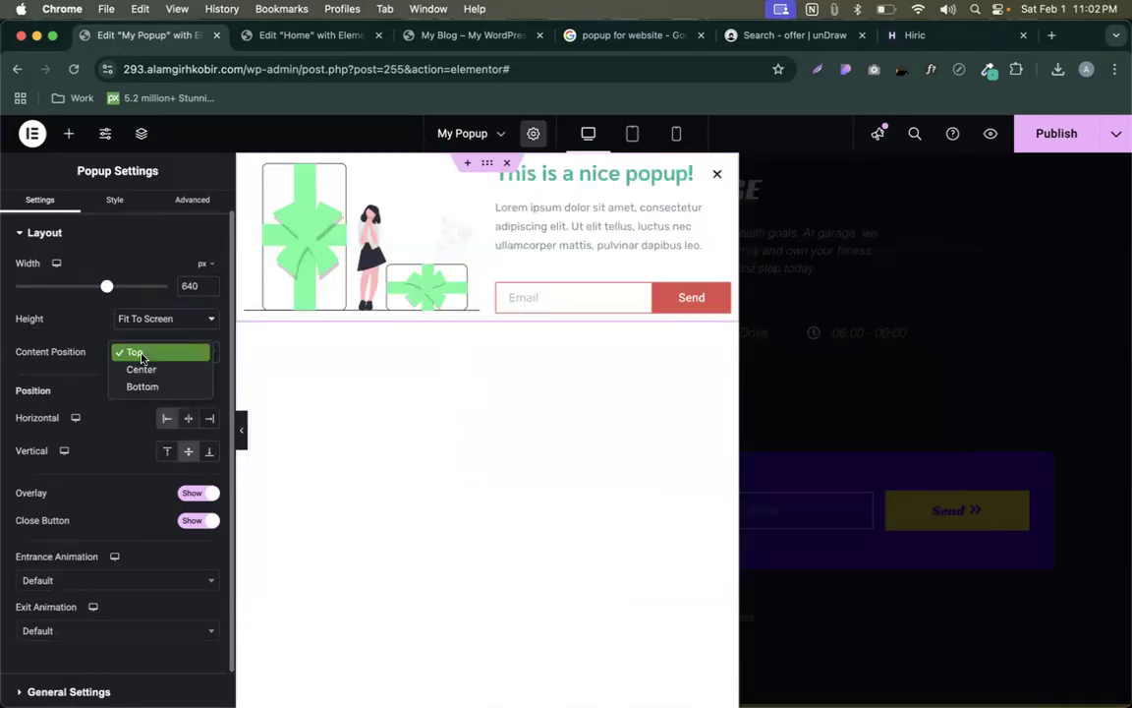
click(144, 368)
click(145, 351)
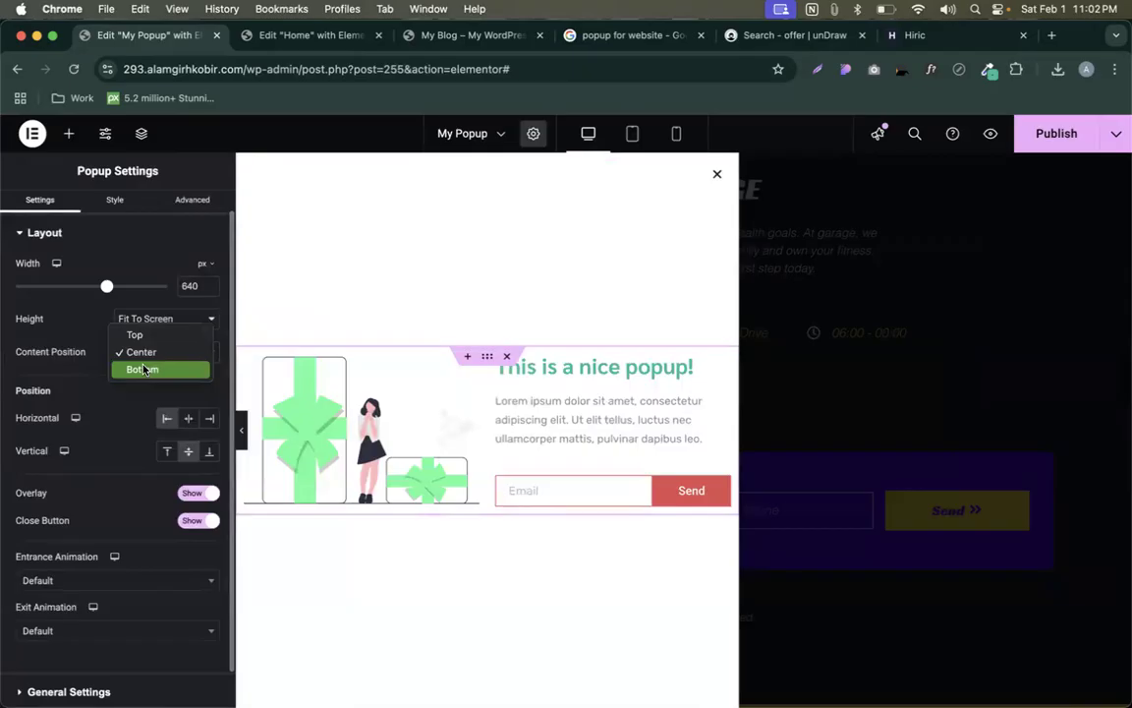
click(92, 339)
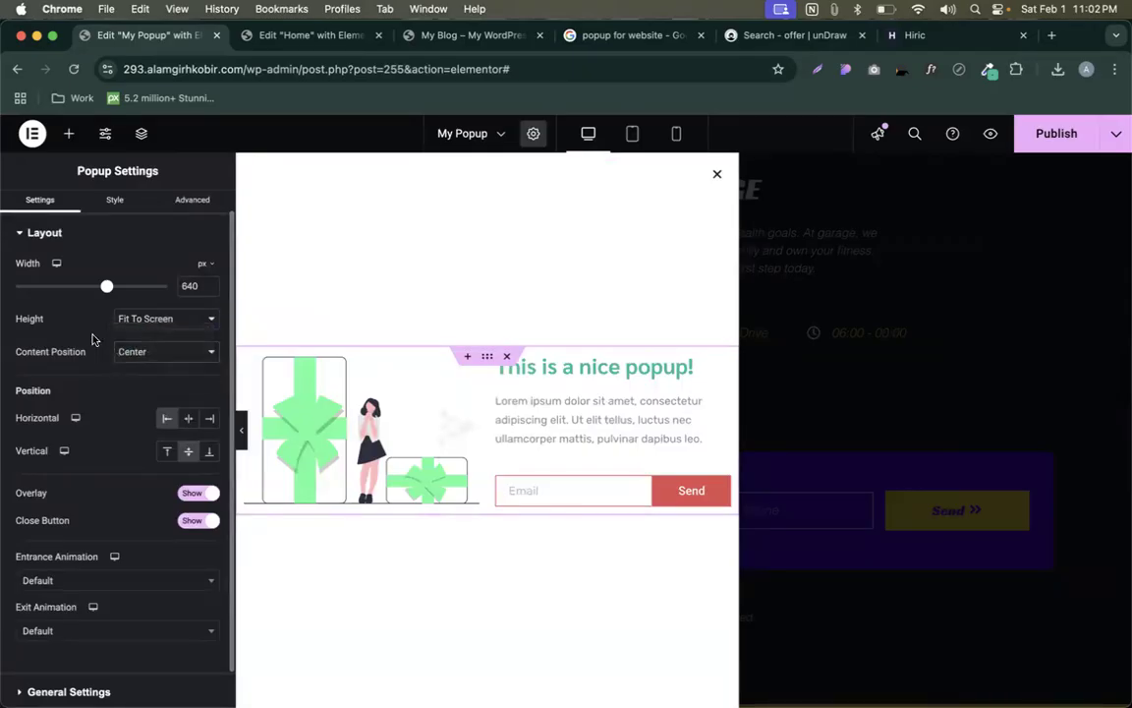
click(141, 333)
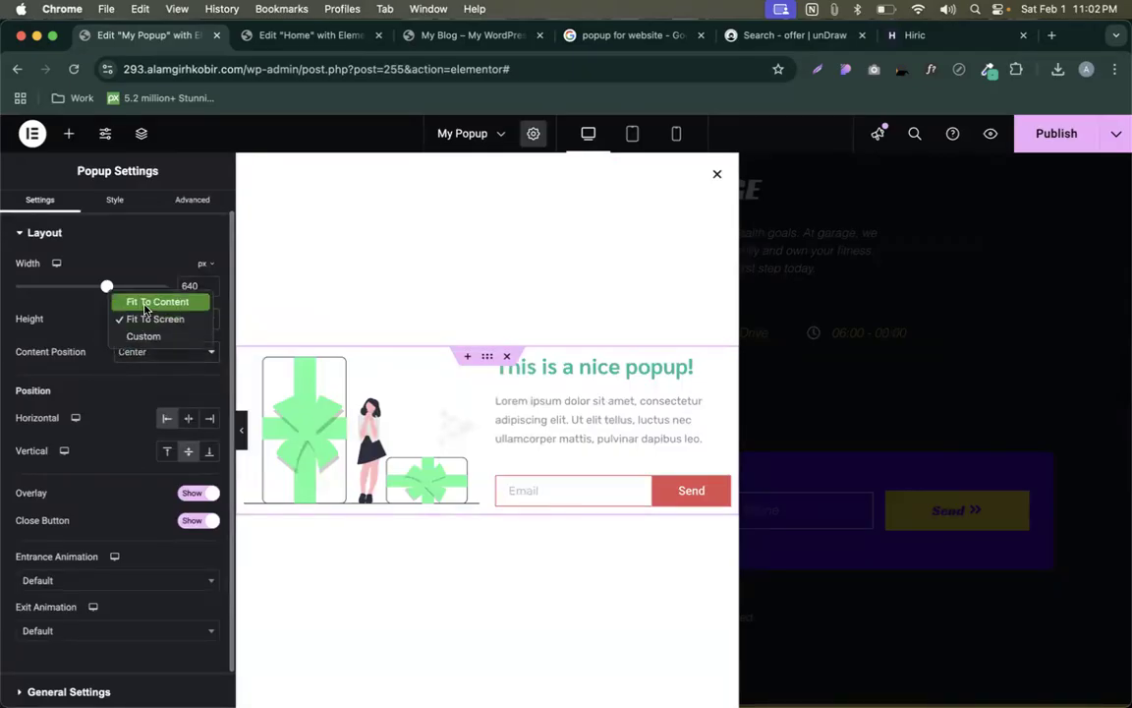
click(110, 396)
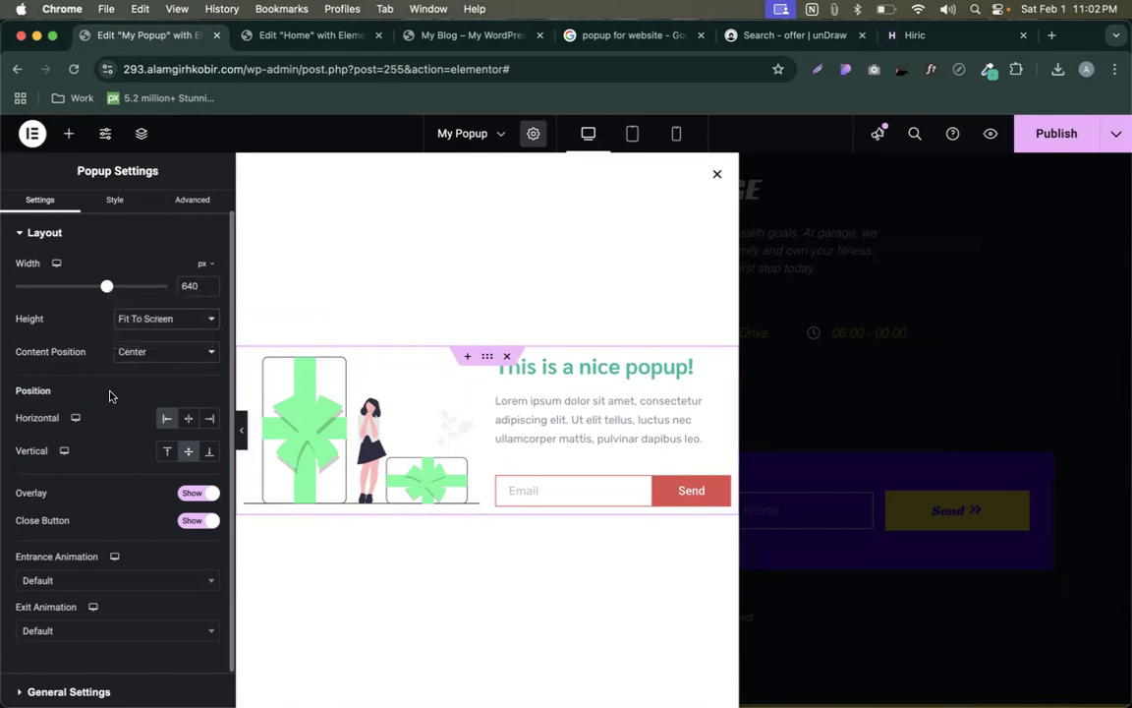
scroll(109, 227, up, 2)
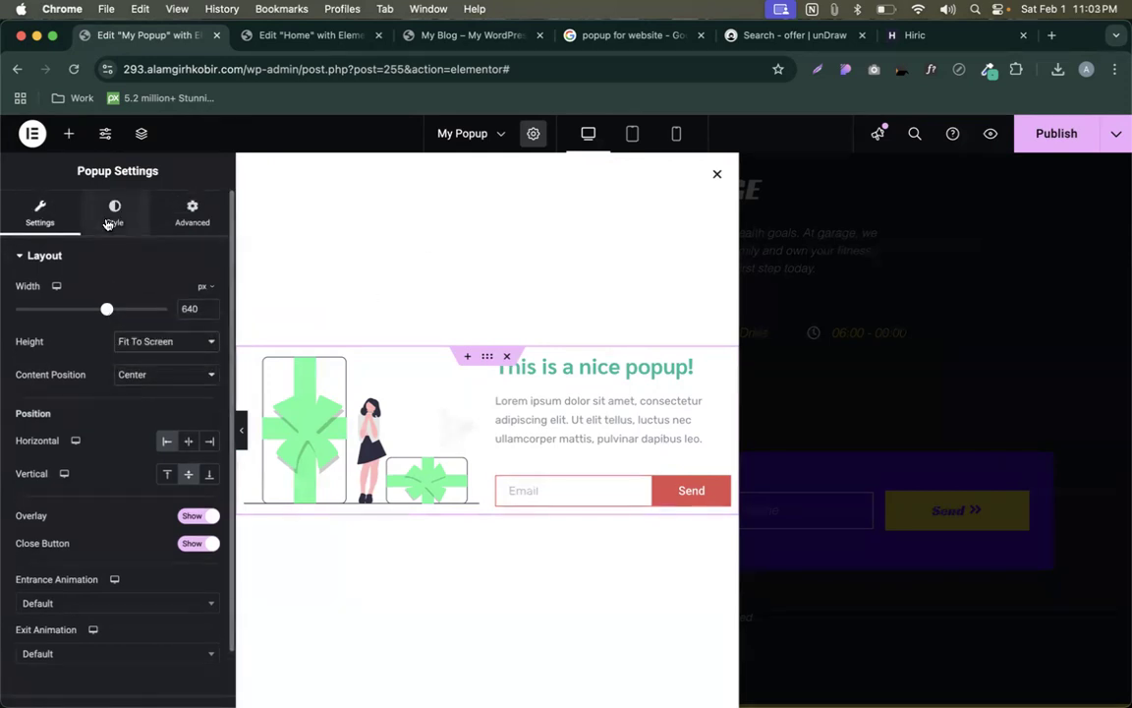
click(110, 220)
- Give the popup a solid near-black background colour
click(191, 294)
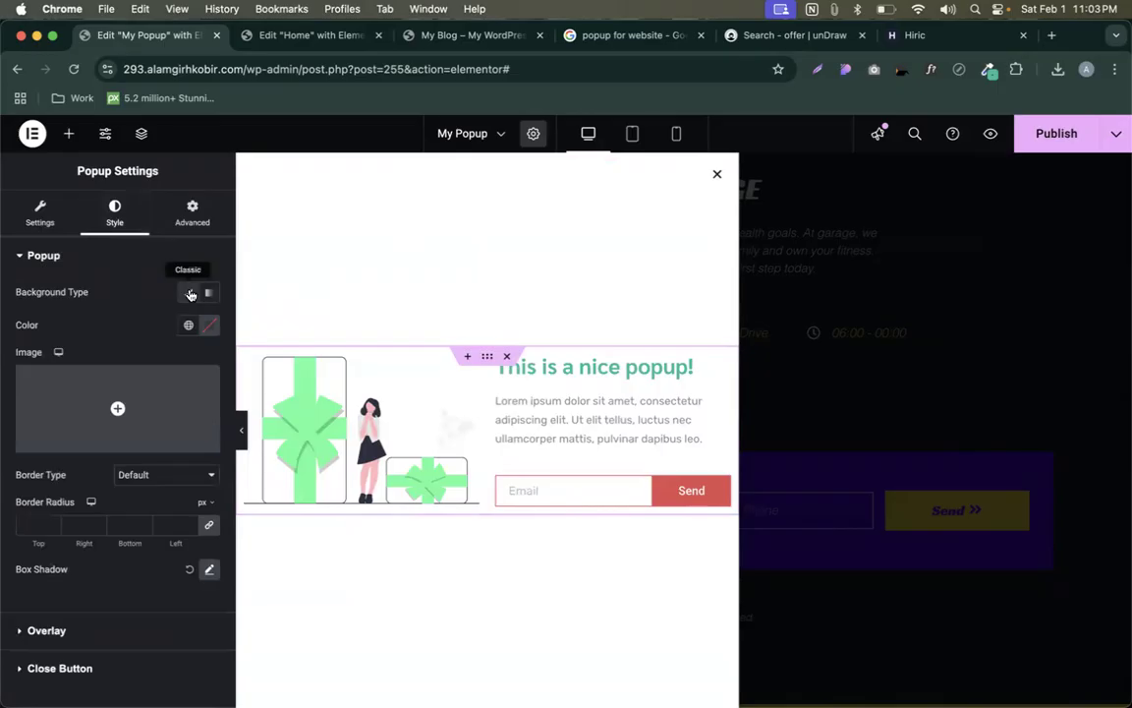
click(209, 324)
click(210, 392)
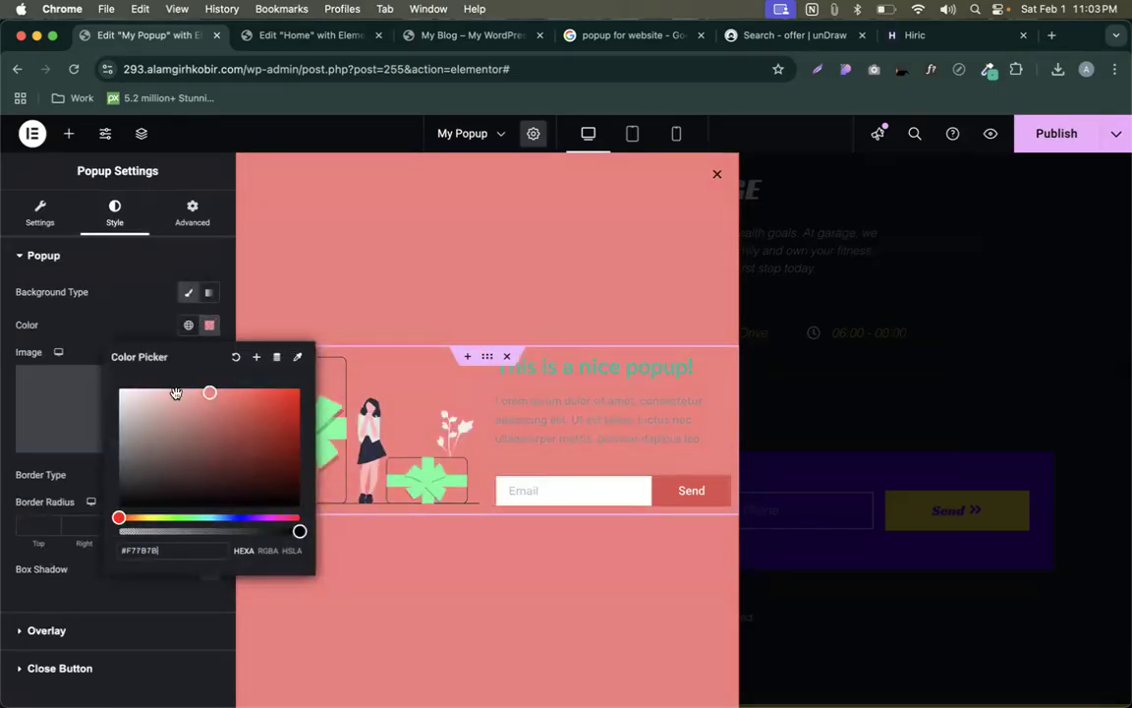
click(179, 413)
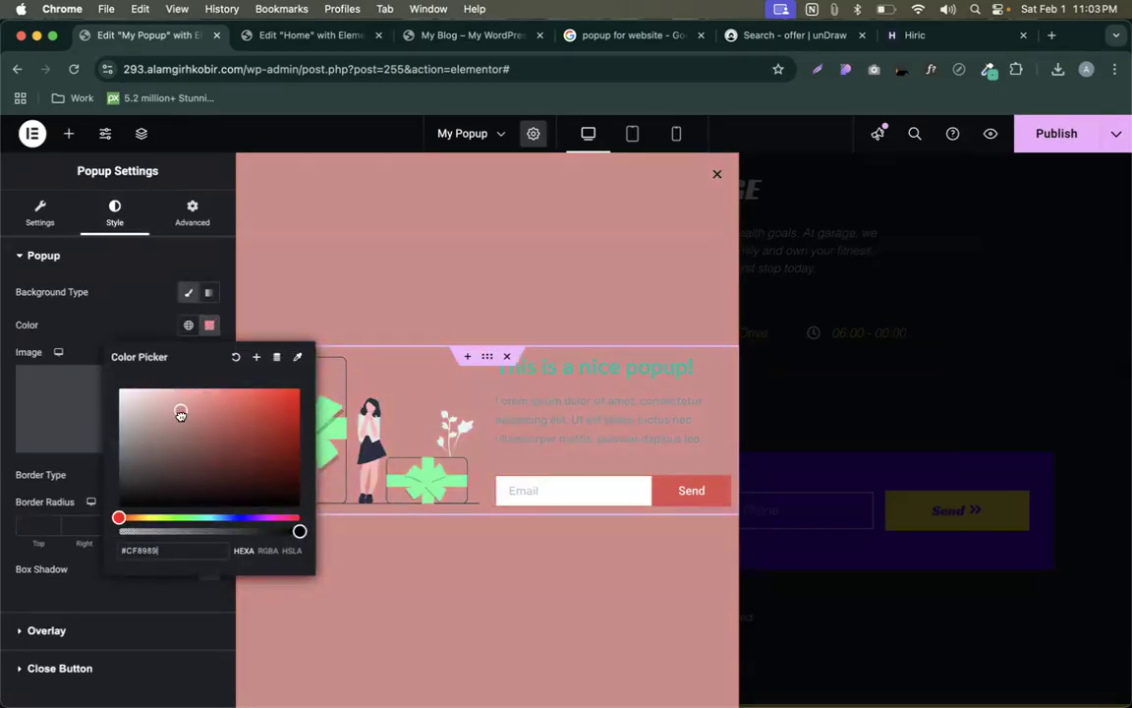
click(161, 486)
click(124, 499)
drag(124, 499, 112, 503)
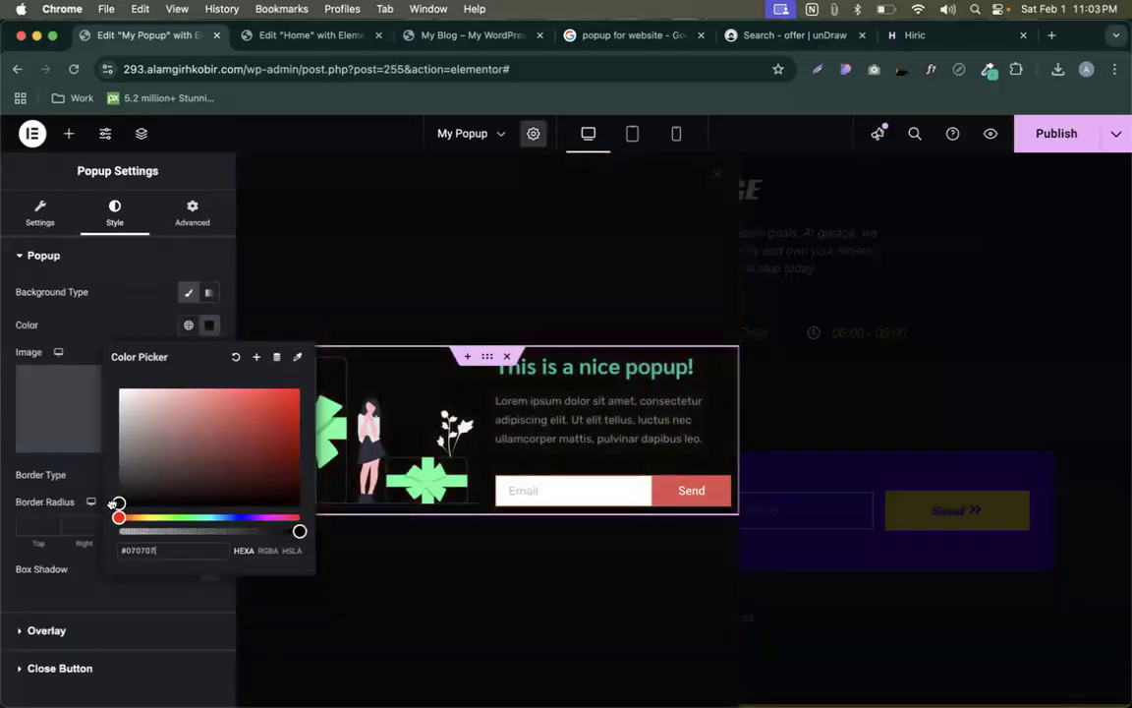
click(98, 340)
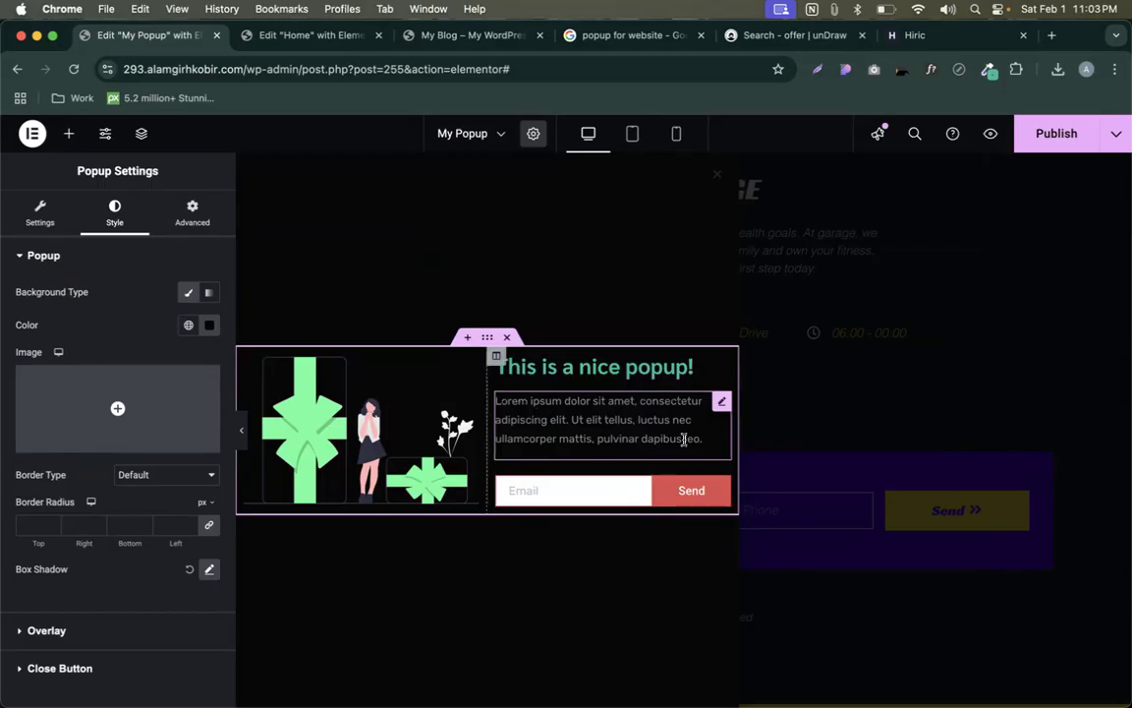
- Duplicate the gift illustration, then delete the extra copies so only one remains
click(420, 430)
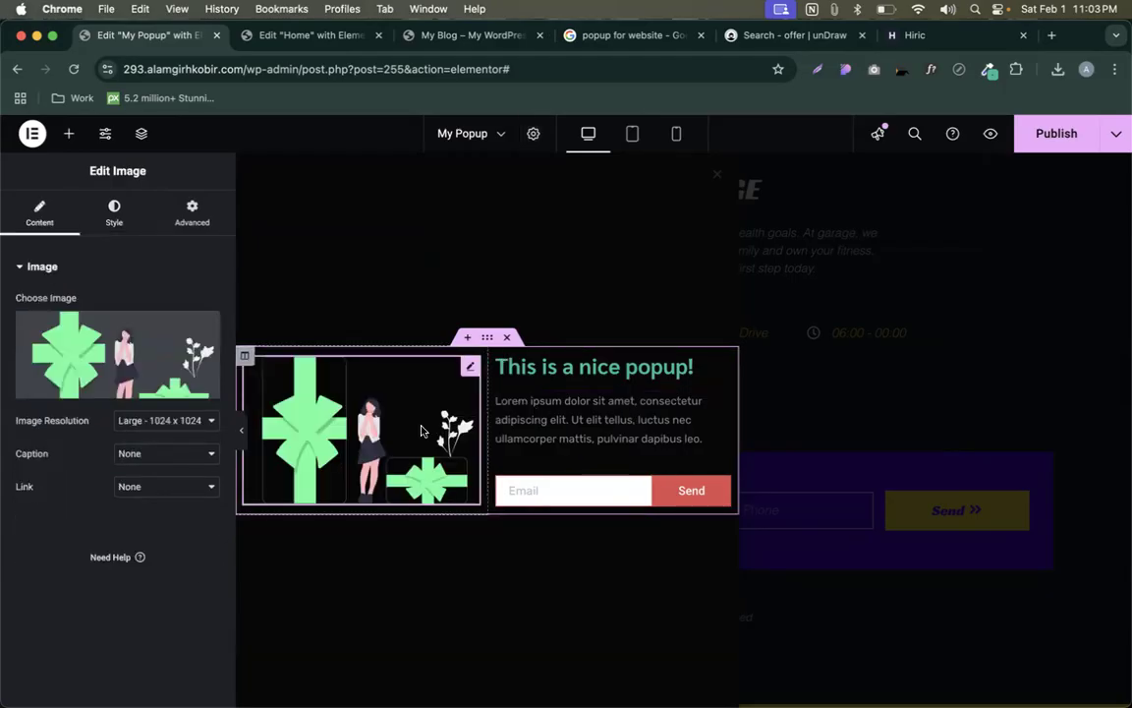
key(super+d)
key(super+d)
key(super+d)
key(super+d)
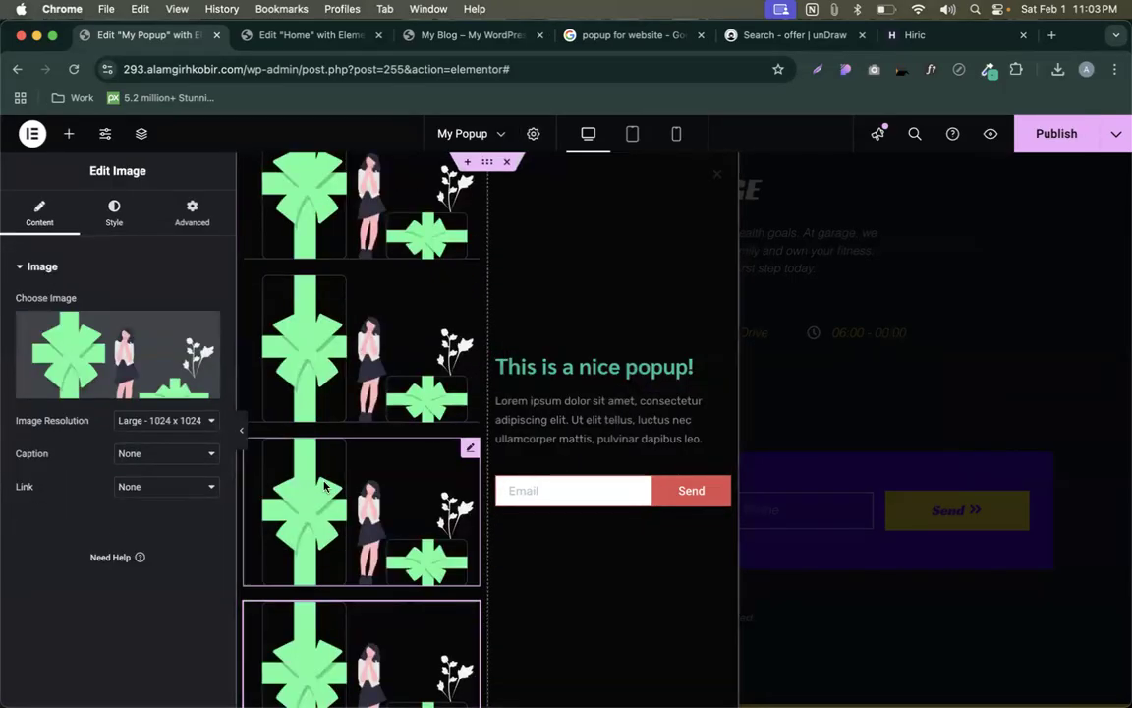
key(Delete)
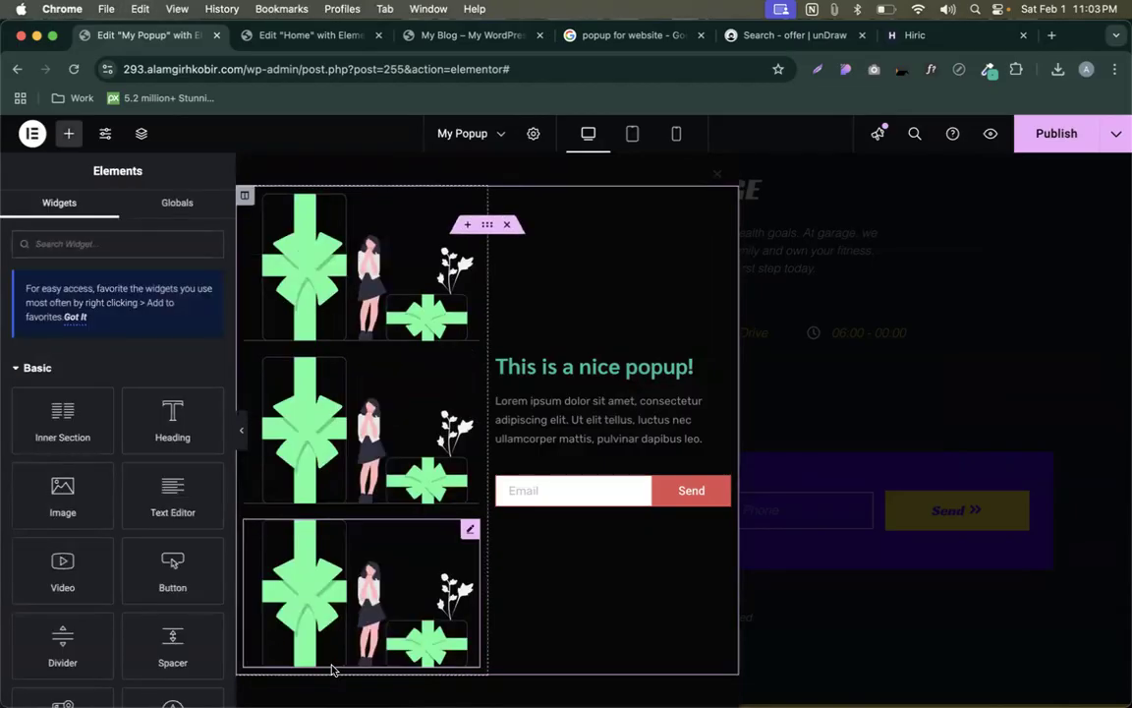
click(404, 468)
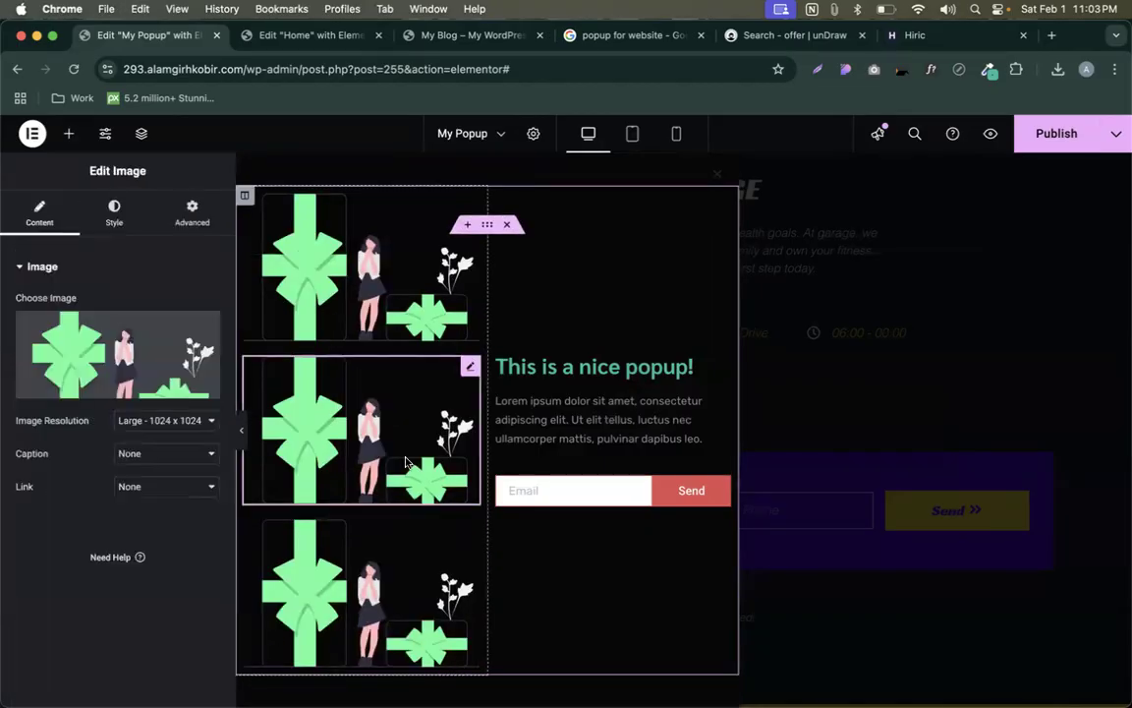
key(Delete)
key(Delete)
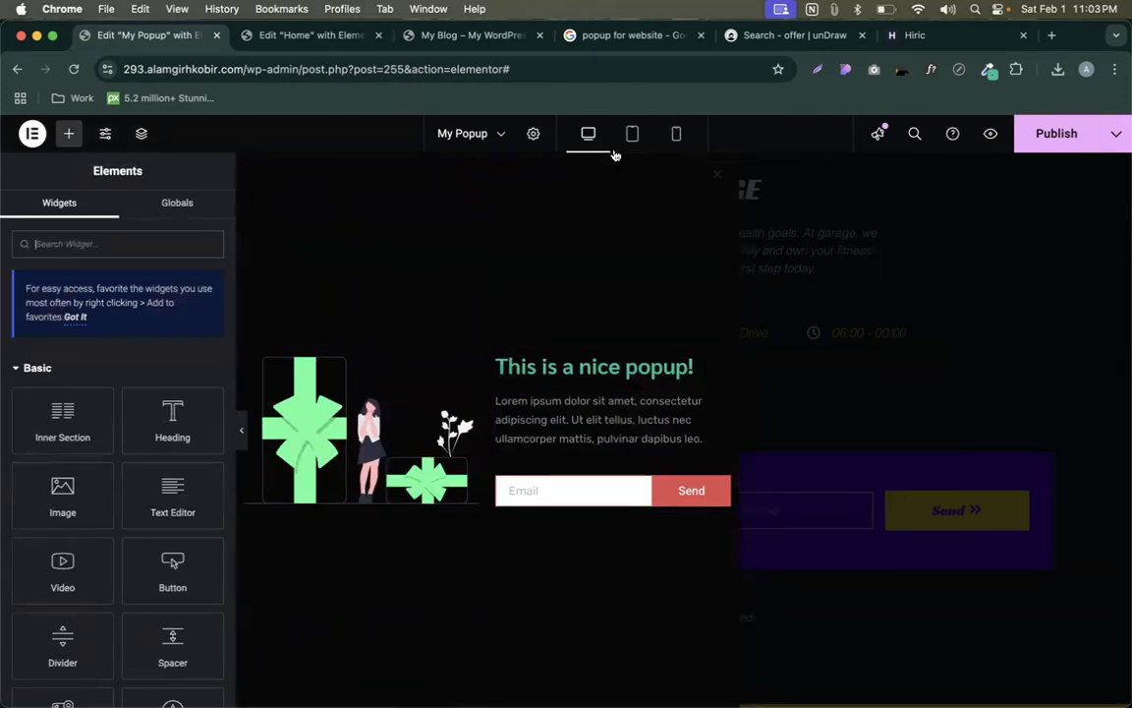
click(533, 133)
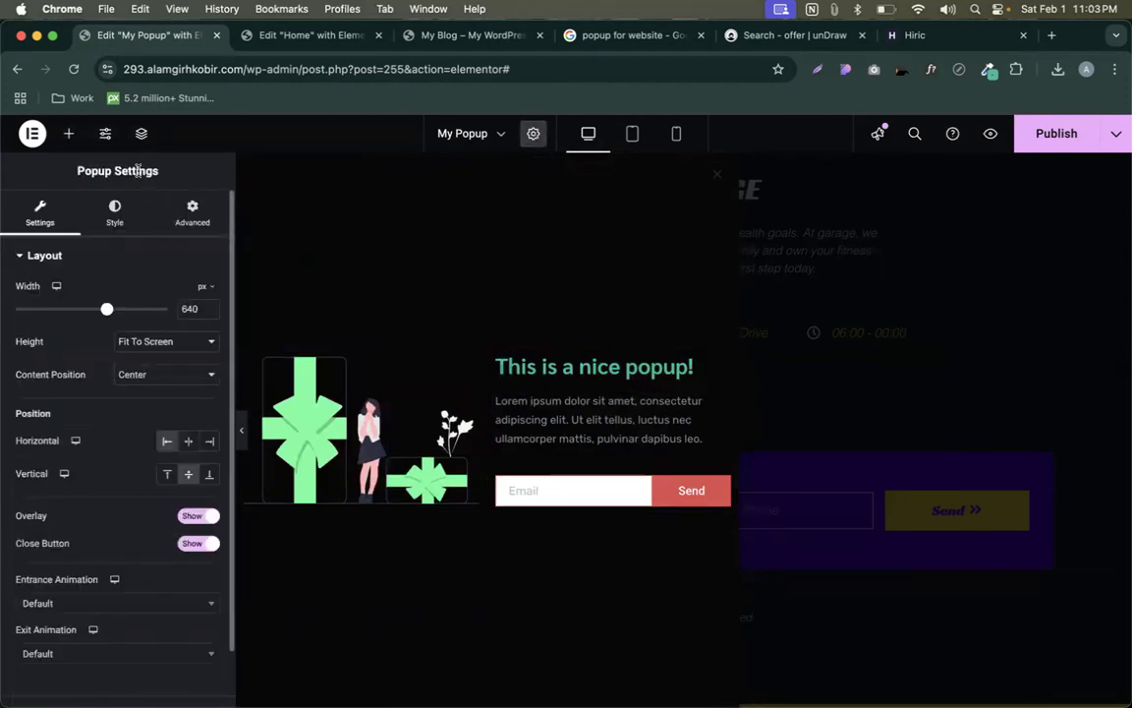
- Set the popup's close button colour to light grey #A68E8E
click(114, 212)
click(41, 214)
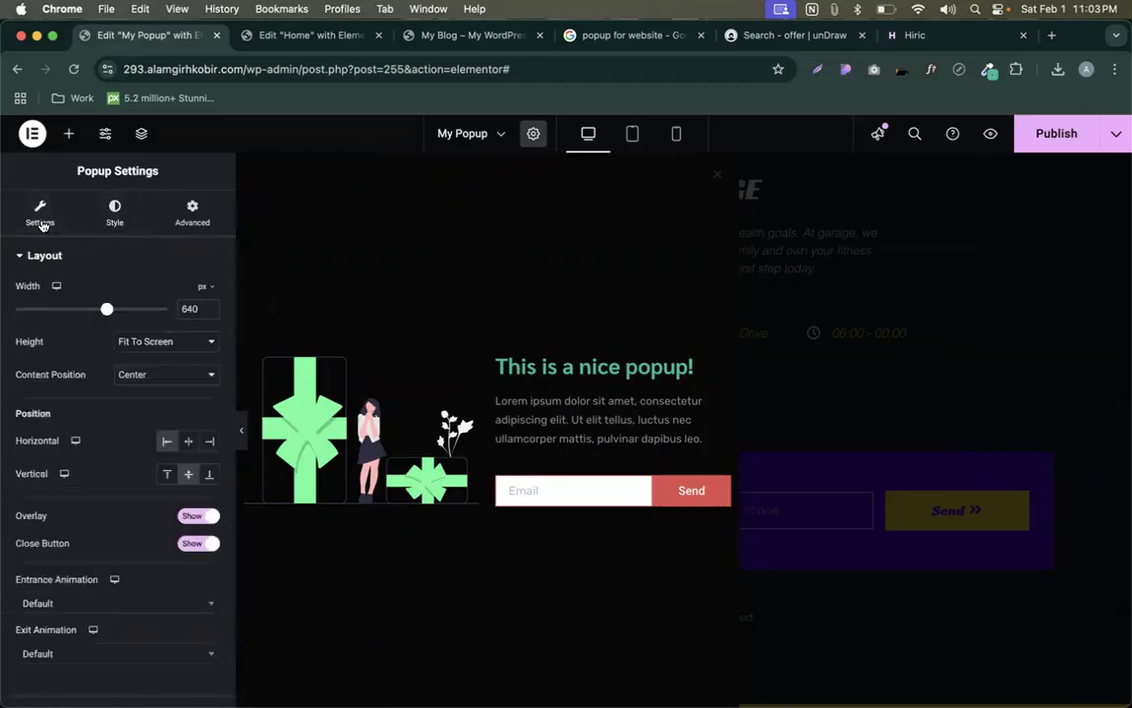
click(114, 212)
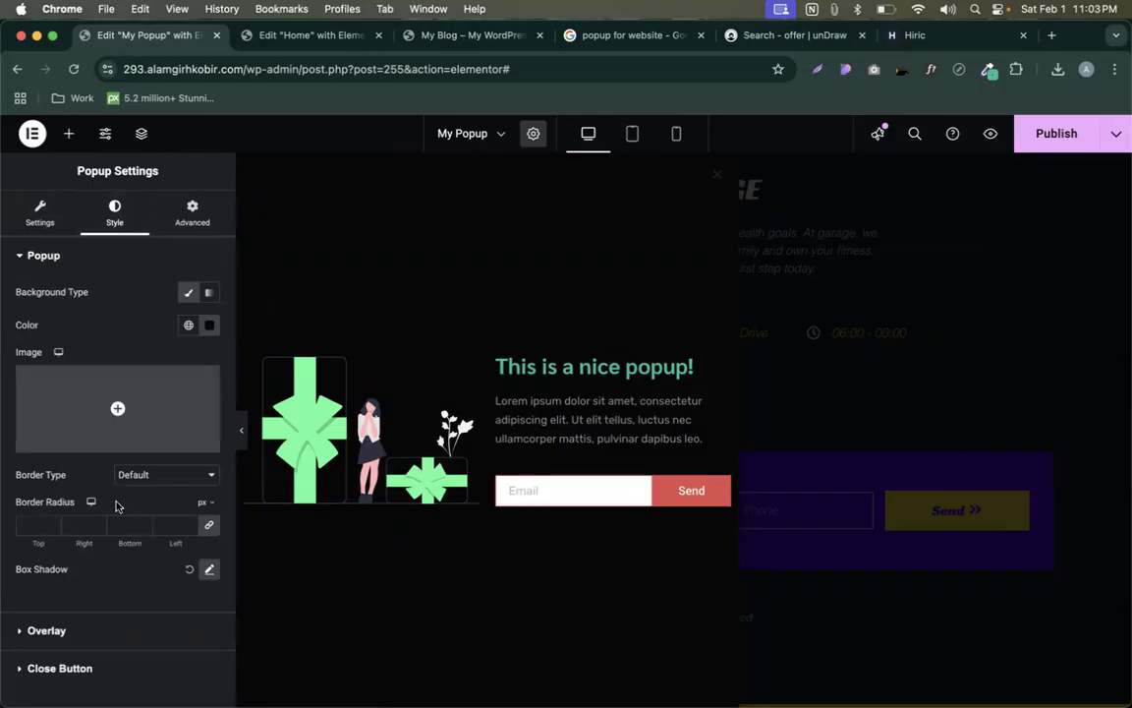
click(69, 676)
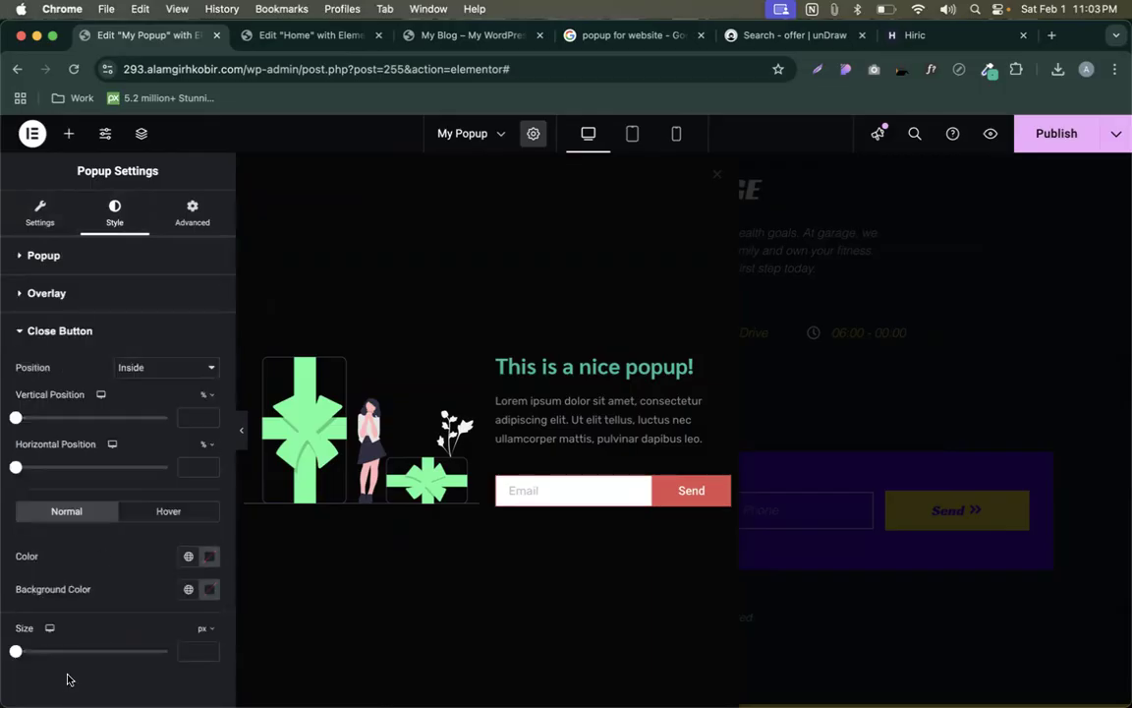
click(209, 556)
drag(172, 438, 144, 395)
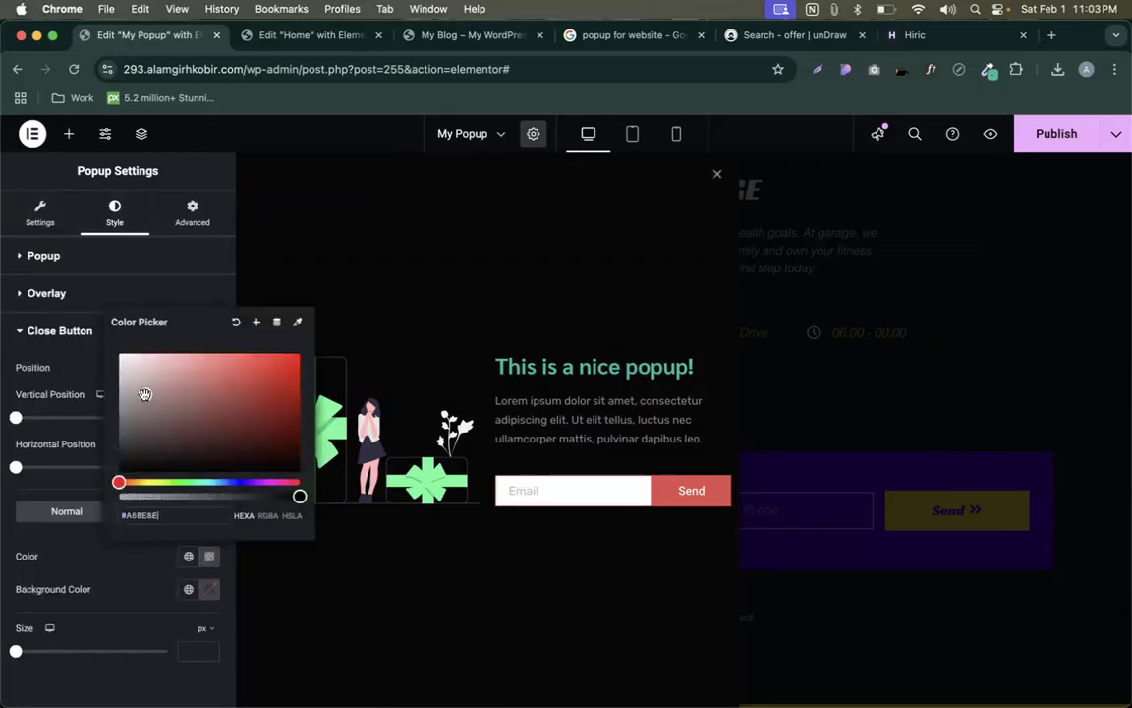
click(114, 547)
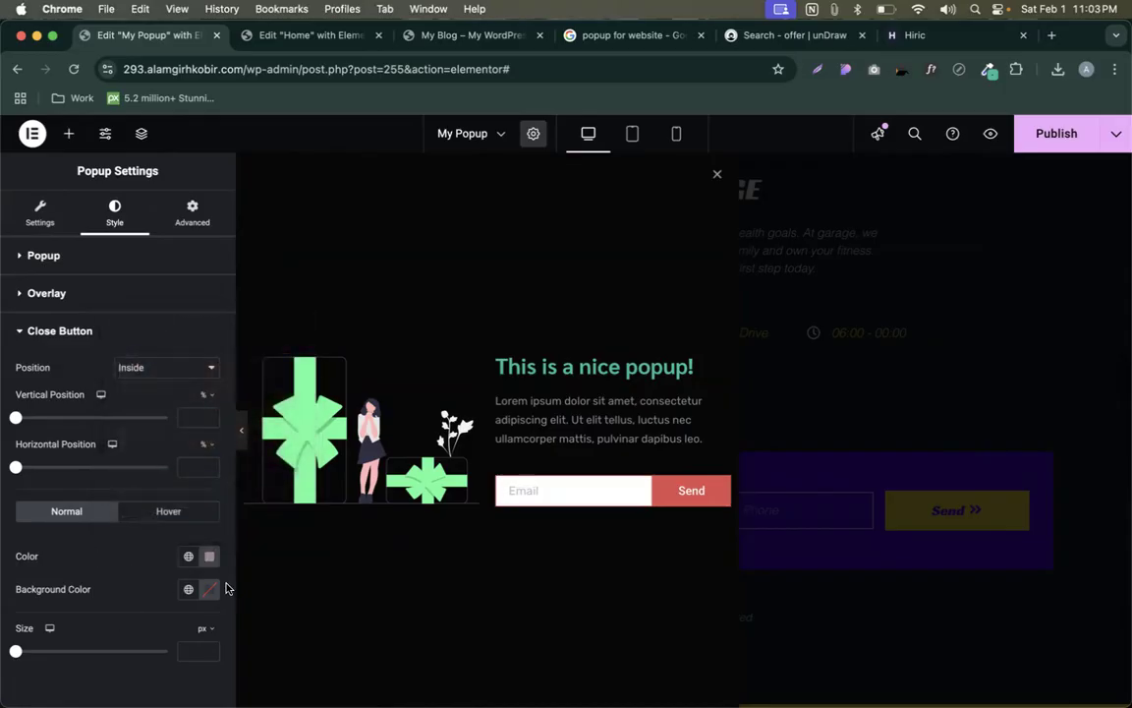
- Check the popup background options, then publish the popup
click(47, 258)
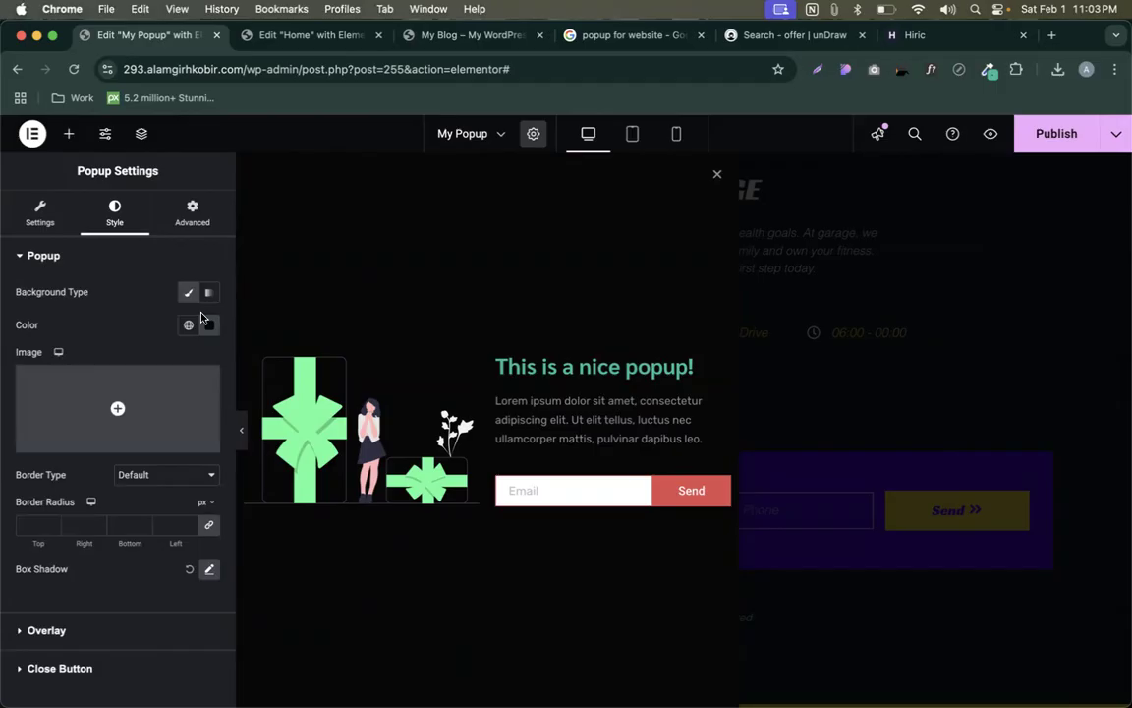
mouse_move(126, 415)
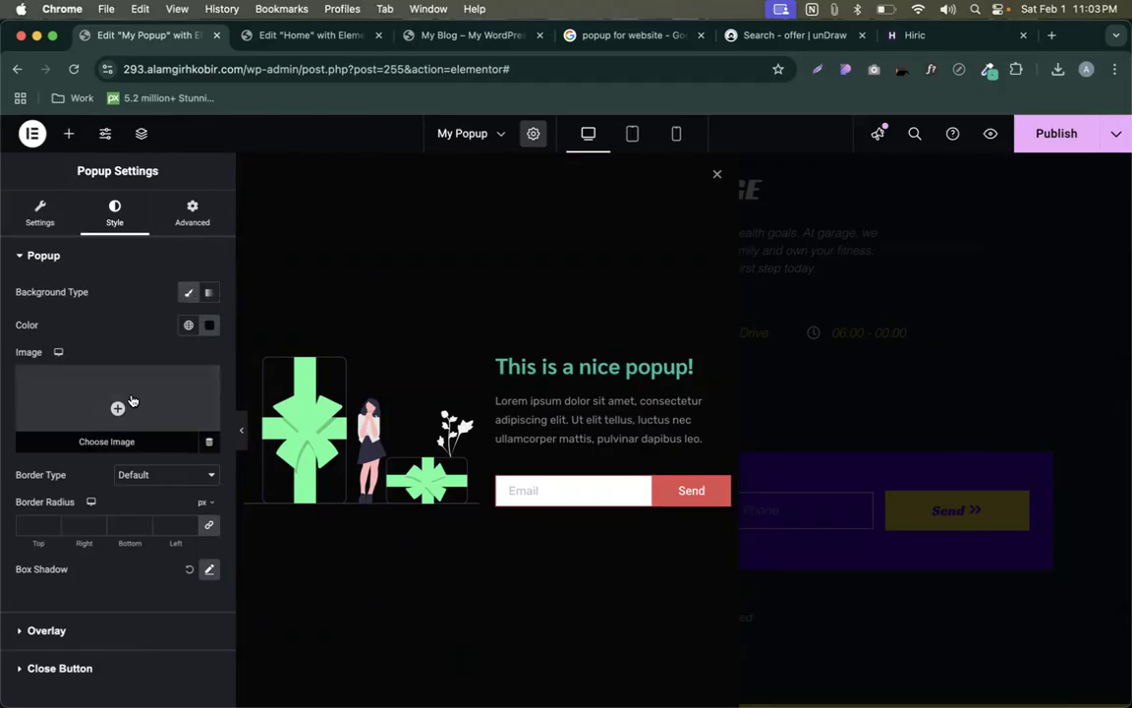
click(45, 210)
click(1045, 134)
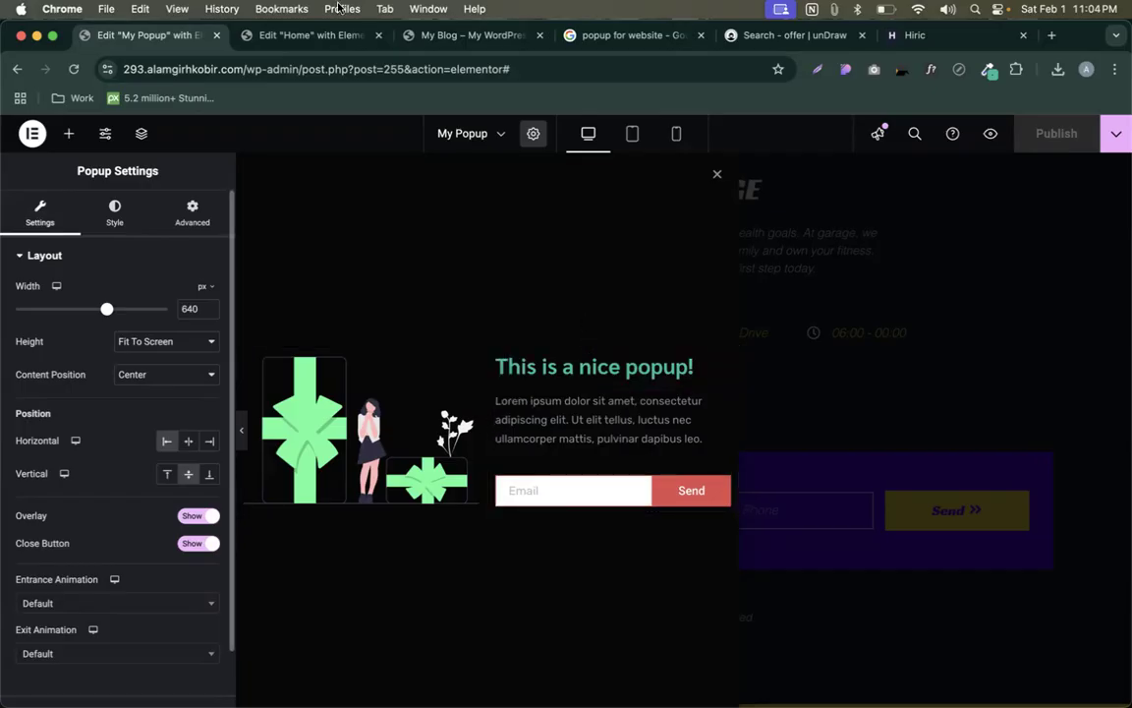
- Switch to the Hiric template page and close the WhatFont font identifier
click(803, 38)
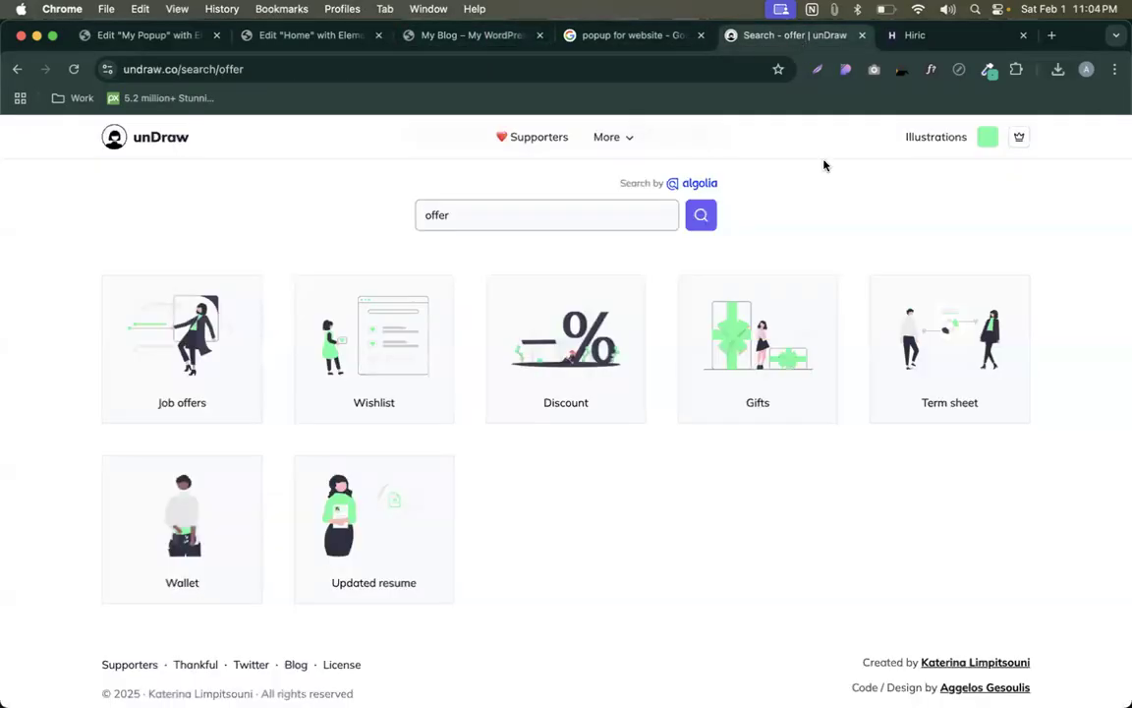
click(904, 40)
scroll(801, 255, down, 3)
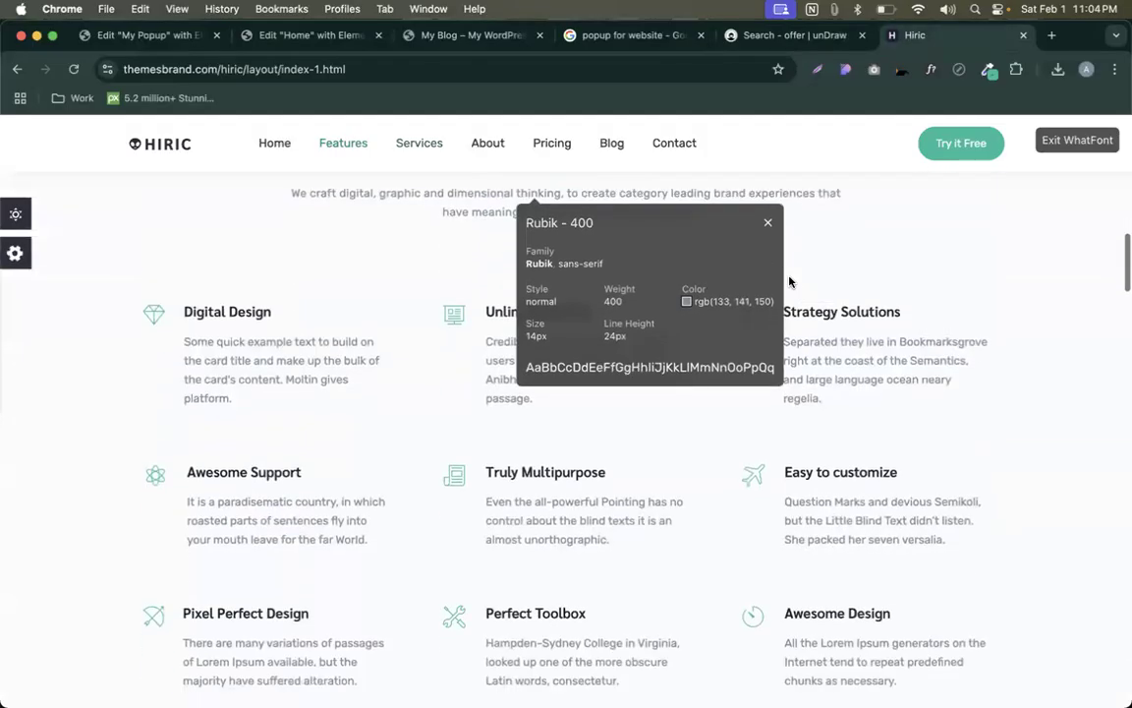
click(767, 222)
click(1049, 149)
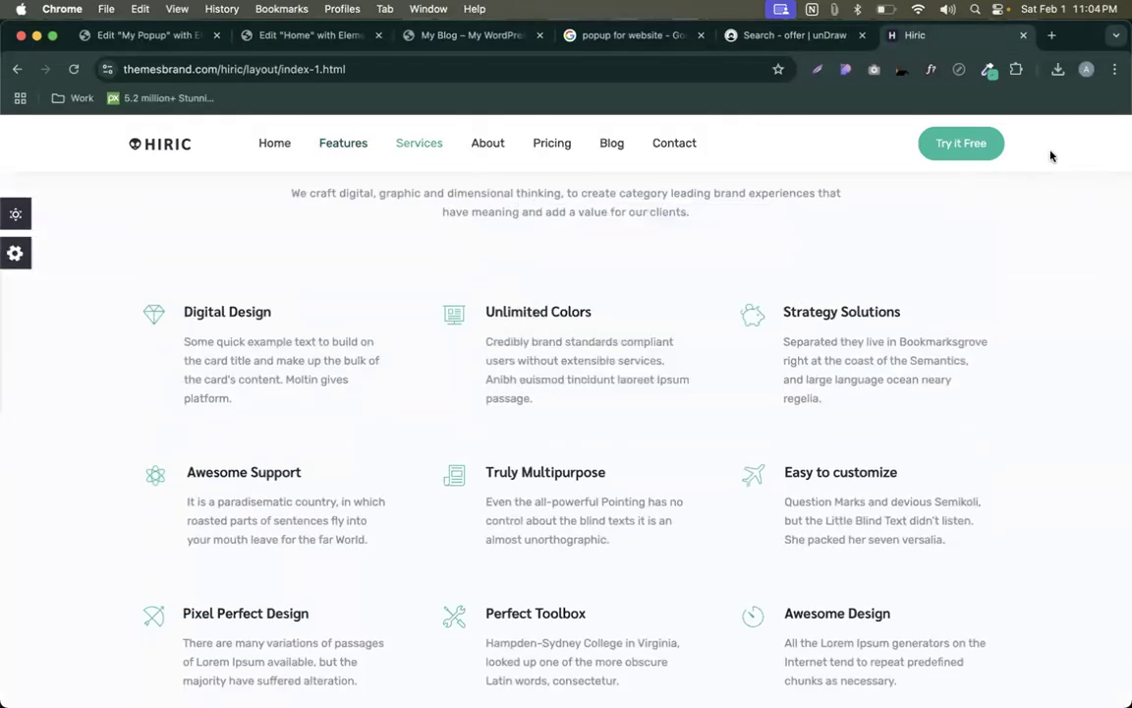
- Inspect the services section icons with developer tools, then open a new blank tab
right_click(459, 314)
click(521, 568)
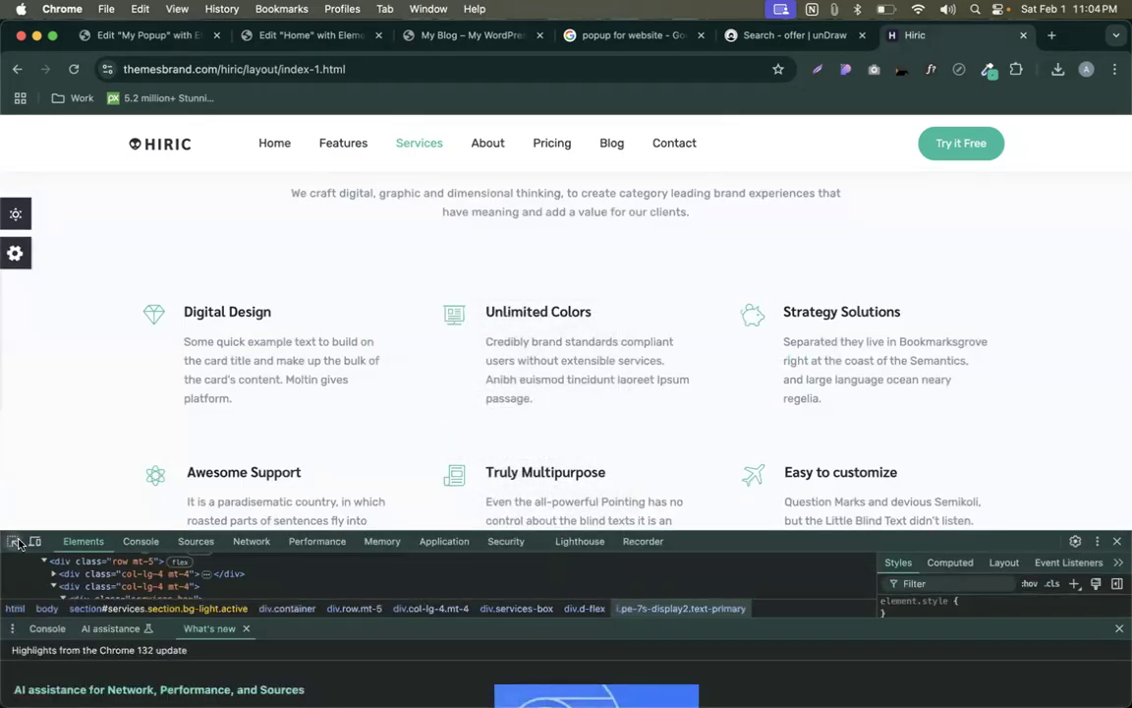
click(12, 544)
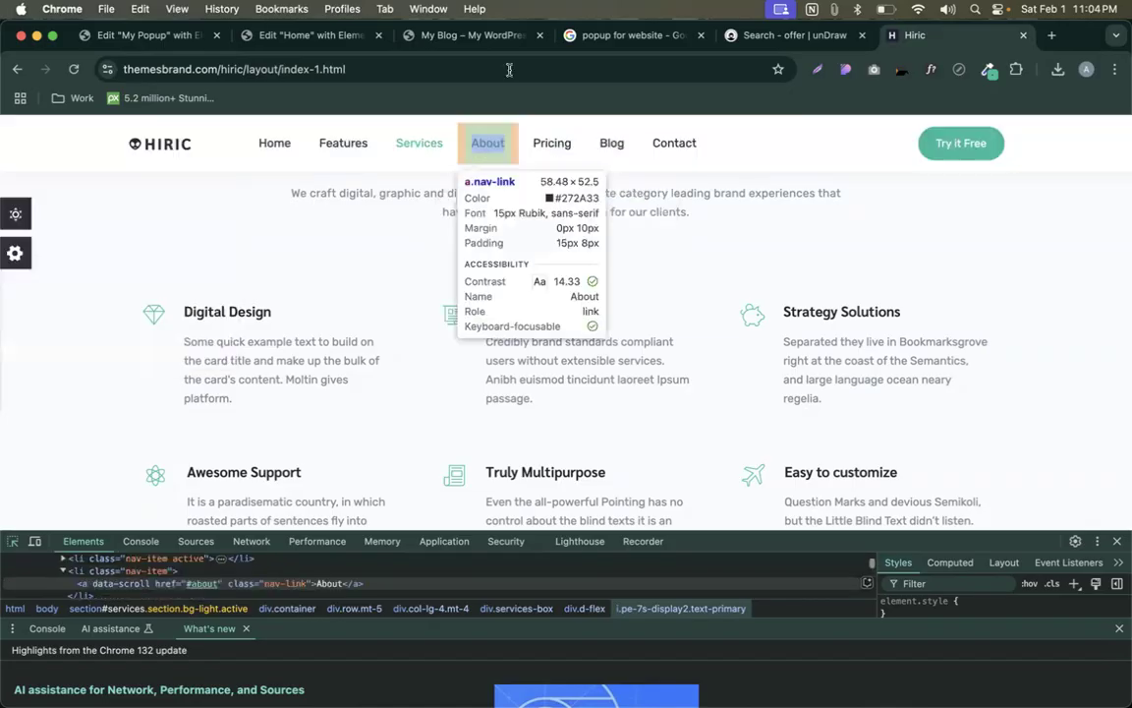
click(1051, 35)
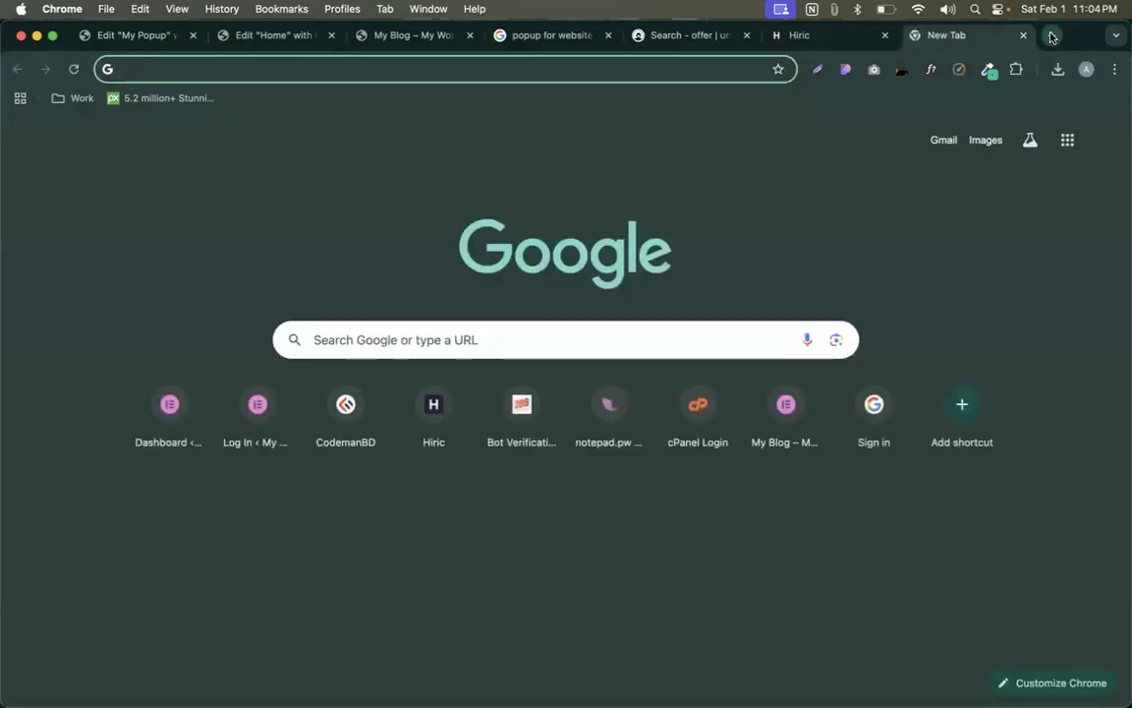
- Search Google for 'display icon', then return to the Elementor editor tab
text(displ)
text(ay )
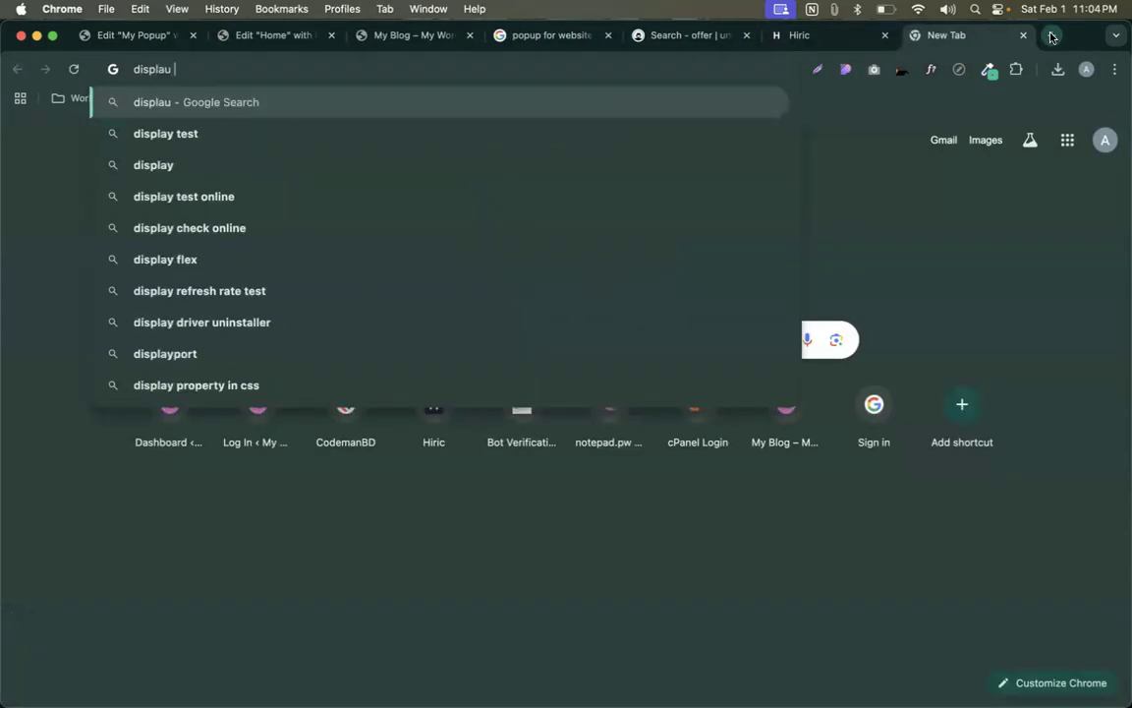
text(icon)
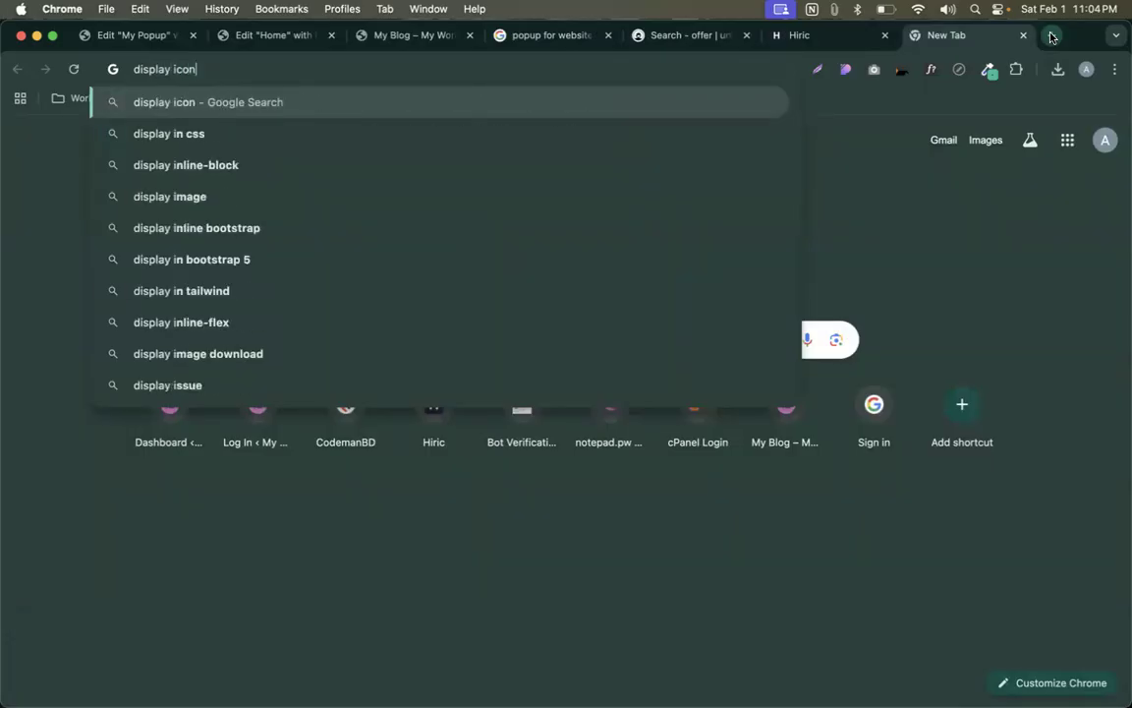
key(Return)
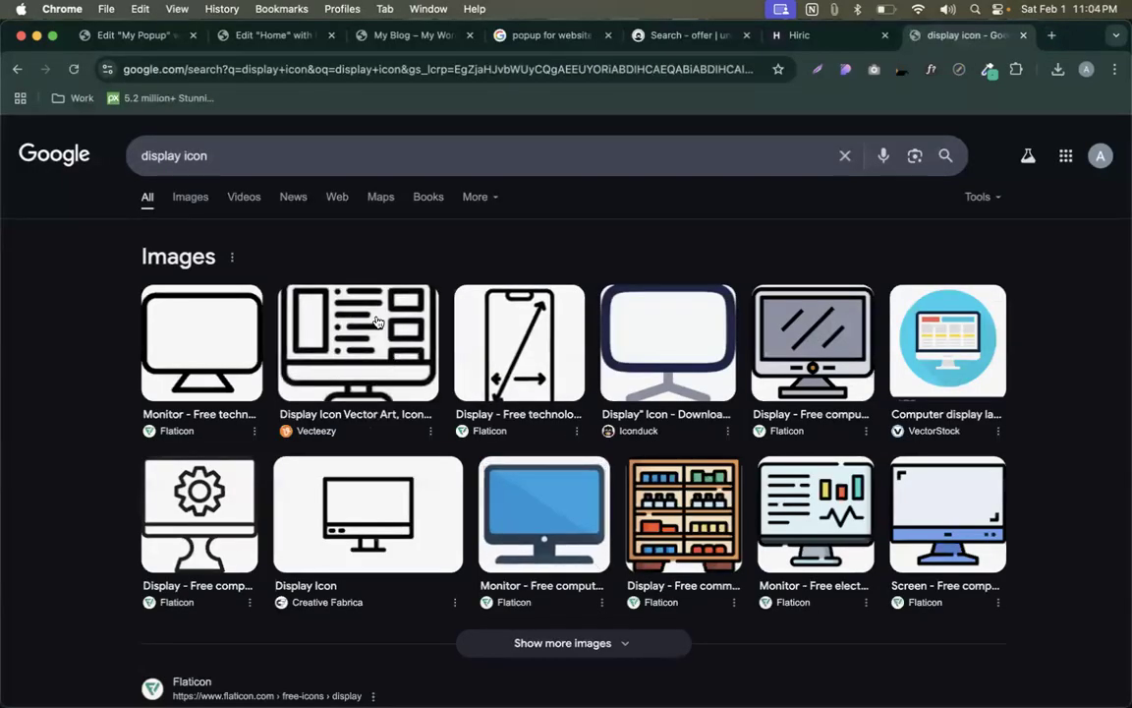
double_click(160, 157)
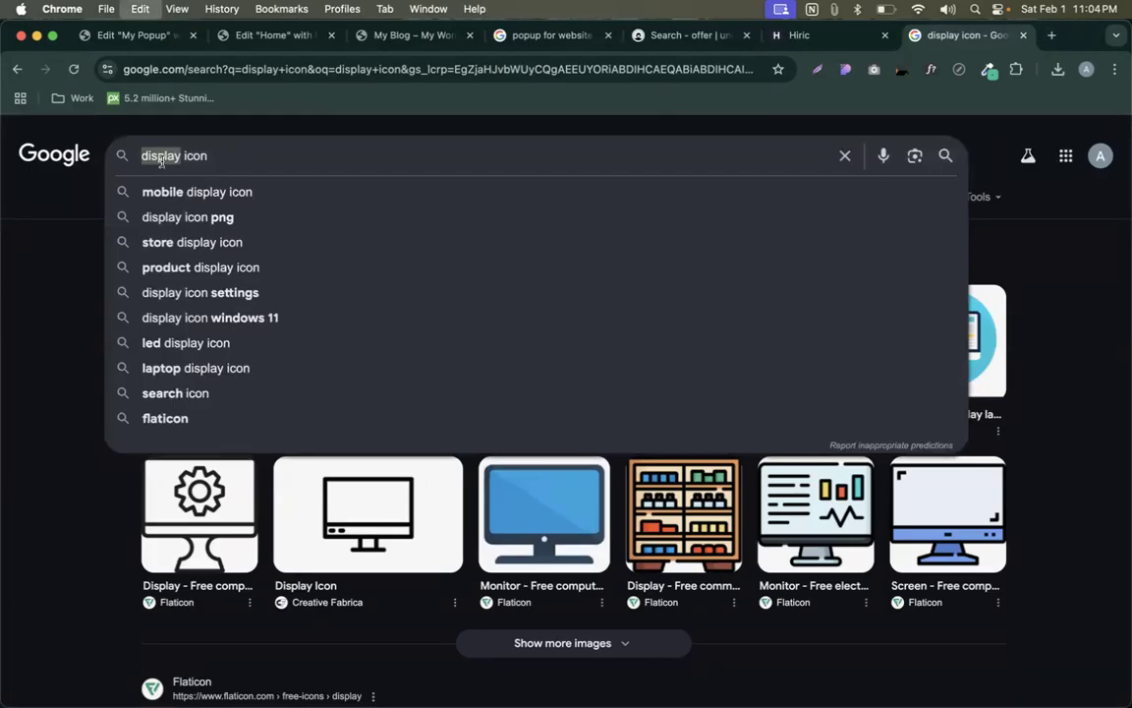
click(250, 31)
- Add an image widget above the popup text, then delete the empty placeholder
click(126, 37)
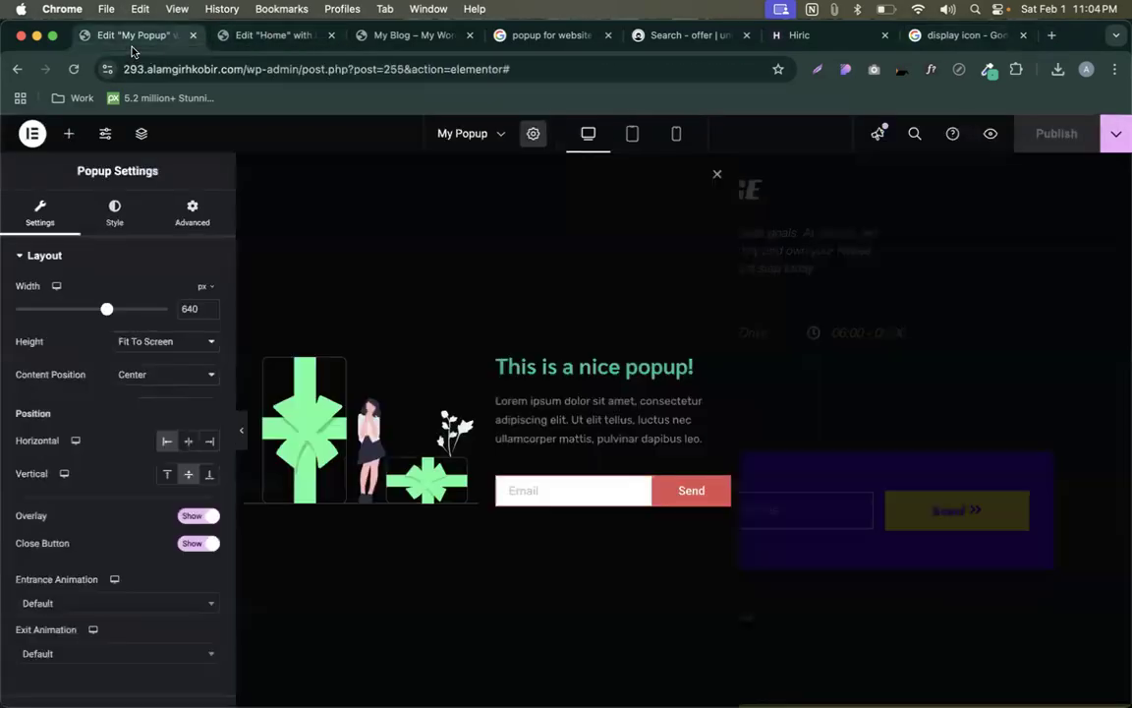
click(68, 135)
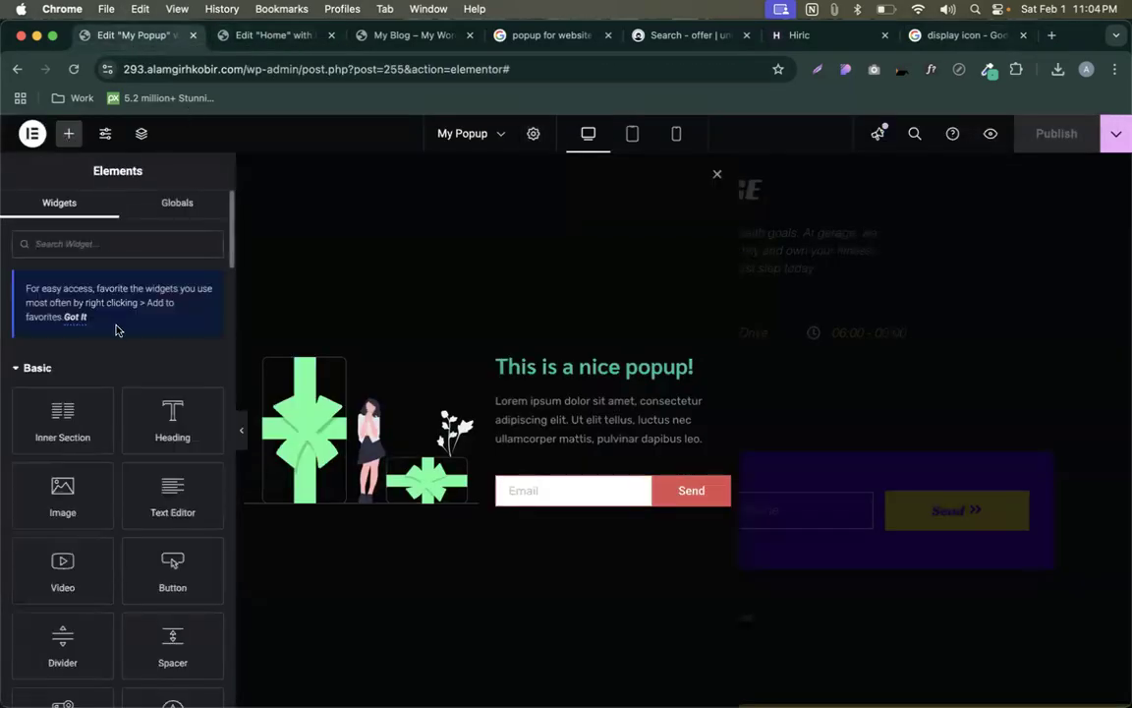
scroll(114, 327, down, 3)
drag(62, 369, 575, 406)
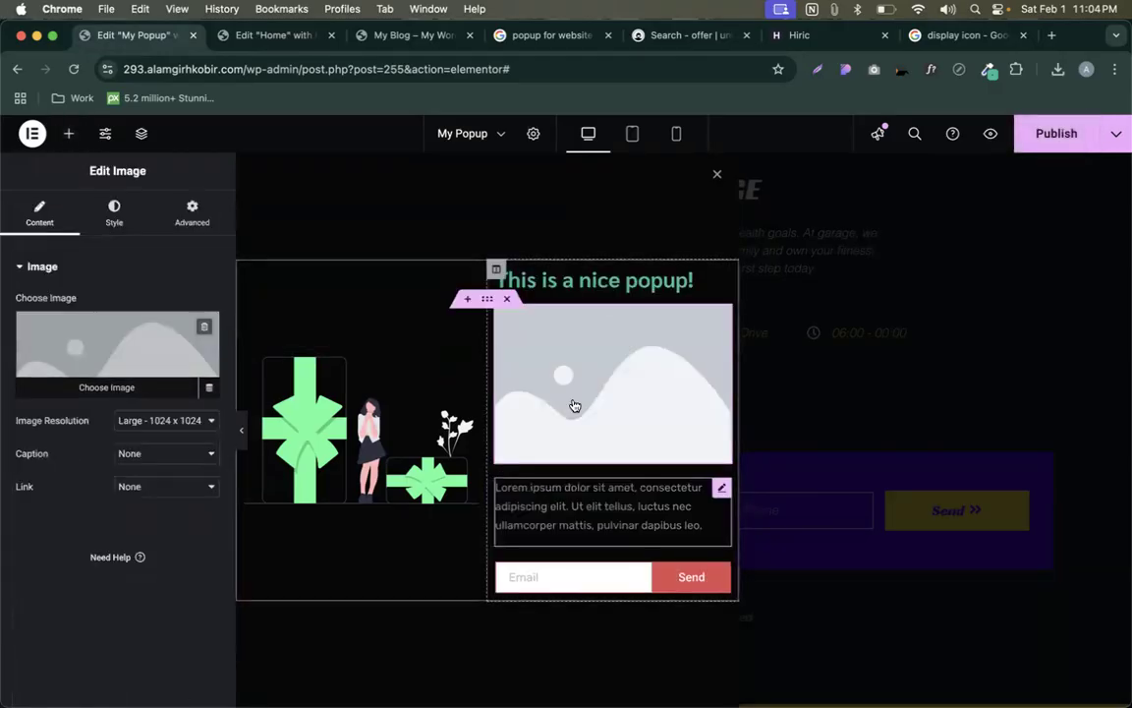
click(92, 312)
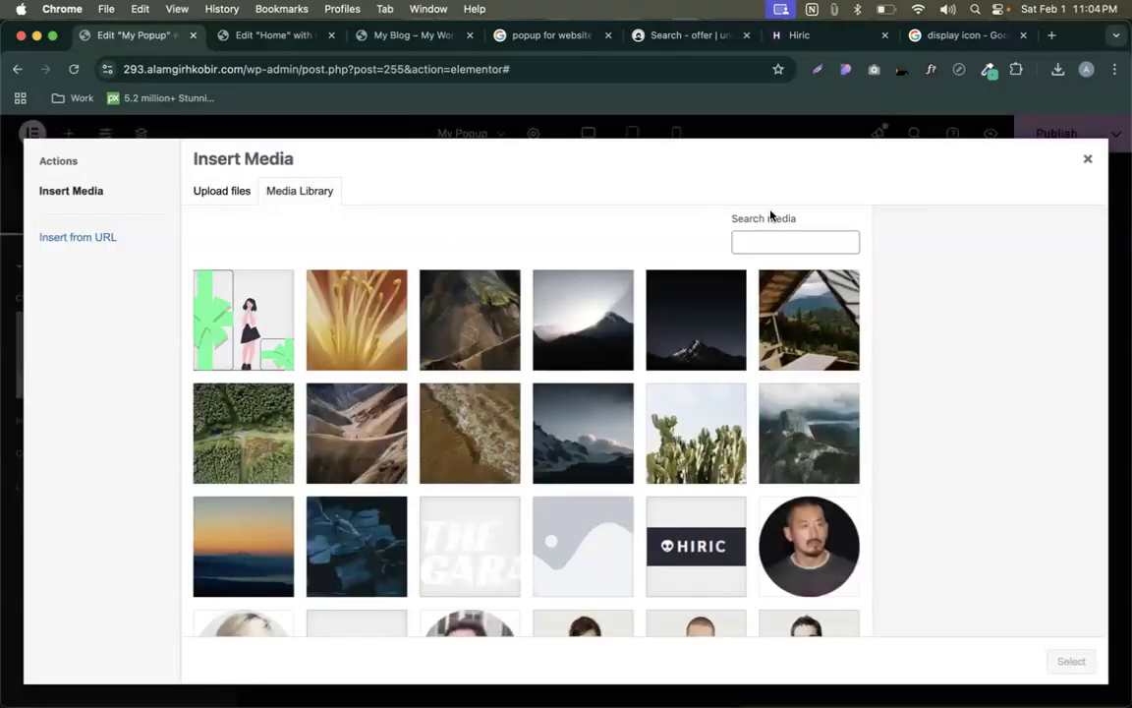
click(1087, 158)
right_click(640, 342)
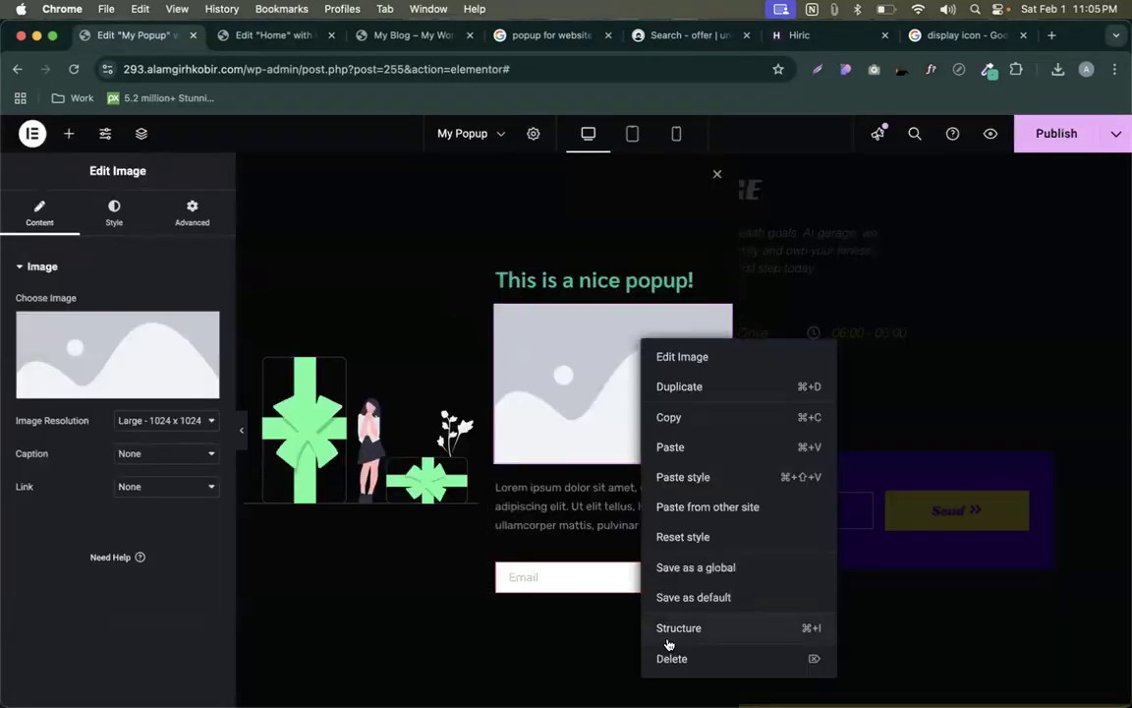
click(786, 657)
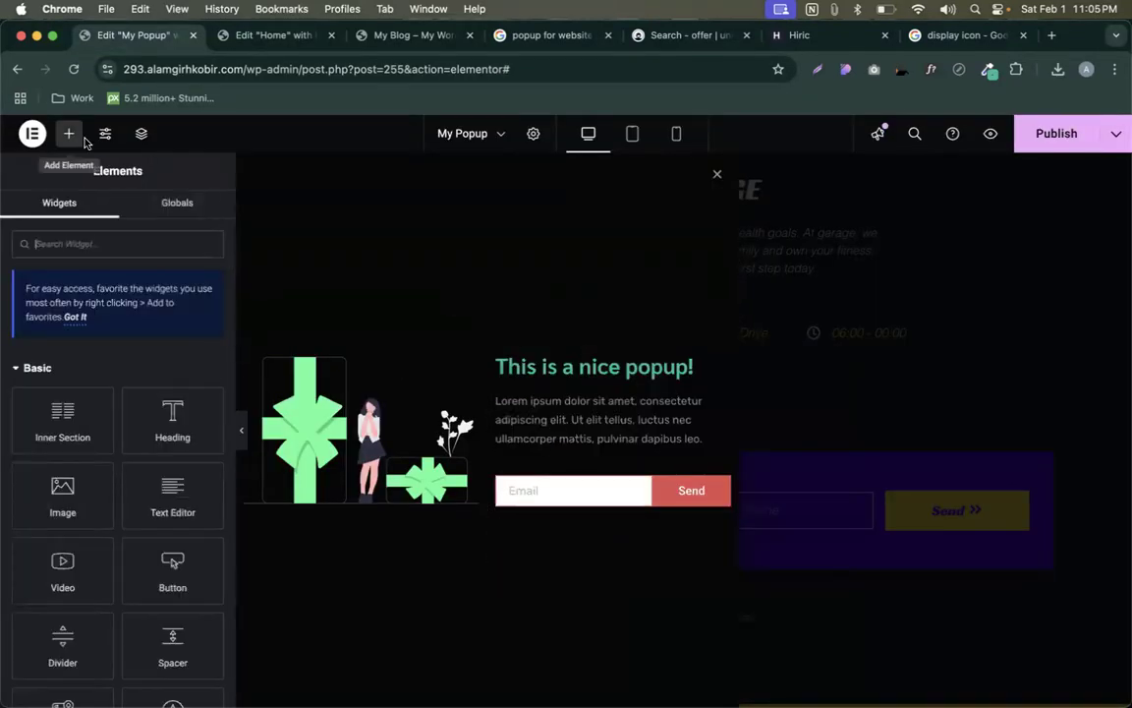
- Add an Icon widget and search its library for 'display' and 'tv', clearing each search
text(icon)
drag(43, 358, 659, 401)
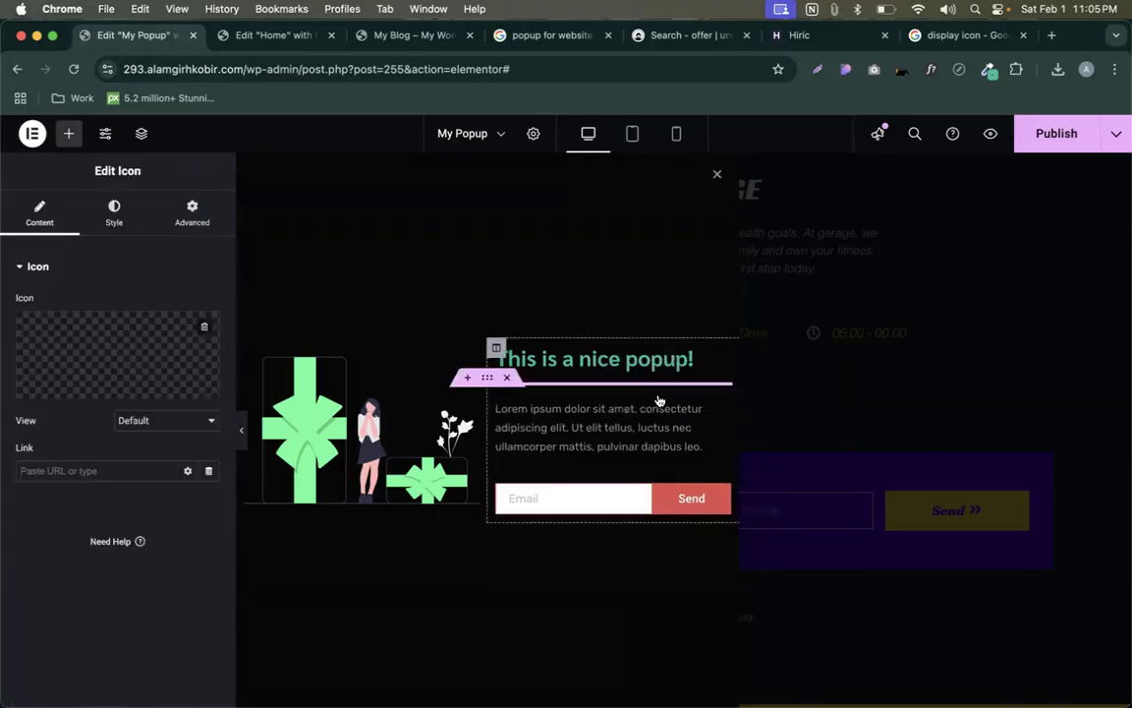
click(109, 355)
click(614, 193)
text(display)
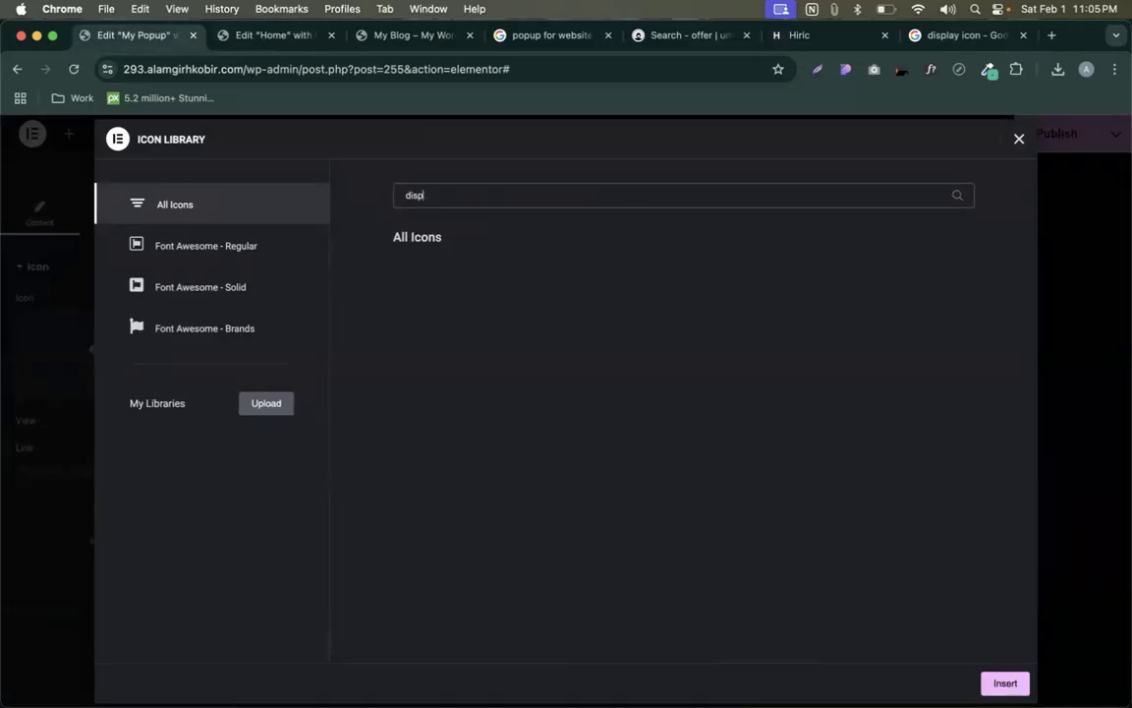
key(BackSpace)
key(BackSpace)
key(BackSpace)
key(BackSpace)
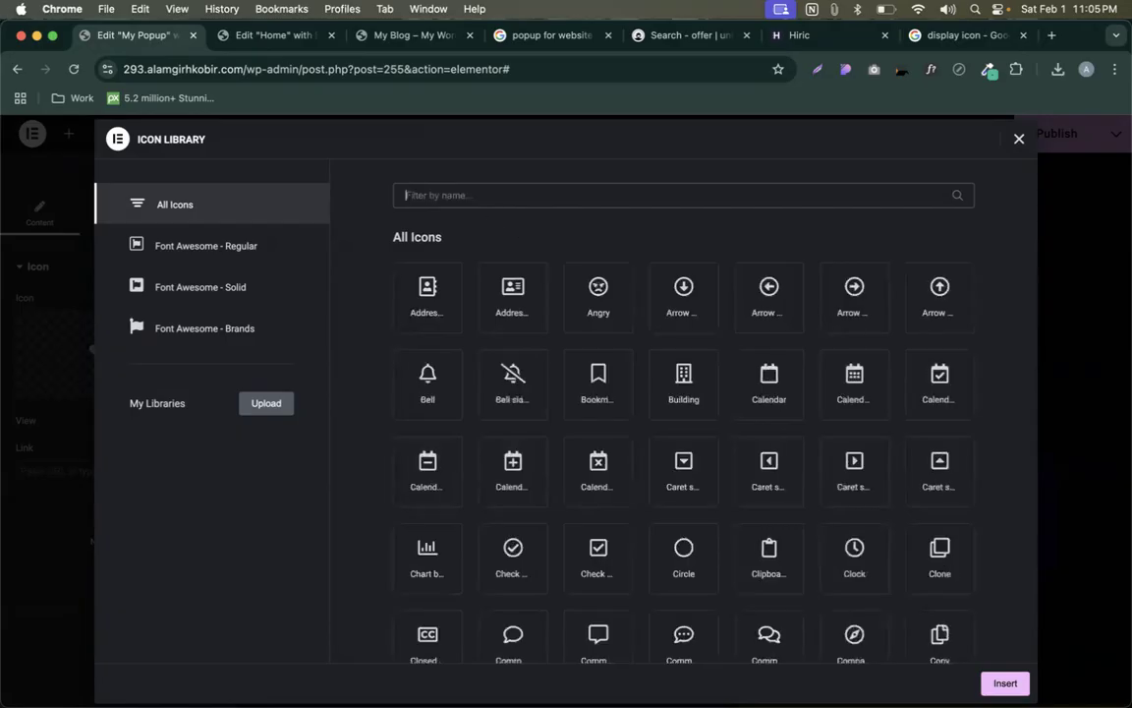
text(tv)
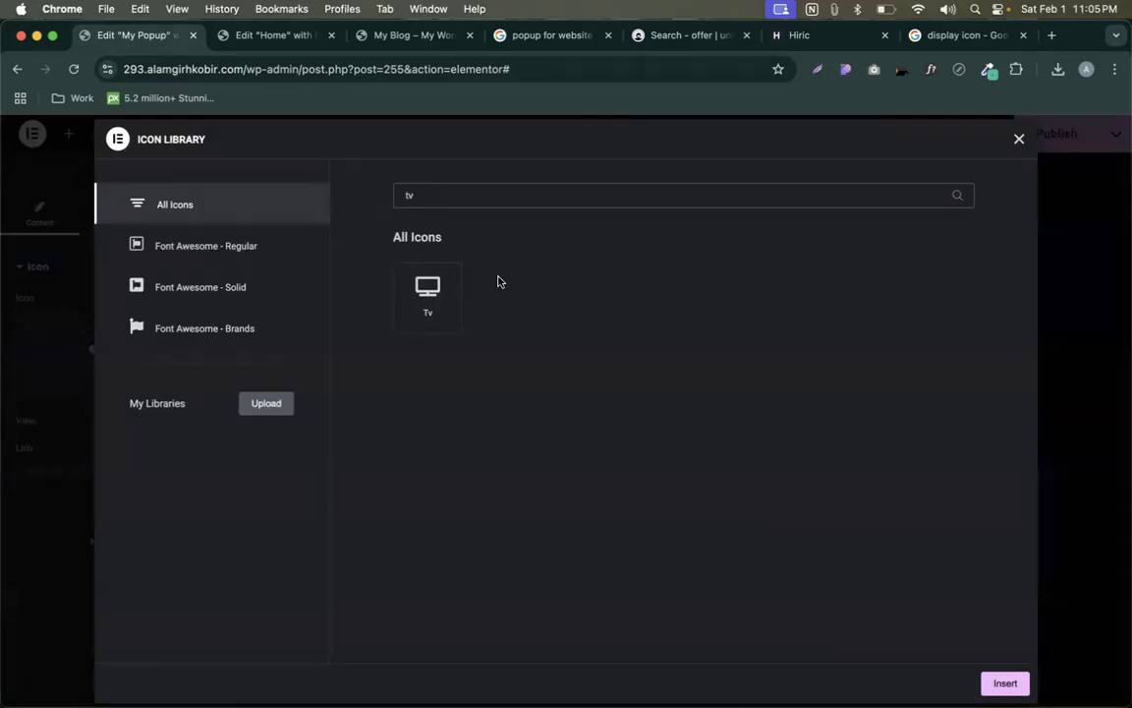
key(BackSpace)
key(BackSpace)
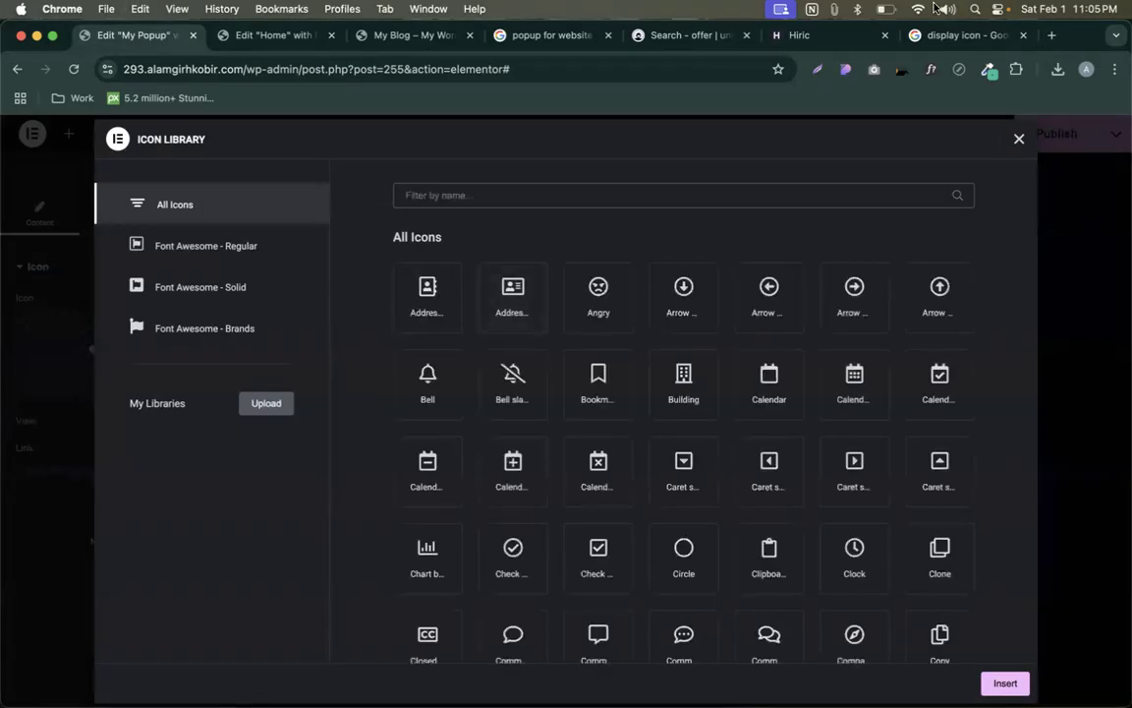
- In the 'display icon' tab, start entering 'icons' in the address bar
click(965, 40)
click(455, 70)
text(icons8.com/icons/set/diamond)
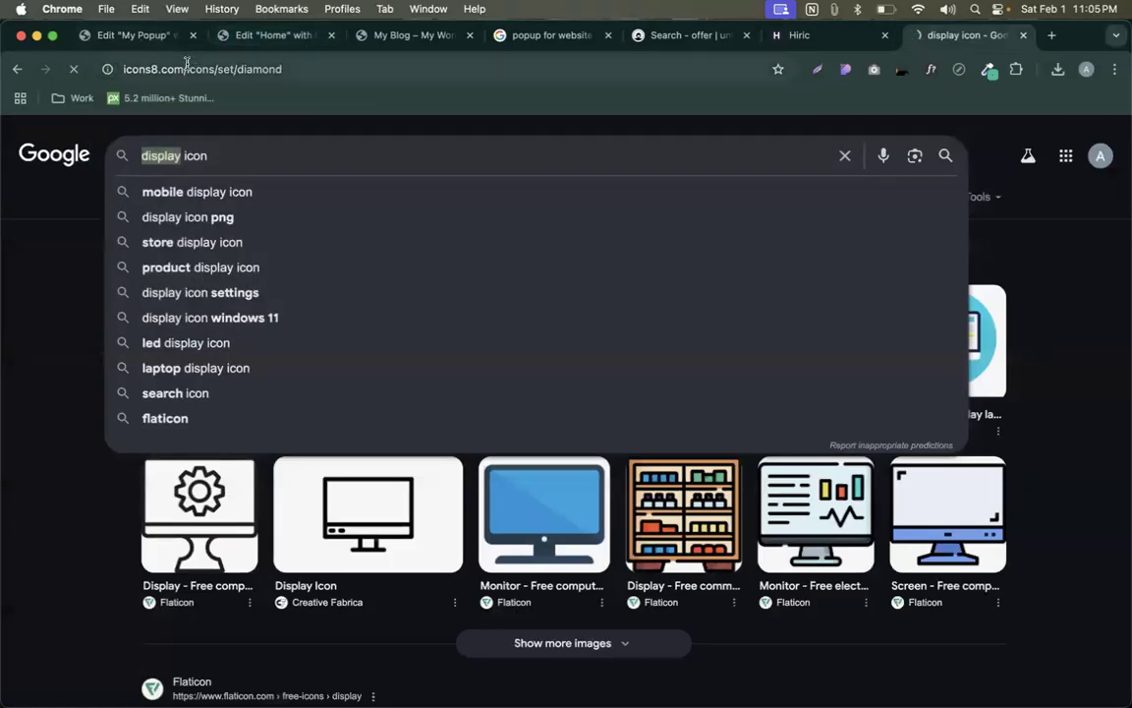
- Trim the address to go to the icons8.com home page
drag(186, 67, 285, 69)
key(BackSpace)
key(Return)
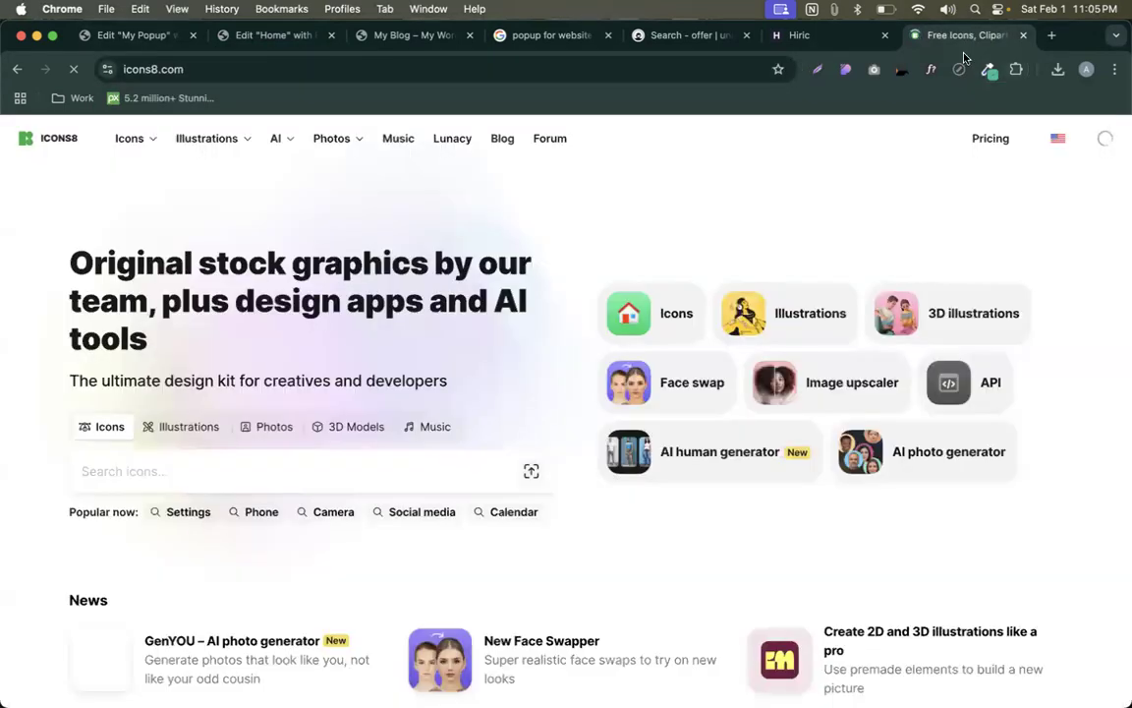
- Search Icons8 for 'display' icons and scroll through the results, then switch to the live blog tab
click(213, 471)
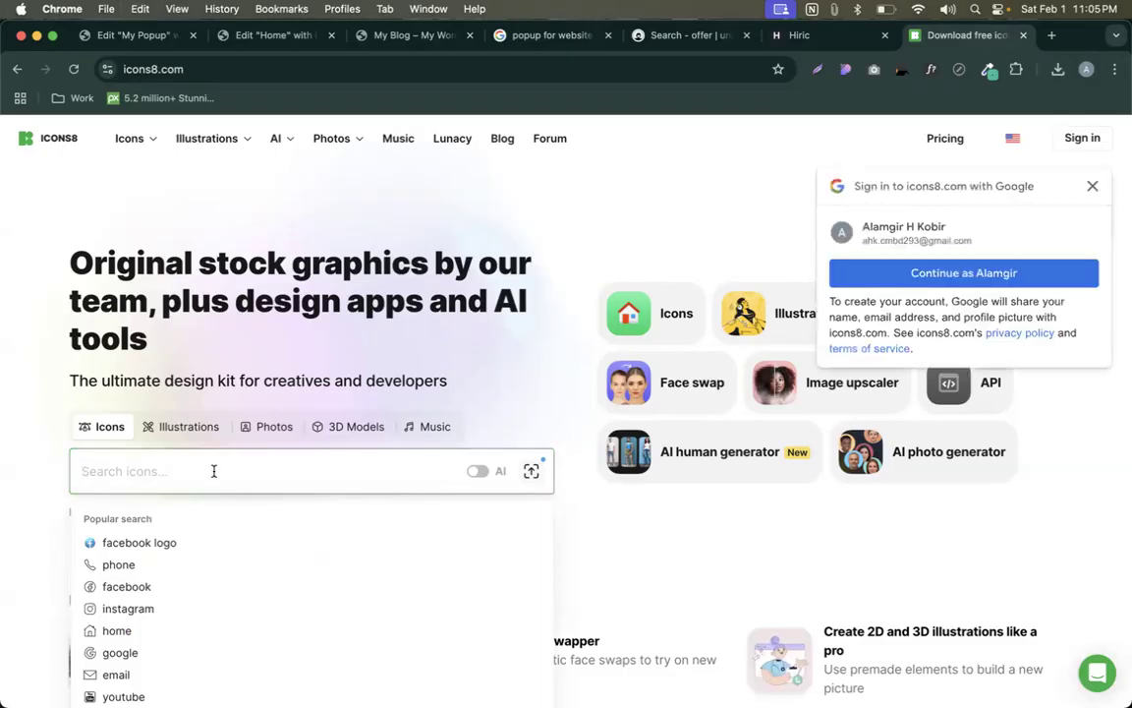
click(205, 470)
text(display)
key(Return)
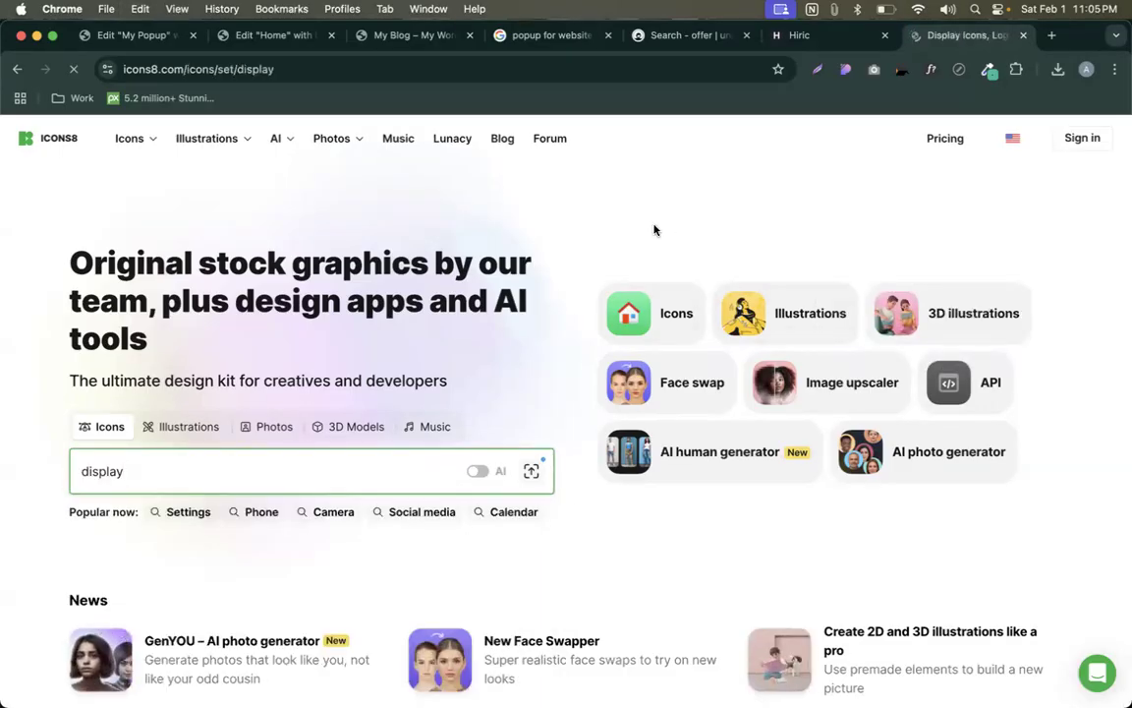
scroll(720, 371, down, 5)
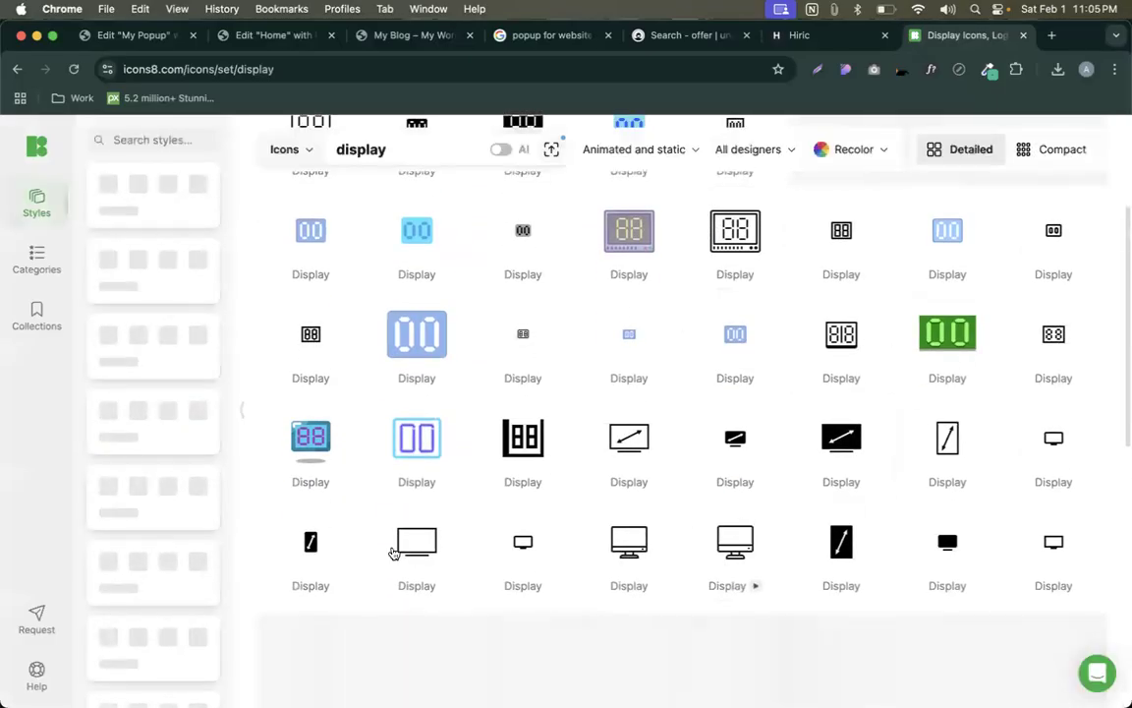
scroll(876, 434, down, 5)
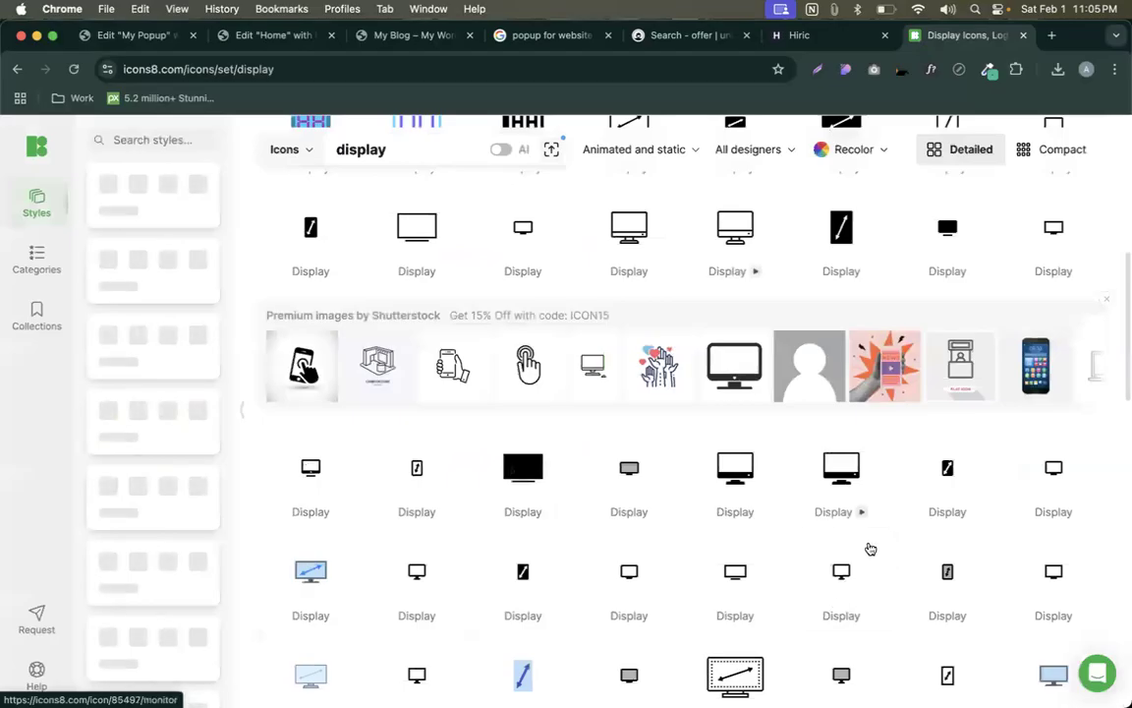
scroll(870, 549, down, 5)
scroll(730, 514, down, 3)
scroll(731, 514, down, 10)
scroll(730, 514, down, 10)
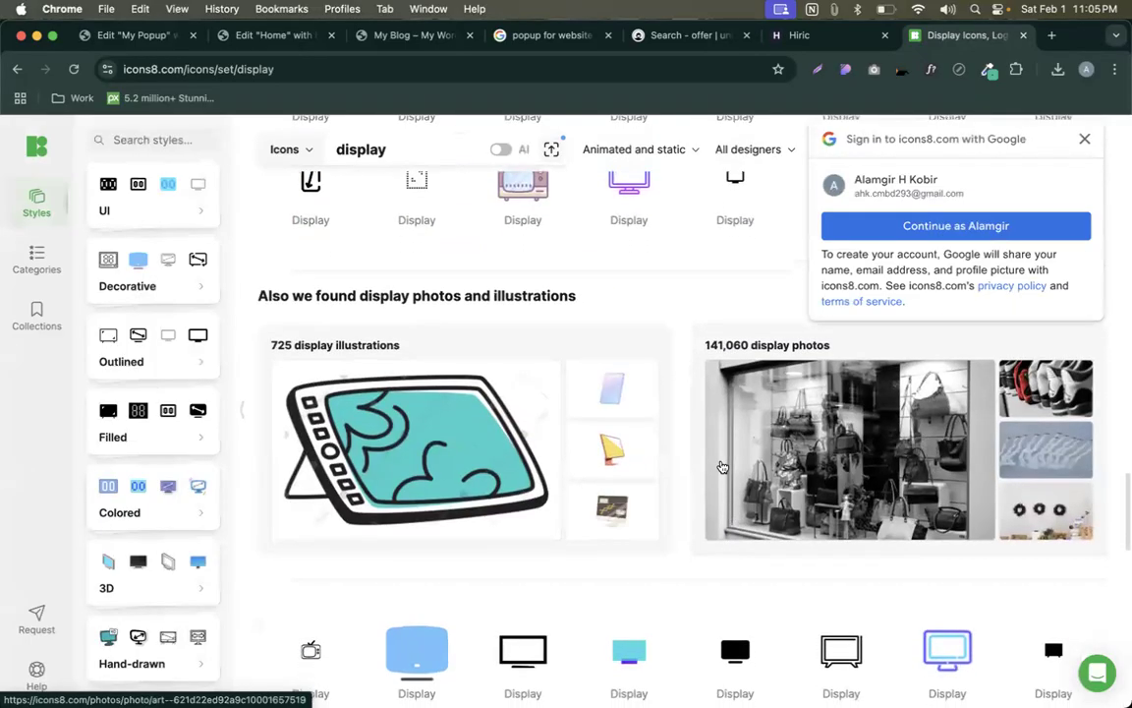
click(423, 37)
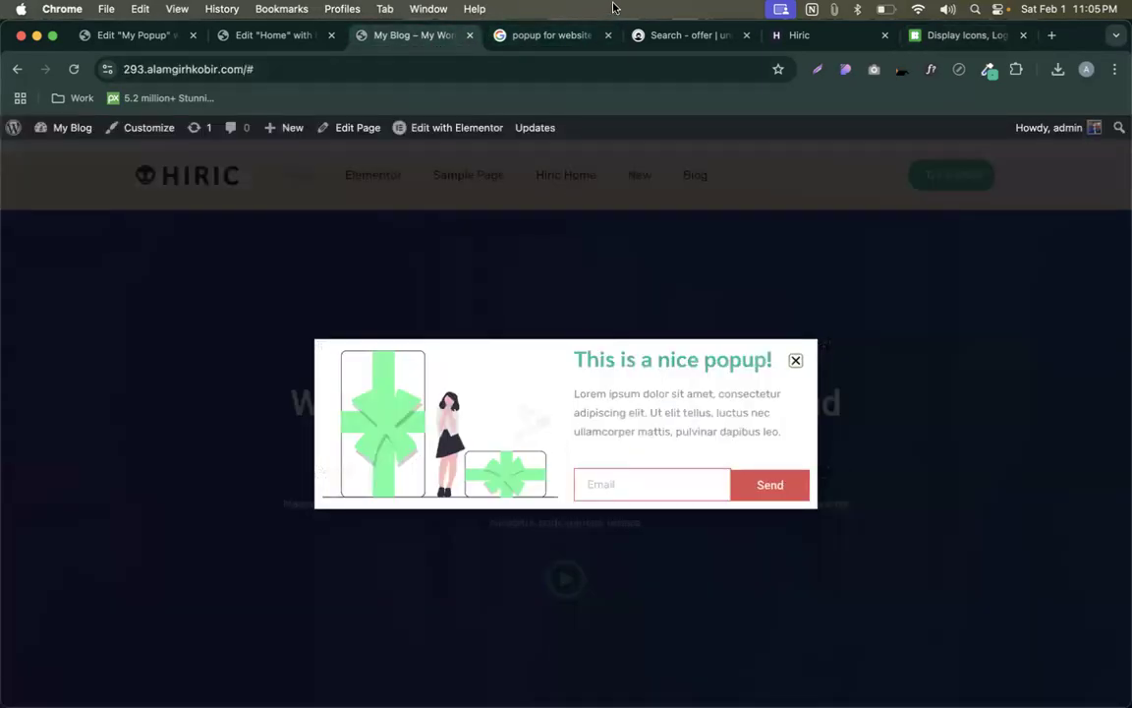
- On the Hiric page, Google Lens the Awesome Support icon to identify it as an atom icon
click(776, 36)
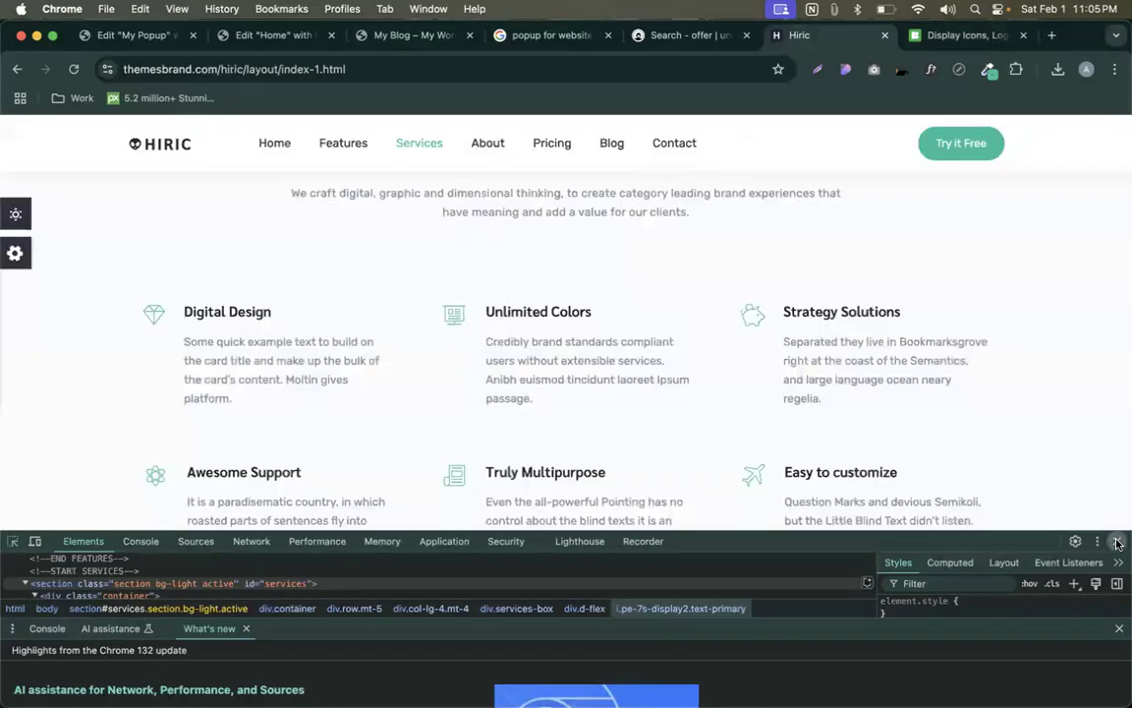
click(1117, 542)
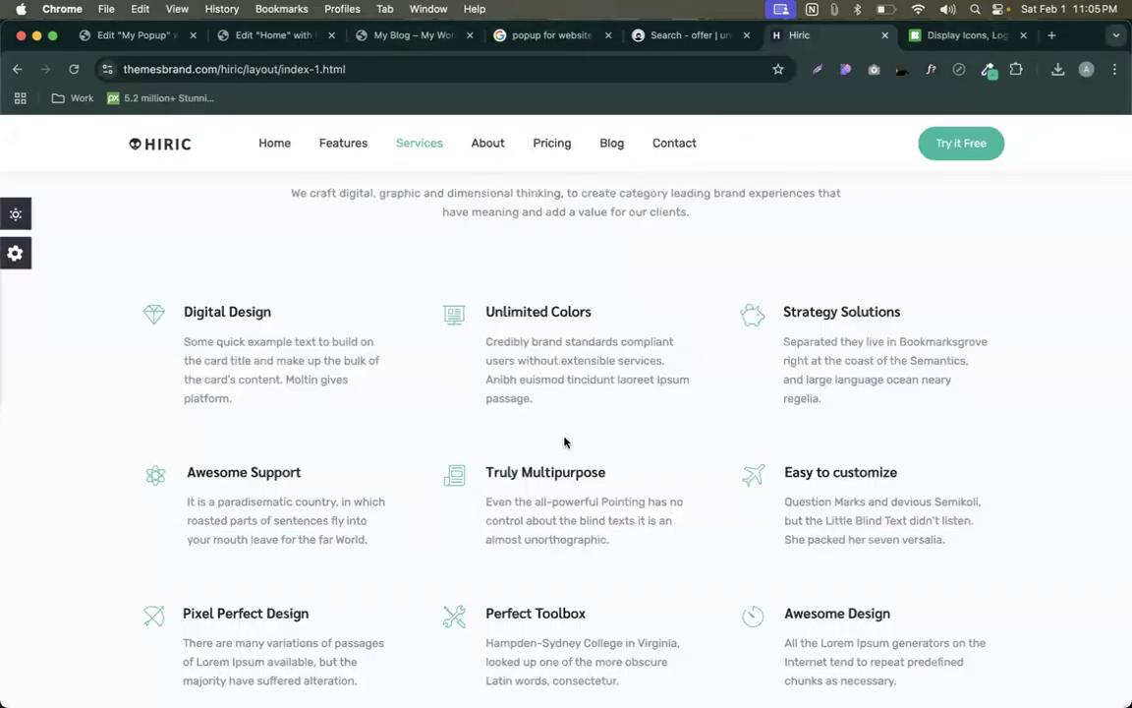
right_click(465, 381)
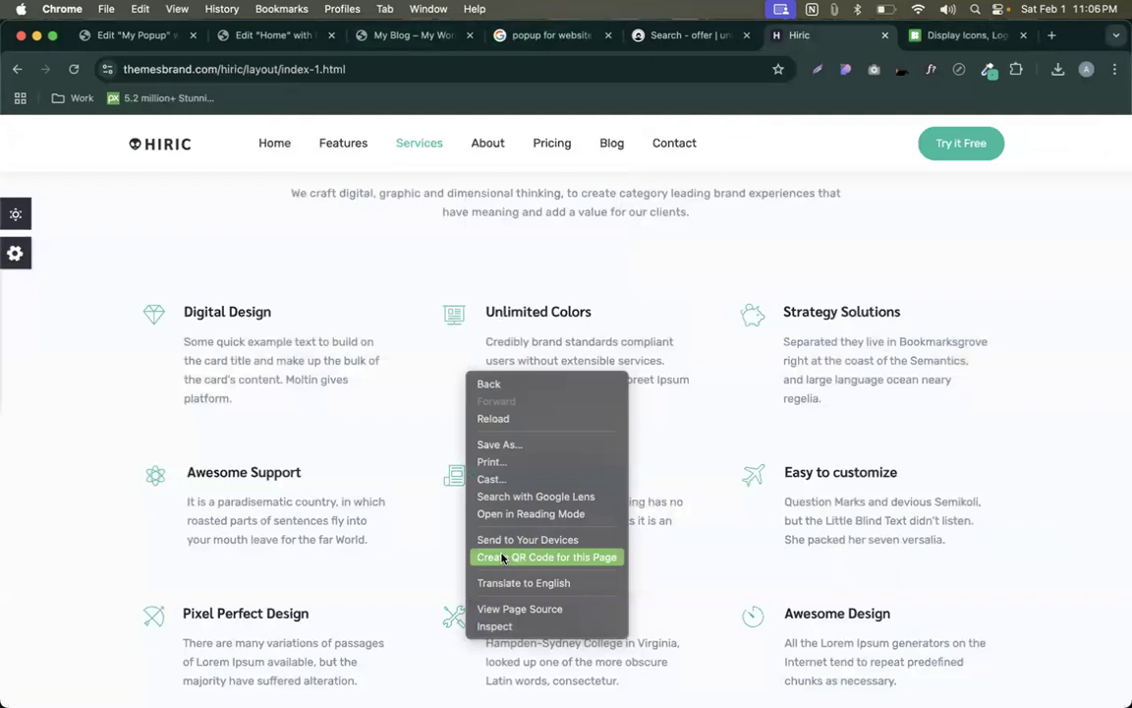
click(511, 497)
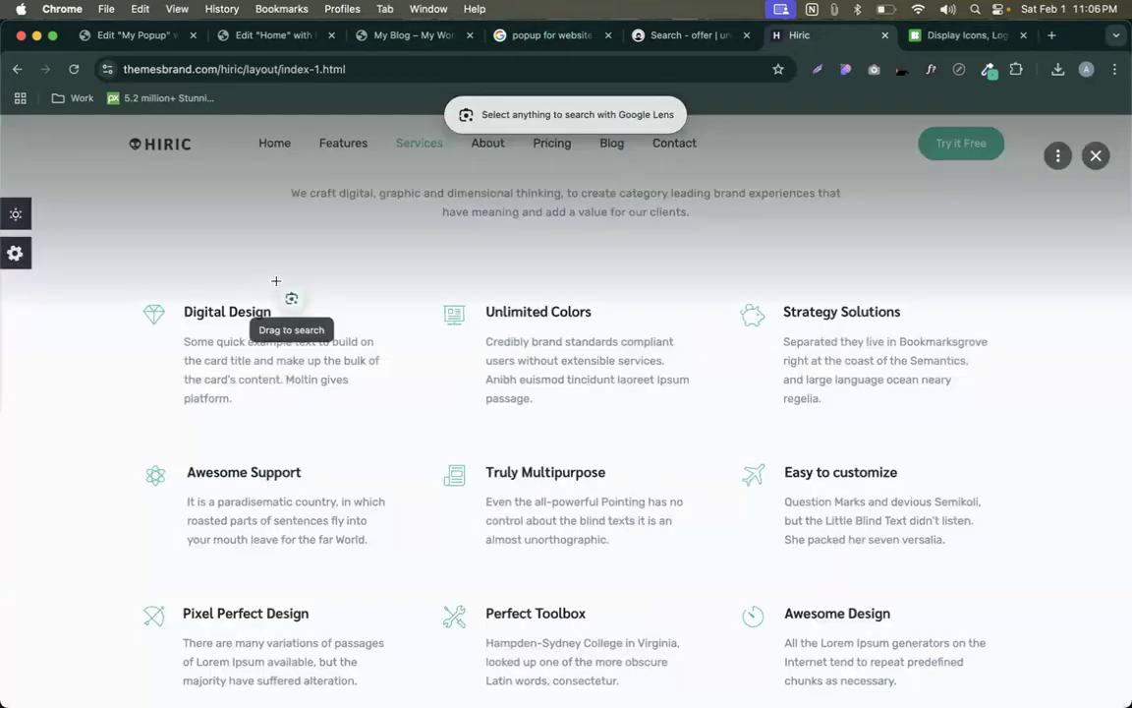
drag(135, 462, 170, 488)
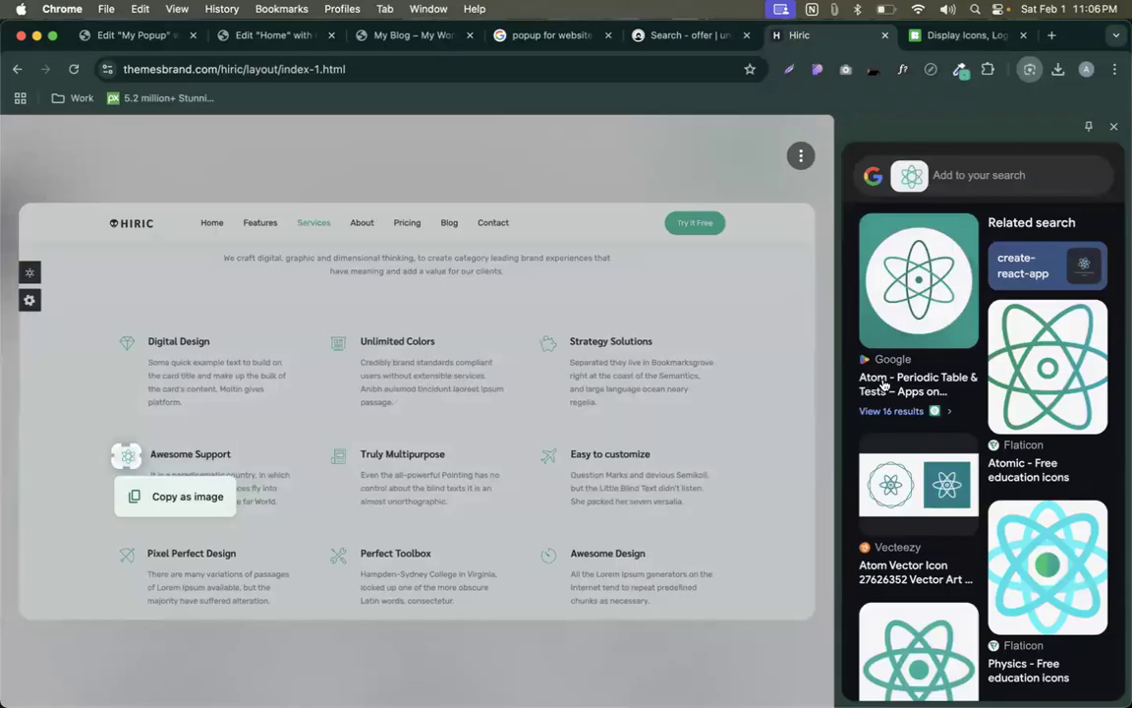
click(162, 39)
- Search 'ato' in the Icon Library and insert the Atom icon into the popup's icon widget
click(460, 189)
text(aton)
key(BackSpace)
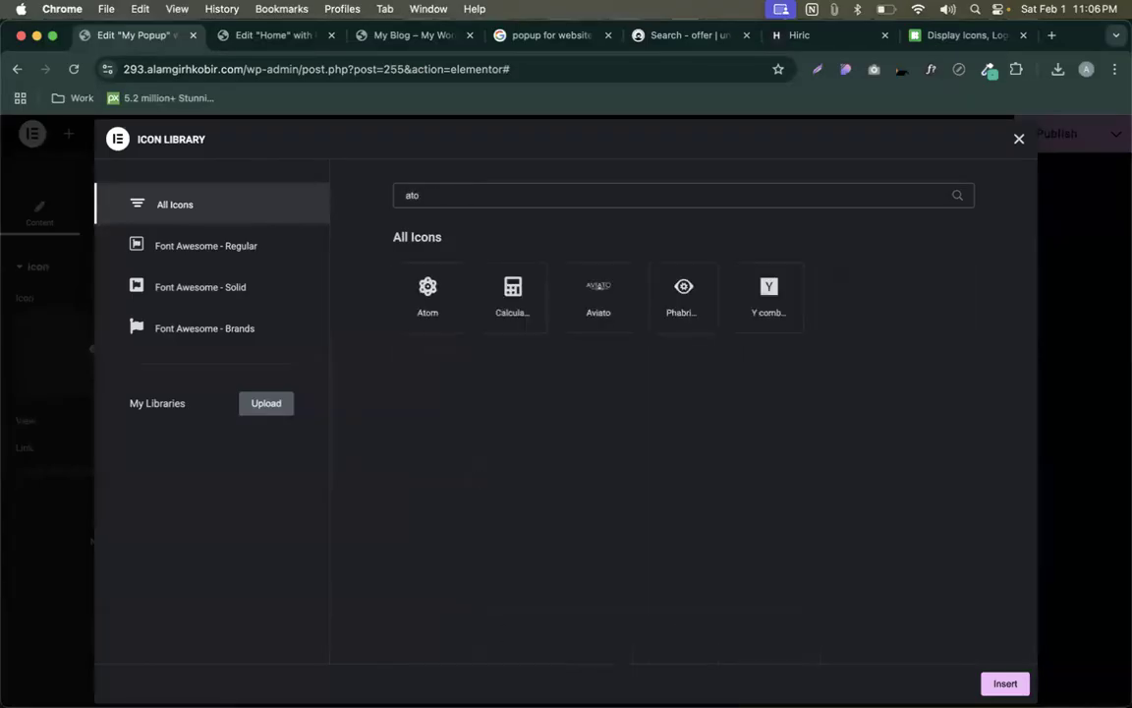
click(439, 285)
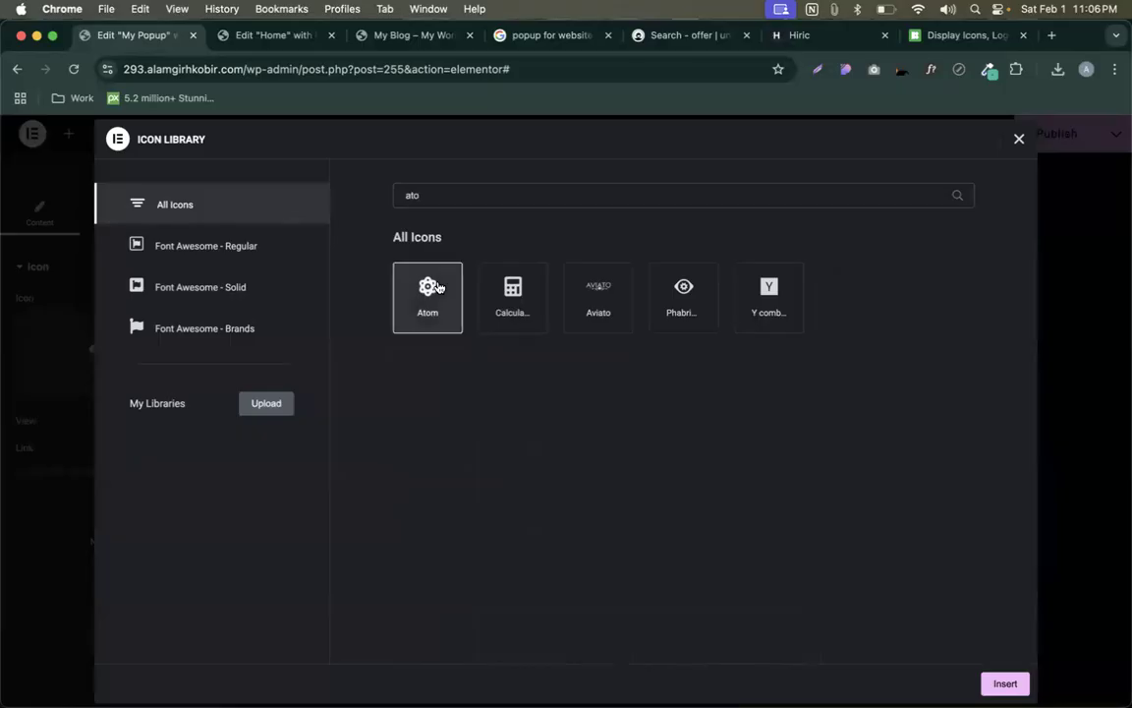
click(1004, 683)
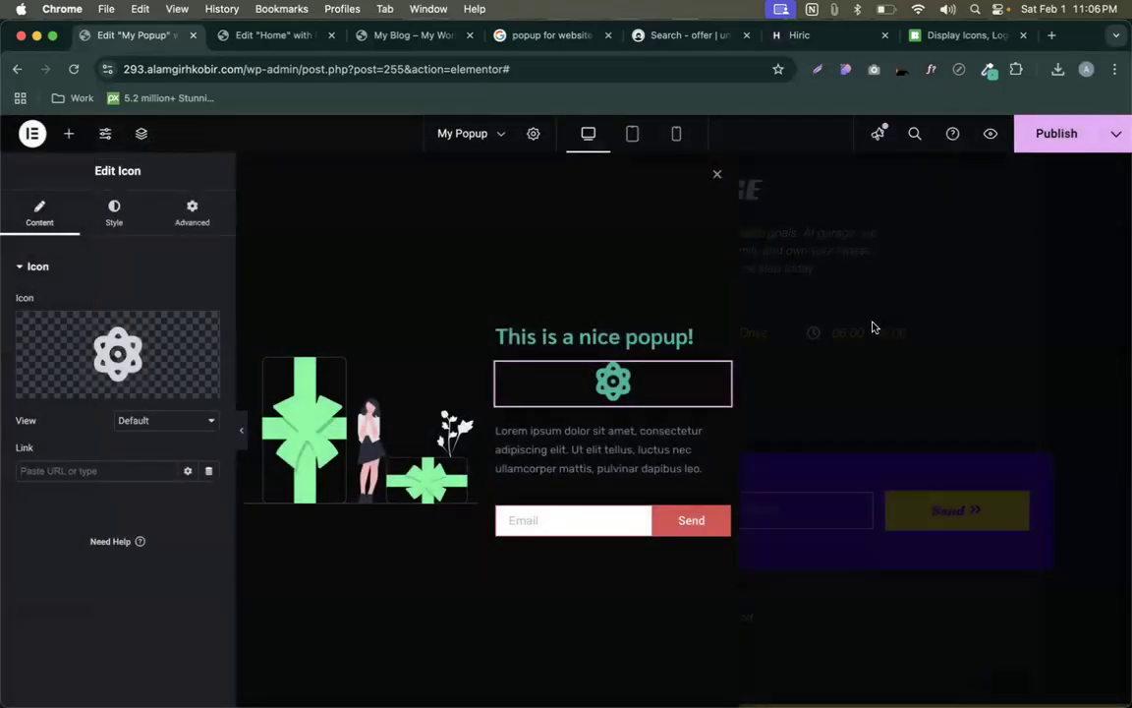
click(943, 36)
- Search Google for 'react' to see its atom-shaped logo, then return to the popup editor
click(594, 61)
text(react)
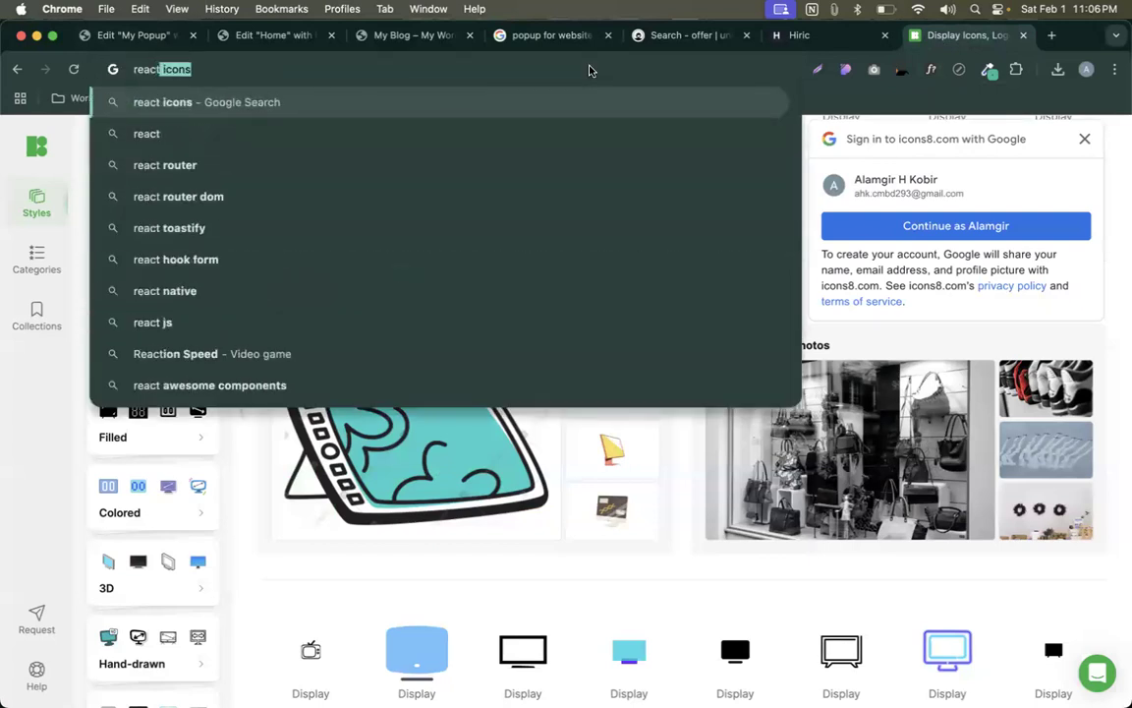
key(BackSpace)
key(Return)
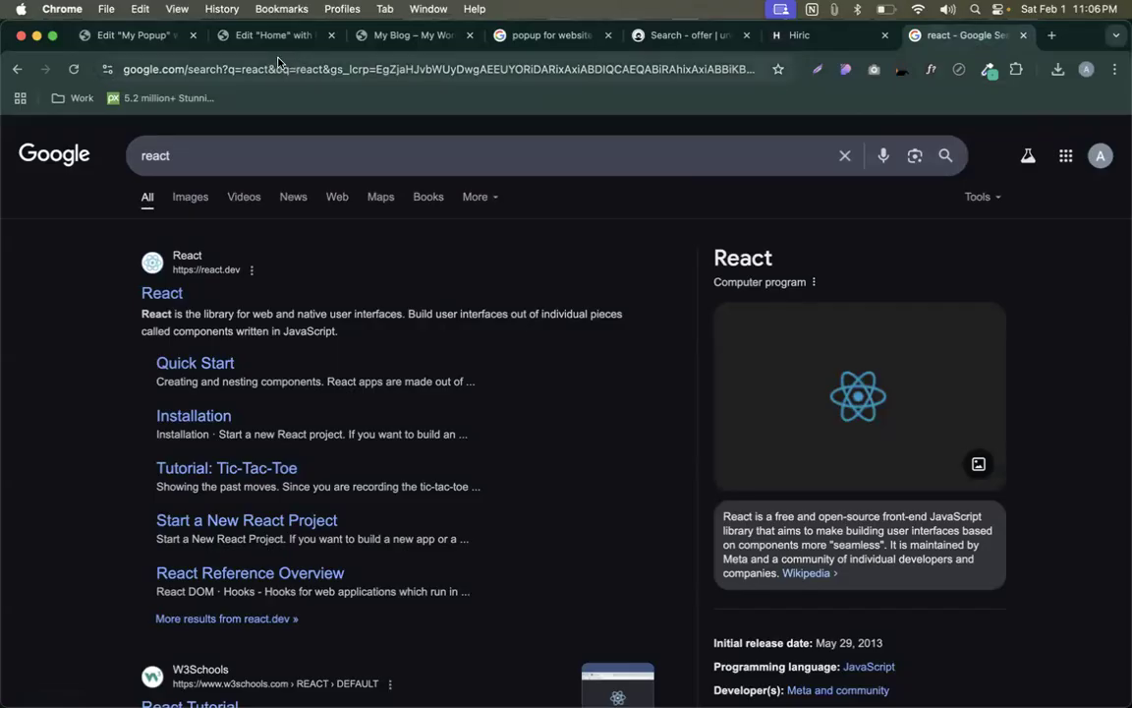
click(128, 35)
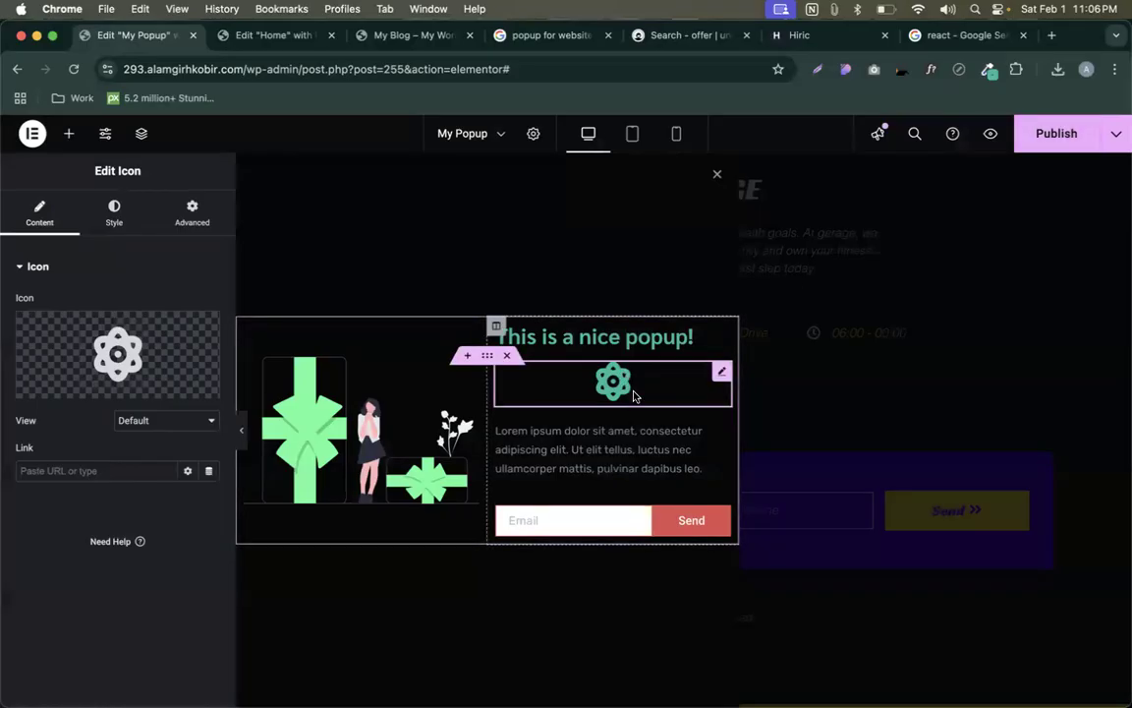
- Check the icon's Style settings, then publish the popup with the Atom icon
click(114, 212)
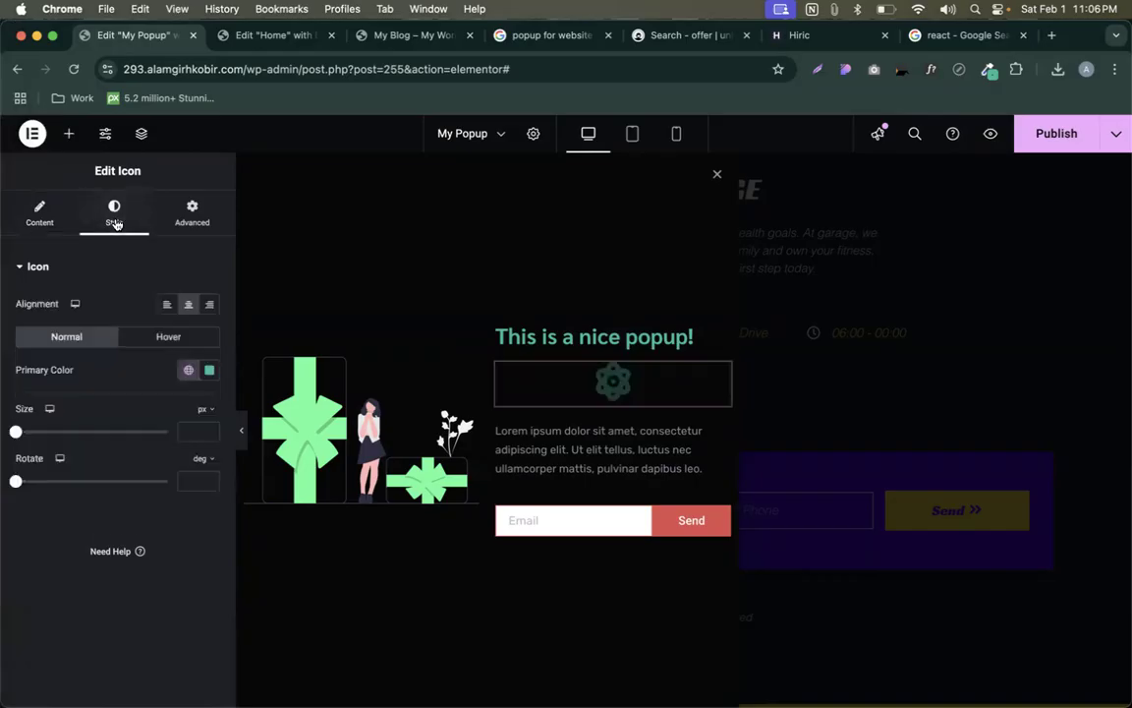
click(39, 212)
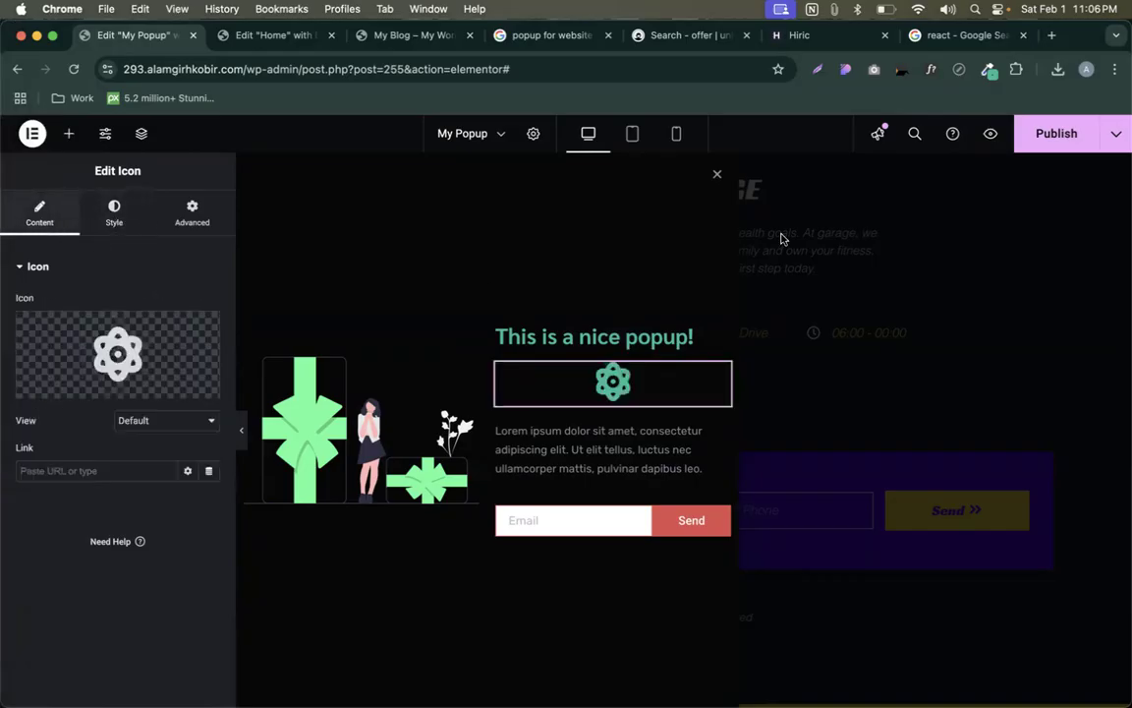
click(1056, 133)
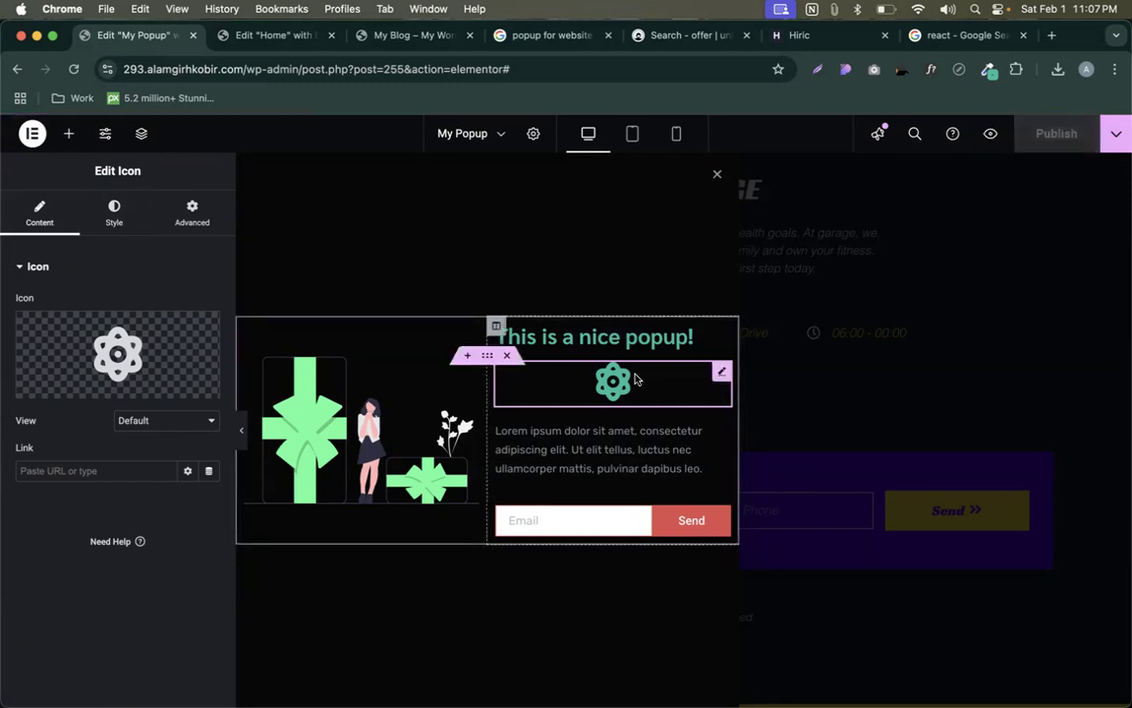
- Search Google for 'notepad++' in a new tab, then close that tab
click(1050, 37)
text(notepad)
key(BackSpace)
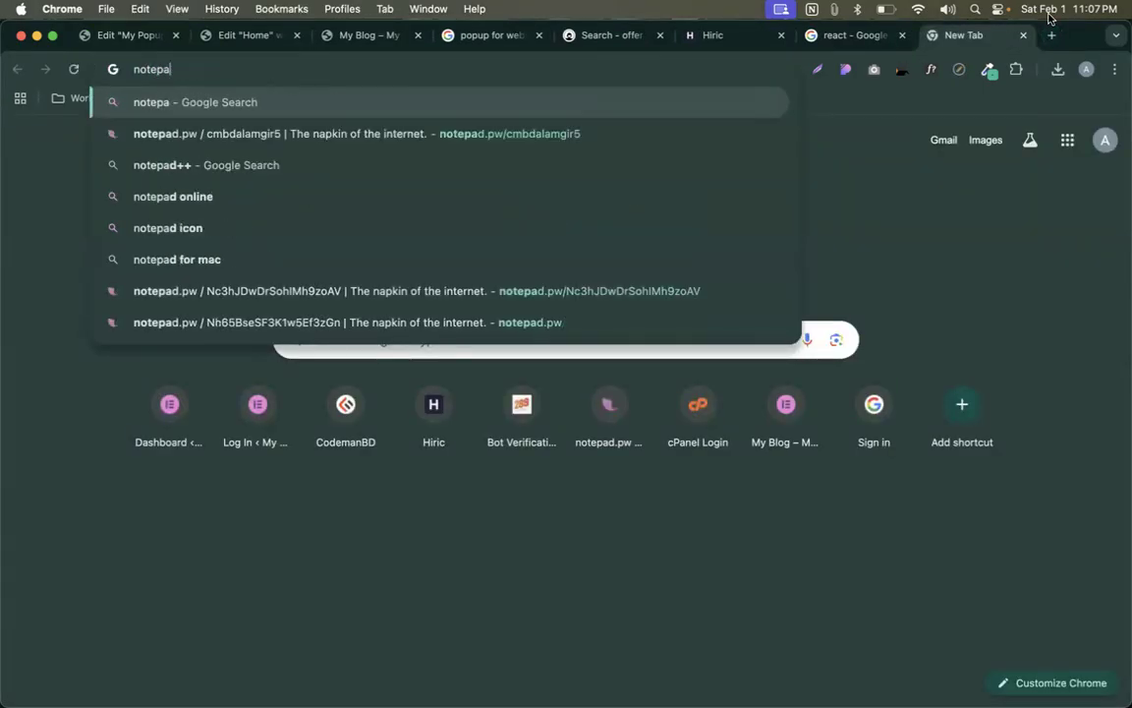
text(d++)
key(Return)
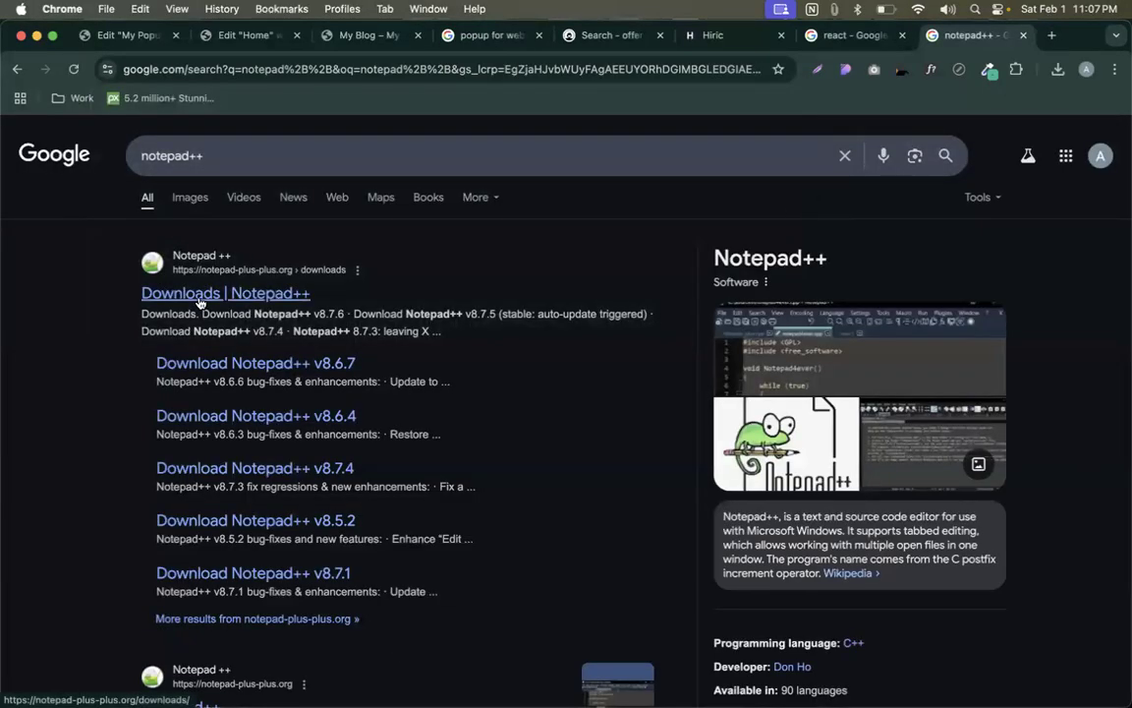
key(super+w)
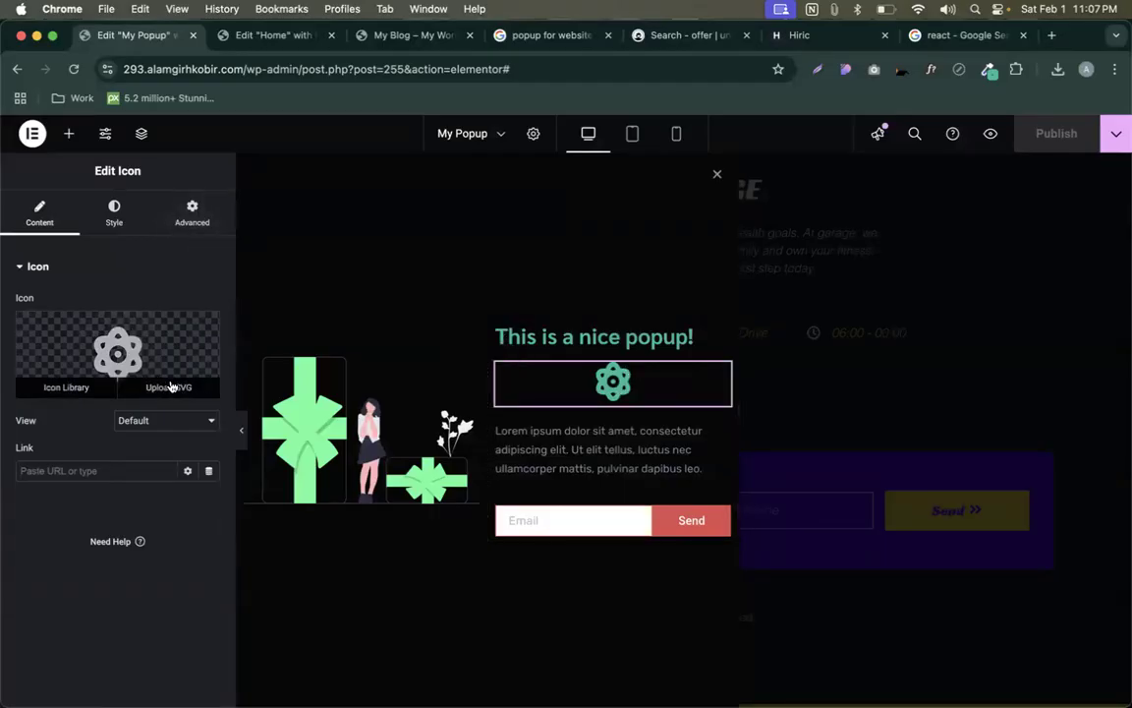
- Look over the react, Hiric and unDraw tabs, then close the media library without choosing an image
click(170, 389)
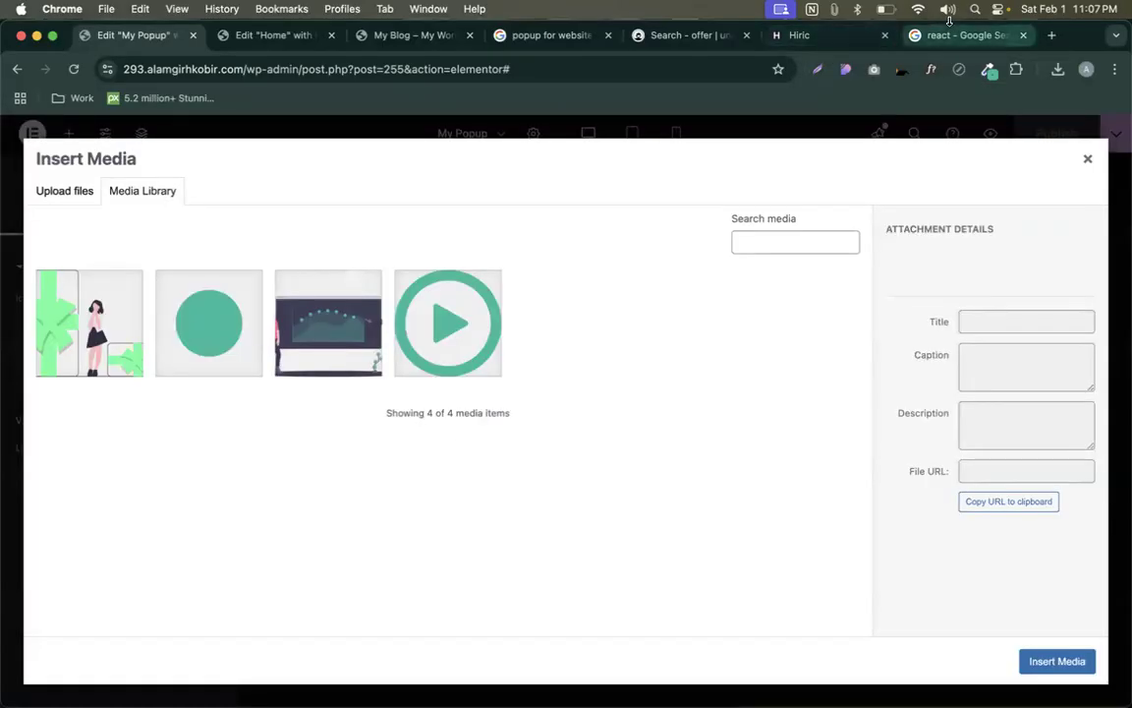
click(897, 34)
click(801, 36)
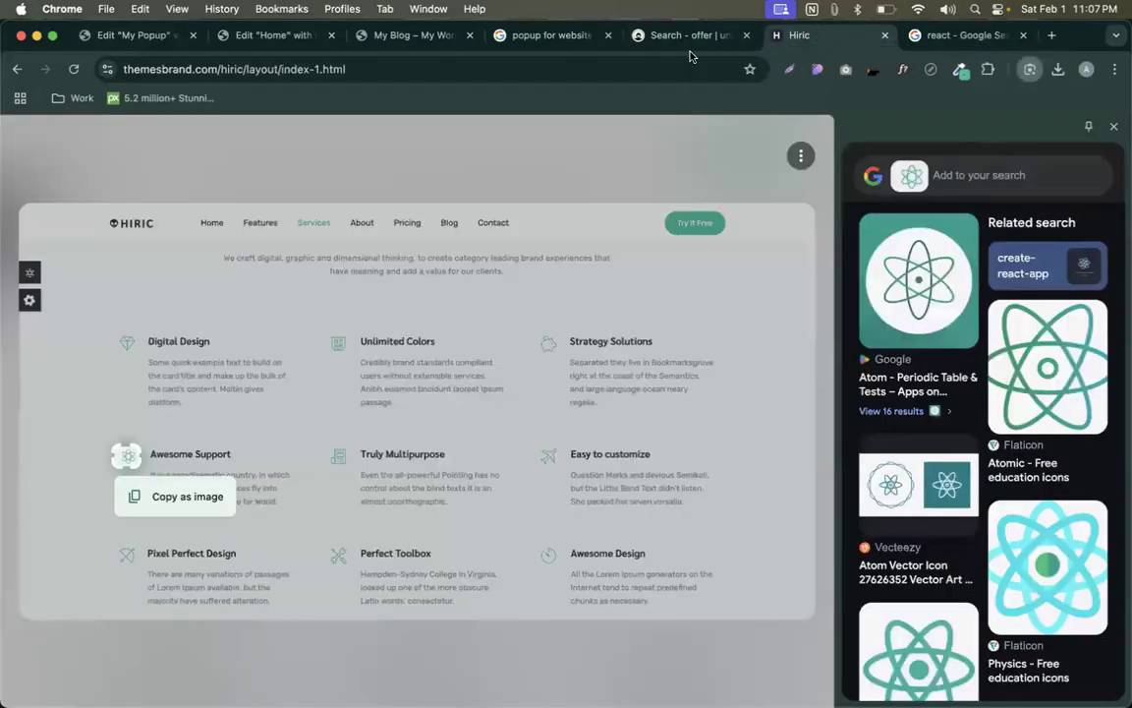
click(668, 36)
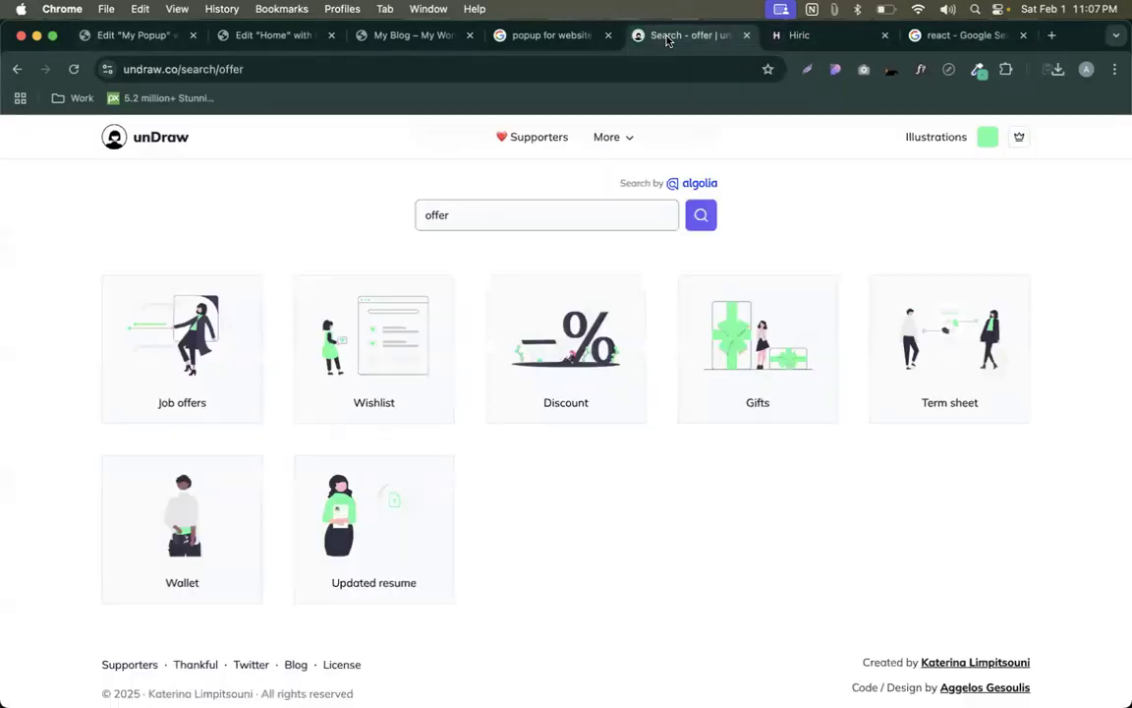
click(958, 37)
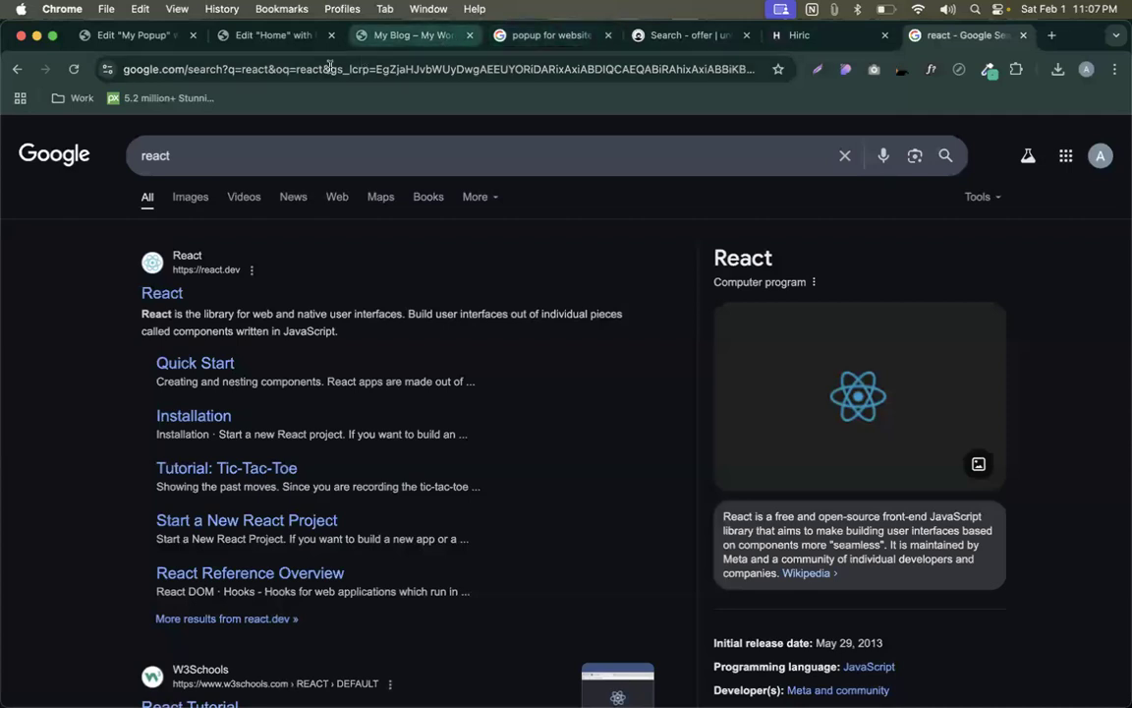
click(136, 35)
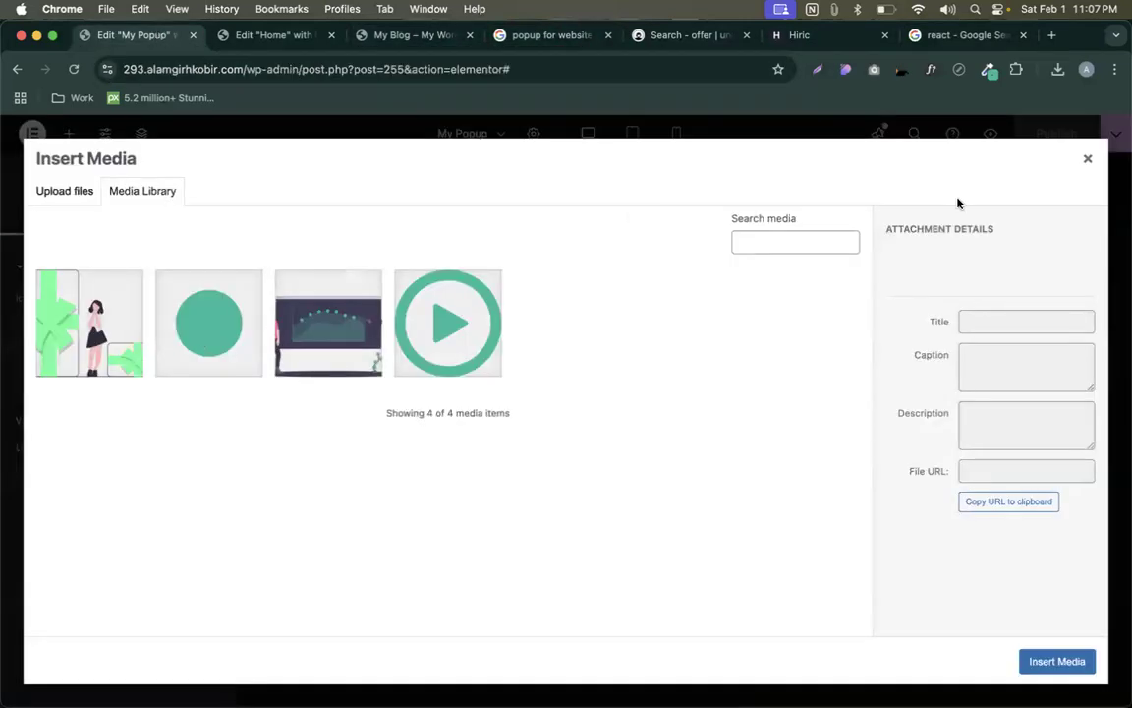
click(1089, 163)
- Exit the Elementor editor to WordPress and view the My Popup Edit Template page
mouse_move(133, 386)
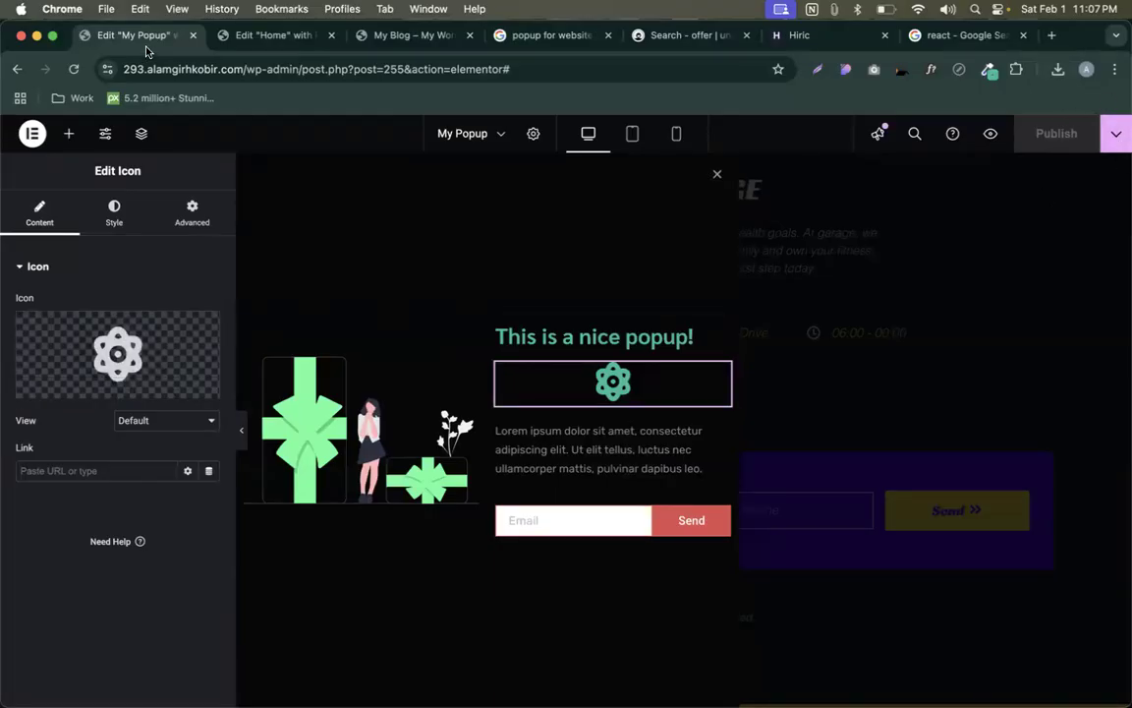
click(32, 135)
click(76, 287)
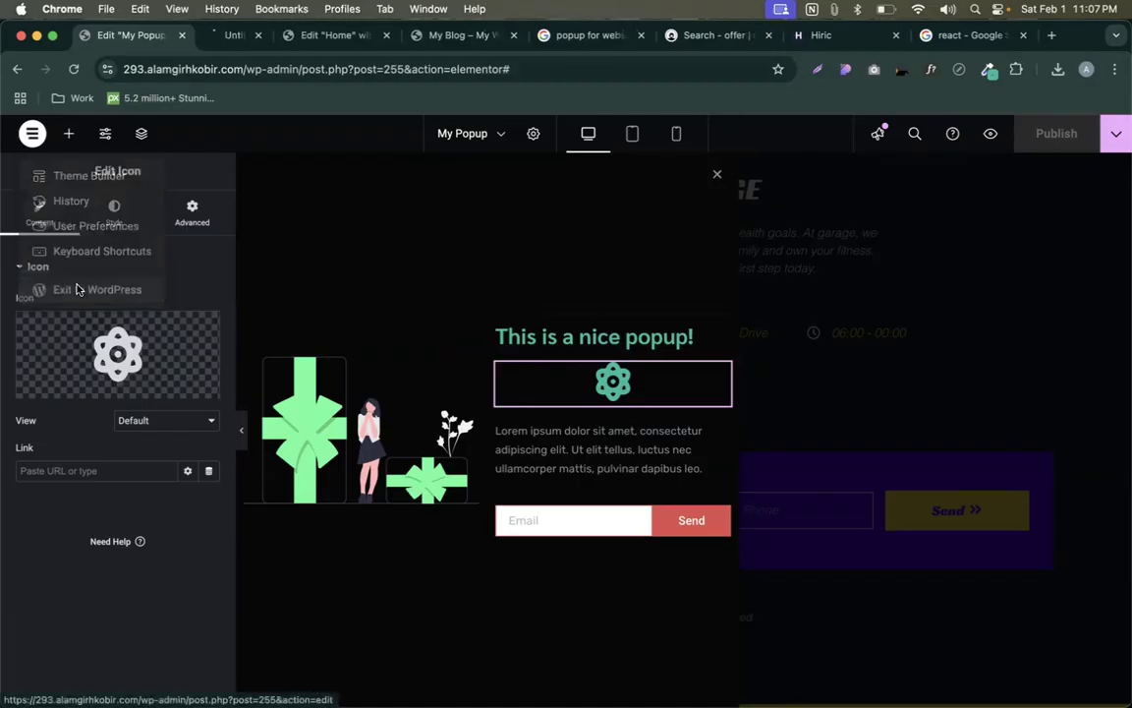
click(210, 37)
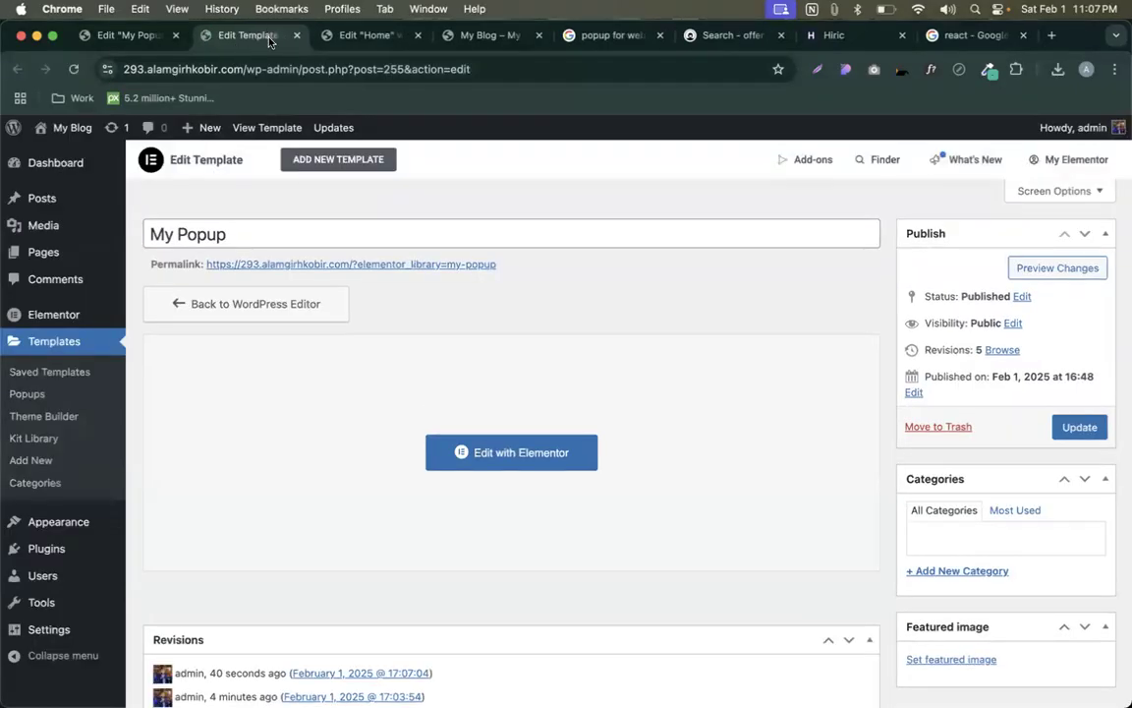
- Open a new blank tab, then move to the Hiric template page
right_click(274, 39)
click(285, 46)
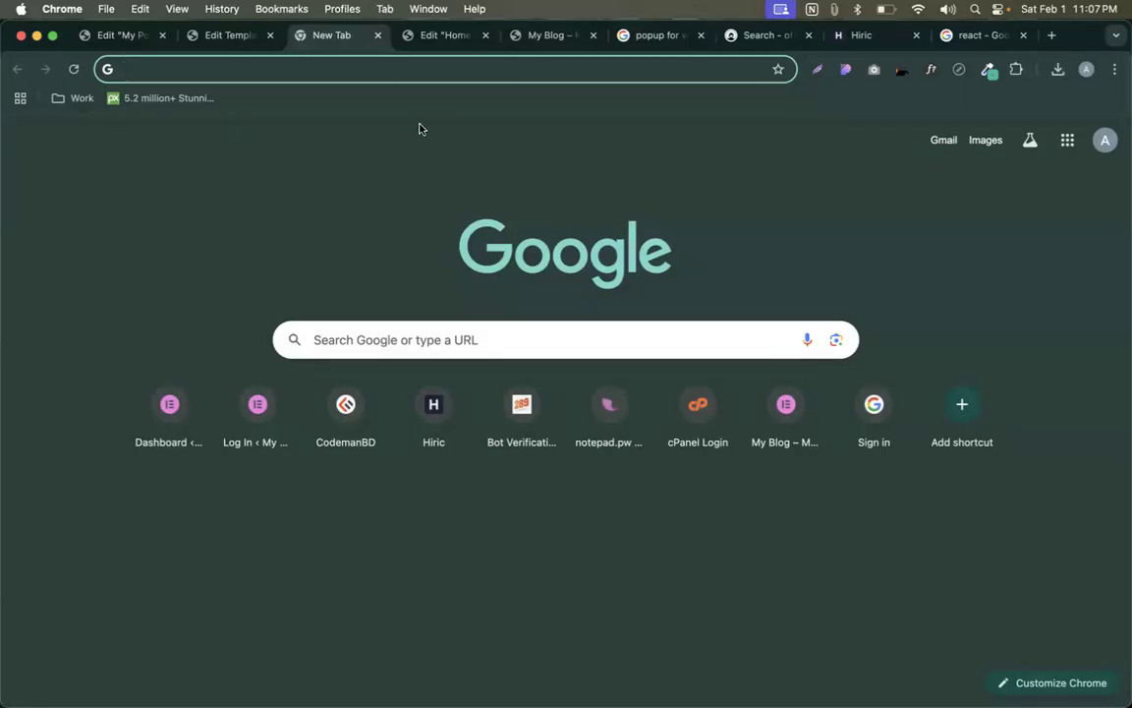
click(541, 43)
click(851, 37)
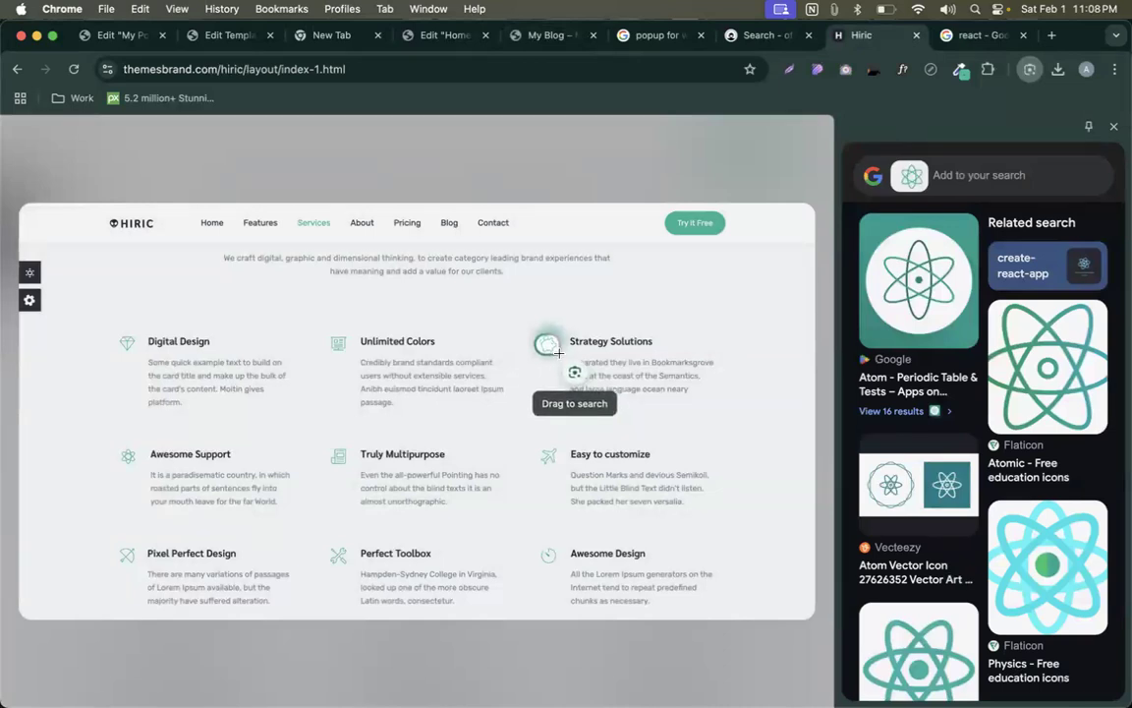
- Find matching images for the Strategy Solutions piggy-bank icon with Google Lens, then close the results
click(557, 351)
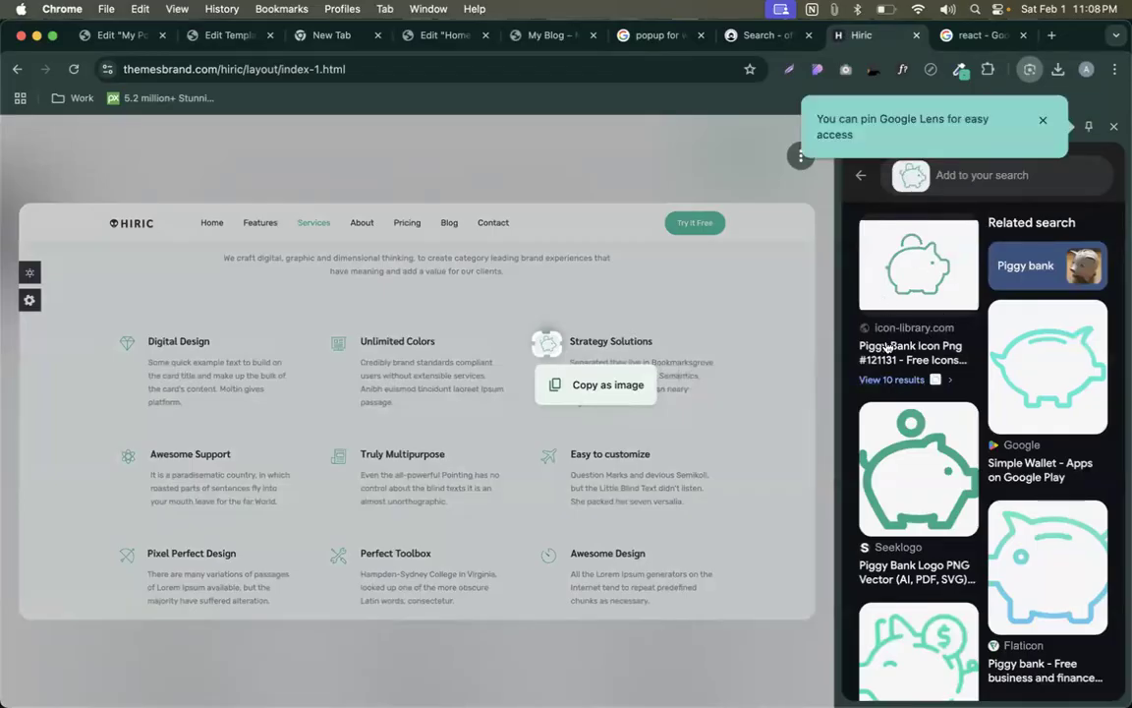
scroll(912, 362, down, 5)
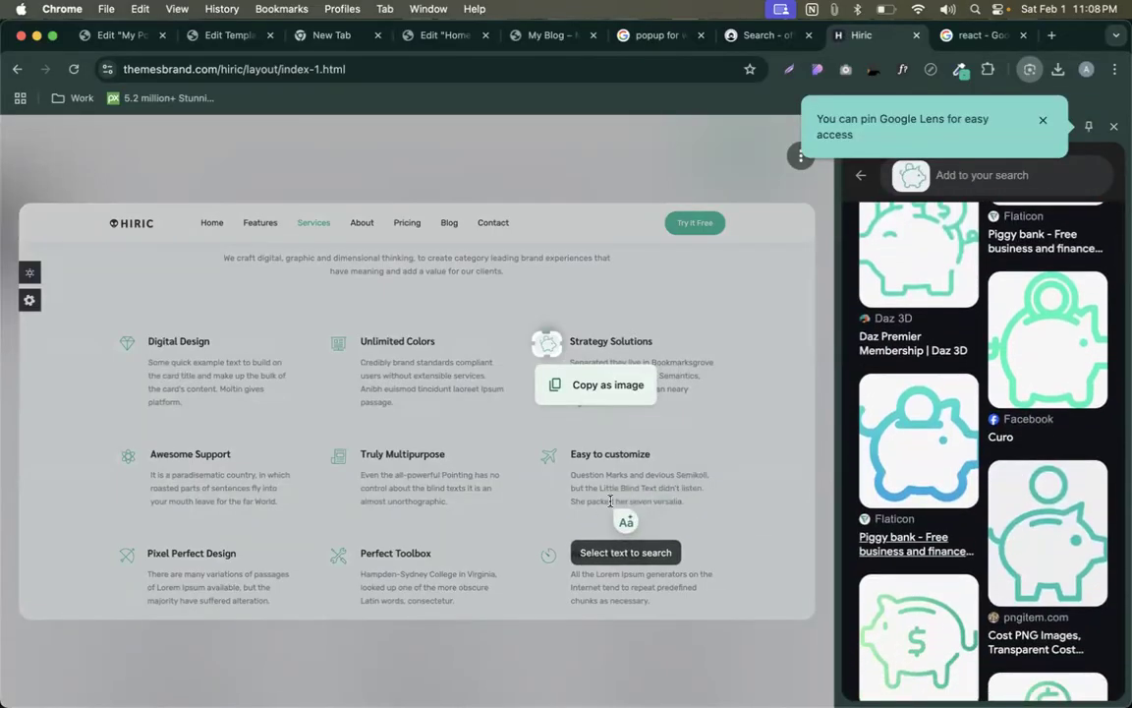
click(1042, 120)
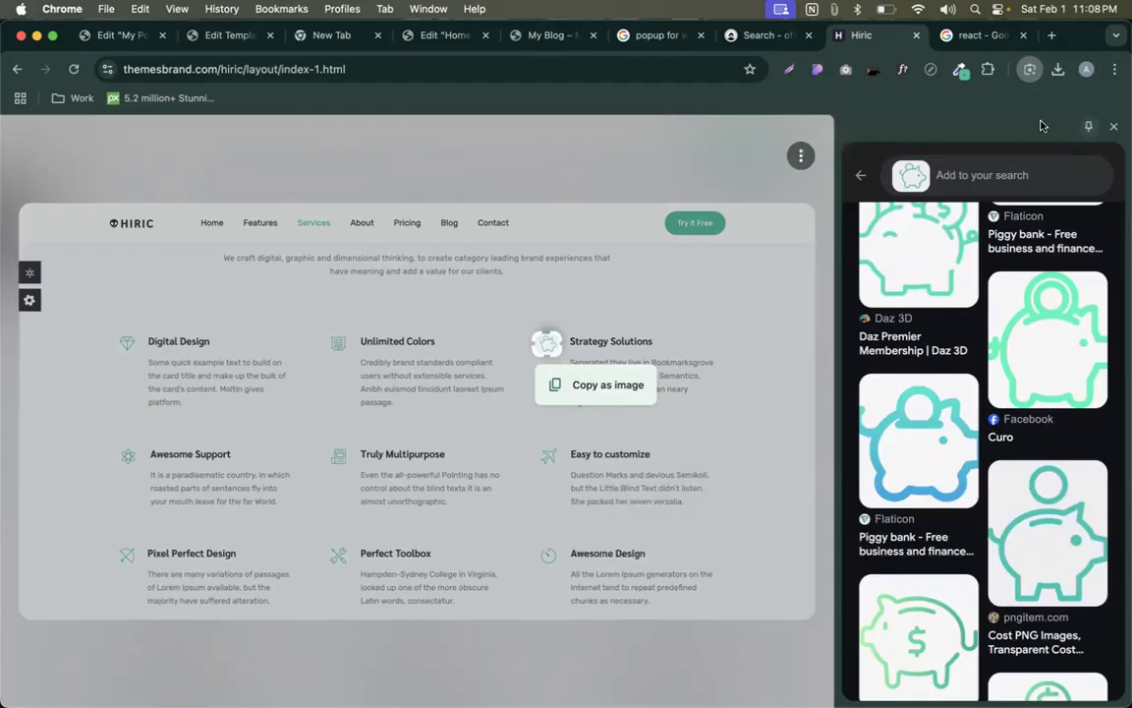
click(1113, 130)
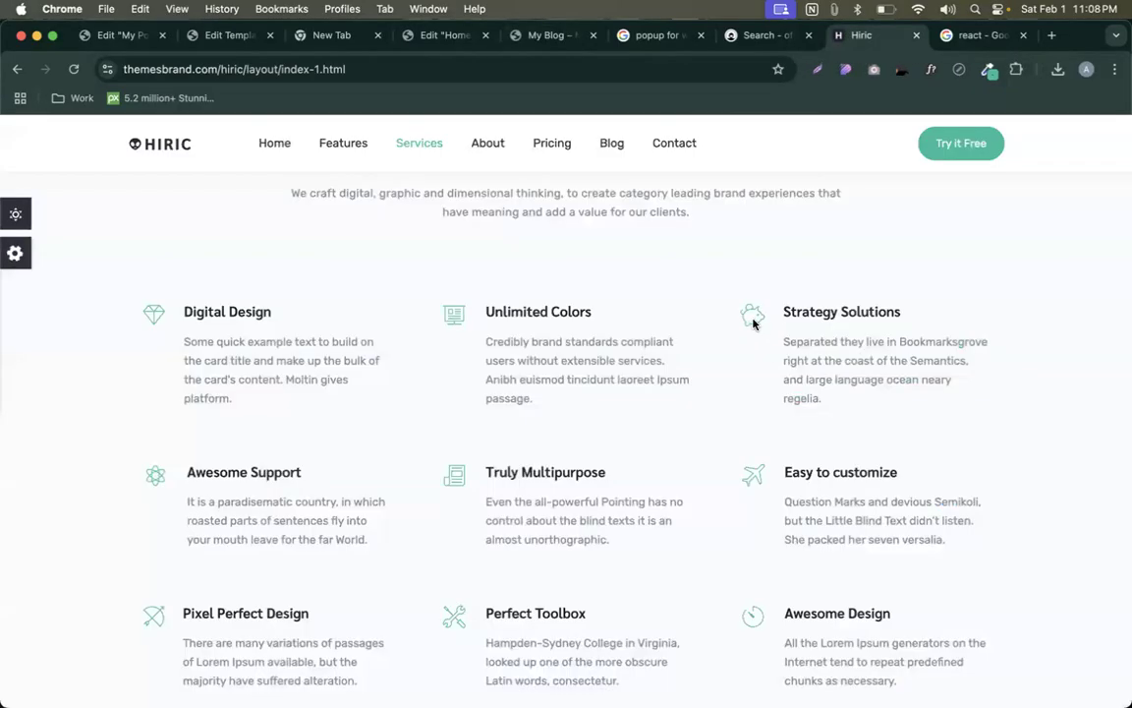
- Open chatgpt.com in a new tab beside the Hiric page
right_click(869, 43)
click(868, 50)
text(chat)
key(Return)
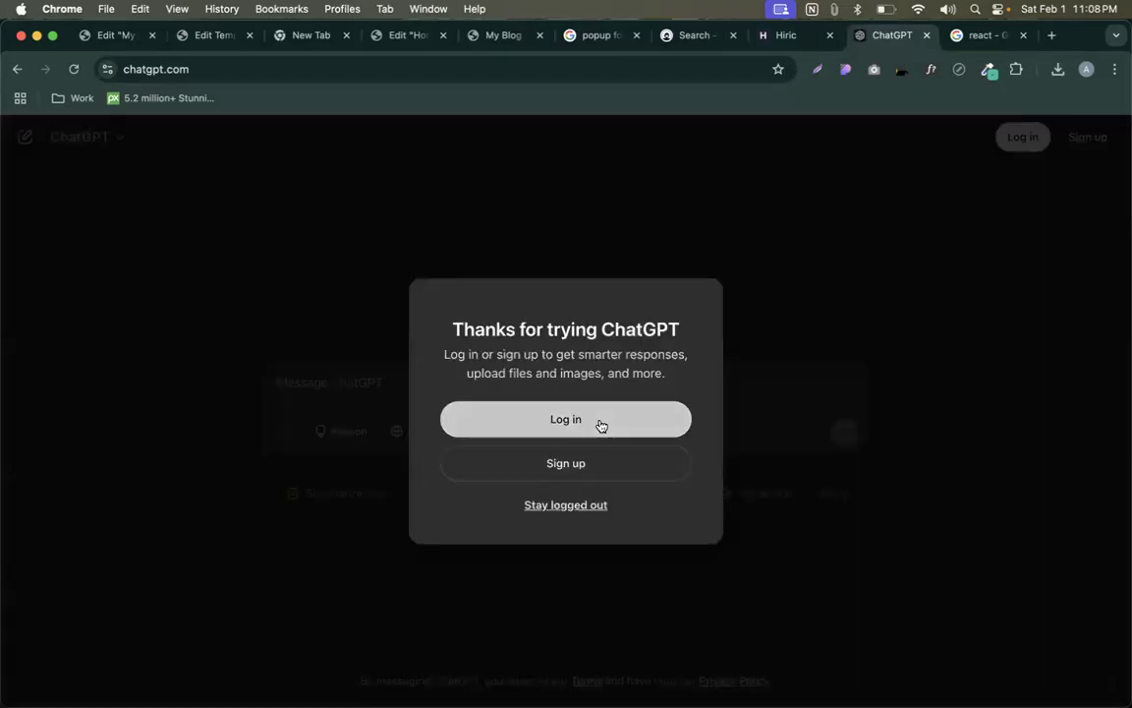
- Start a Google sign-in to ChatGPT, back out, and stay logged out
click(601, 425)
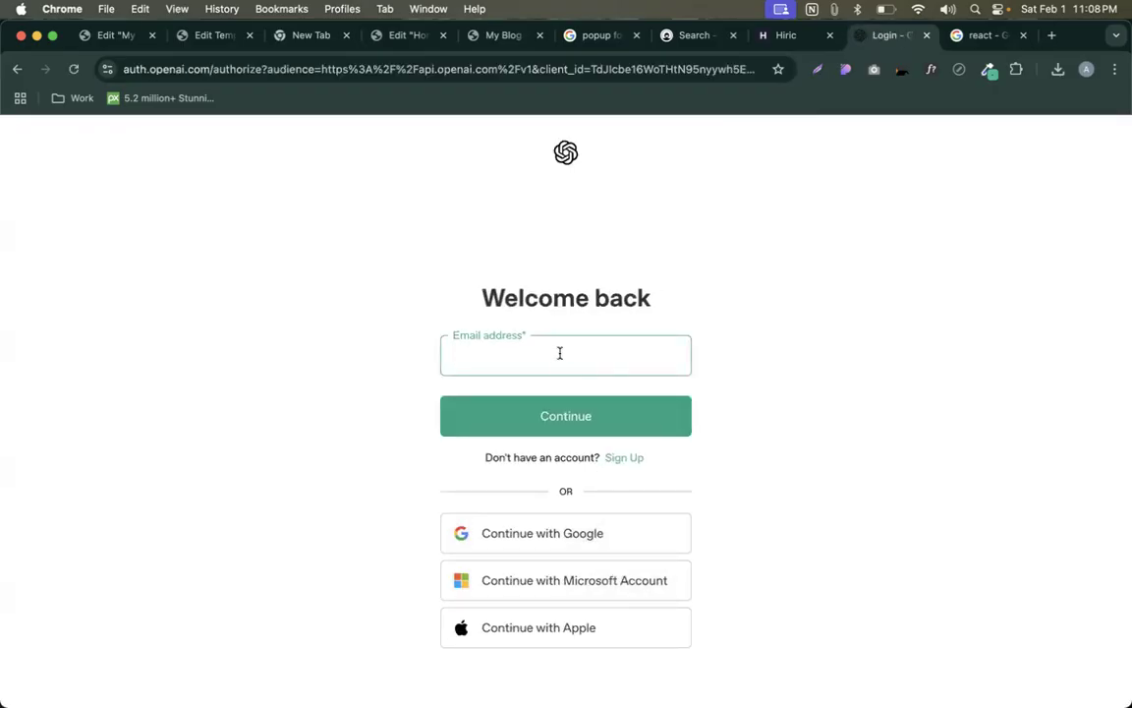
click(489, 546)
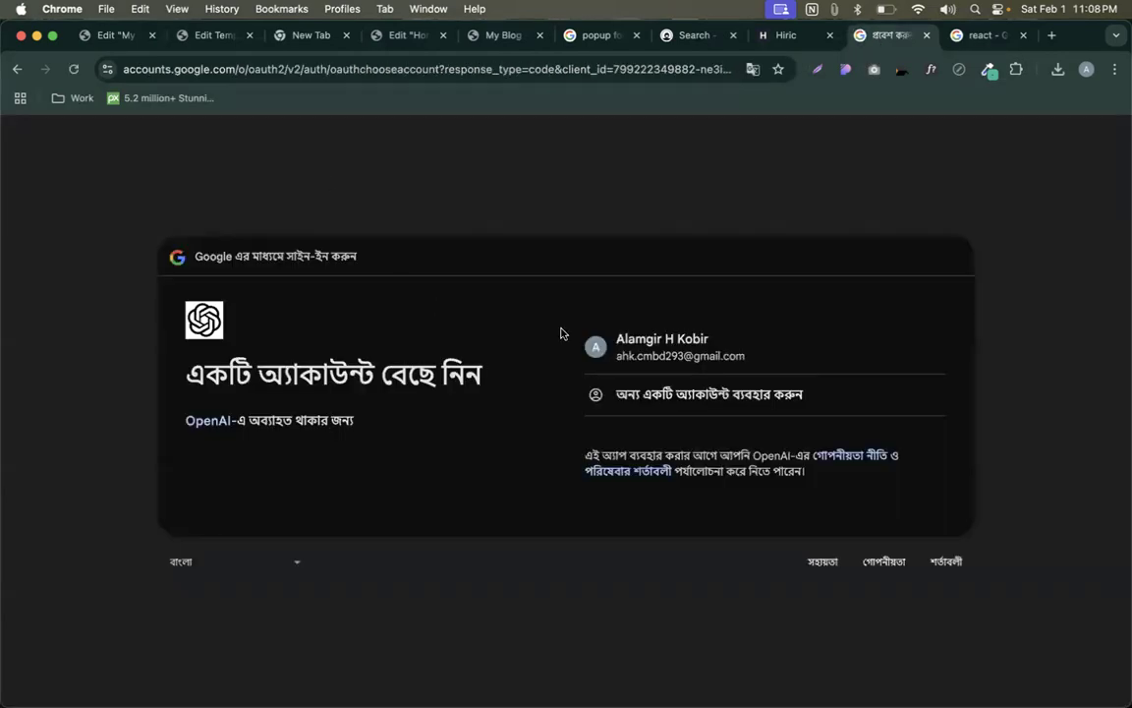
click(20, 69)
click(20, 69)
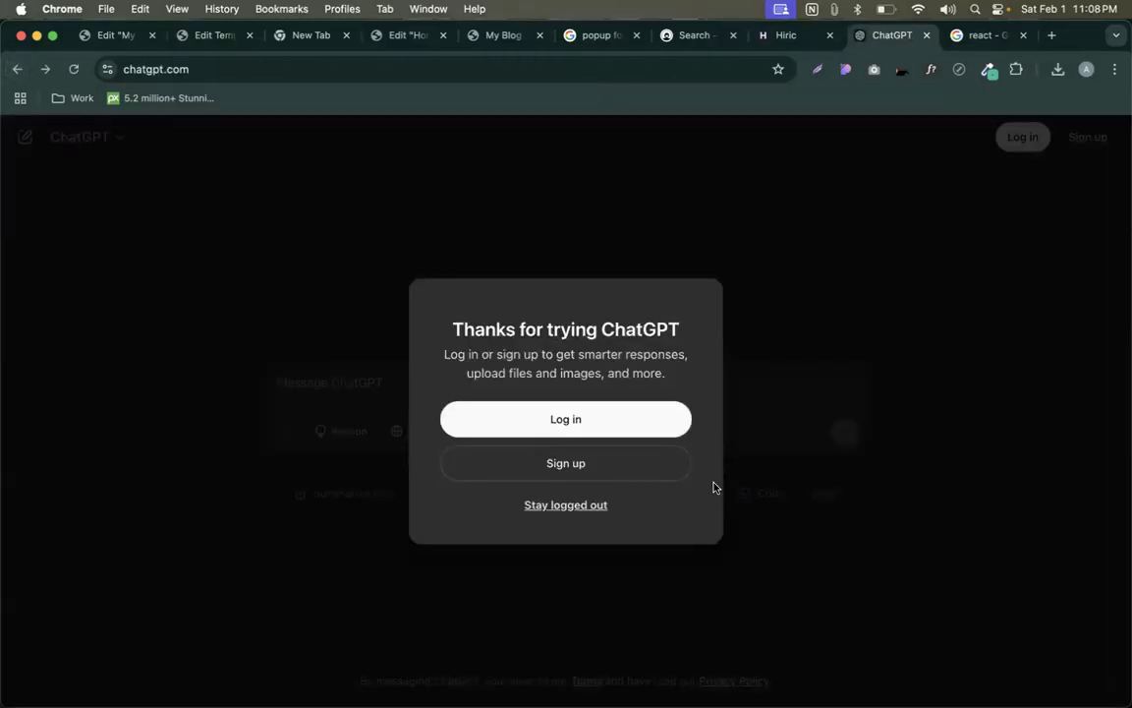
click(600, 505)
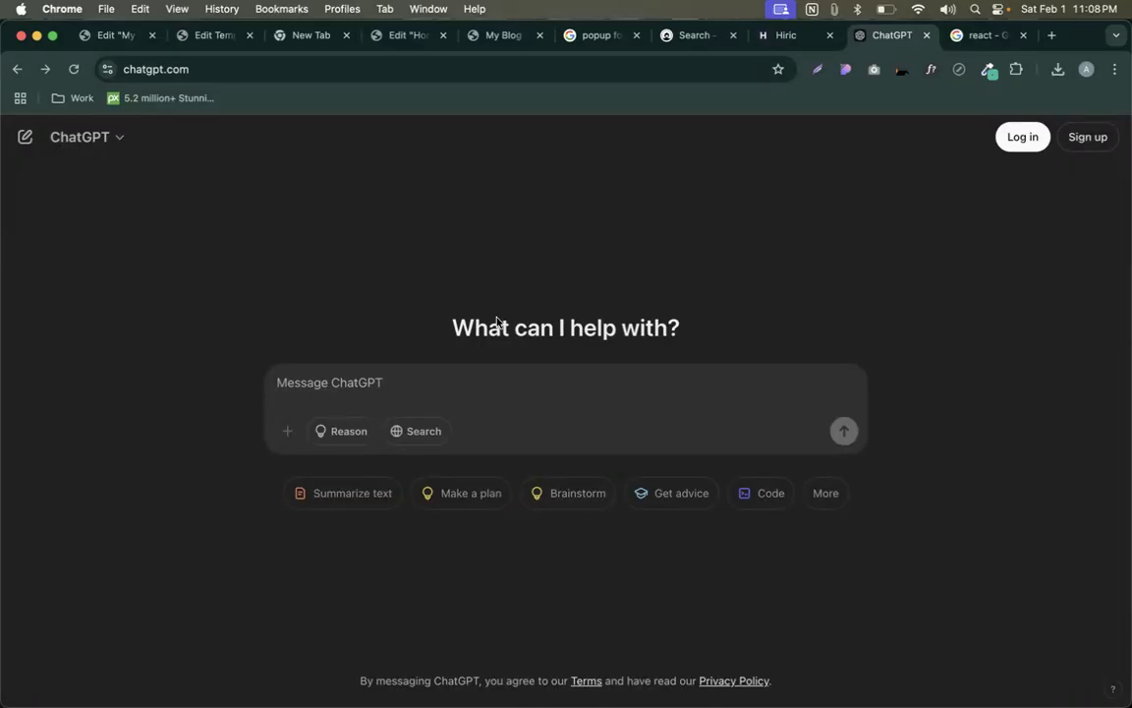
- Capture a screenshot of the Hiric piggy-bank icon and try pasting it into ChatGPT
click(786, 34)
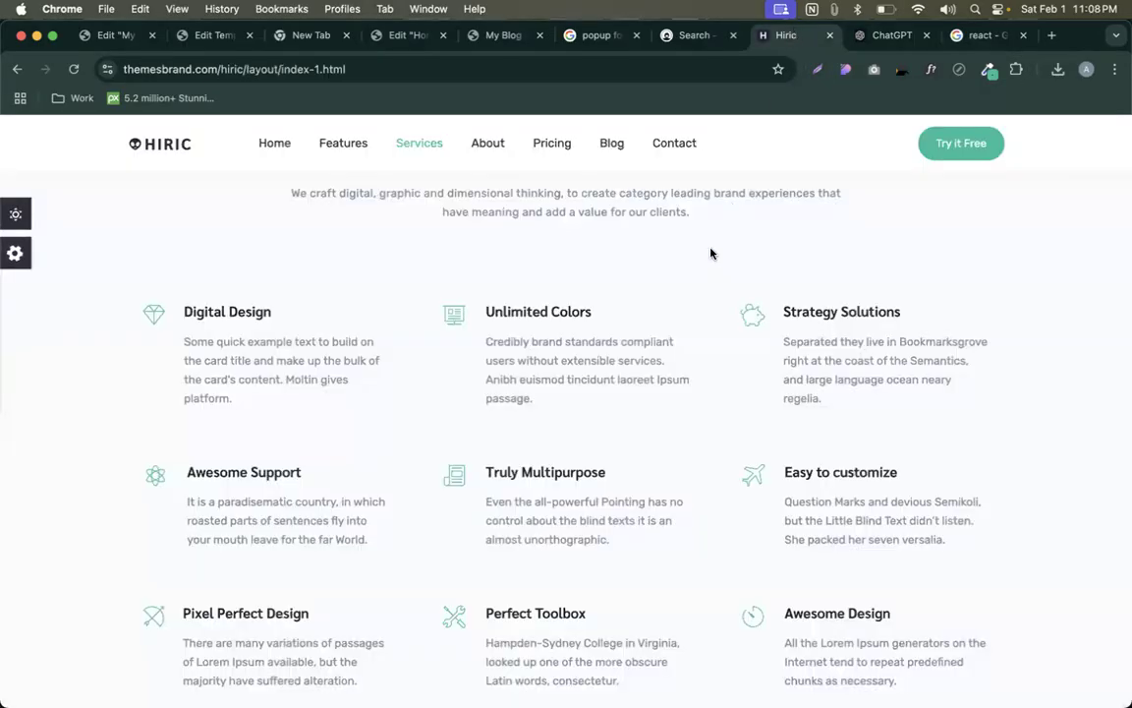
key(super+shift+5)
drag(745, 566, 861, 333)
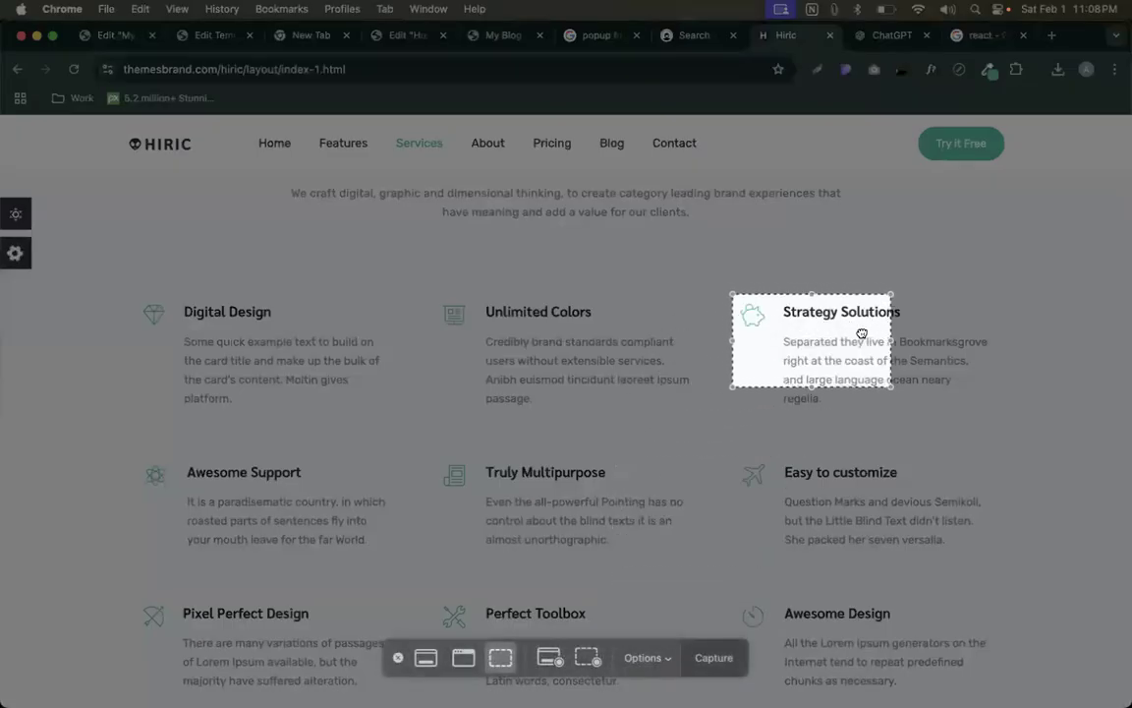
drag(738, 297, 769, 335)
key(Return)
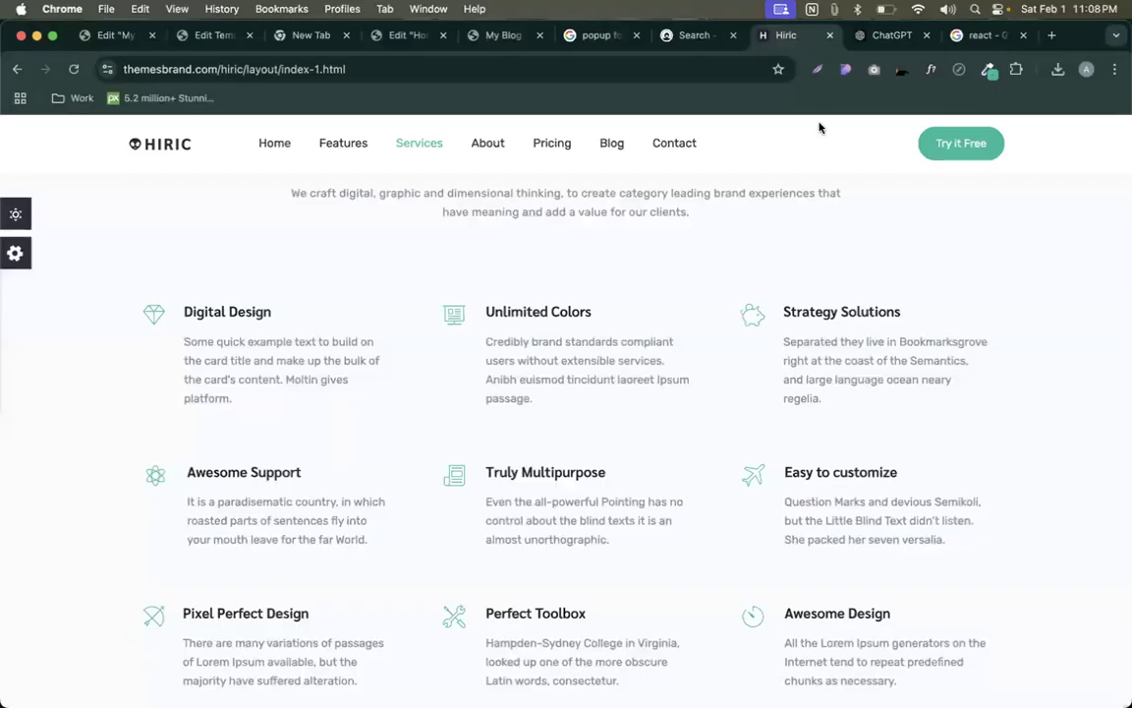
click(872, 35)
key(super+v)
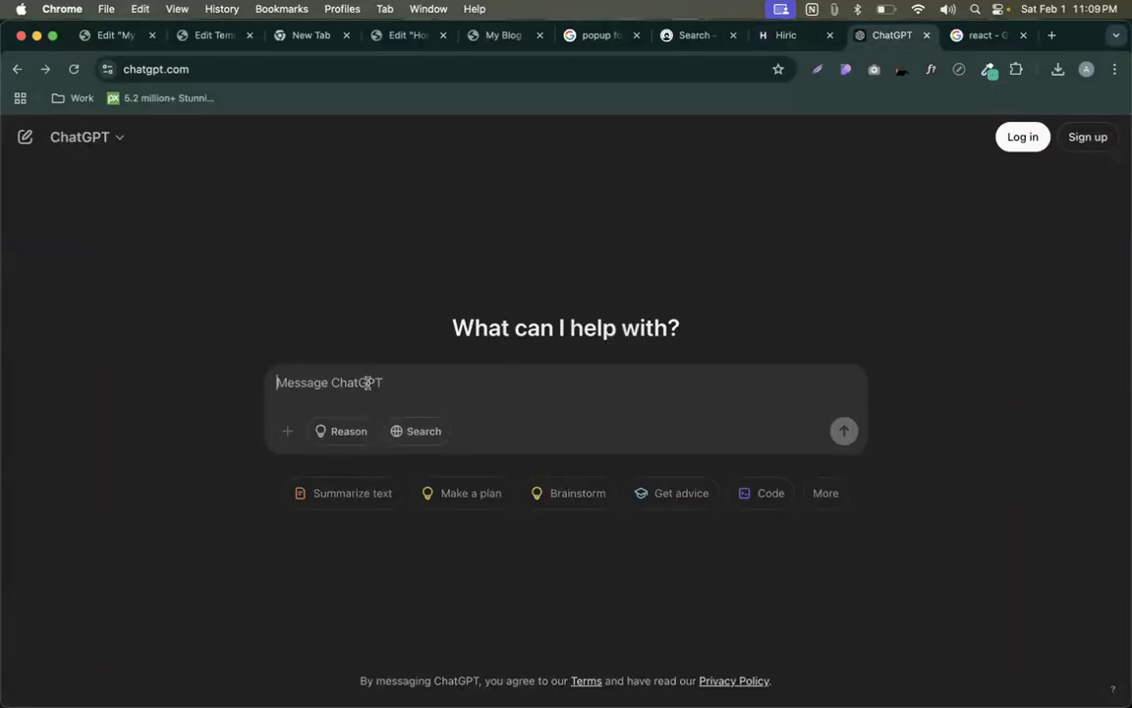
key(super+v)
key(super+v)
key(super+v)
- Log in to ChatGPT with a Google account and approve sharing details with OpenAI
click(1025, 137)
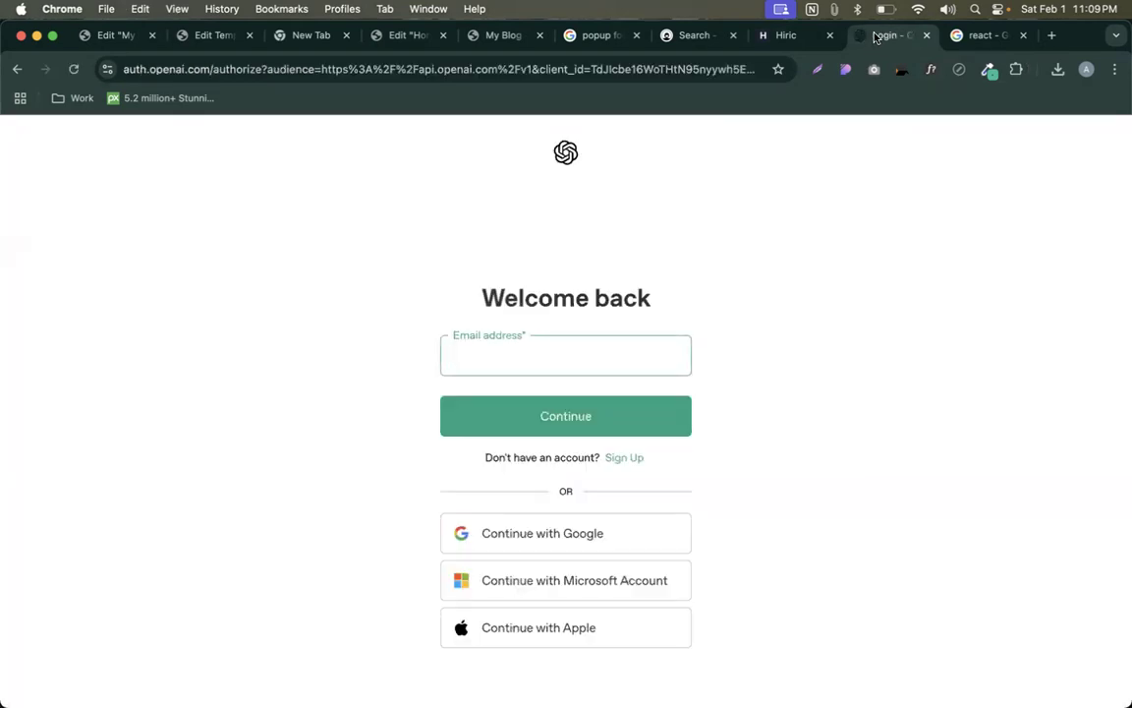
click(518, 537)
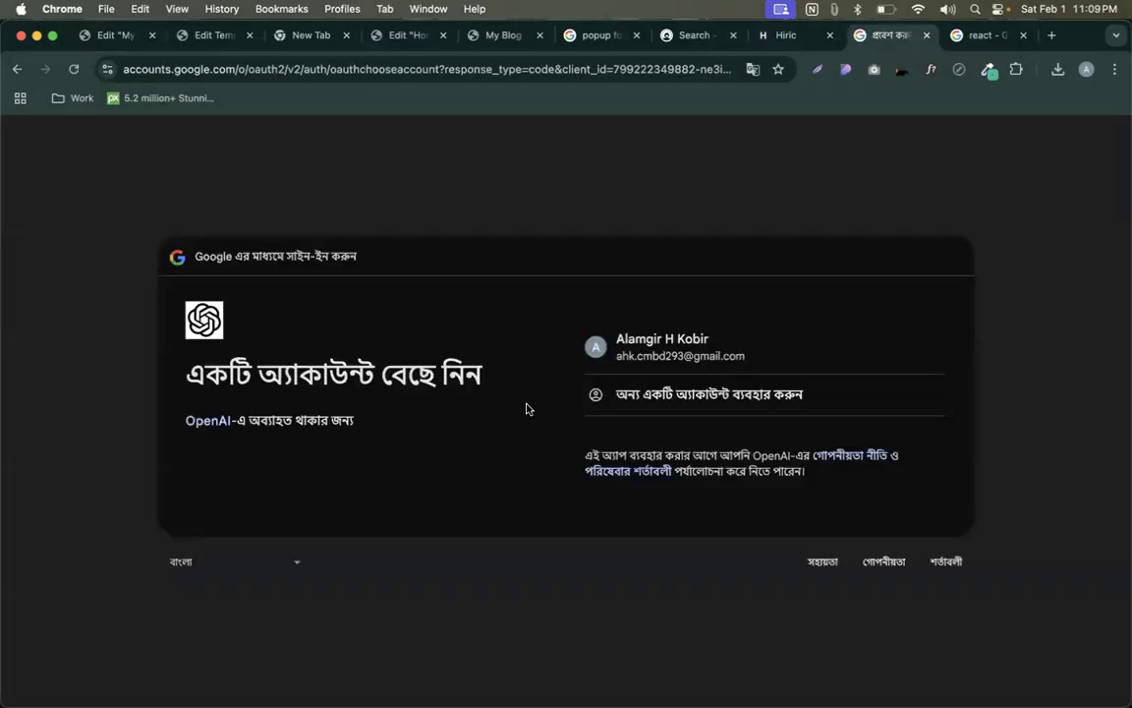
click(648, 356)
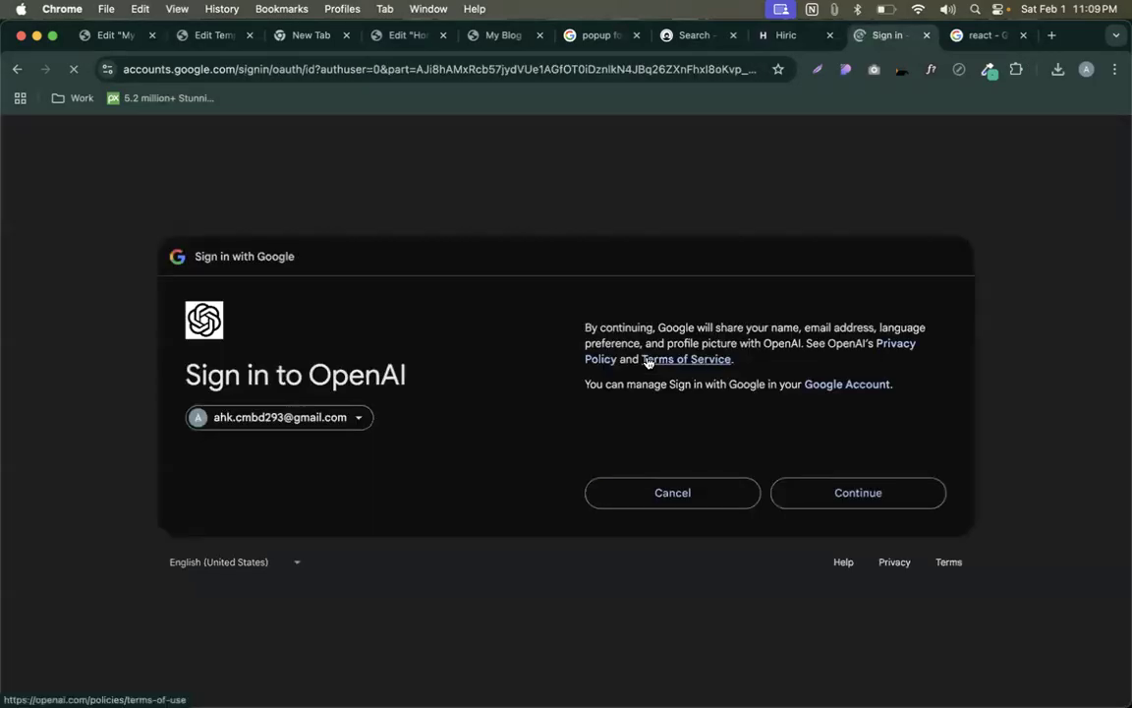
click(826, 496)
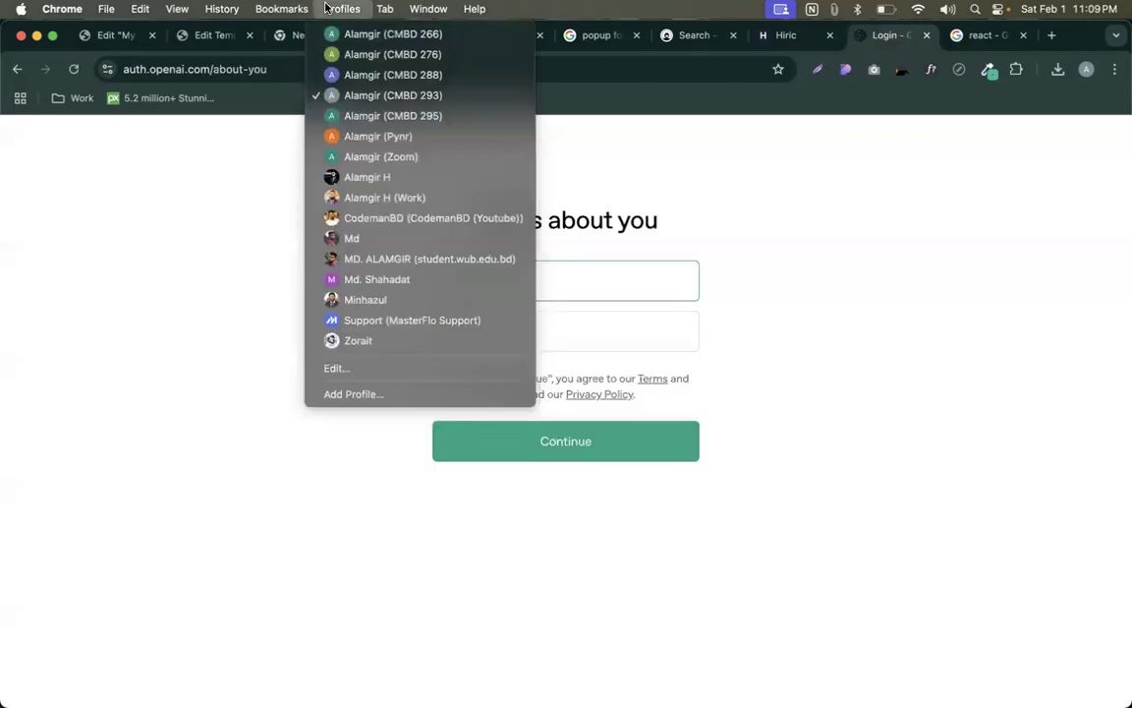
click(334, 8)
- Enter the full name on the 'Tell us about you' form
click(831, 191)
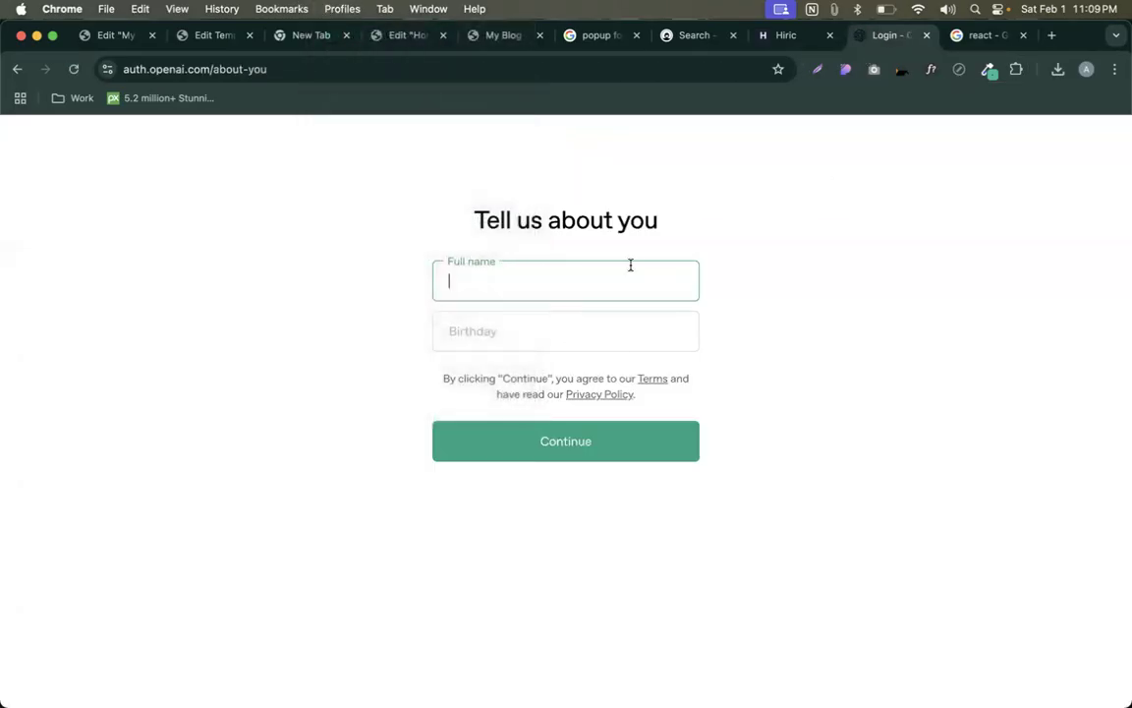
text(Alamgir)
key(Tab)
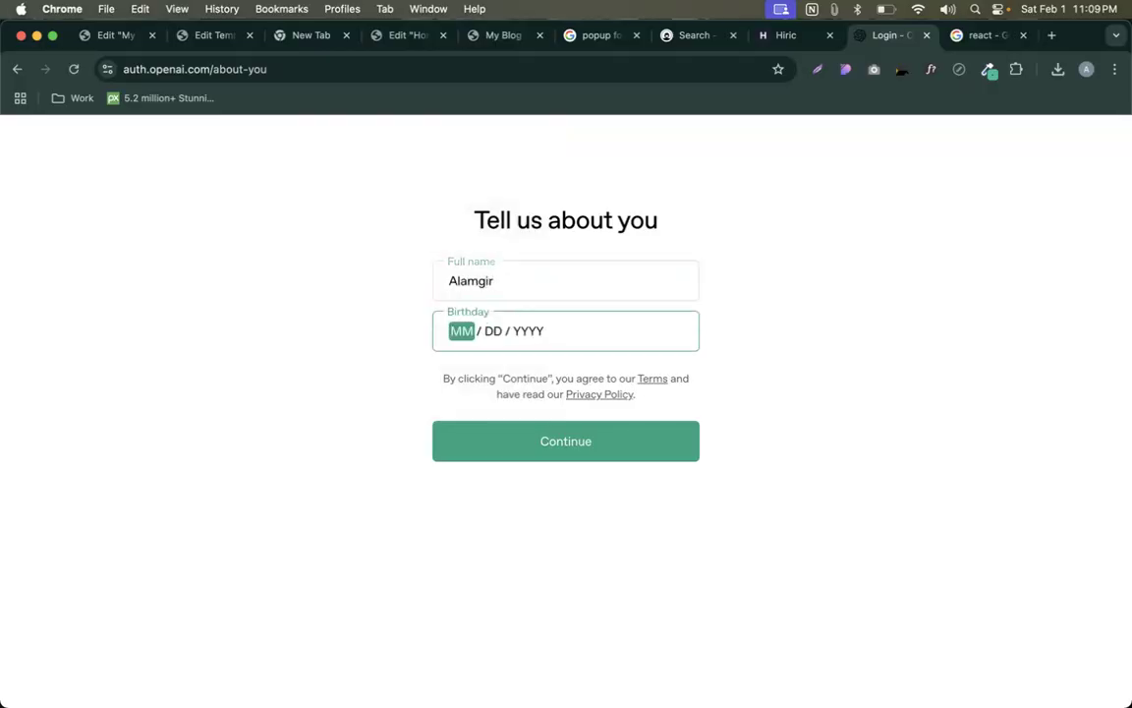
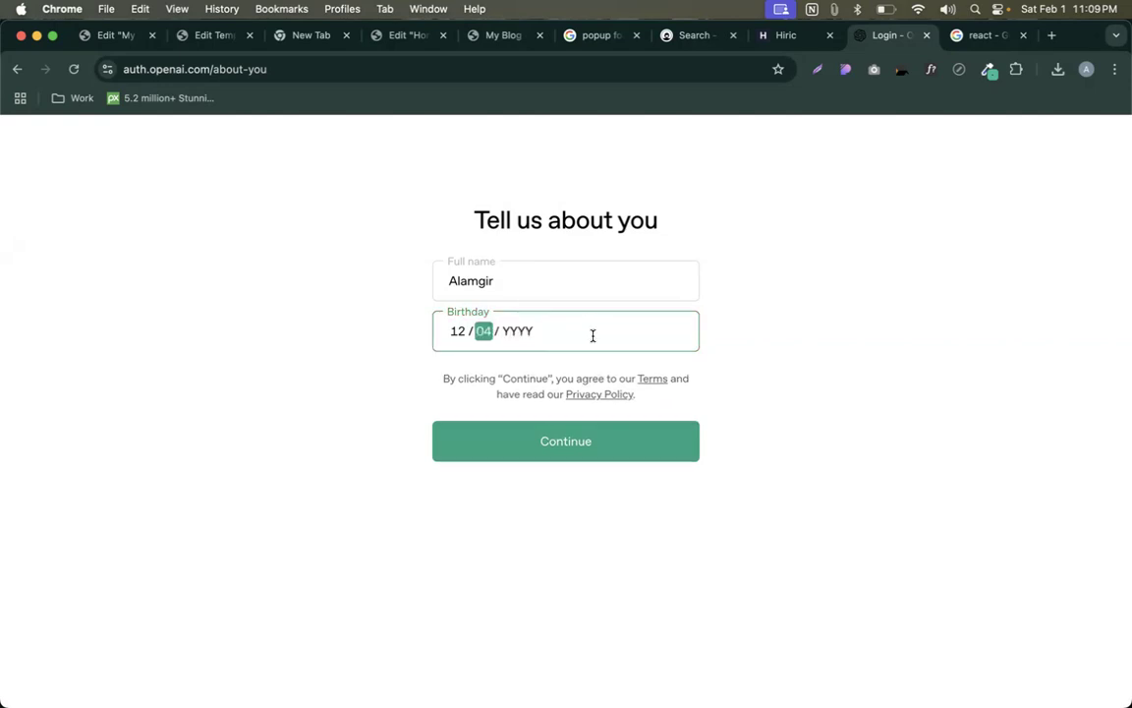
- Enter the birthday, correcting the year digits, and submit the profile form
key(Tab)
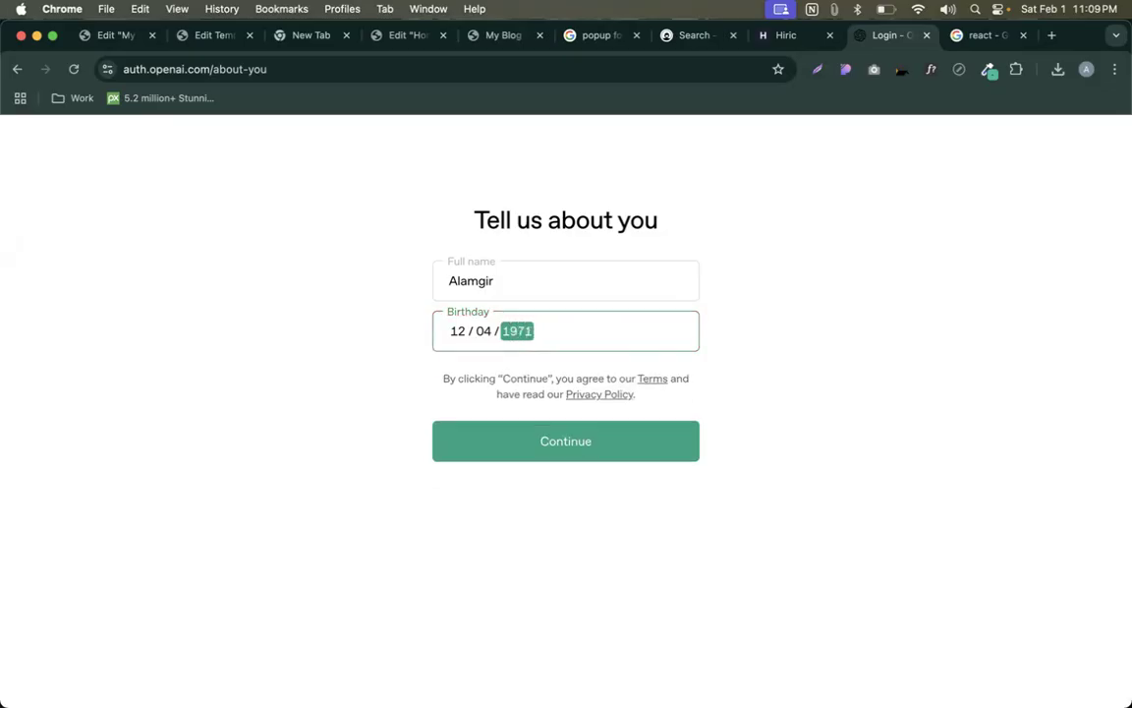
click(602, 447)
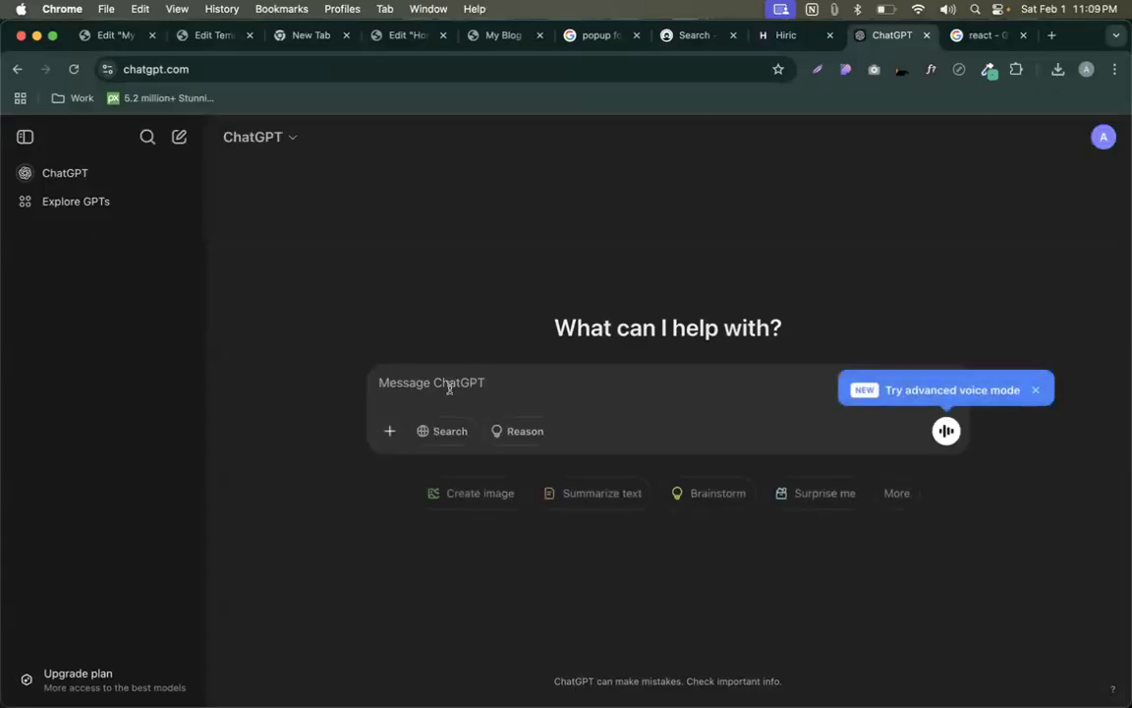
- Dismiss the voice mode tip and attach the captured piggy-bank icon image to a ChatGPT message
click(1035, 390)
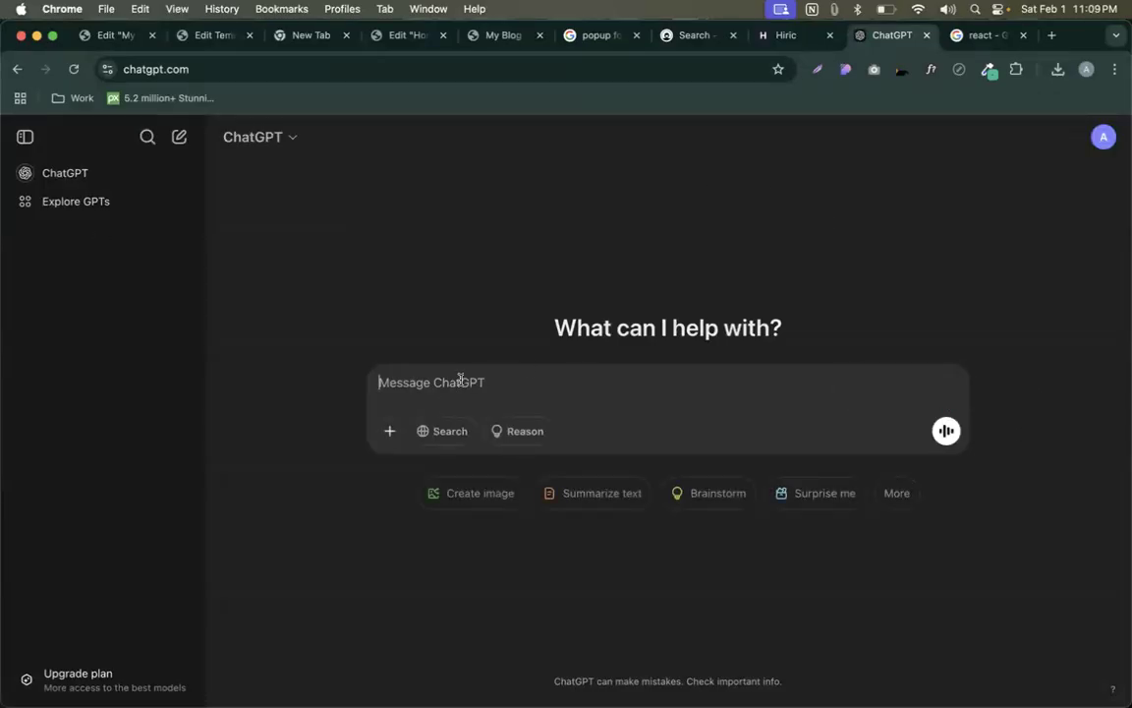
key(ctrl+shift+Tab)
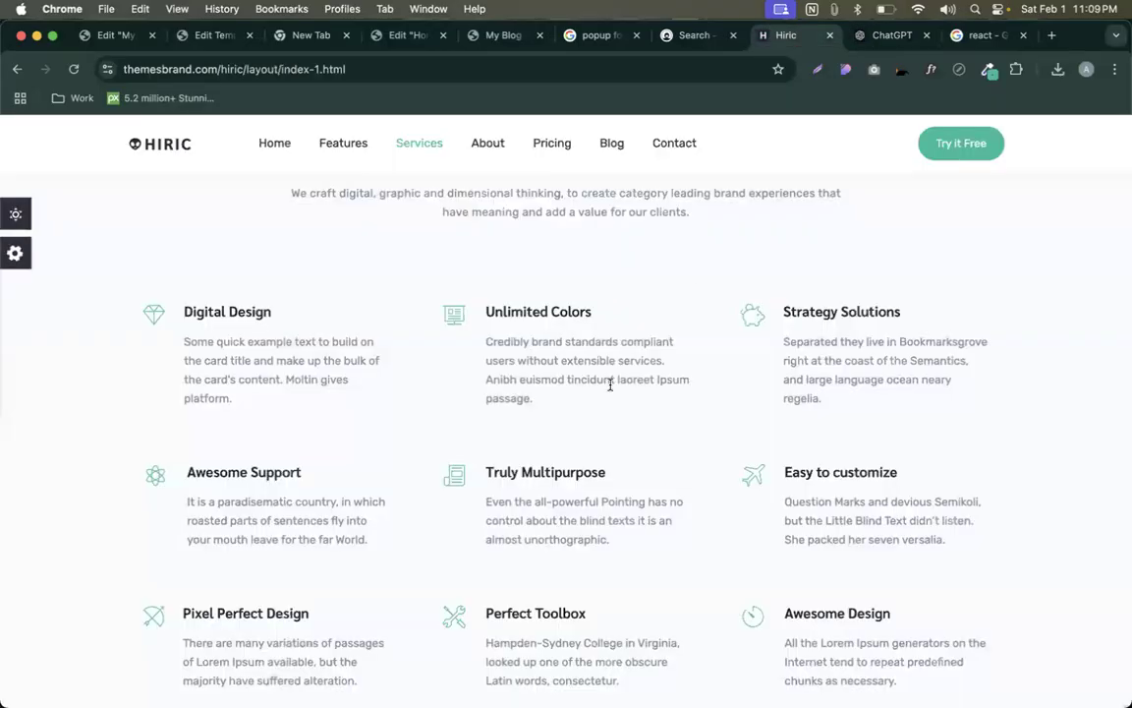
key(super+shift+5)
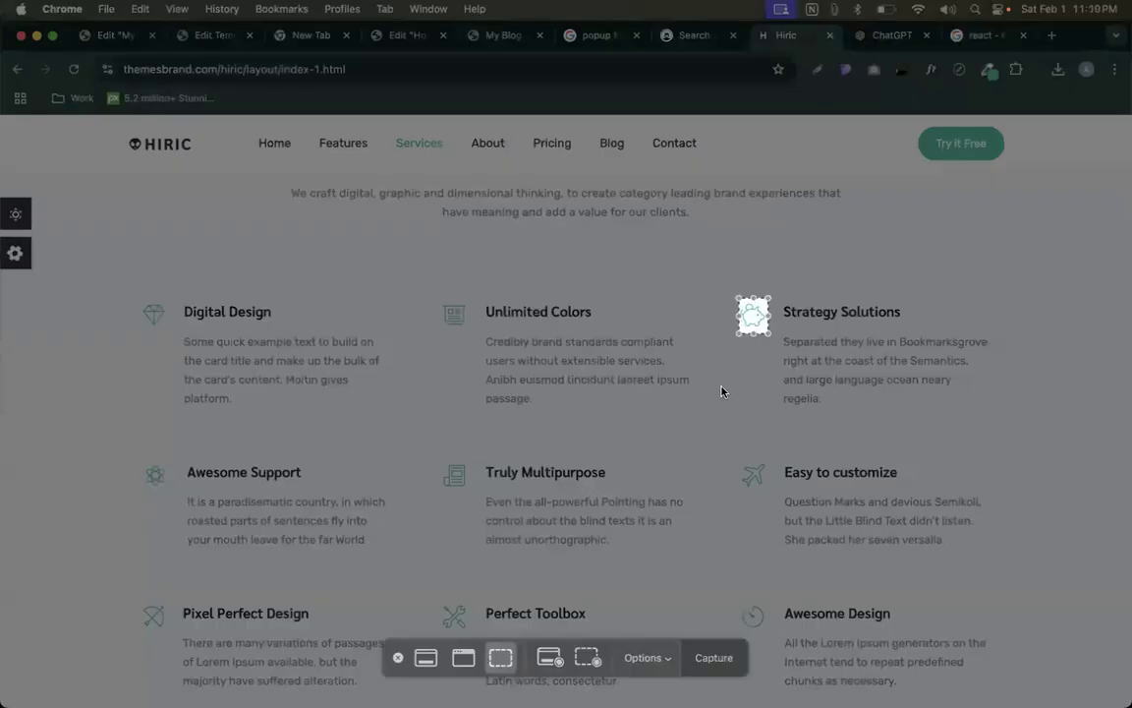
key(Escape)
click(884, 36)
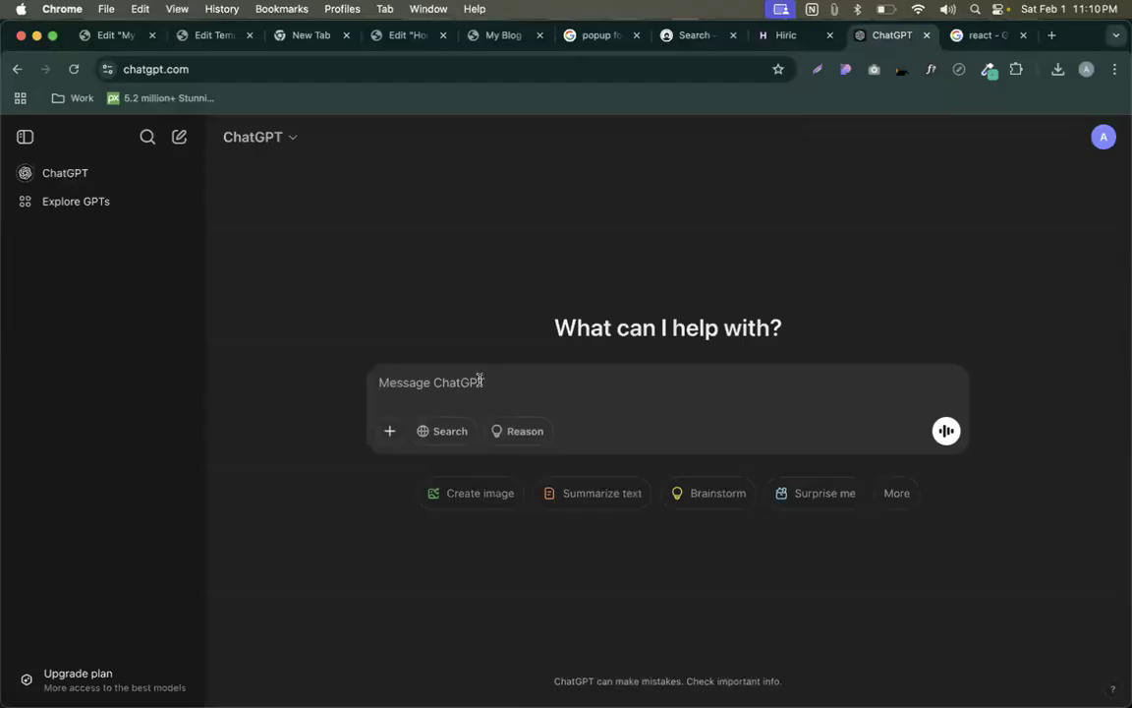
key(super+v)
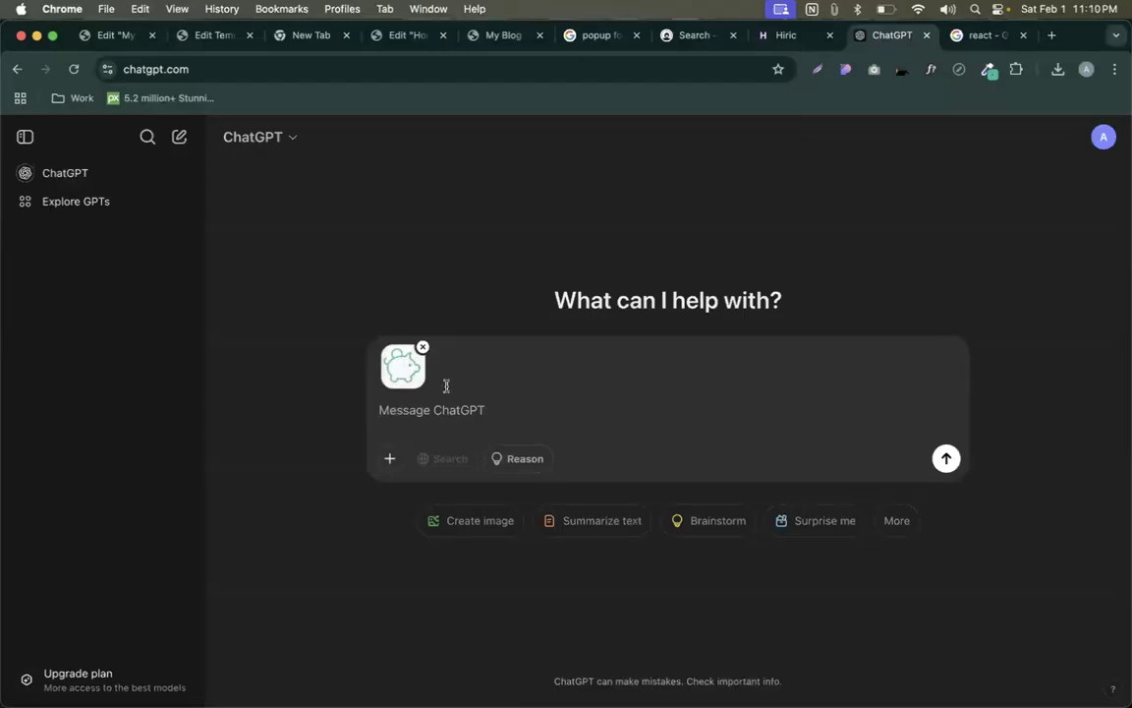
- Ask 'tumi ki jano ei cocon er name ki?' and copy 'piggy bank' from the reply
text(let me know the)
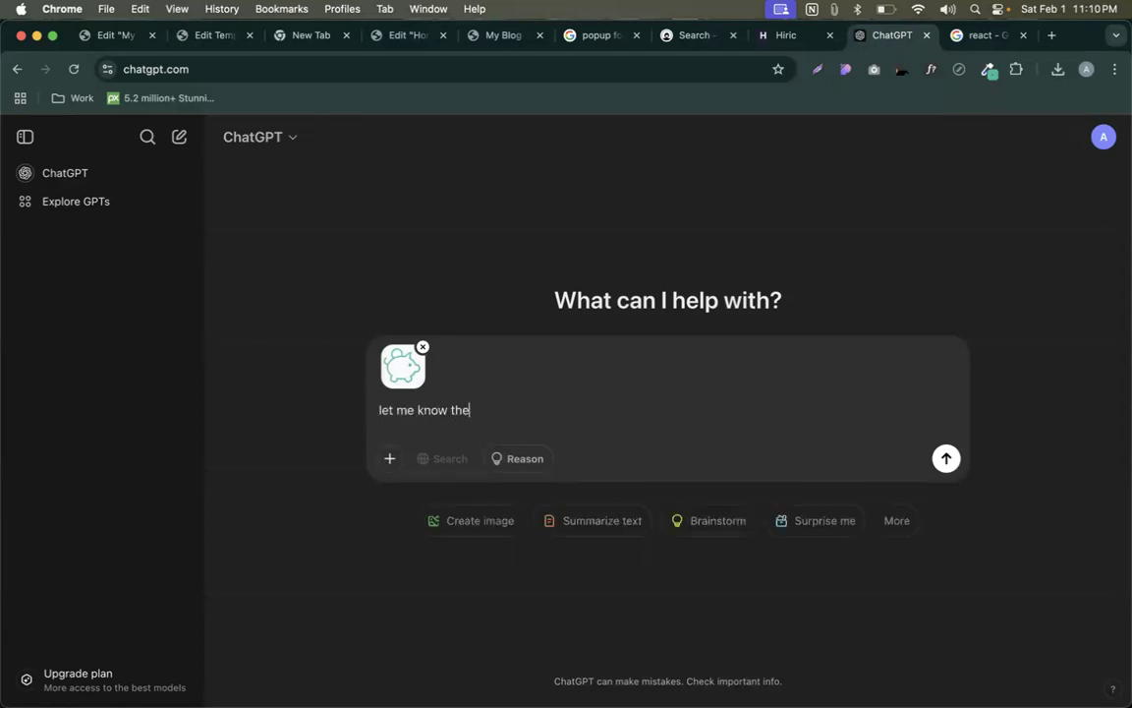
text( icon name)
triple_click(433, 410)
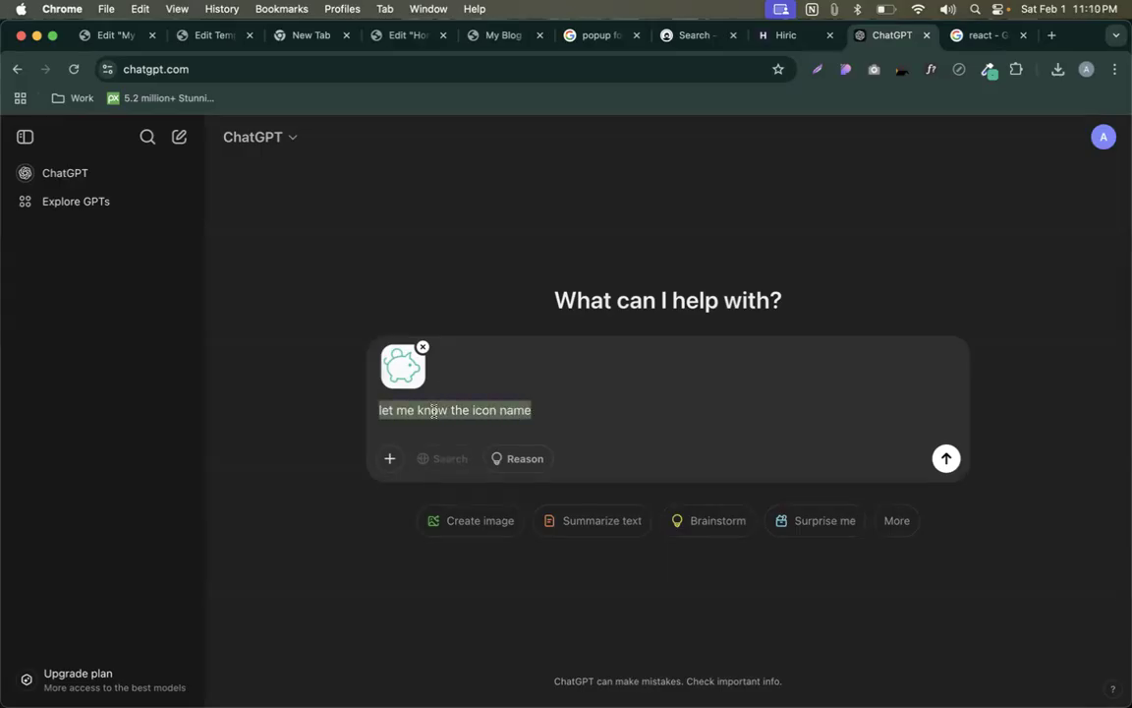
text(tumi ki jano)
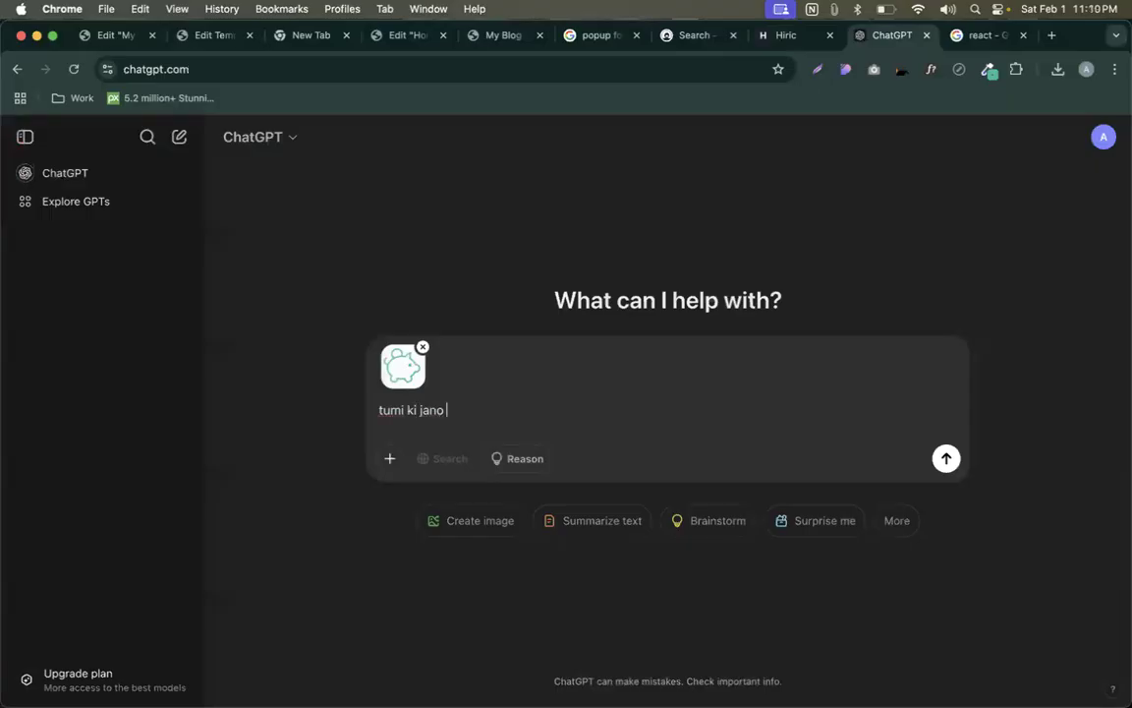
text( ei cocon er name ki?)
key(Return)
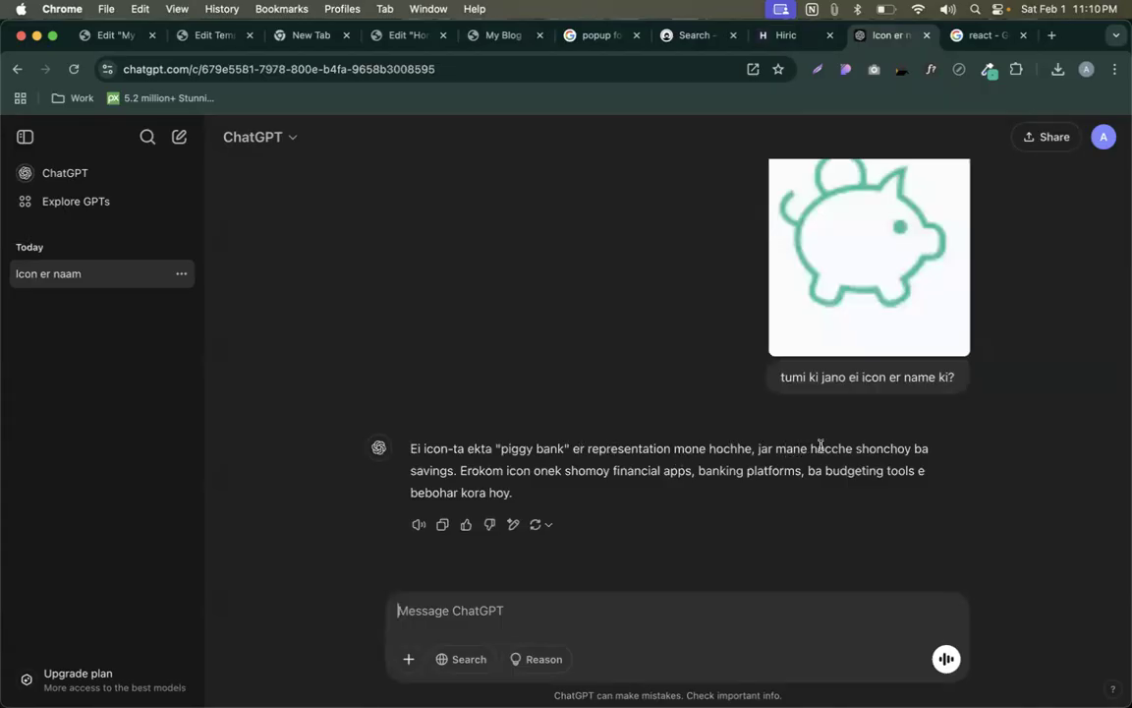
drag(501, 450, 556, 444)
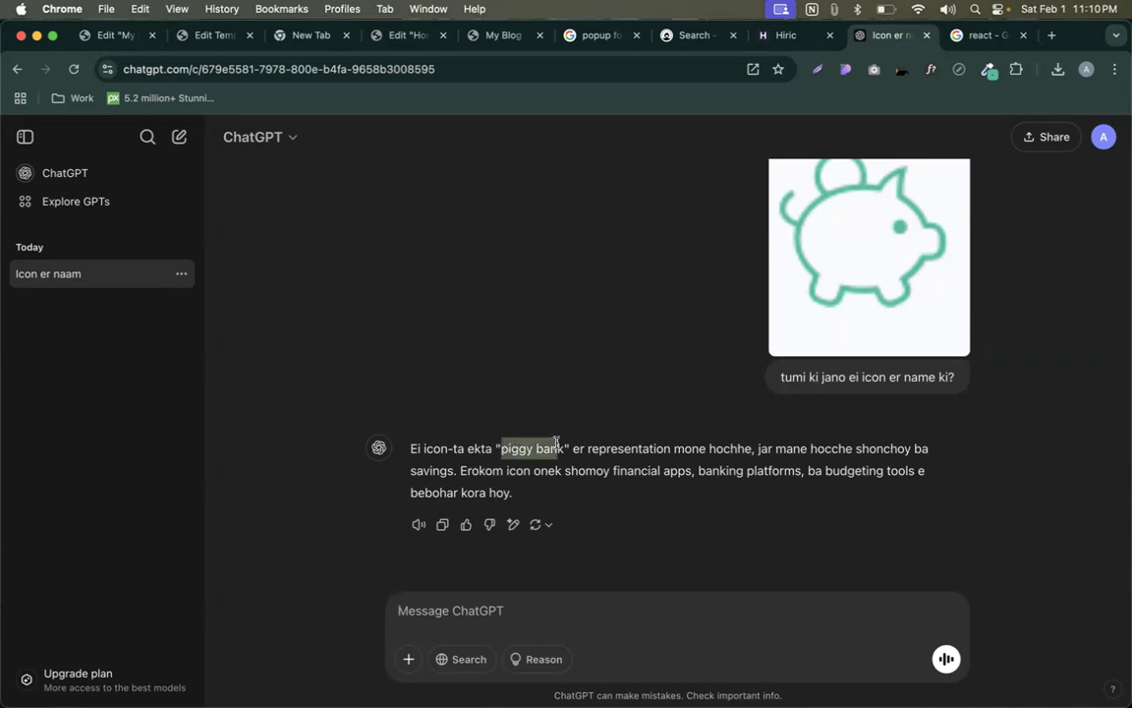
key(super+c)
- Try 'piggy bank' in the Icon Library filter, close it keeping the Atom icon, then view My Blog
click(109, 35)
click(148, 324)
click(581, 195)
key(super+v)
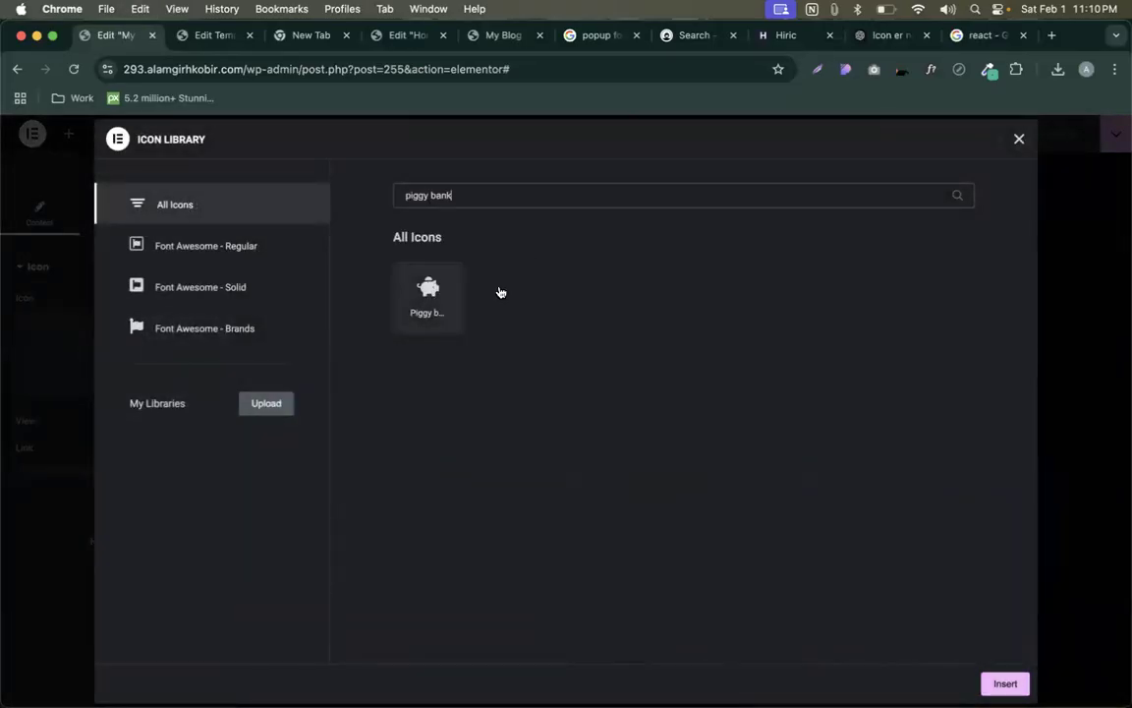
key(super+a)
key(BackSpace)
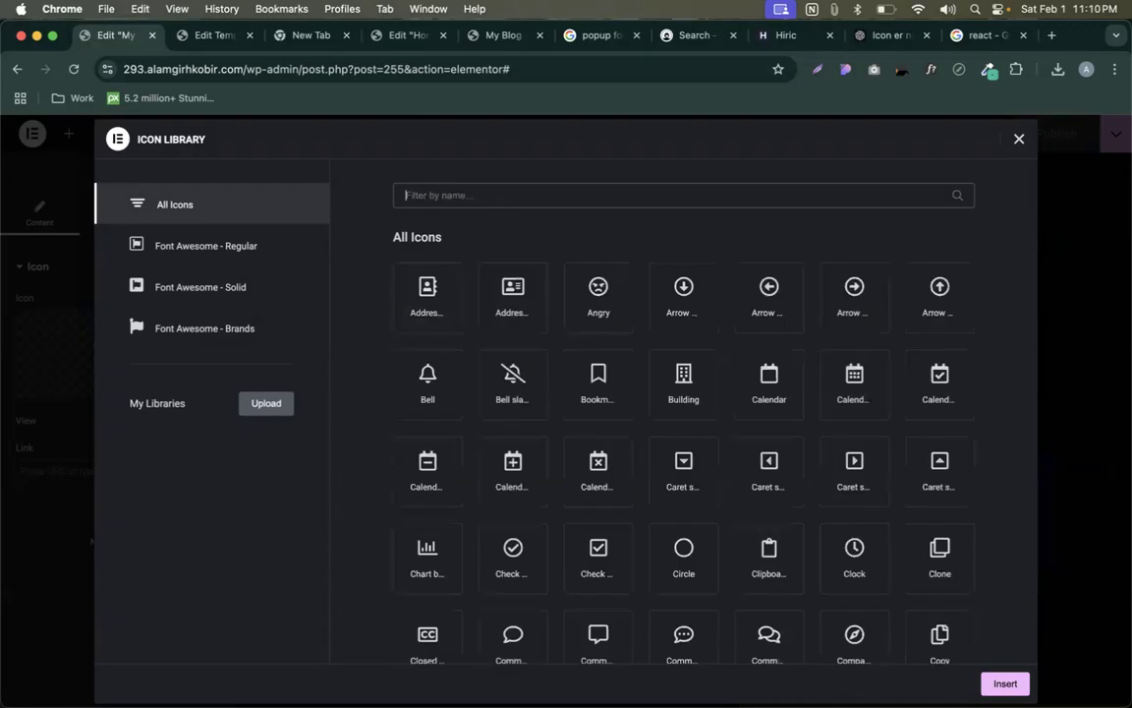
click(1019, 141)
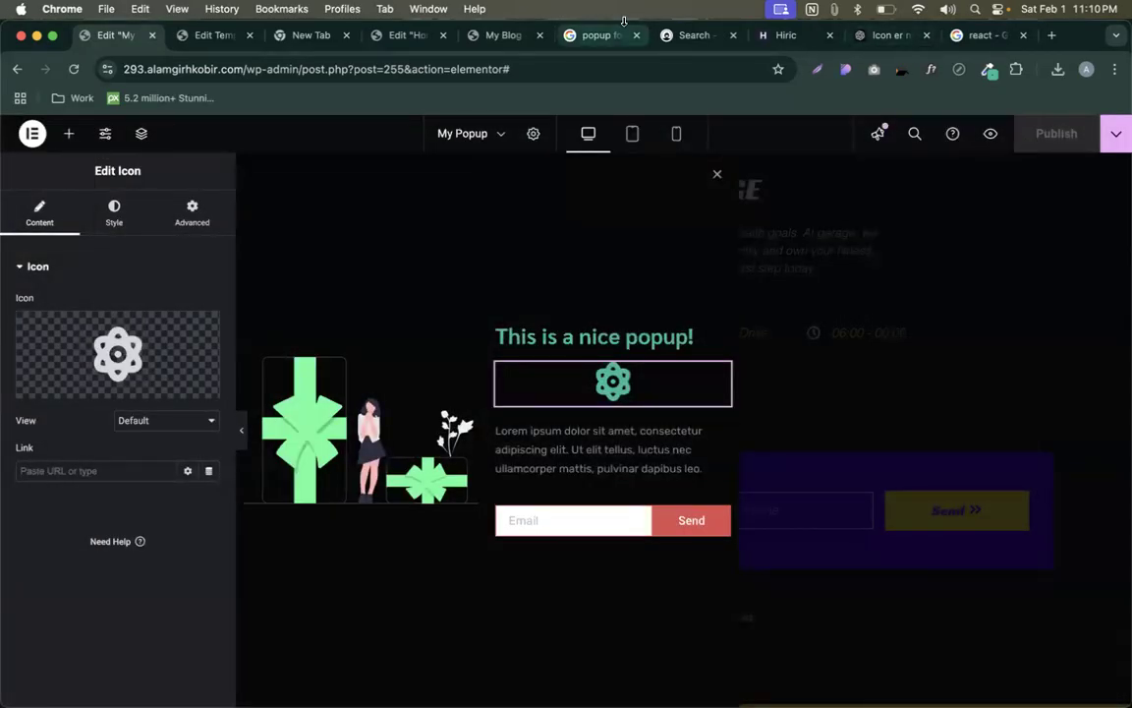
click(488, 30)
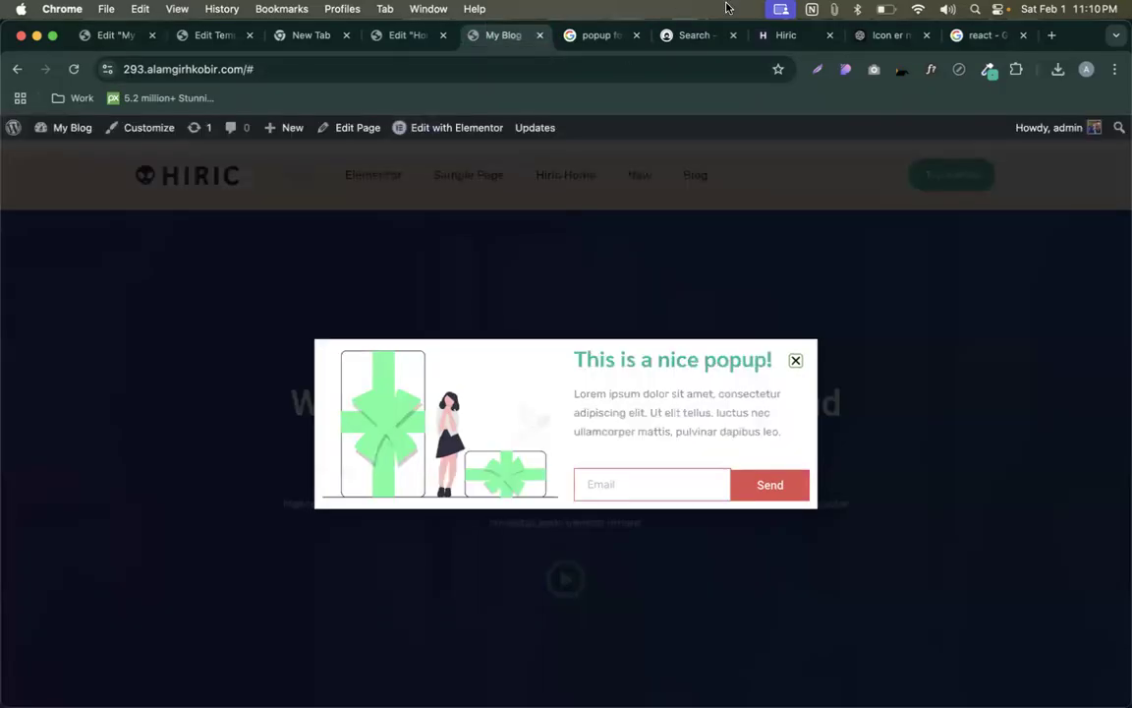
- Compare the Hiric demo's services icons with the popup across tabs, ending on the My Popup editor
click(786, 36)
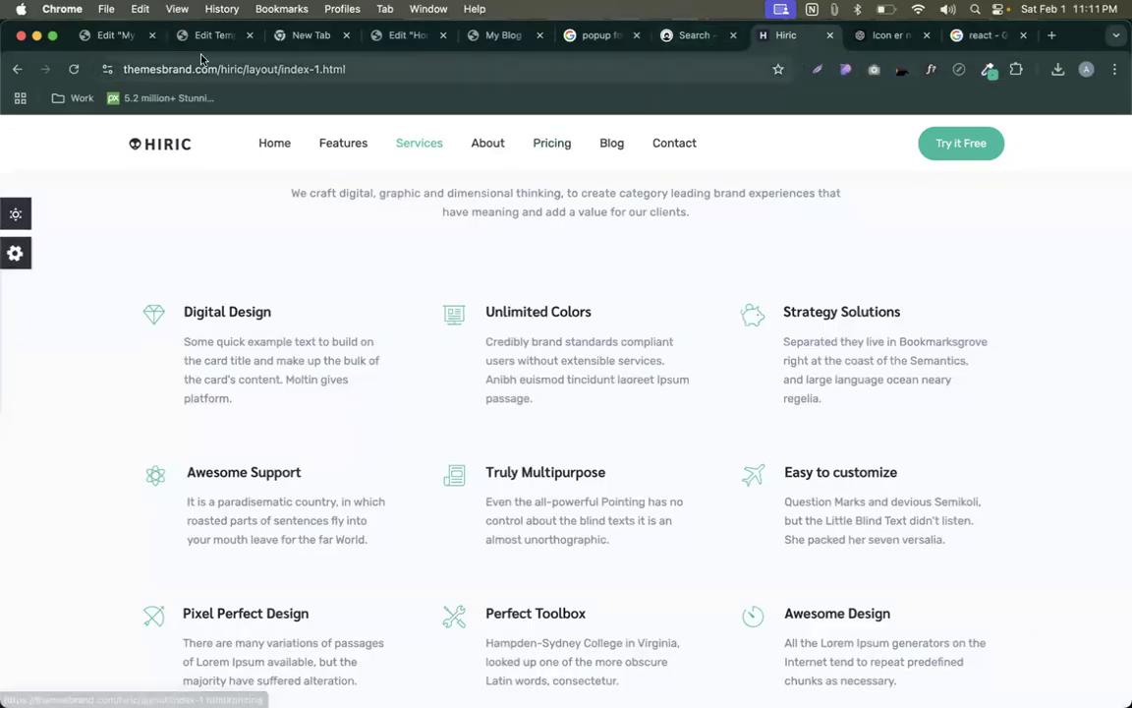
click(96, 44)
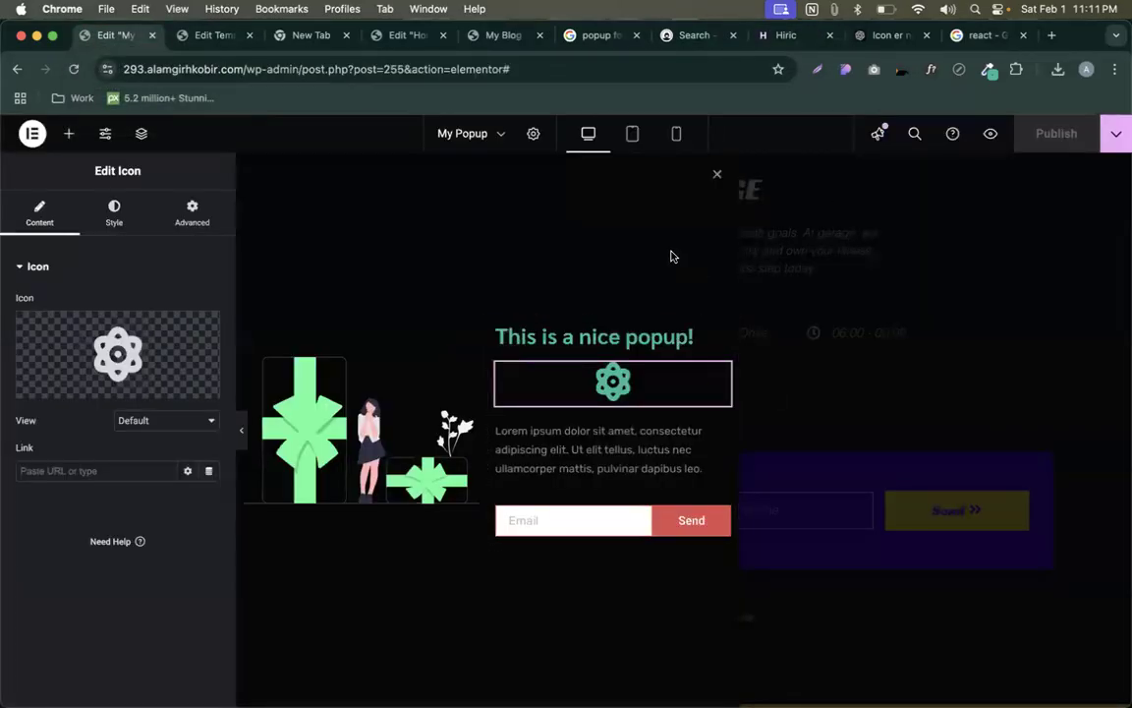
click(210, 36)
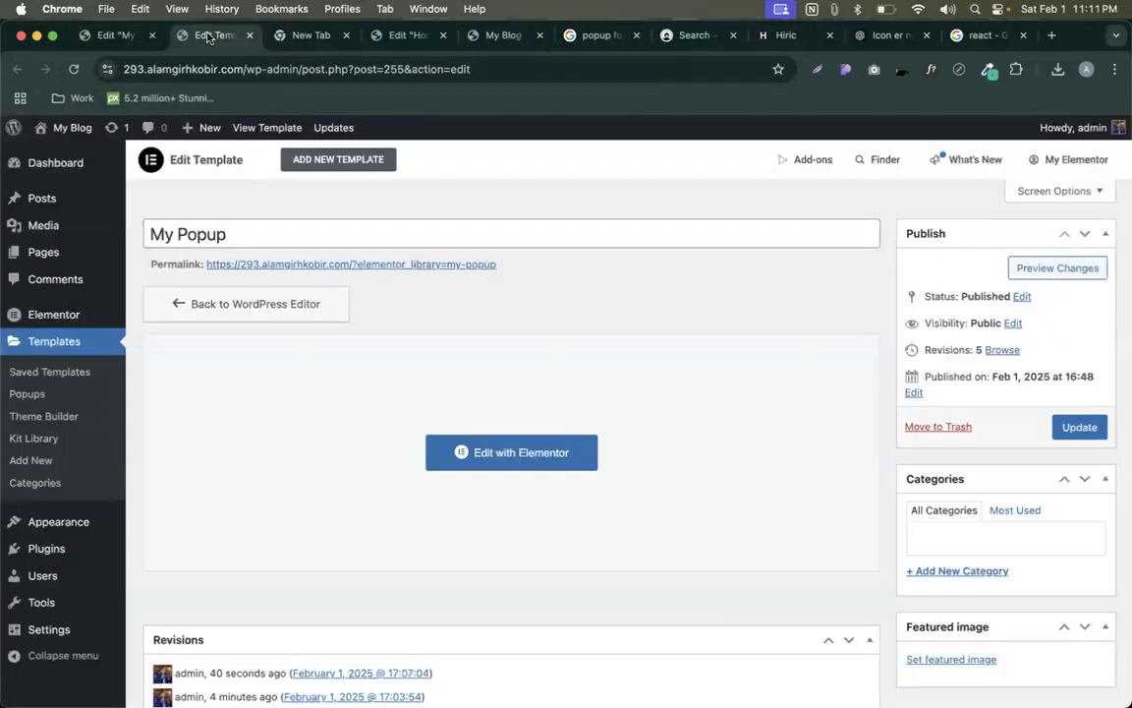
click(307, 37)
click(398, 36)
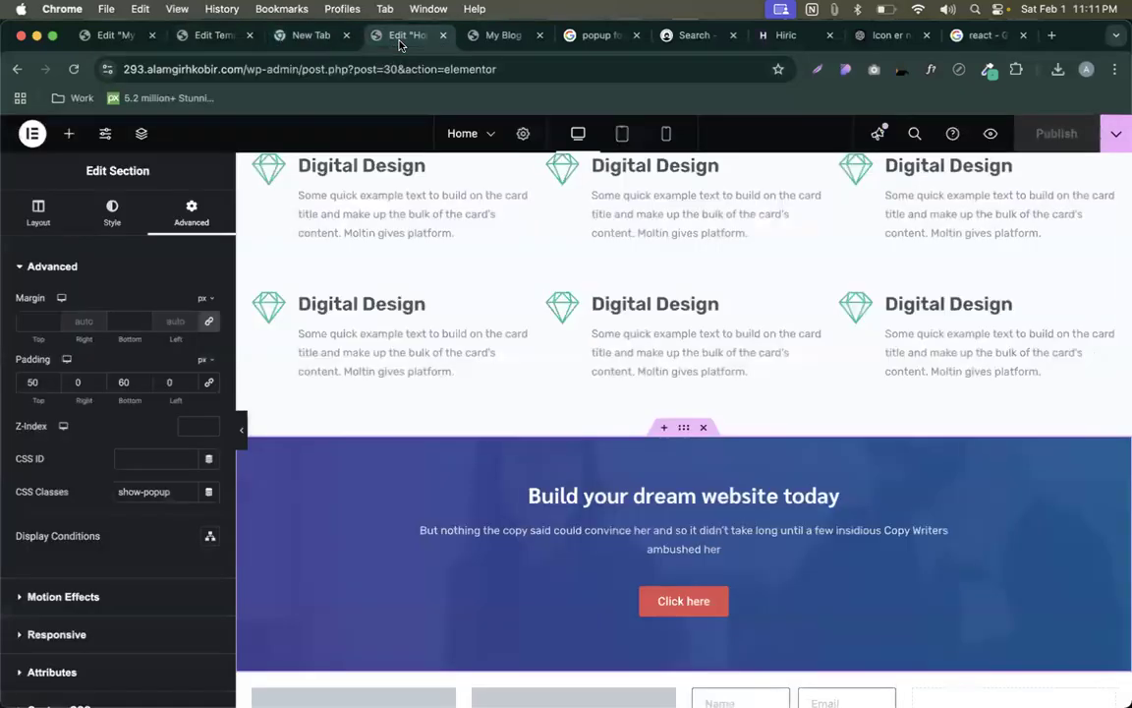
click(480, 41)
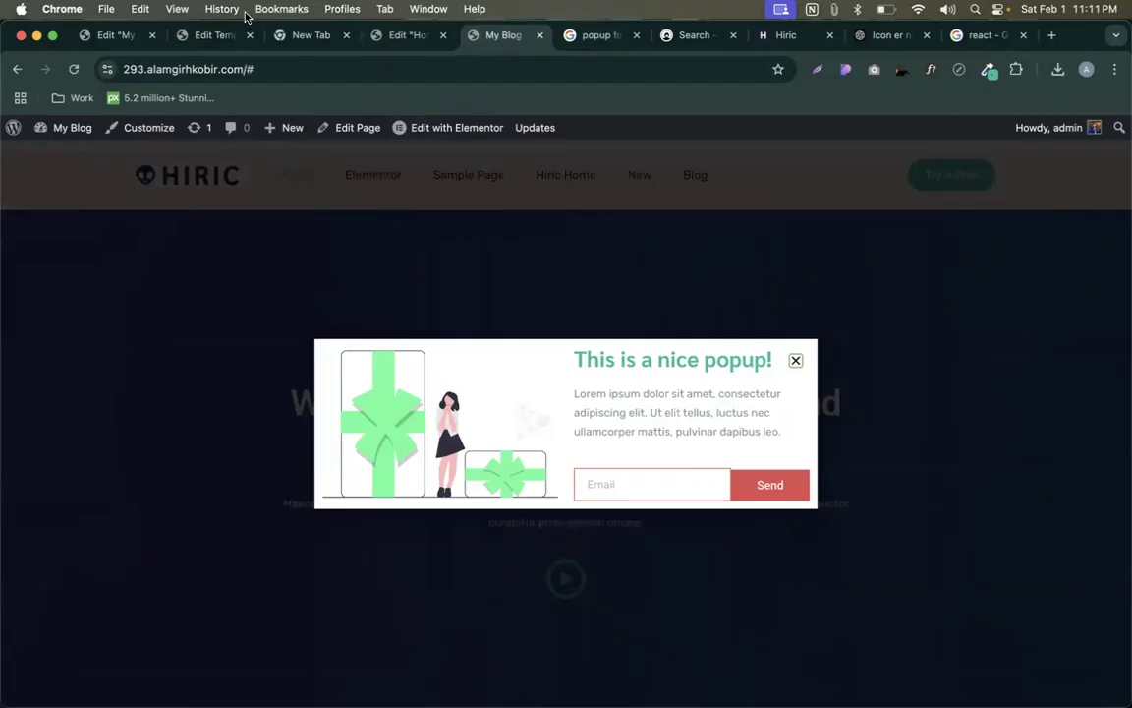
click(123, 37)
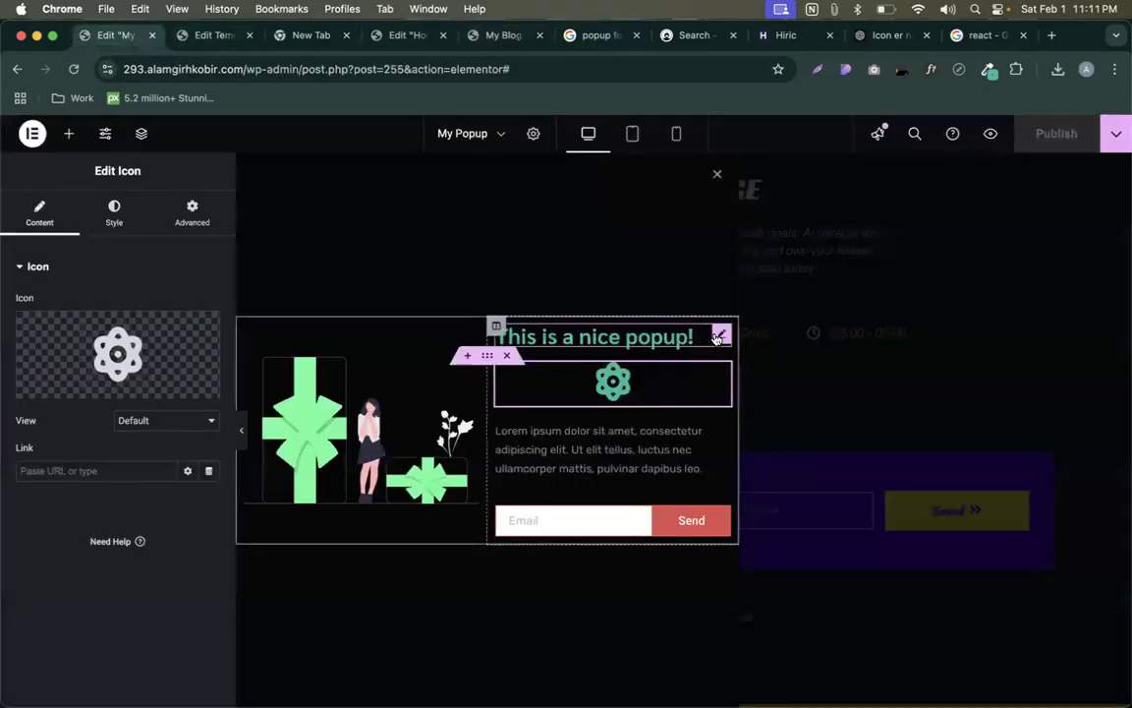
- Change the 'This is a nice popup!' heading's typography family to Baloo 2
click(718, 336)
click(114, 212)
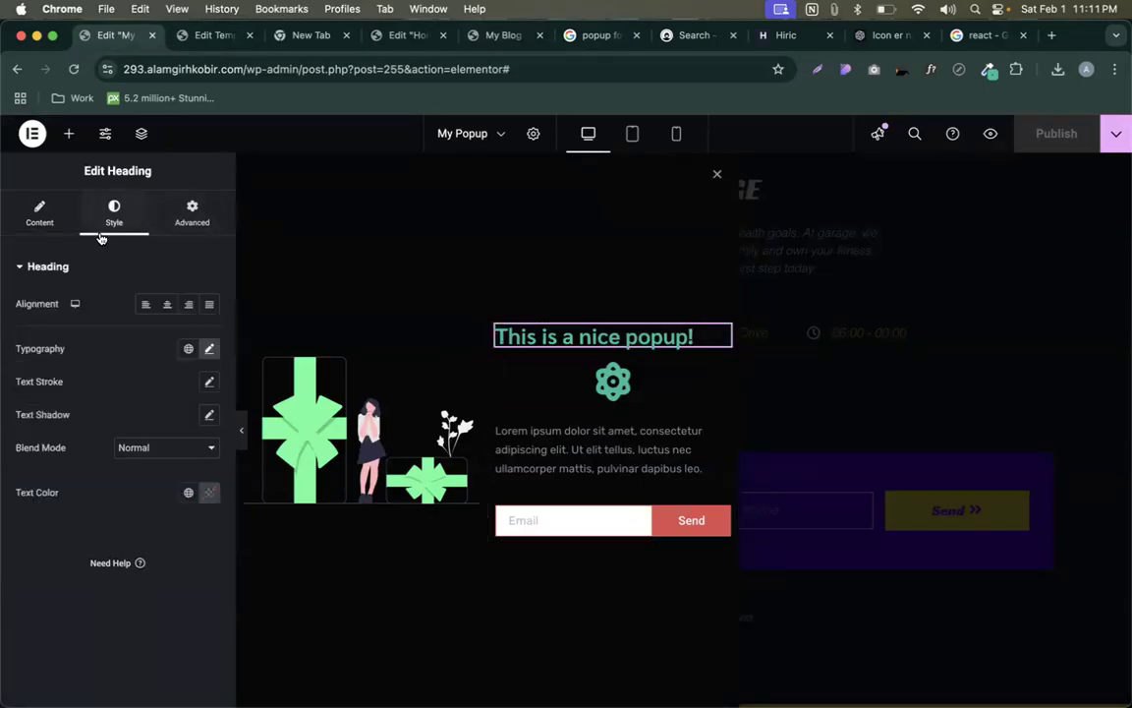
click(209, 348)
click(147, 431)
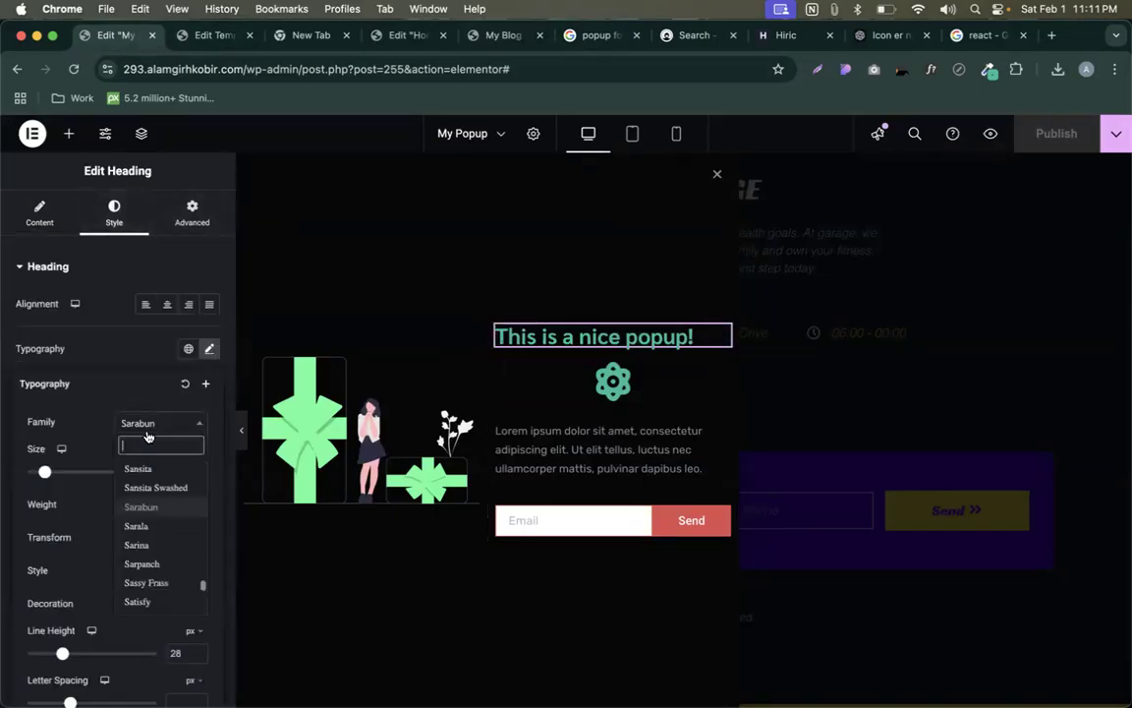
text(valoo)
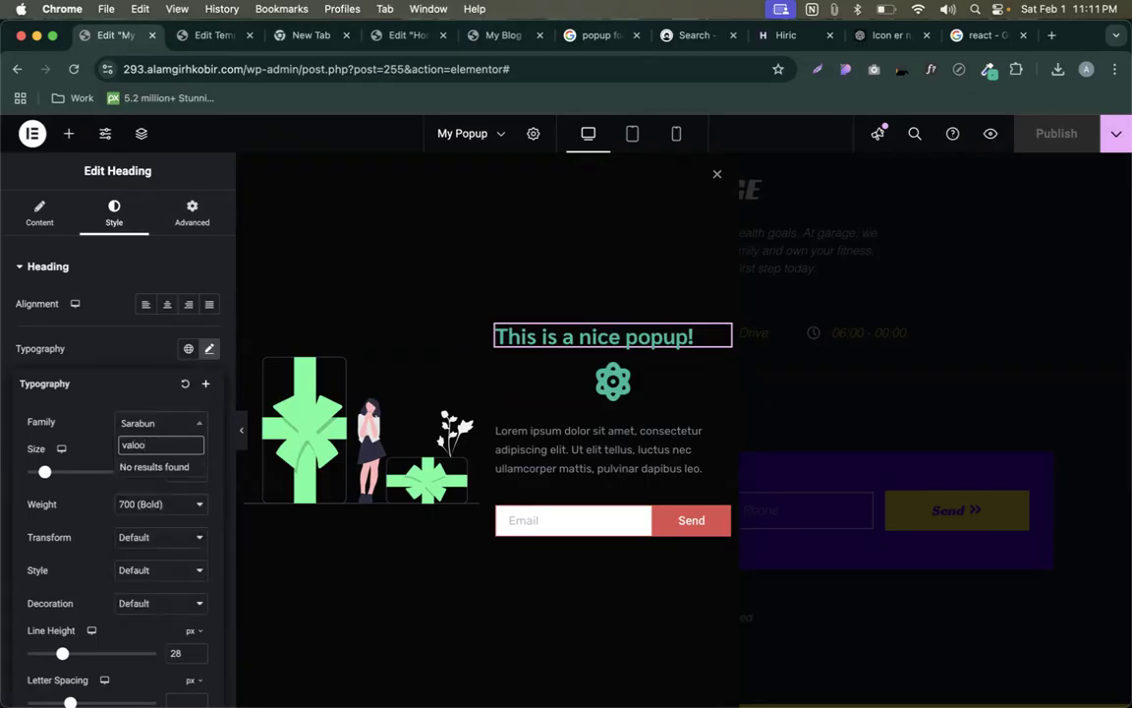
key(super+a)
text(baloo)
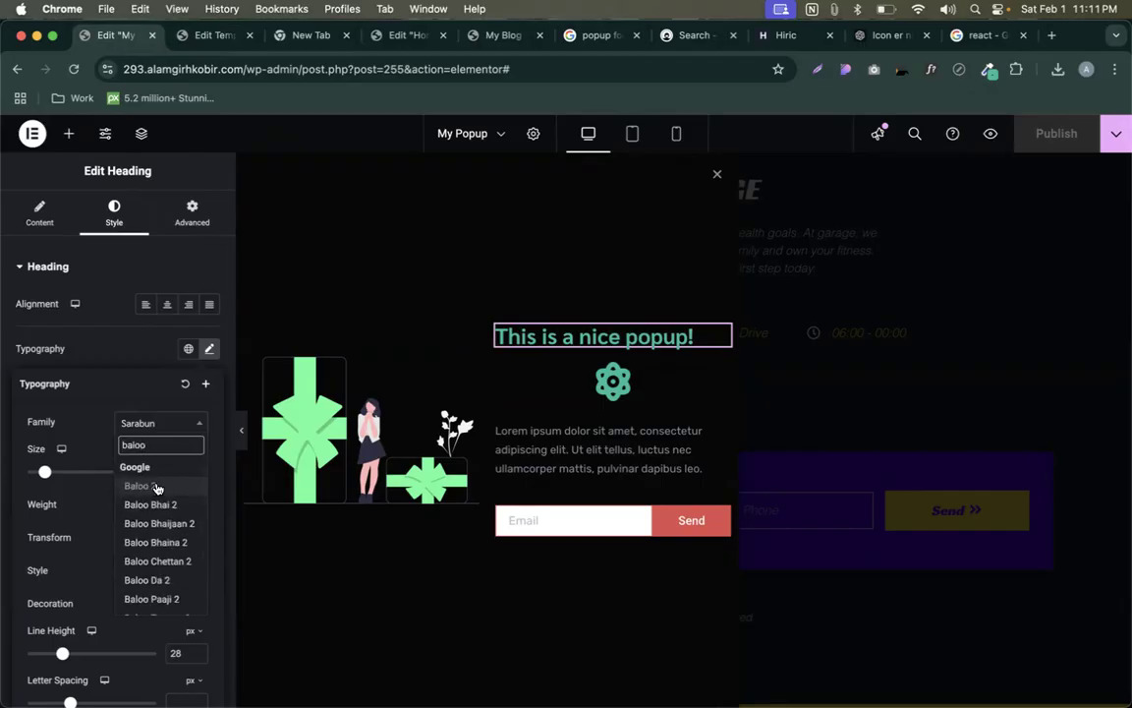
click(157, 488)
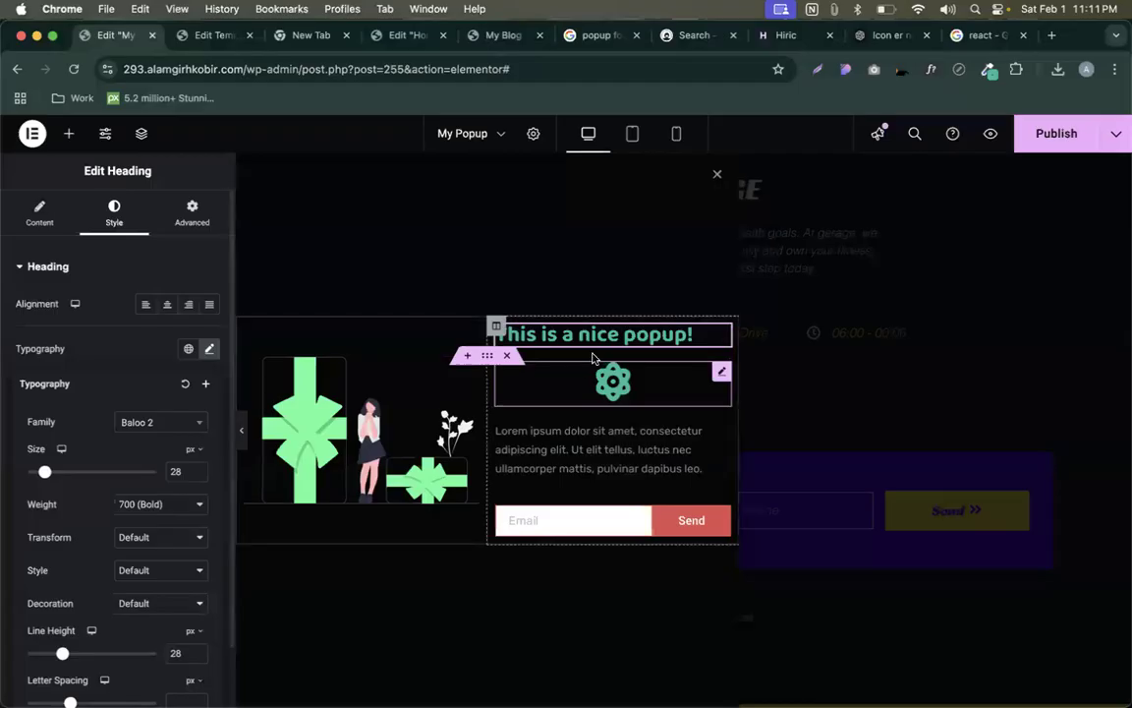
- Open the CodemanBD website in a new tab
click(1051, 35)
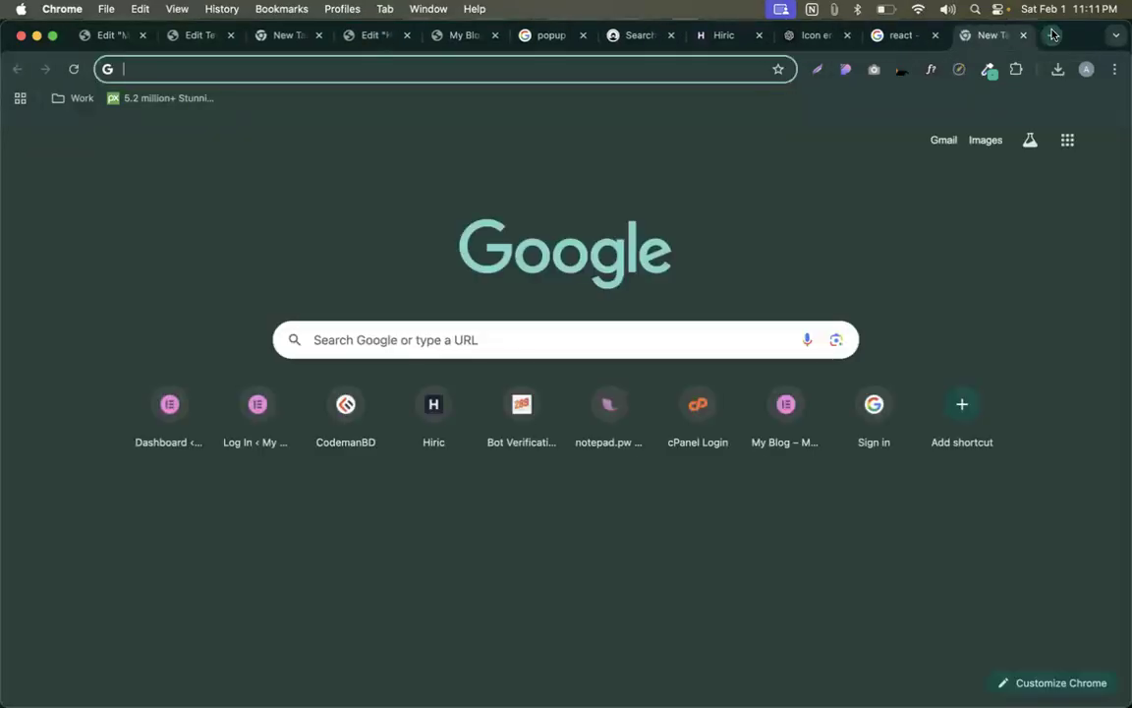
text(codemanbd)
key(Return)
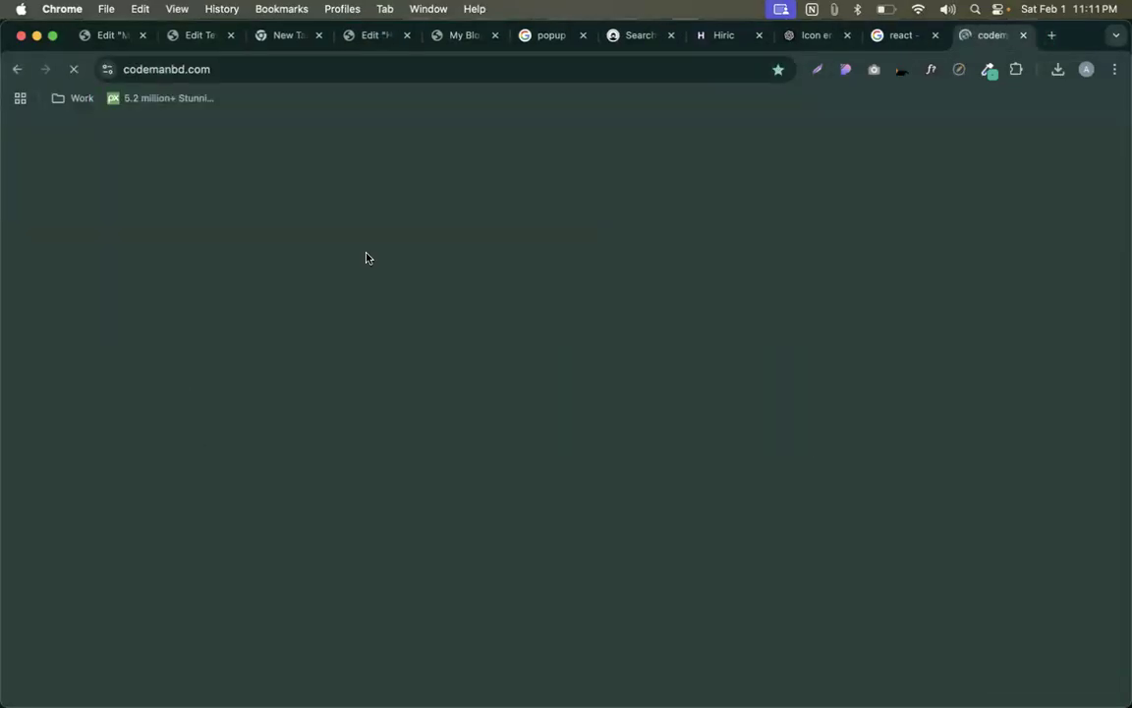
- Identify the CodemanBD heading font as Baloo 2 with WhatFont, then return to the popup editor
click(931, 72)
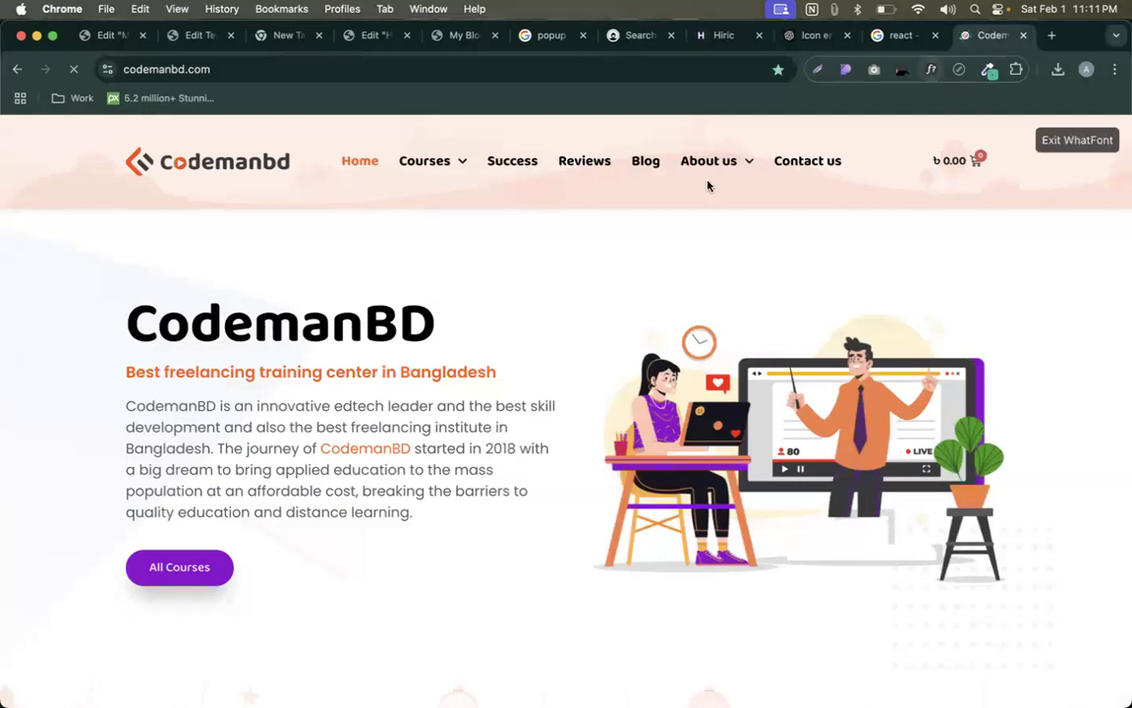
click(324, 313)
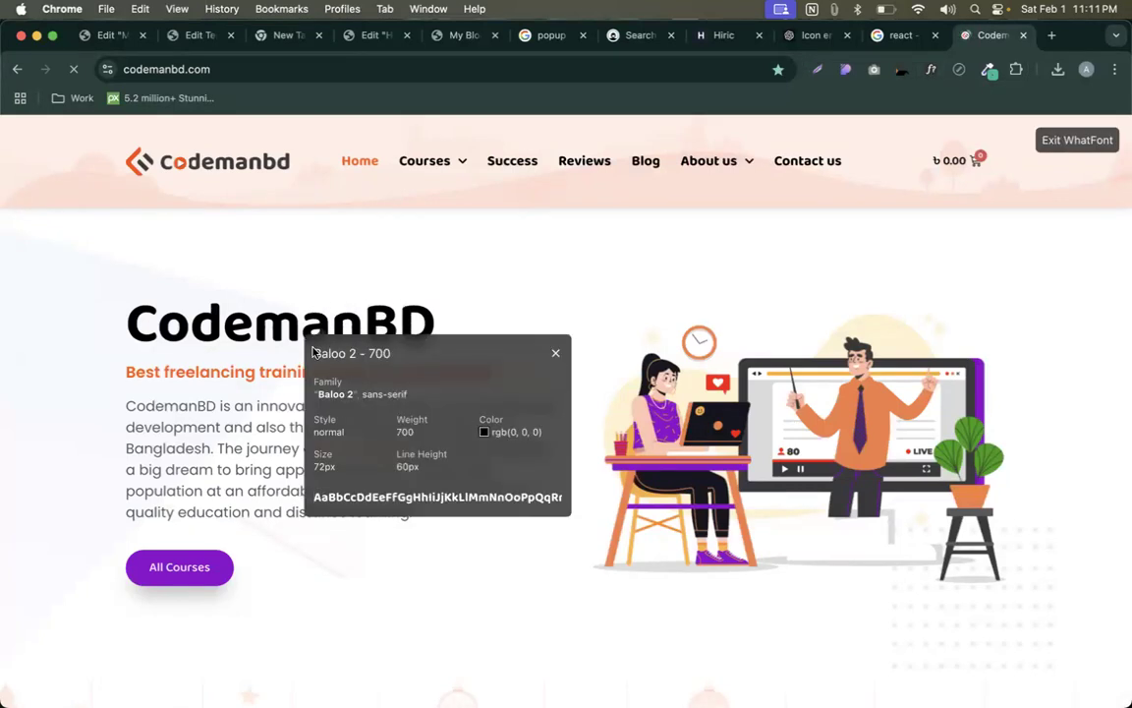
drag(313, 353, 361, 355)
click(555, 354)
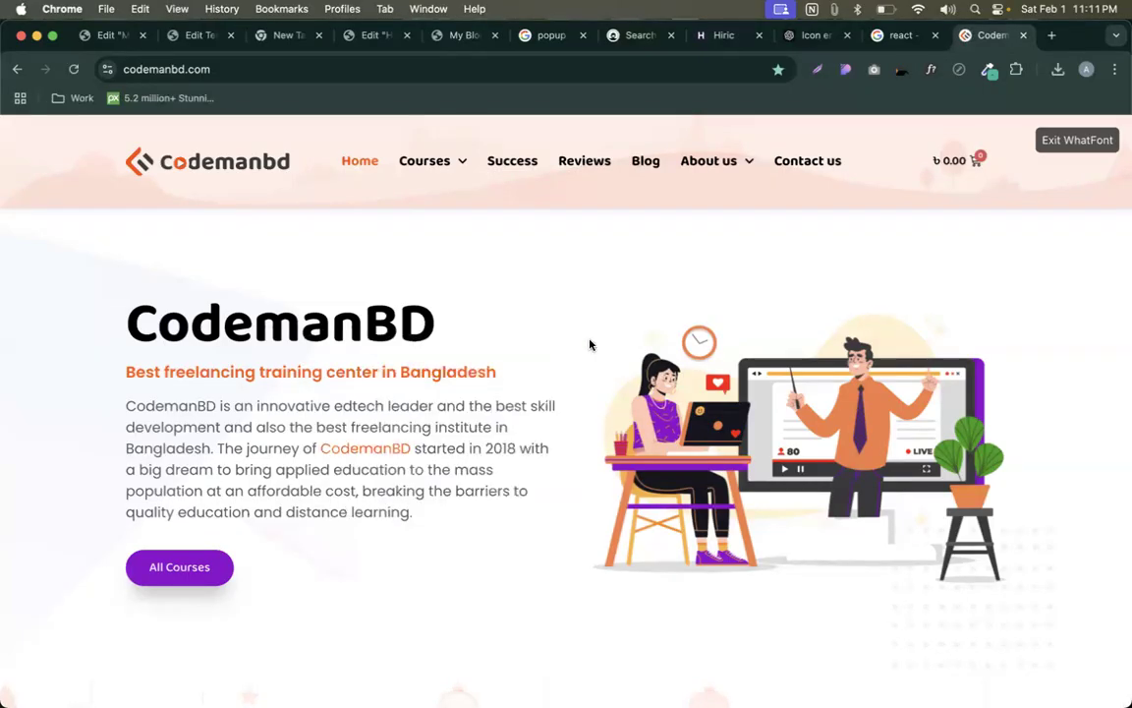
click(1064, 142)
click(116, 35)
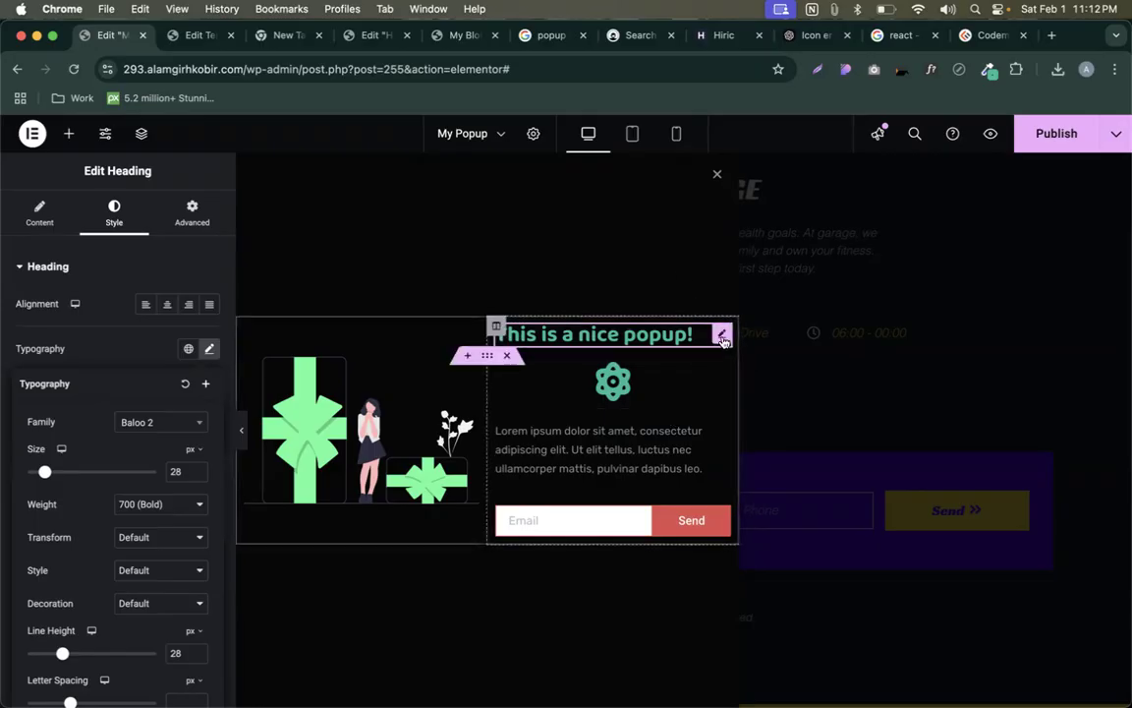
click(722, 337)
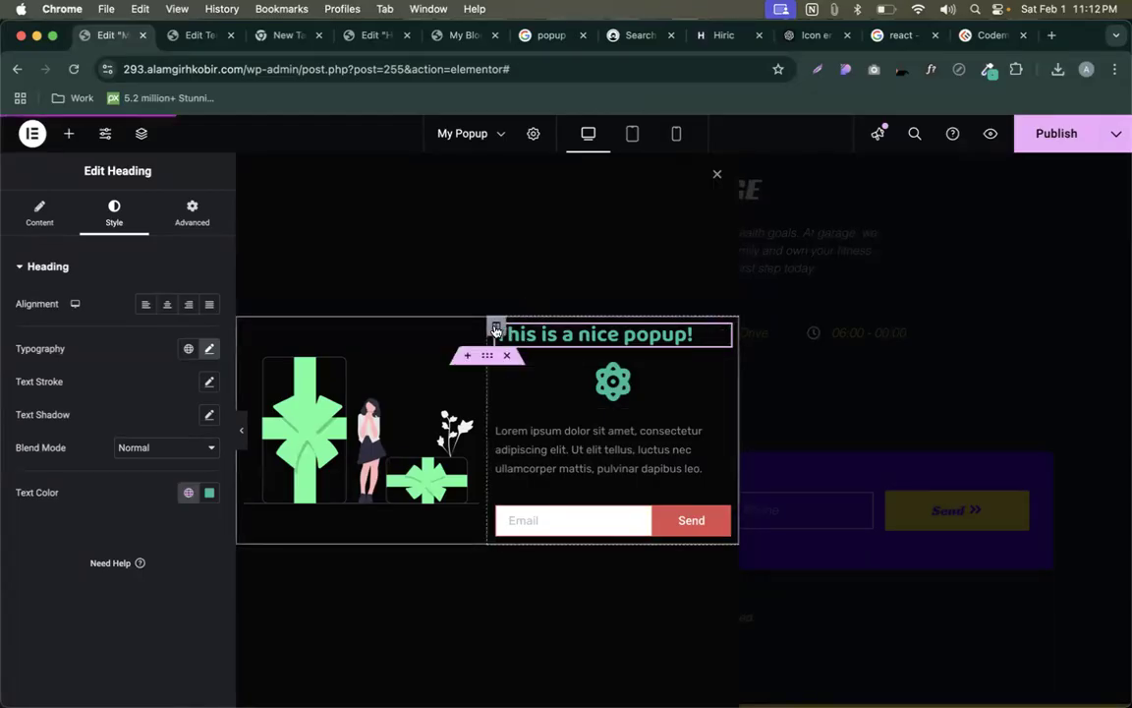
click(497, 328)
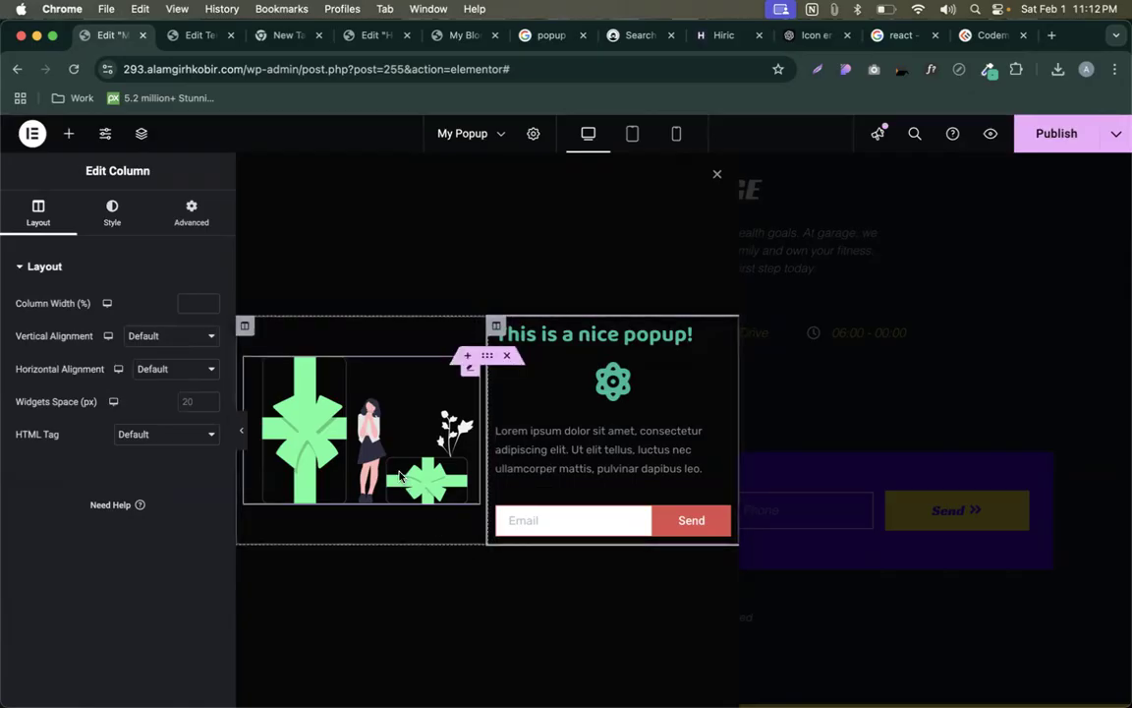
click(486, 354)
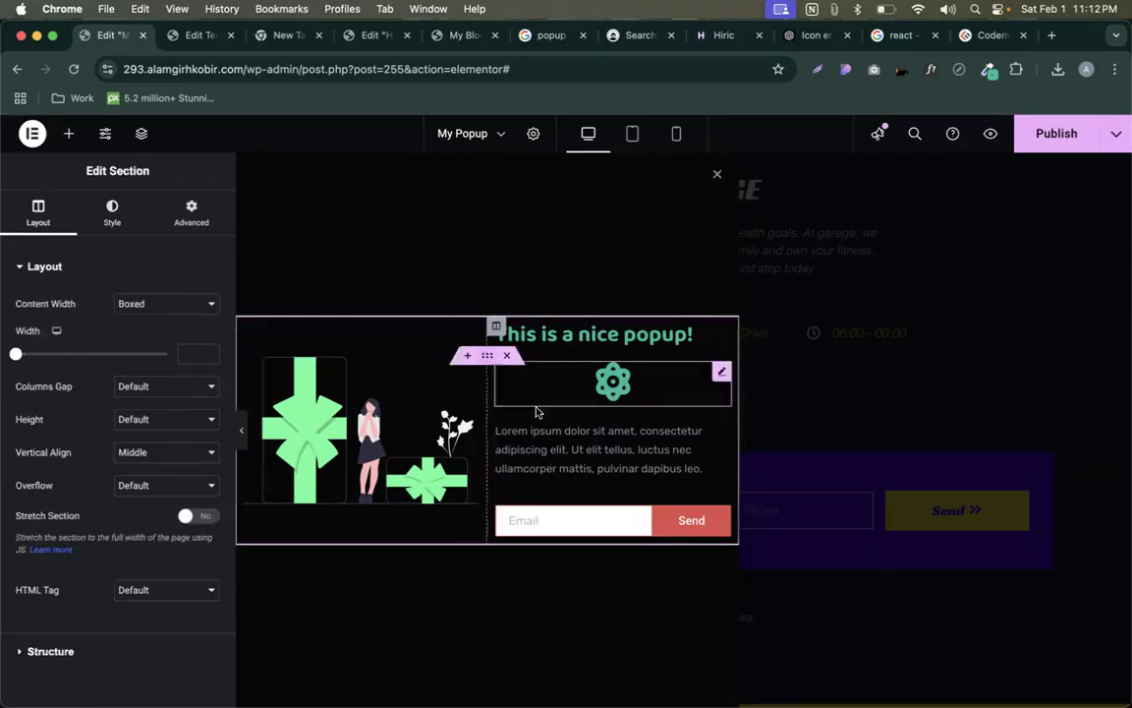
click(562, 430)
click(692, 389)
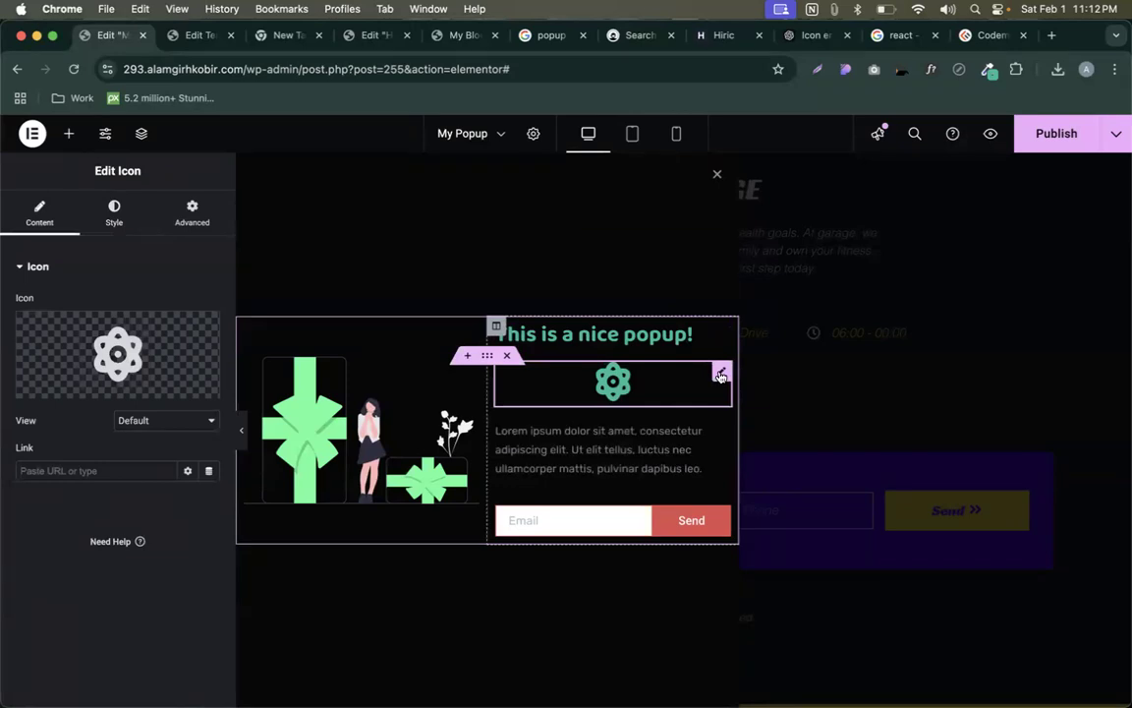
click(486, 357)
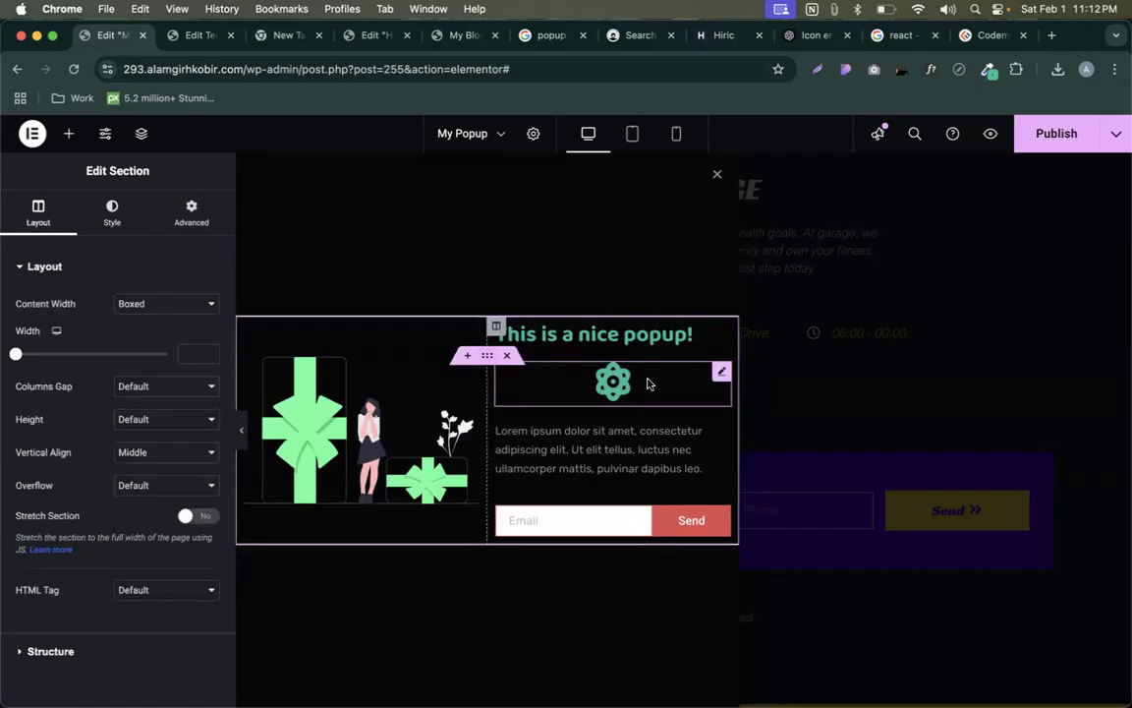
click(722, 371)
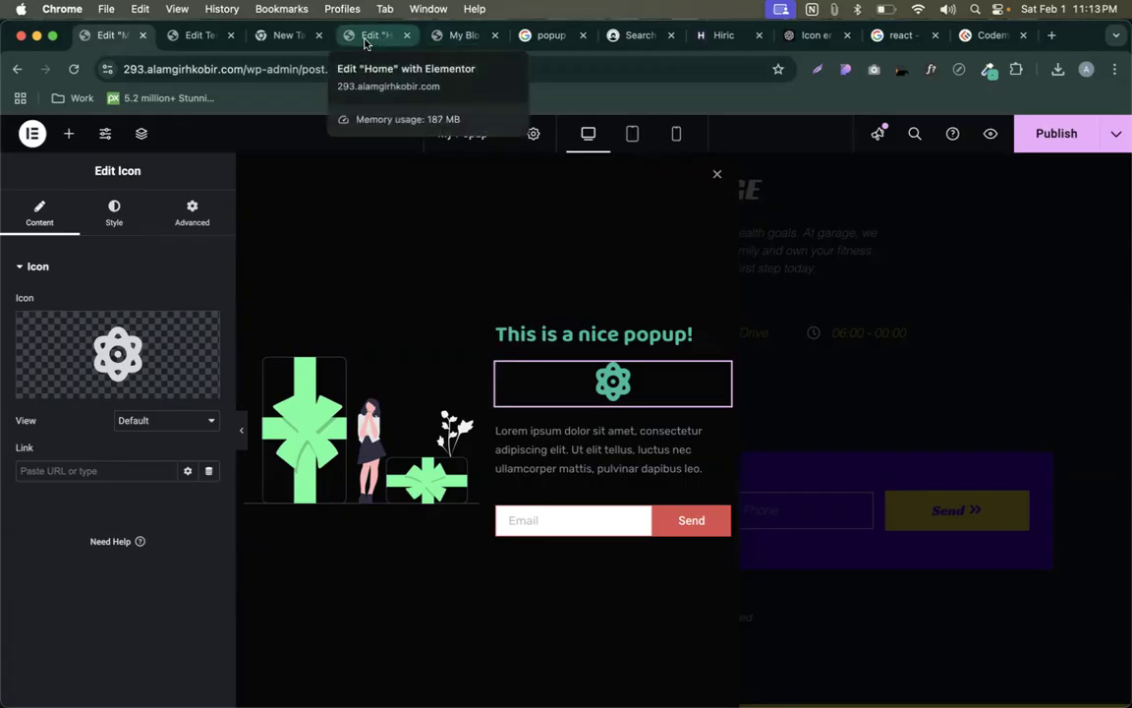
- Close a spare tab, verify the heading font is Baloo 2, and view the live blog
click(318, 36)
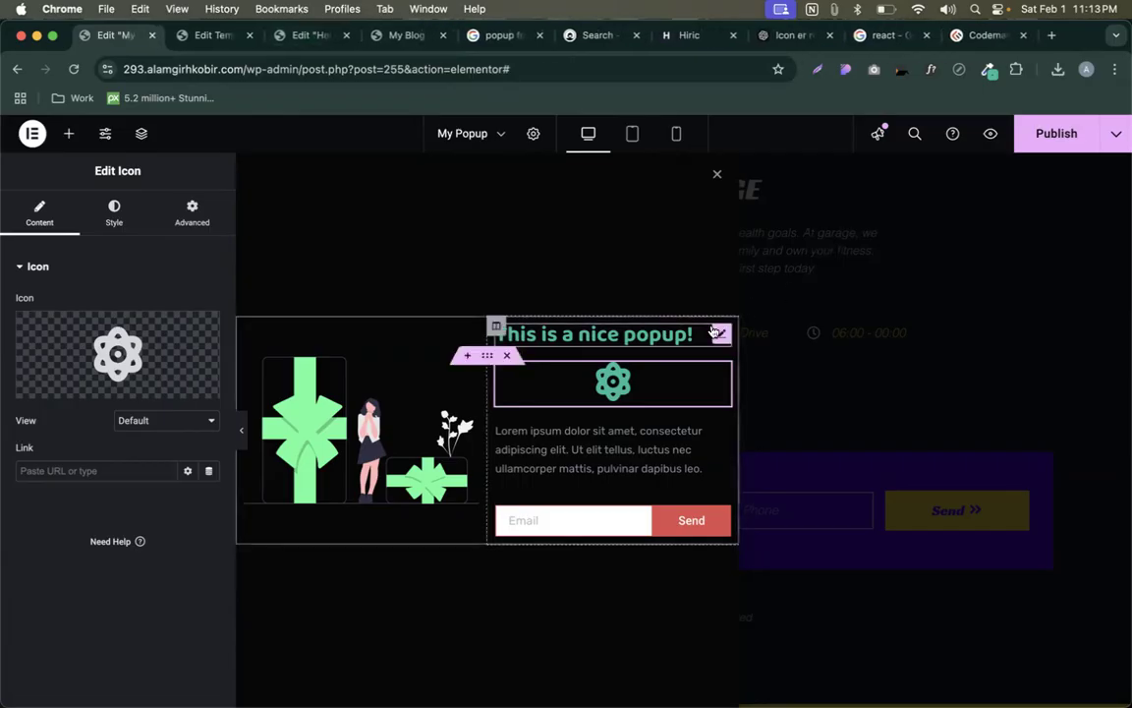
click(717, 335)
click(208, 349)
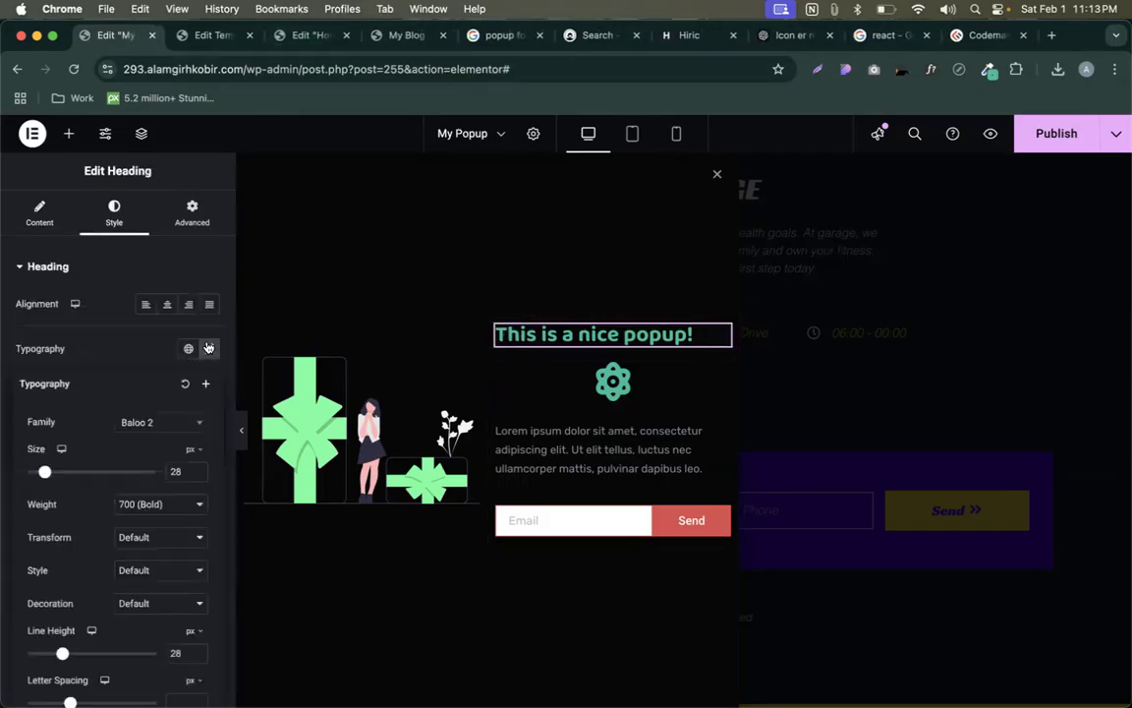
click(146, 423)
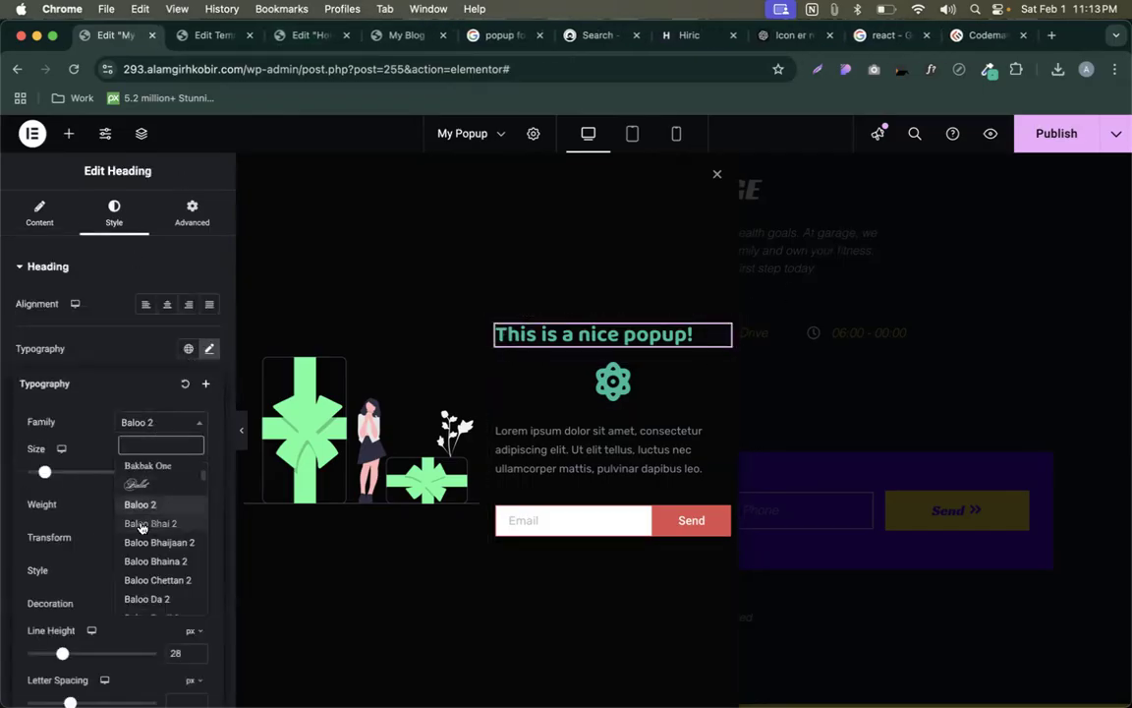
click(77, 384)
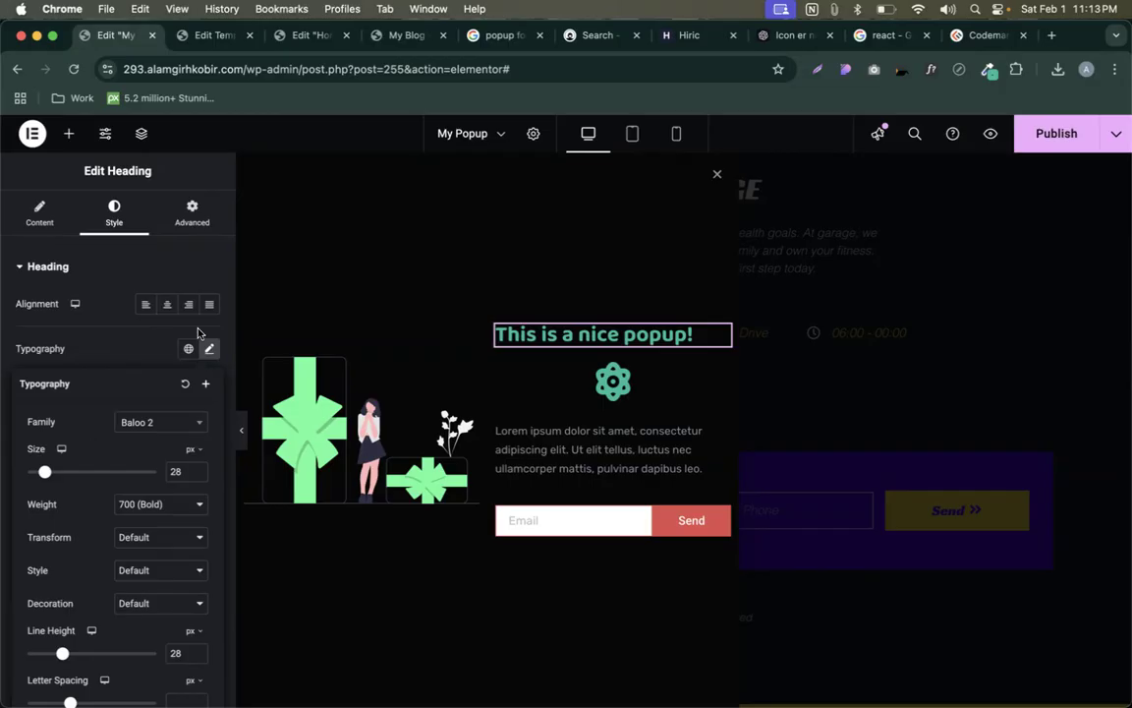
click(393, 37)
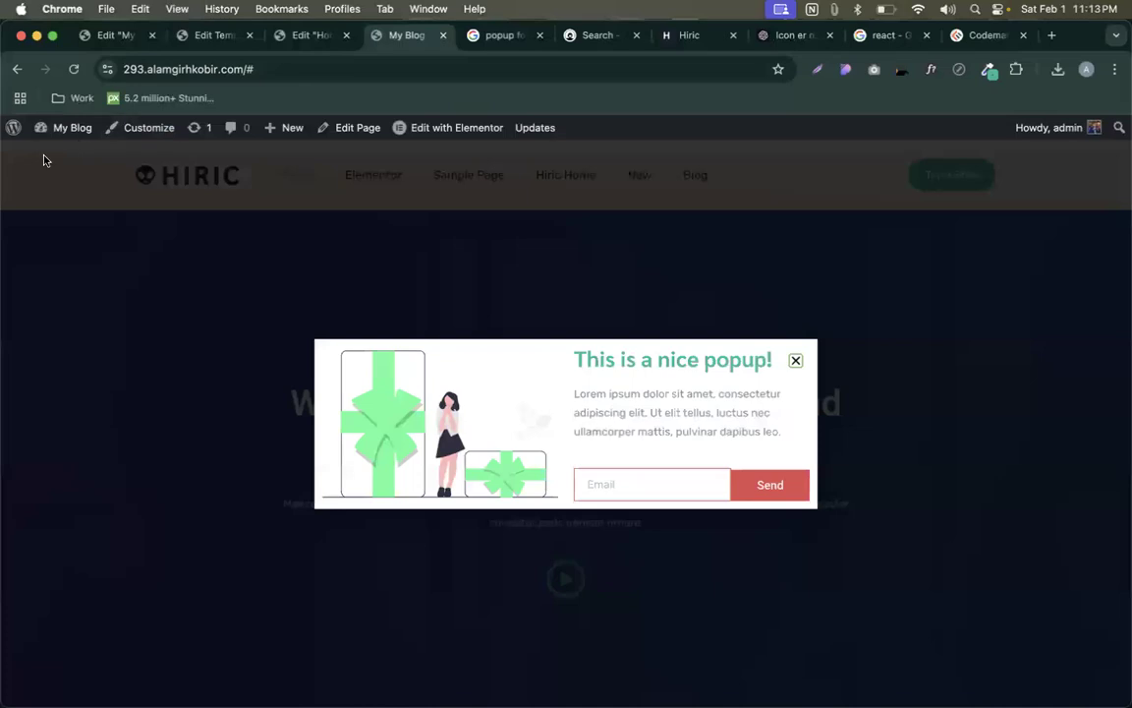
- Add a new Elementor custom font with the family name 'Baloo 3'
click(13, 129)
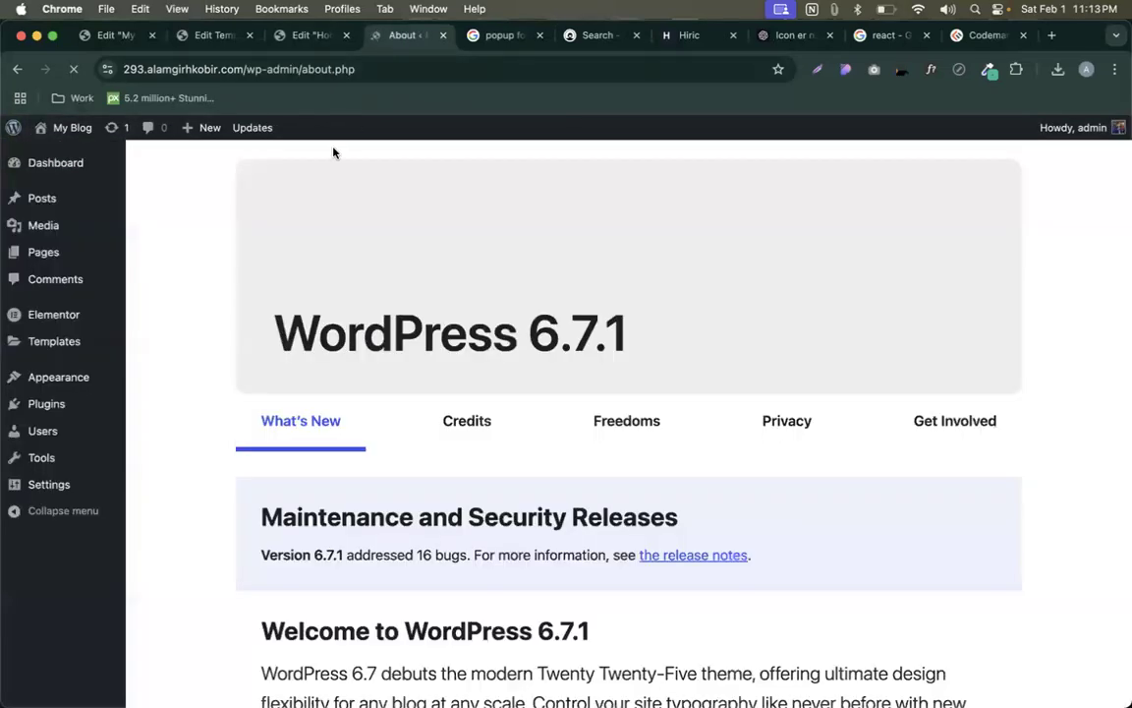
mouse_move(35, 316)
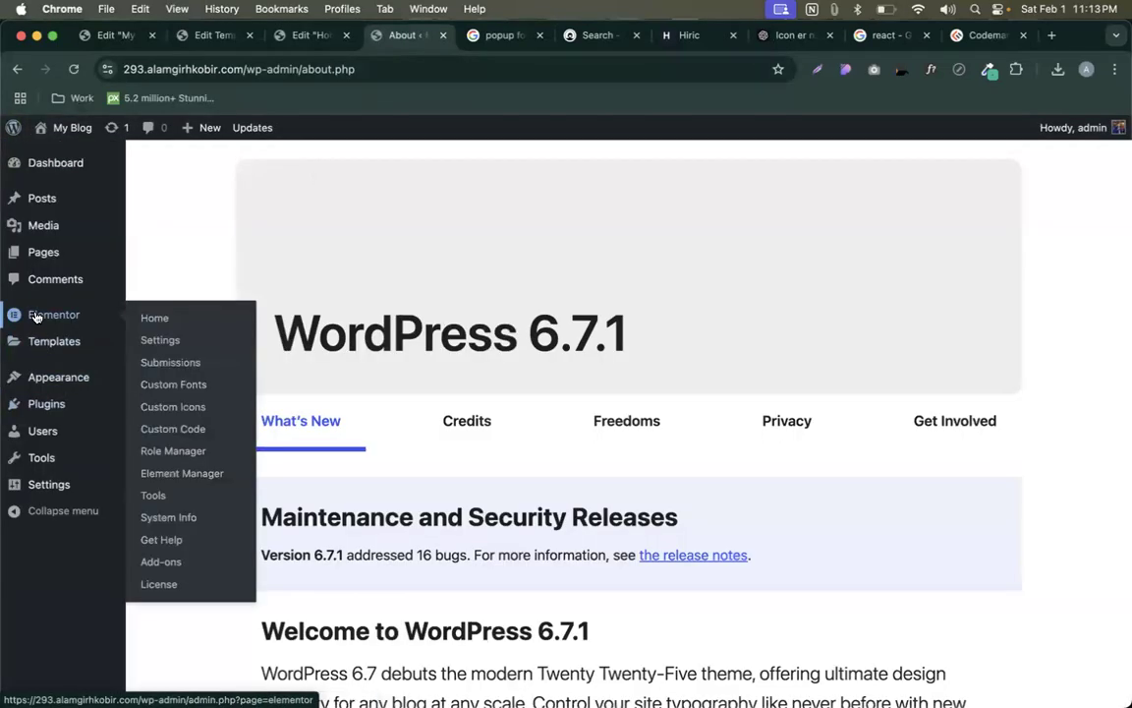
click(176, 393)
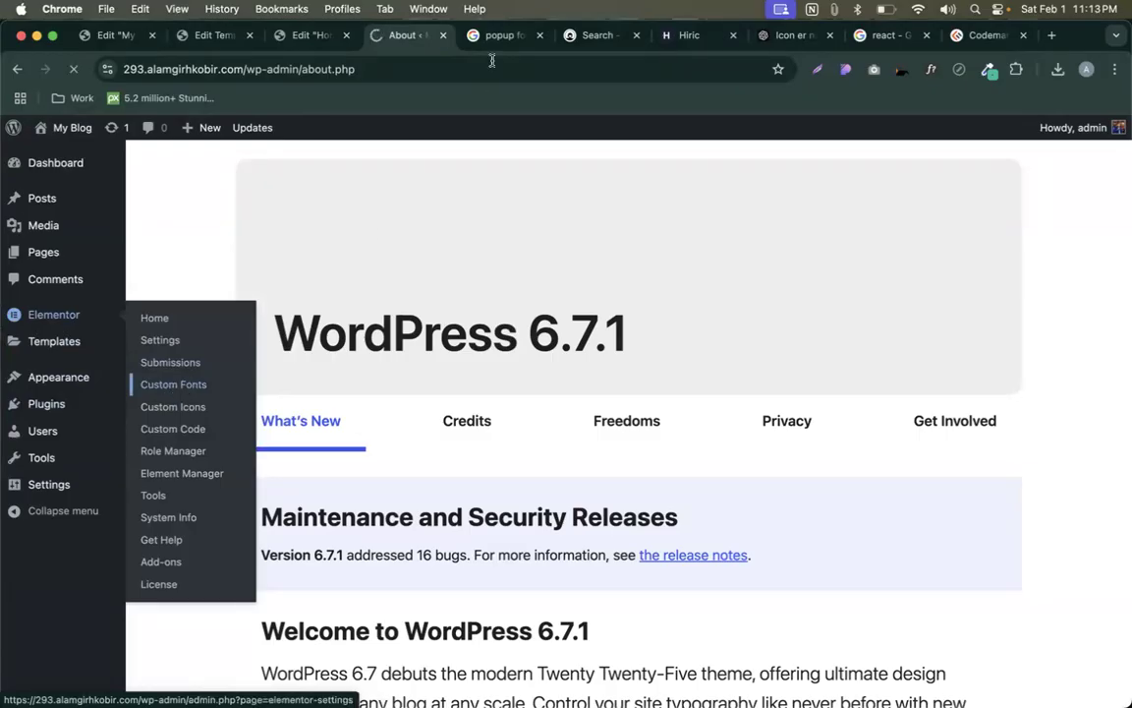
click(333, 159)
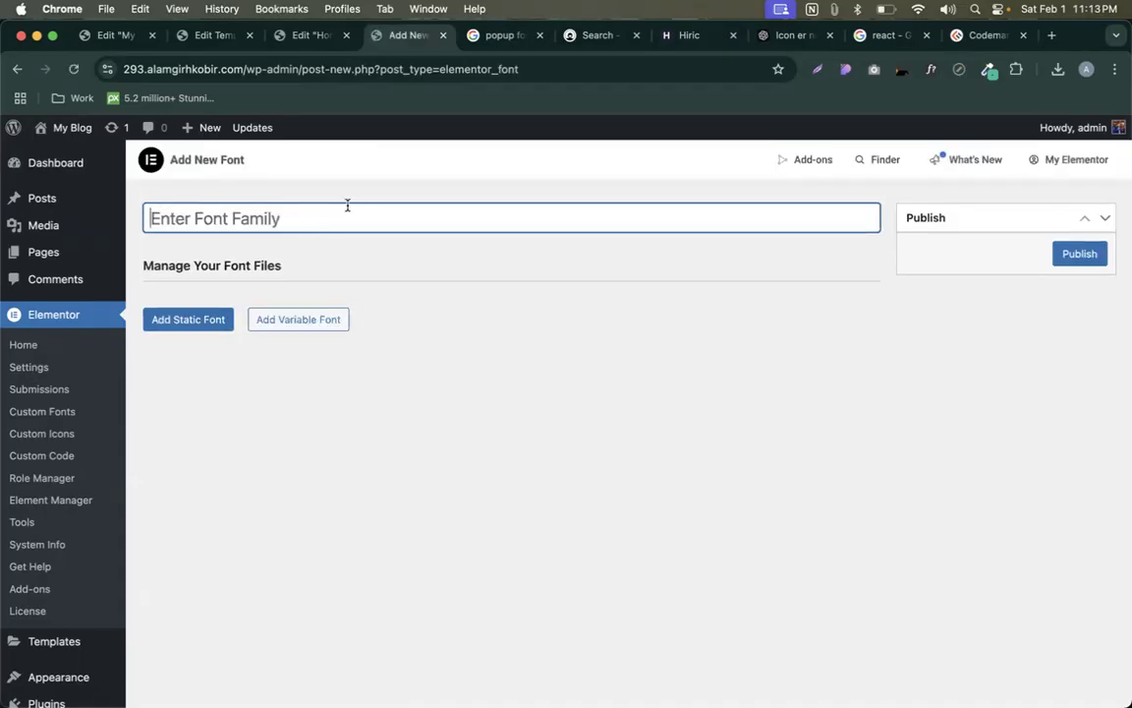
text(Ba)
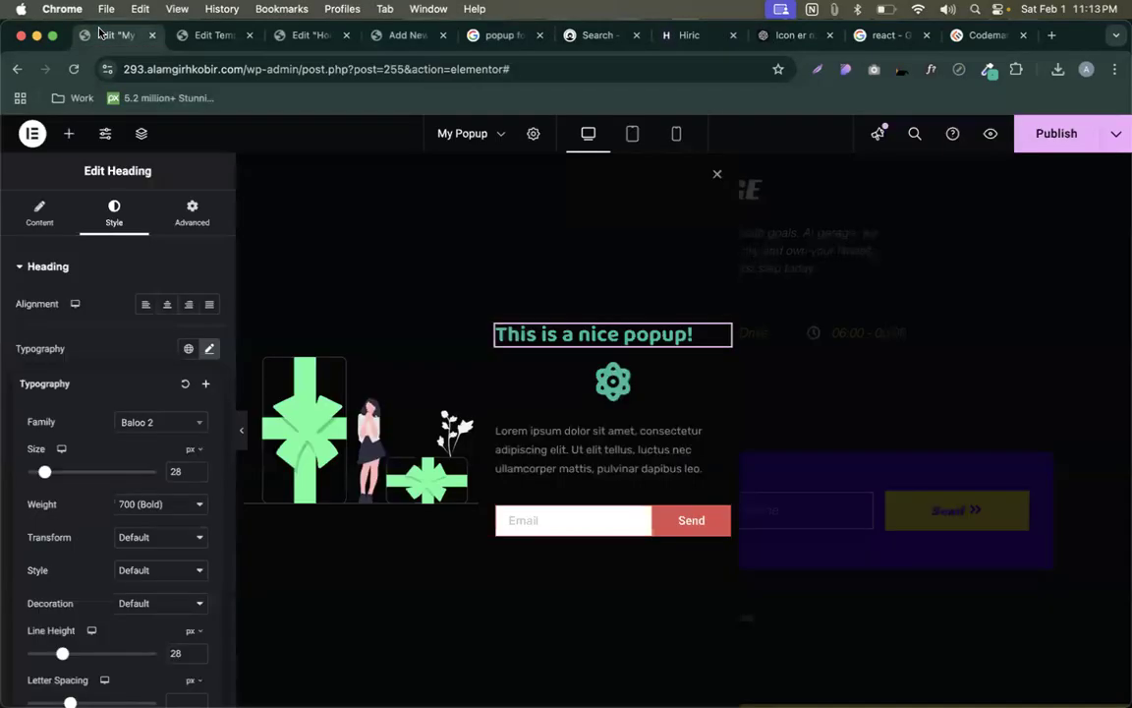
click(113, 34)
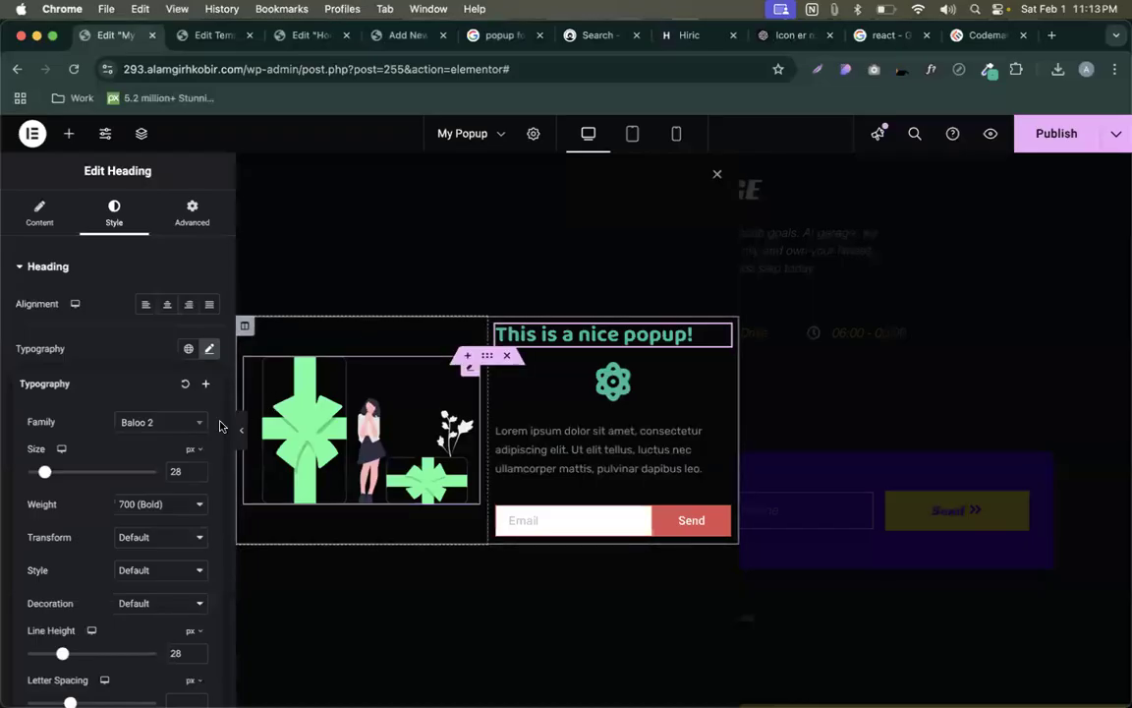
click(407, 35)
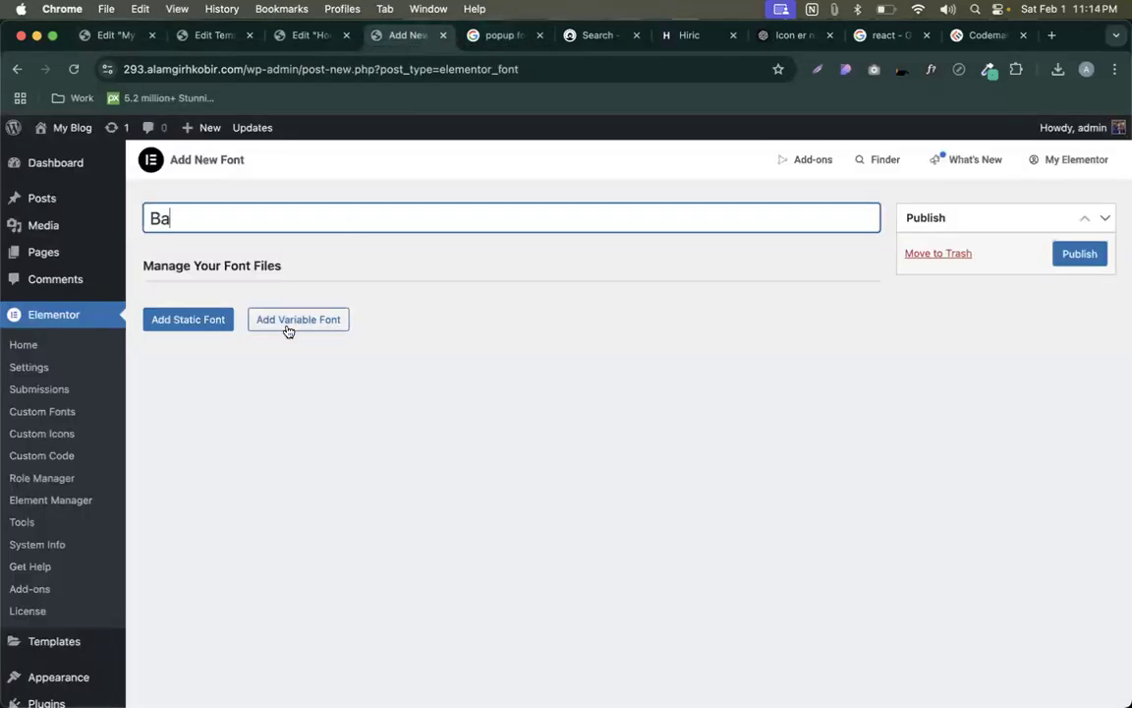
text(loo 3)
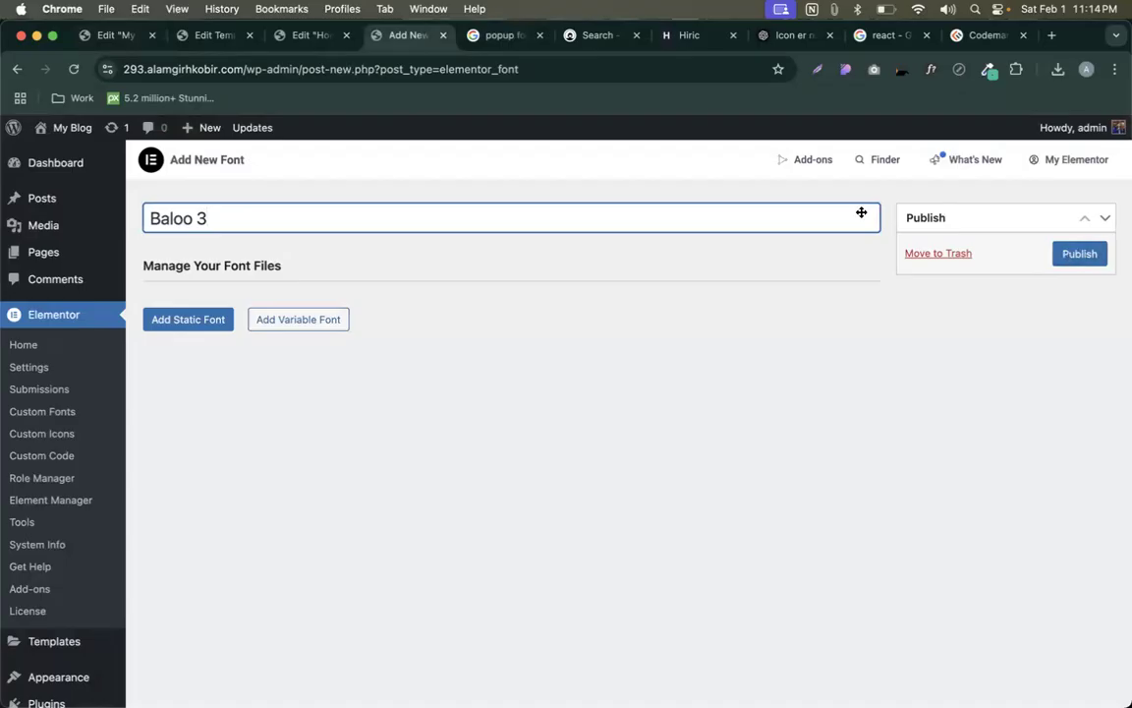
- Search Google for 'now display font download'
click(500, 39)
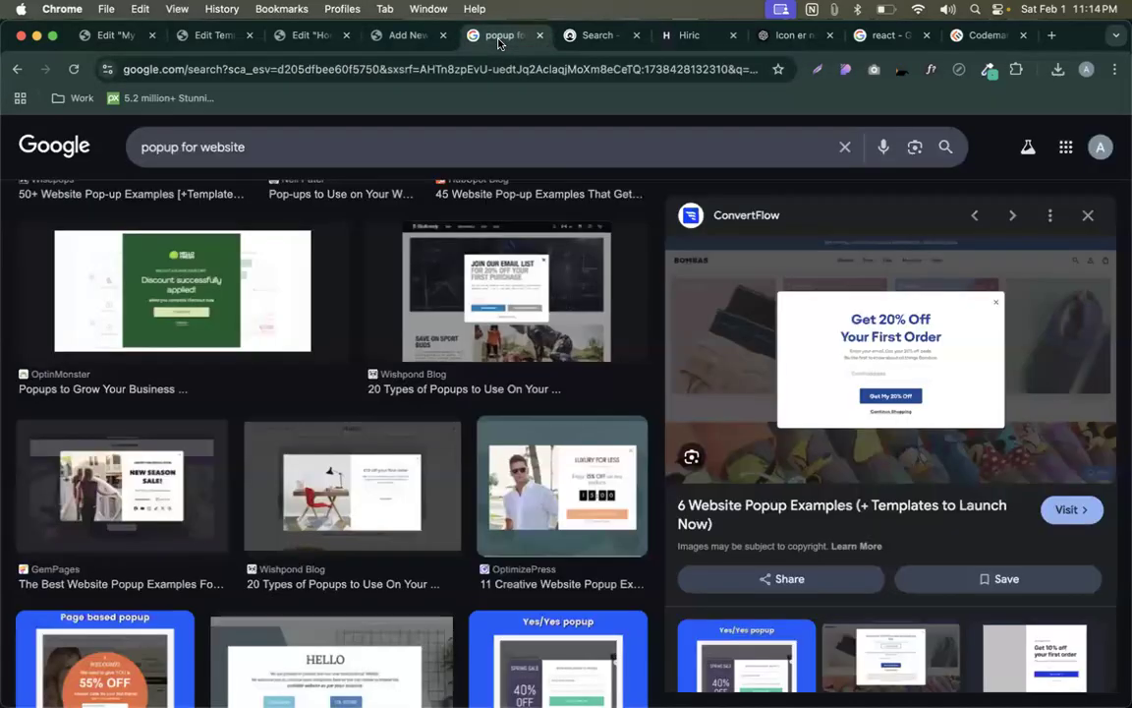
click(476, 71)
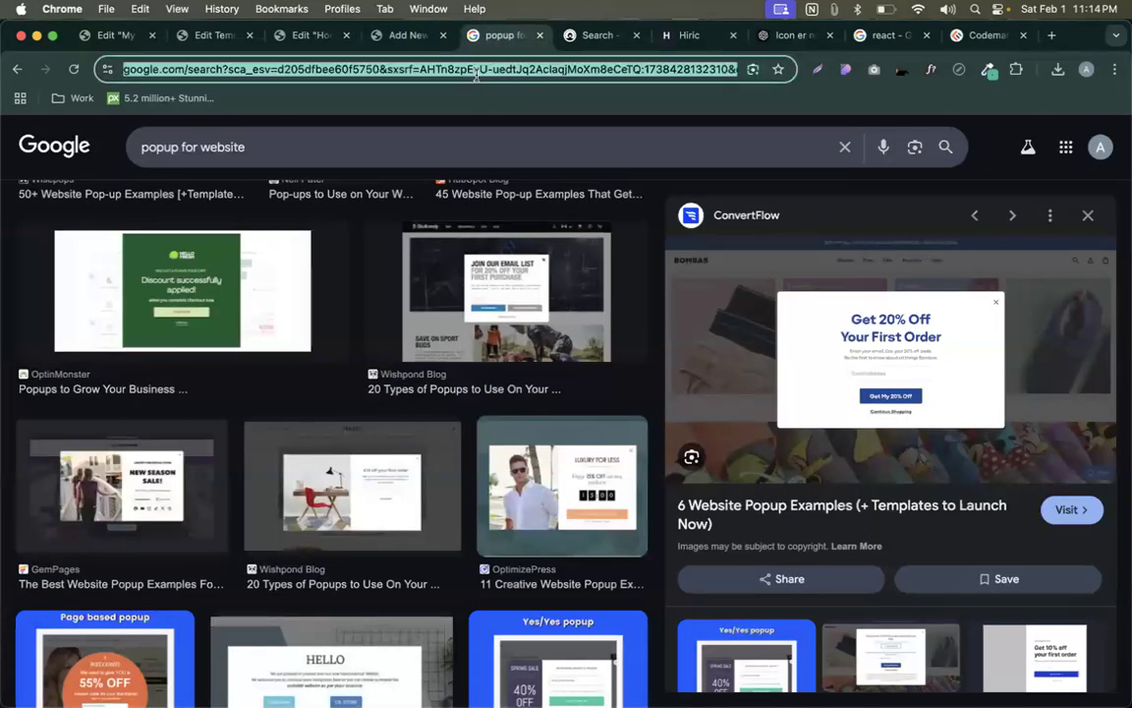
click(418, 37)
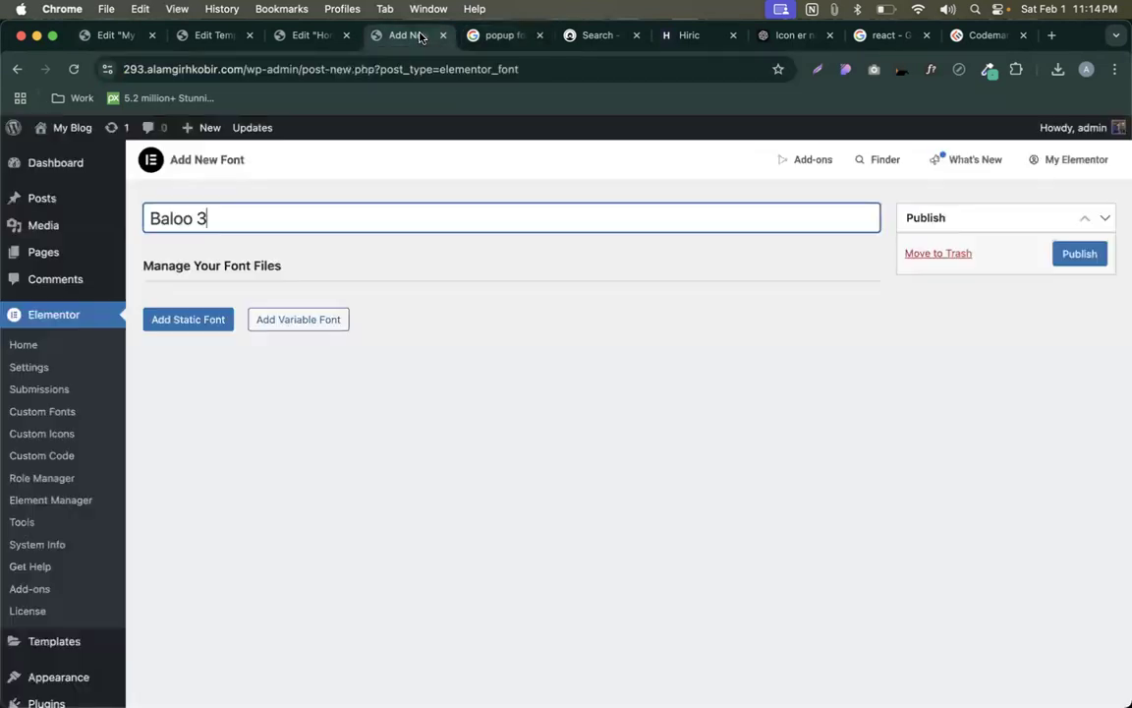
click(481, 40)
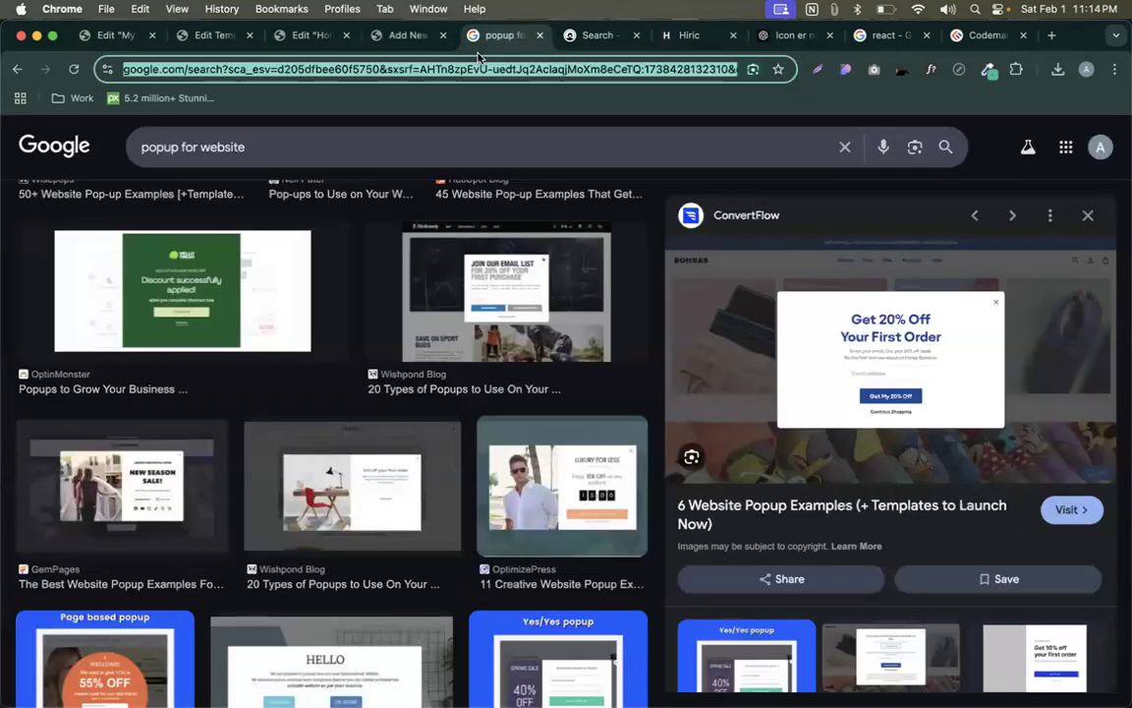
text(now displau)
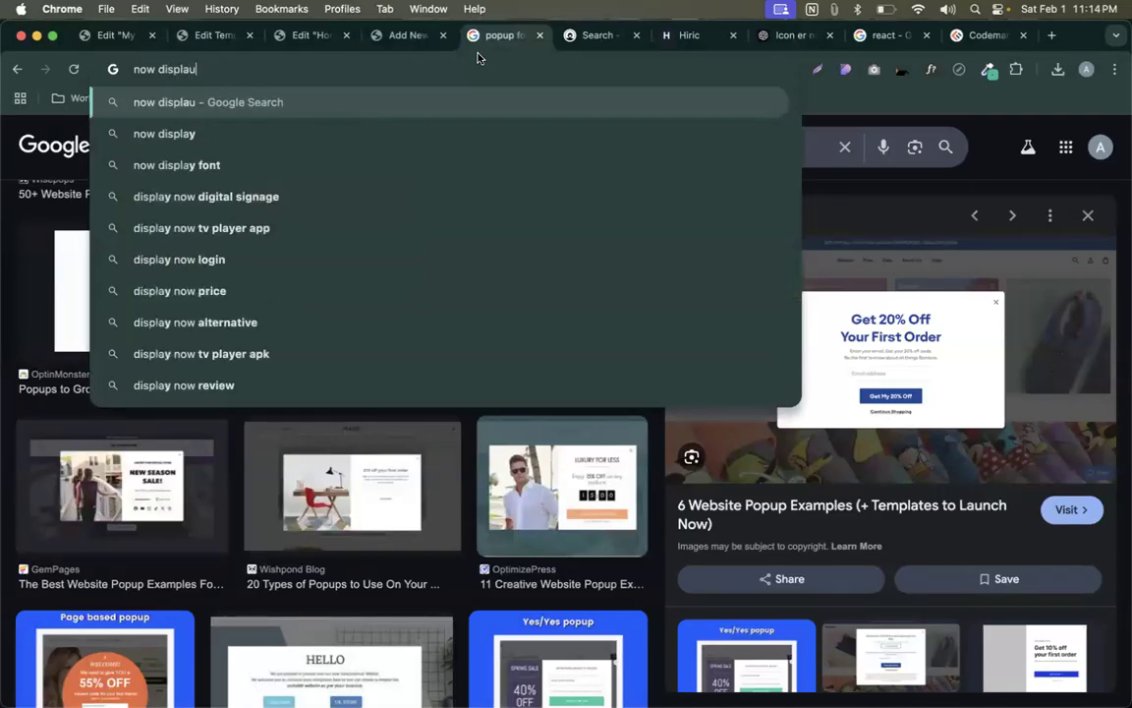
key(BackSpace)
text(y)
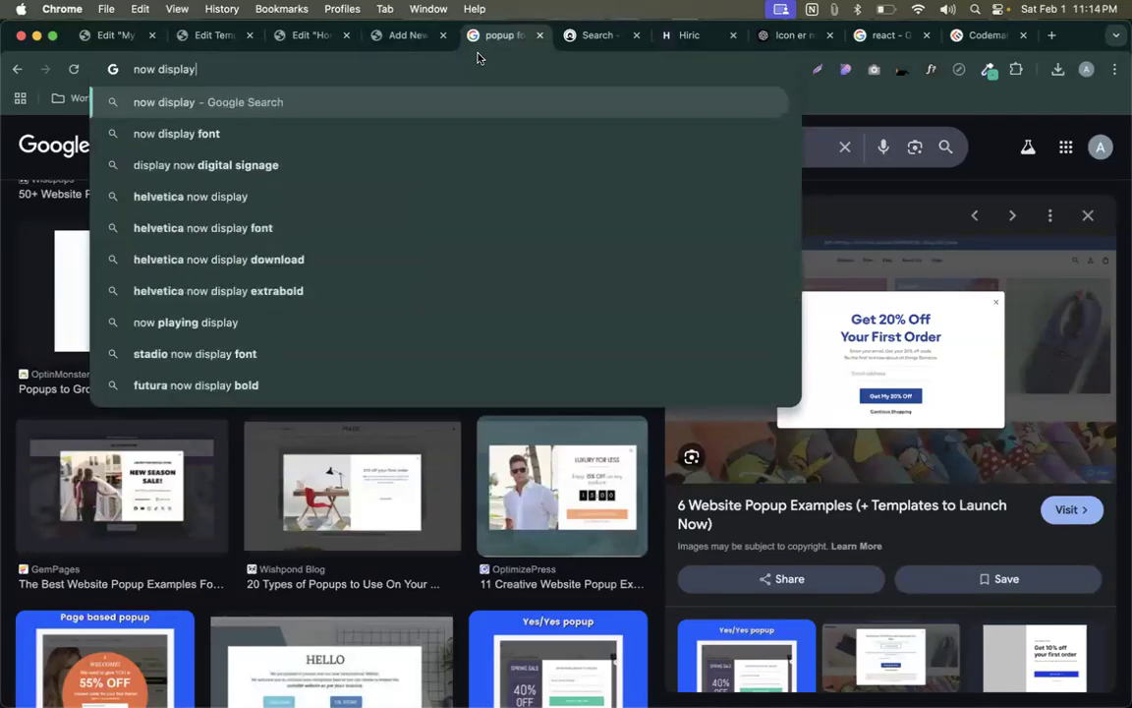
text( font)
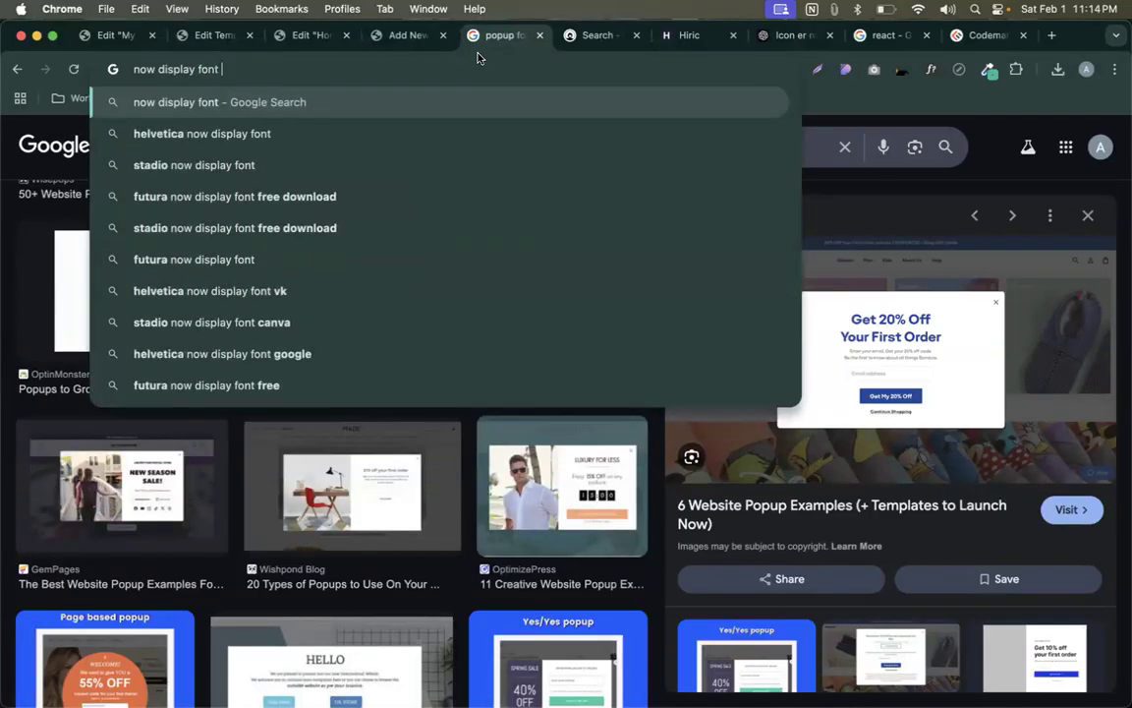
text( donwload)
key(Return)
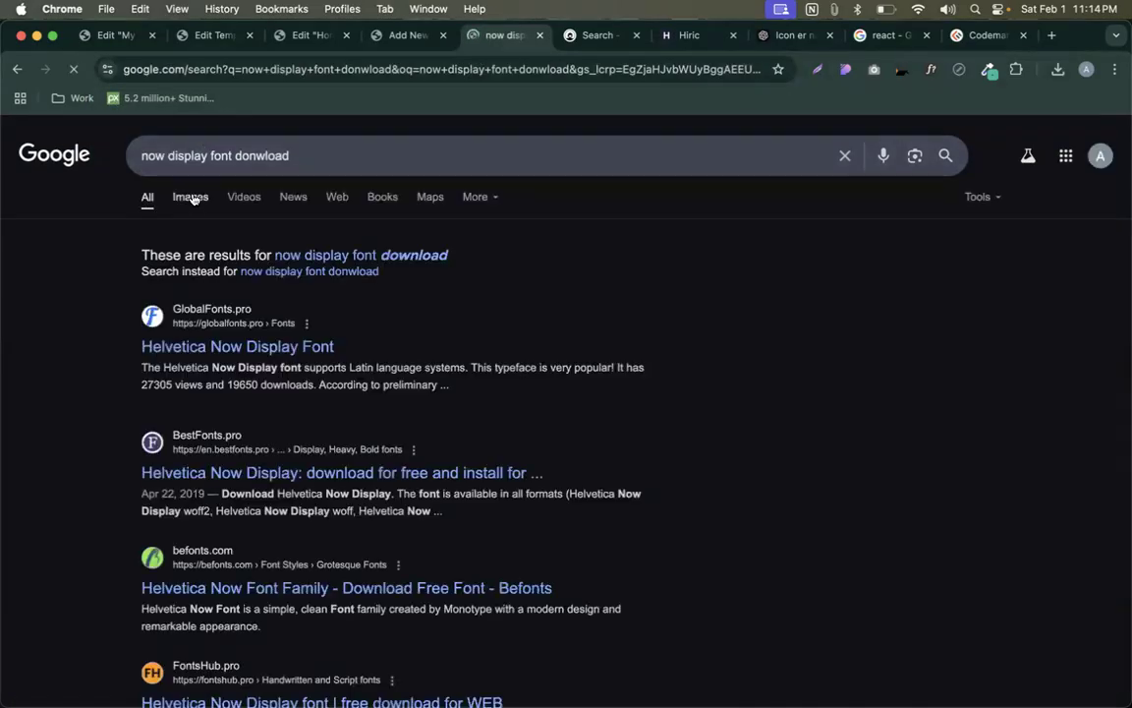
- Accept the spelling correction and filter the popup editor's font list for 'now'
click(373, 257)
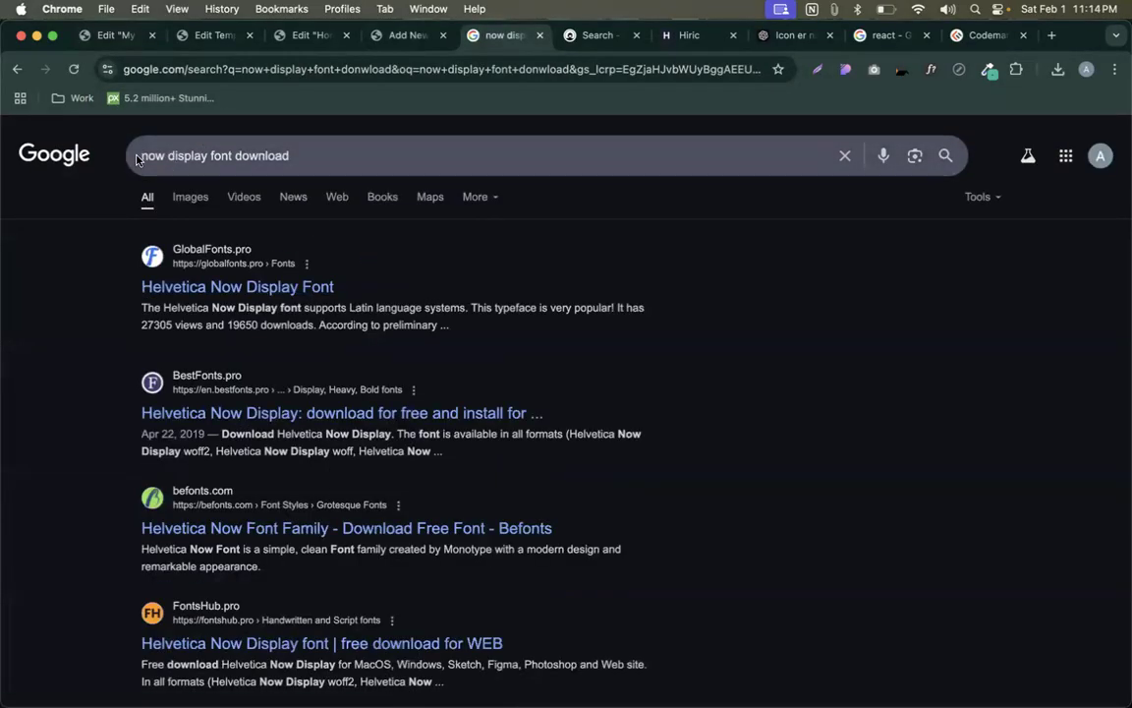
click(139, 160)
double_click(147, 155)
key(ctrl+c)
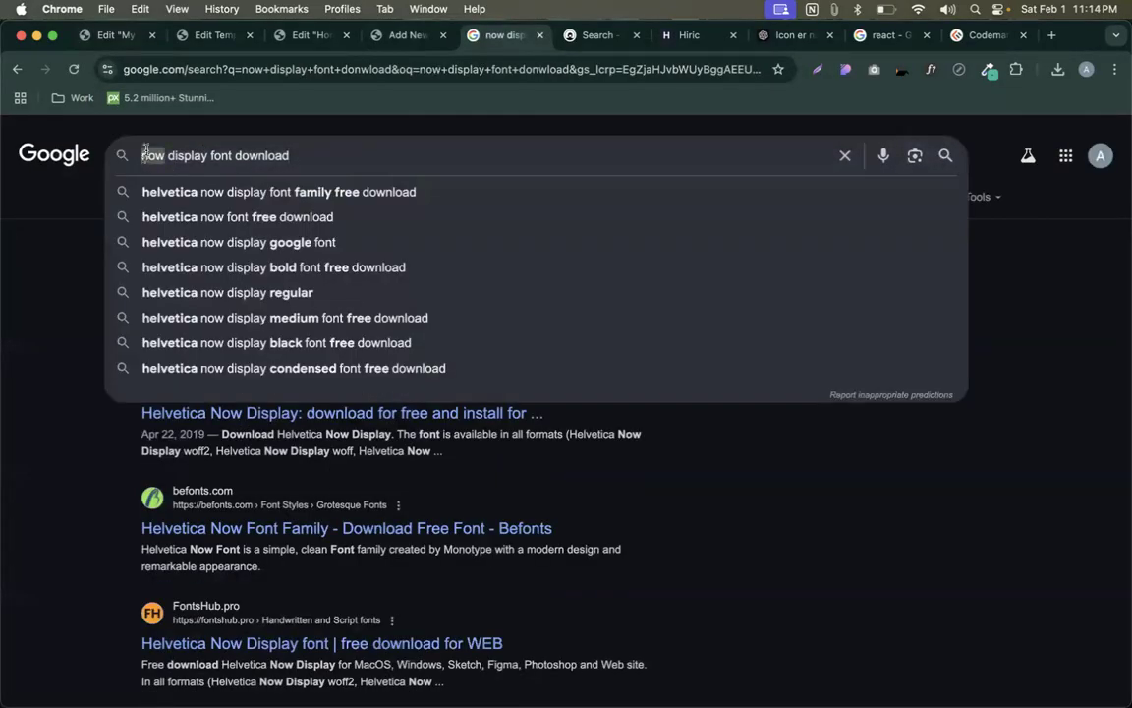
click(115, 35)
click(175, 421)
key(ctrl+v)
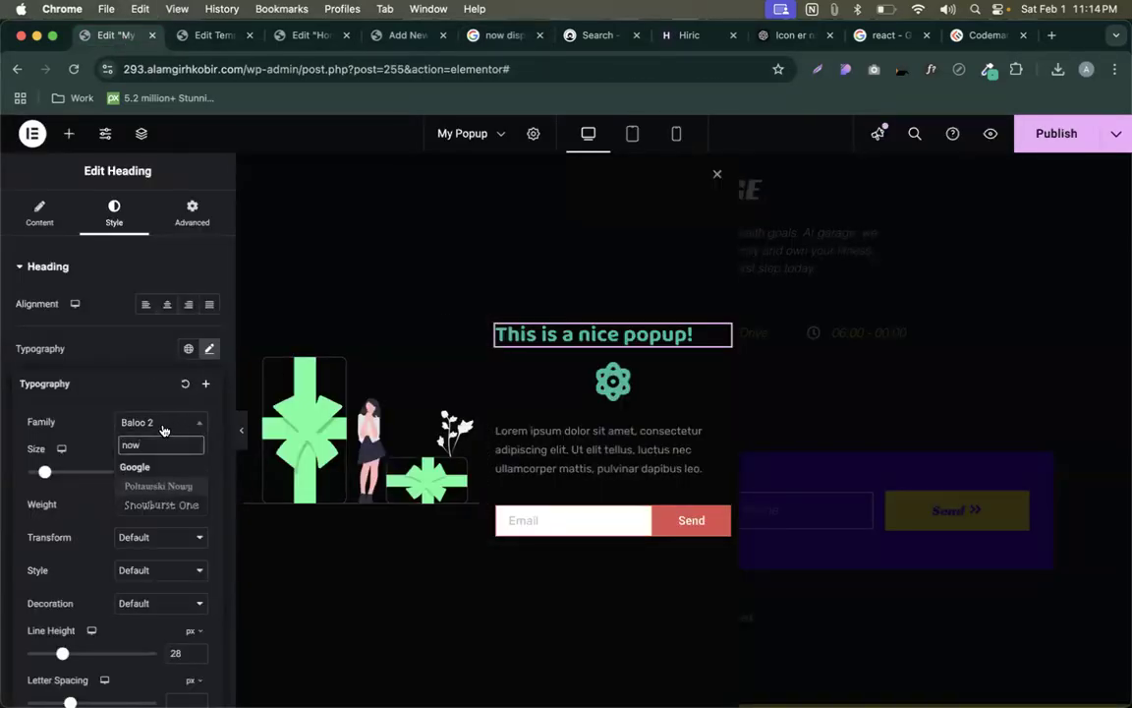
- Open the GlobalFonts Helvetica Now Display Font result in a new tab
click(501, 35)
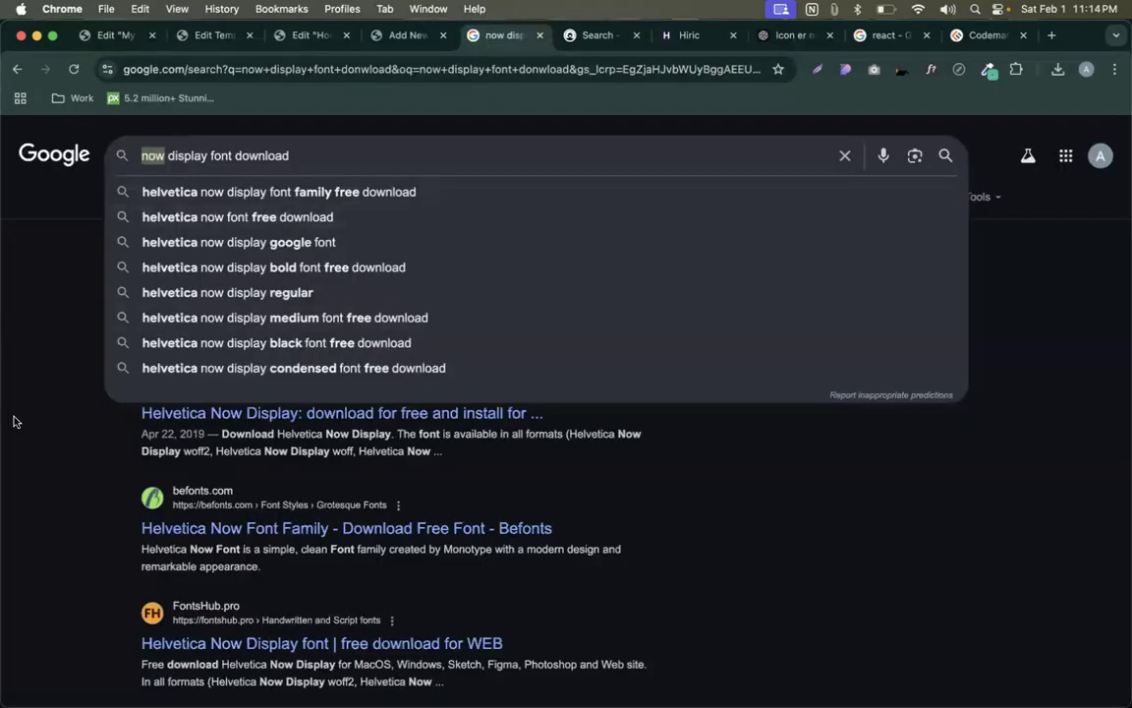
click(45, 271)
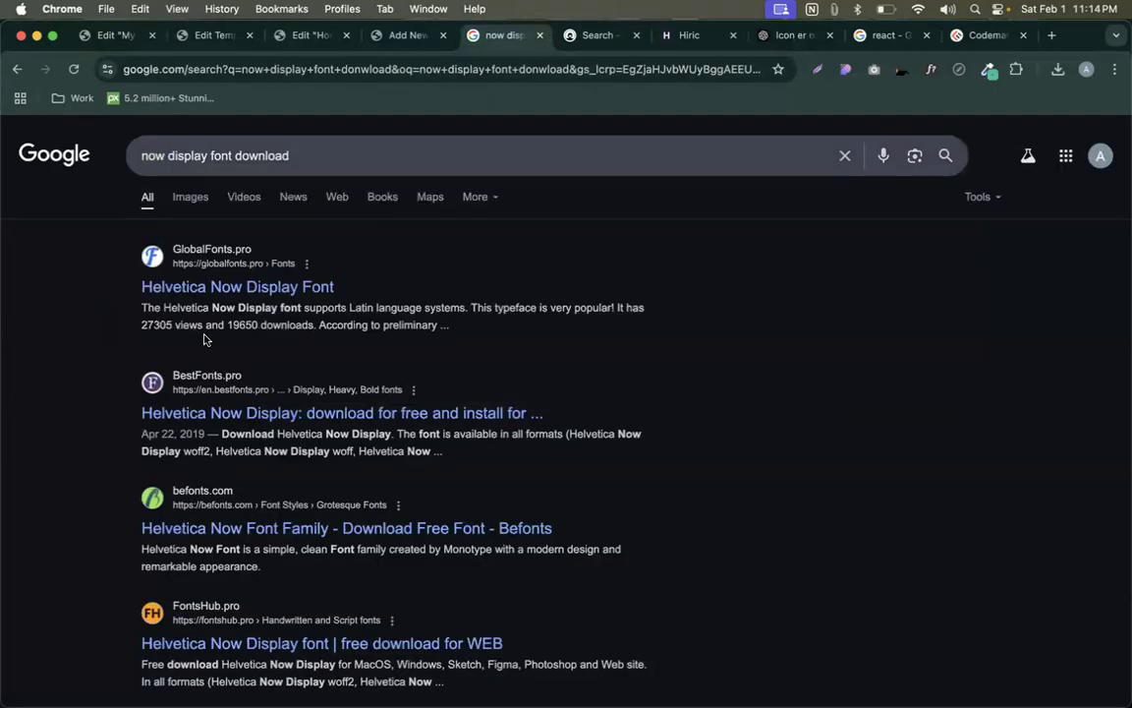
super+click(228, 285)
scroll(63, 434, down, 5)
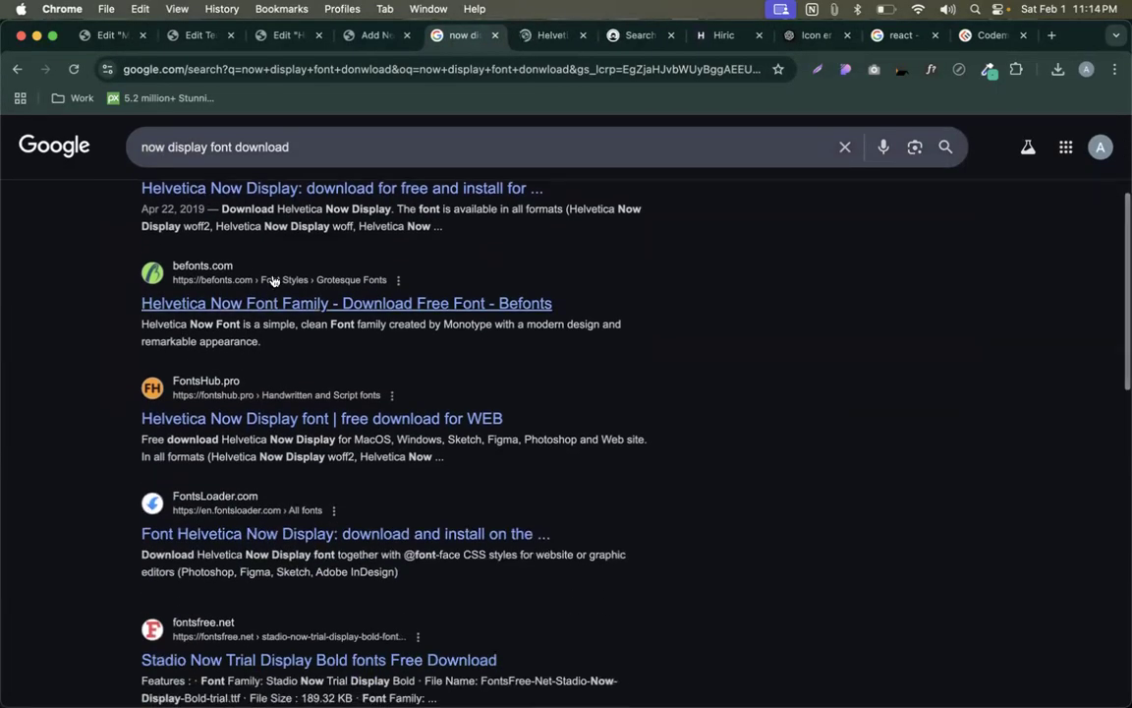
scroll(274, 281, up, 1)
triple_click(208, 146)
click(200, 70)
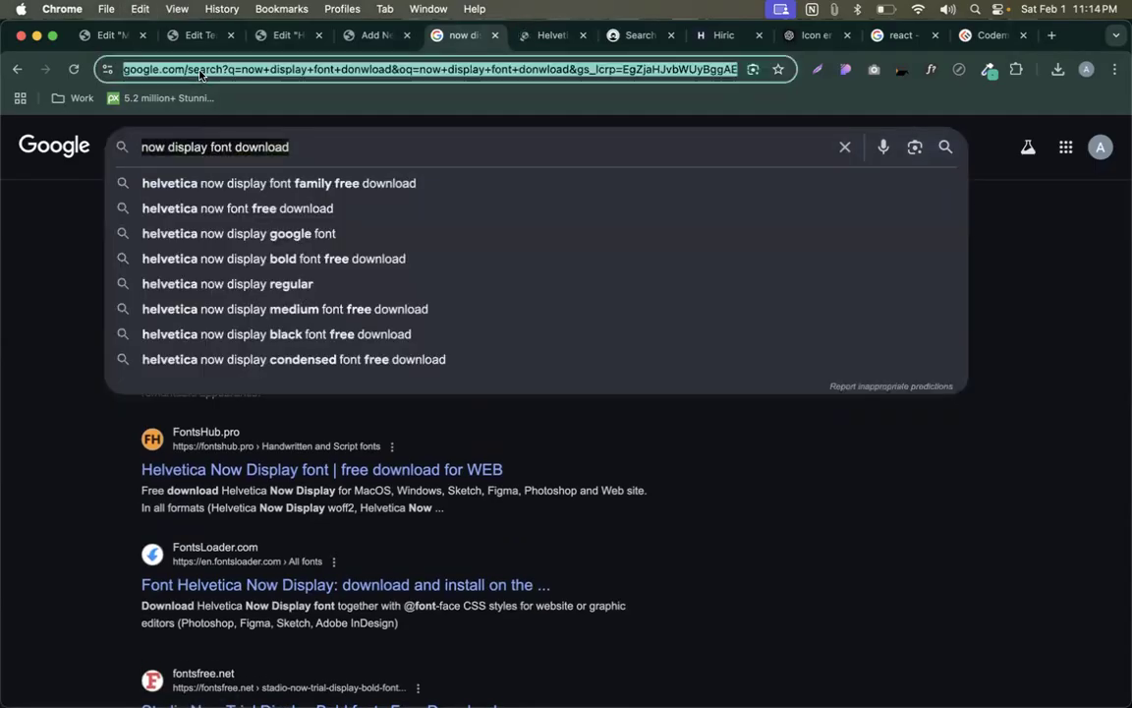
- Search for 'dafont' and open the DaFont website
text(dafont)
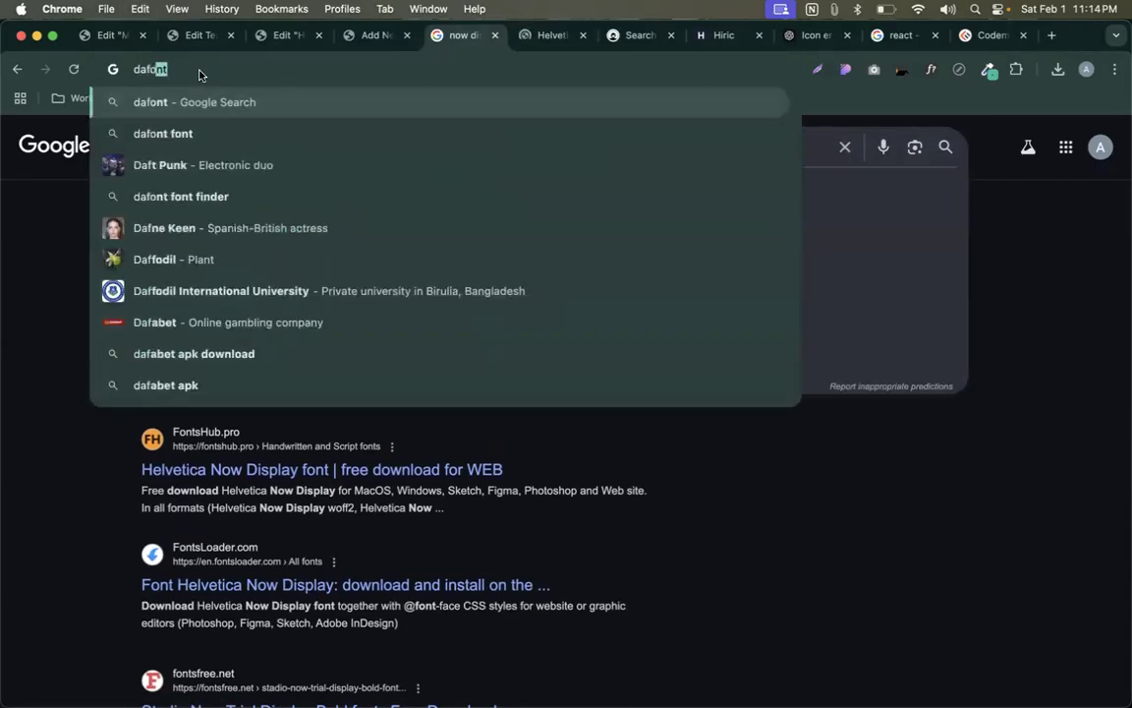
key(Return)
click(226, 293)
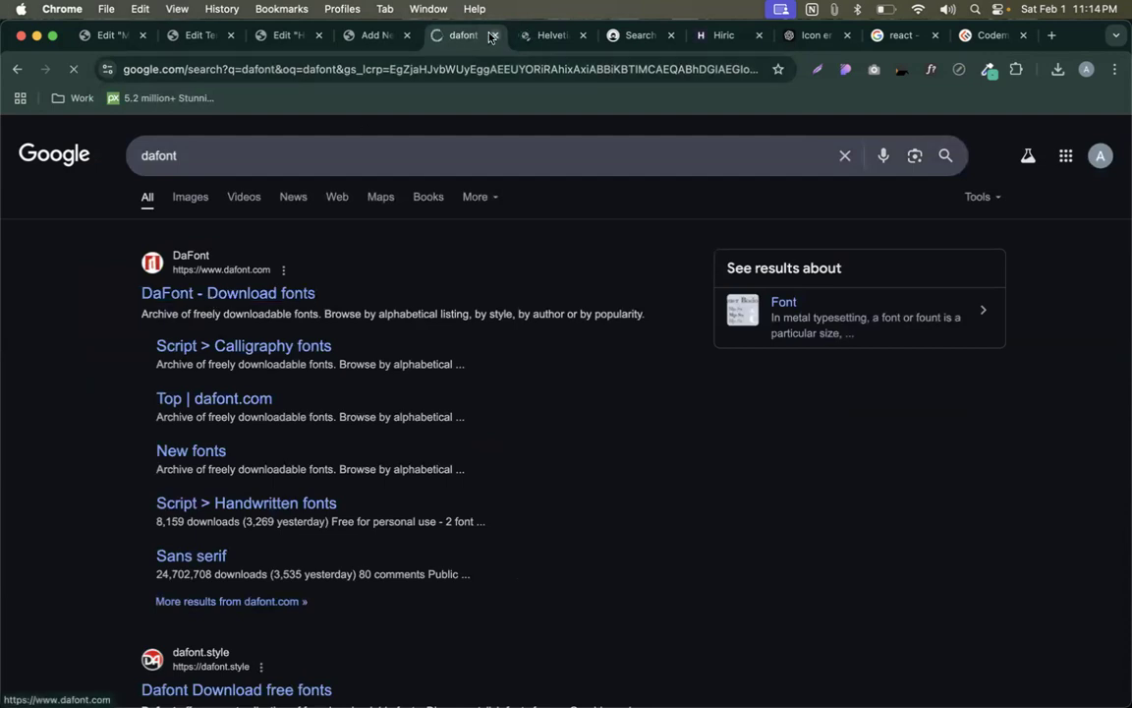
- Open the 1001 Fonts website in a new tab via a '1000fonts' search
right_click(454, 38)
click(483, 51)
text(100)
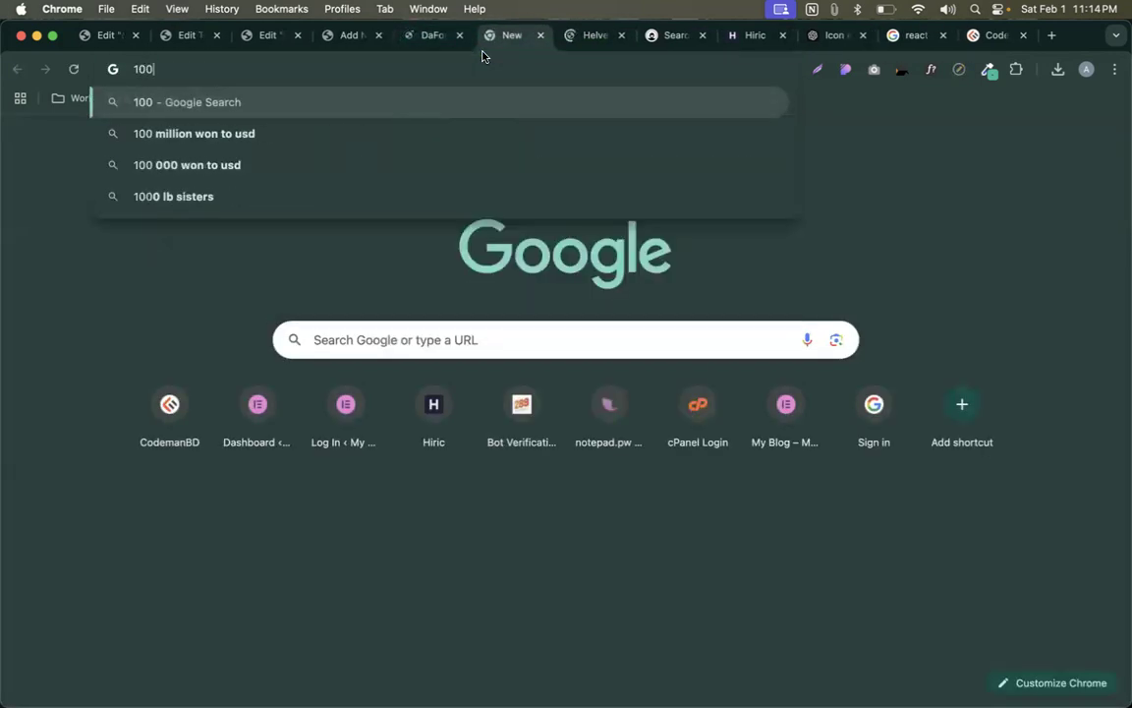
text(0fonts)
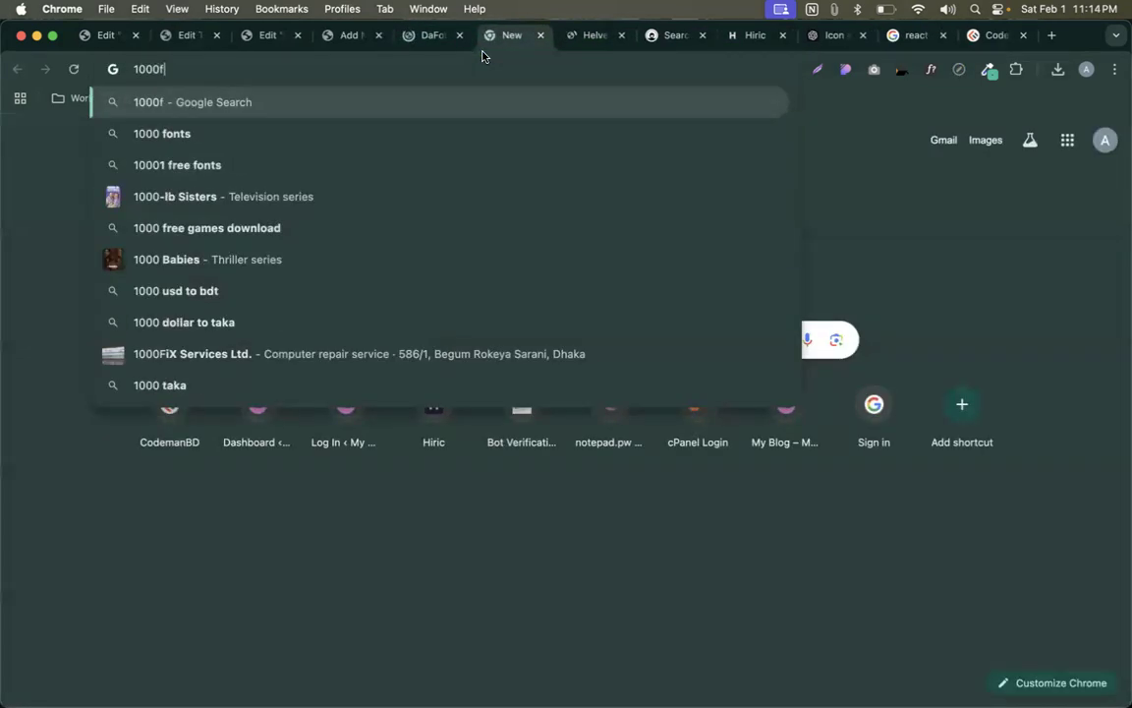
key(Return)
click(208, 275)
- Search DaFont for 'now display font download', which returns 0 fonts
click(433, 35)
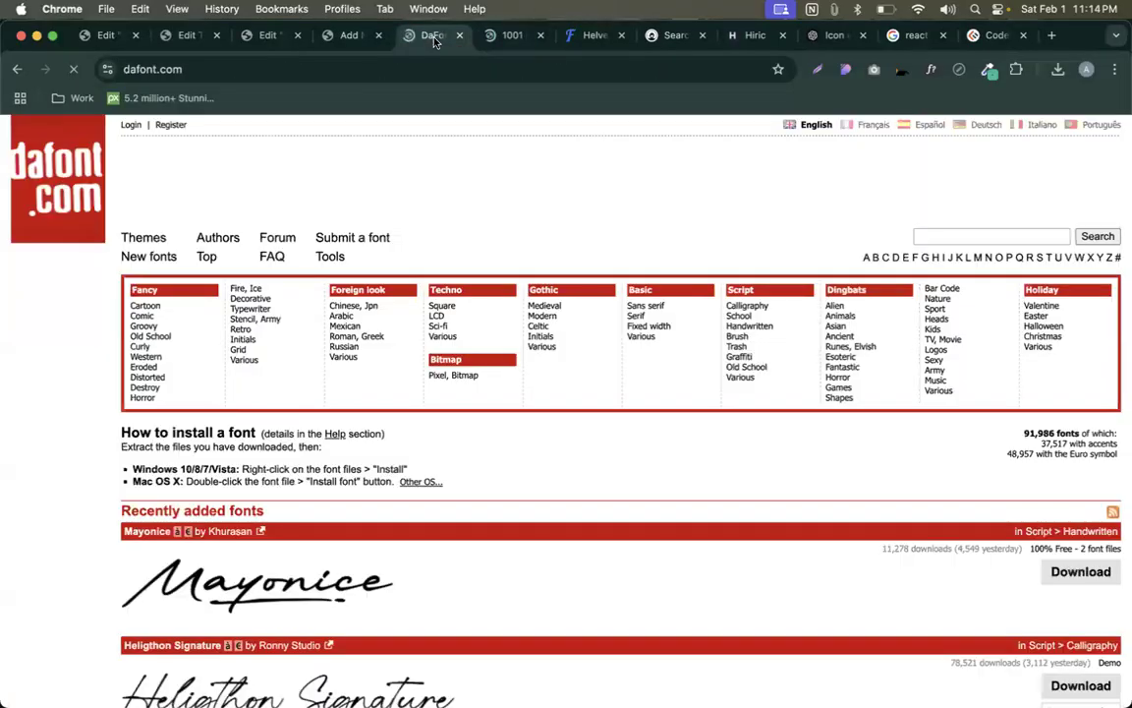
click(499, 38)
click(433, 36)
scroll(378, 496, down, 2)
scroll(379, 496, up, 2)
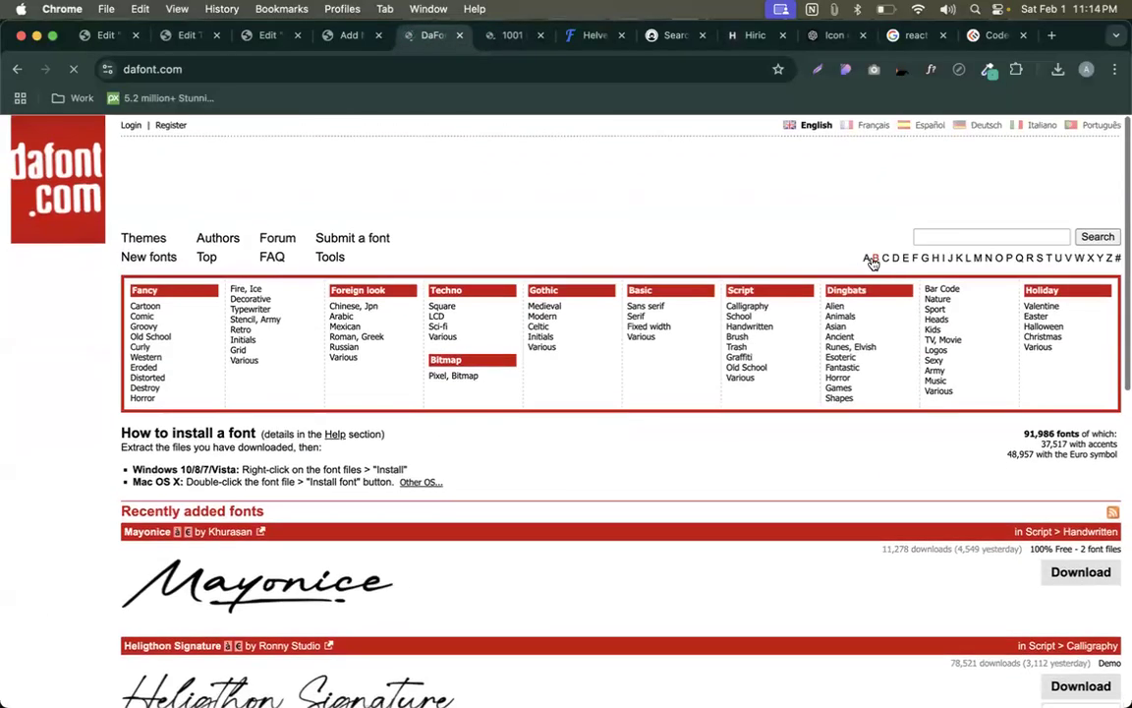
click(952, 237)
text(now display font download)
key(Return)
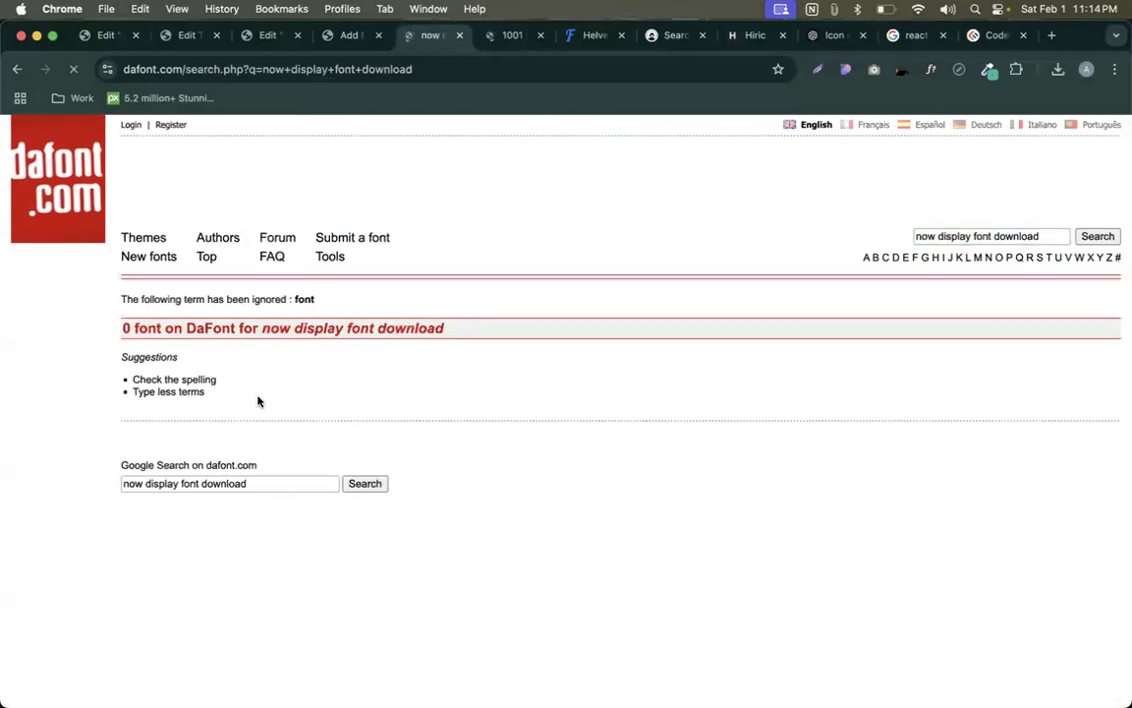
- Trim the site's Google search query to 'now display' and copy it
click(180, 484)
drag(180, 484, 303, 485)
key(BackSpace)
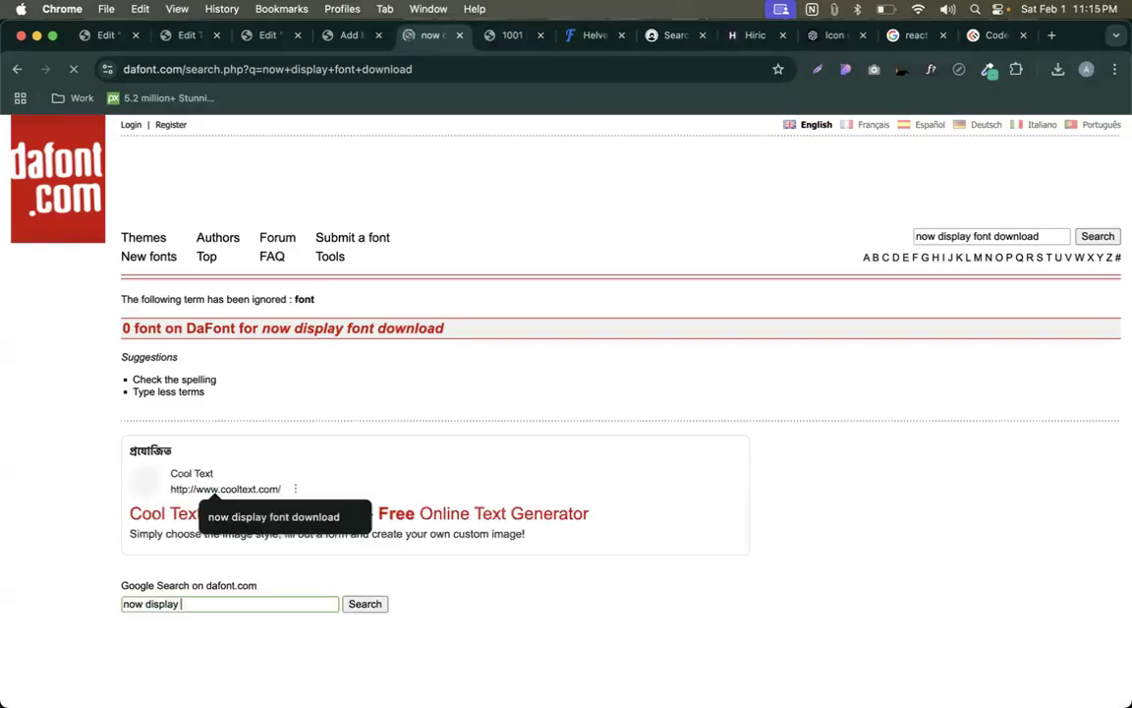
key(super+a)
key(super+c)
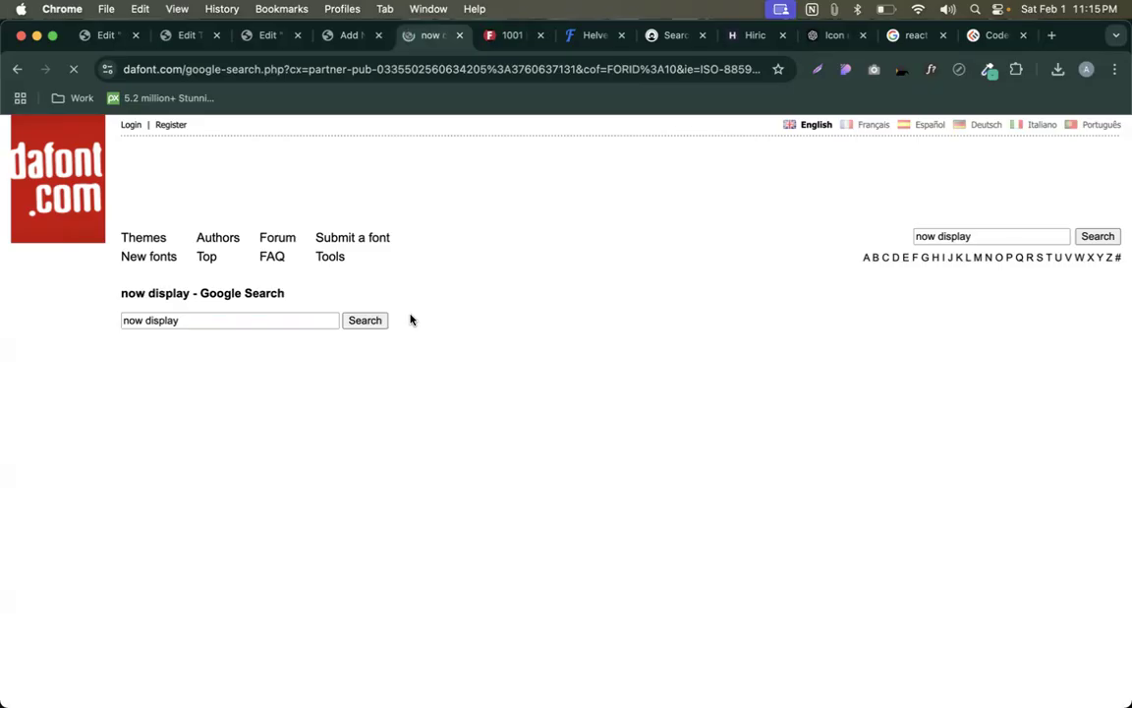
click(494, 42)
click(437, 40)
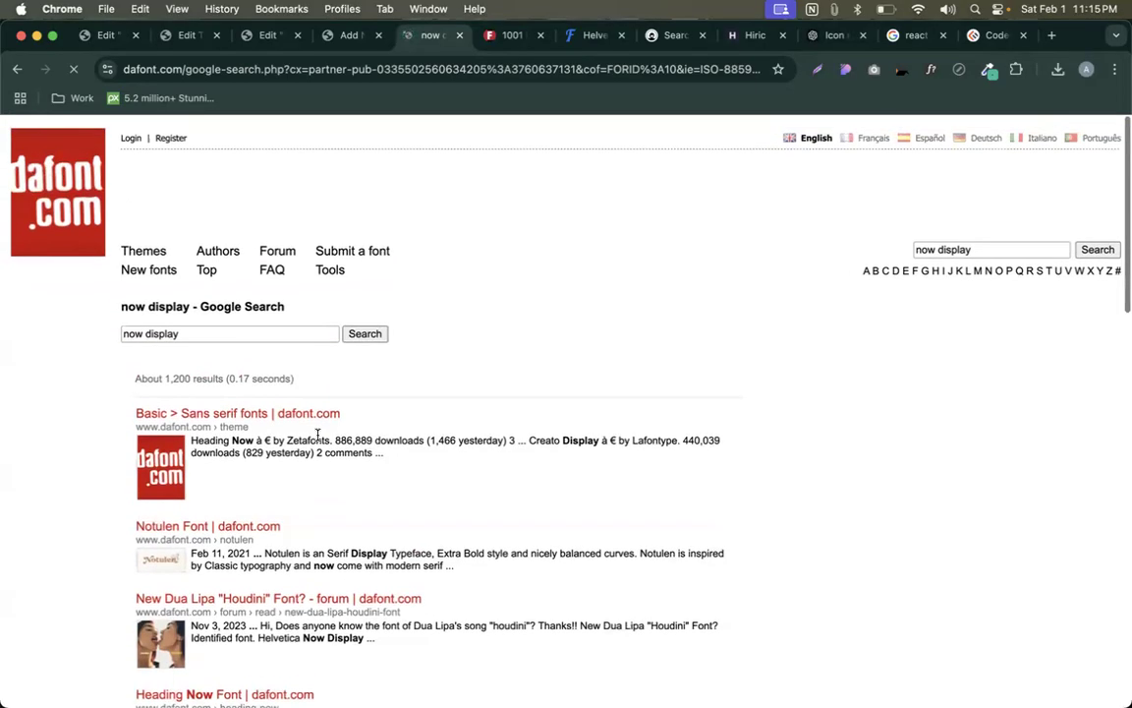
key(ctrl+Tab)
- Search 1001 Fonts for 'now display', browse the results, then return to the GlobalFonts Helvetica page
click(235, 225)
key(super+v)
key(Return)
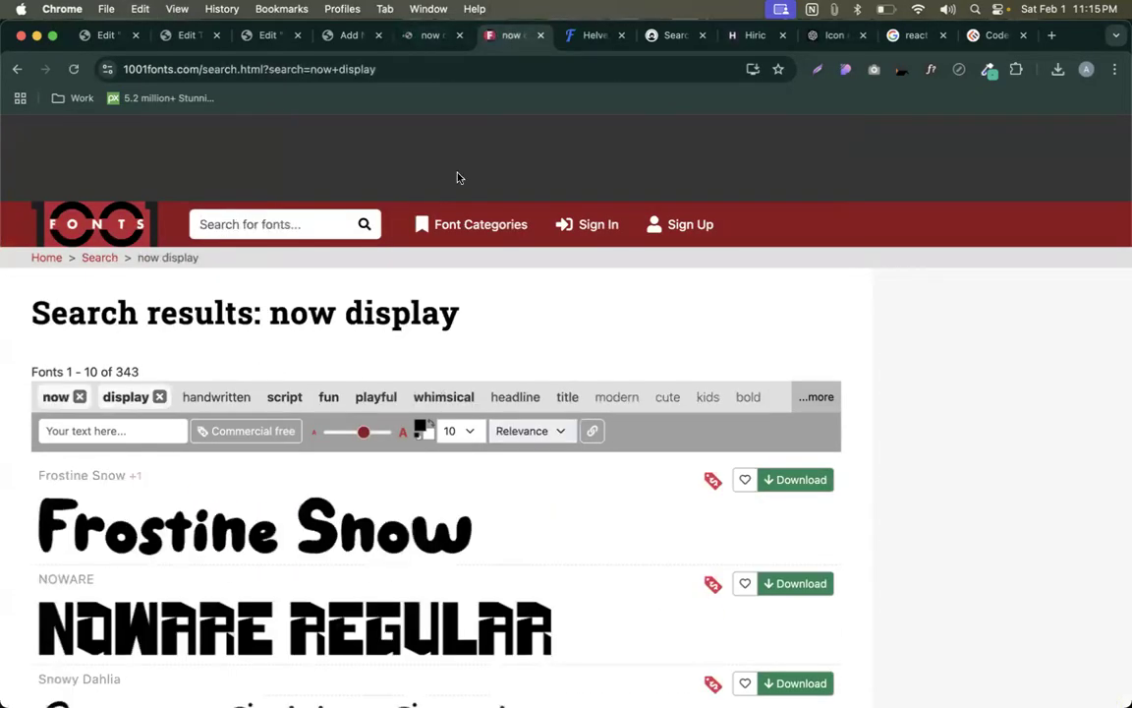
scroll(369, 397, down, 3)
scroll(247, 362, up, 2)
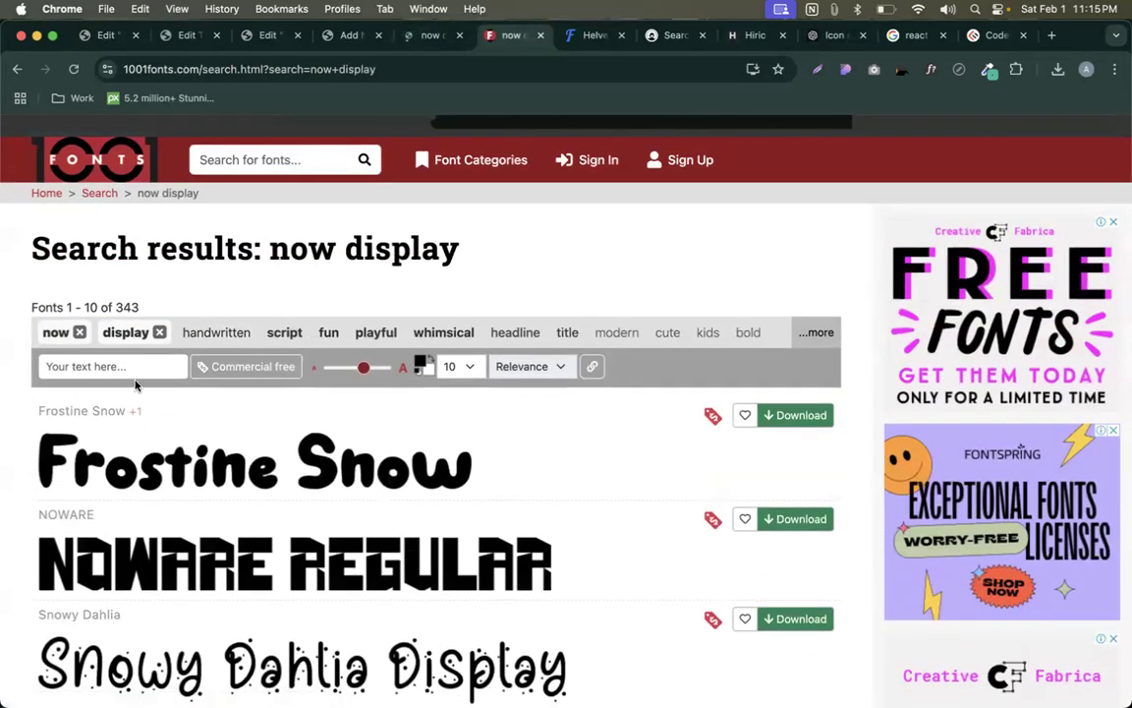
scroll(136, 386, down, 2)
scroll(78, 462, down, 2)
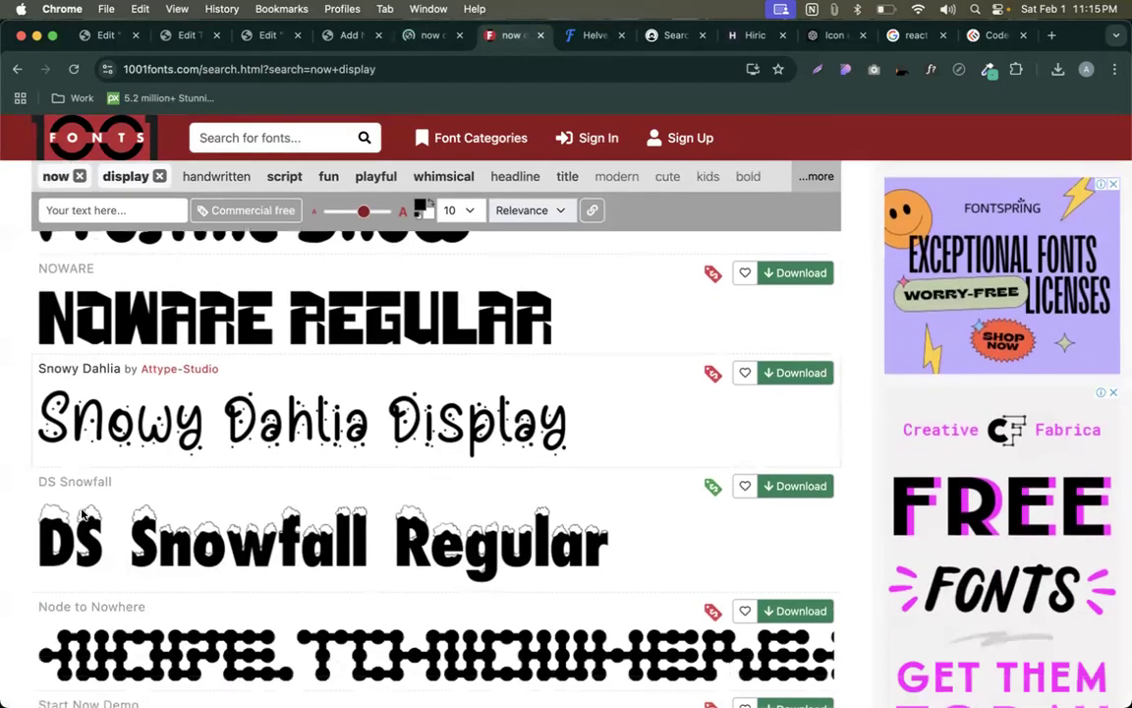
scroll(84, 516, down, 1)
scroll(84, 516, down, 2)
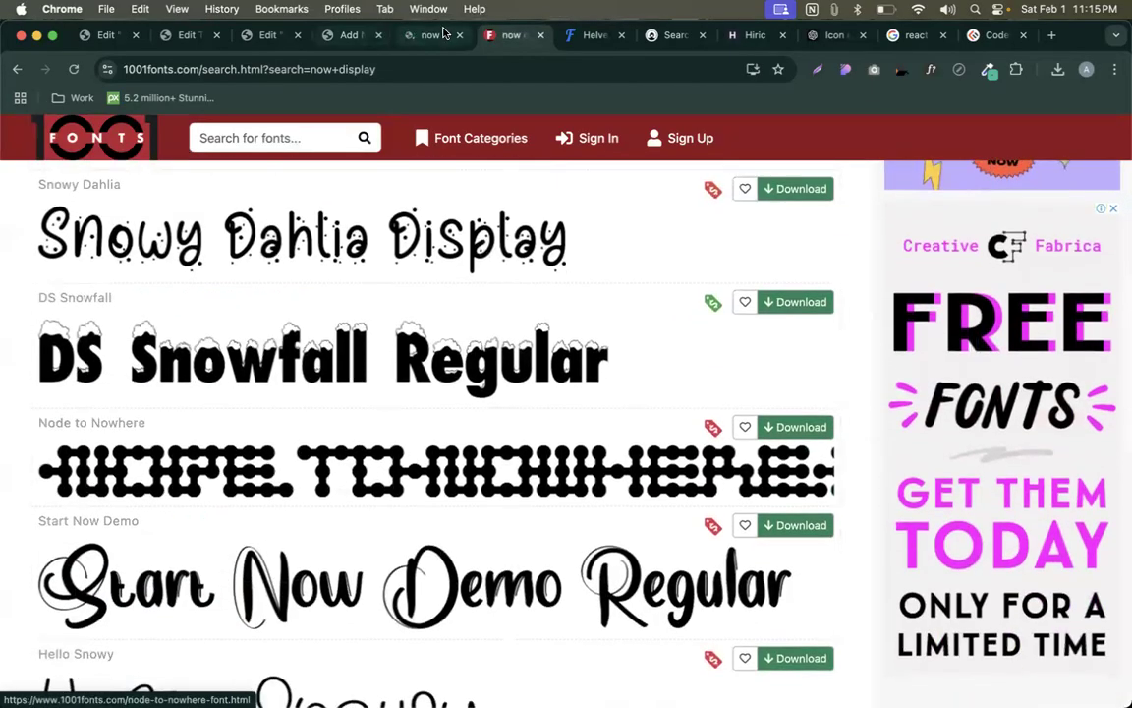
click(589, 36)
scroll(492, 255, up, 1)
- Start the Helvetica Now Display ZIP download and dismiss the full-page advertisement
drag(381, 194, 556, 183)
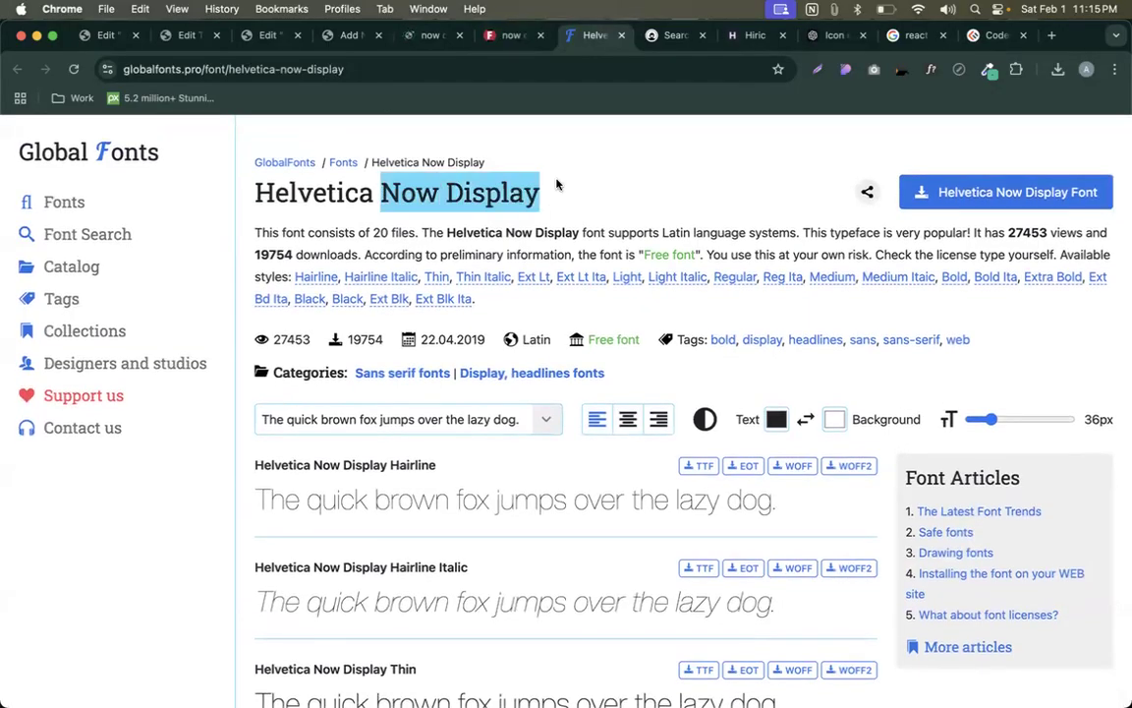
click(617, 194)
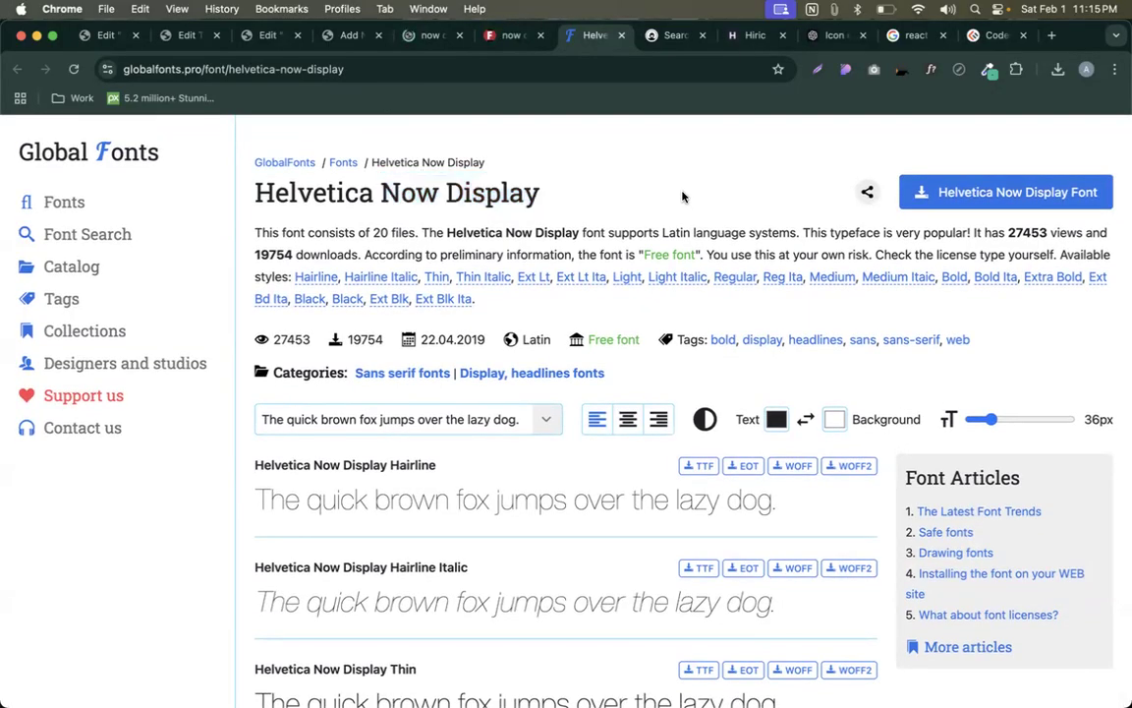
click(1038, 194)
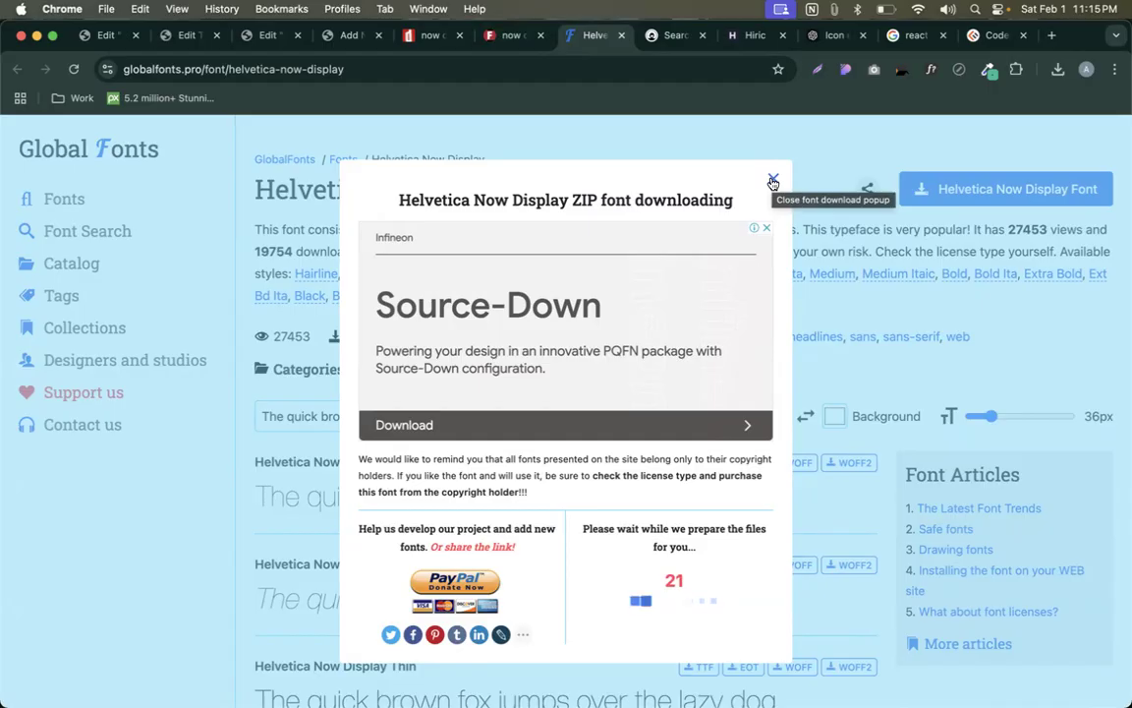
click(430, 35)
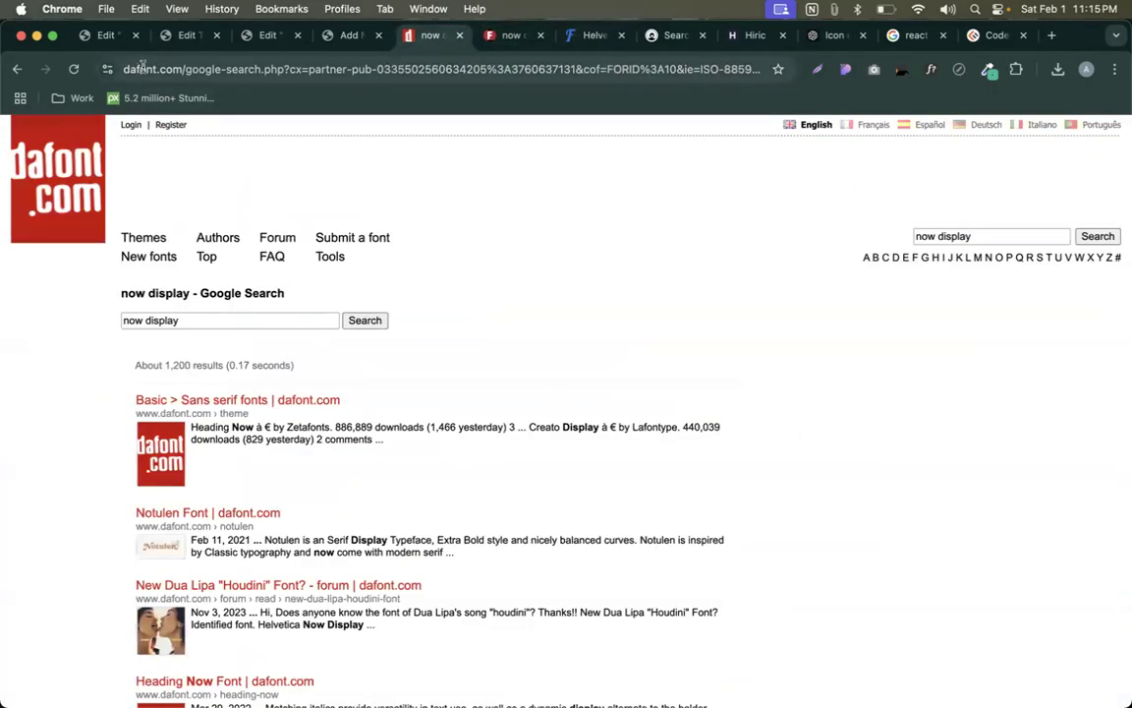
click(512, 36)
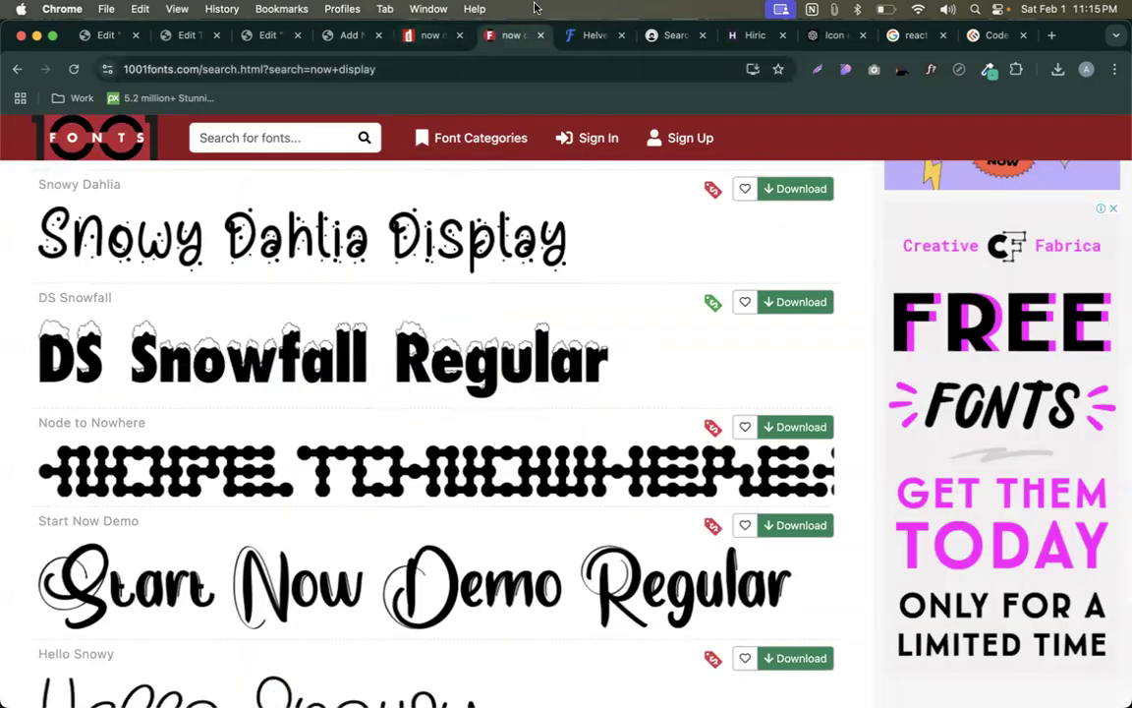
scroll(576, 293, up, 6)
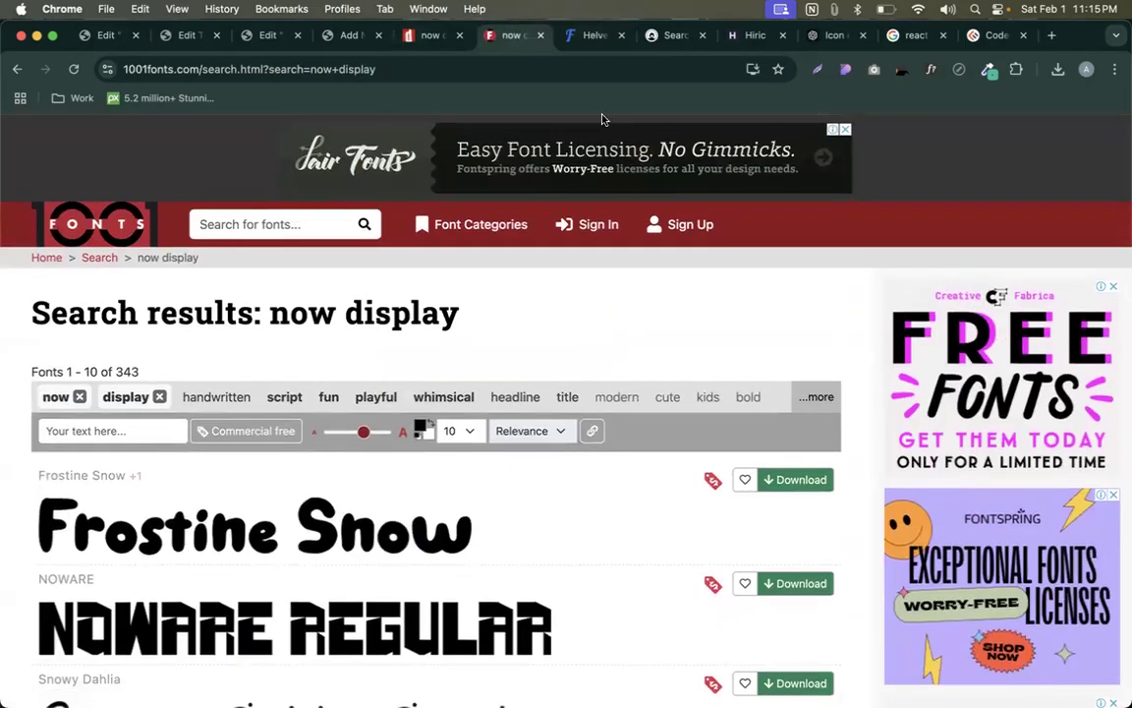
click(592, 35)
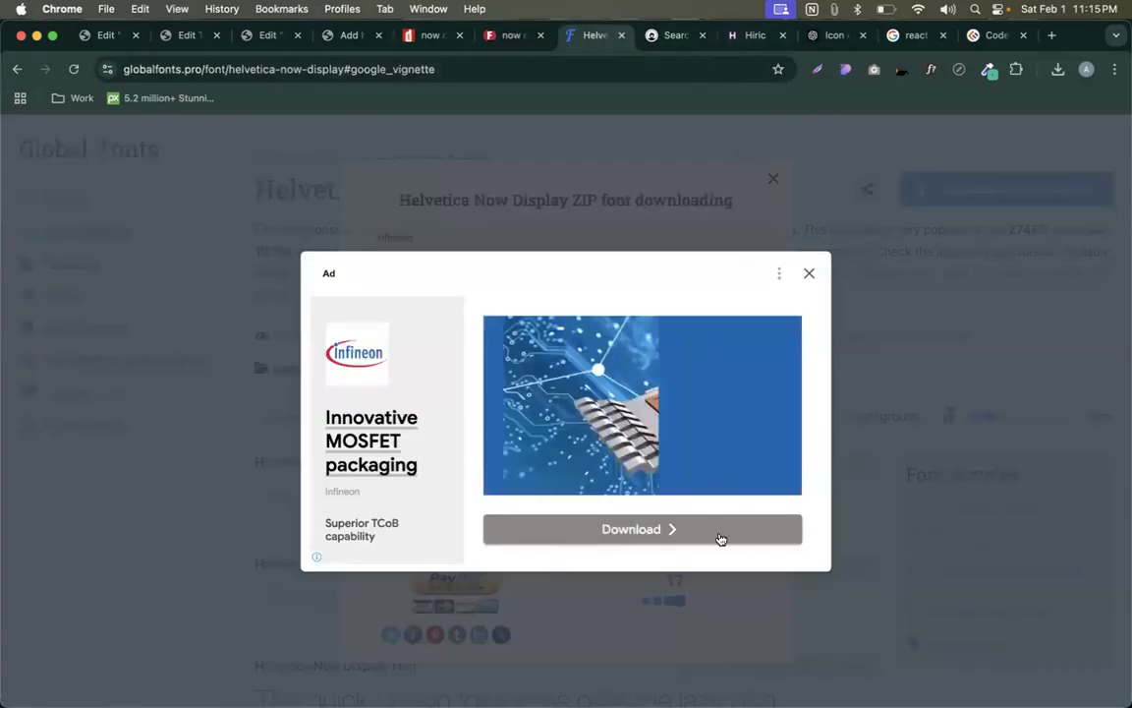
click(809, 274)
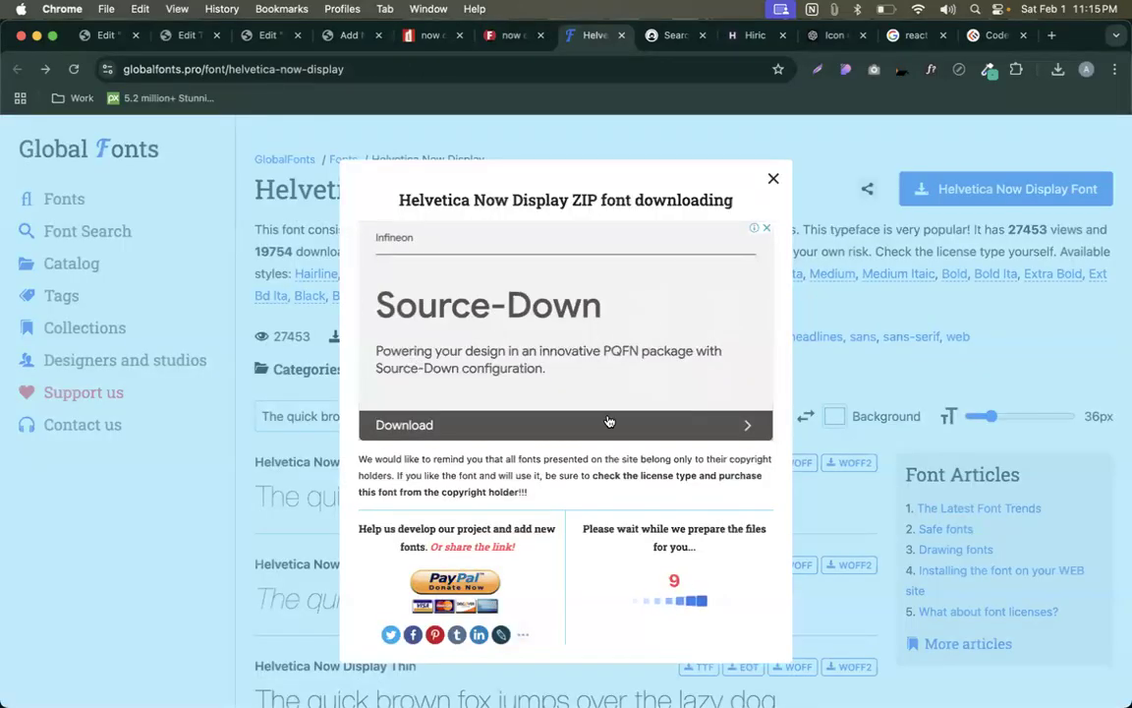
scroll(607, 359, down, 3)
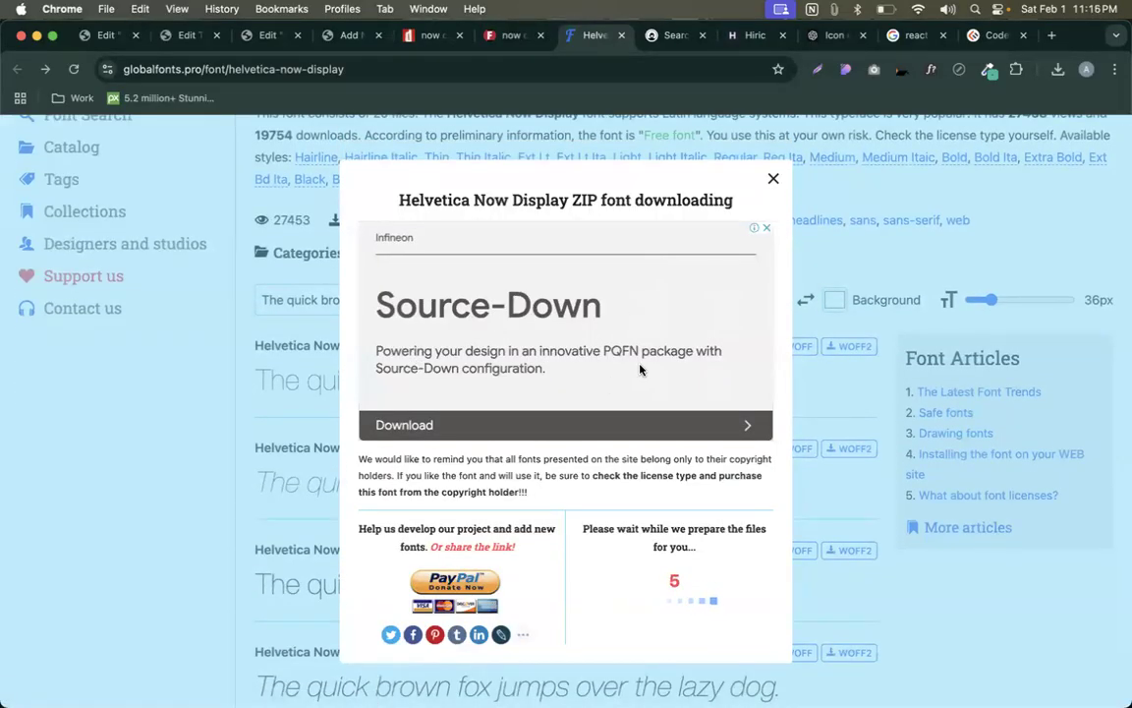
click(676, 34)
- Search for virustotal, open the VirusTotal site, and leave the FILE scanning tab selected
click(554, 69)
text(virul)
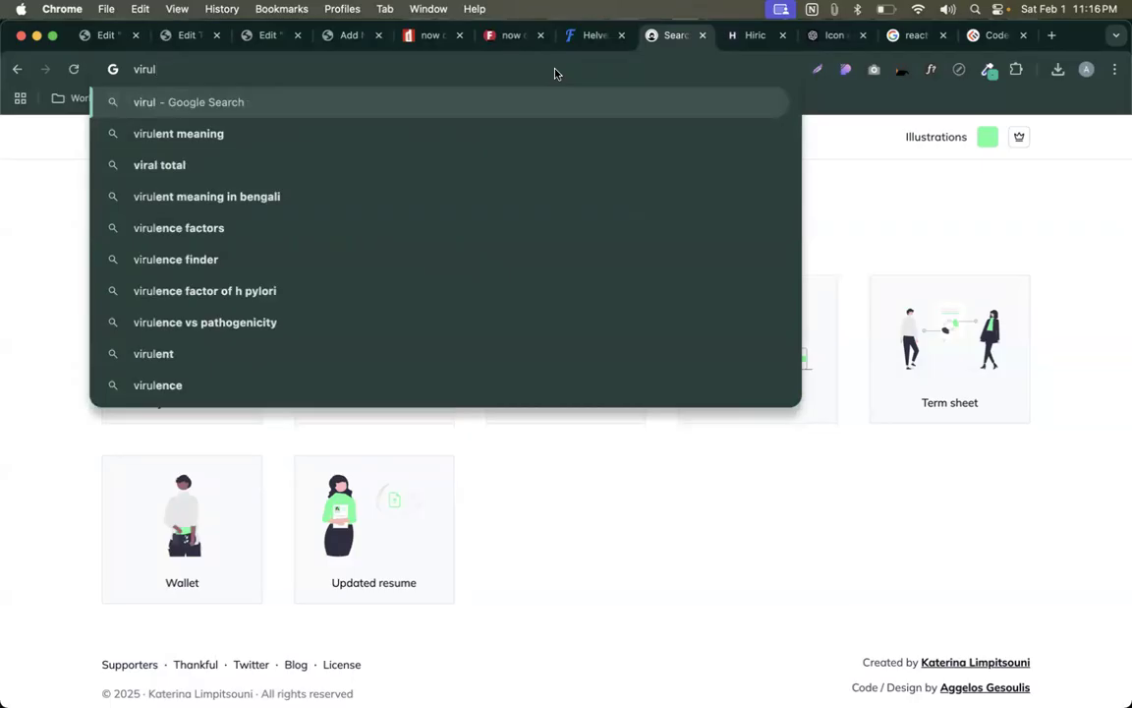
text(to)
key(Down)
key(Return)
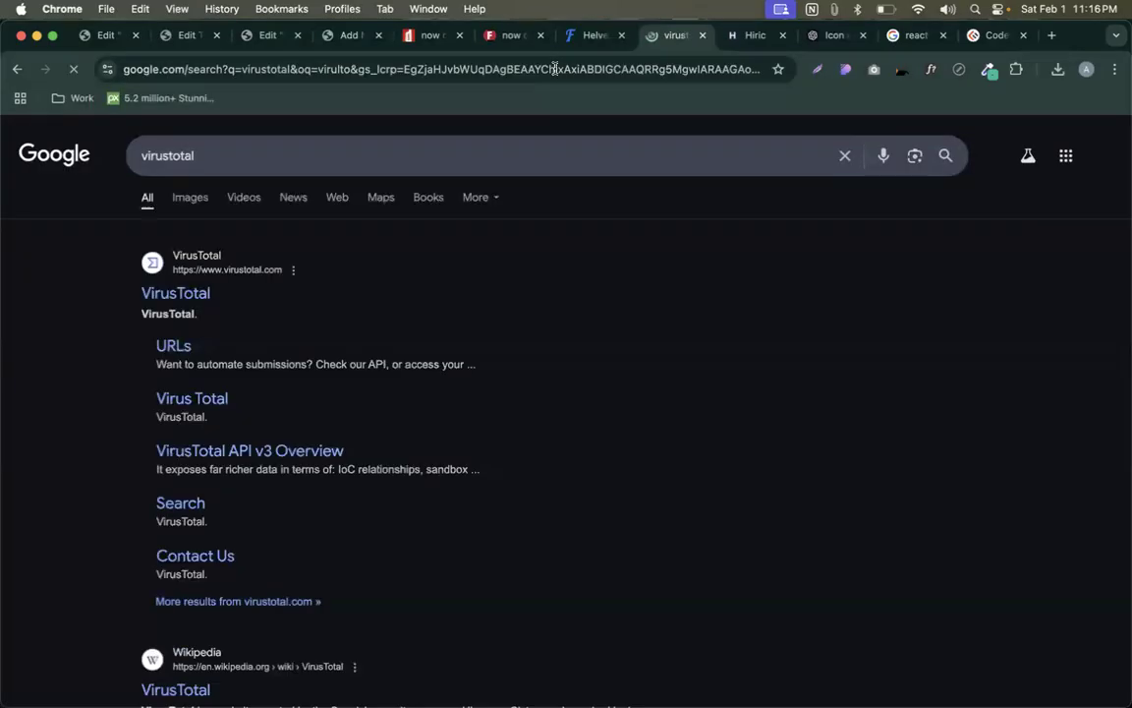
click(165, 297)
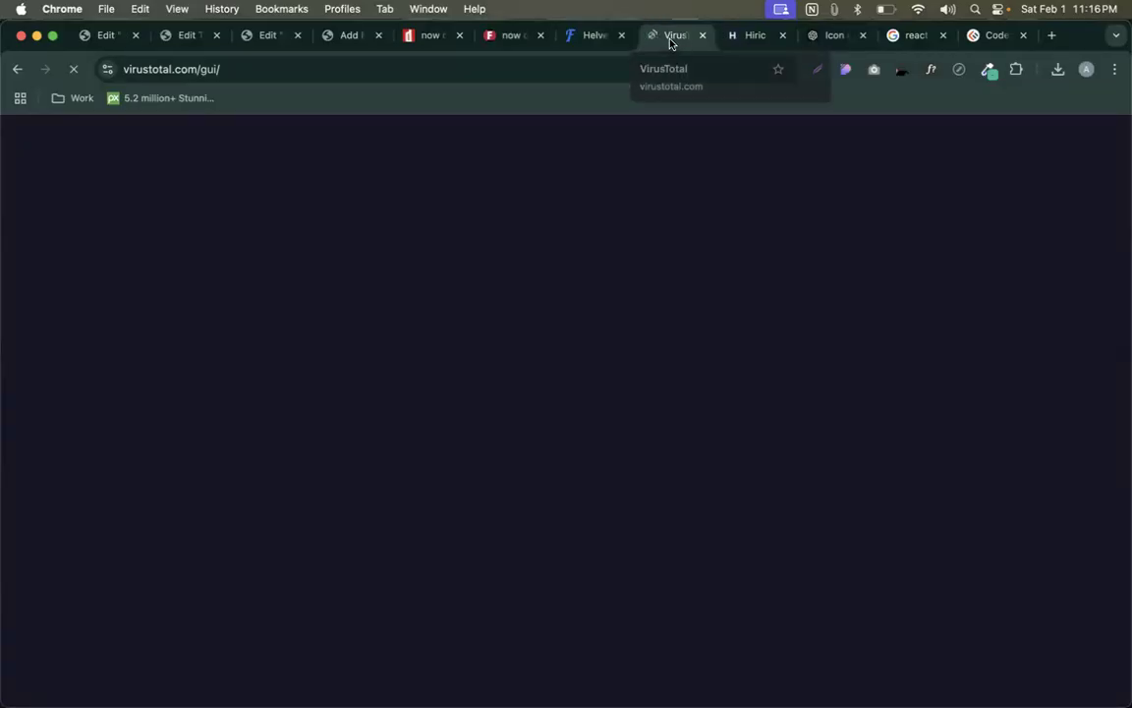
scroll(609, 432, down, 4)
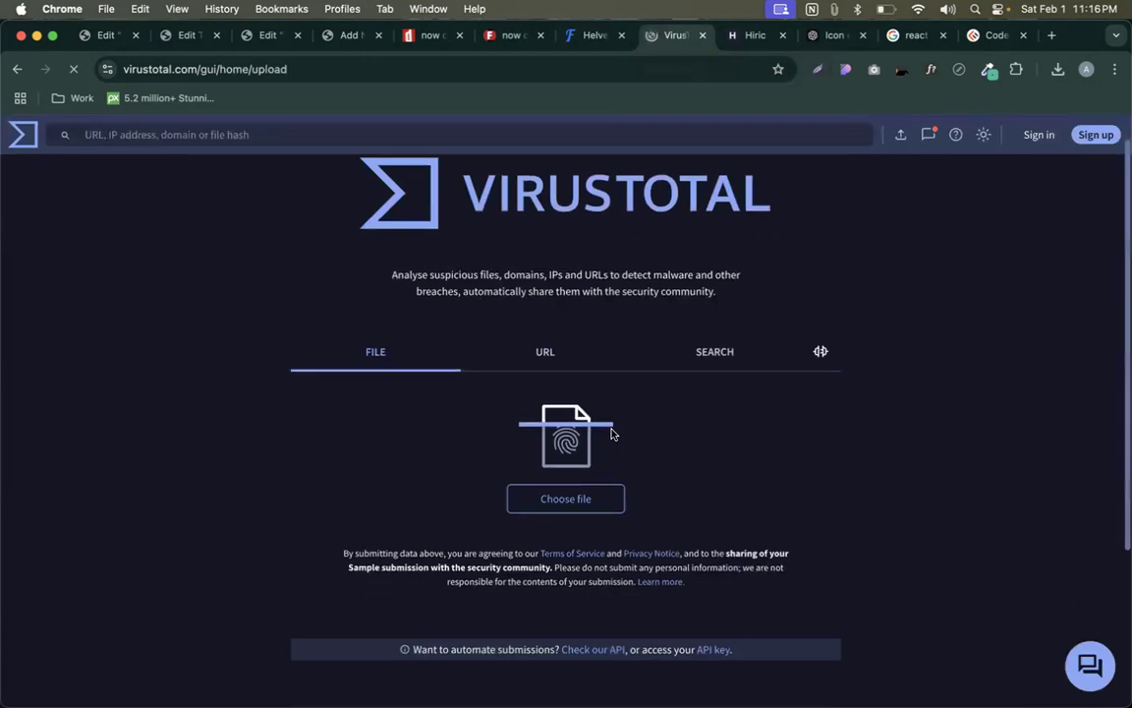
scroll(611, 433, up, 3)
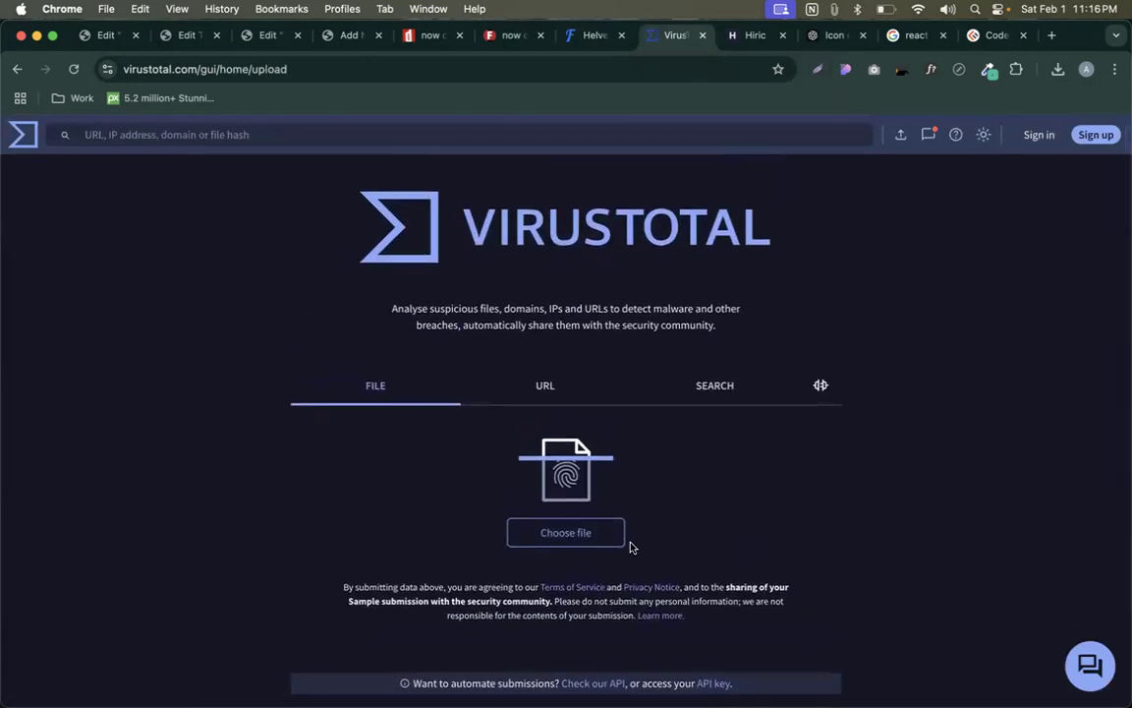
click(545, 389)
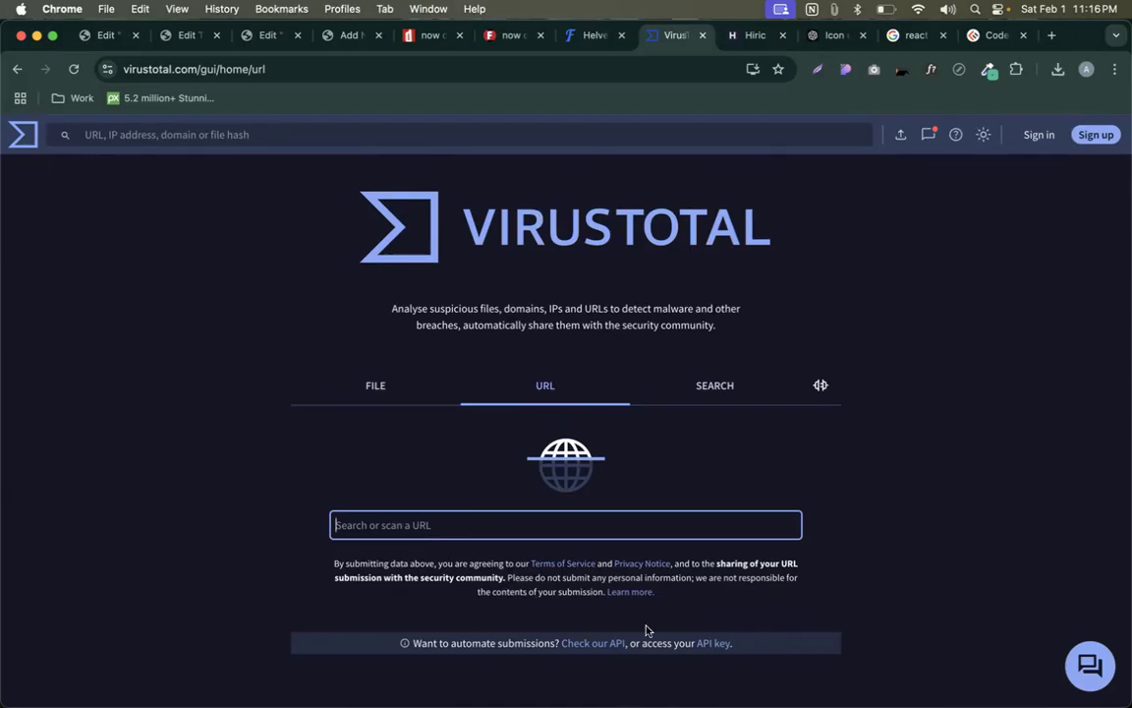
click(447, 390)
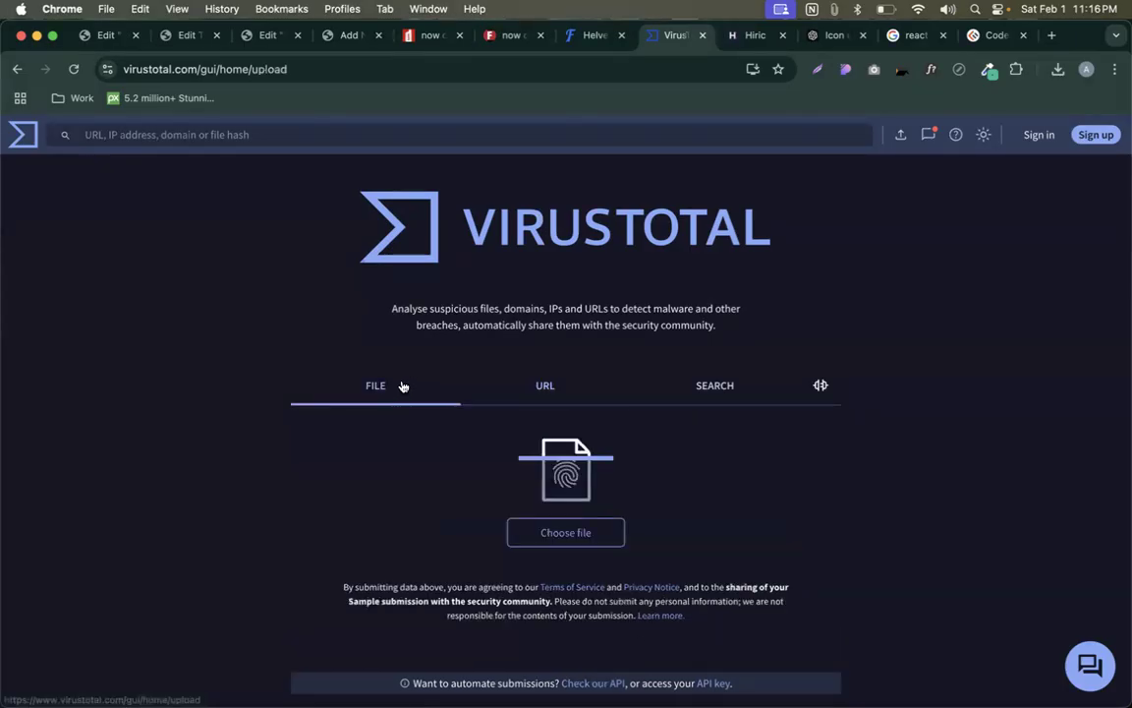
- Download helvetica-now-display.zip (4.7 MB) from GlobalFonts and confirm it appears in the downloads list
click(593, 37)
click(656, 601)
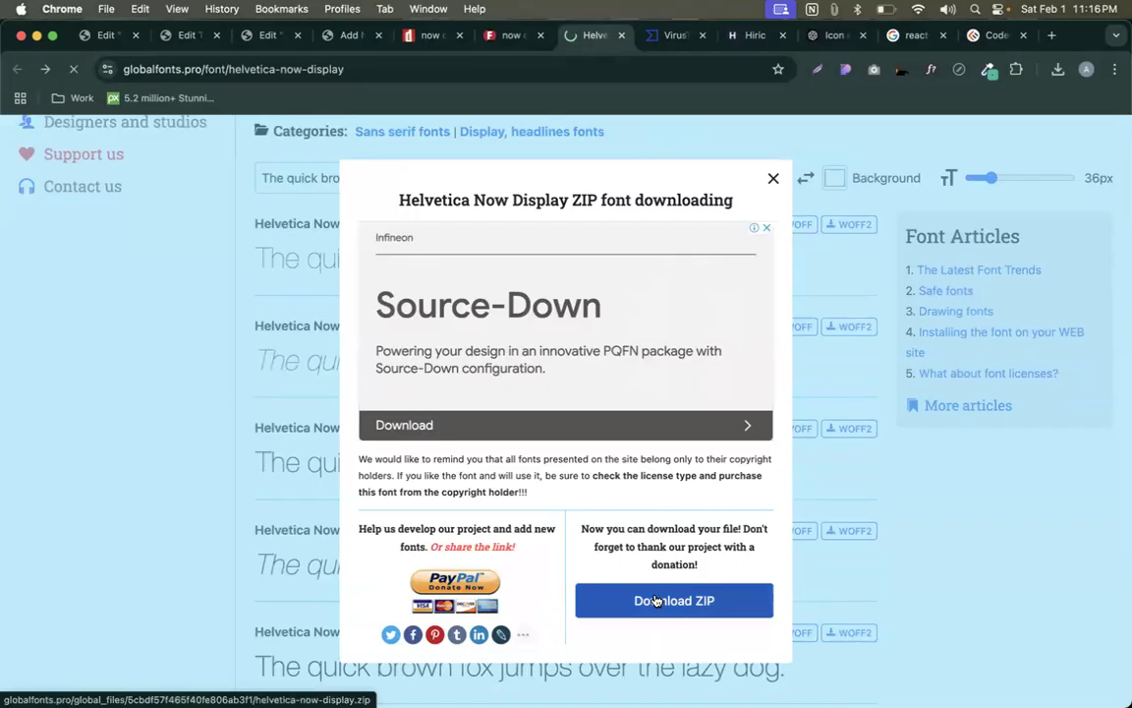
click(675, 35)
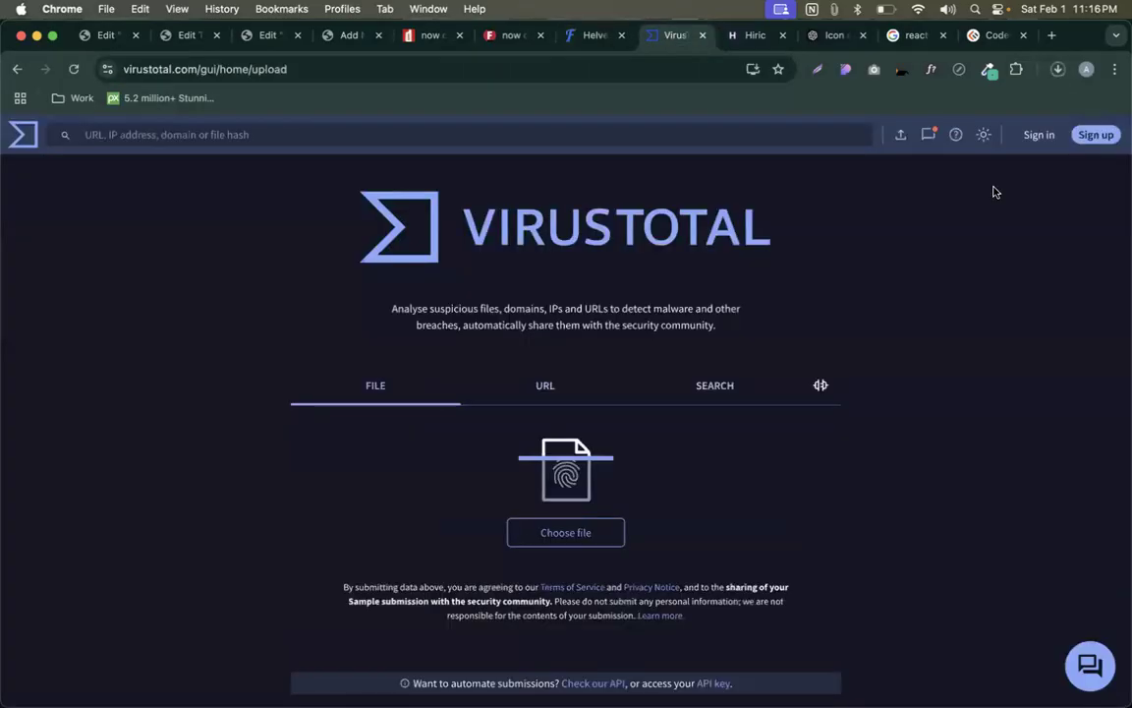
click(1056, 72)
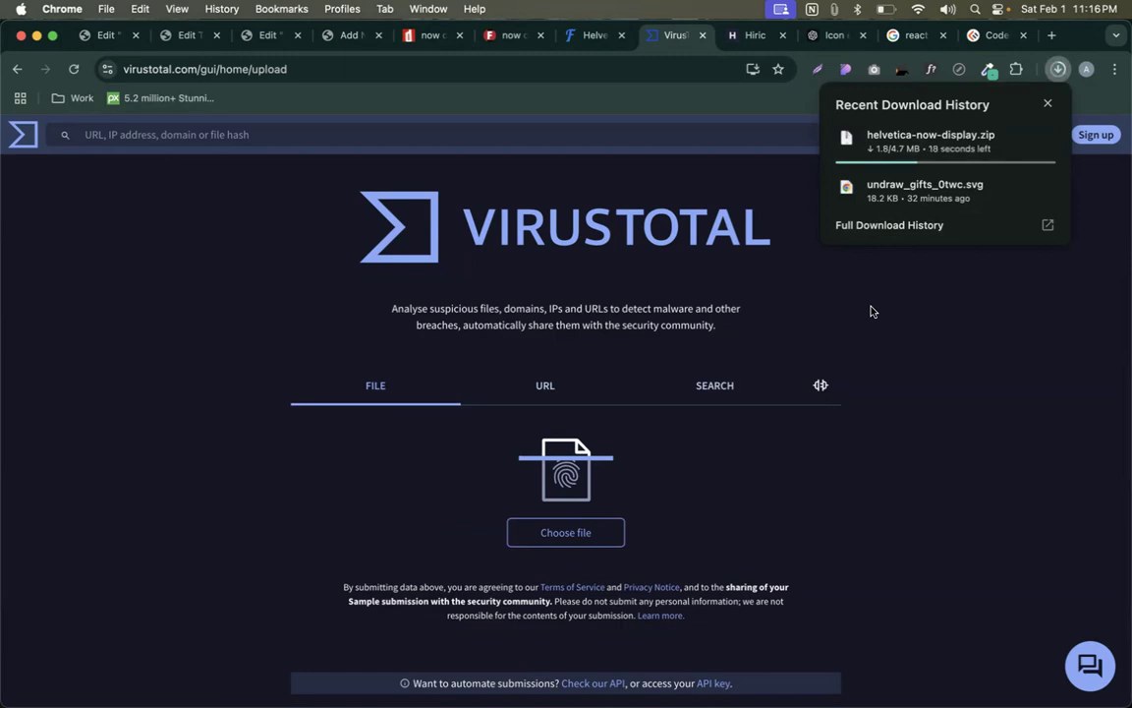
click(922, 340)
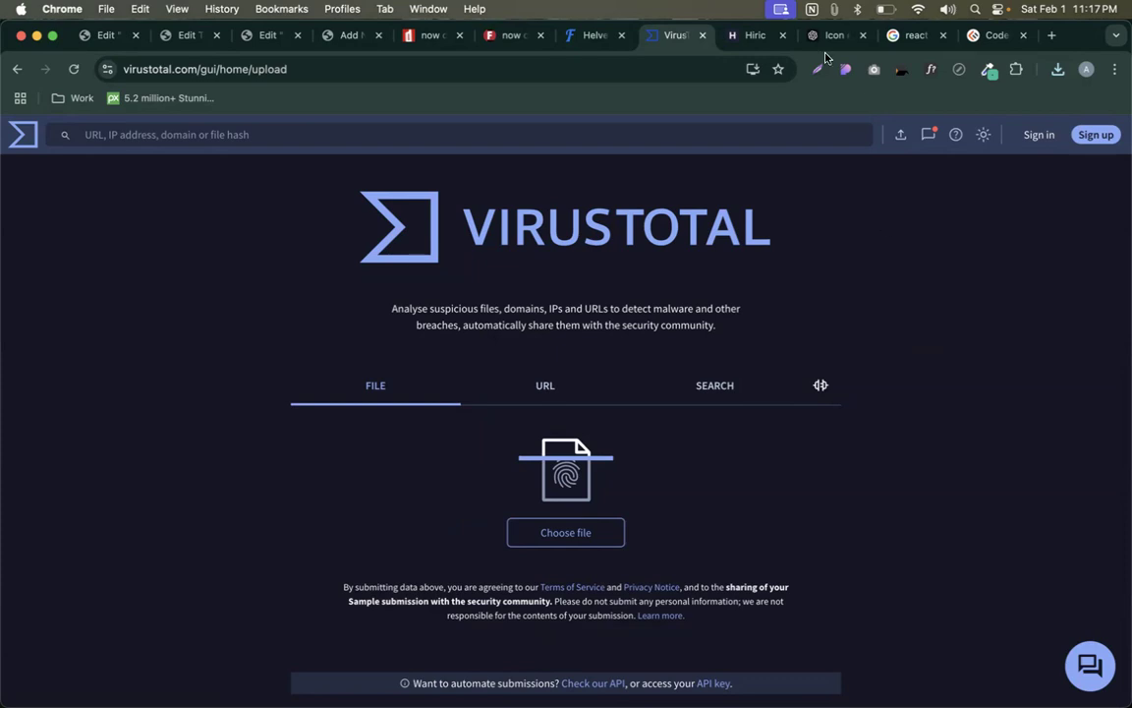
- Scan helvetica-now-display.zip on VirusTotal, confirm 0/64 vendors flag it, and return to Add New Font
click(1059, 77)
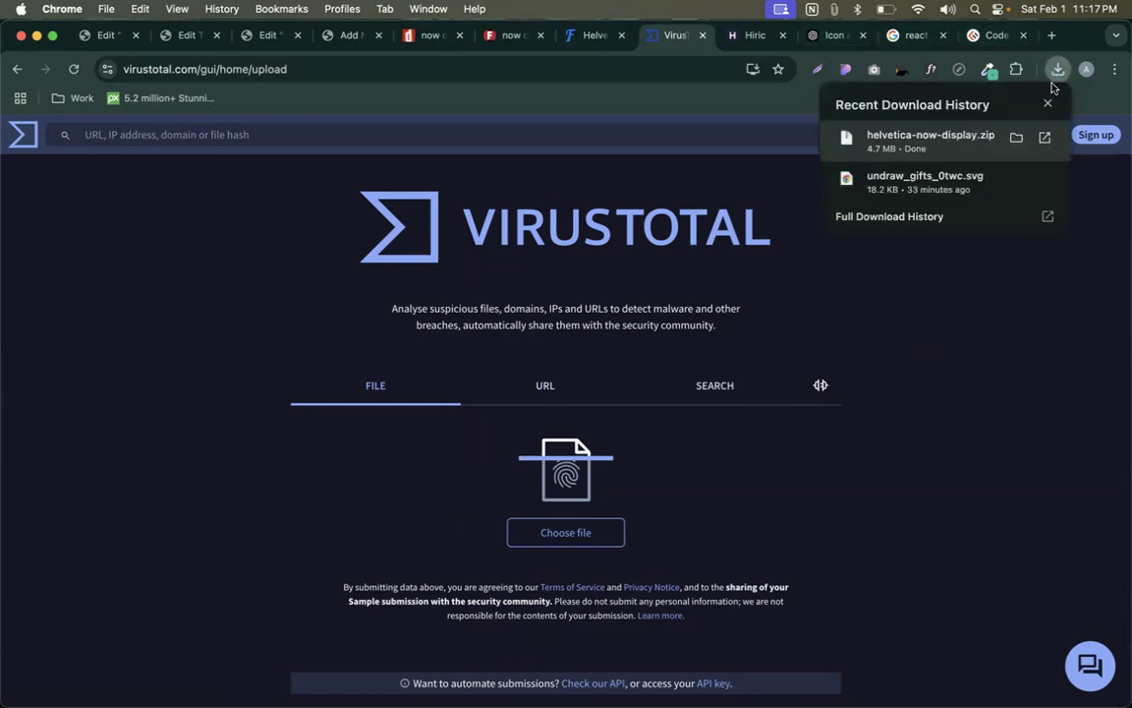
drag(865, 128, 522, 538)
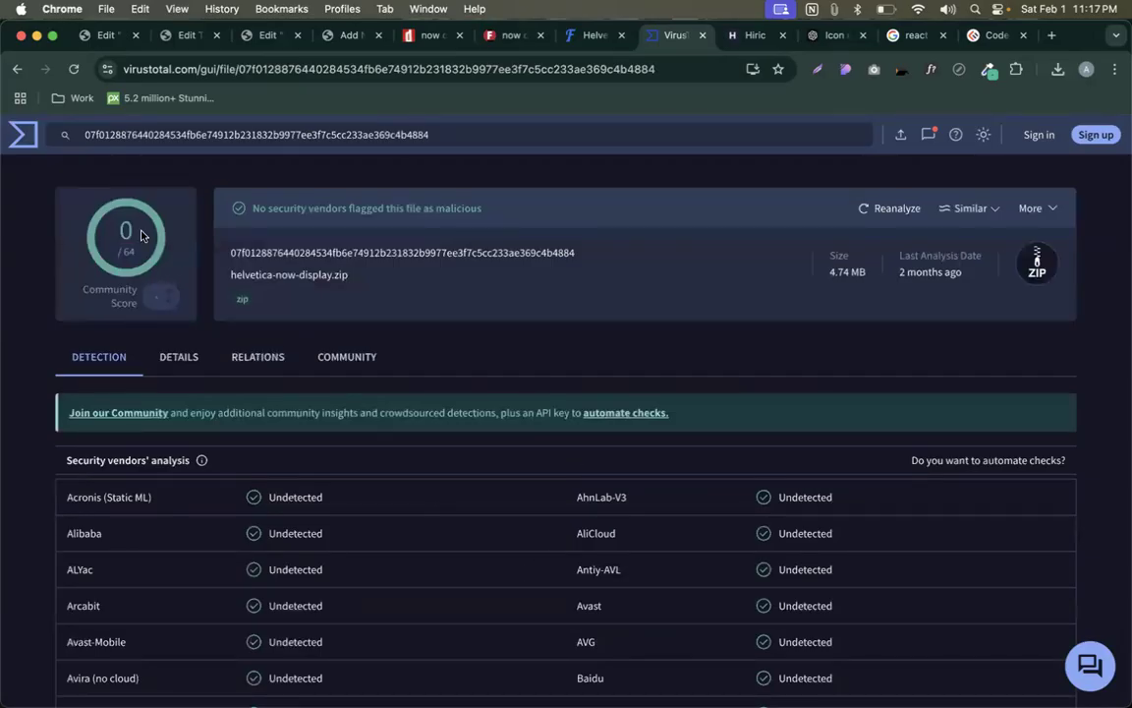
drag(232, 249, 488, 211)
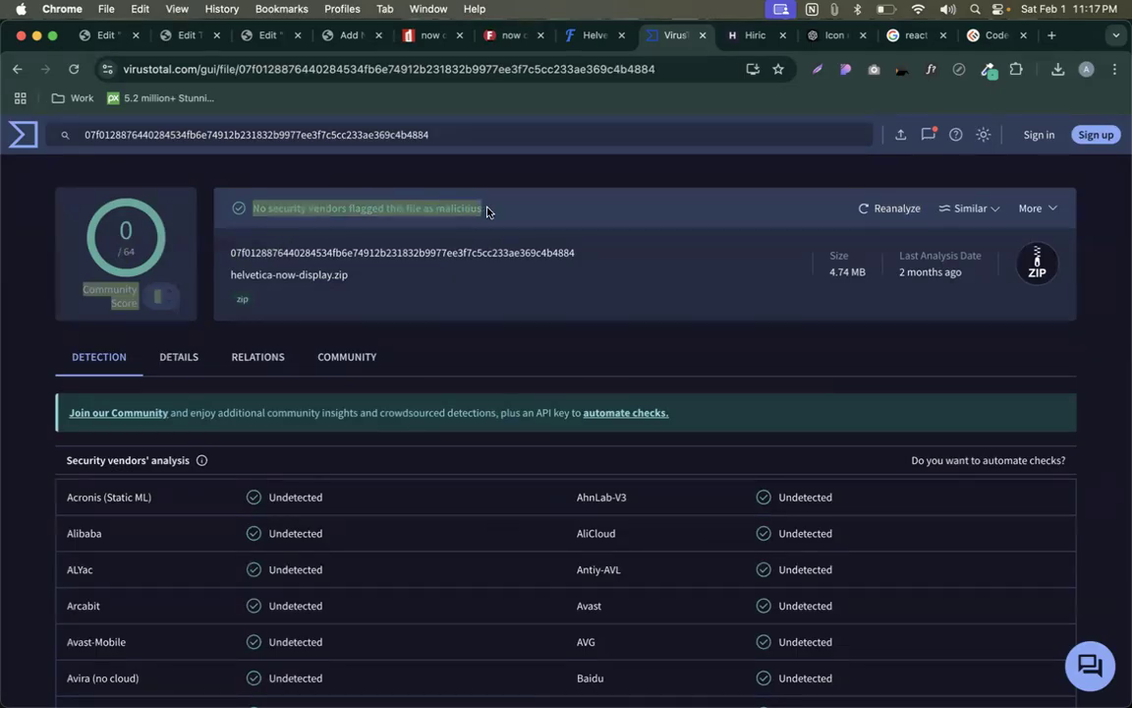
click(483, 208)
scroll(570, 488, down, 15)
scroll(568, 490, up, 15)
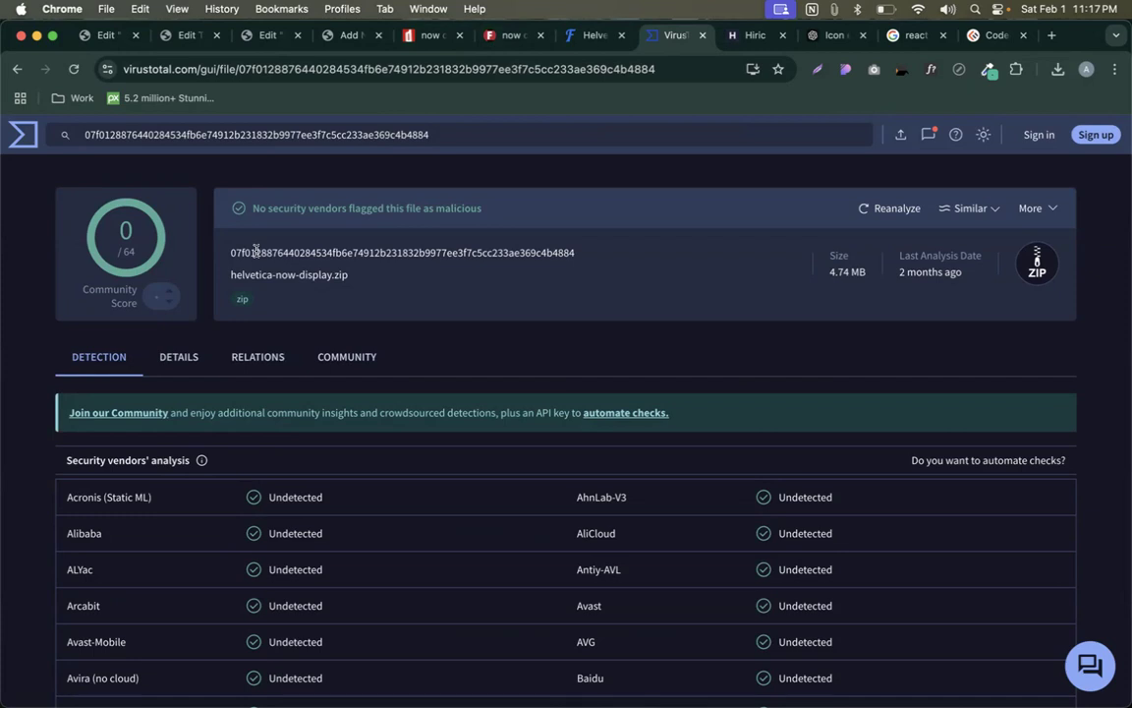
click(330, 35)
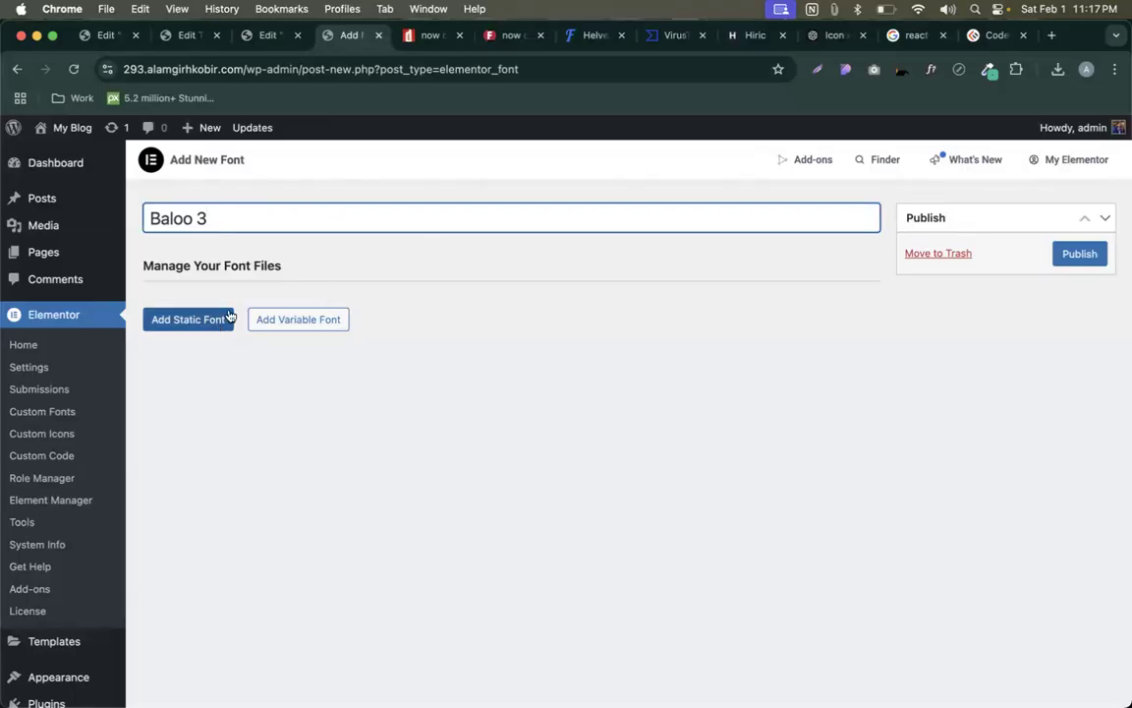
- Add a variable font file entry to the Baloo 3 custom font
click(305, 323)
scroll(446, 378, down, 1)
scroll(446, 377, down, 2)
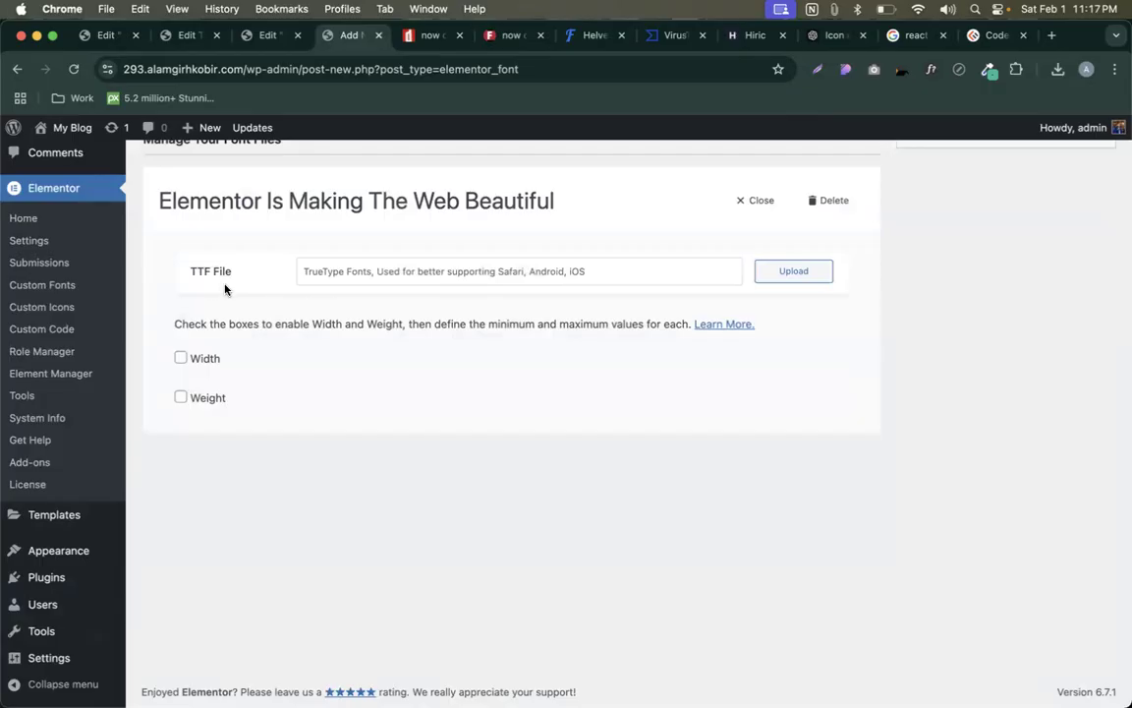
- Reveal the downloaded helvetica zip in Finder and move Finder to Desktop 6
click(1058, 70)
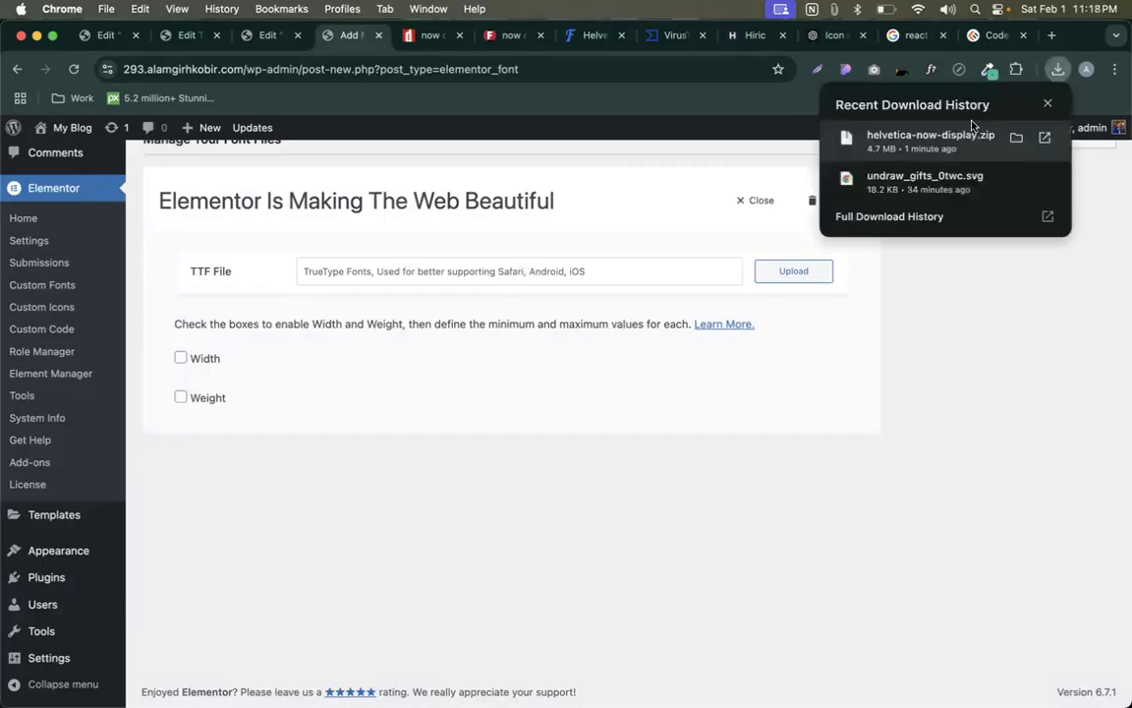
click(1016, 137)
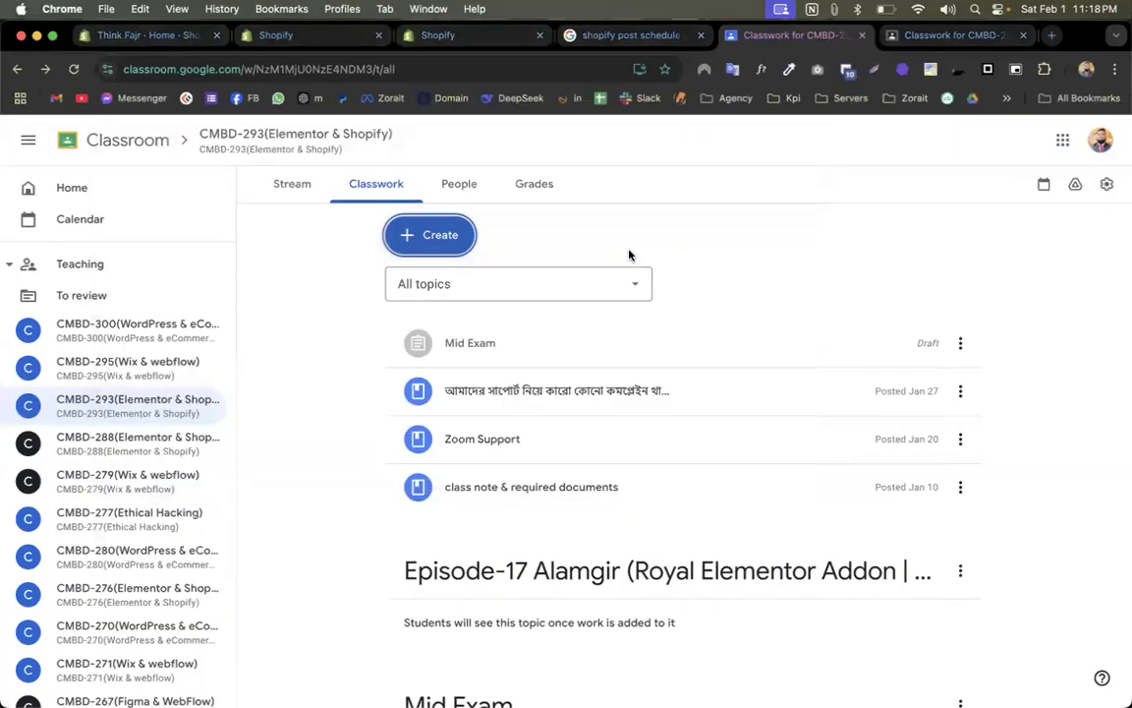
key(ctrl+Up)
drag(430, 177, 803, 56)
- On Desktop 6, unzip helvetica-now-display.zip and open the extracted folder
click(803, 56)
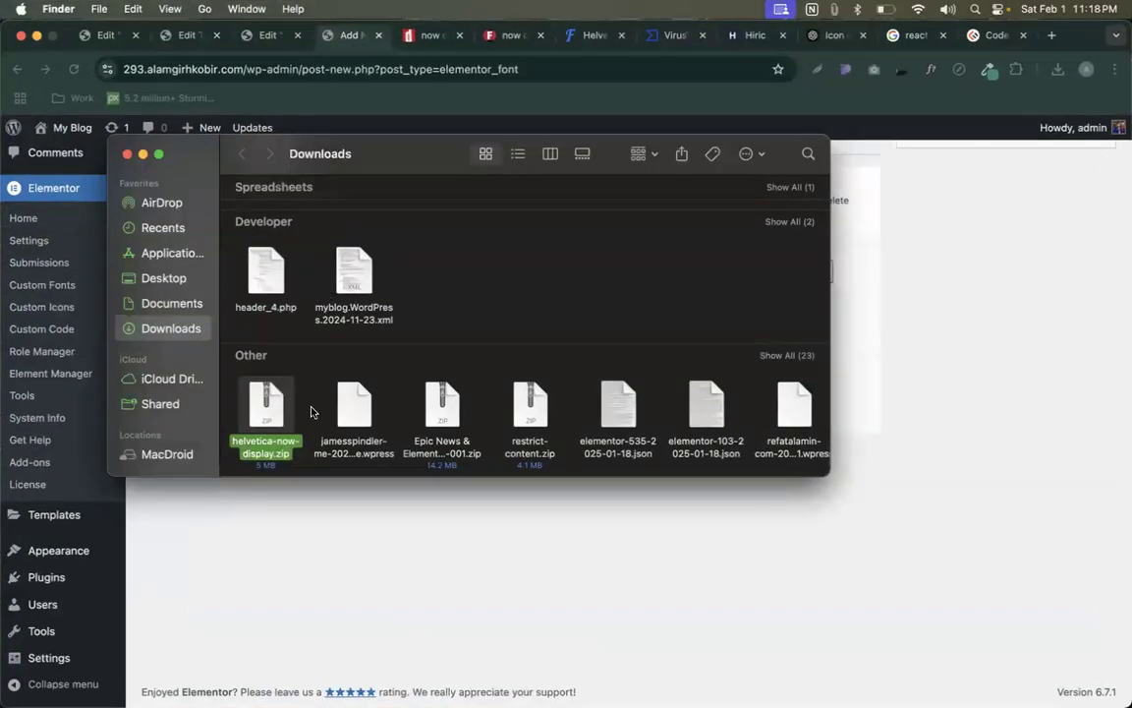
double_click(254, 420)
scroll(285, 417, down, 10)
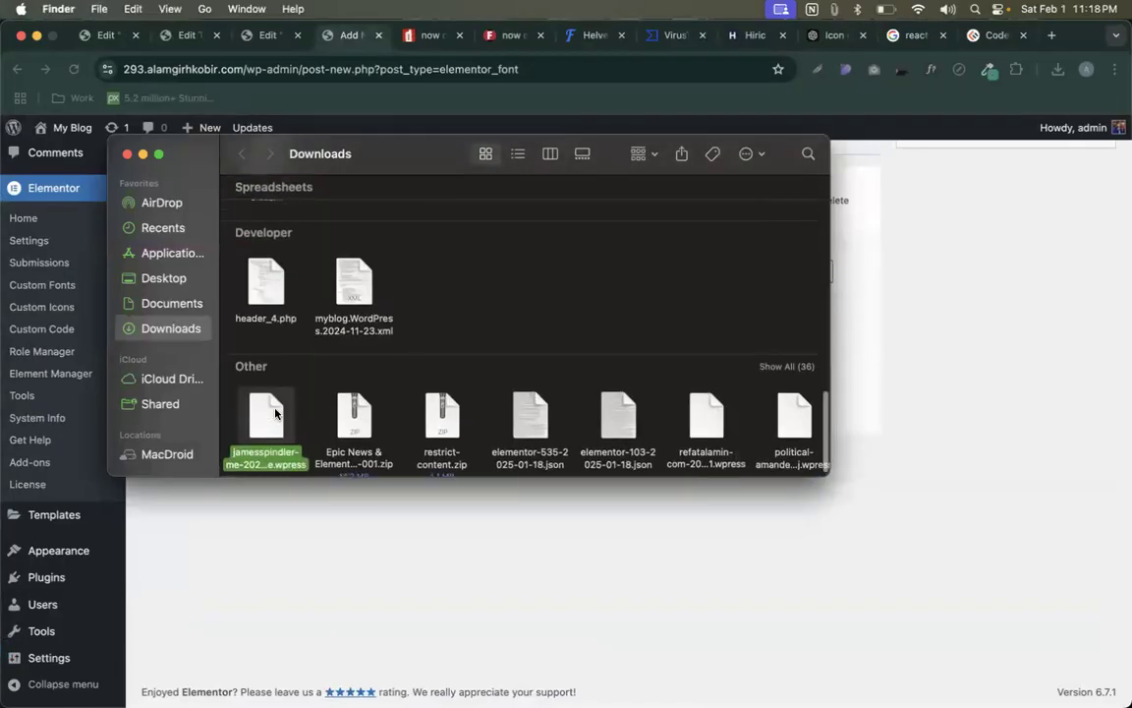
scroll(275, 412, up, 10)
double_click(255, 236)
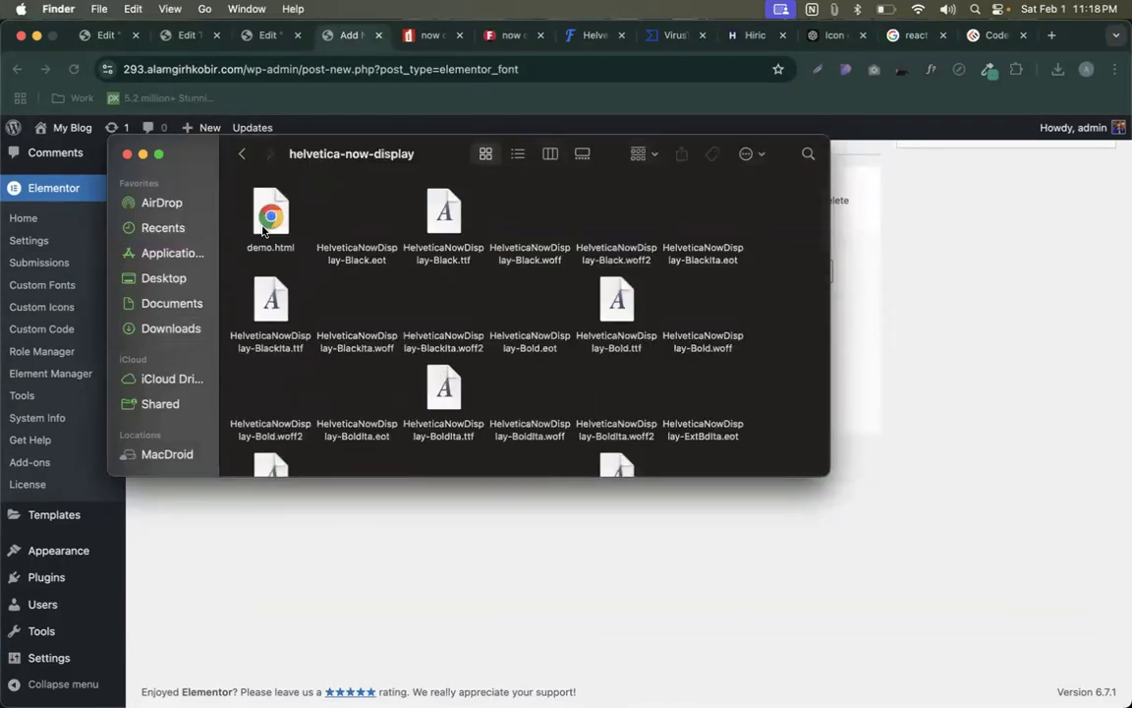
click(432, 239)
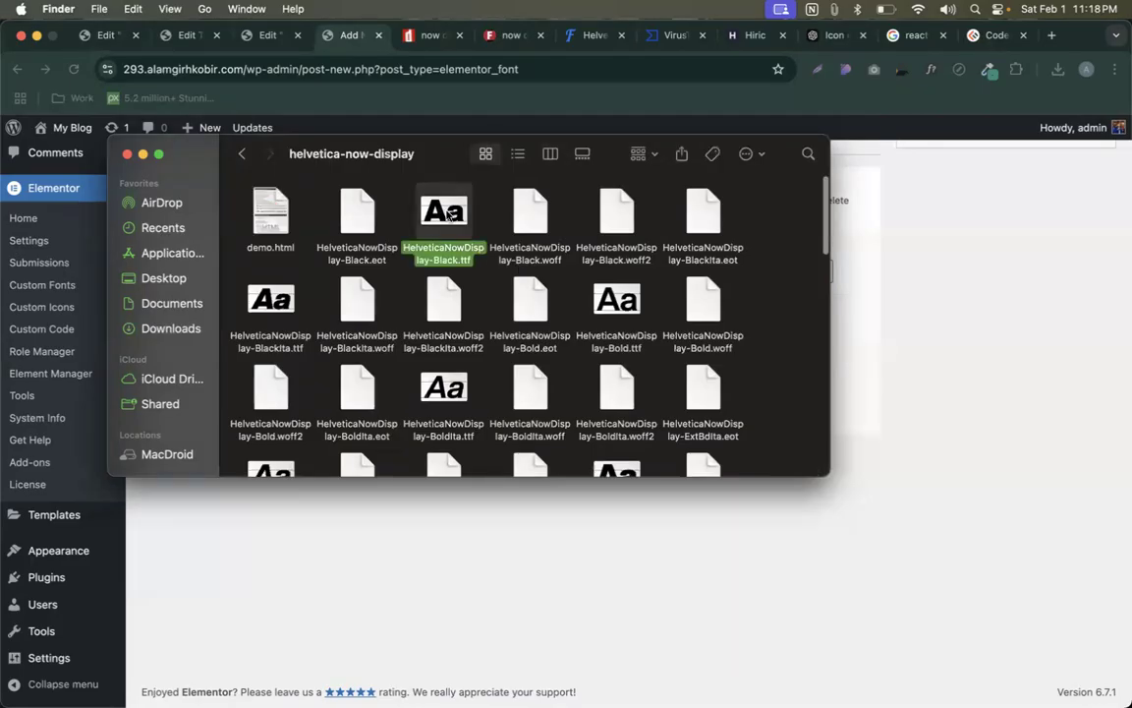
- Drag HelveticaNowDisplay-Regular.ttf from Finder onto the form's TTF File field
drag(469, 158, 656, 155)
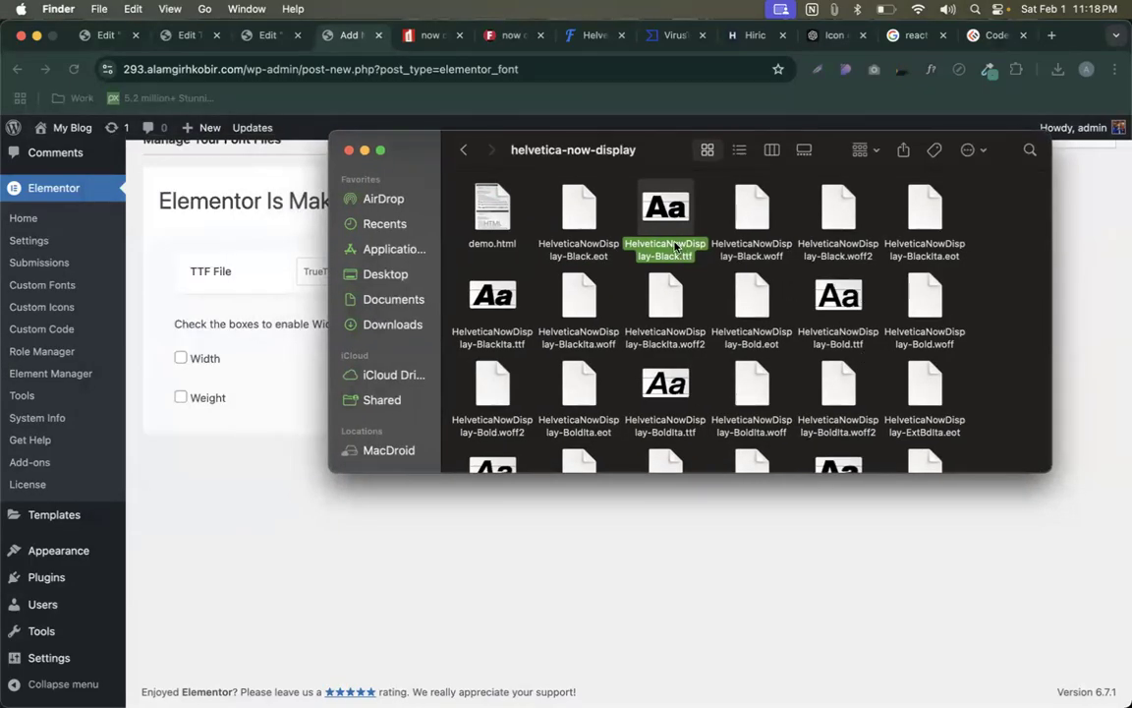
scroll(676, 247, down, 2)
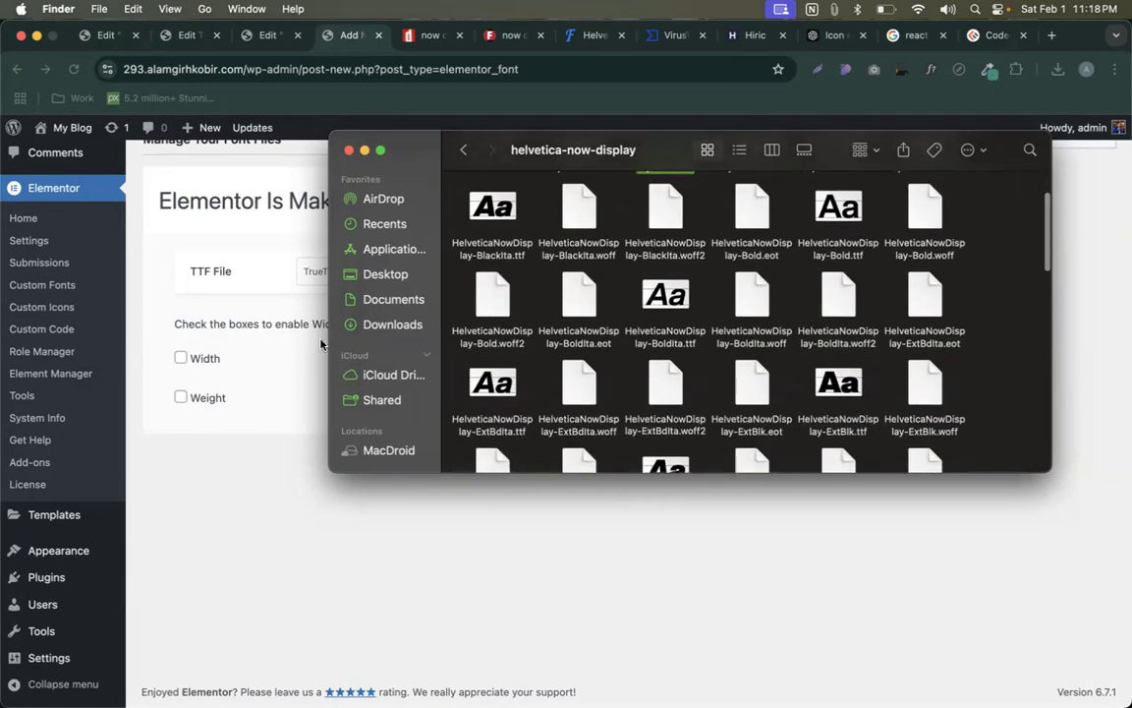
scroll(851, 268, up, 1)
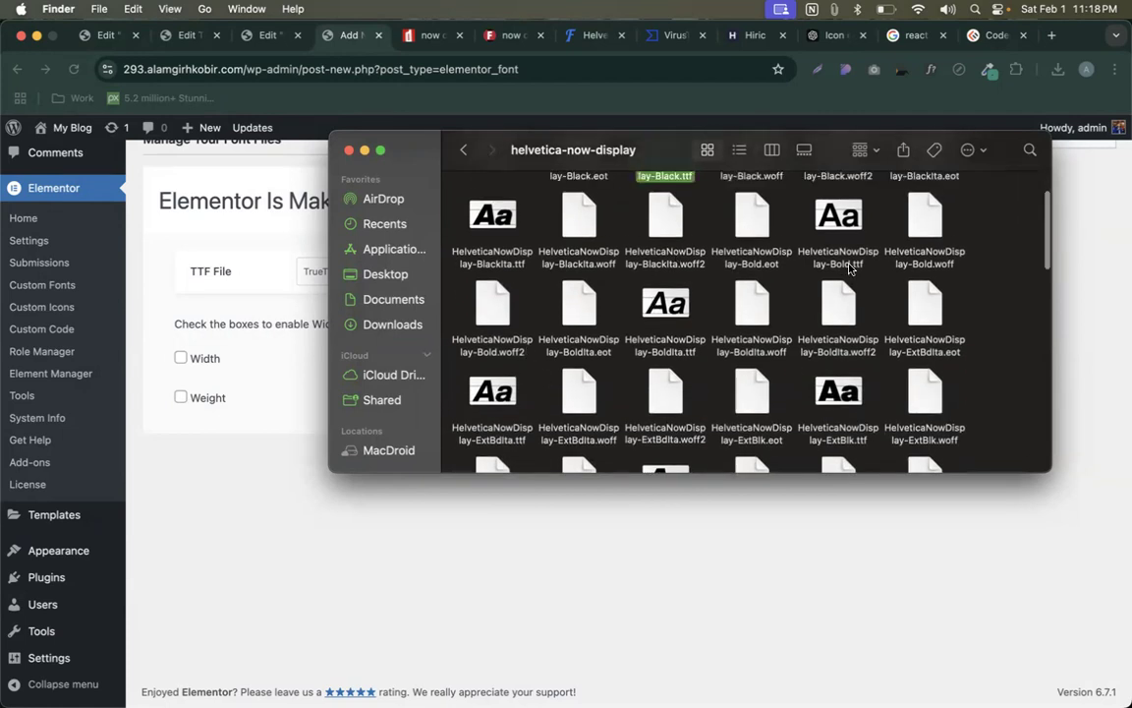
scroll(851, 268, down, 10)
scroll(851, 268, down, 1)
scroll(851, 269, down, 8)
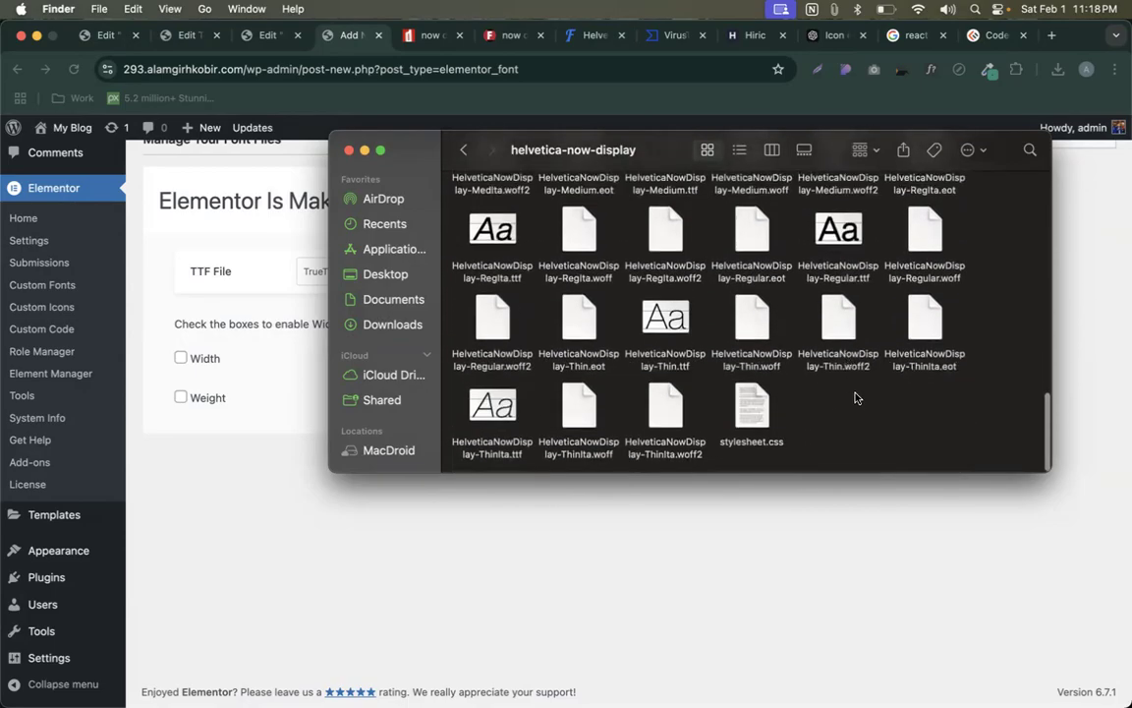
click(855, 268)
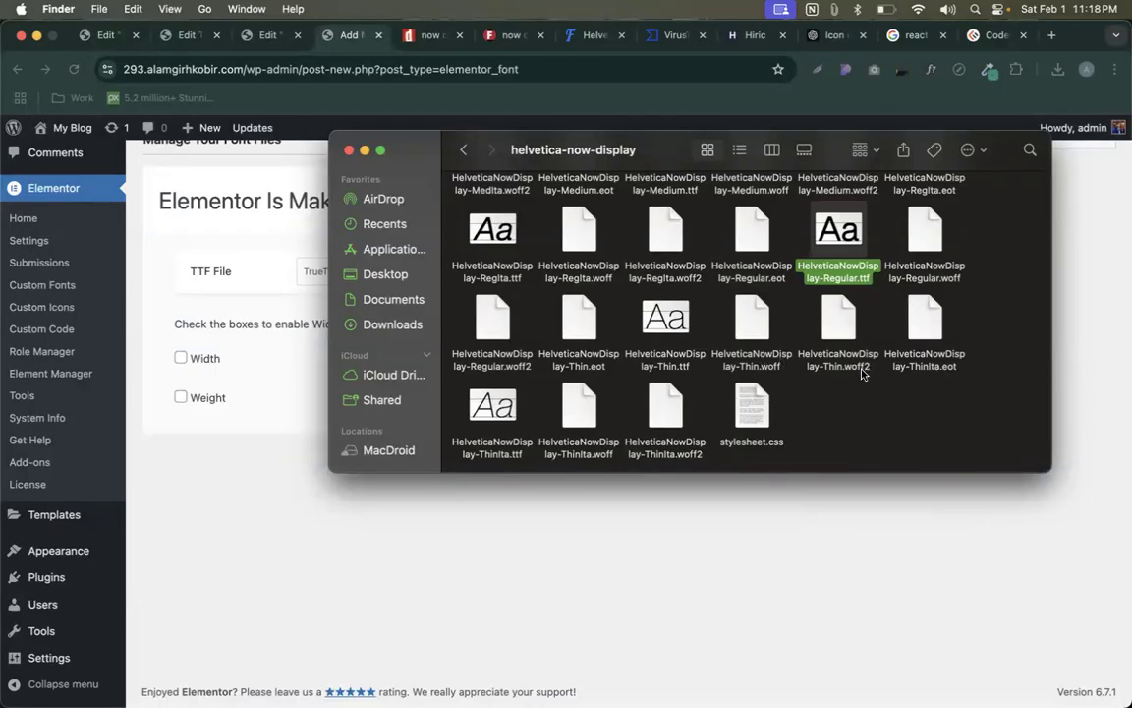
scroll(836, 381, up, 2)
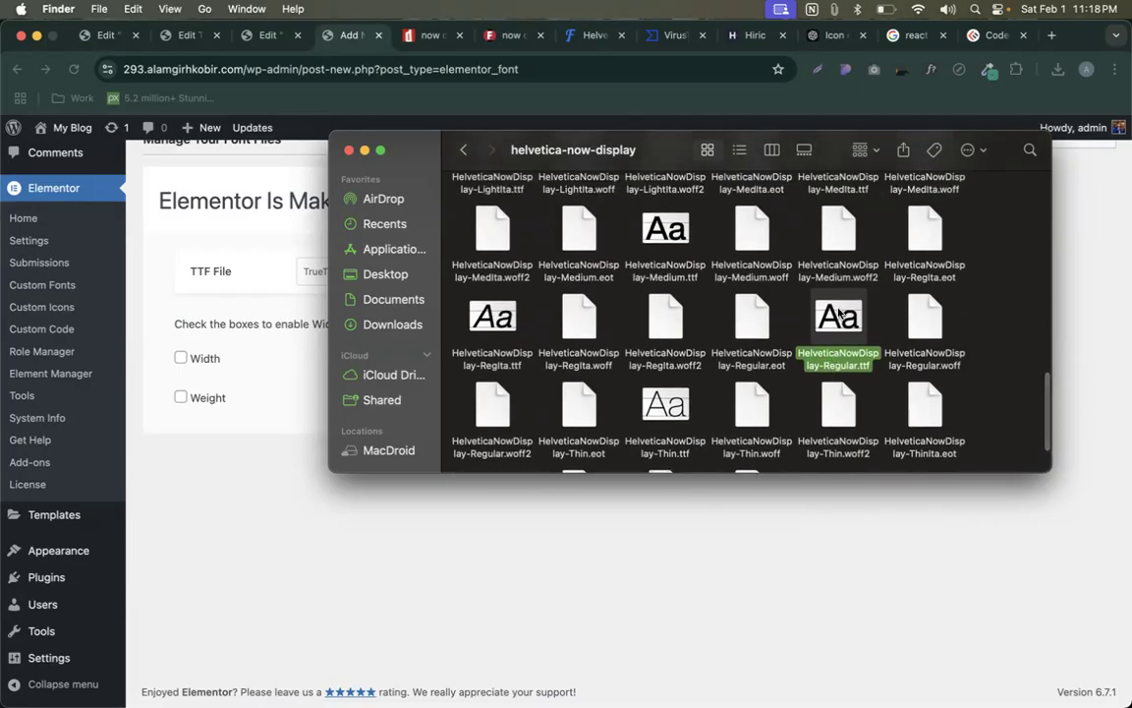
drag(666, 158, 594, 410)
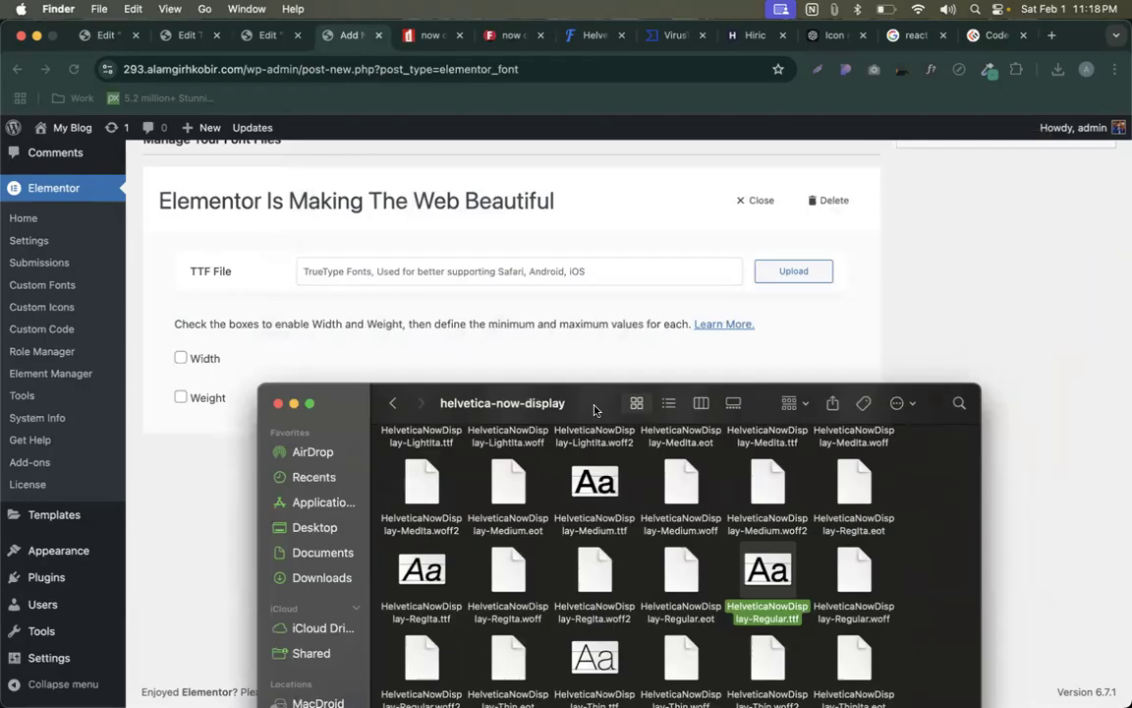
drag(767, 573, 732, 269)
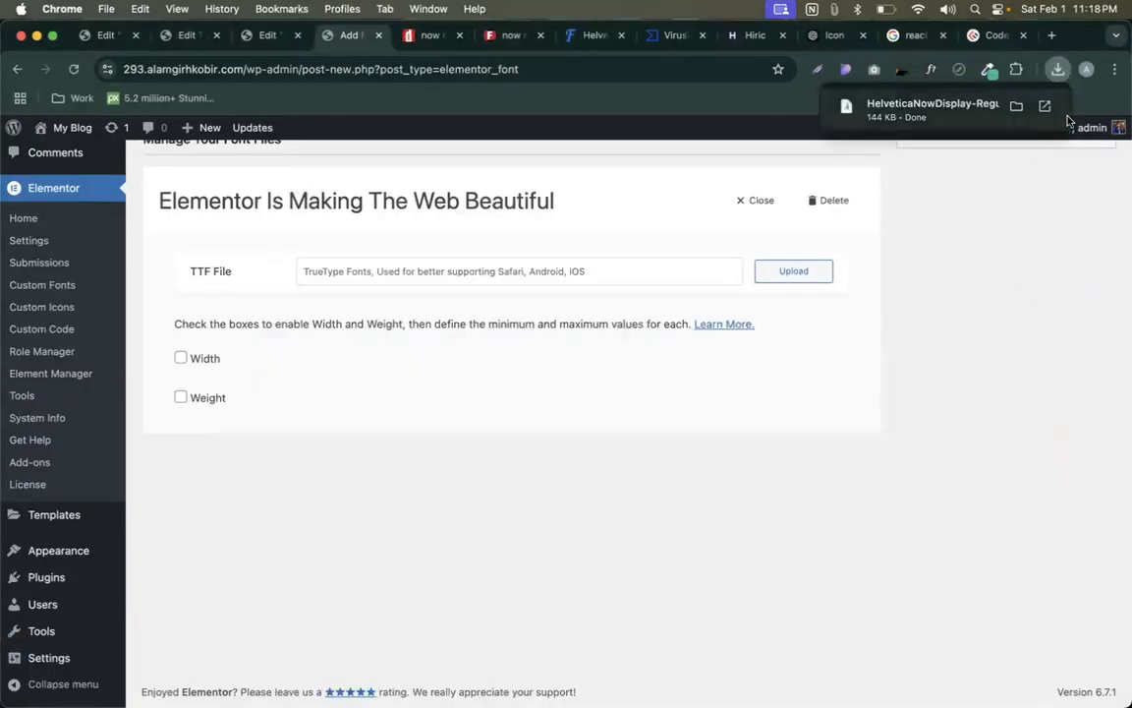
- Upload HelveticaNowDisplay-Regular.ttf in the media dialog and select it as the font file
click(792, 271)
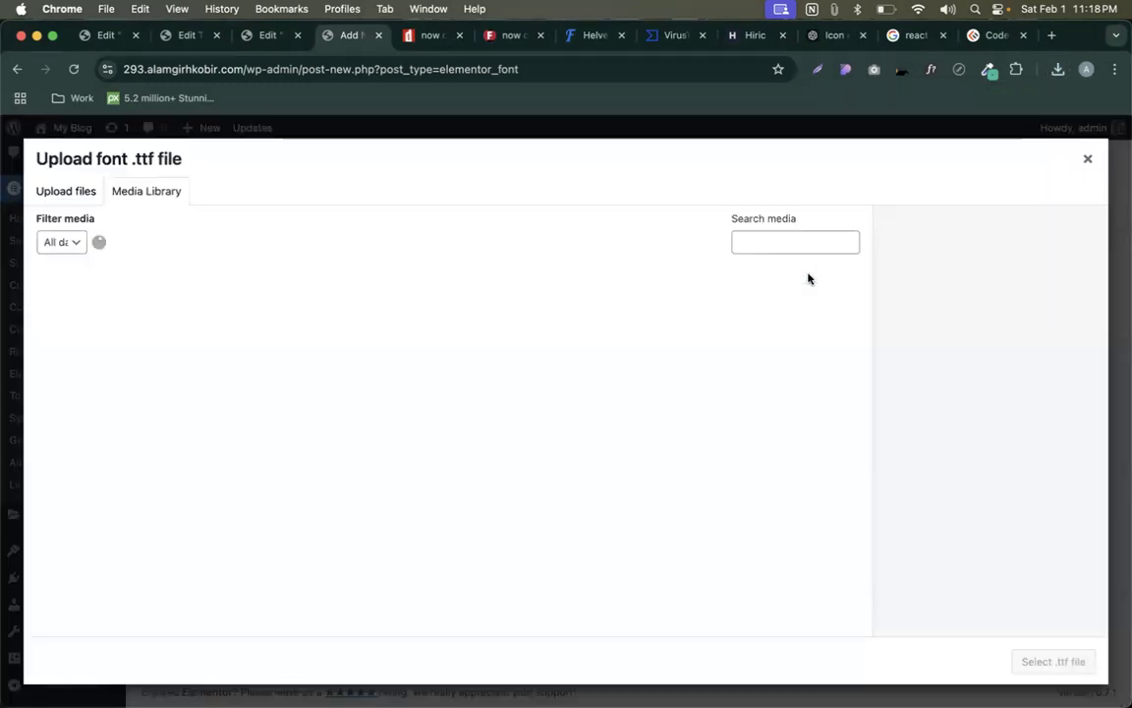
click(1057, 69)
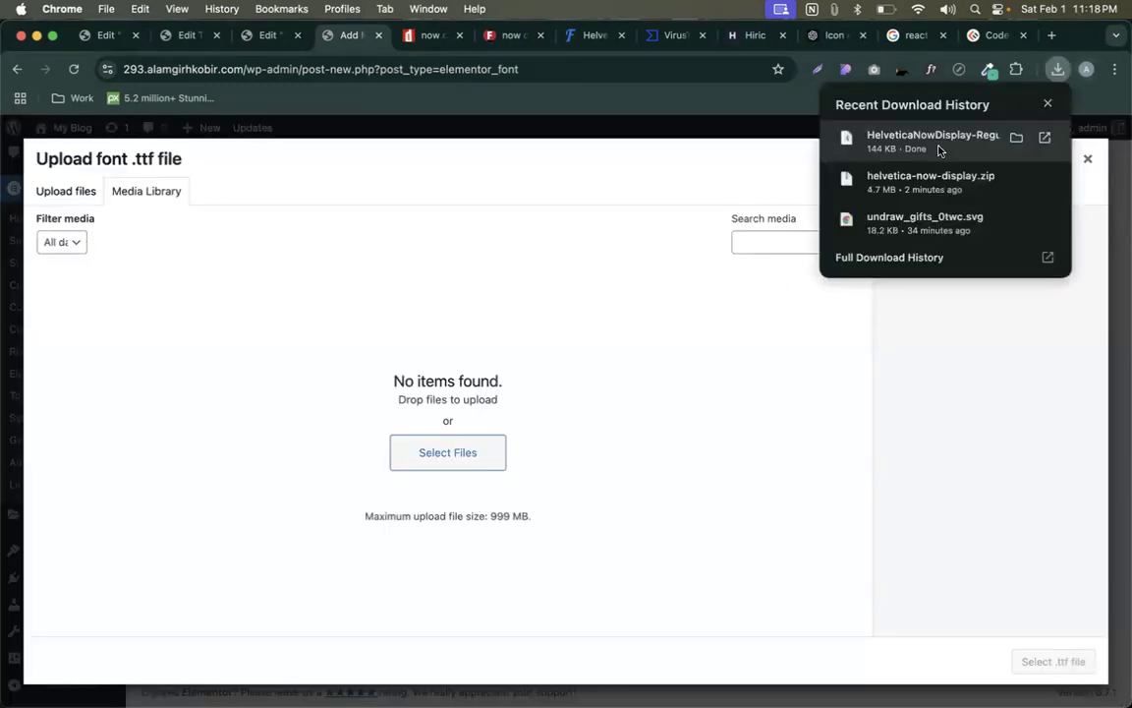
drag(914, 139, 637, 406)
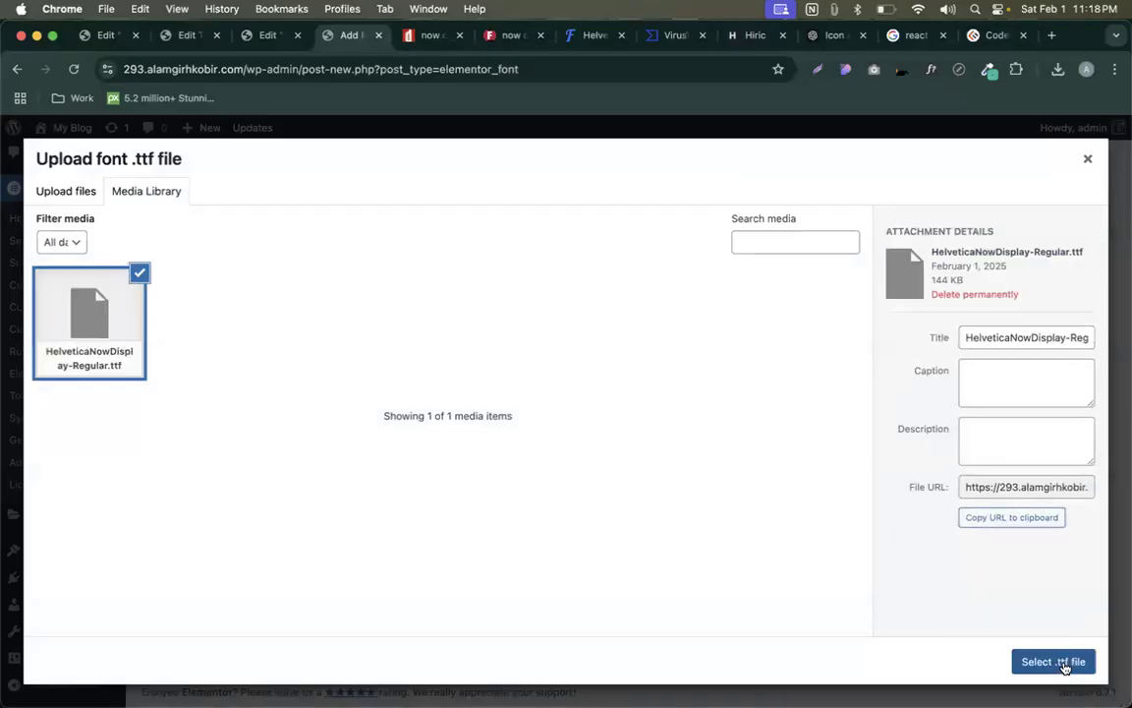
click(1053, 662)
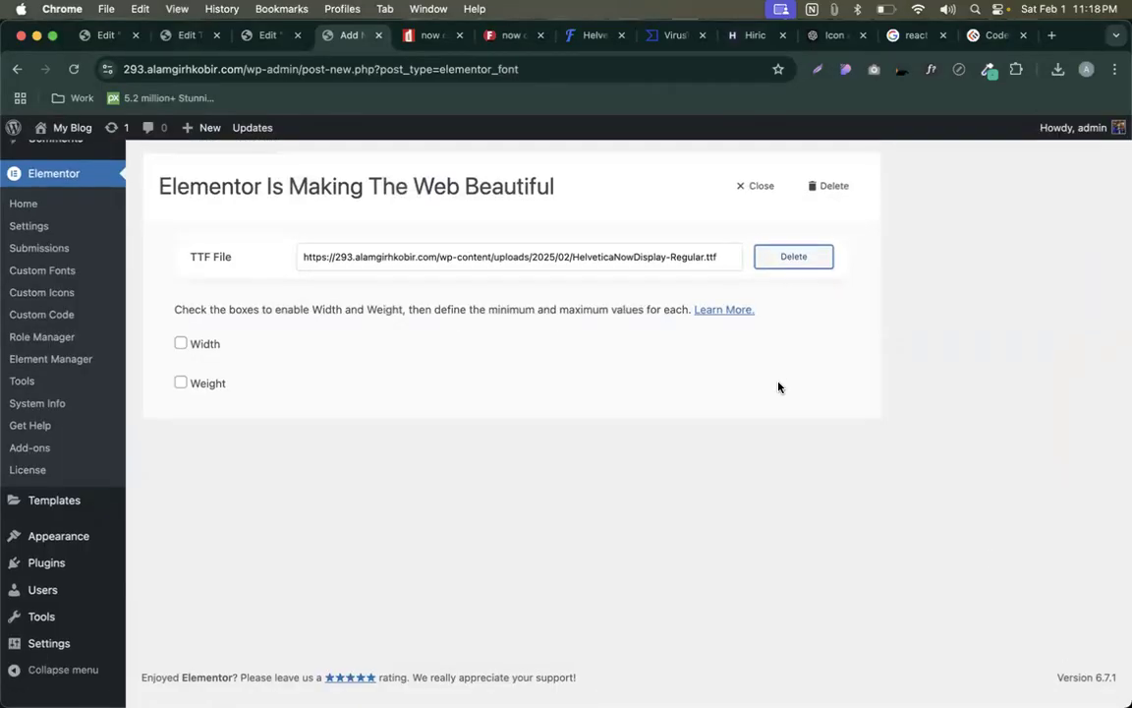
- Publish and update the Baloo 3 custom font, then return to the Elementor editor
scroll(777, 384, up, 3)
click(1097, 253)
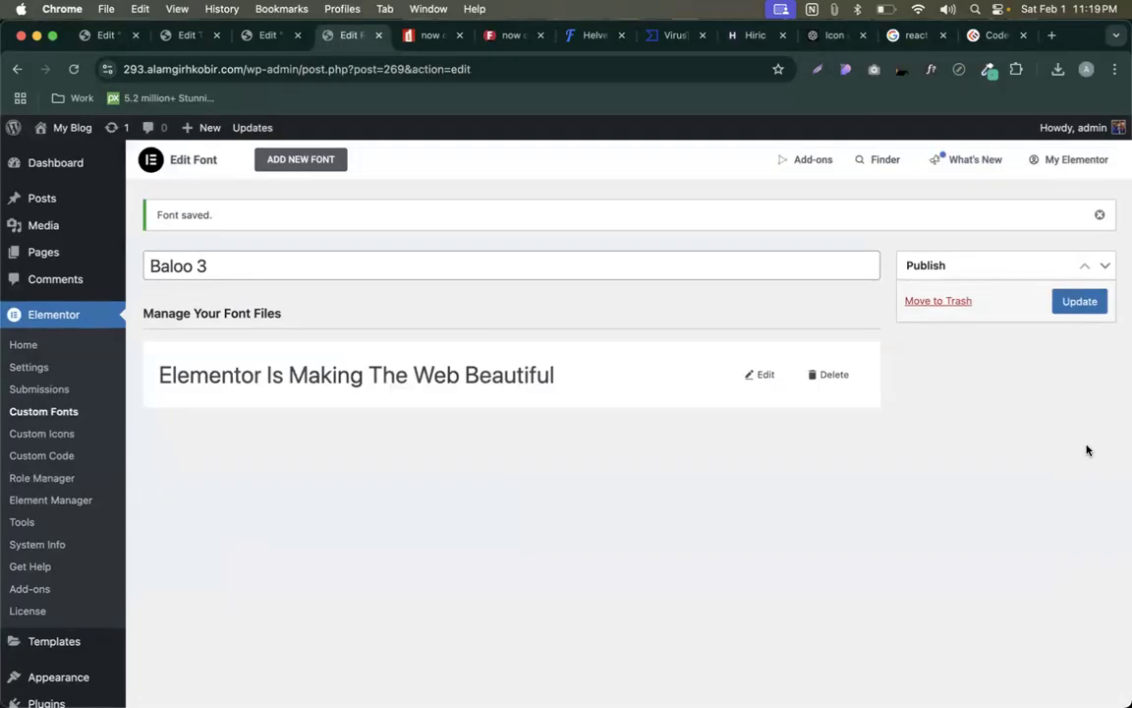
click(1081, 307)
scroll(611, 352, down, 1)
scroll(611, 354, up, 1)
click(1095, 302)
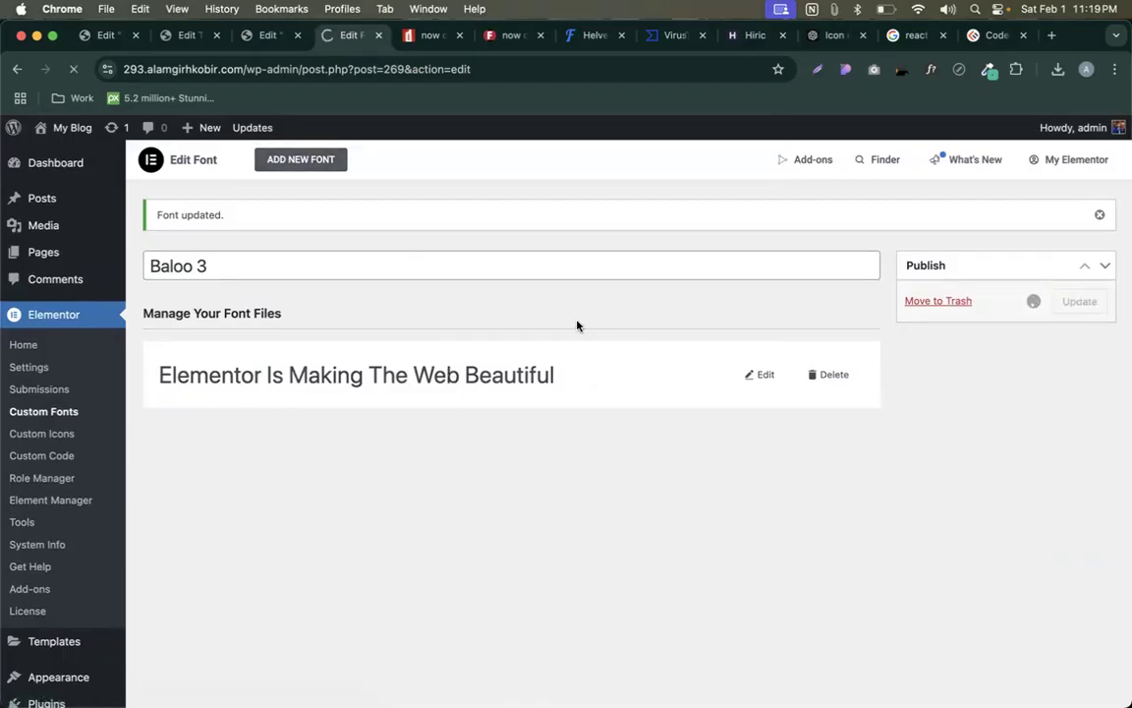
scroll(487, 371, down, 1)
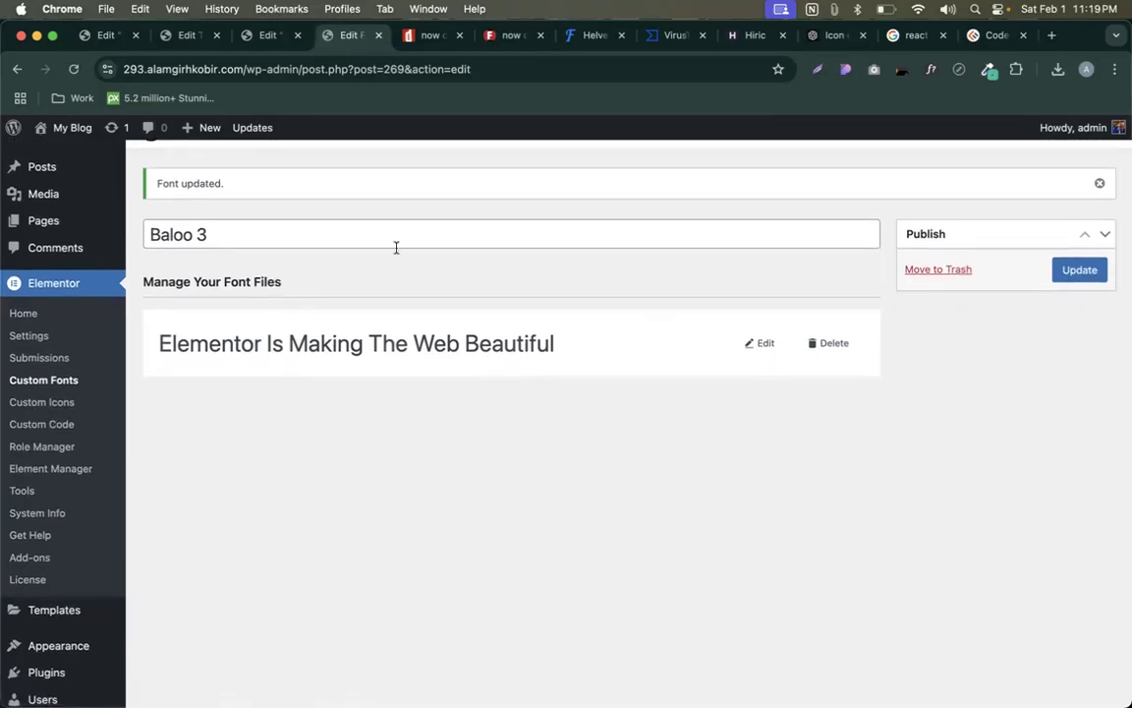
click(261, 34)
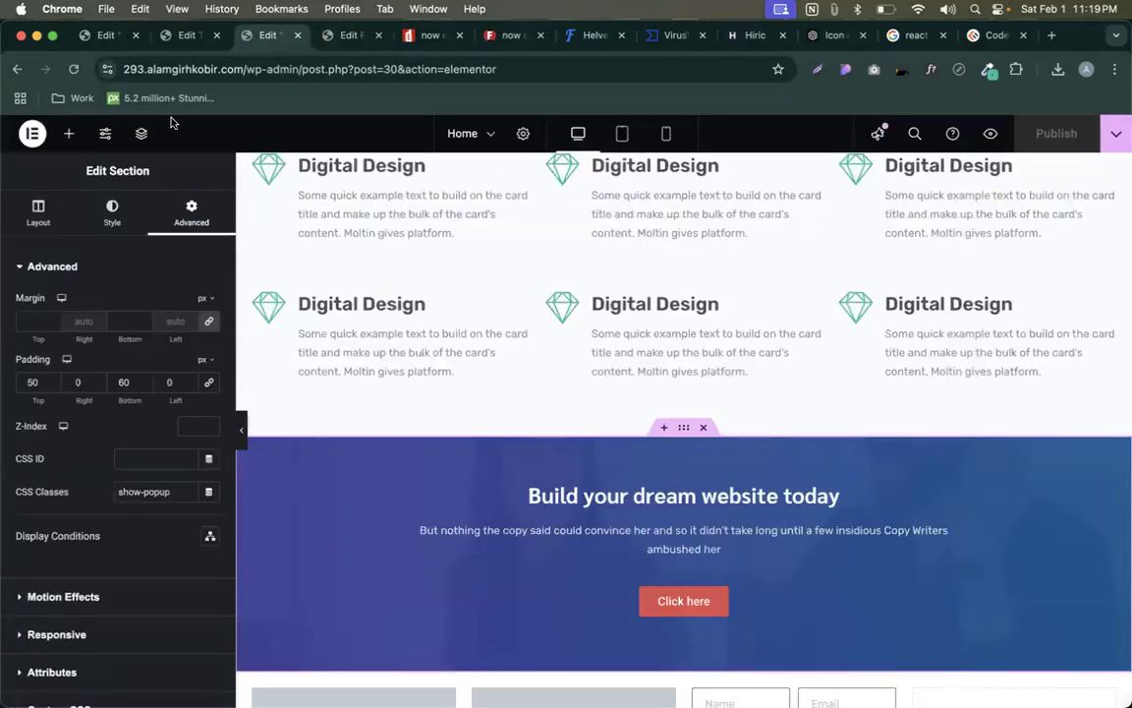
- Open the font family list in the Digital Design image box's title typography
click(105, 134)
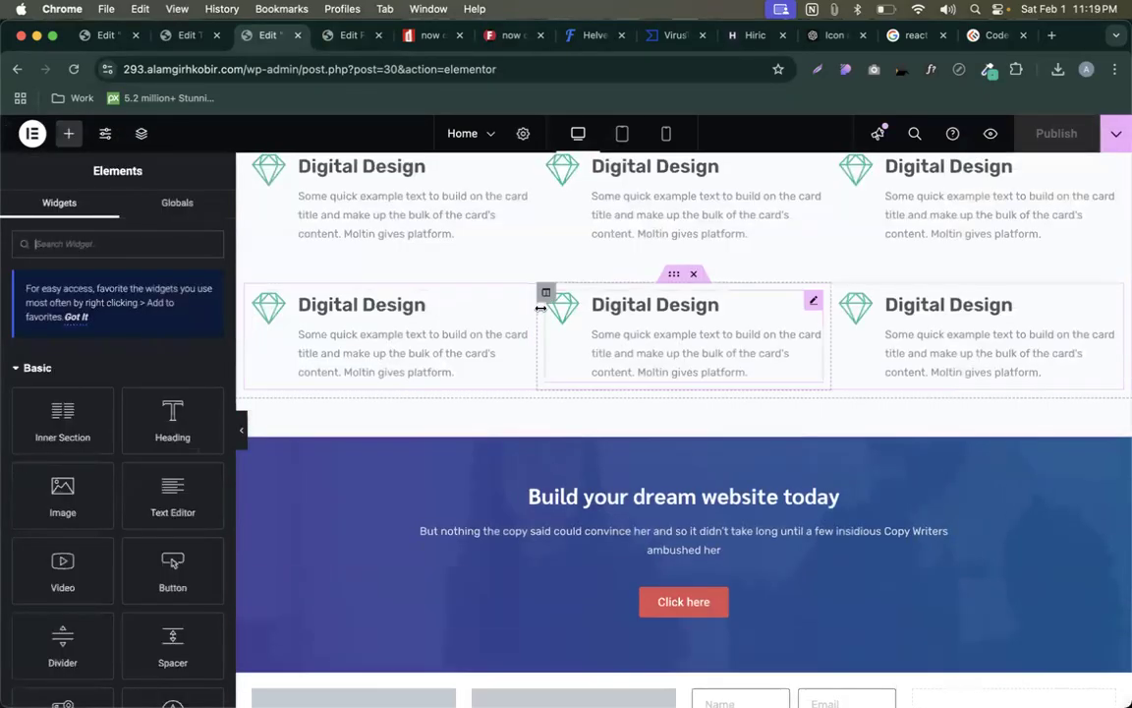
click(520, 304)
click(114, 210)
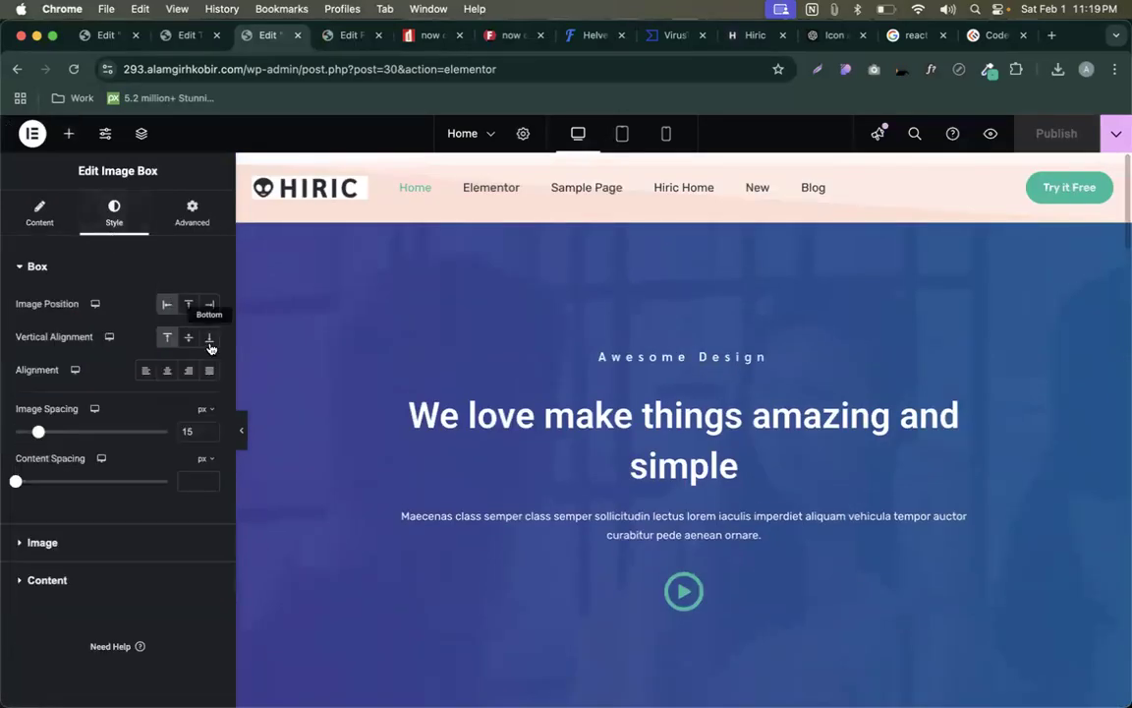
click(96, 584)
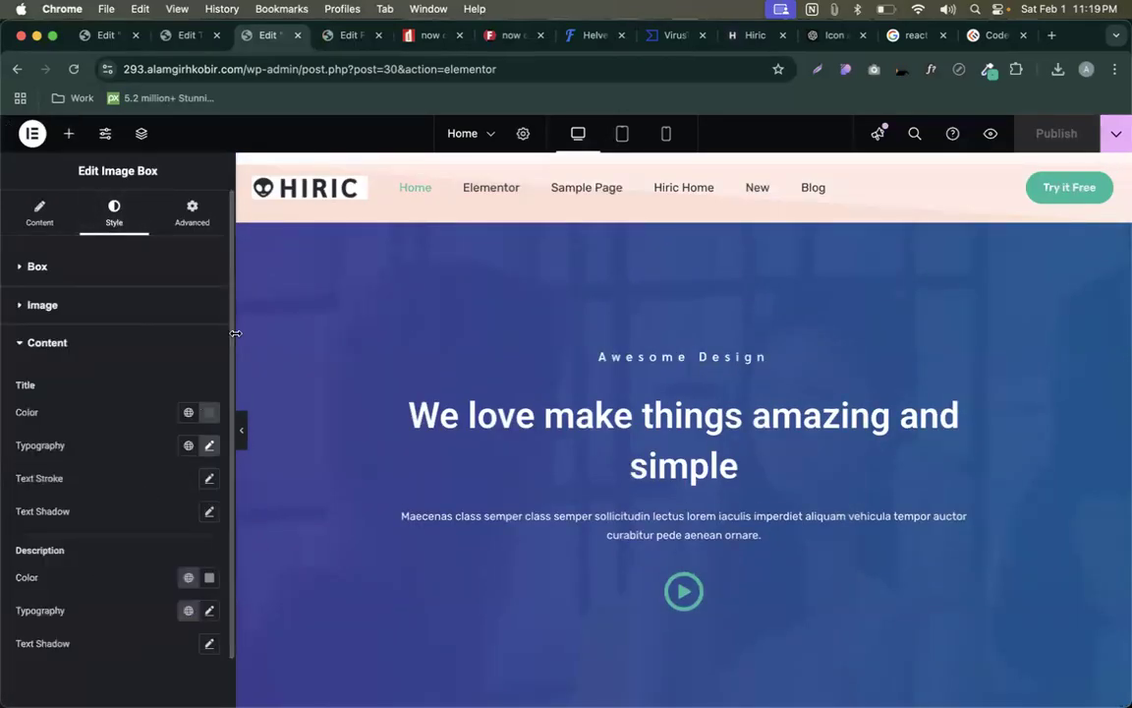
click(209, 446)
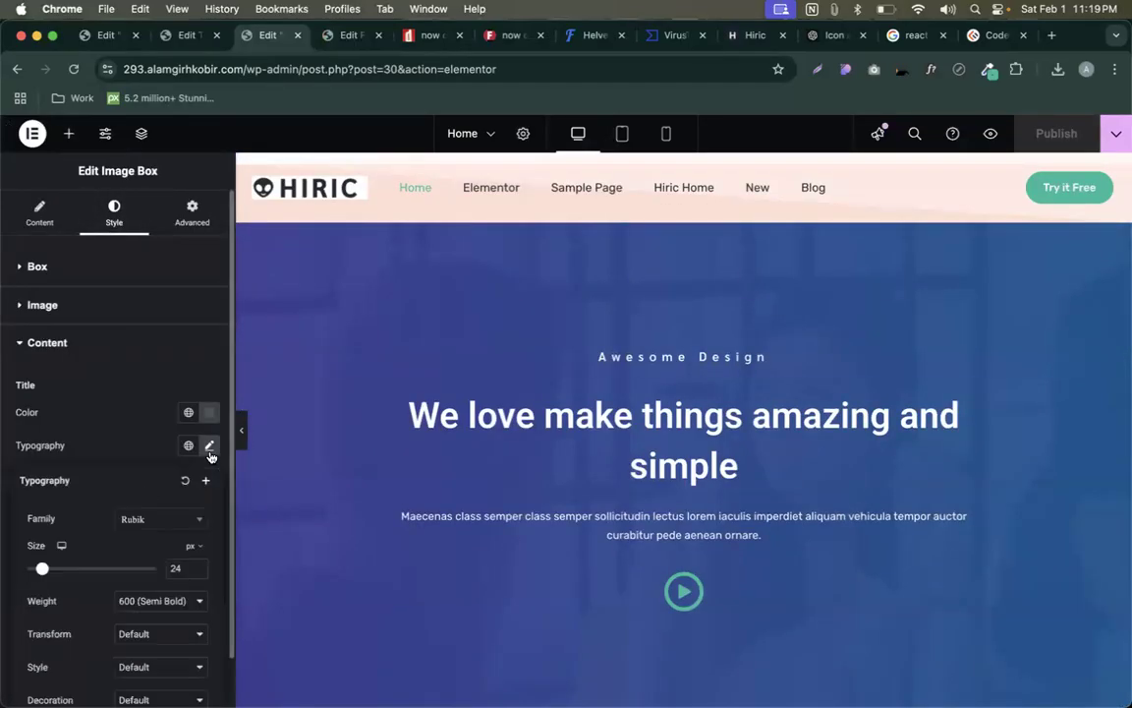
click(141, 526)
- Search the font families for 'new', 'now' and 'baloo'
text(new)
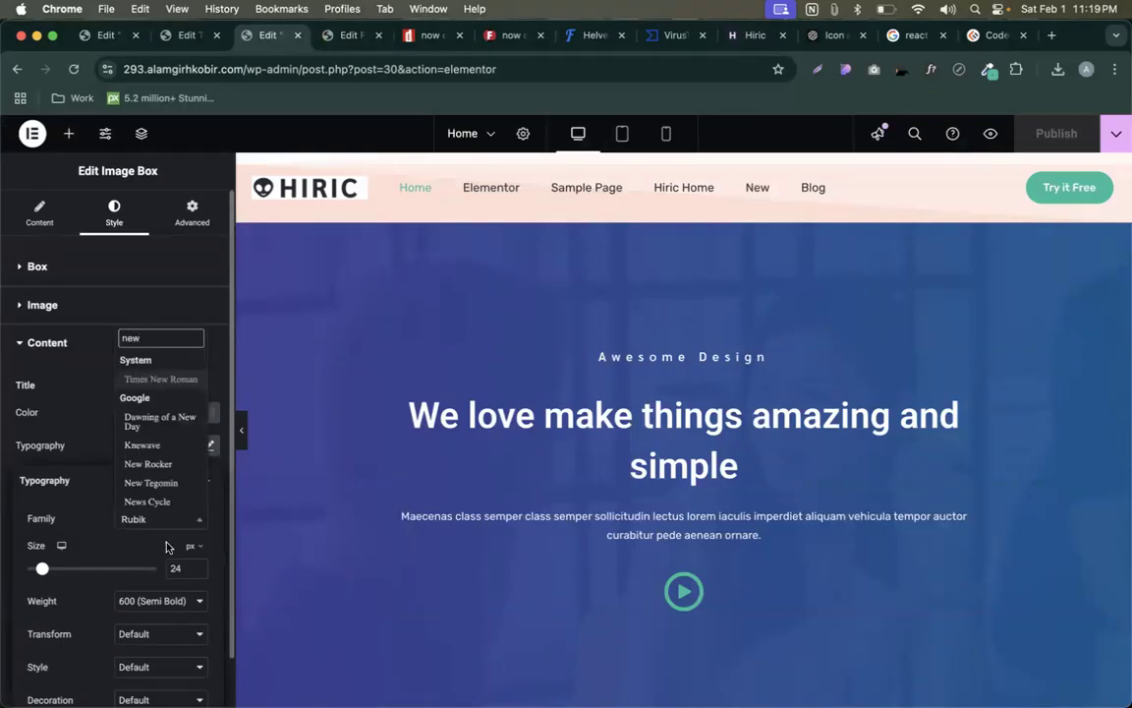
scroll(165, 393, down, 1)
key(BackSpace)
key(BackSpace)
key(BackSpace)
text(now)
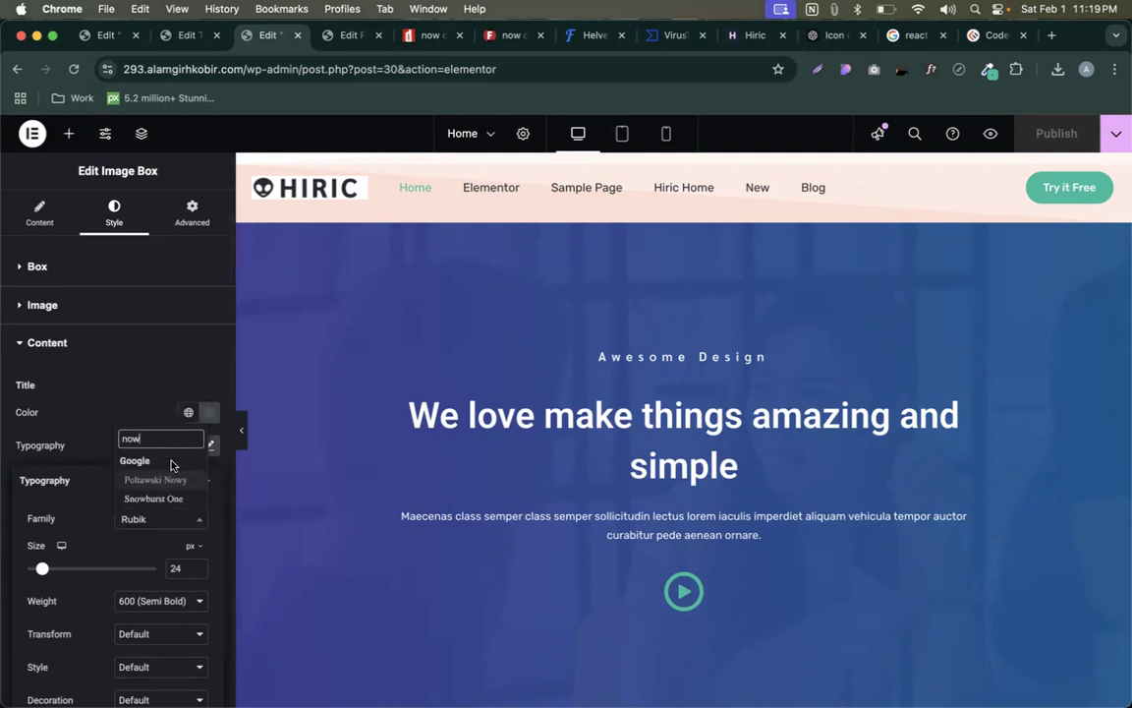
key(BackSpace)
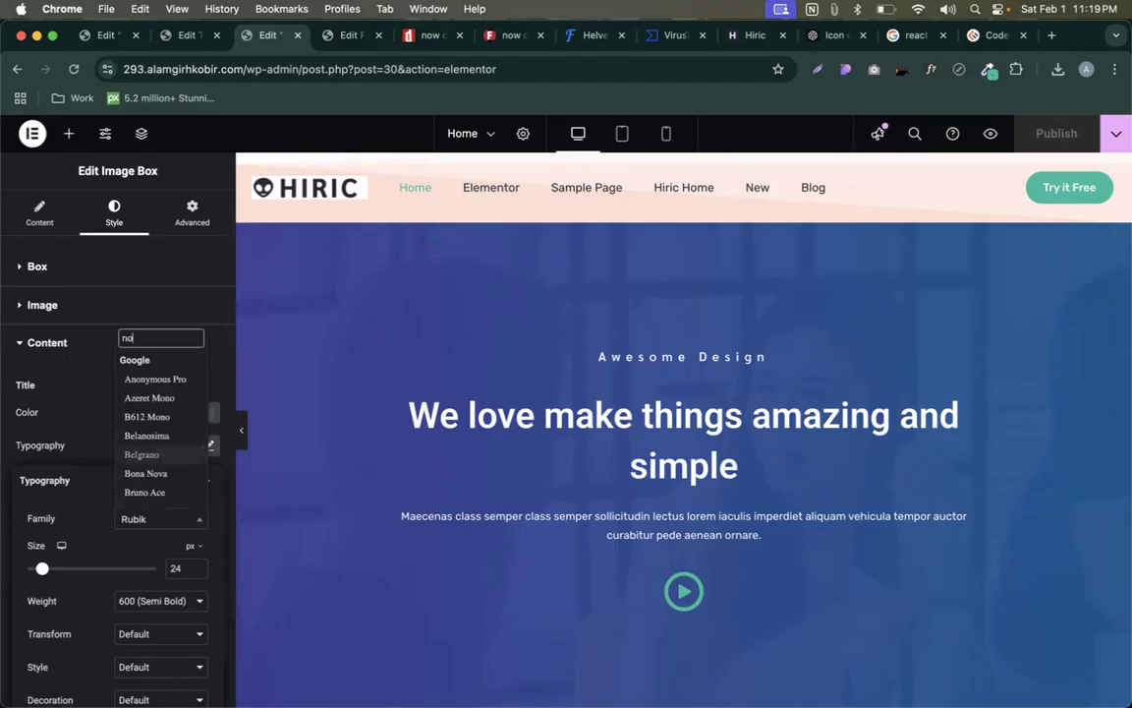
key(BackSpace)
key(BackSpace)
text(b)
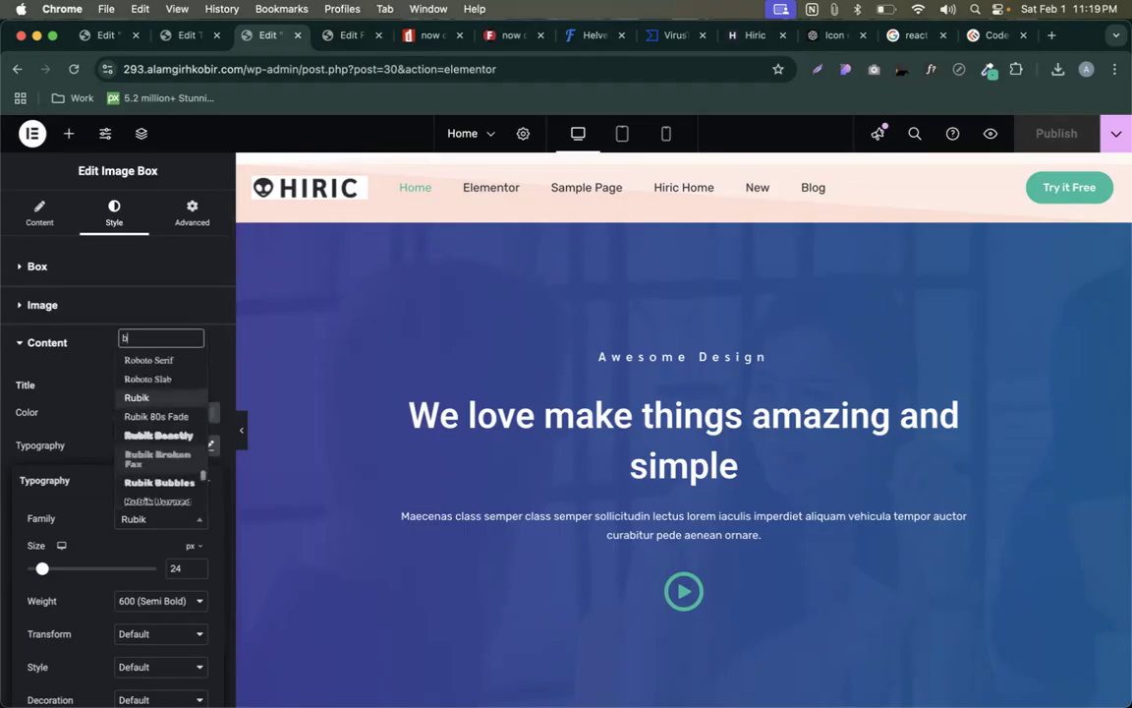
text(aloo)
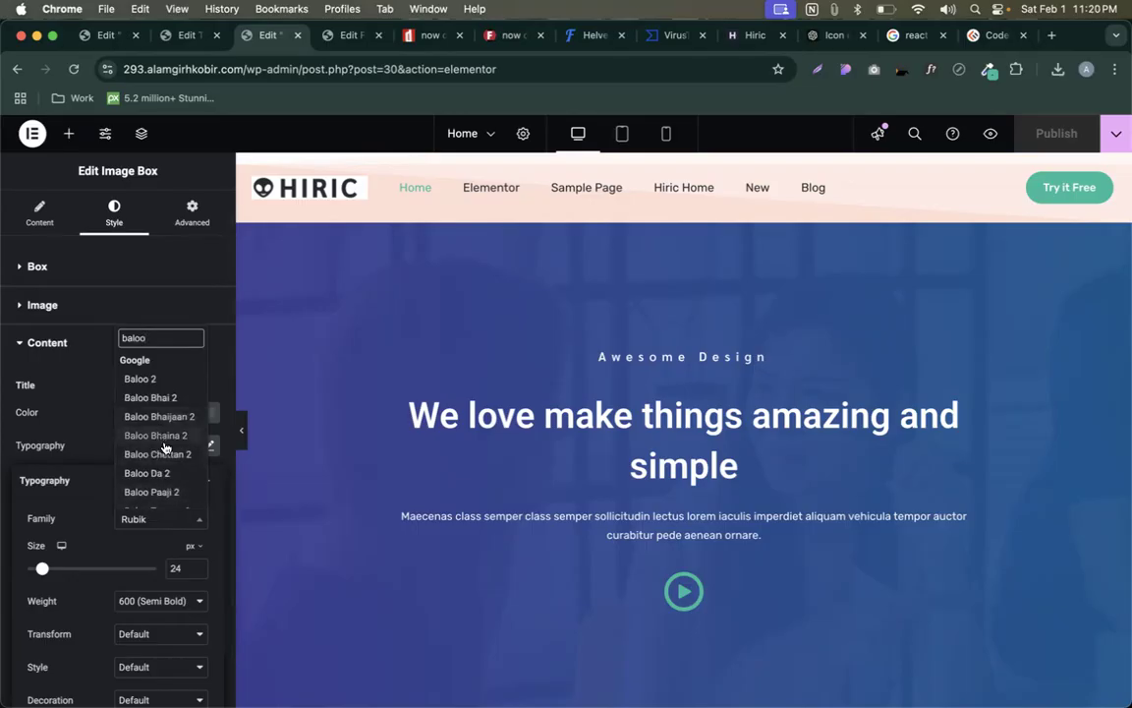
scroll(167, 437, down, 1)
scroll(163, 415, down, 2)
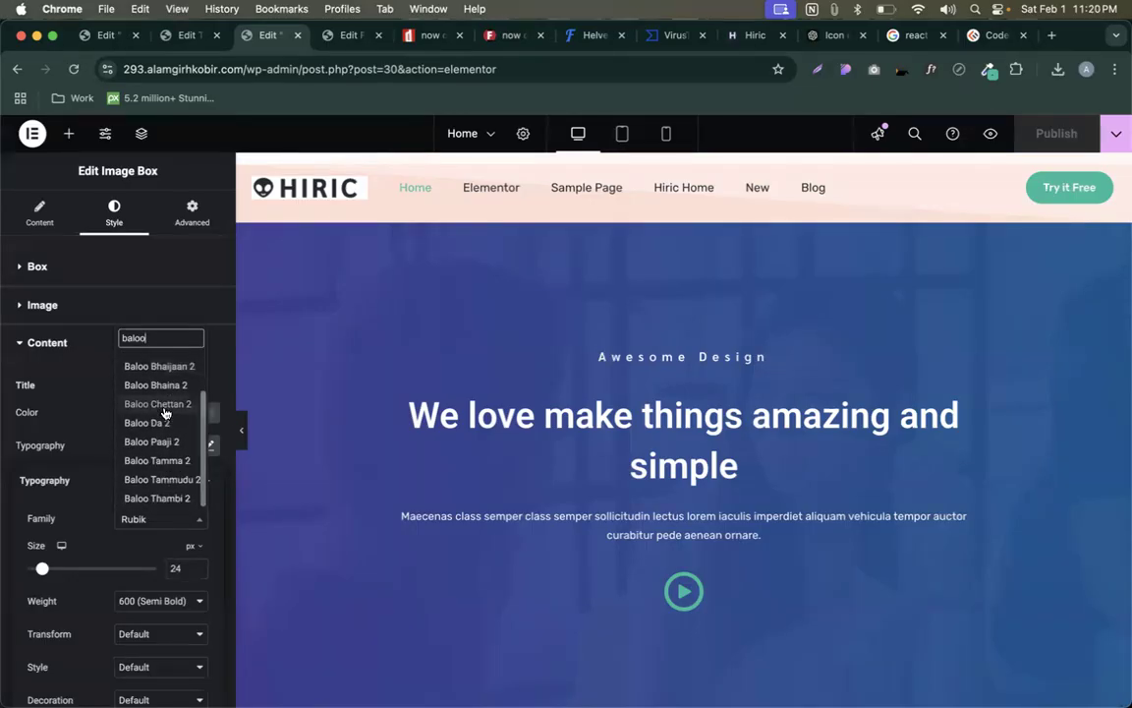
scroll(138, 413, up, 3)
scroll(148, 383, down, 2)
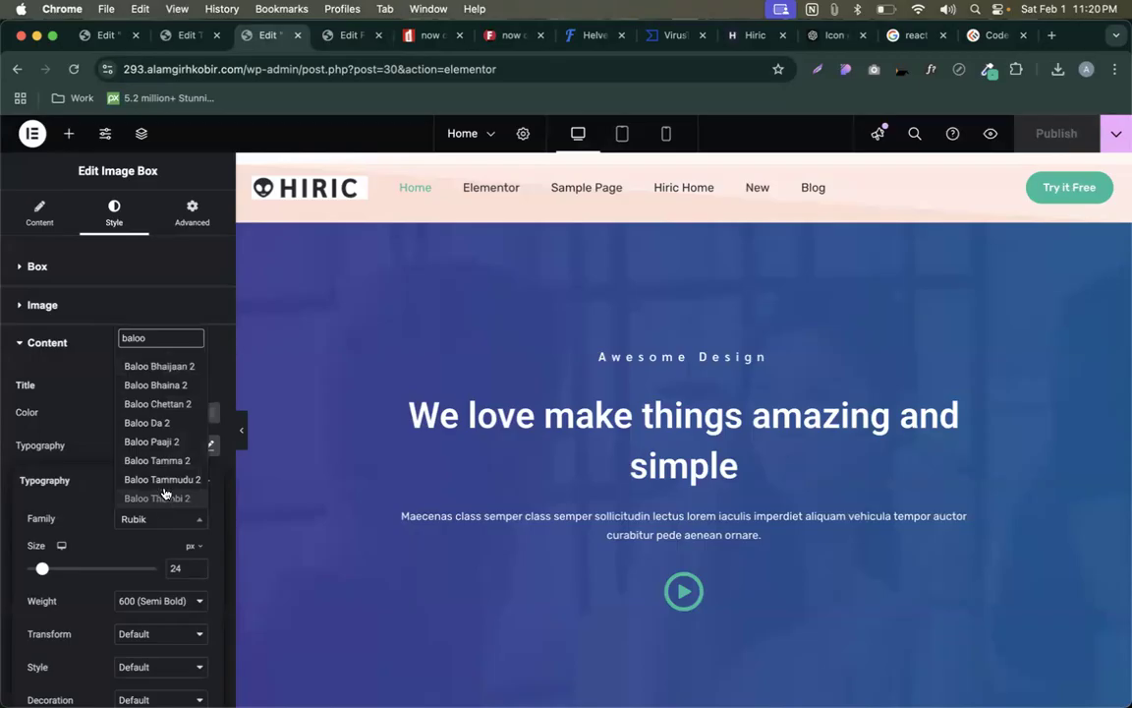
key(BackSpace)
key(BackSpace)
key(BackSpace)
key(BackSpace)
key(BackSpace)
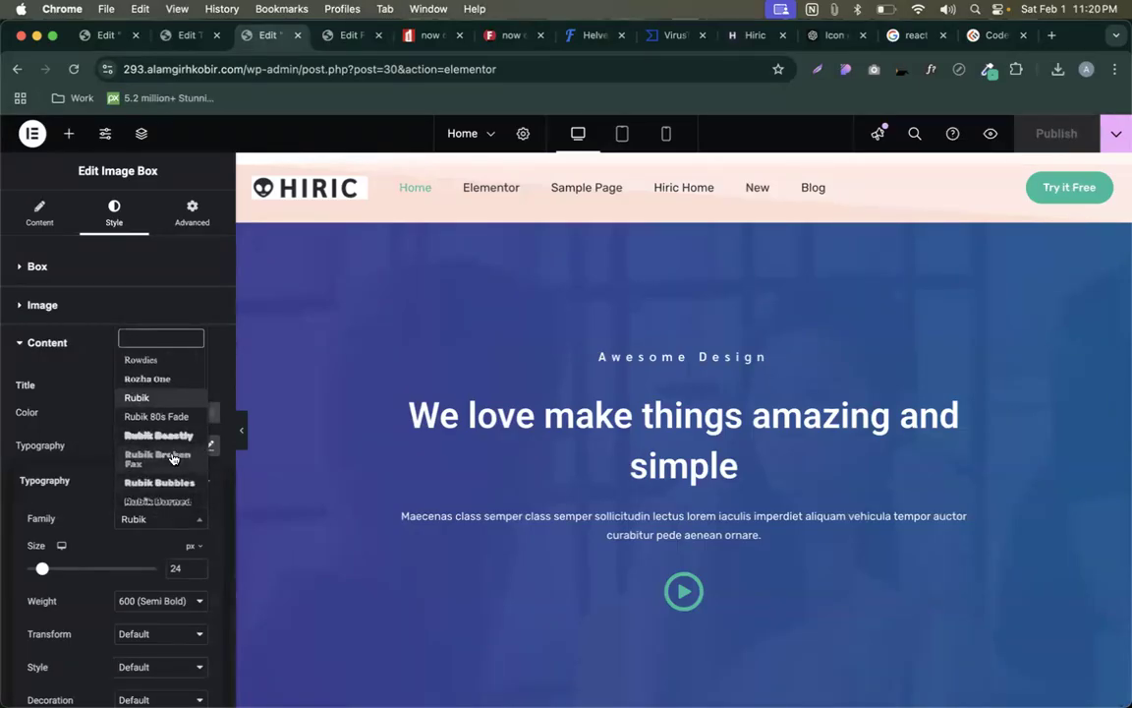
scroll(196, 467, up, 3)
drag(201, 479, 204, 358)
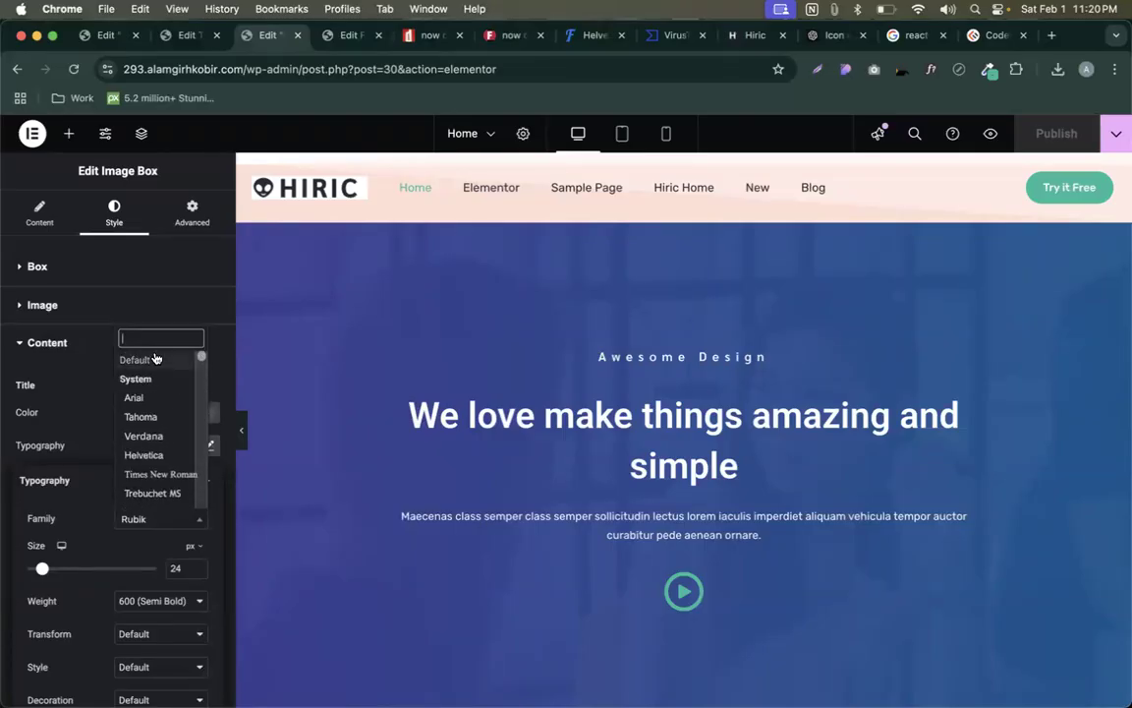
- Update the Baloo 3 custom font and return to the Elementor editor
click(334, 35)
click(1079, 269)
click(160, 234)
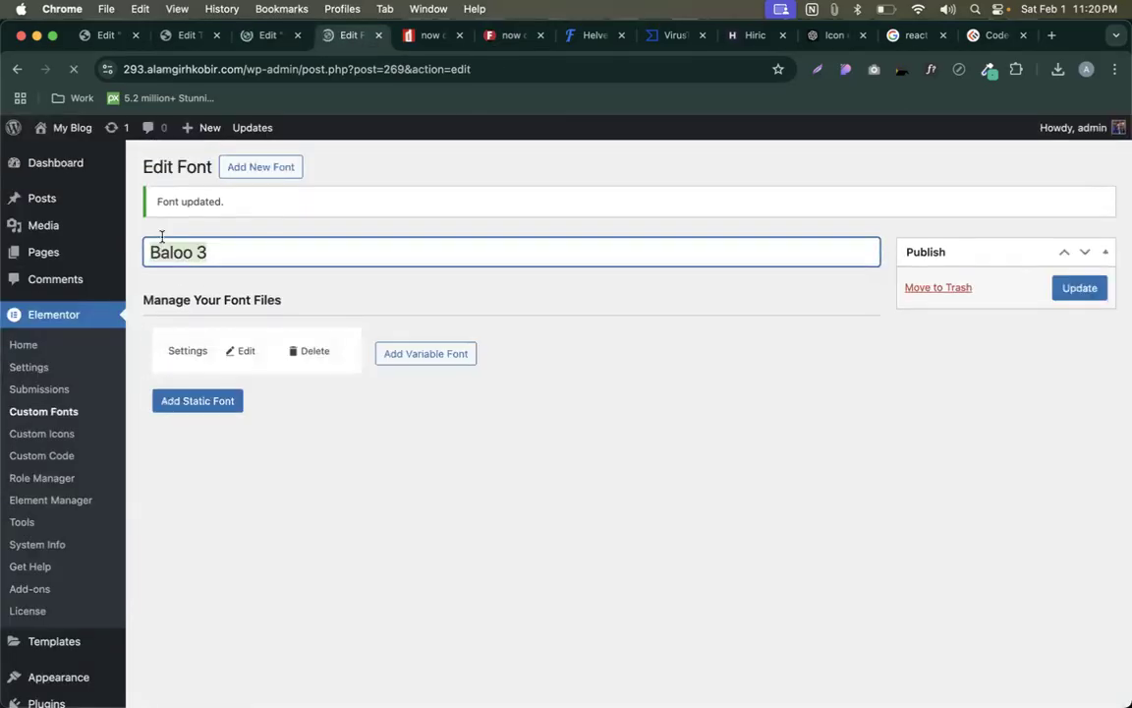
click(266, 36)
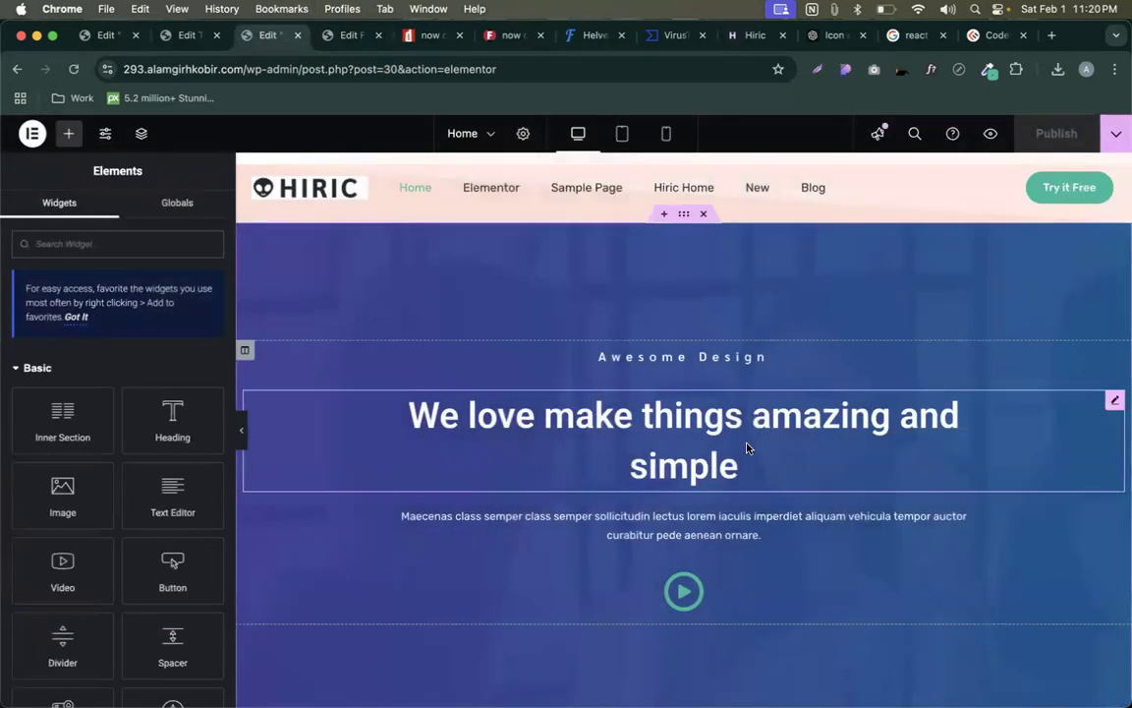
- Set the hero heading's typography family to Baloo 3
click(748, 444)
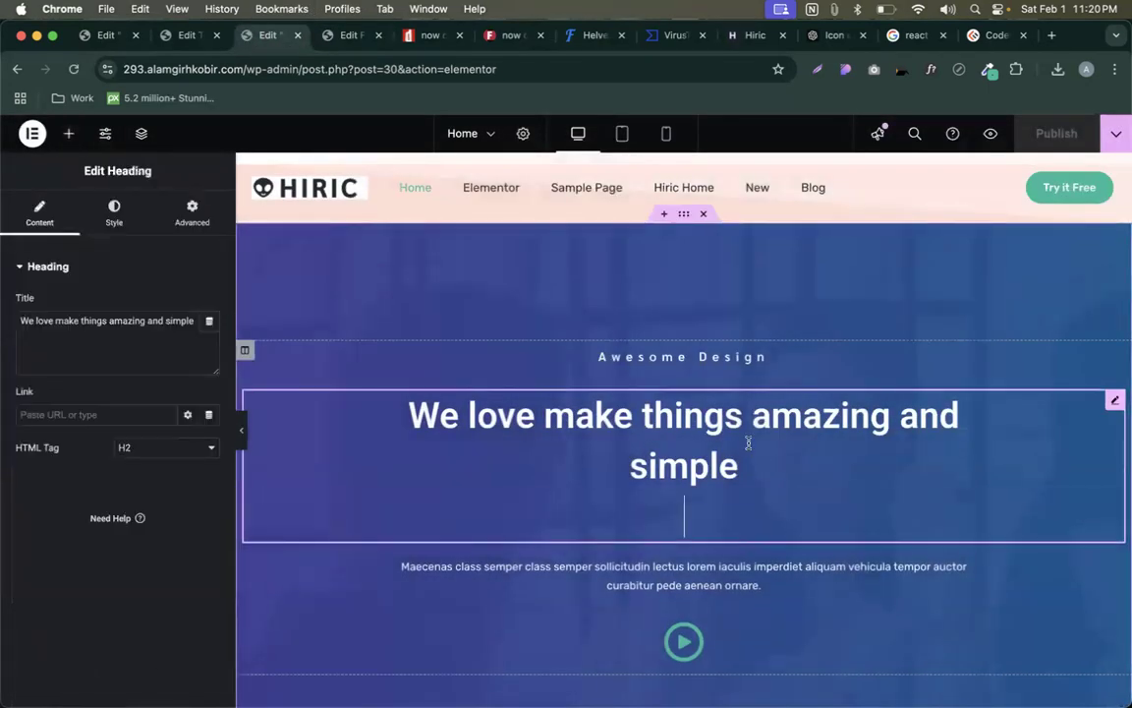
click(114, 211)
click(208, 349)
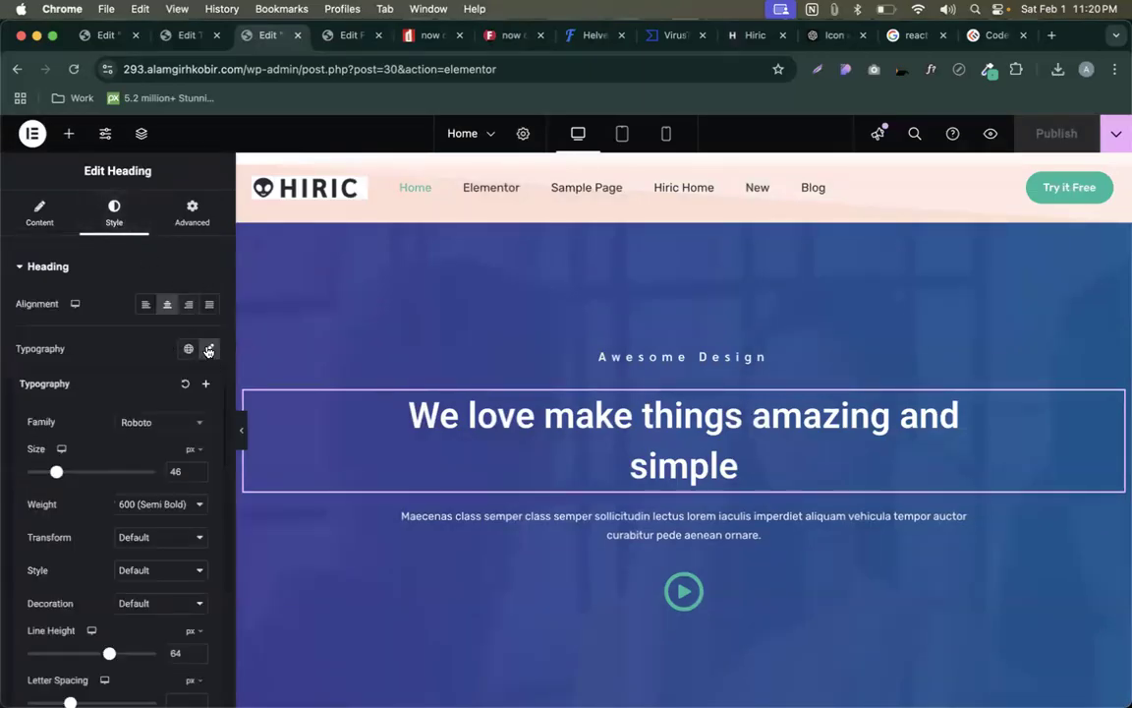
click(181, 420)
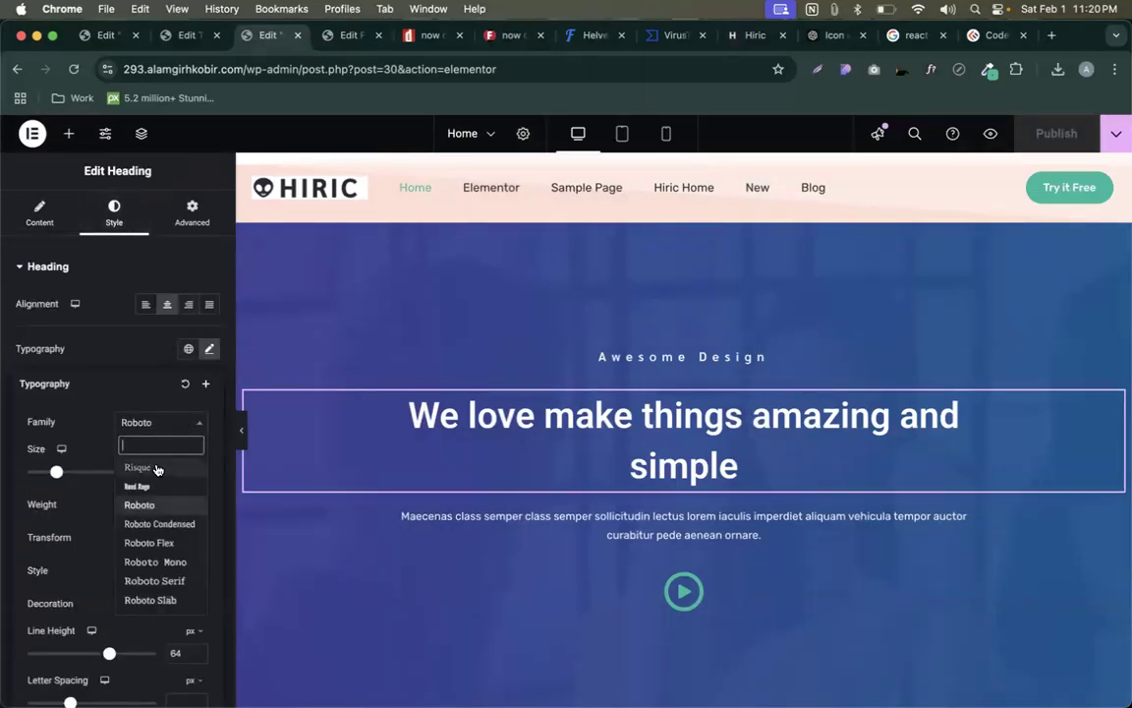
text(Baloo 3)
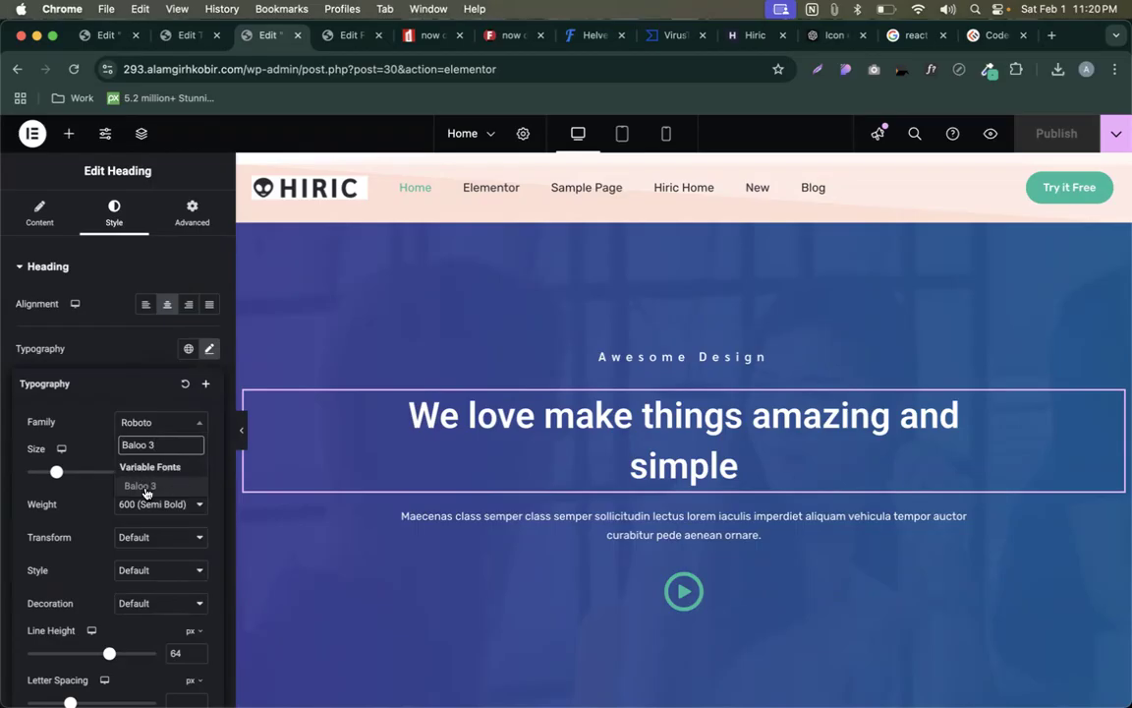
click(144, 488)
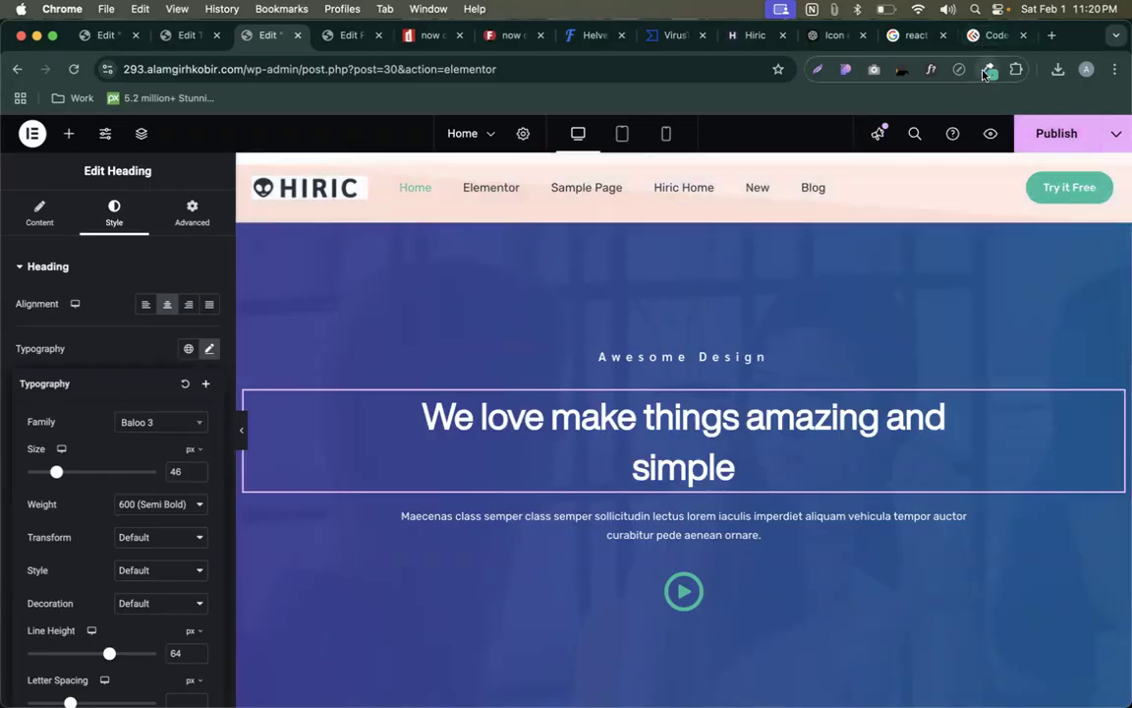
- Publish the page and view it in a new tab
click(1063, 139)
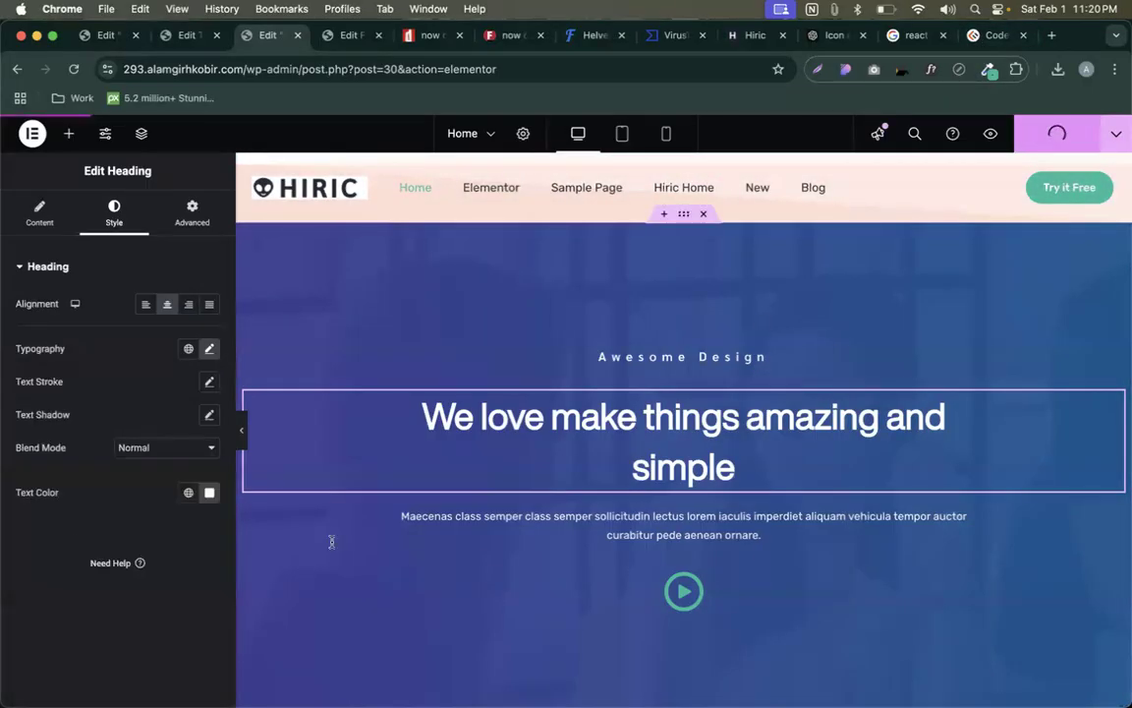
click(1114, 139)
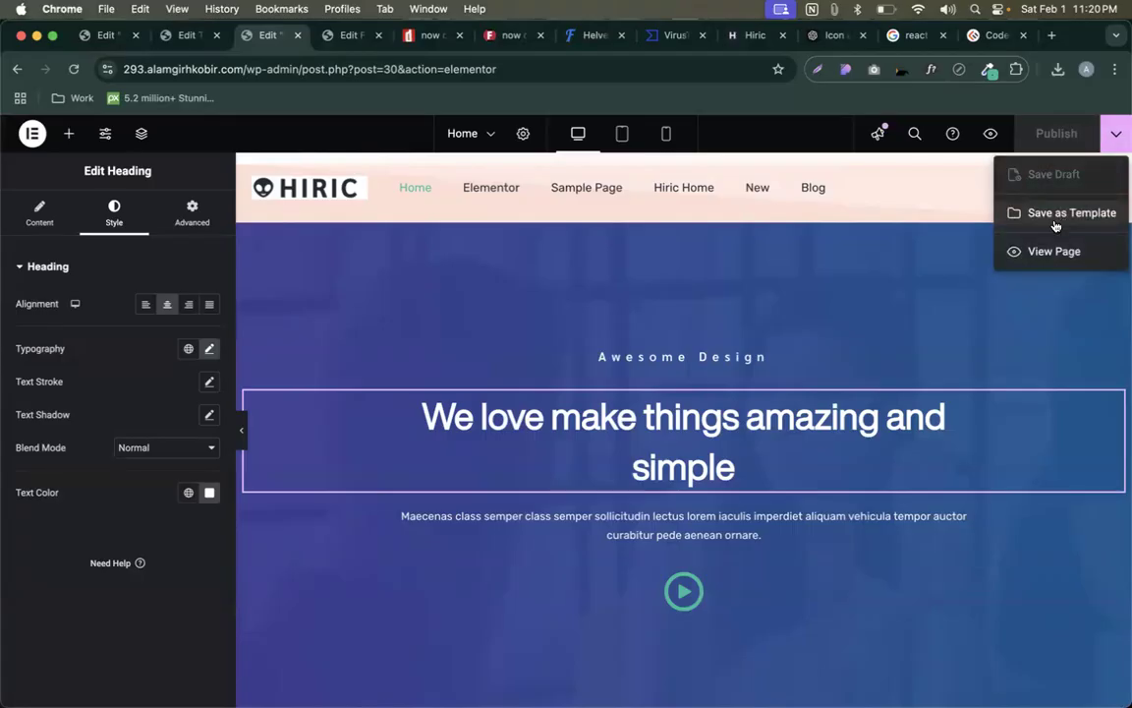
click(1043, 253)
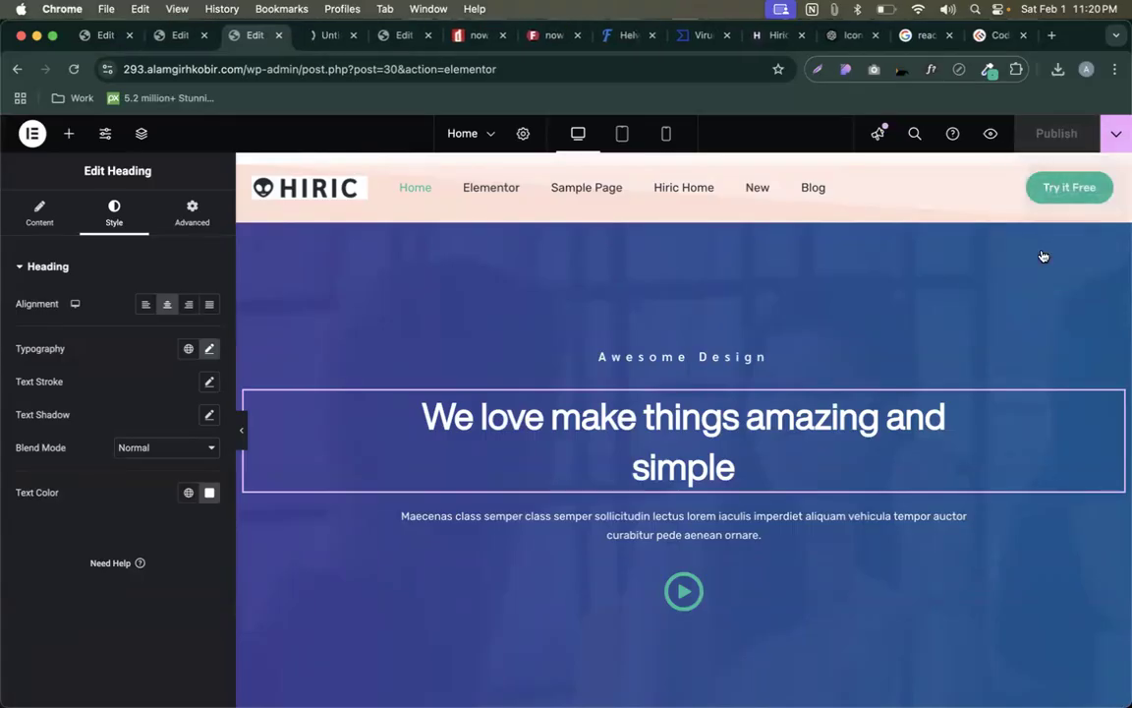
- Inspect the live heading with WhatFont, confirming Baloo 3 at weight 600
click(317, 41)
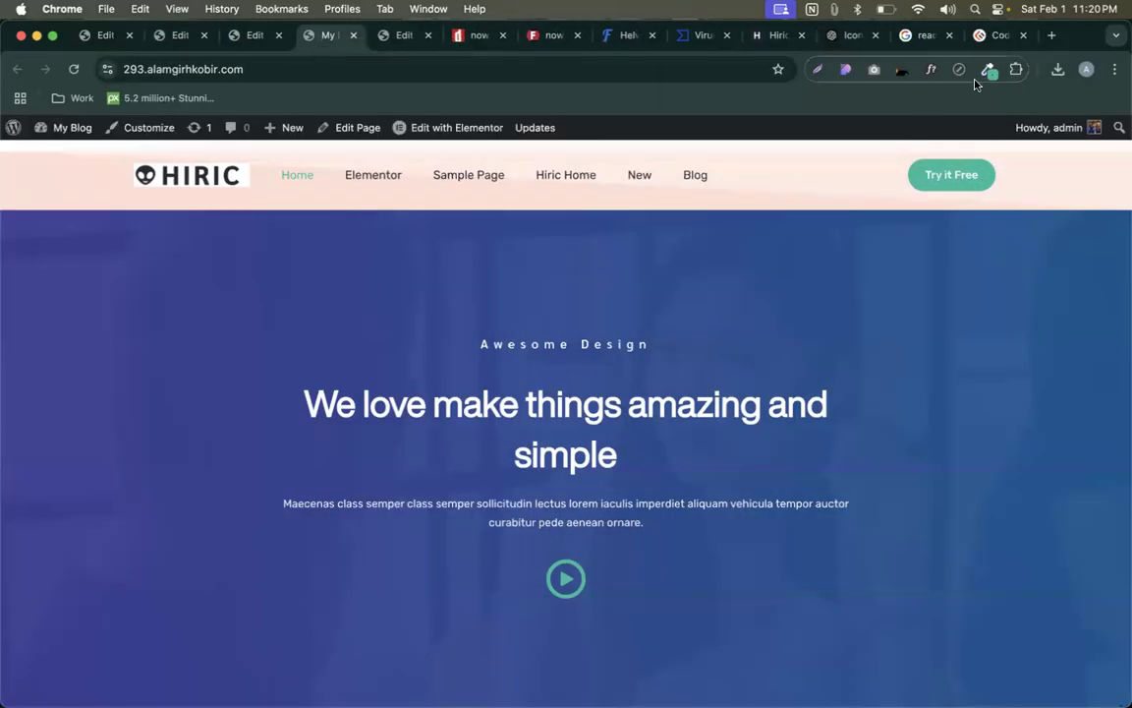
click(931, 69)
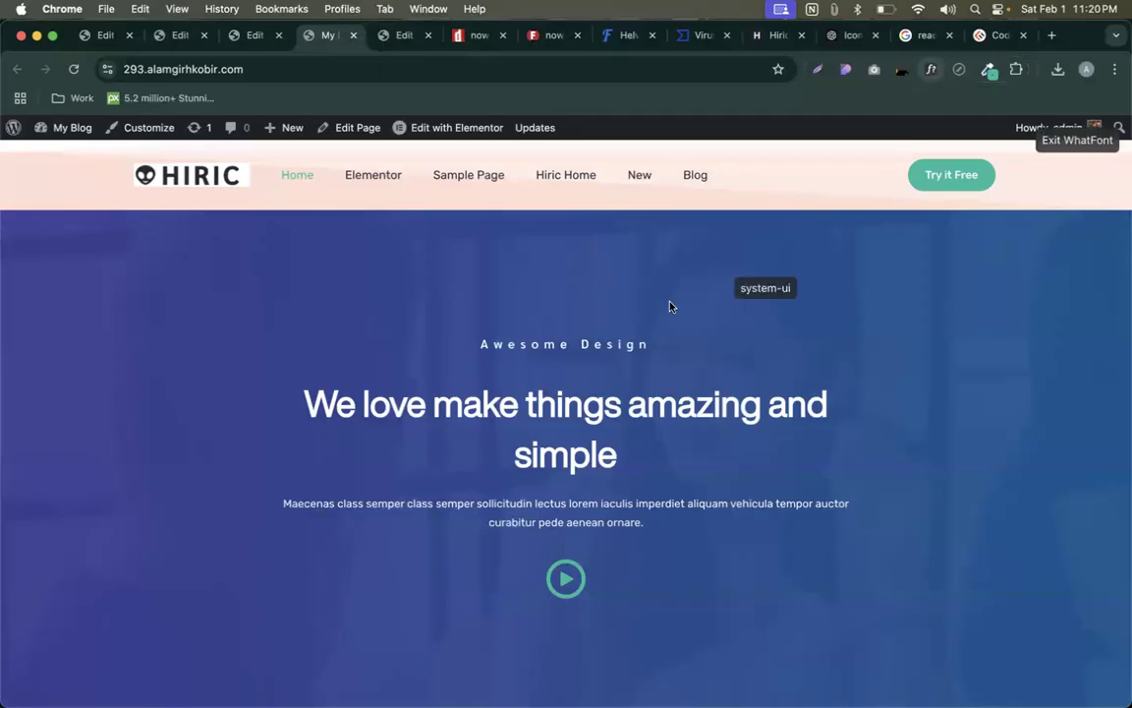
click(600, 404)
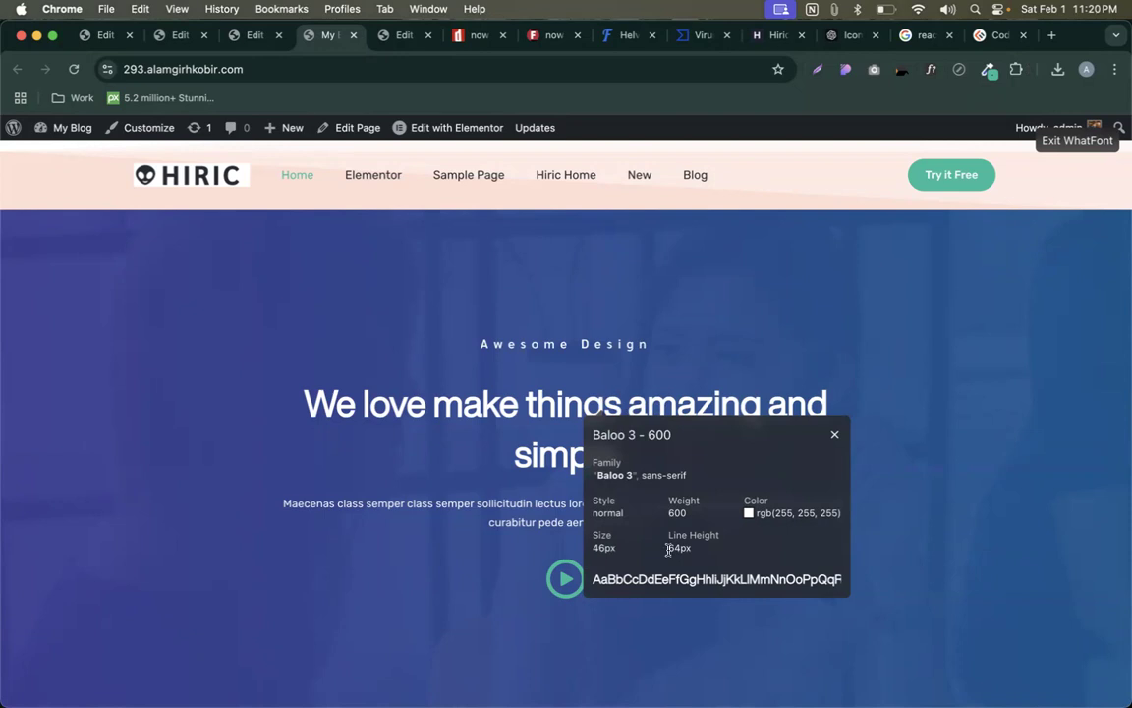
click(834, 436)
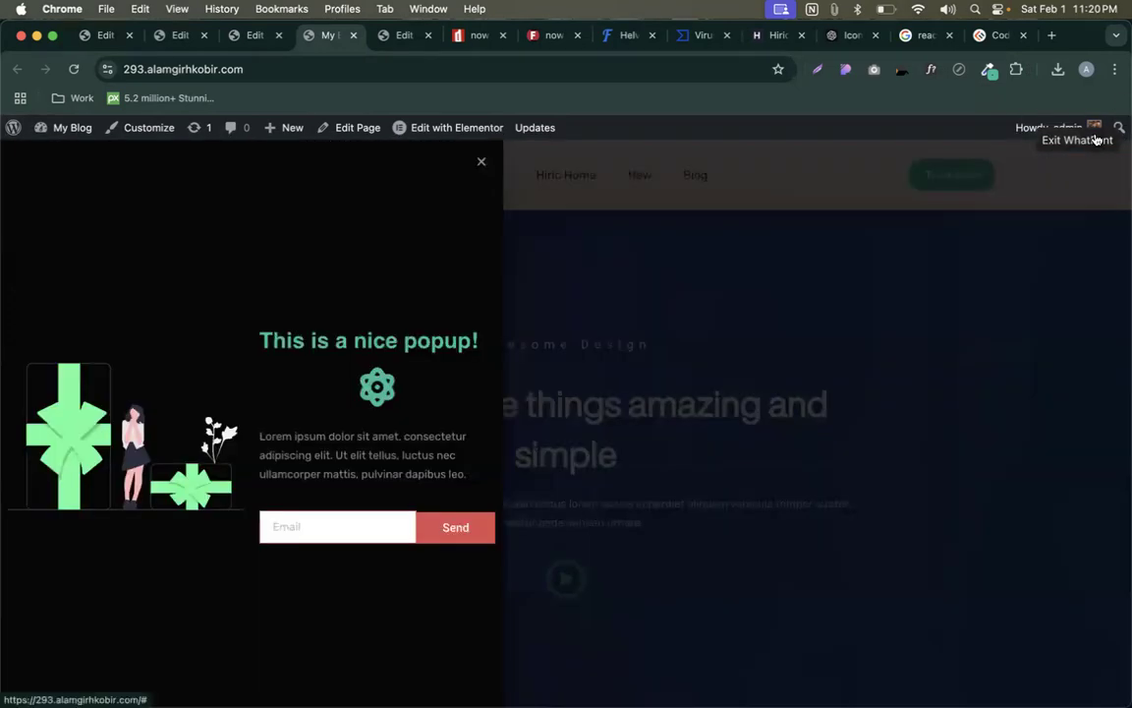
click(1095, 140)
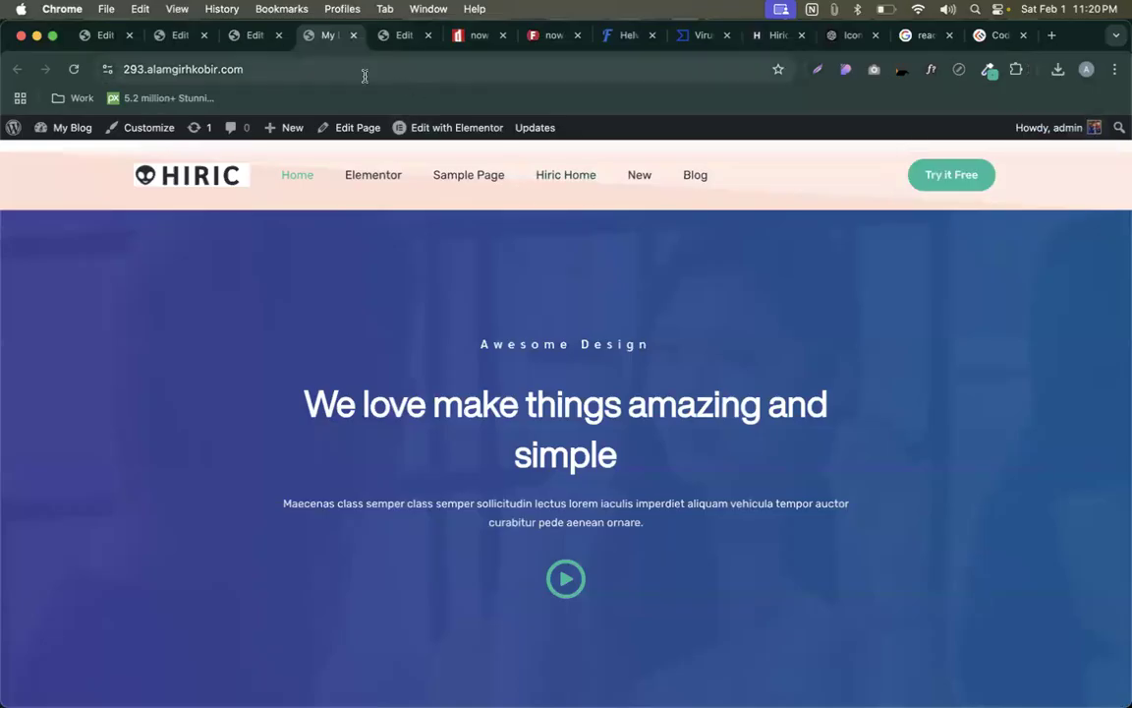
- Open the About WordPress page from the WordPress logo menu
click(257, 37)
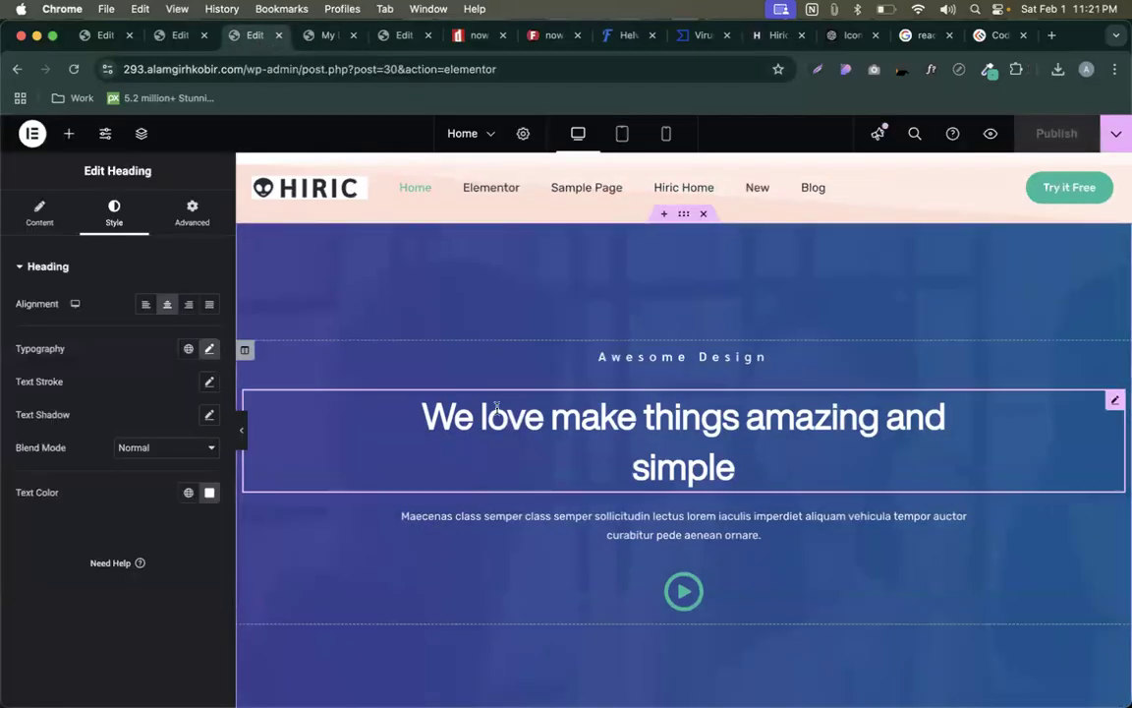
click(322, 37)
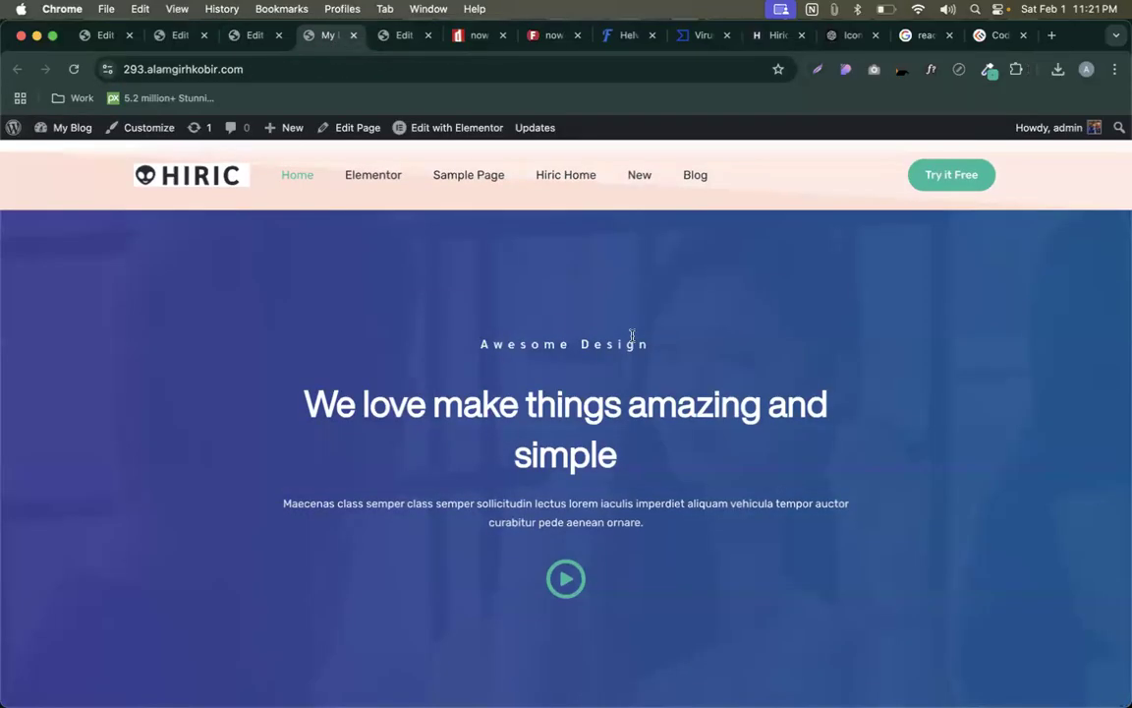
click(25, 146)
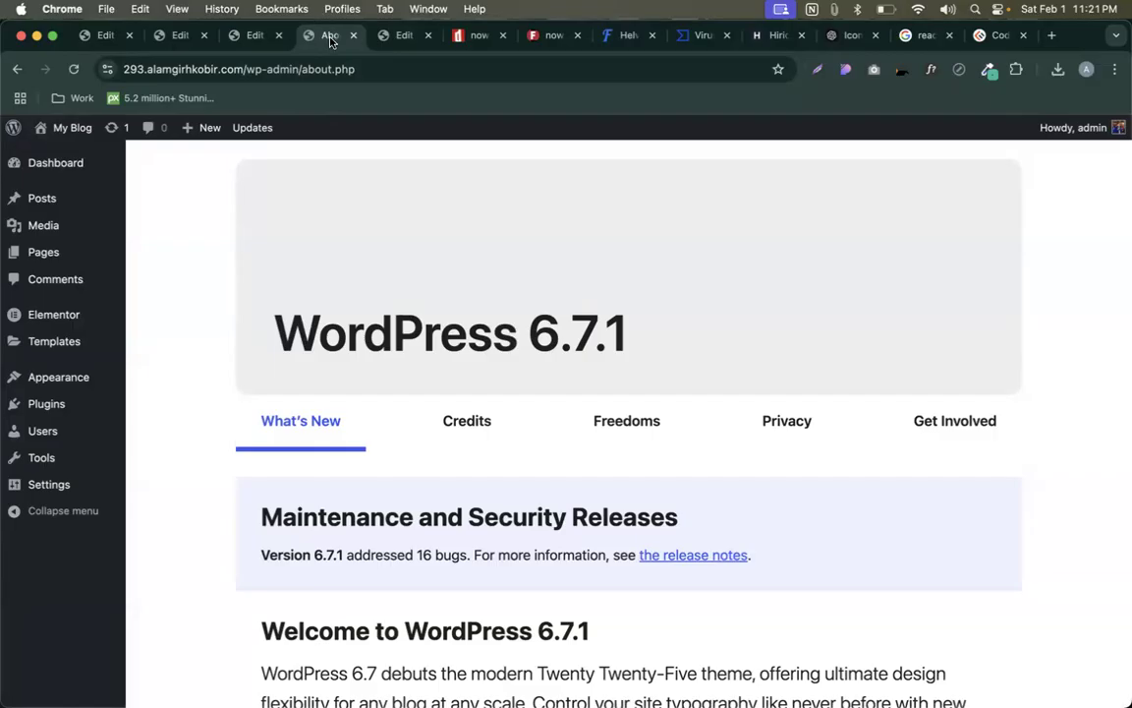
- Search Add Plugins for the All-in-One WP Migration plugin
mouse_move(39, 253)
mouse_move(43, 401)
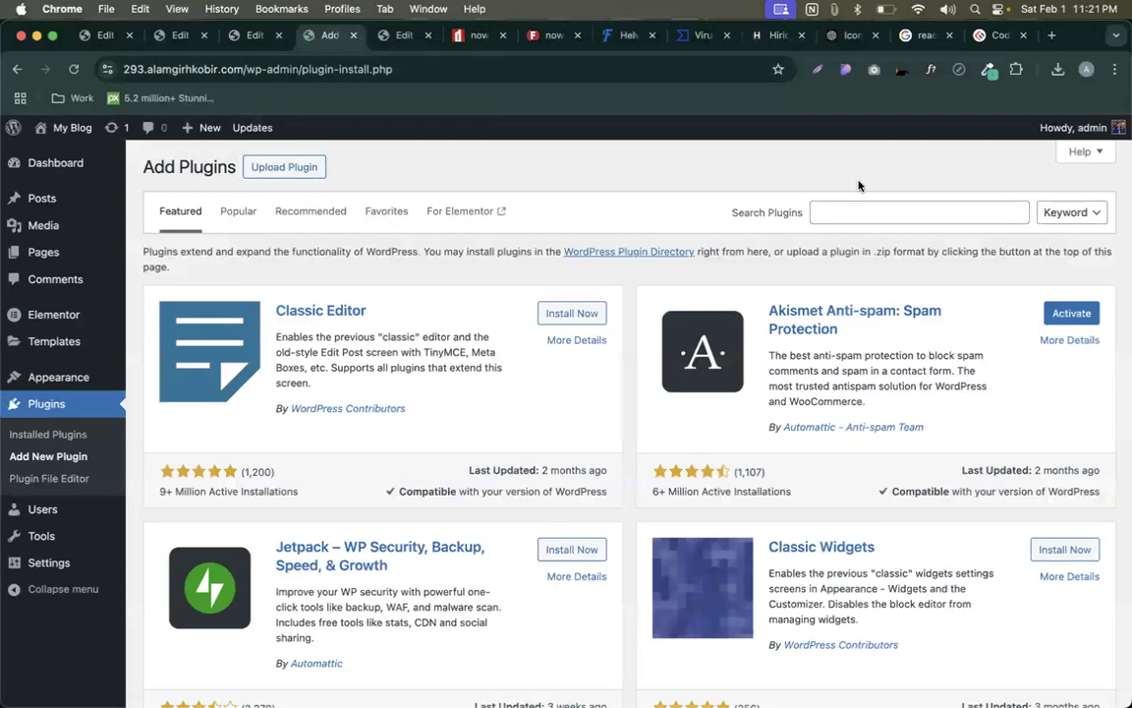
click(864, 214)
text(all inon)
key(BackSpace)
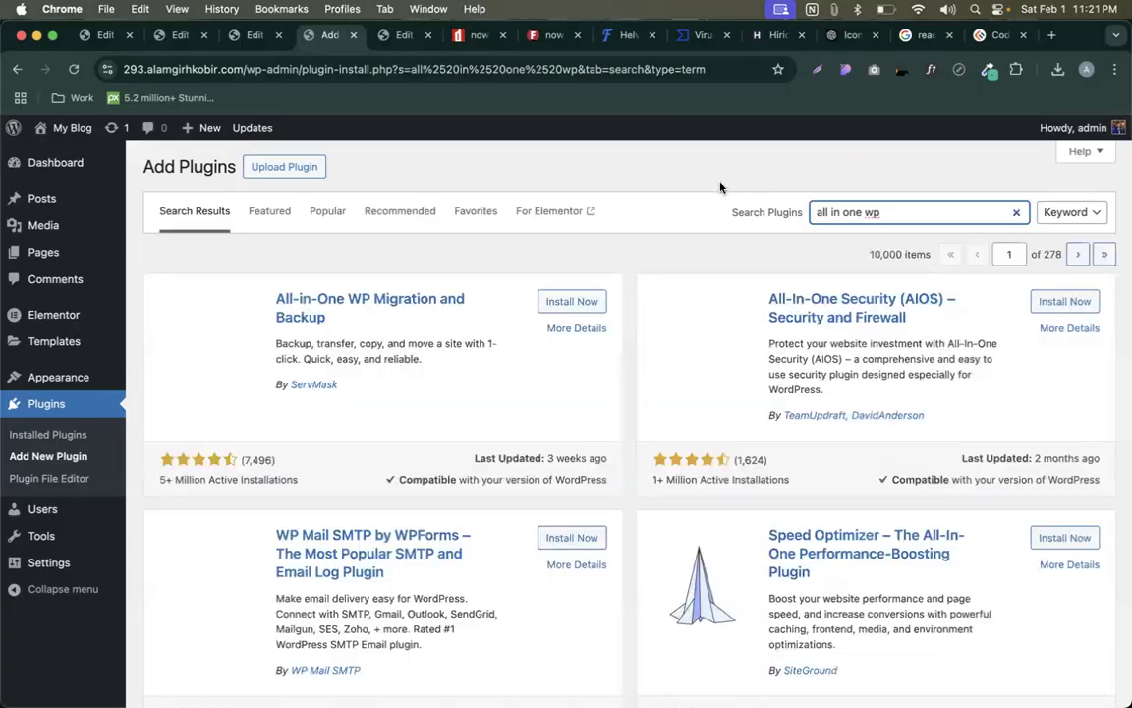
- Install and activate All-in-One WP Migration and Backup
click(575, 301)
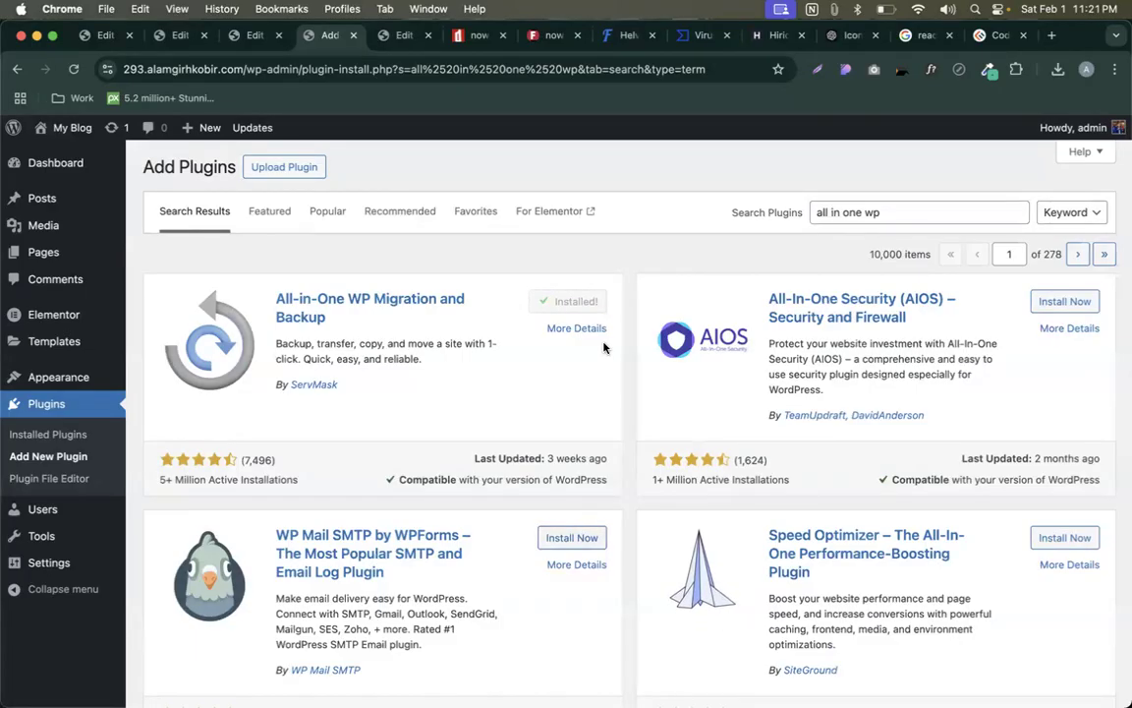
click(553, 302)
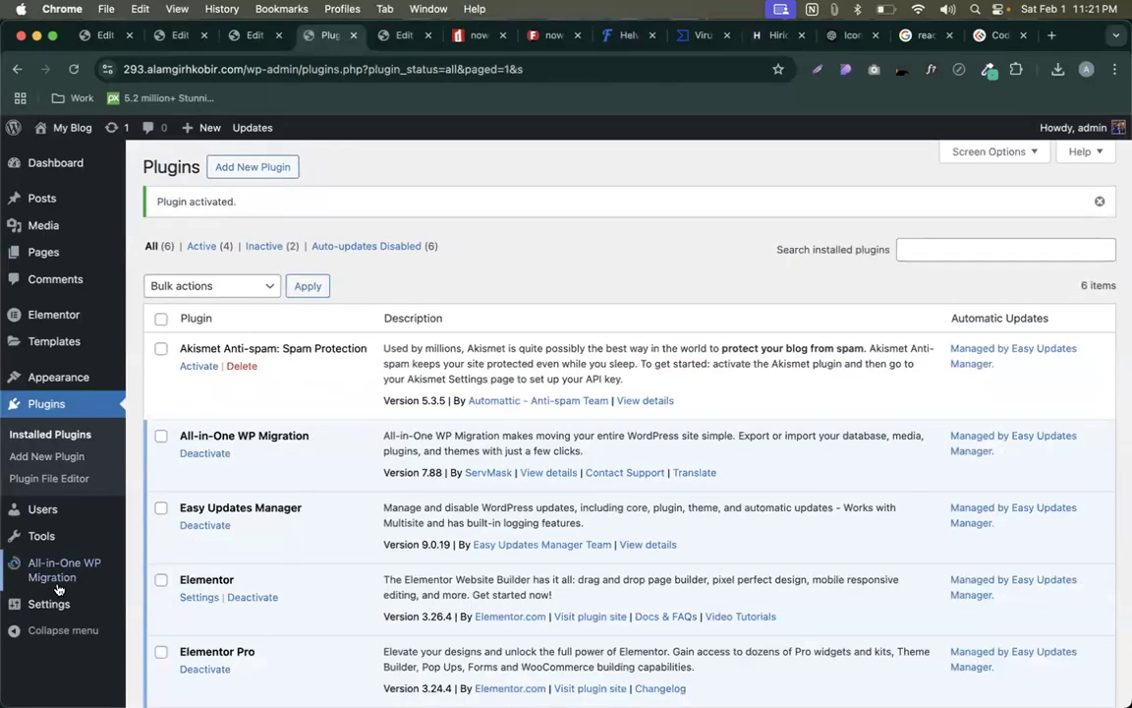
mouse_move(59, 569)
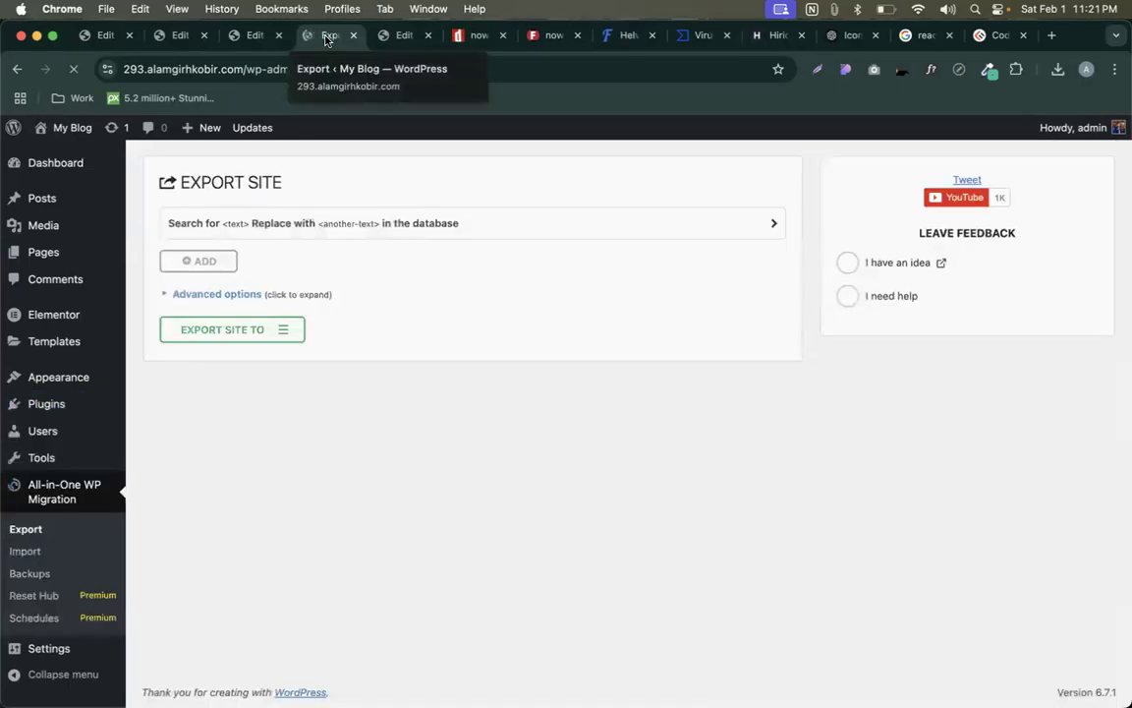
- Export the site to a file, download the backup, and close the dialog
click(276, 330)
click(196, 353)
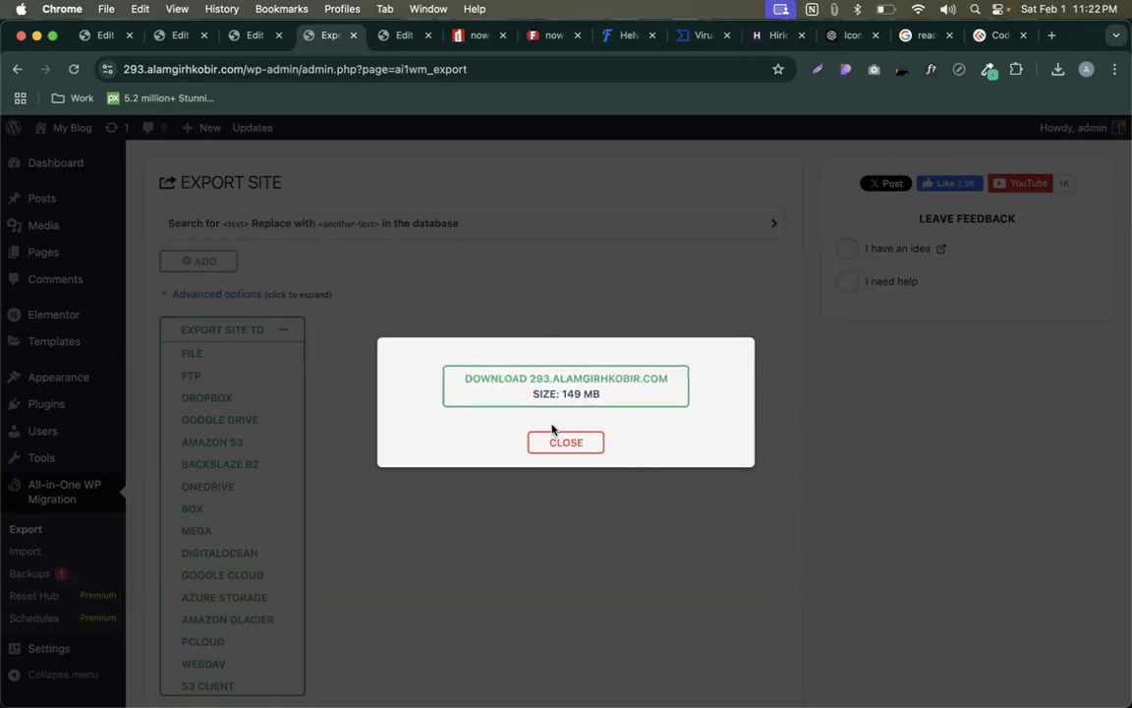
click(550, 379)
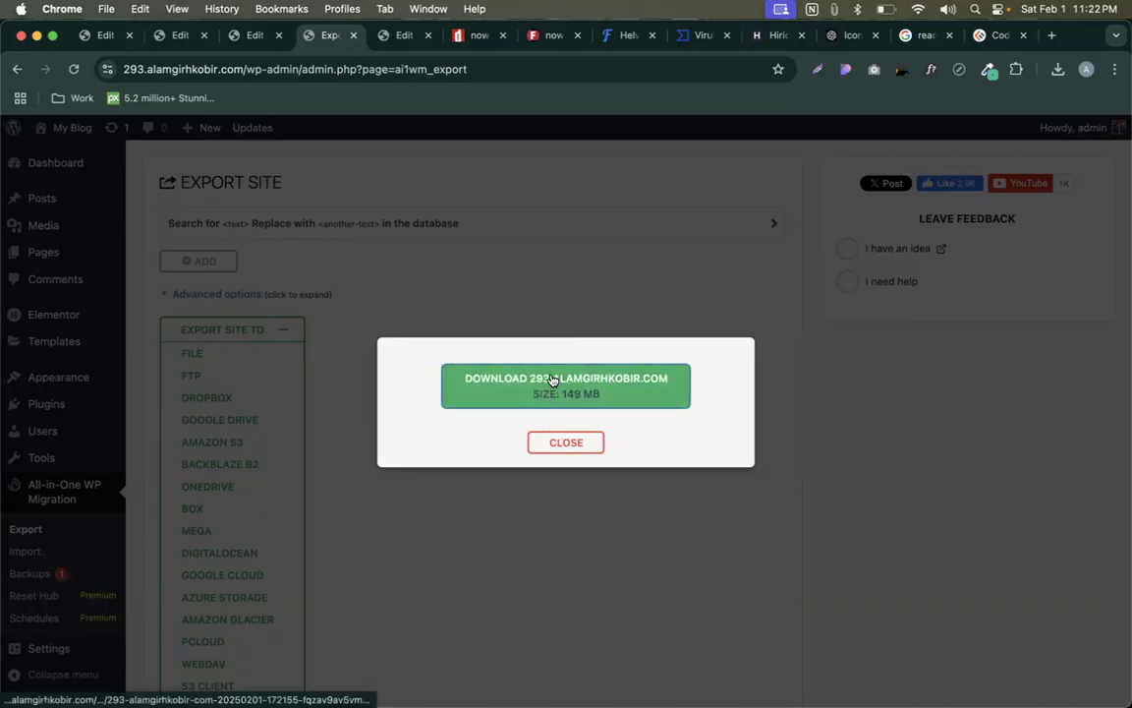
click(567, 444)
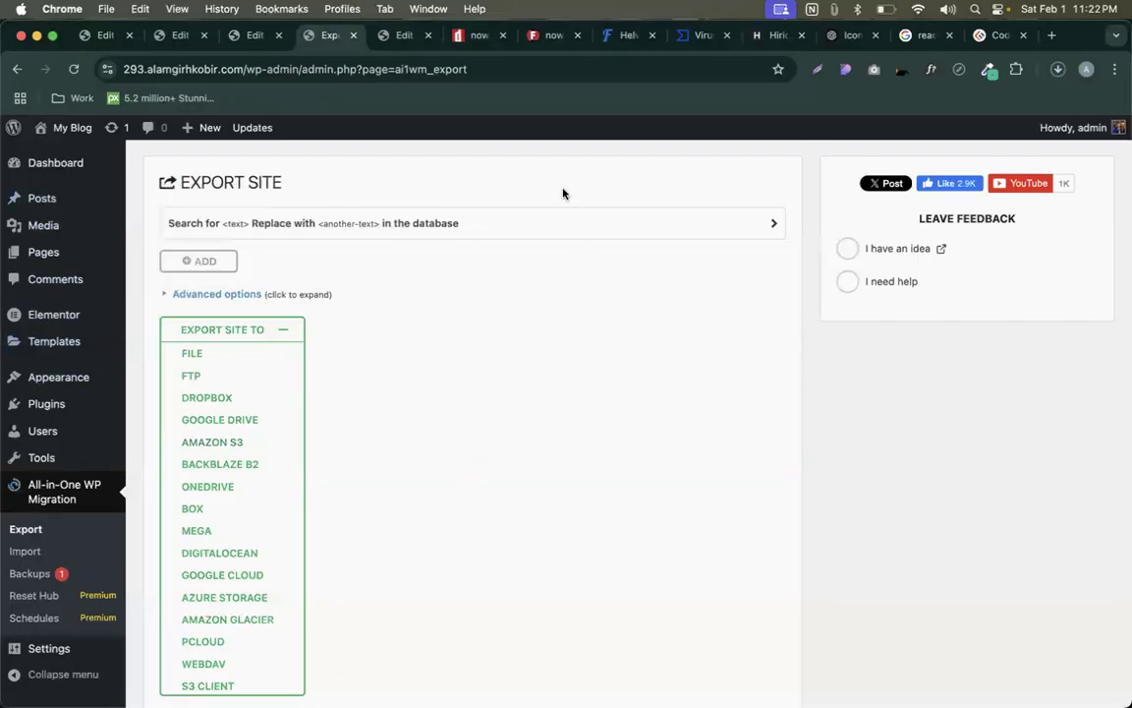
- Check the 149 MB .wpress download progress and collapse the export destinations list
click(1056, 71)
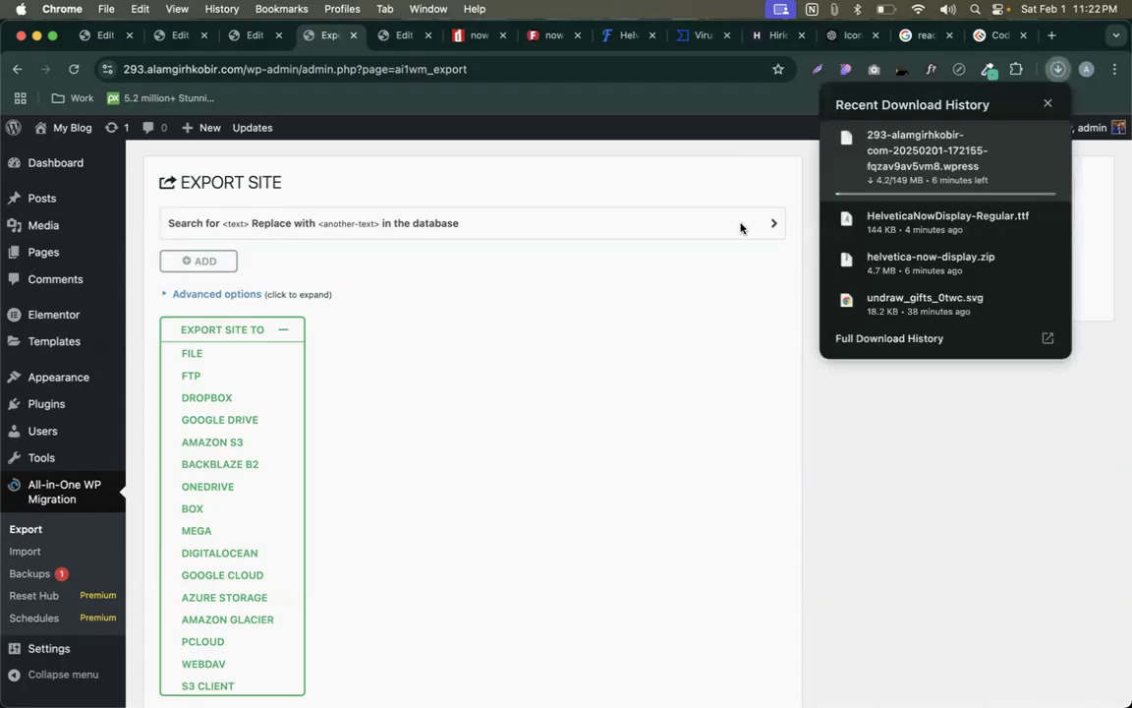
click(800, 396)
scroll(413, 438, down, 1)
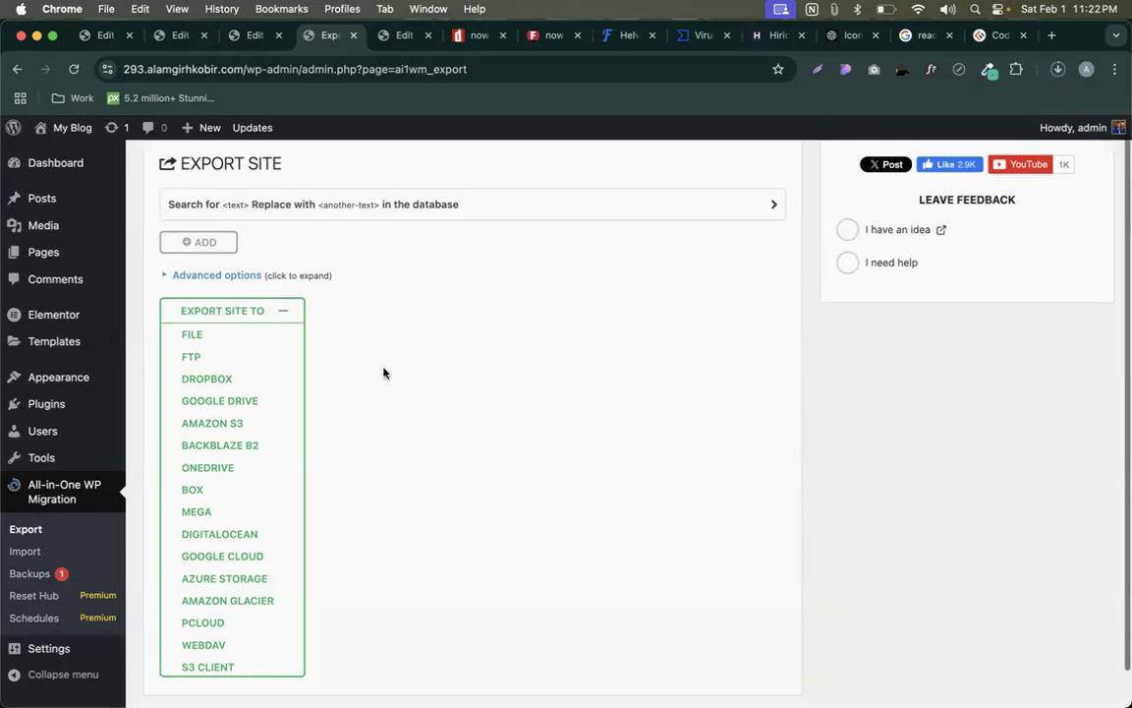
click(260, 322)
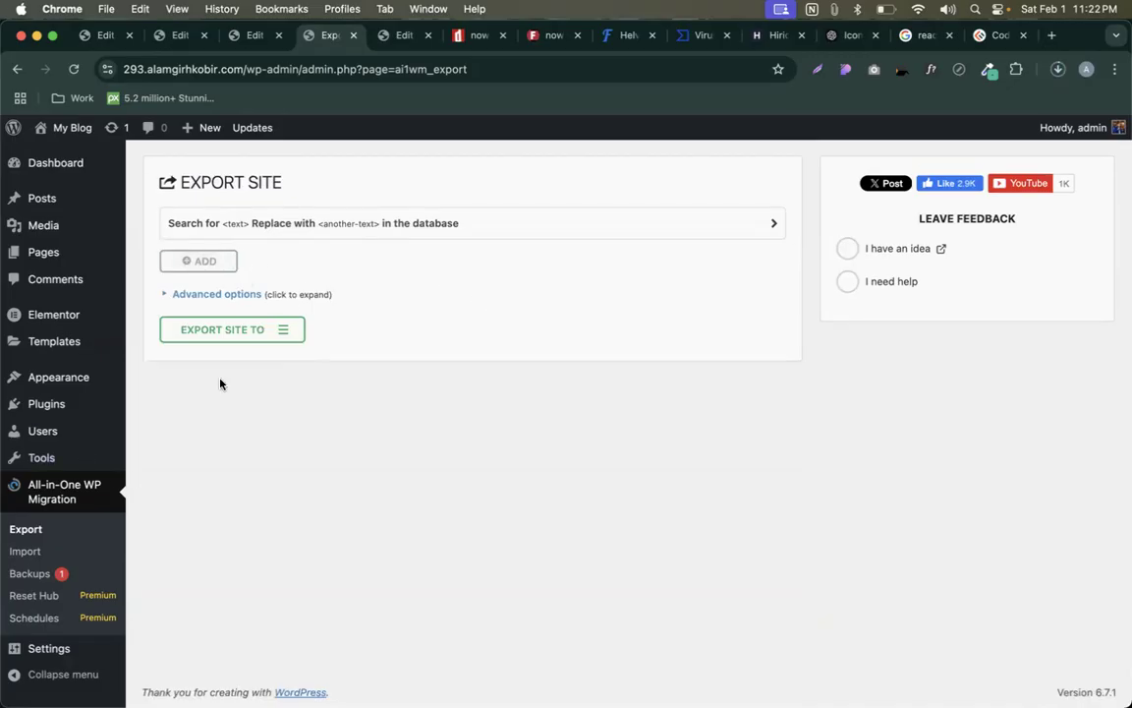
- Open All-in-One WP Migration's Import page and highlight the 999 MB upload limit
click(27, 552)
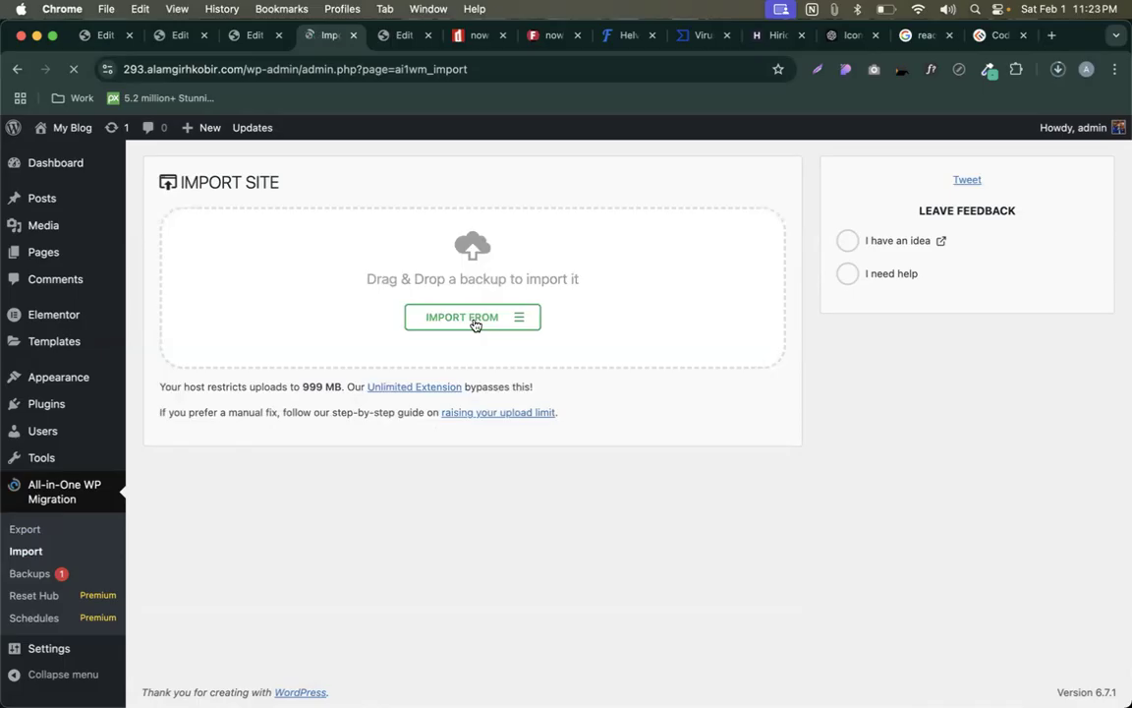
drag(299, 387, 344, 386)
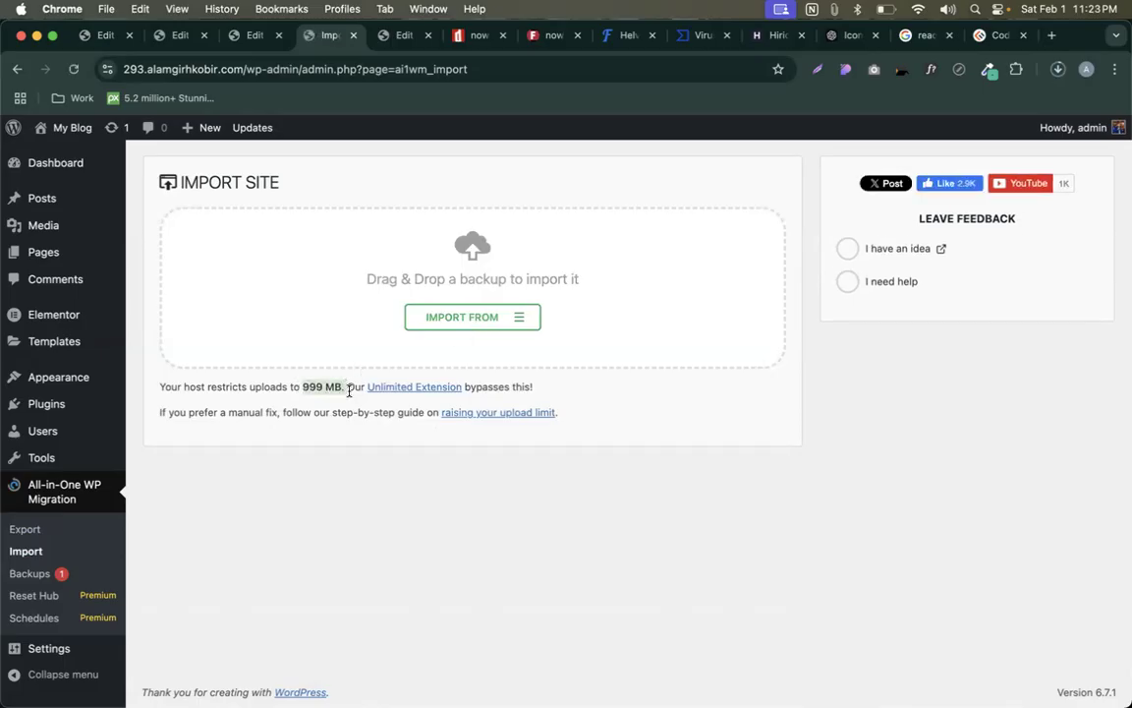
drag(358, 413, 418, 411)
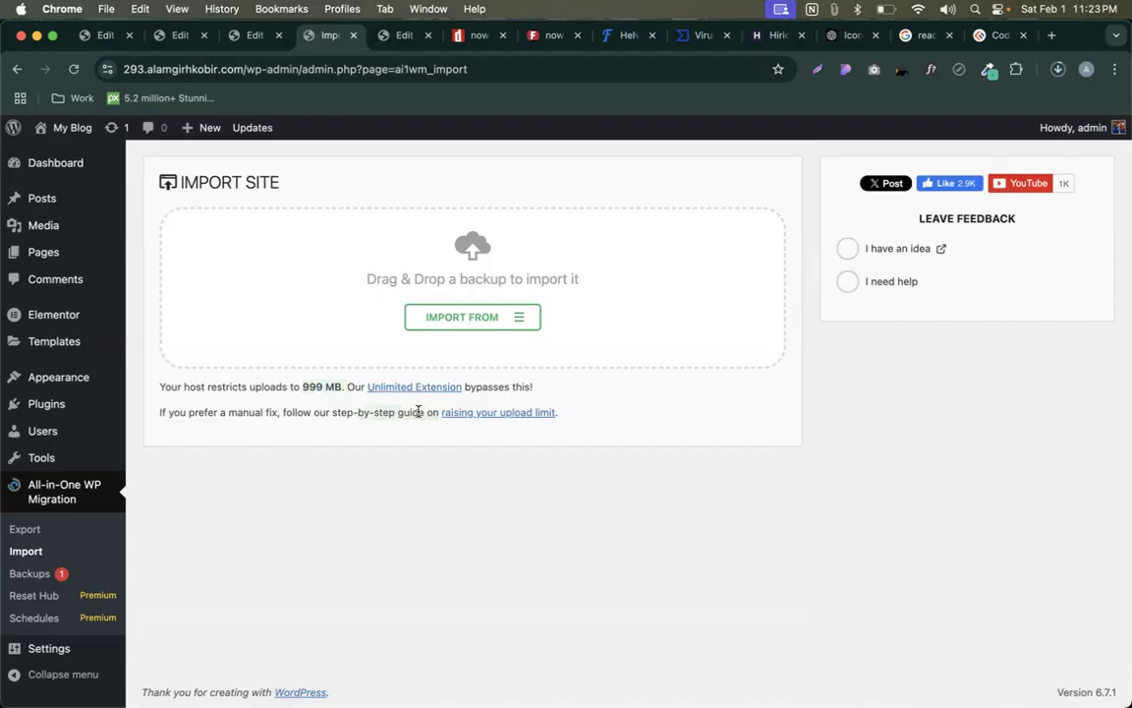
click(419, 412)
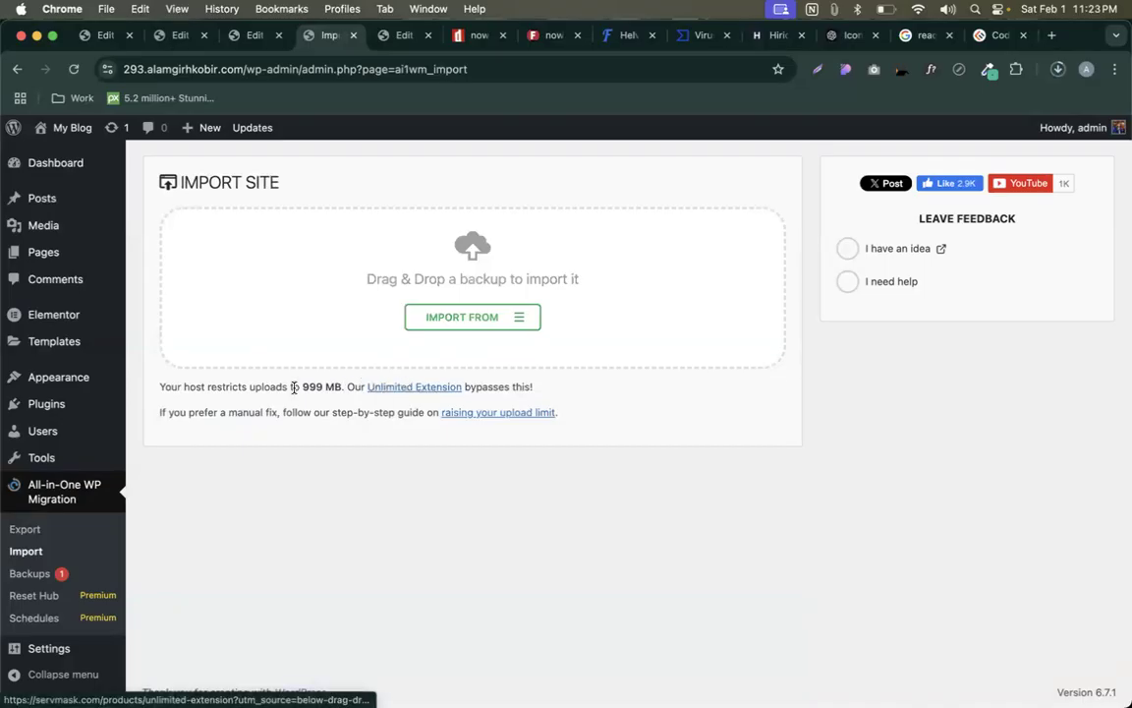
drag(301, 385, 343, 381)
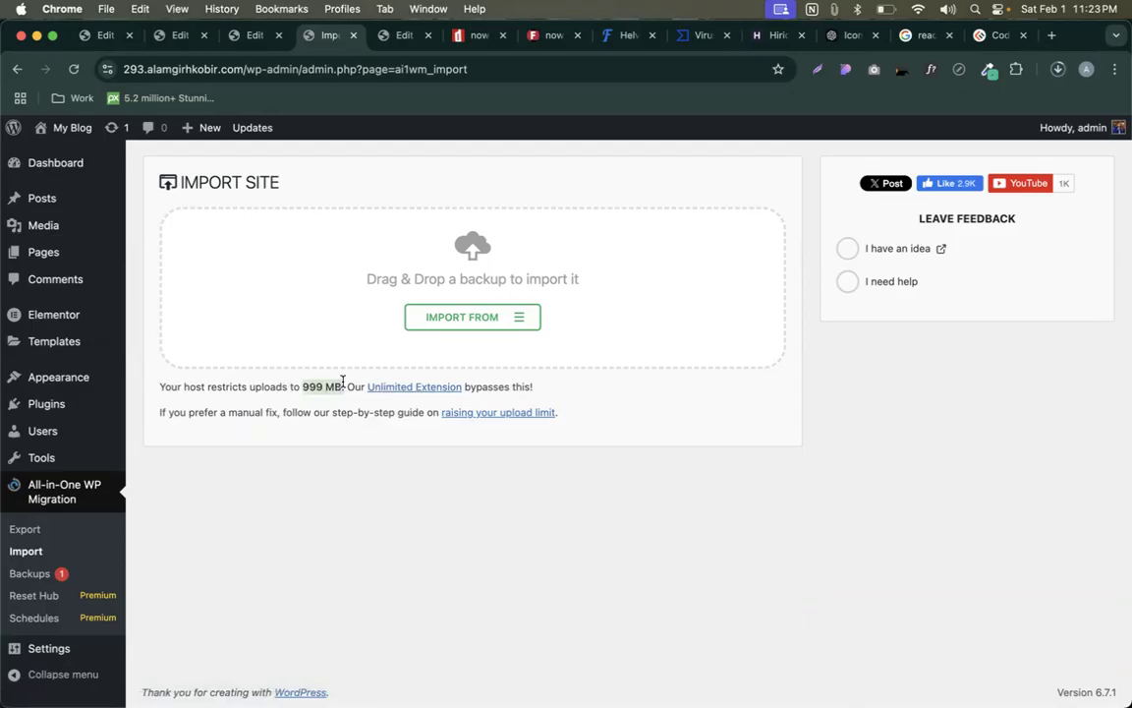
click(361, 371)
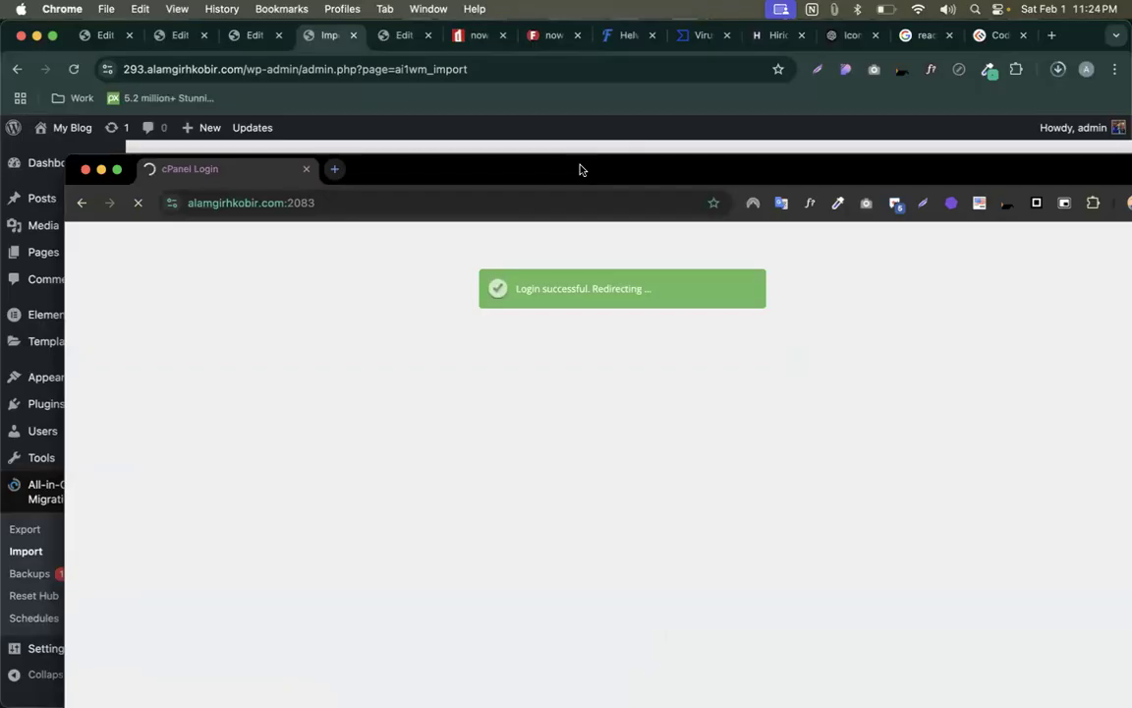
- Maximise the cPanel window and open MultiPHP INI Editor from the Software section
double_click(579, 169)
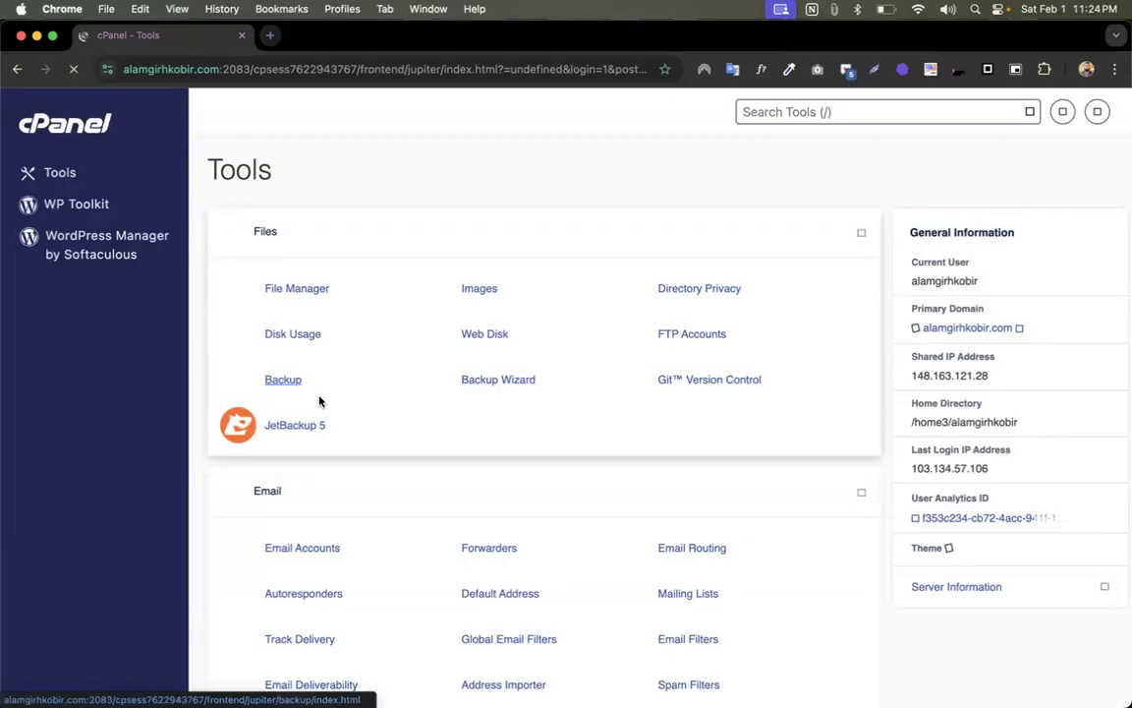
scroll(561, 492, down, 3)
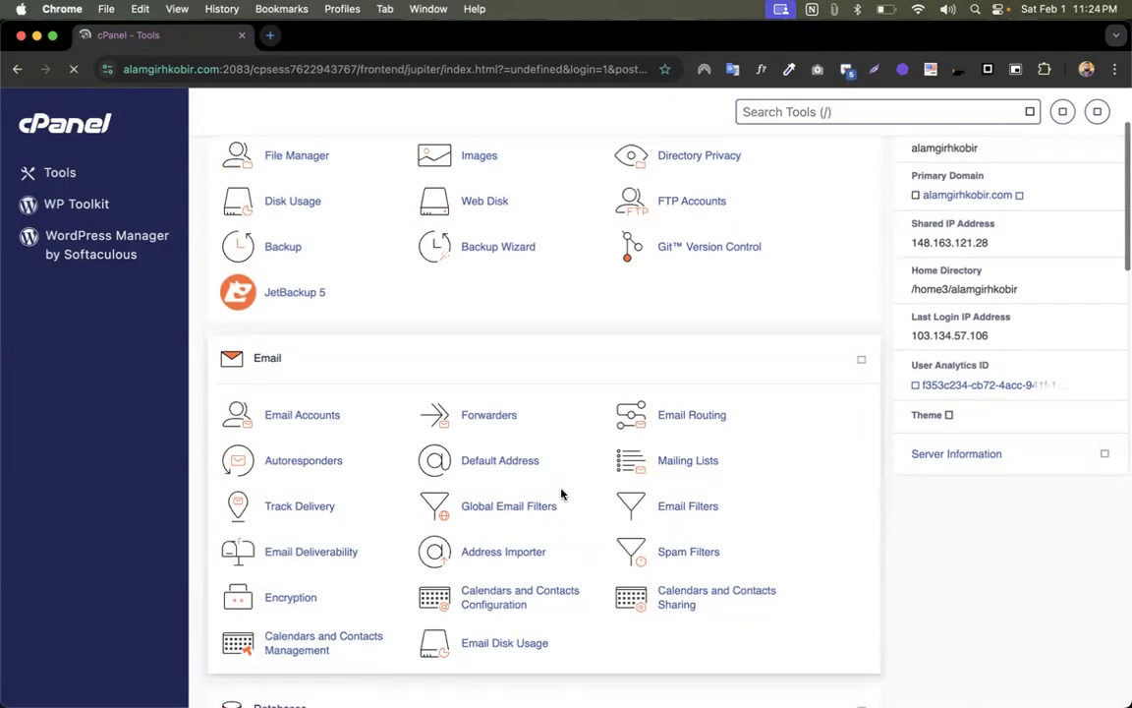
scroll(561, 492, down, 15)
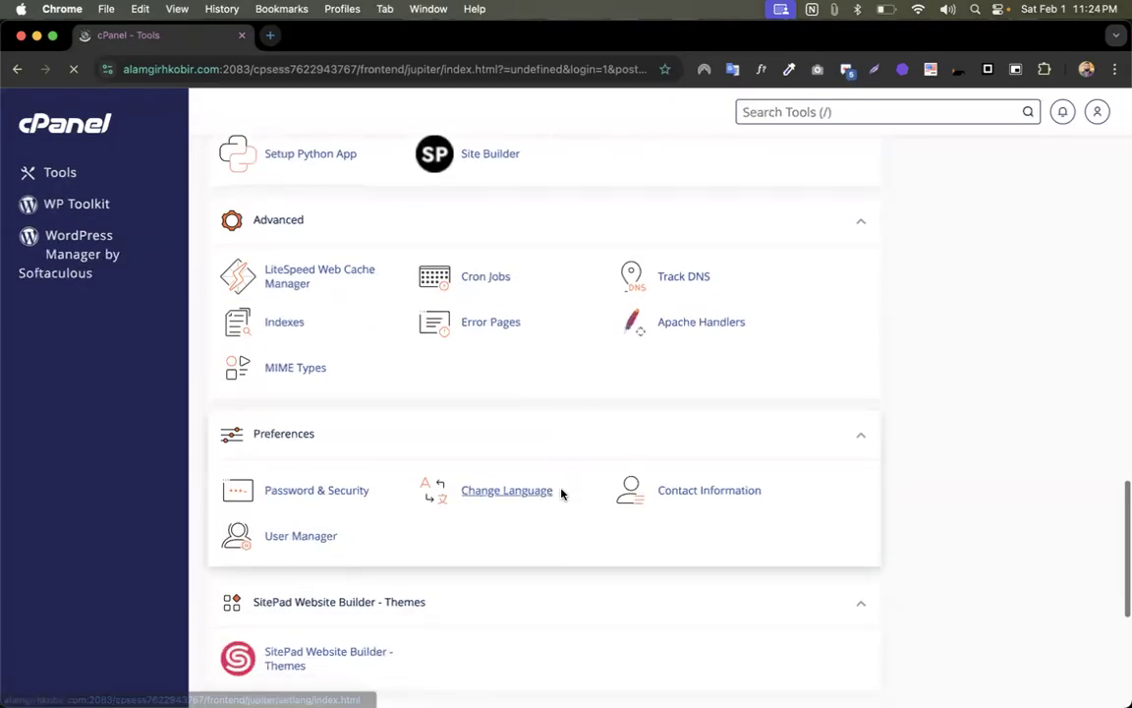
scroll(561, 492, up, 5)
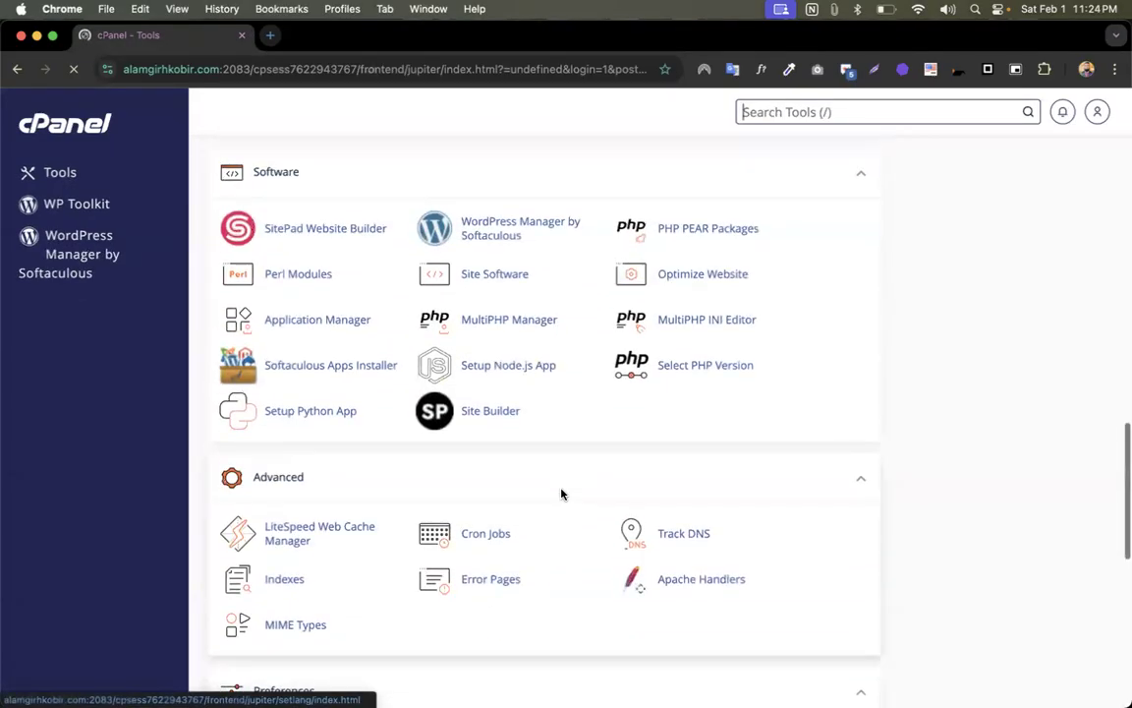
click(684, 322)
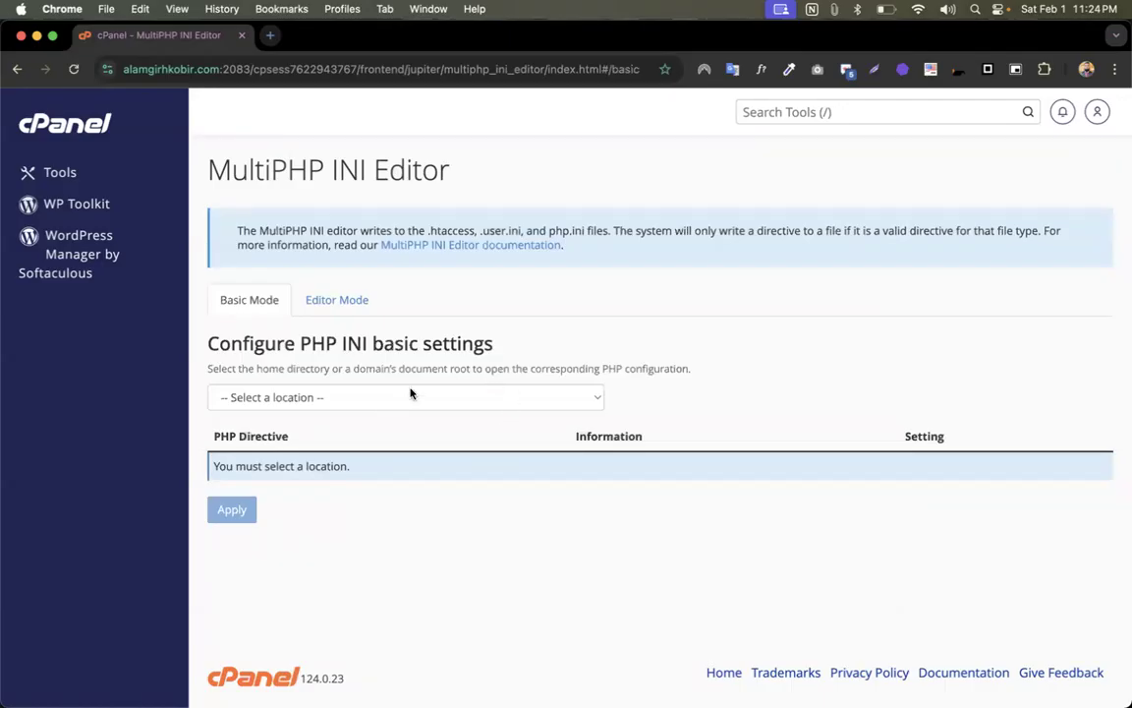
- Load PHP settings for the 293 subdomain, then switch to the main domain's settings
click(373, 398)
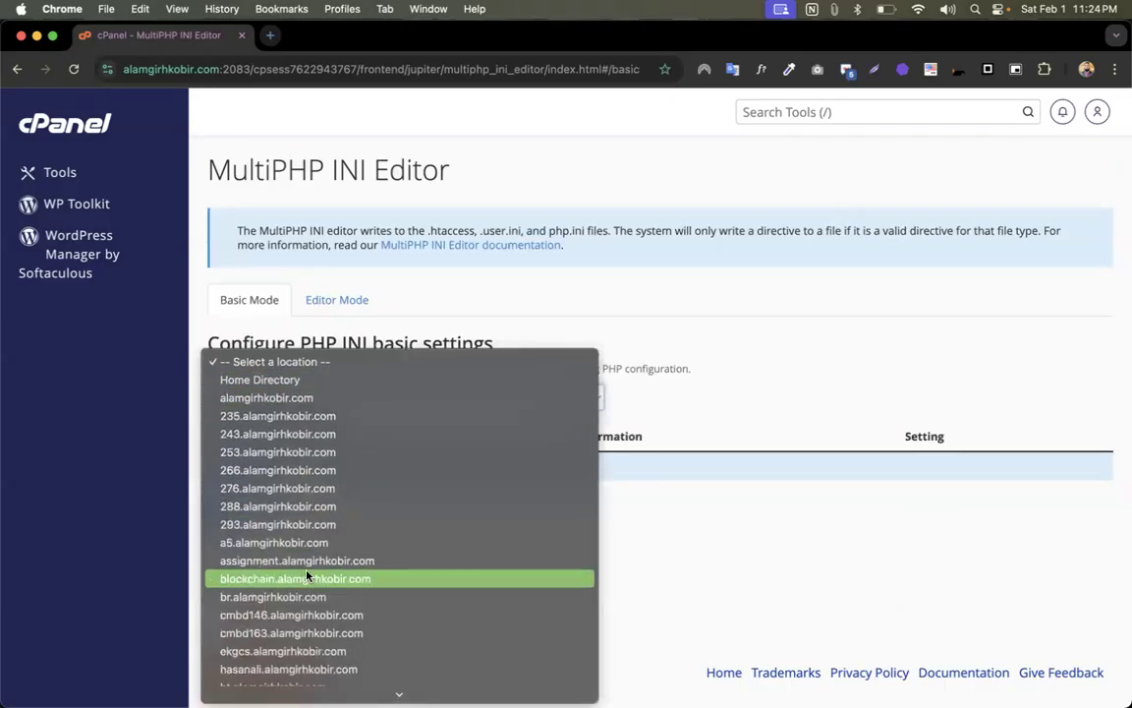
scroll(280, 580, down, 5)
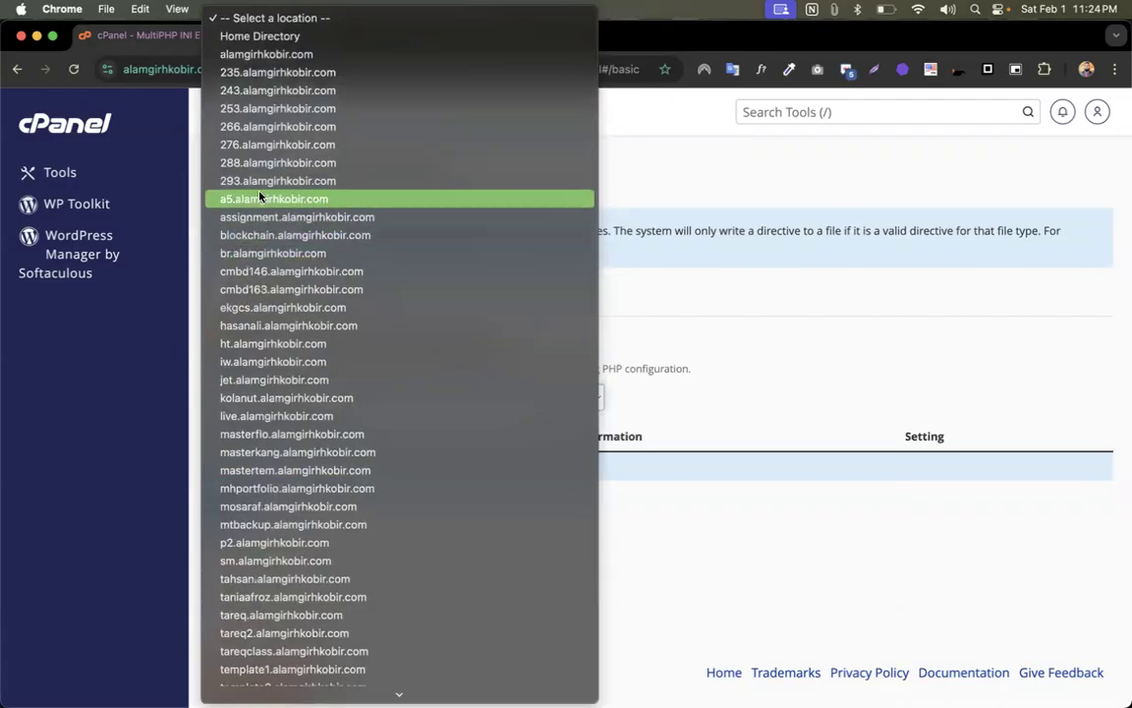
key(Escape)
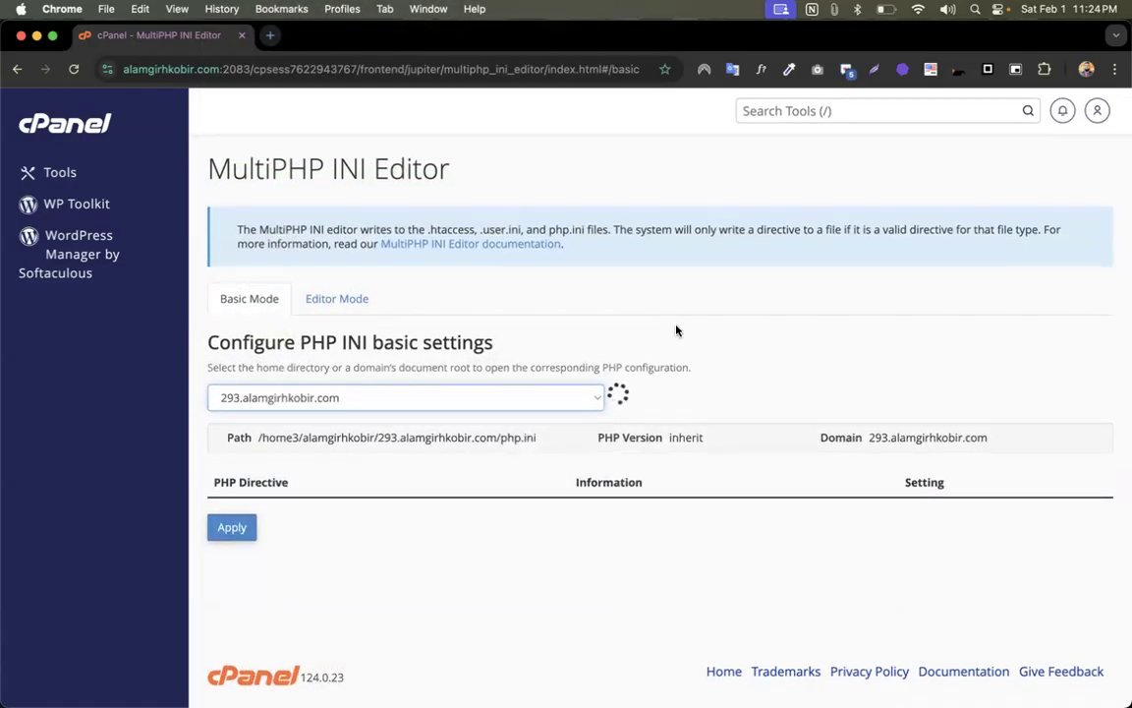
scroll(733, 341, down, 3)
scroll(732, 341, down, 8)
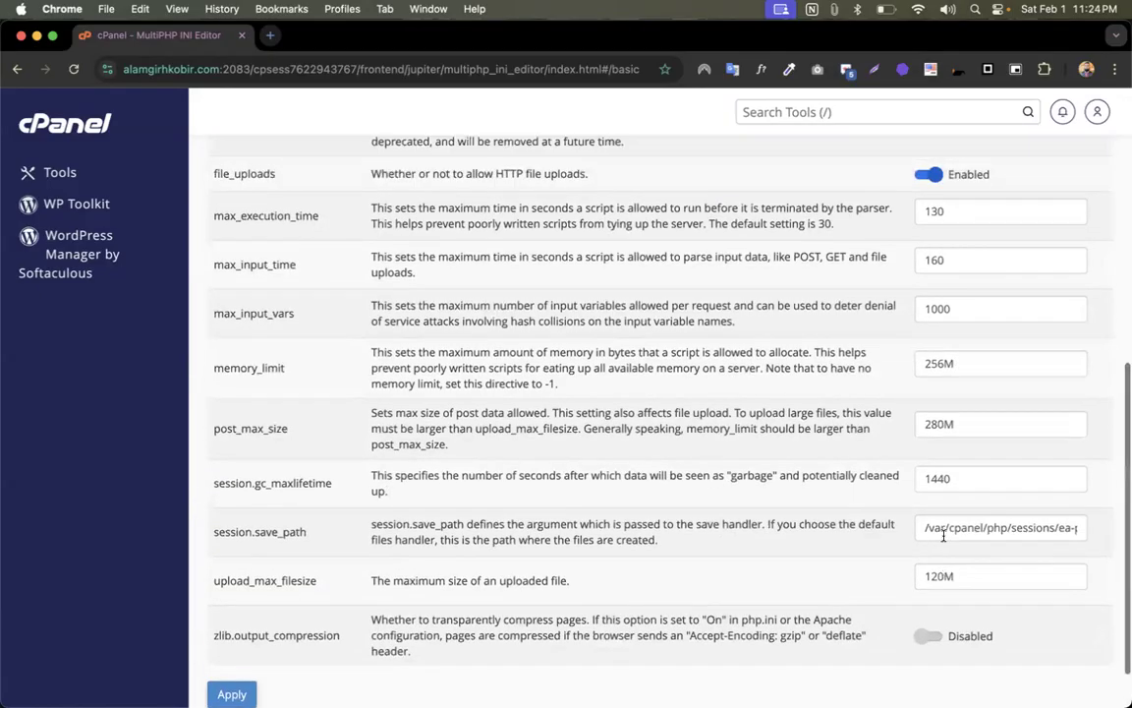
scroll(424, 228, up, 7)
scroll(425, 228, up, 3)
click(369, 293)
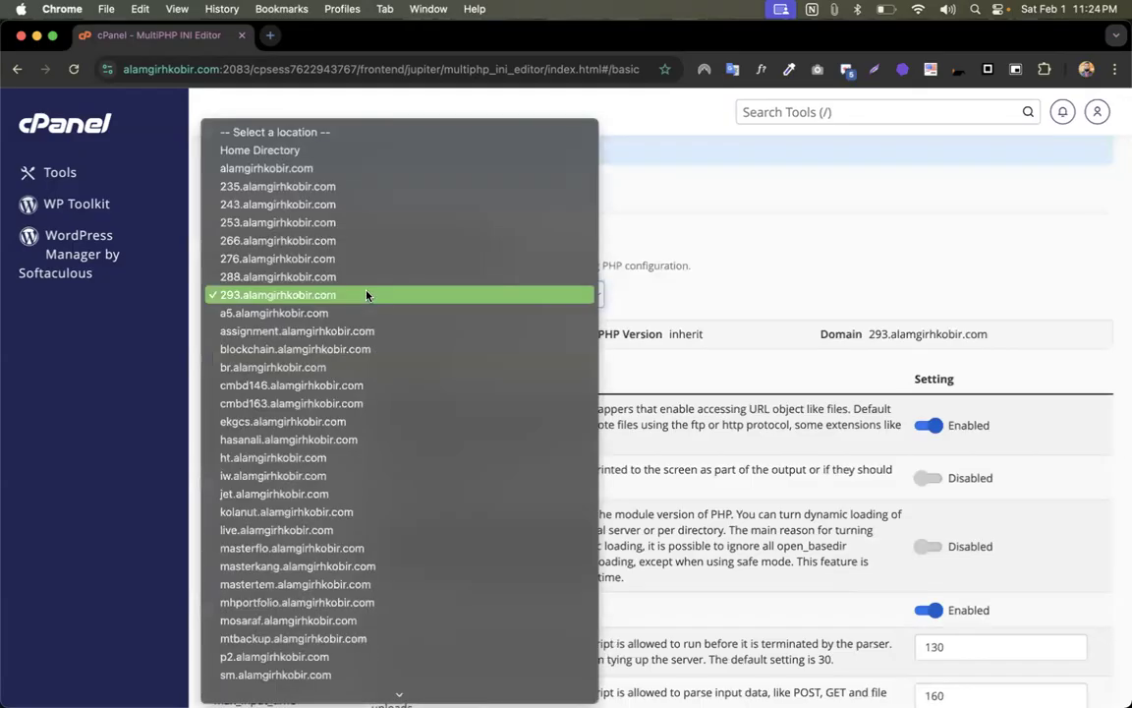
click(265, 168)
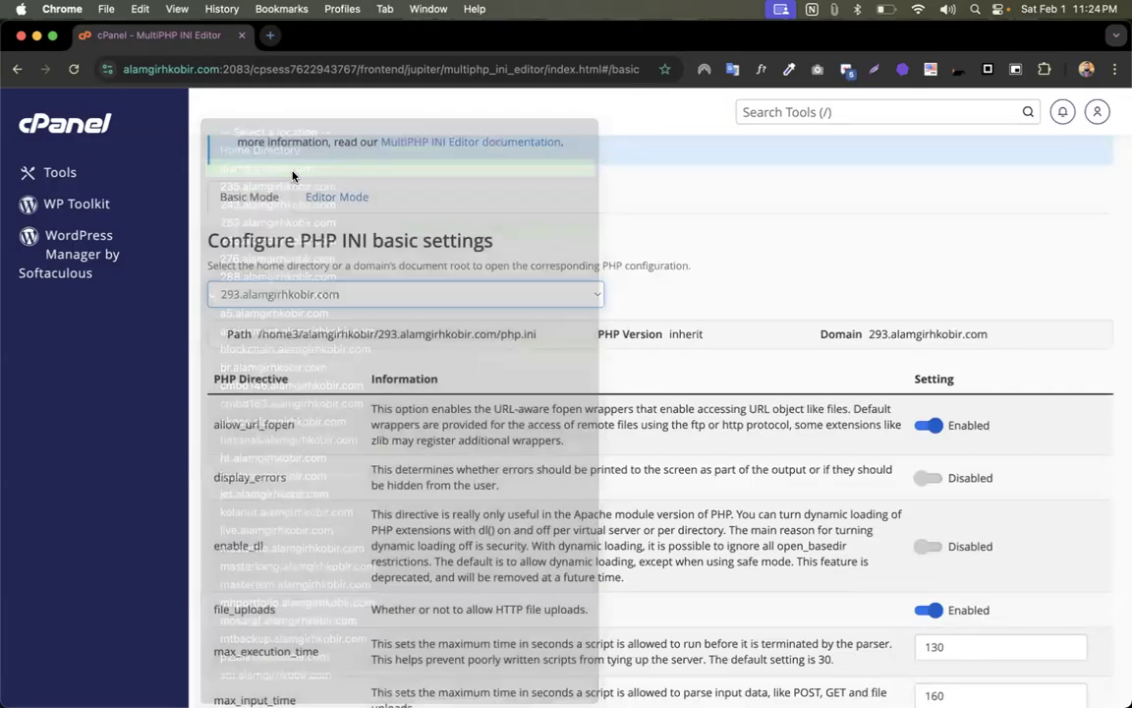
scroll(737, 460, down, 8)
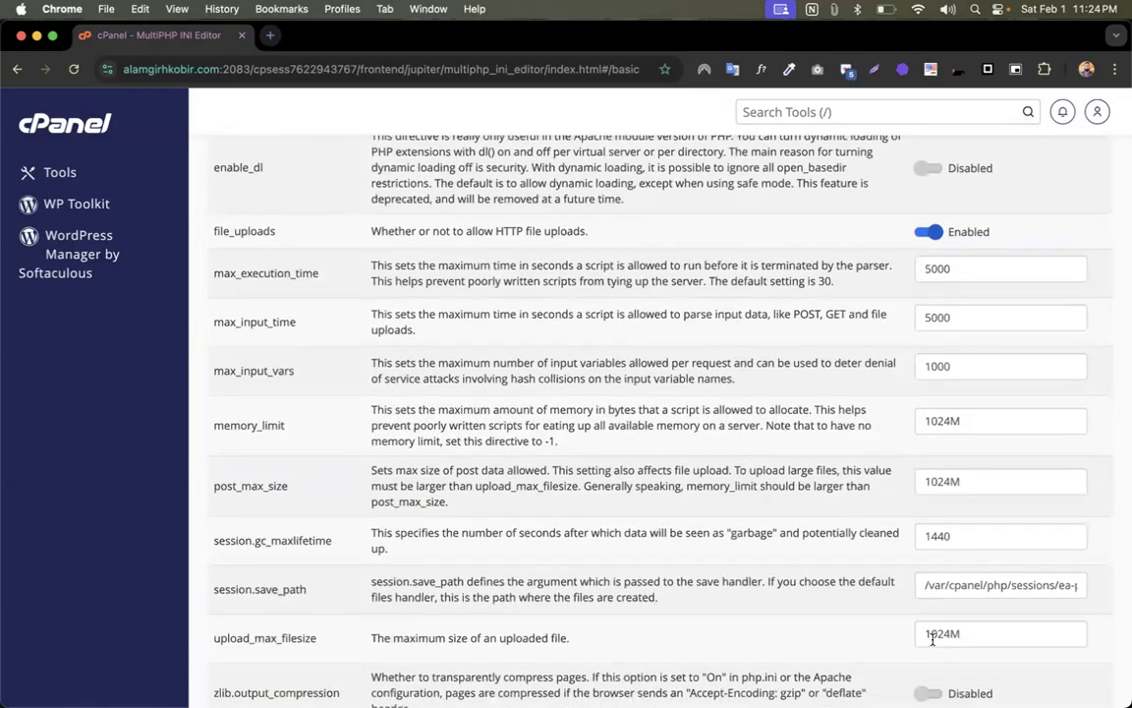
scroll(852, 446, up, 3)
- Switch the INI Editor location to Home Directory and review its PHP values
click(340, 152)
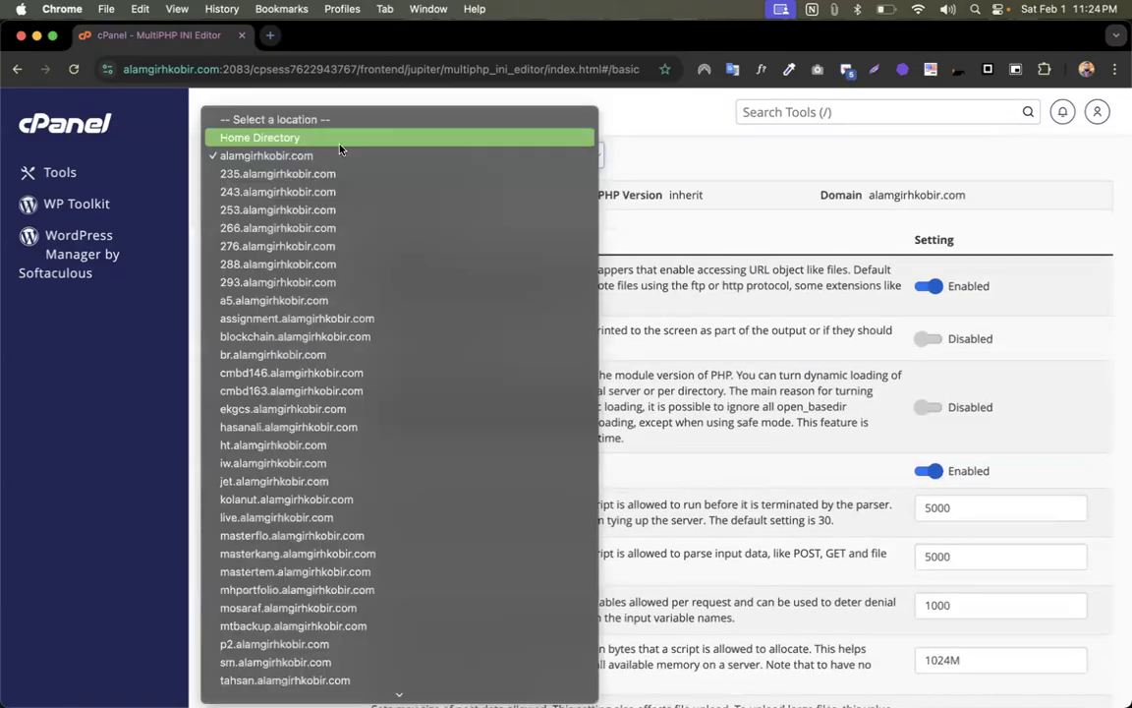
click(257, 139)
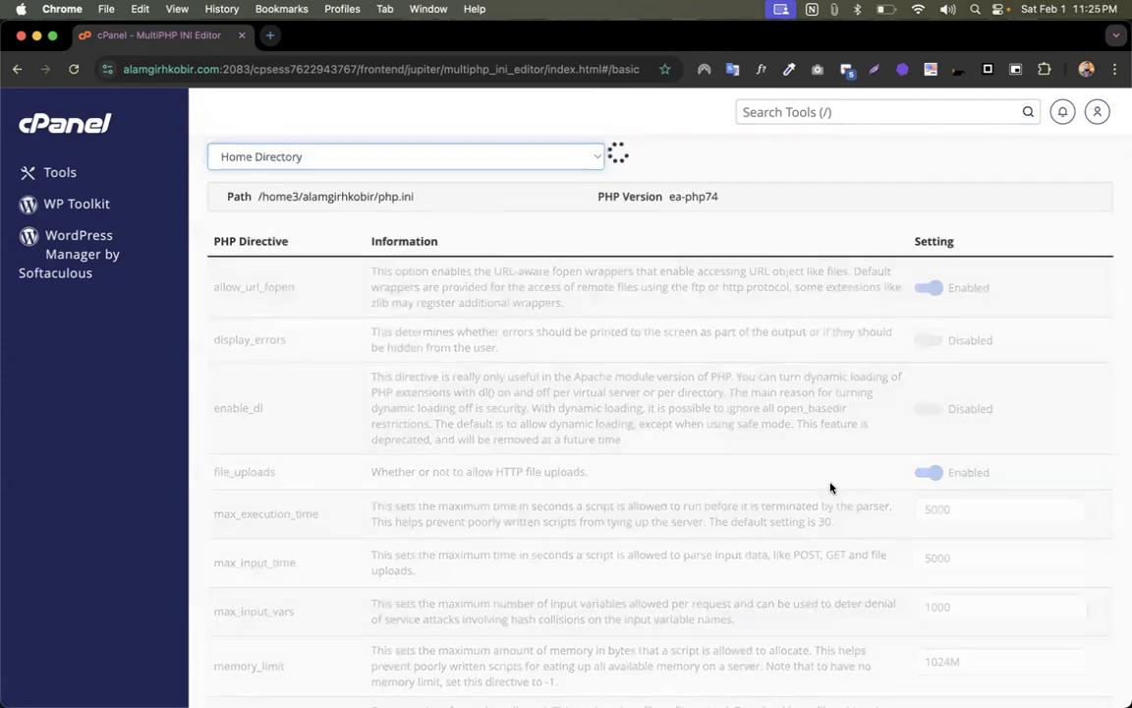
scroll(830, 488, down, 4)
scroll(847, 470, down, 4)
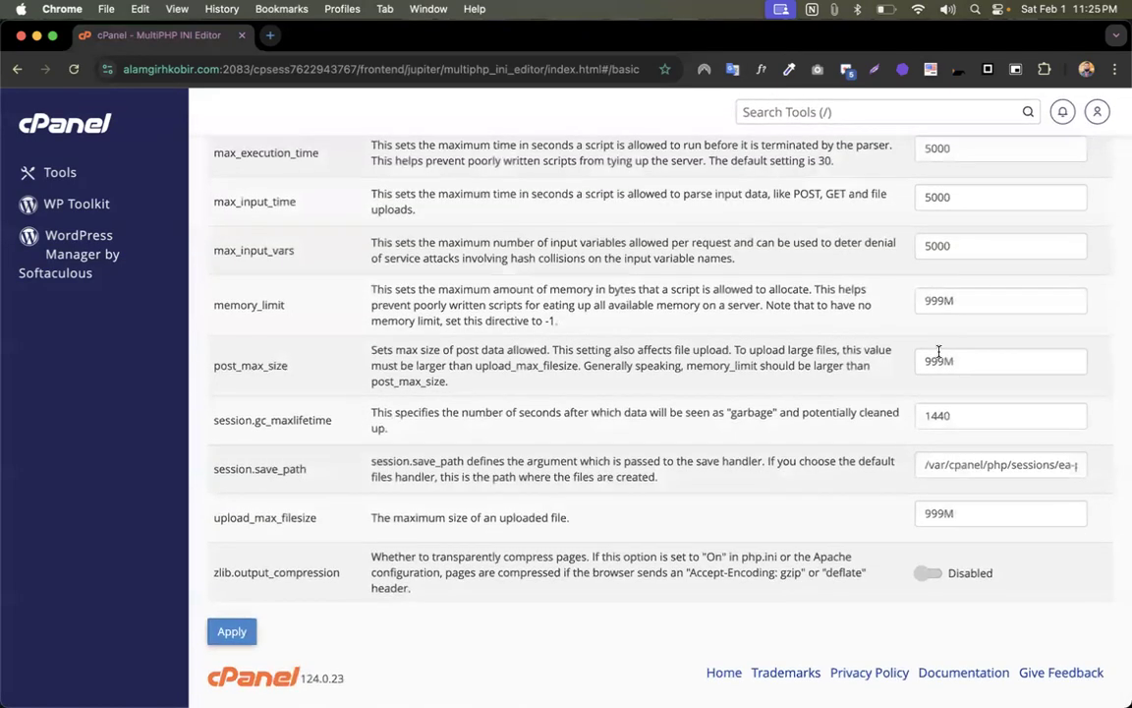
scroll(935, 255, up, 2)
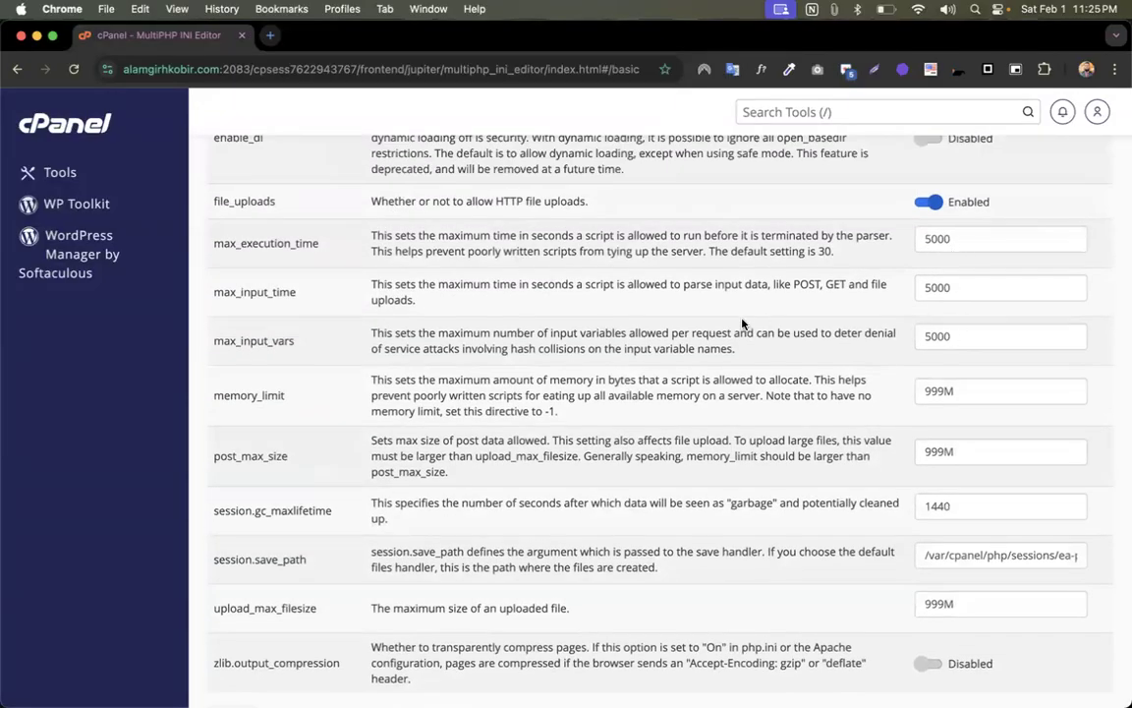
scroll(639, 314, up, 8)
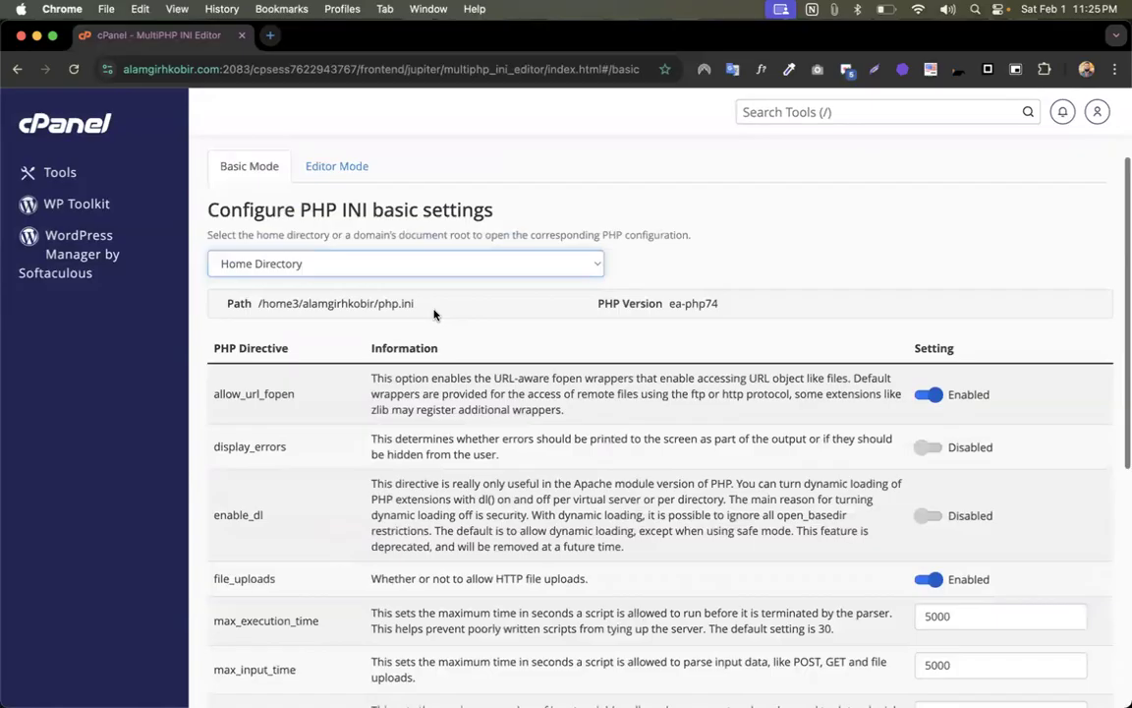
scroll(991, 617, down, 5)
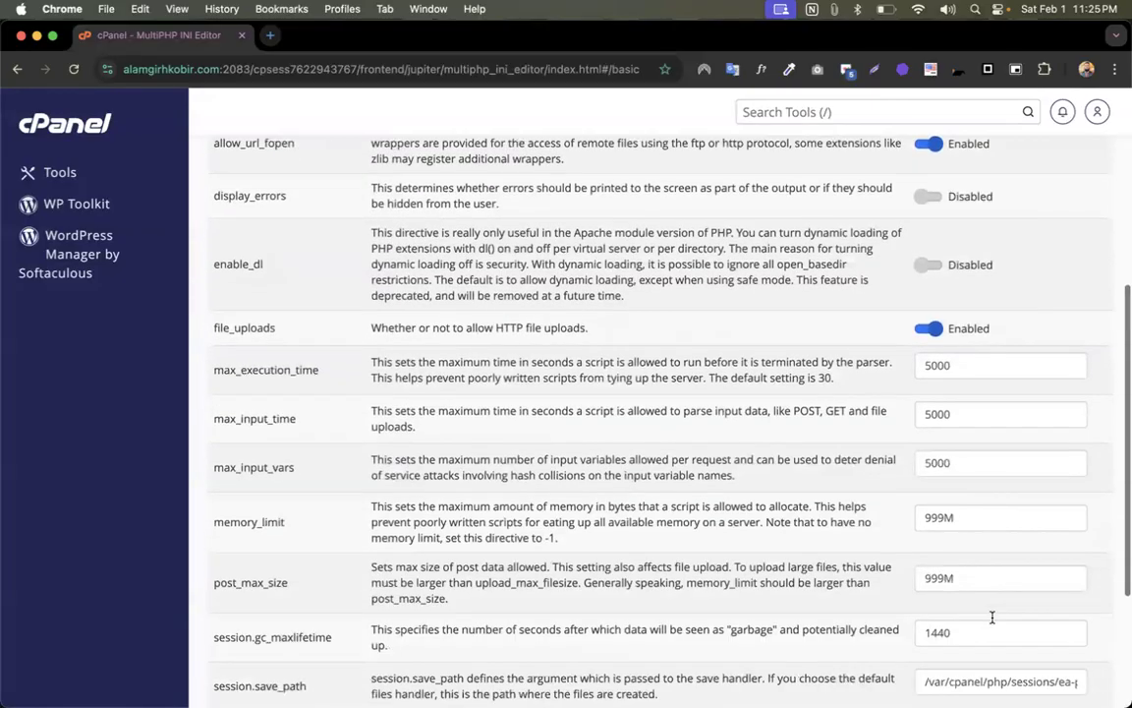
scroll(991, 617, down, 3)
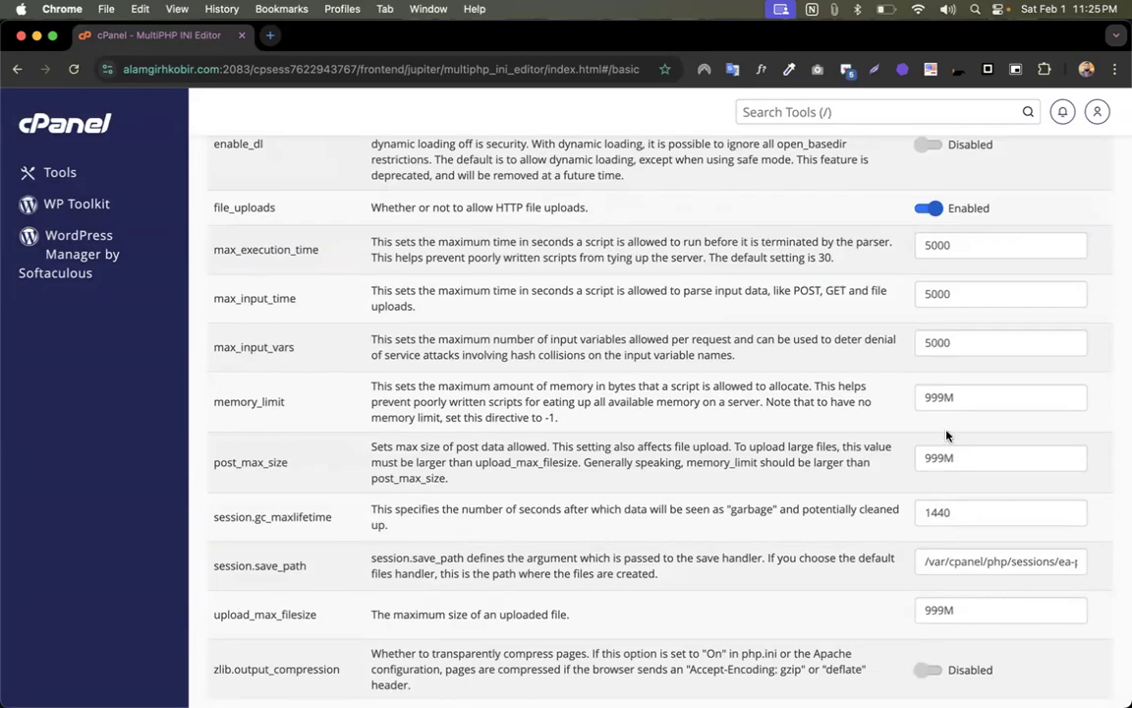
- Set memory_limit, post_max_size and upload_max_filesize to 2M, apply, and return to WordPress
drag(942, 396, 925, 396)
text(2M)
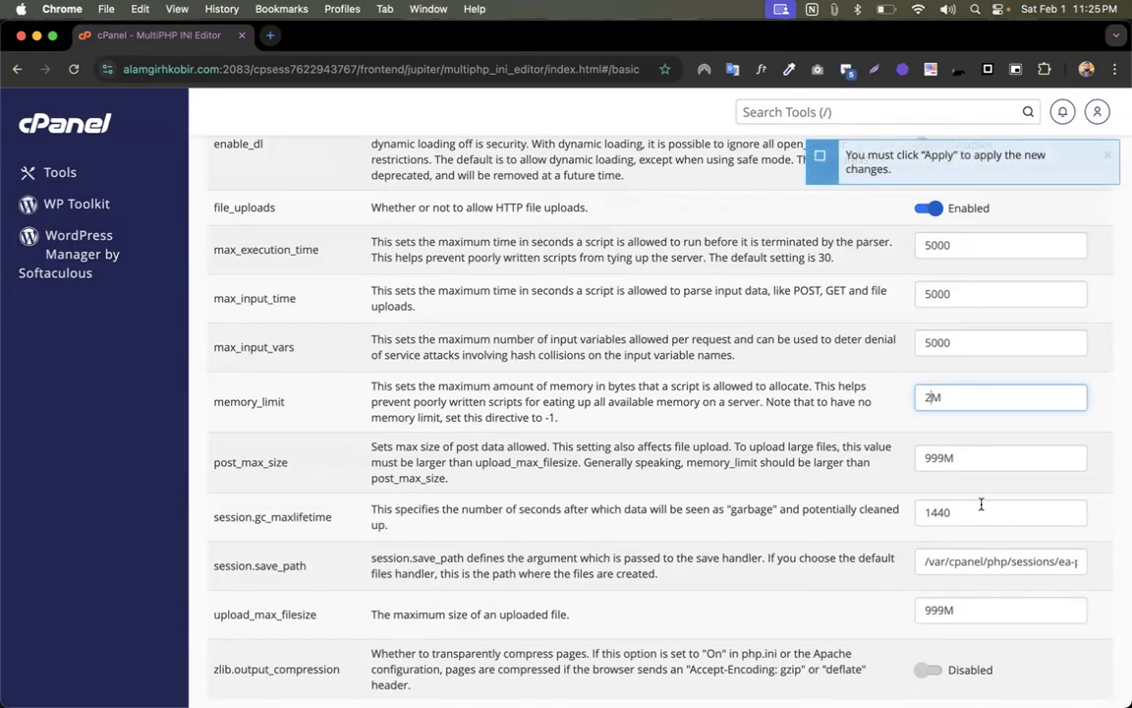
drag(943, 459, 903, 461)
text(2)
drag(941, 609, 911, 608)
text(2)
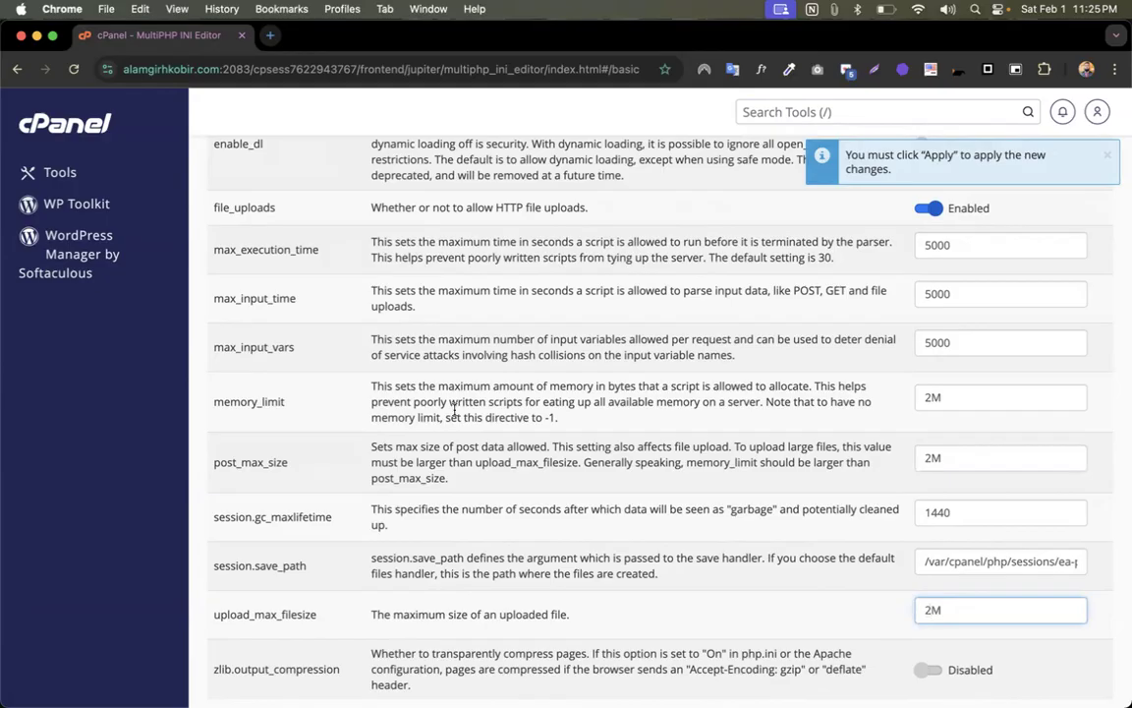
scroll(454, 411, down, 3)
click(239, 631)
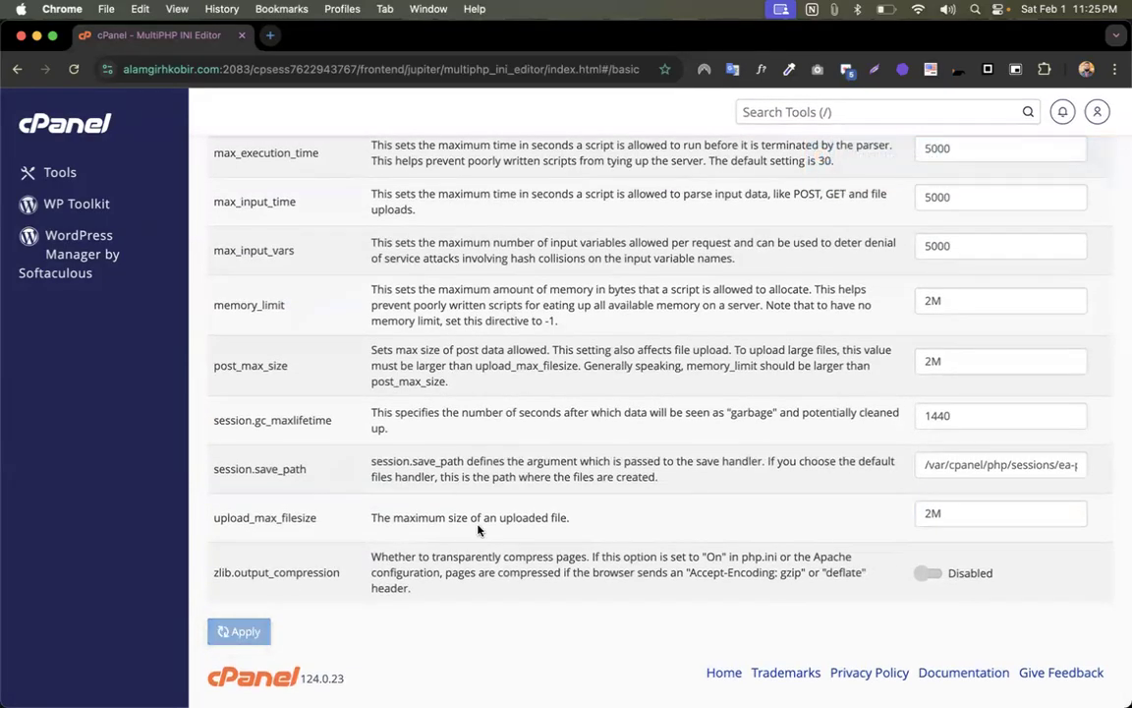
key(ctrl+Up)
click(409, 262)
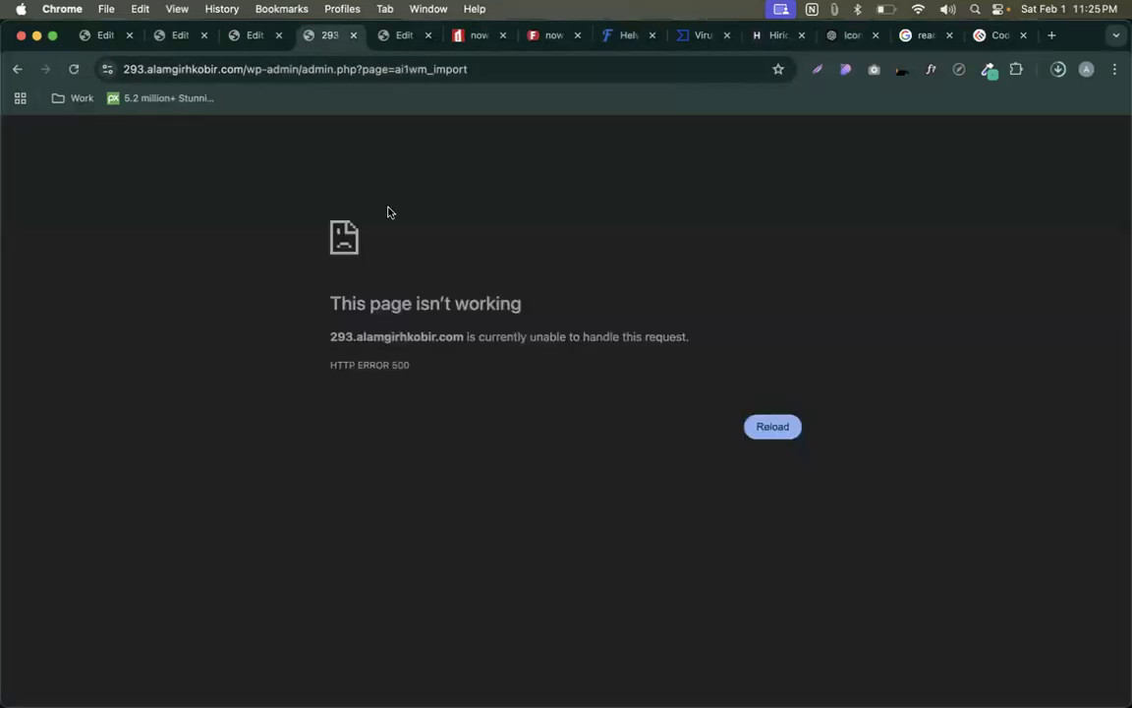
- Reload the import page, note its 2 MB upload limit, and choose Import From > File
click(73, 70)
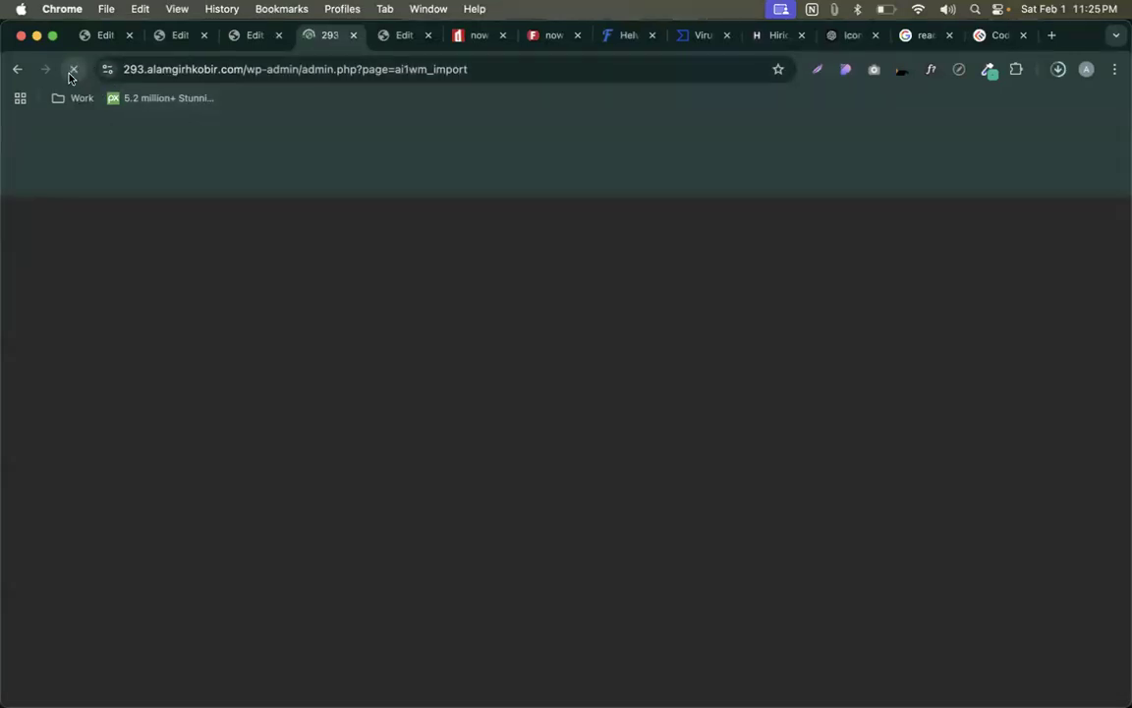
drag(300, 387, 325, 386)
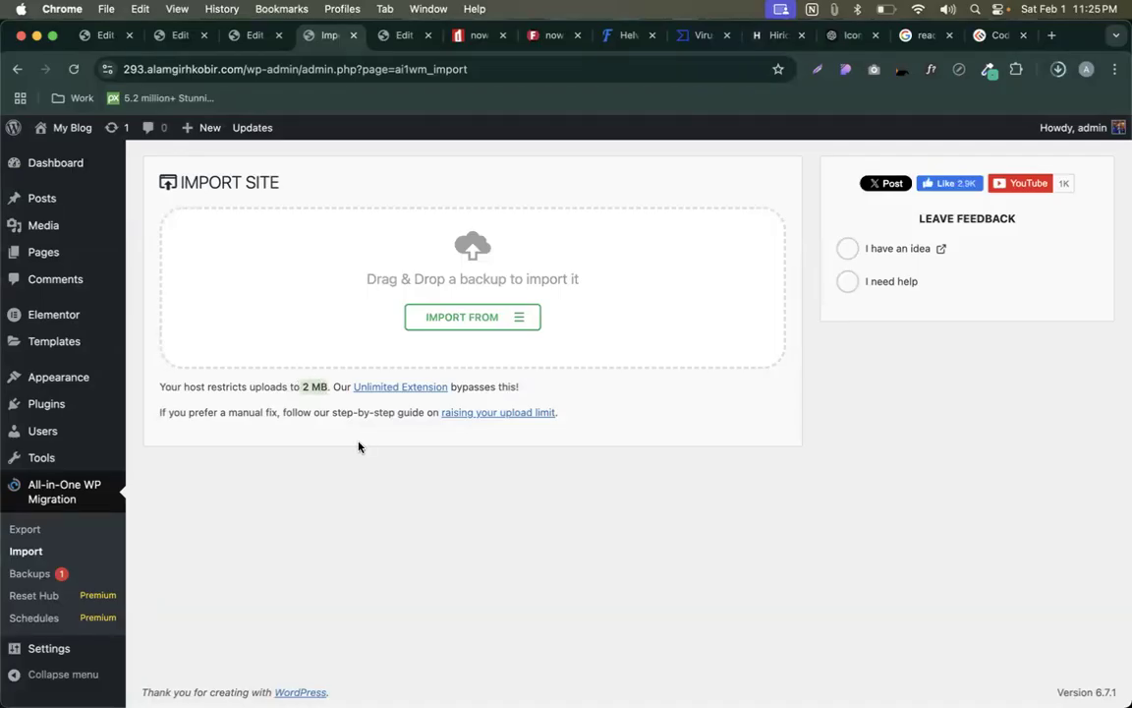
click(521, 317)
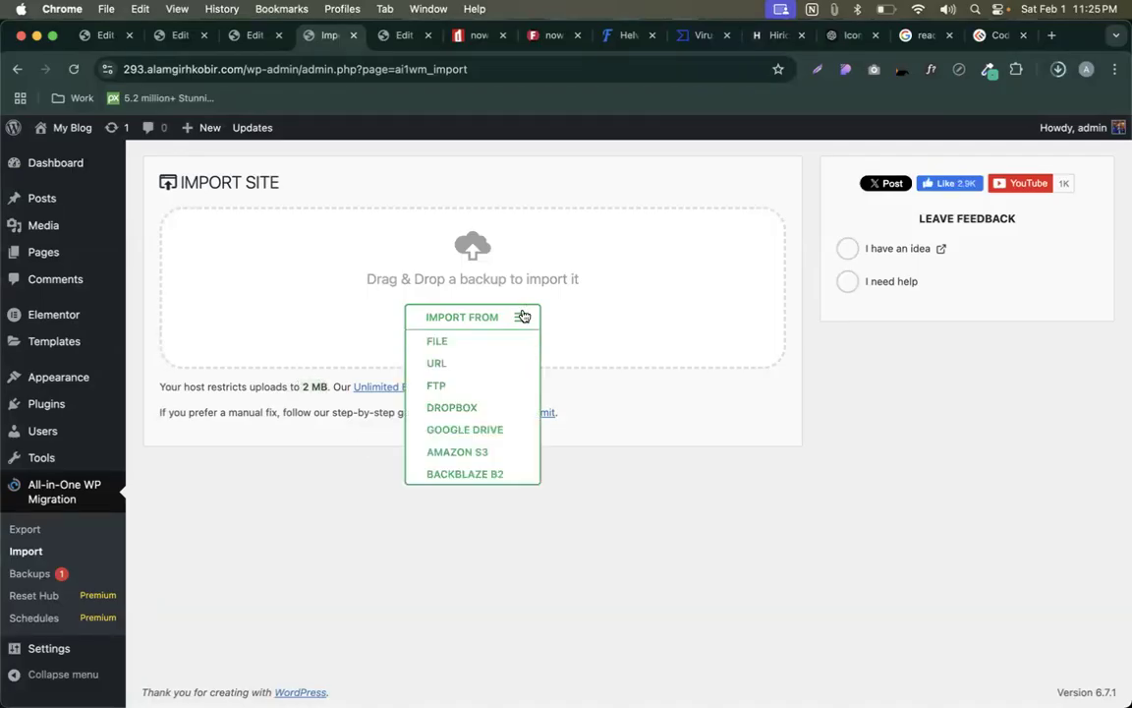
click(455, 342)
- Pick the .wpress backup, dismiss the over-limit error, and head back to cPanel
scroll(361, 401, down, 2)
scroll(362, 401, up, 5)
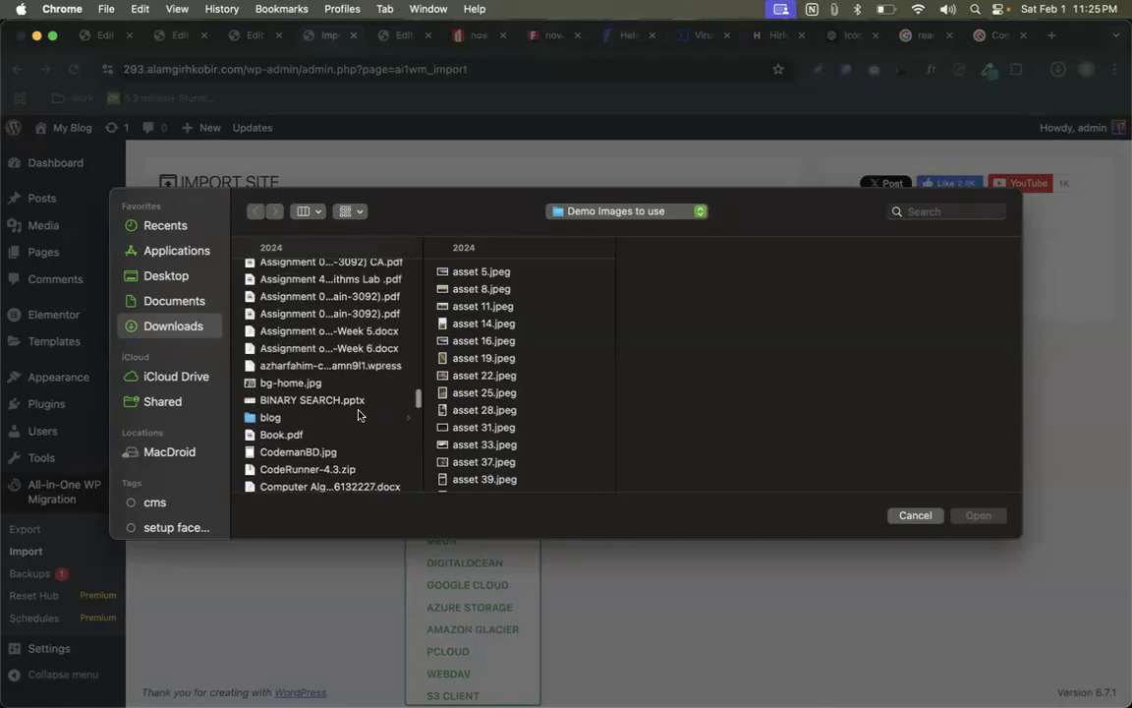
click(294, 365)
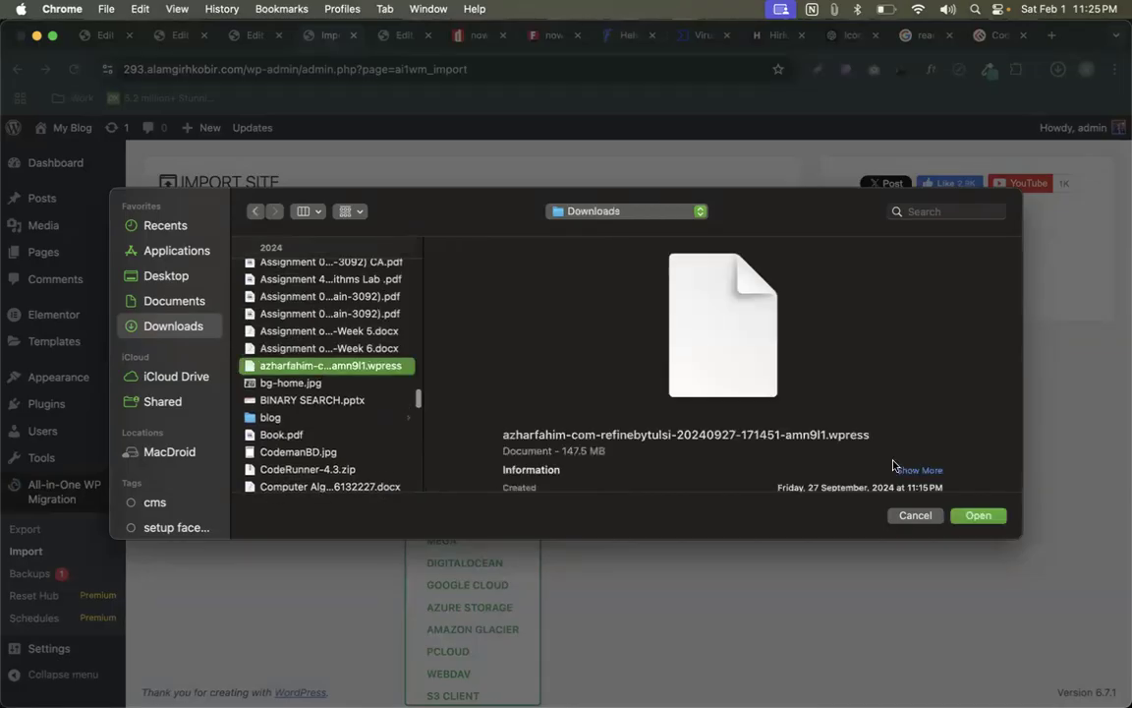
click(987, 521)
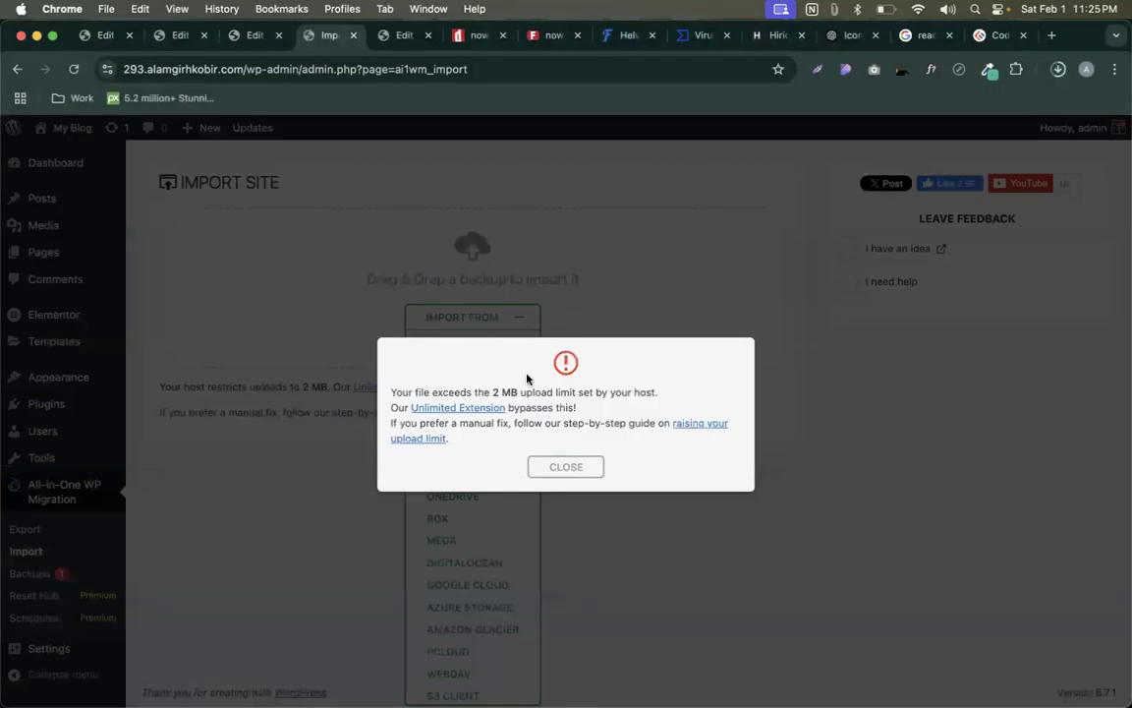
click(583, 469)
key(ctrl+Up)
- Enter 1024M for post_max_size, upload_max_filesize and memory_limit and apply the settings
click(429, 293)
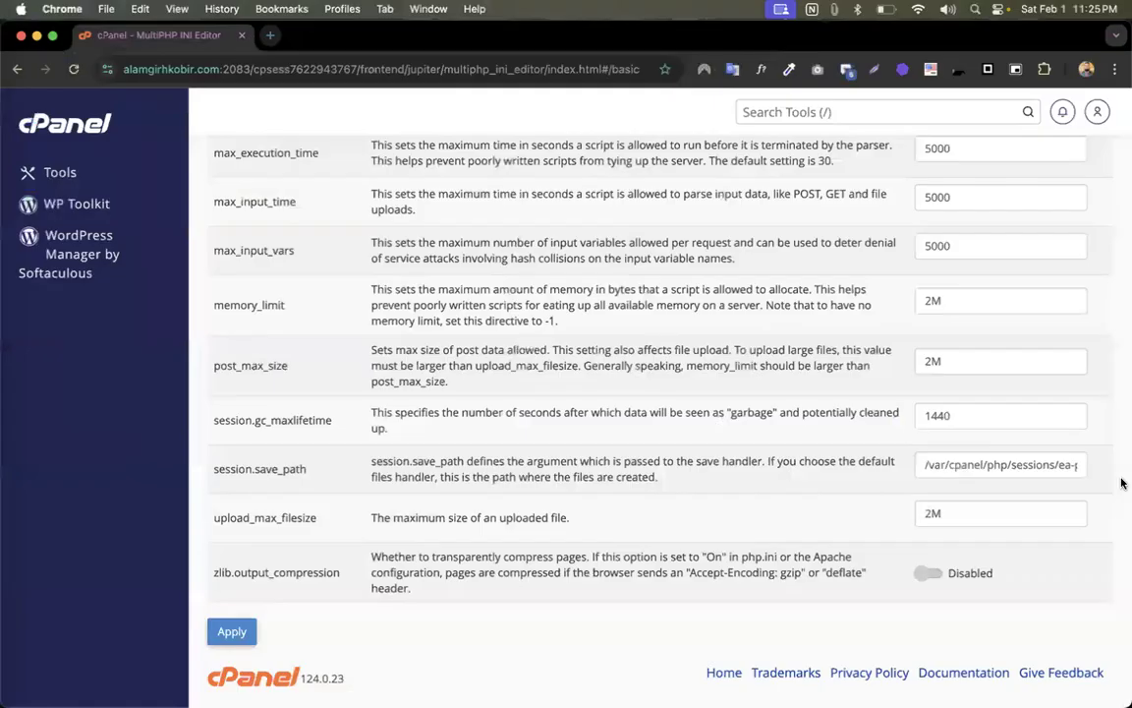
click(929, 362)
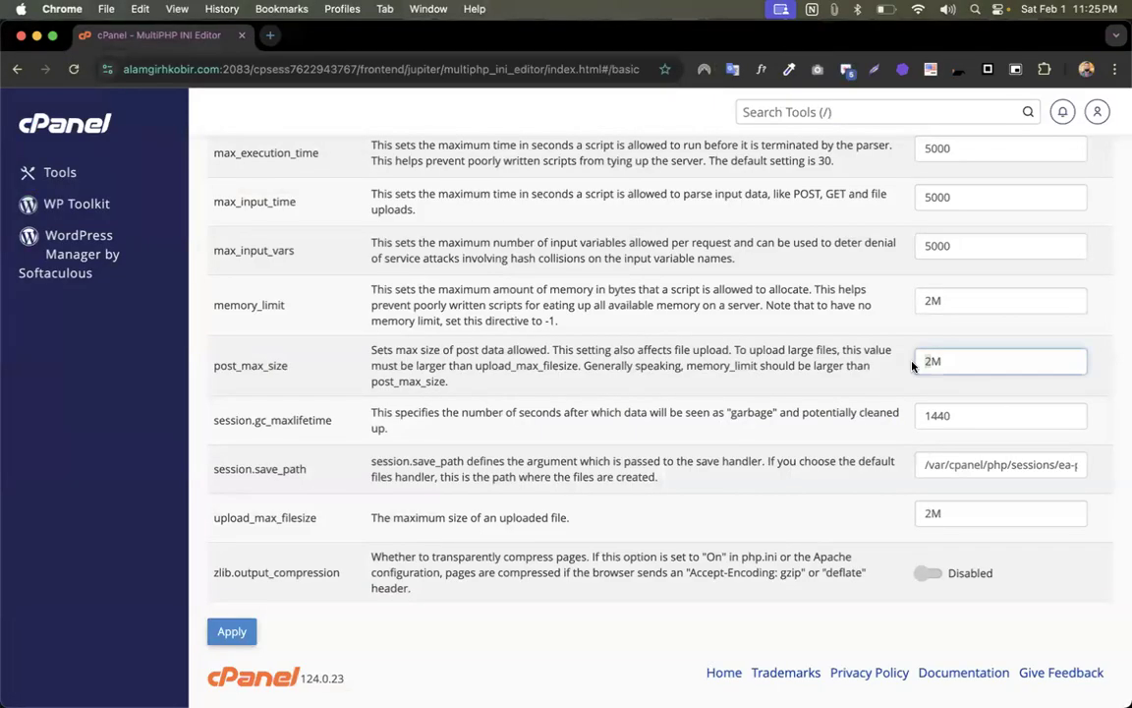
text(1024)
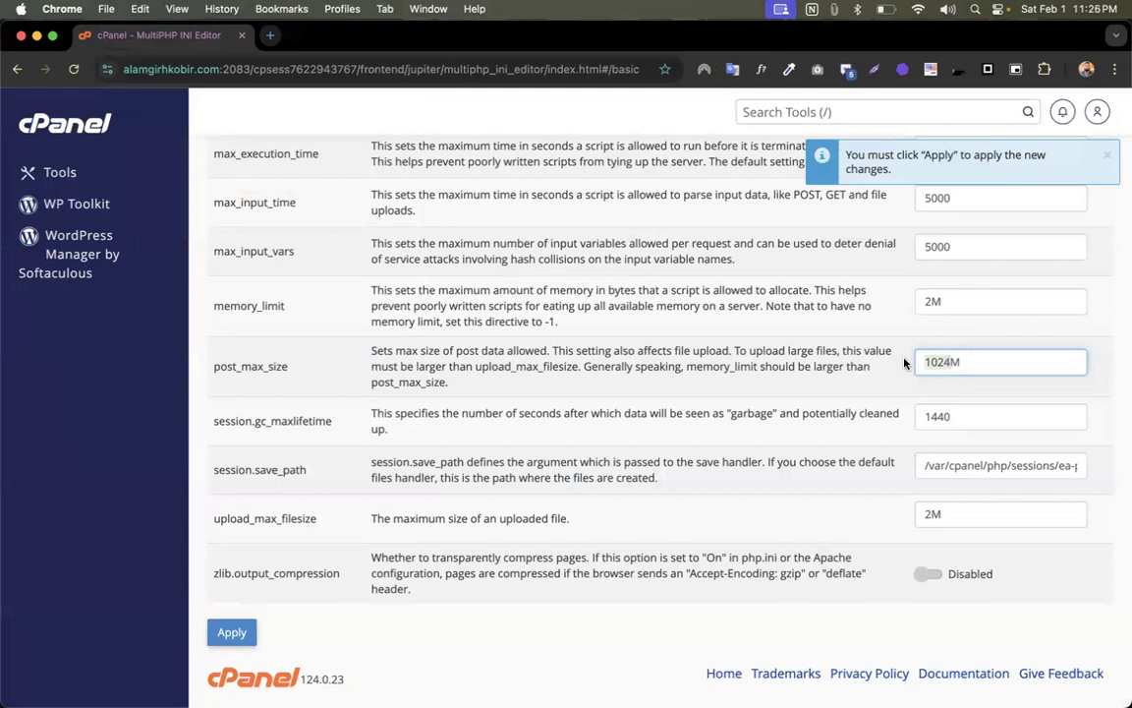
click(911, 514)
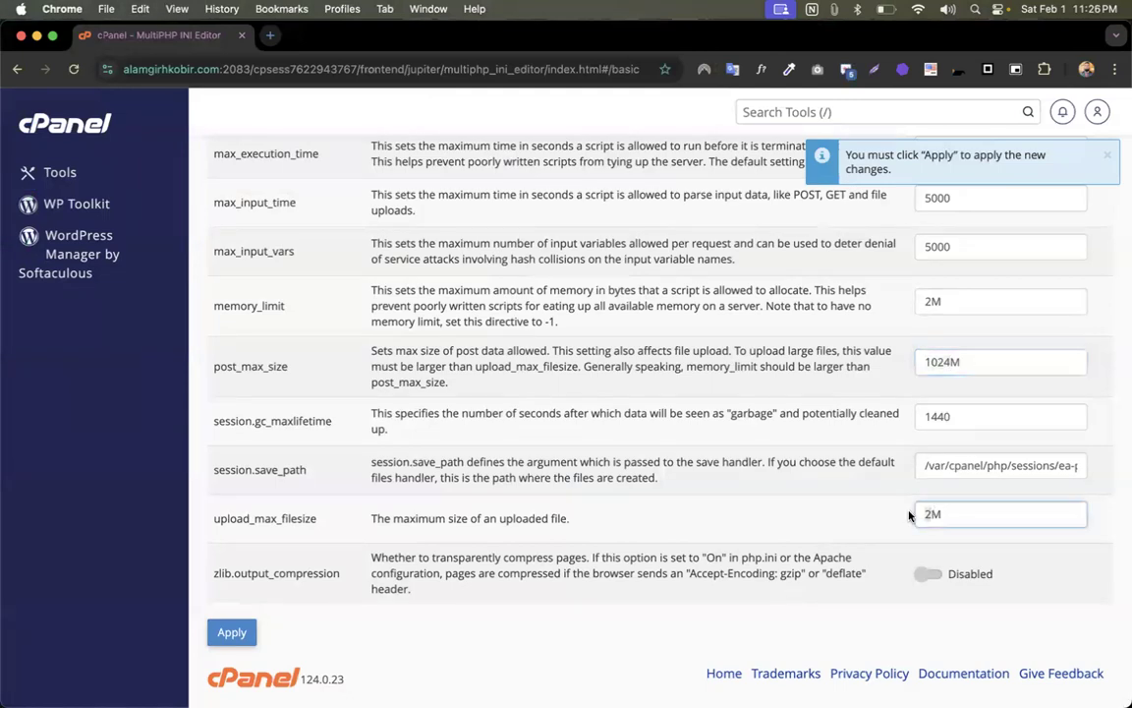
text(1024M)
scroll(884, 374, up, 2)
click(918, 387)
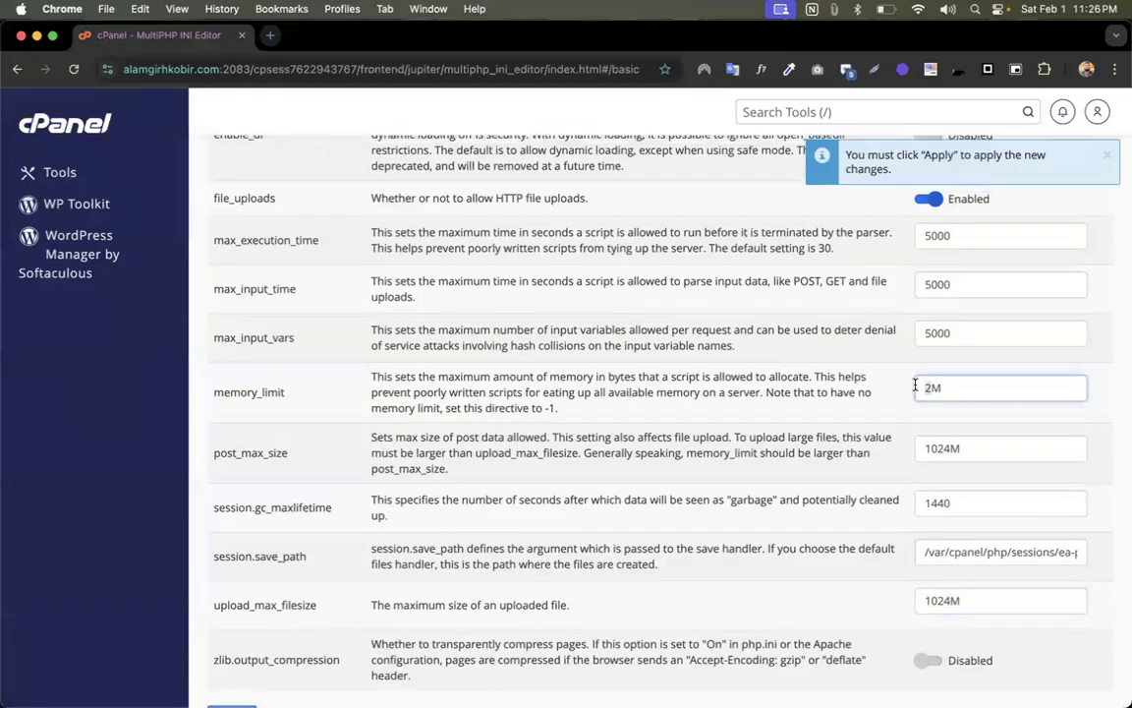
text(1024M)
scroll(609, 383, down, 2)
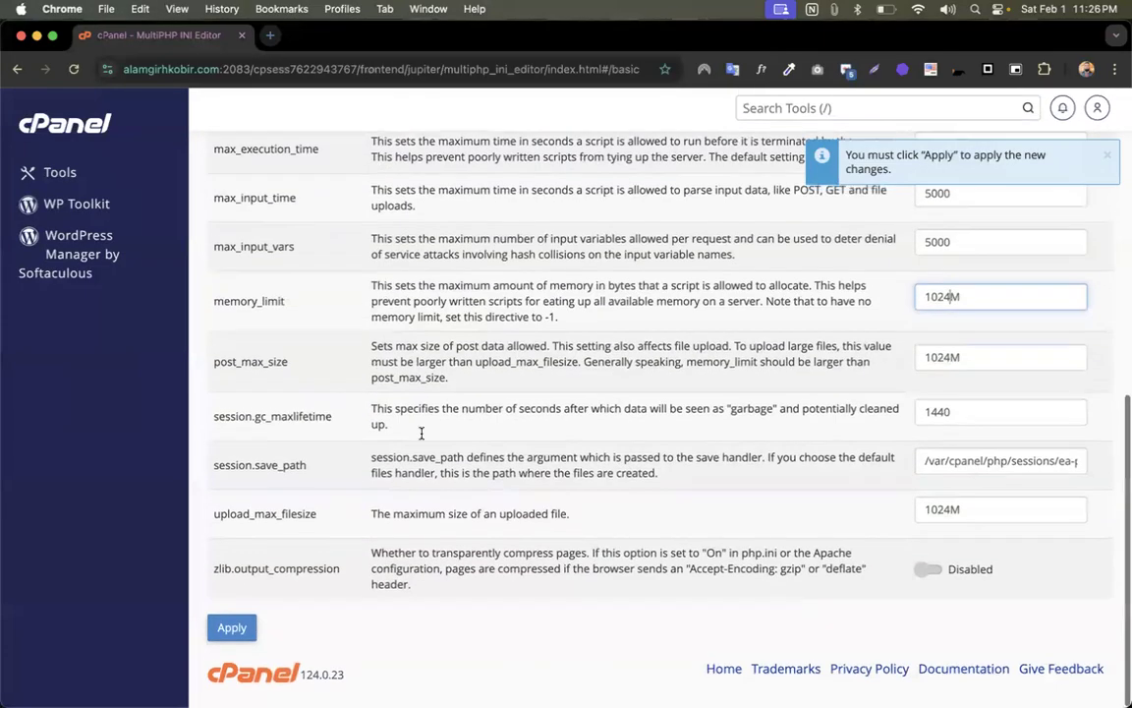
click(231, 633)
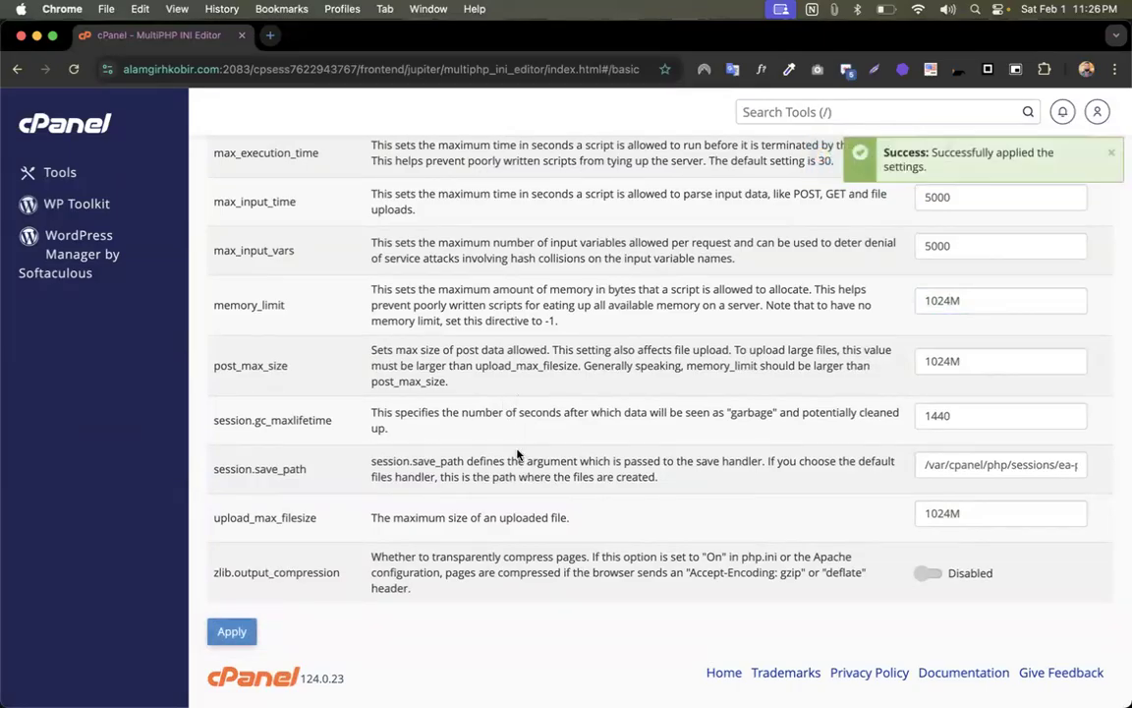
- Bring the WordPress import page back to the front
scroll(541, 441, up, 2)
scroll(540, 438, down, 2)
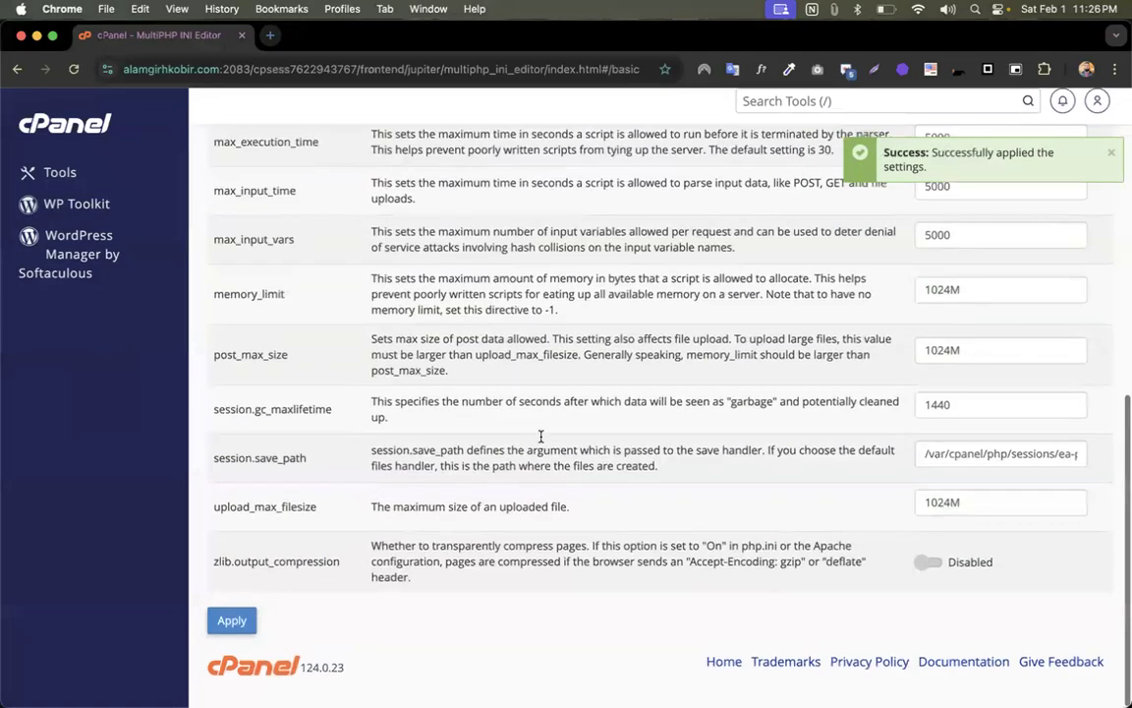
key(ctrl+Up)
click(329, 231)
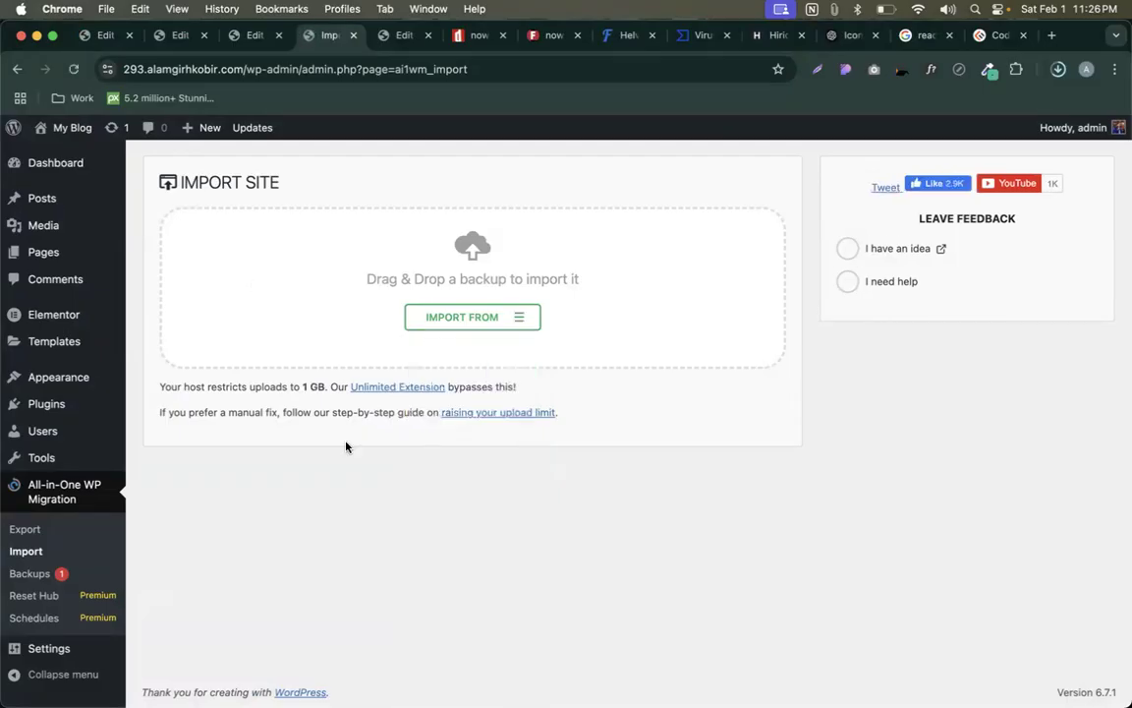
- Highlight the new 1 GB upload limit and open the Import From > File picker, then cancel it
drag(302, 387, 324, 387)
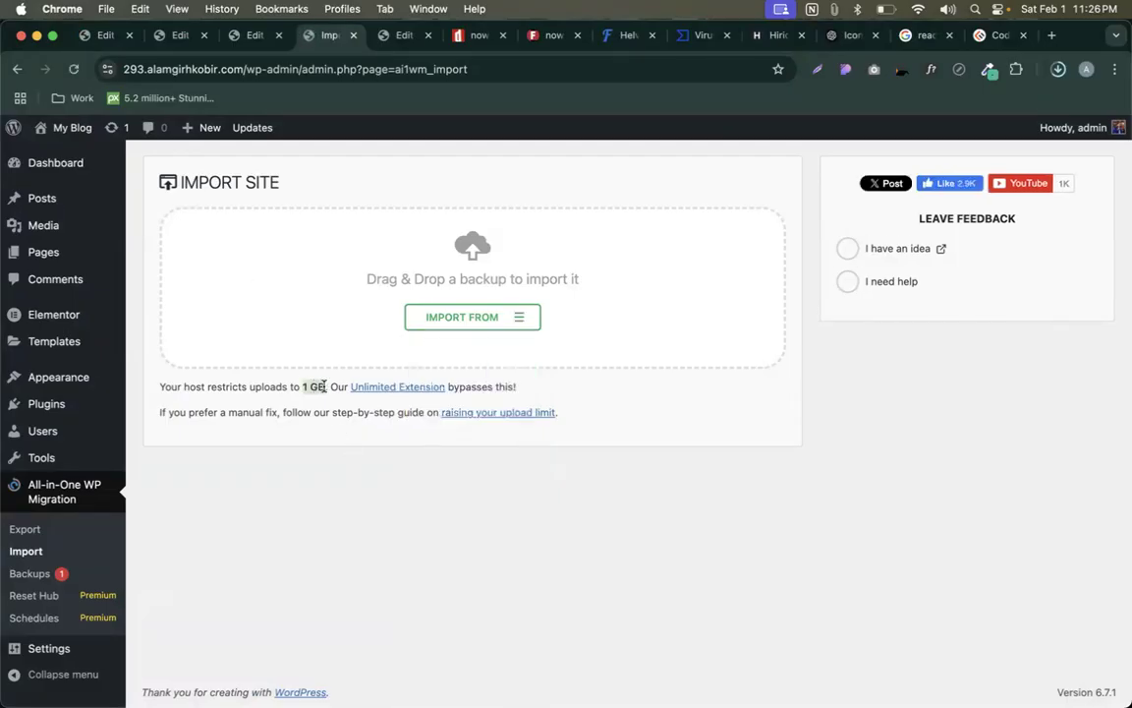
click(632, 380)
click(510, 323)
click(457, 341)
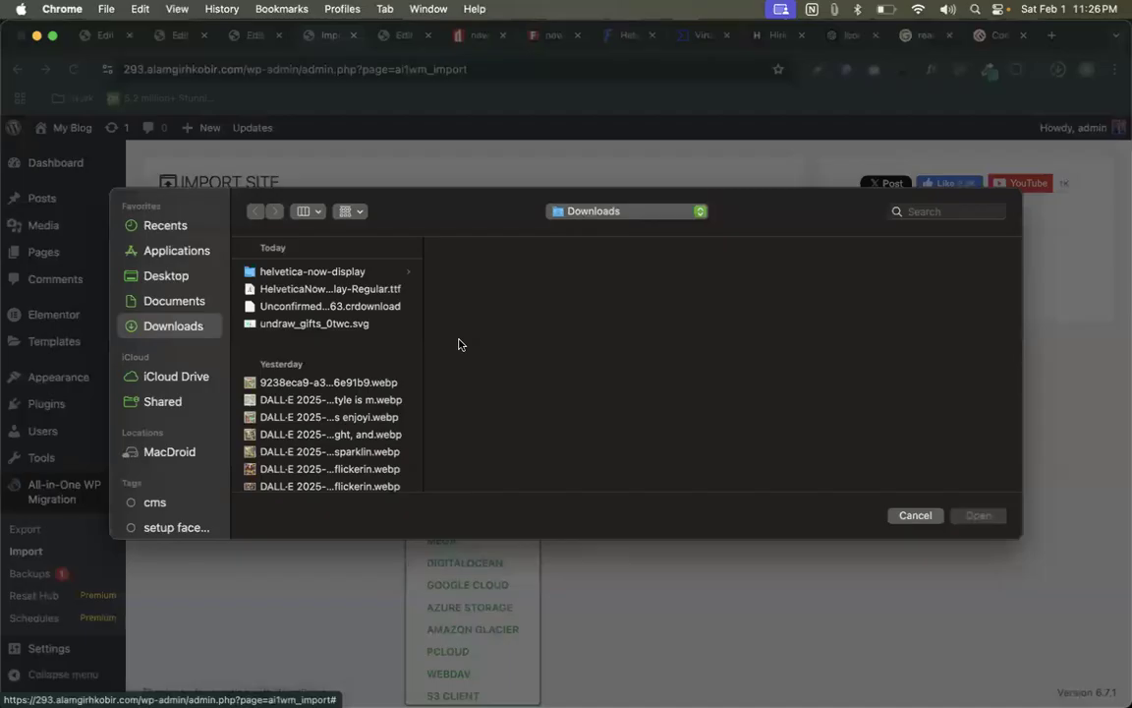
scroll(345, 391, down, 10)
scroll(347, 439, down, 5)
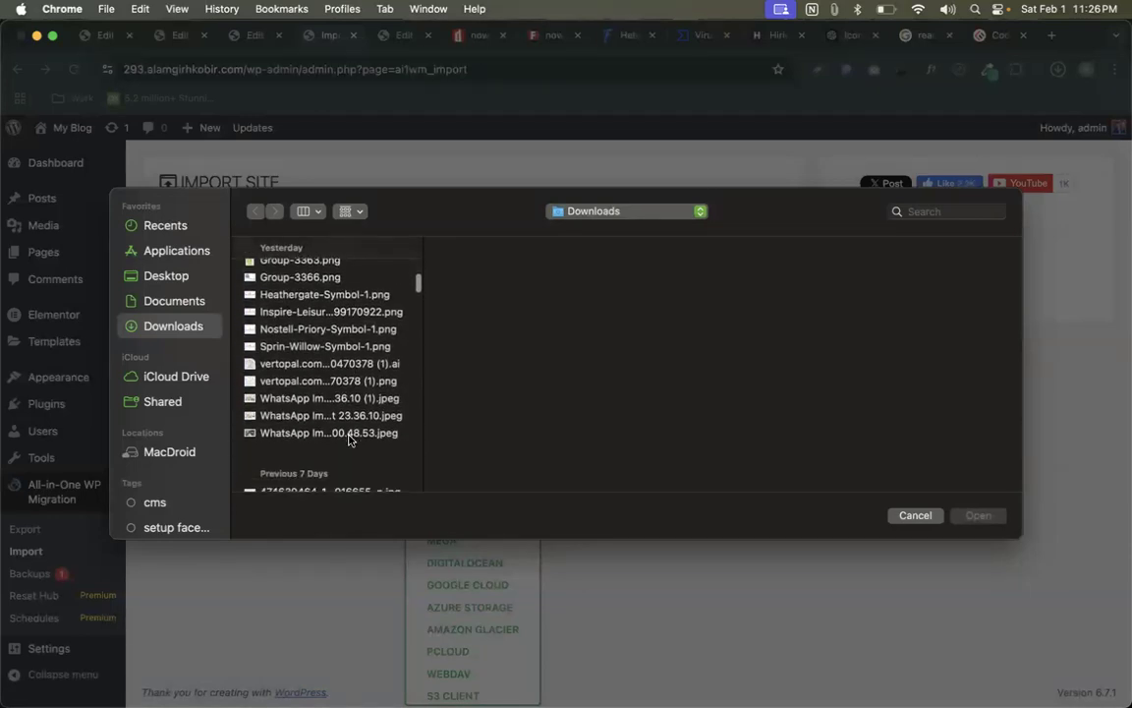
click(913, 516)
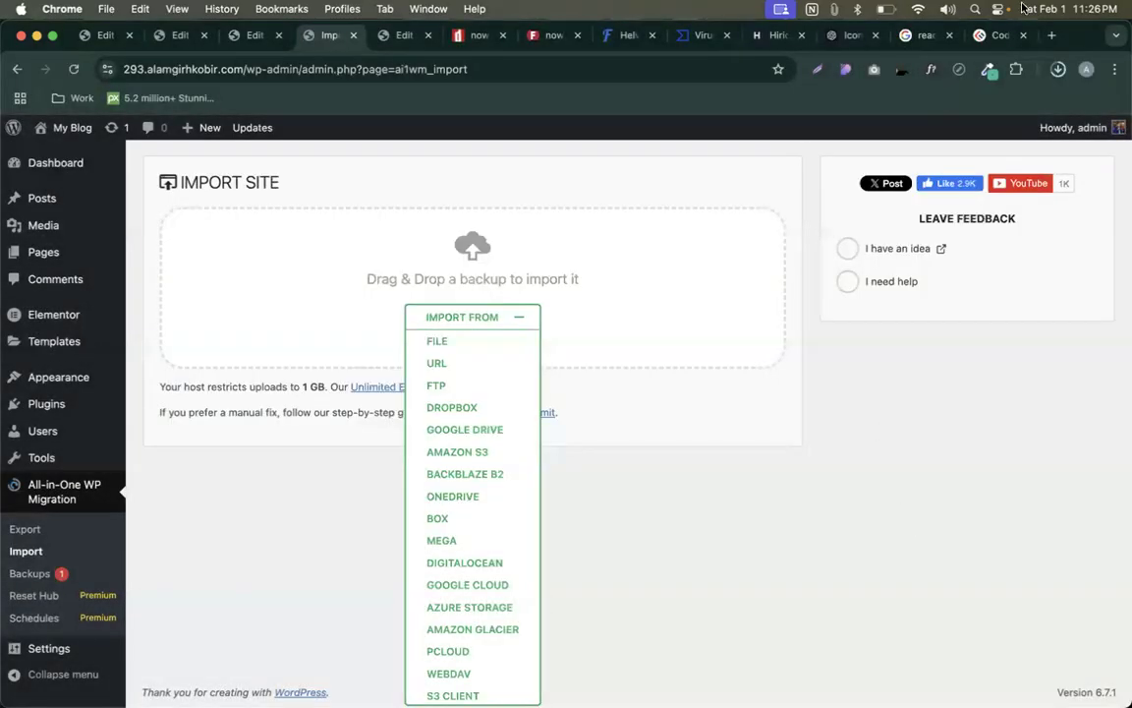
- Check the backup download's progress, collapse Import From, and move to the Classroom desktop
click(1057, 70)
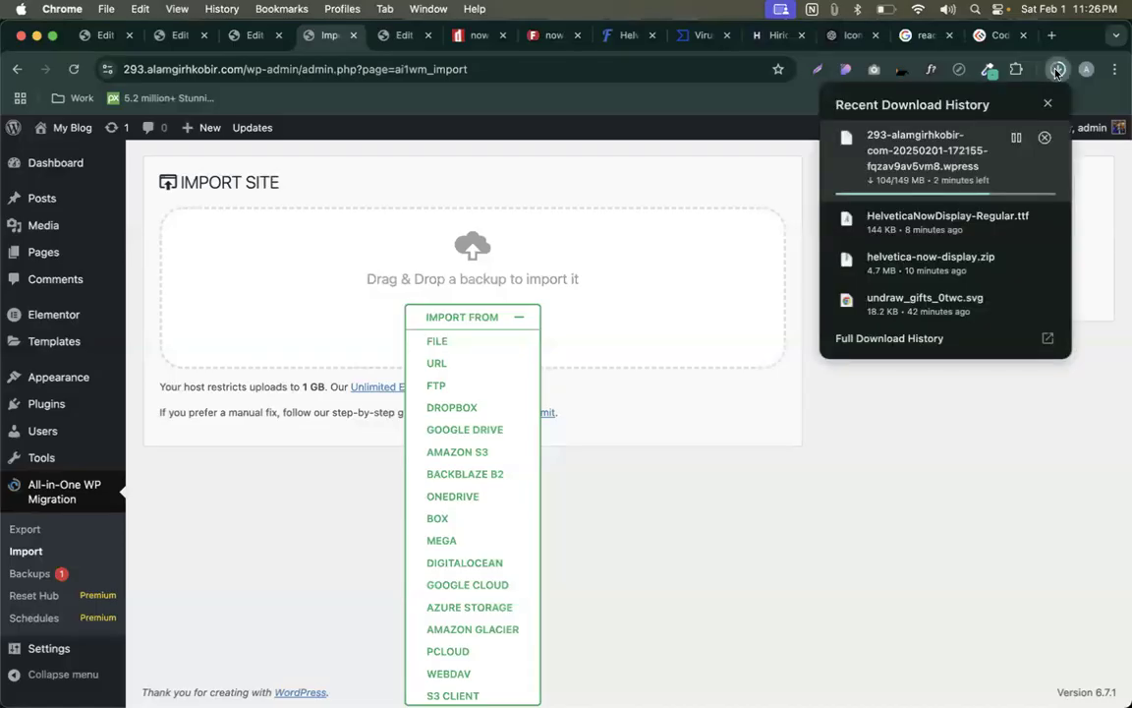
click(1057, 70)
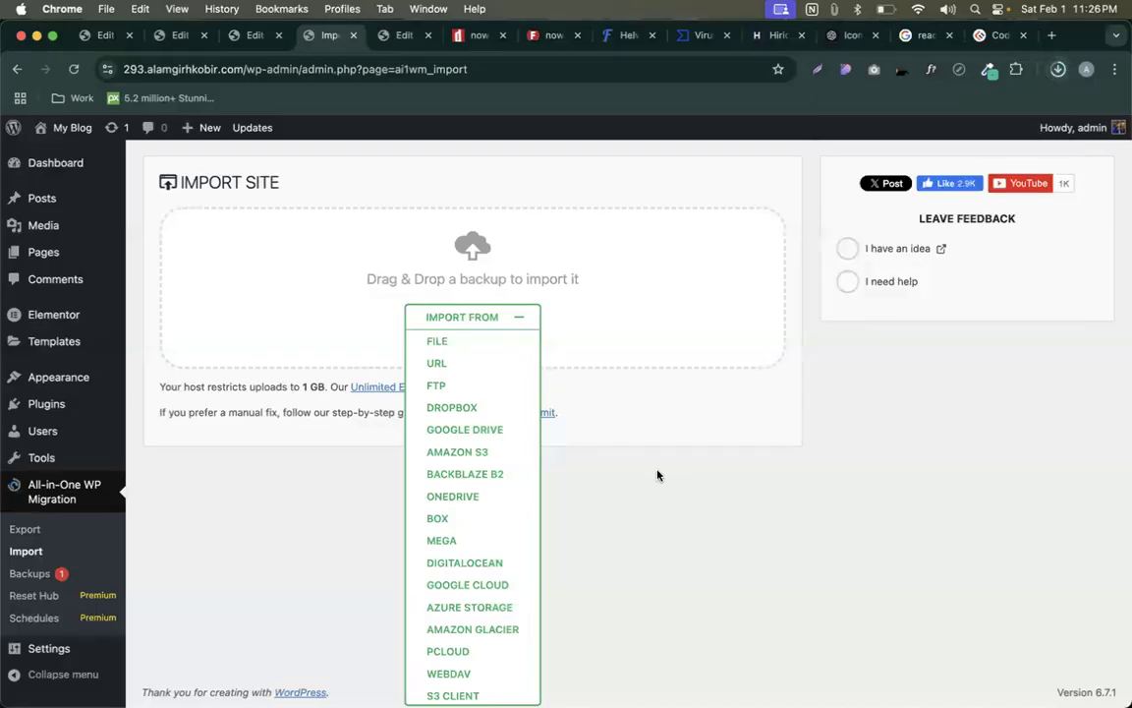
click(489, 321)
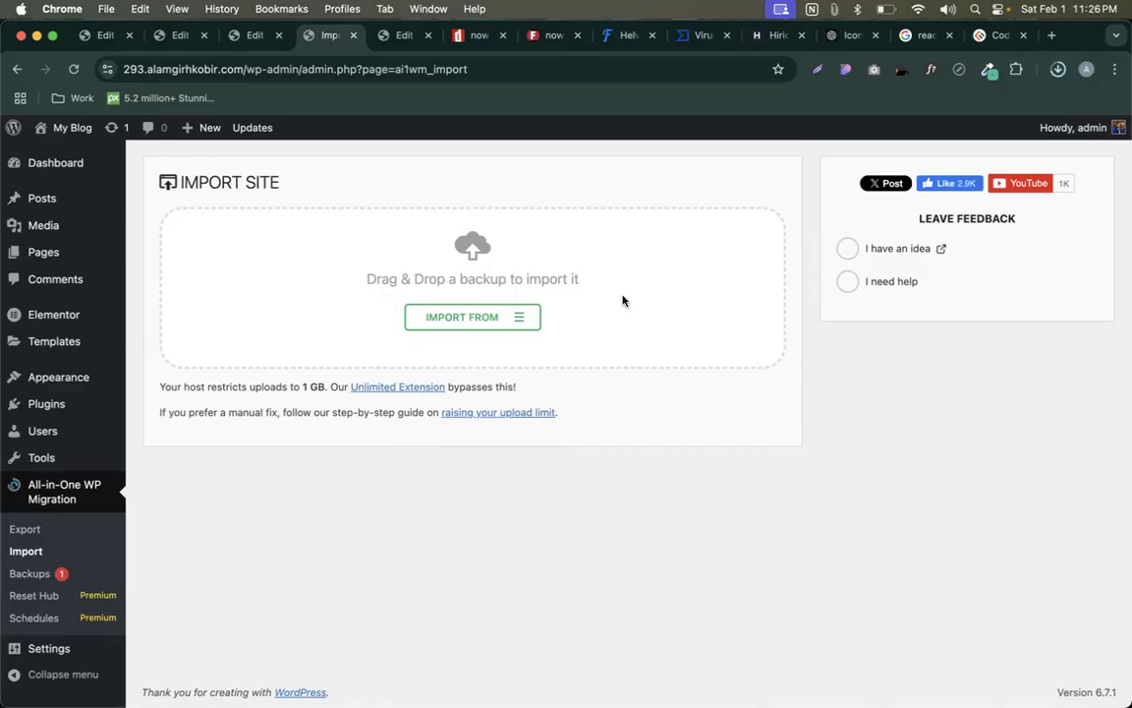
key(ctrl+Left)
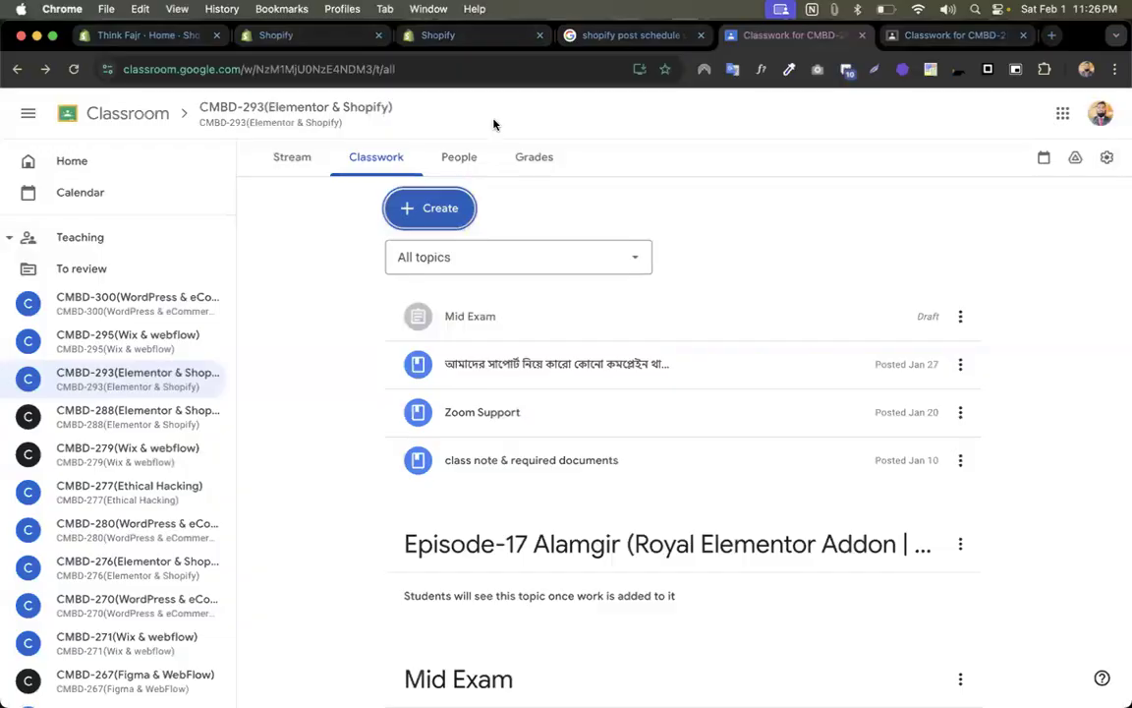
- Return to cPanel's home tools page and open File Manager
key(ctrl+Right)
key(ctrl+Up)
click(404, 242)
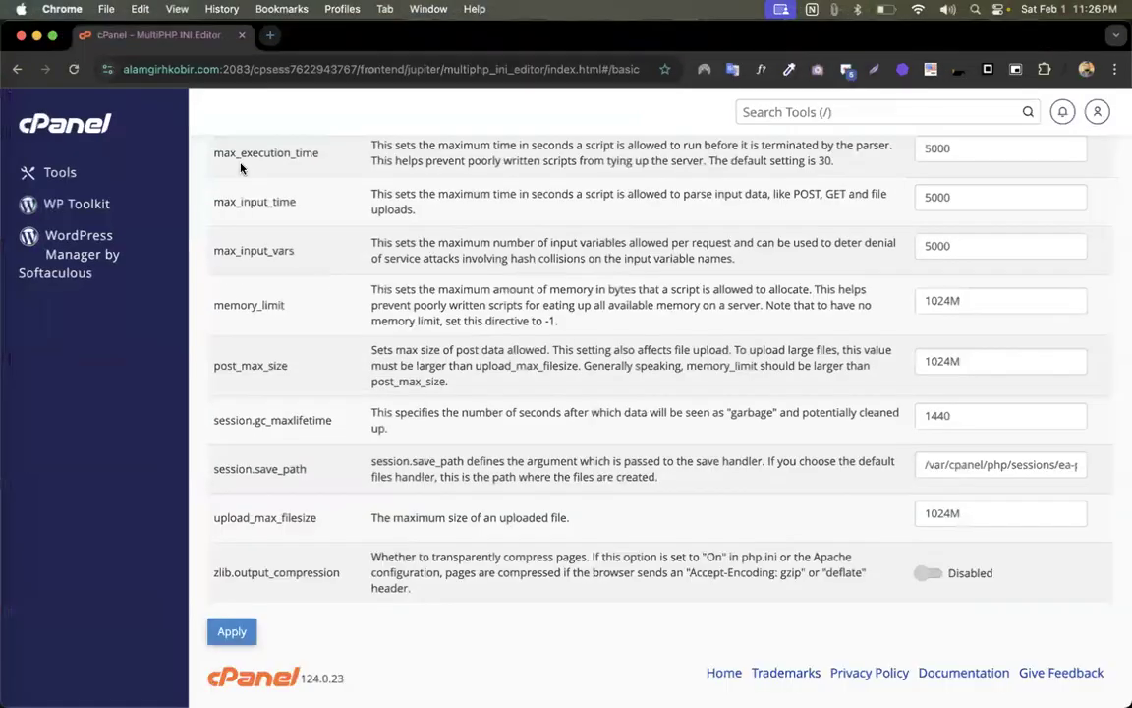
click(79, 129)
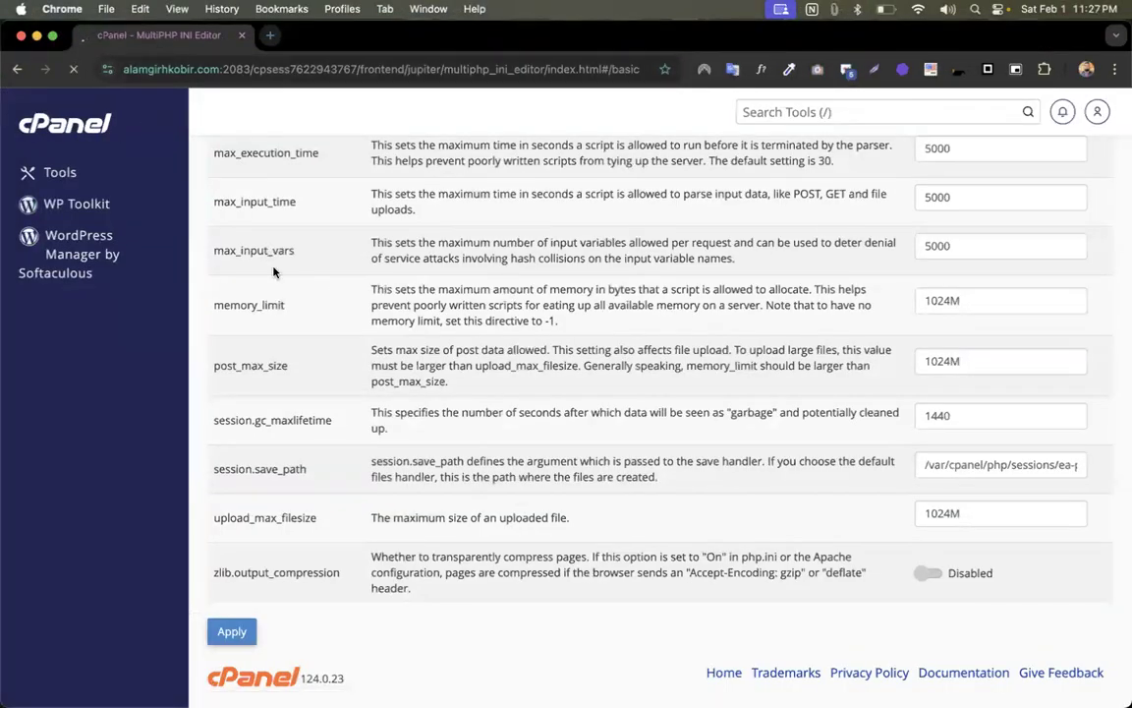
scroll(339, 380, down, 5)
scroll(339, 380, down, 1)
scroll(339, 380, up, 5)
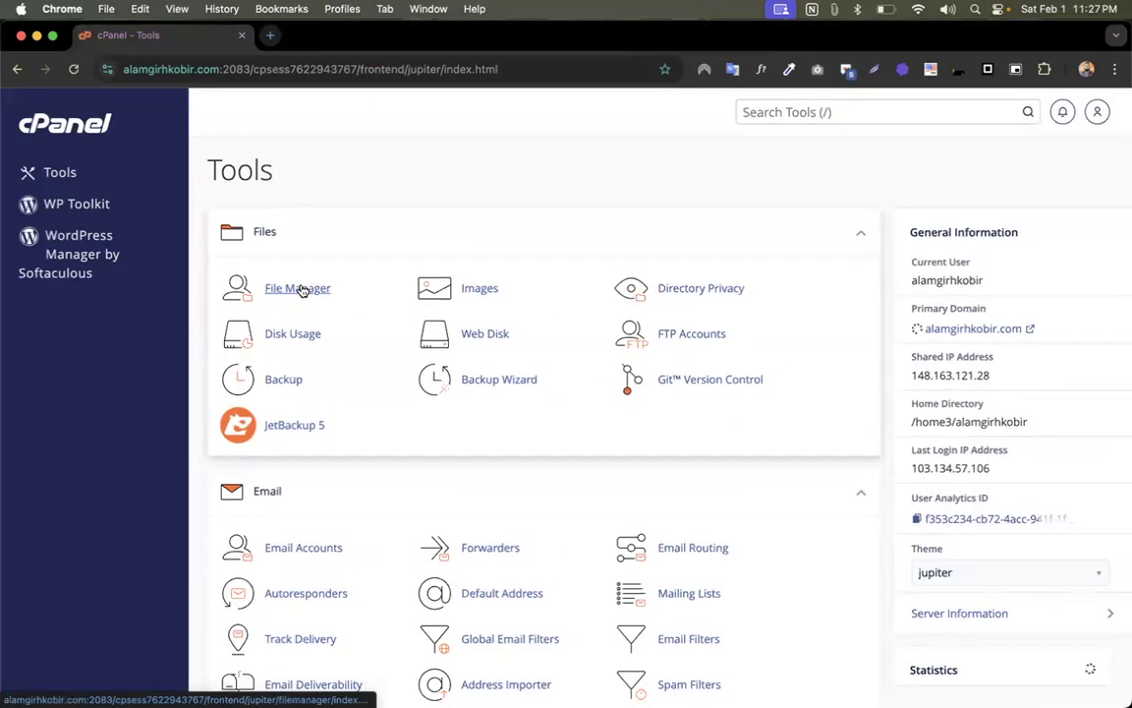
click(300, 290)
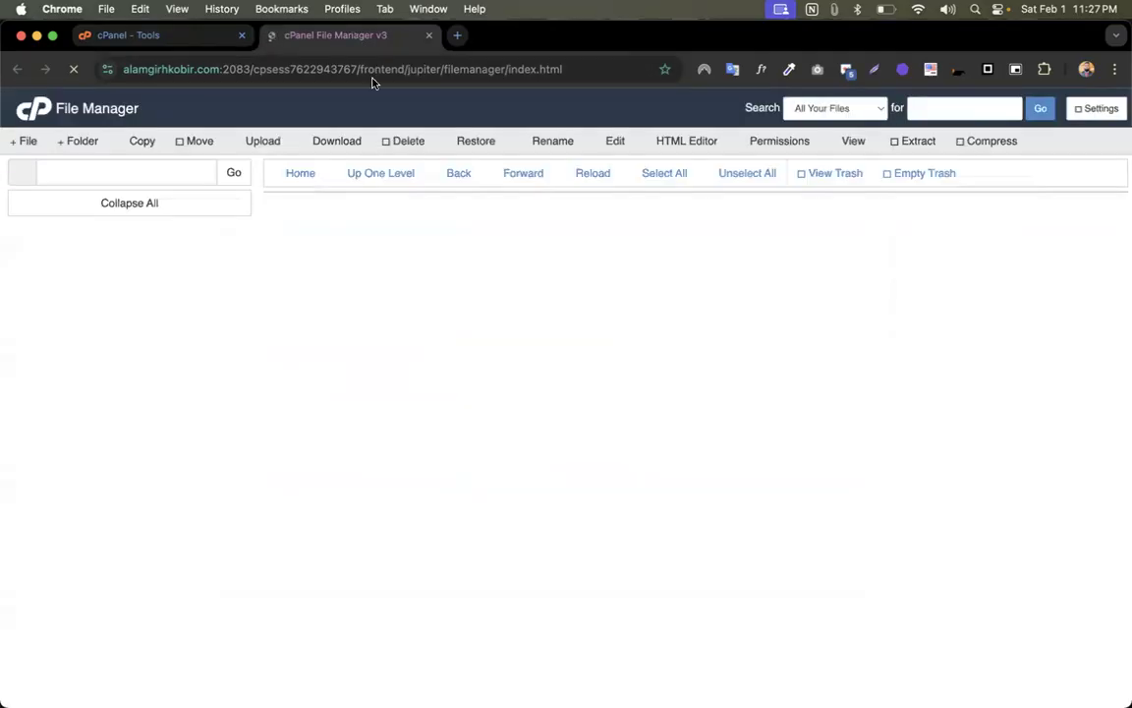
- Turn on Show Hidden Files in File Manager settings and save
click(1079, 113)
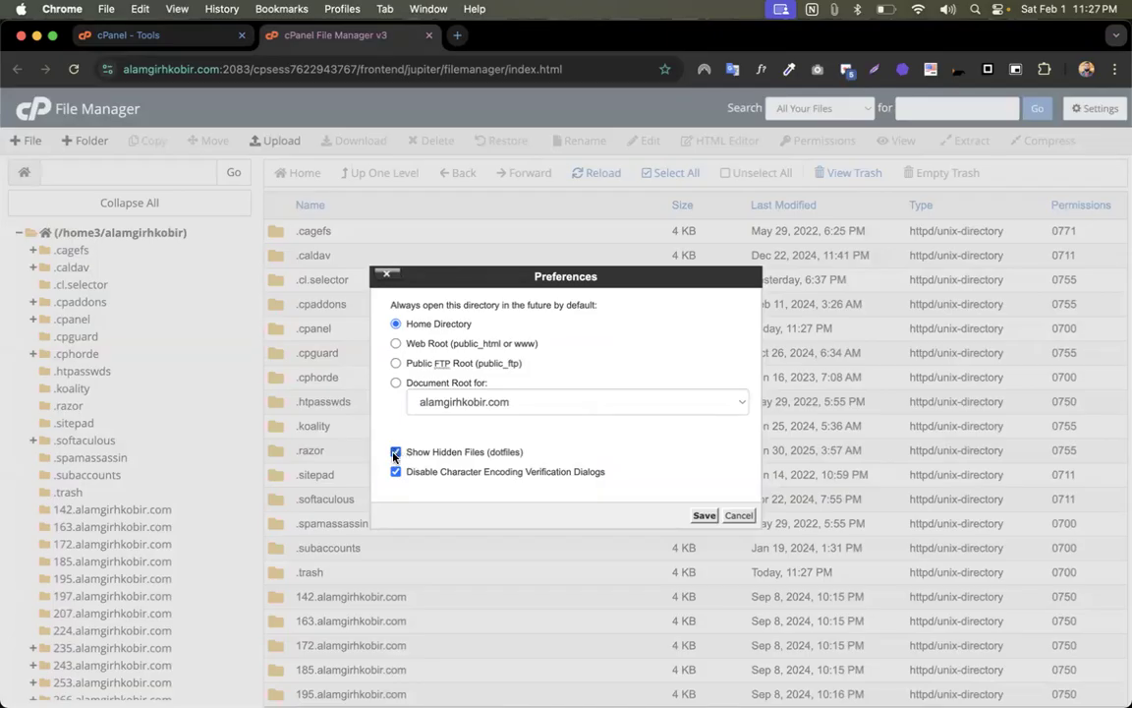
click(704, 516)
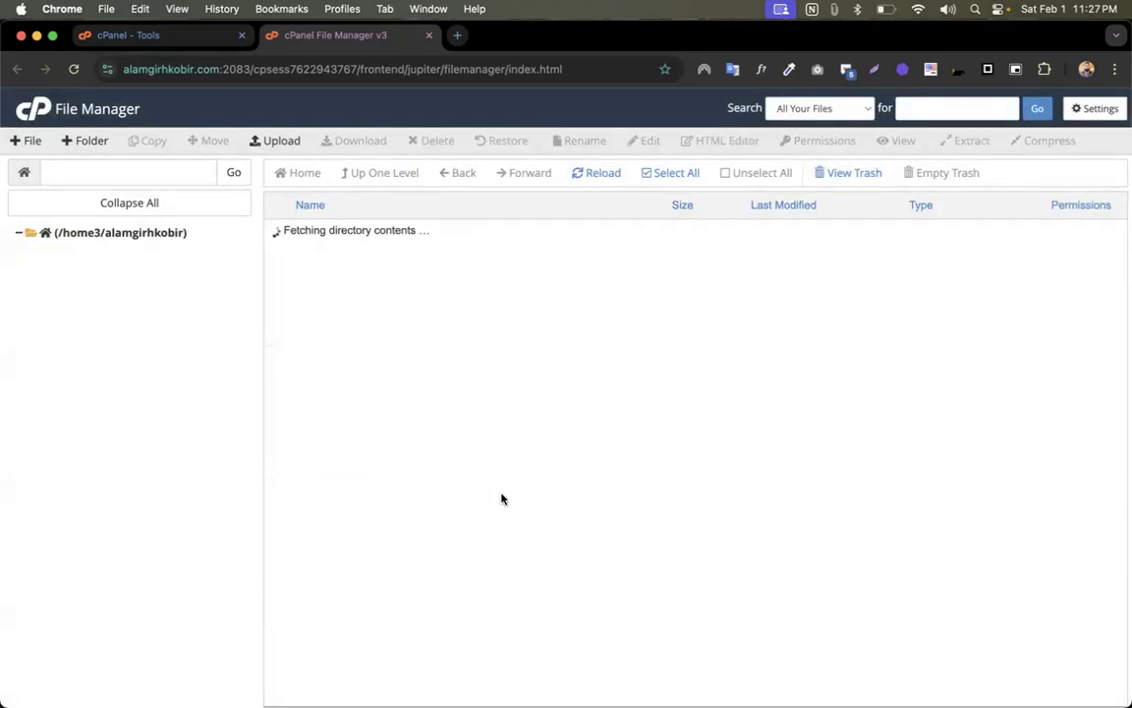
scroll(502, 498, down, 15)
scroll(501, 498, up, 5)
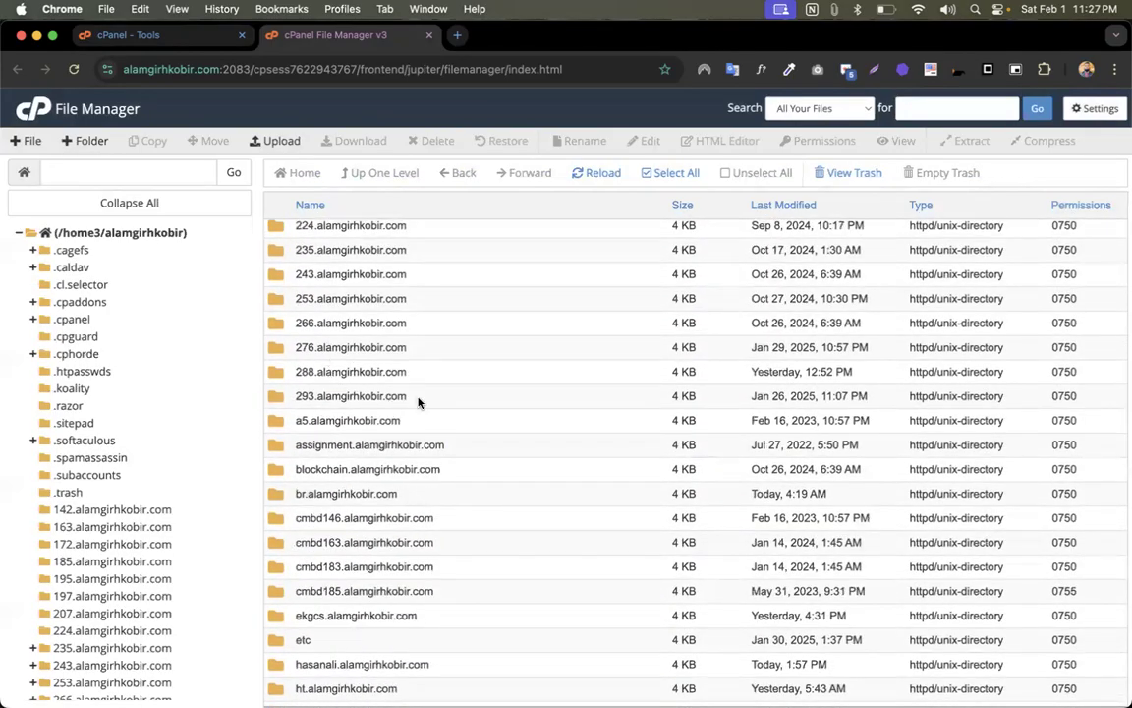
- Open the 293.alamgirhkobir.com folder and choose Edit on its .htaccess file
double_click(417, 398)
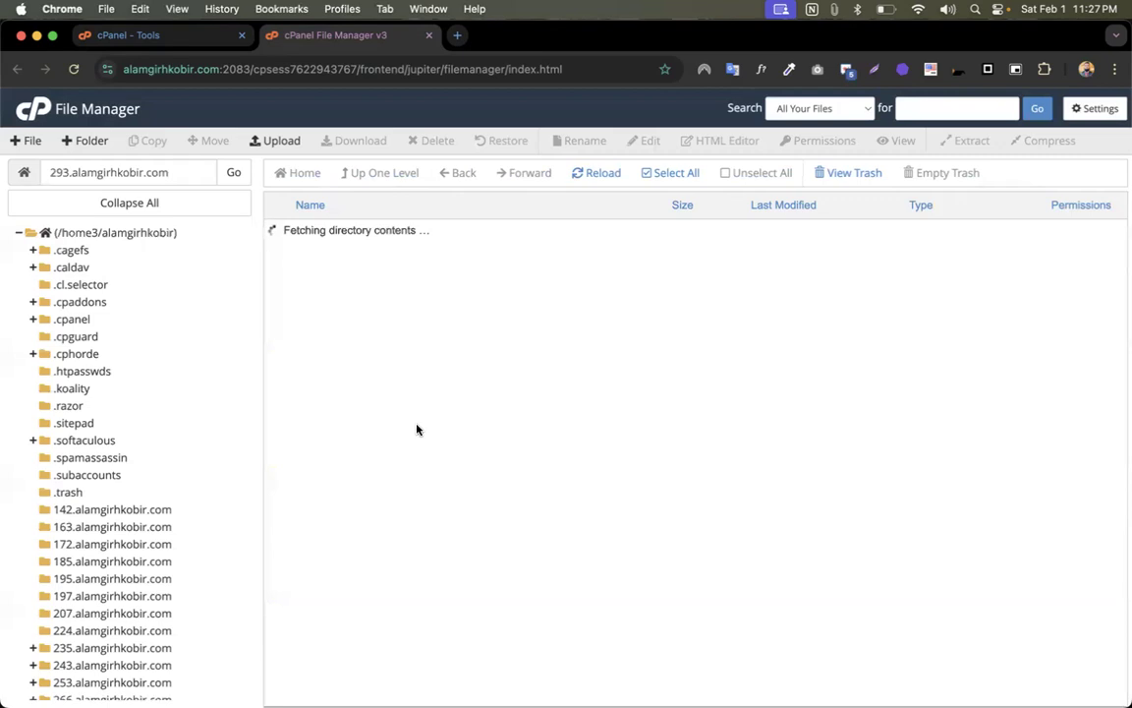
click(344, 355)
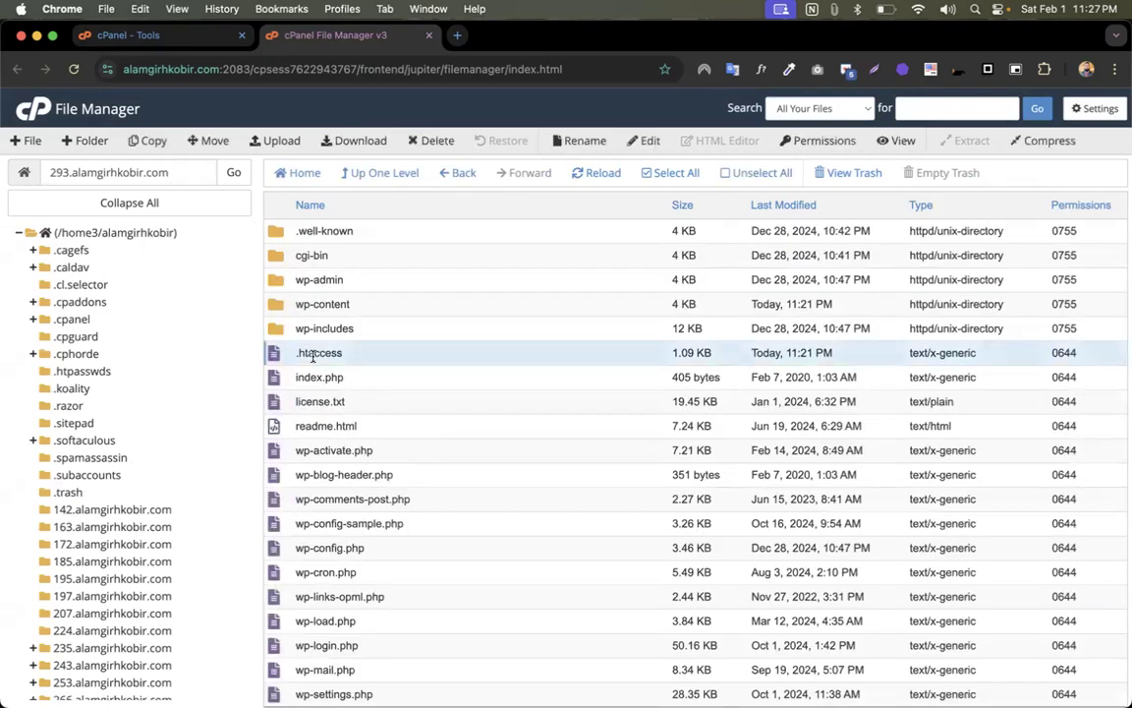
right_click(389, 360)
click(425, 421)
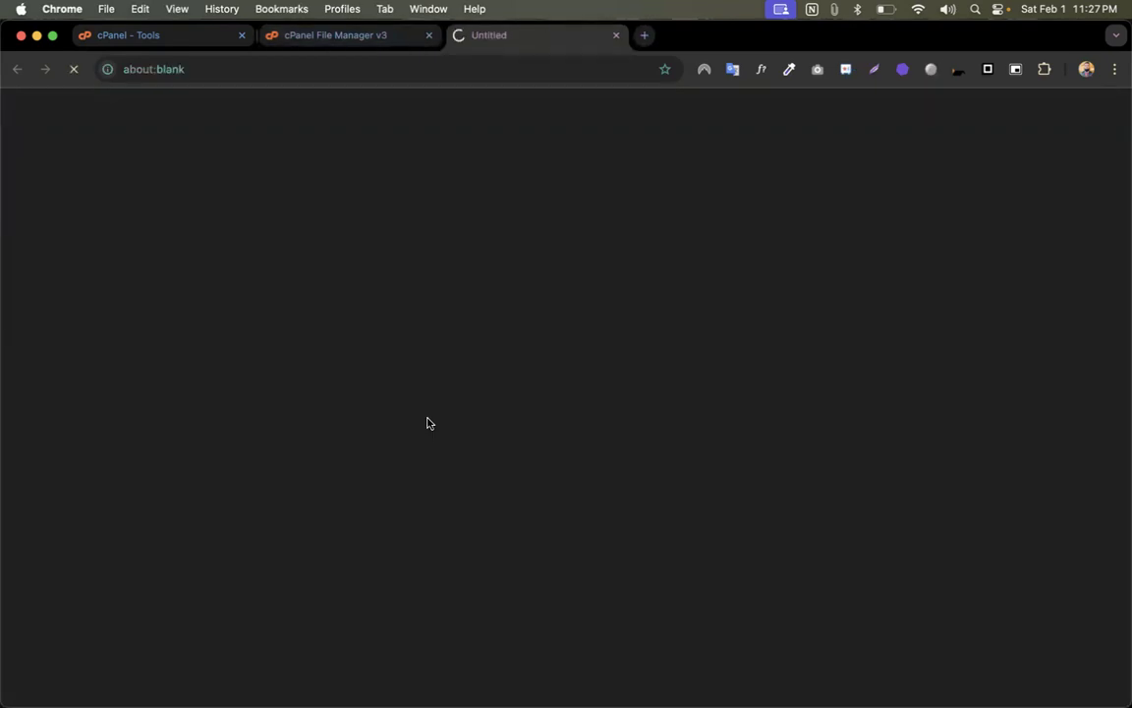
- Inspect the LiteSpeed block and final lines of .htaccess, then return to the WordPress window
click(394, 44)
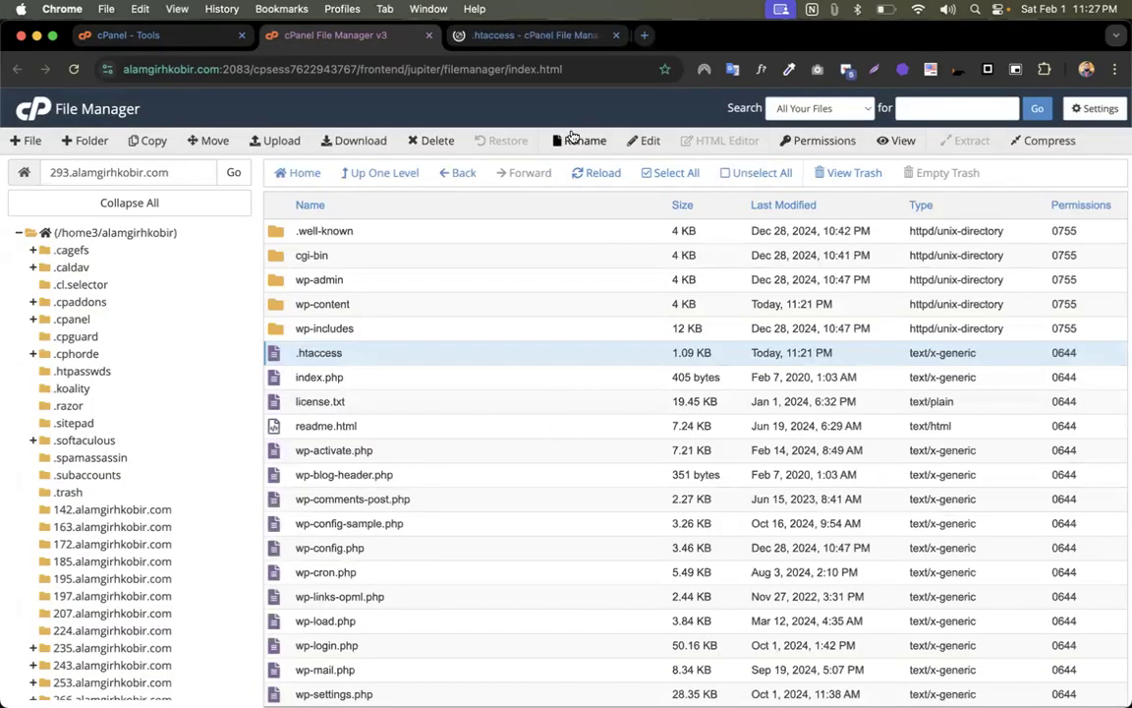
click(551, 39)
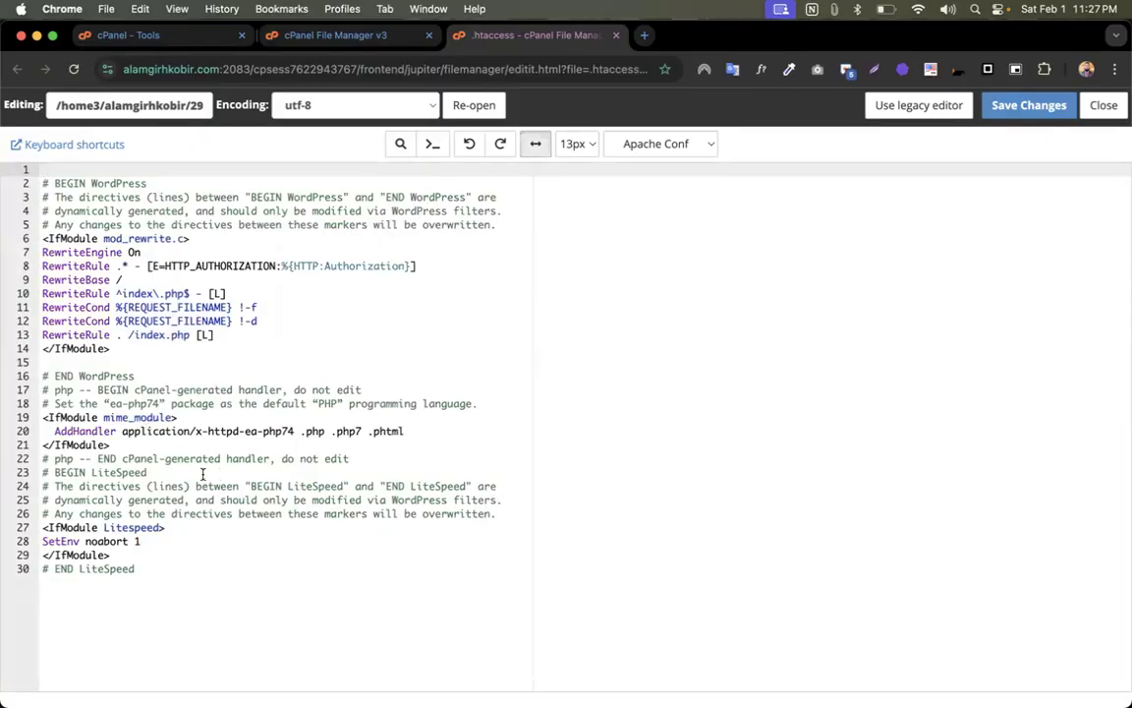
click(150, 556)
click(152, 567)
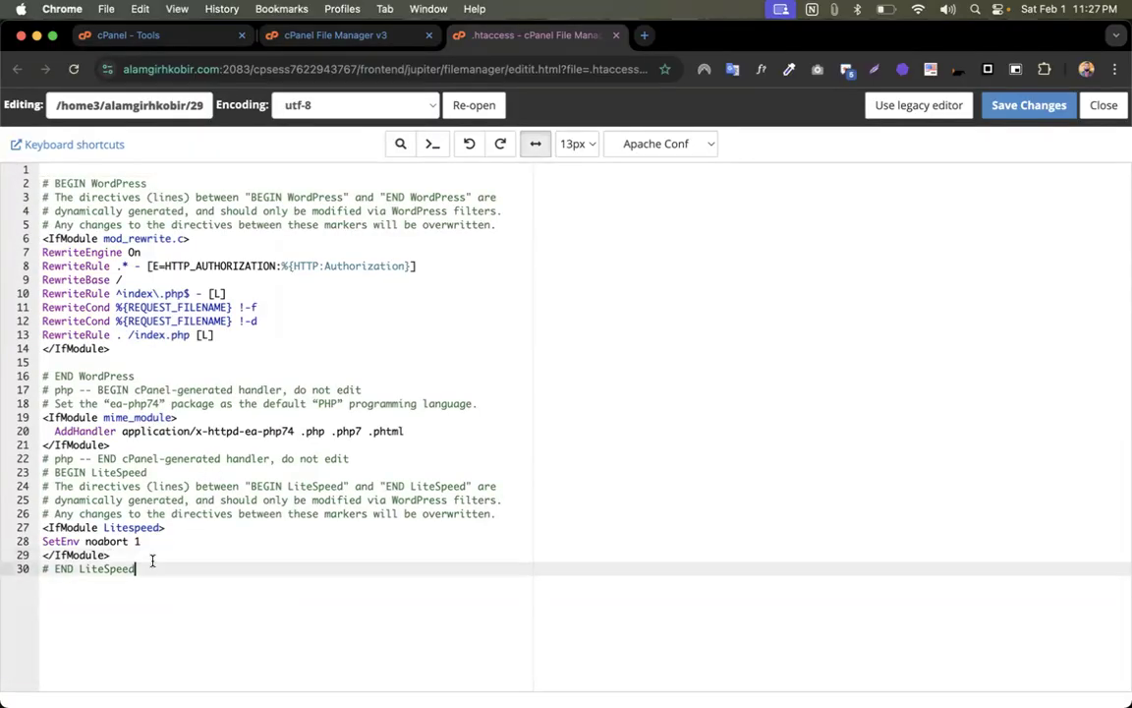
click(39, 238)
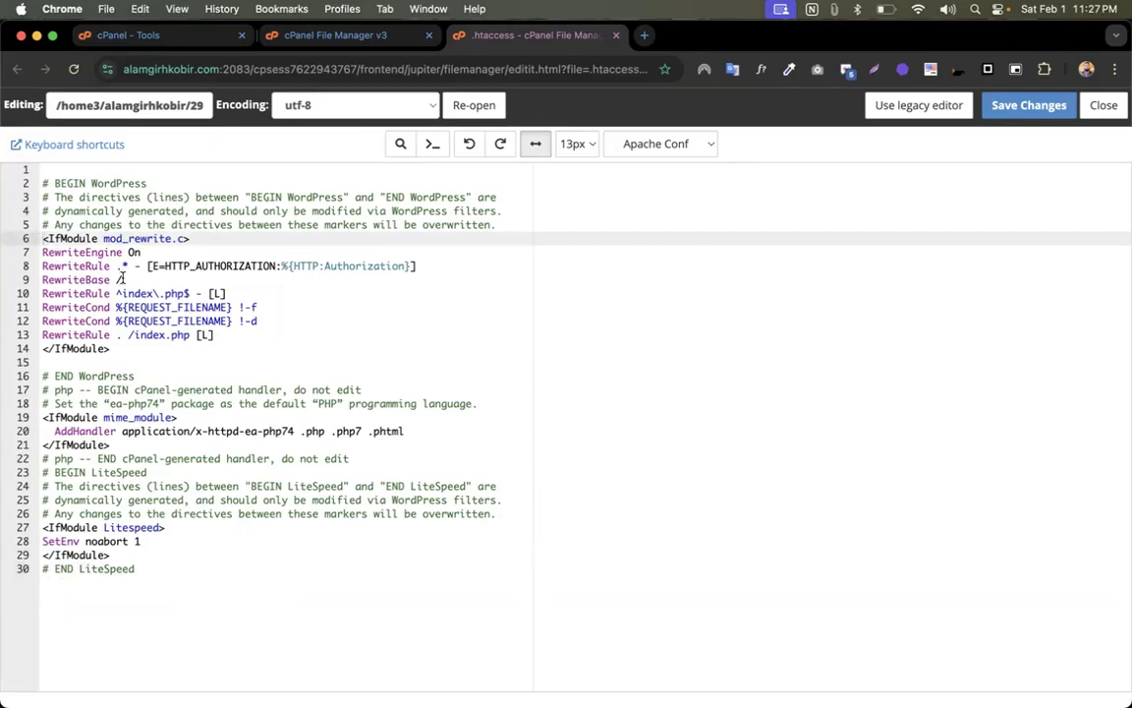
key(ctrl+Up)
click(250, 198)
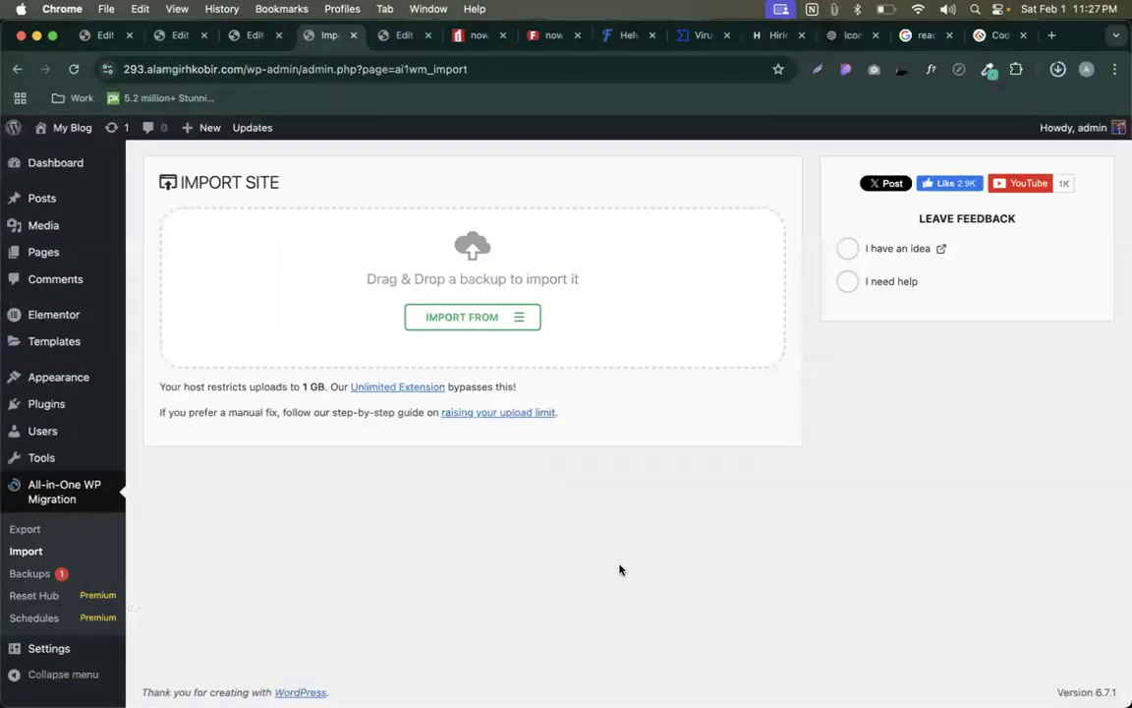
- Open the 'raising your upload limit' guide and select its five php_value .htaccess lines
click(498, 414)
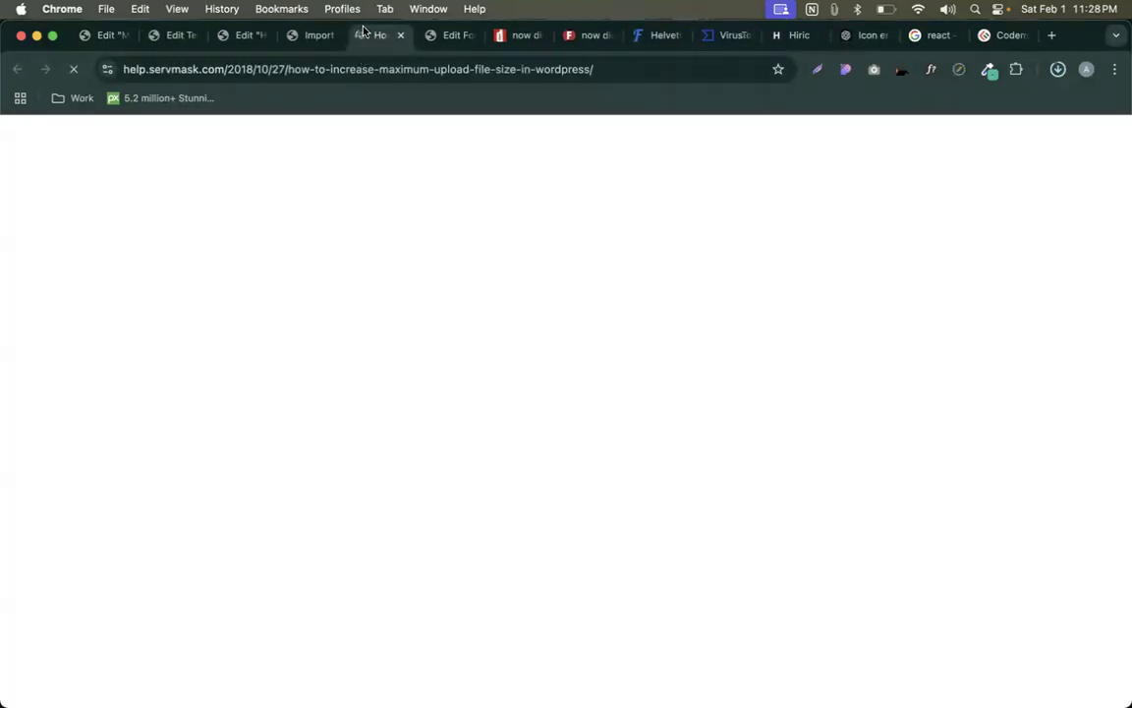
scroll(440, 268, down, 5)
scroll(439, 277, down, 4)
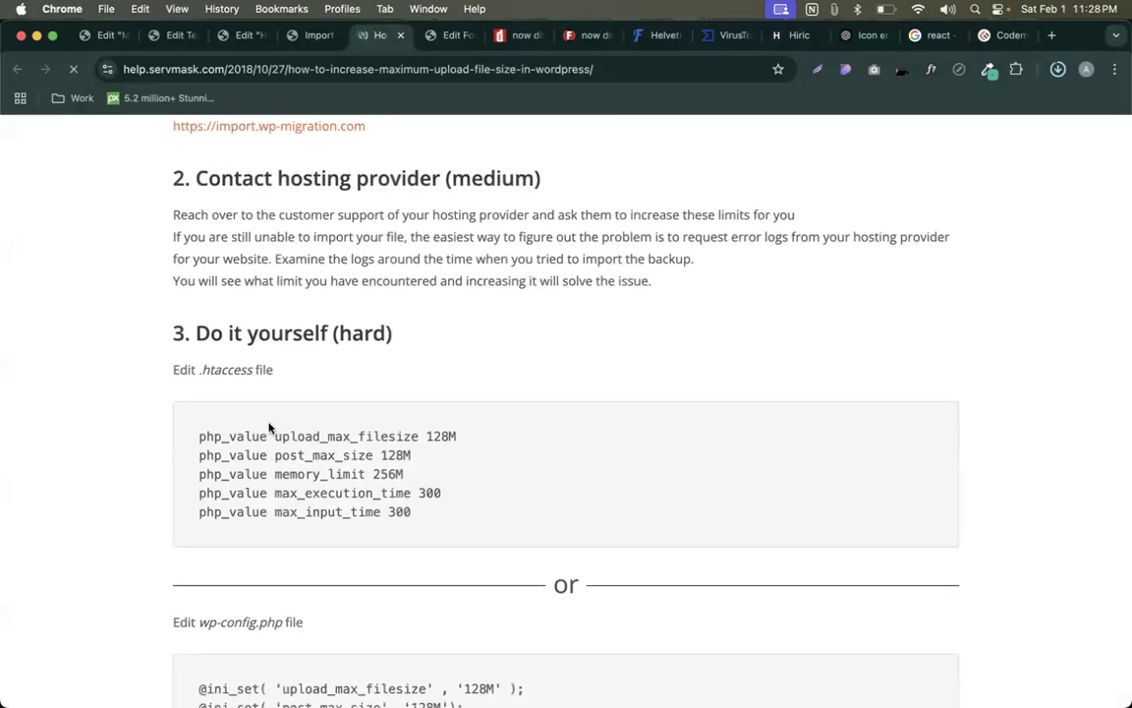
drag(195, 432, 234, 435)
click(452, 515)
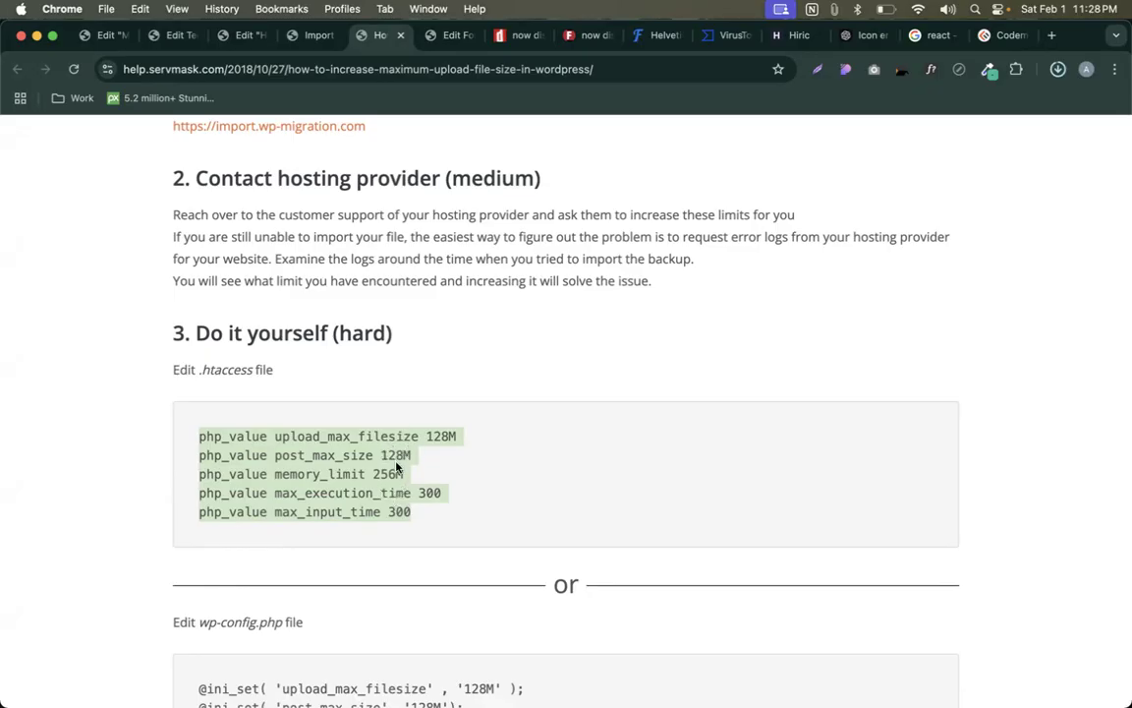
- Return to Import Site and confirm the 149 MB backup download has finished
click(313, 35)
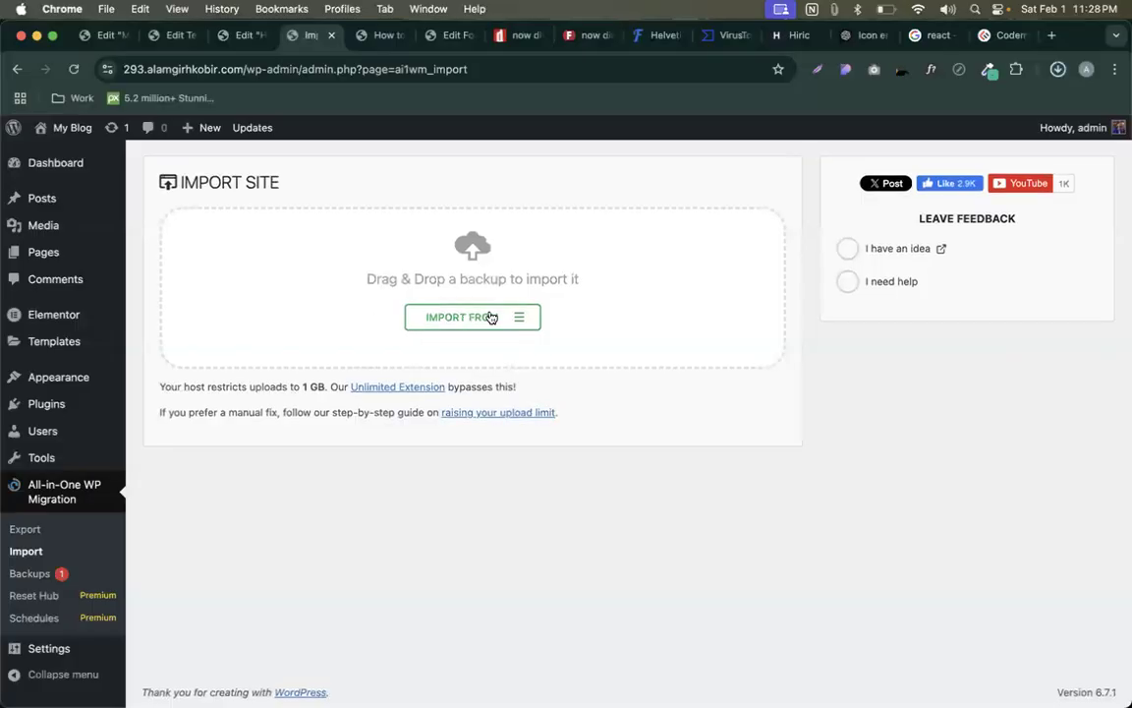
click(1067, 71)
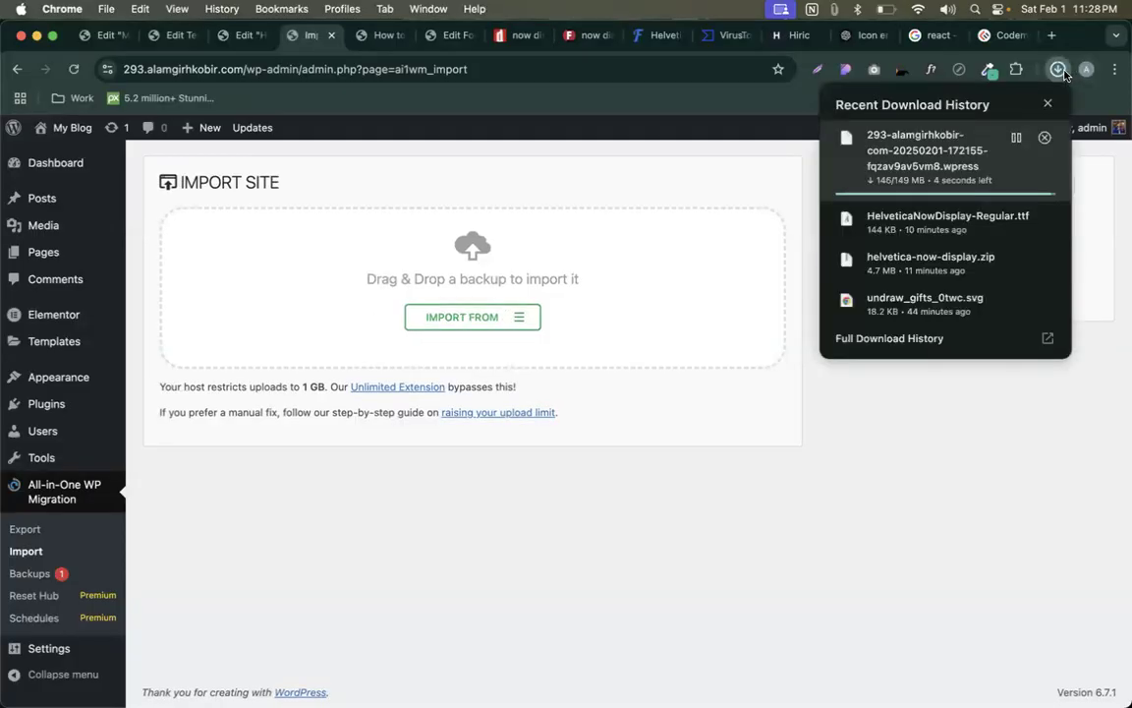
click(676, 212)
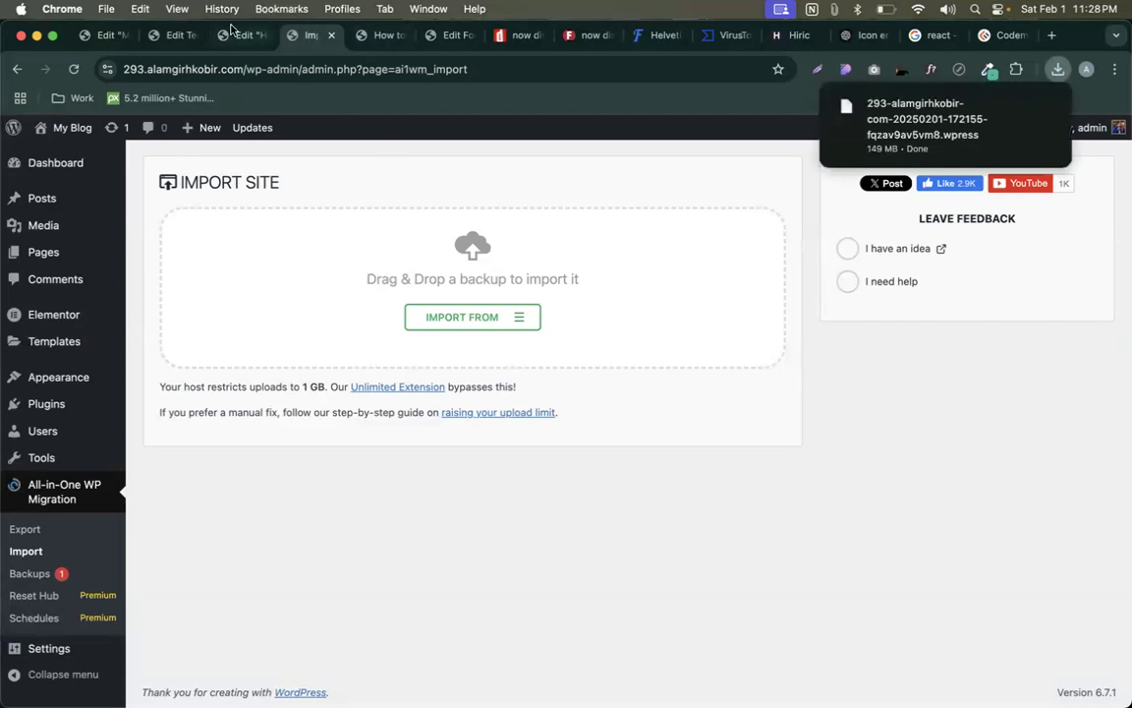
key(ctrl+Up)
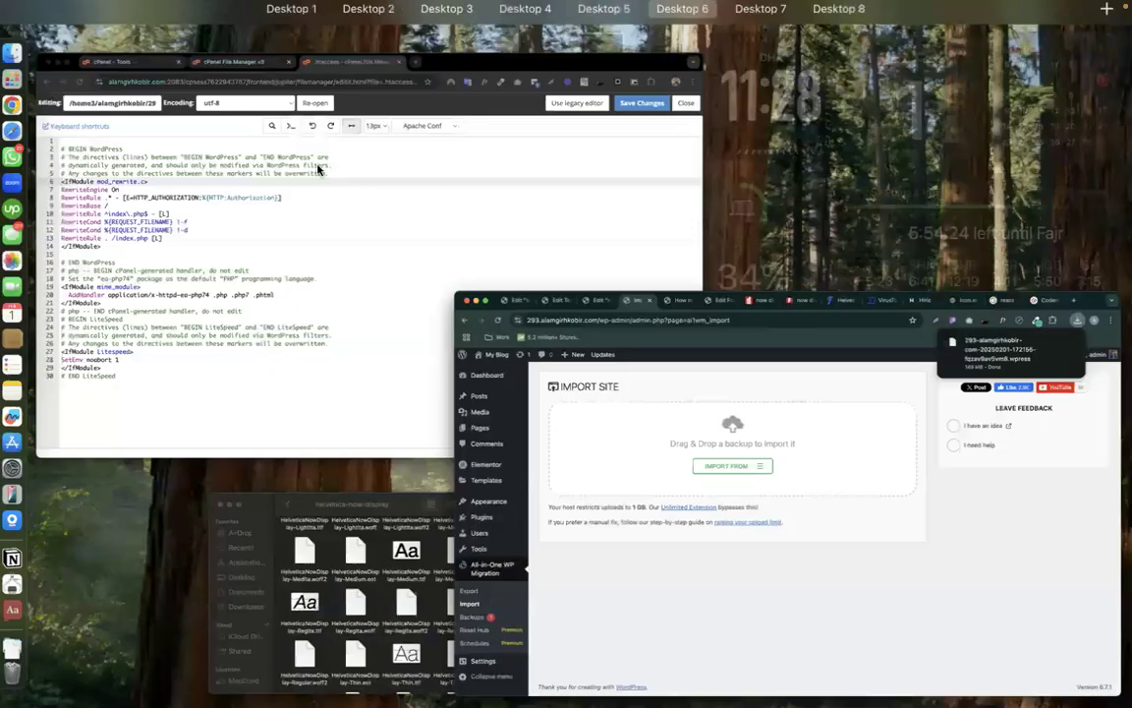
- Navigate File Manager into wp-content and then the ai1wm-backups folder
click(317, 169)
click(322, 36)
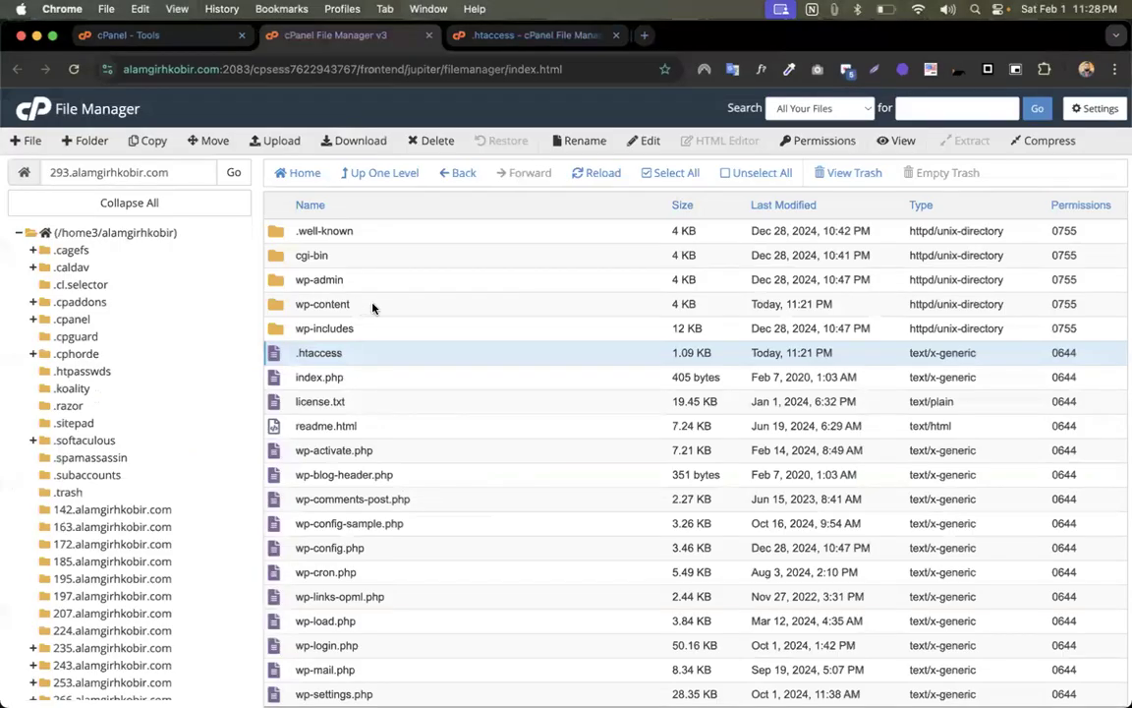
scroll(98, 530, down, 5)
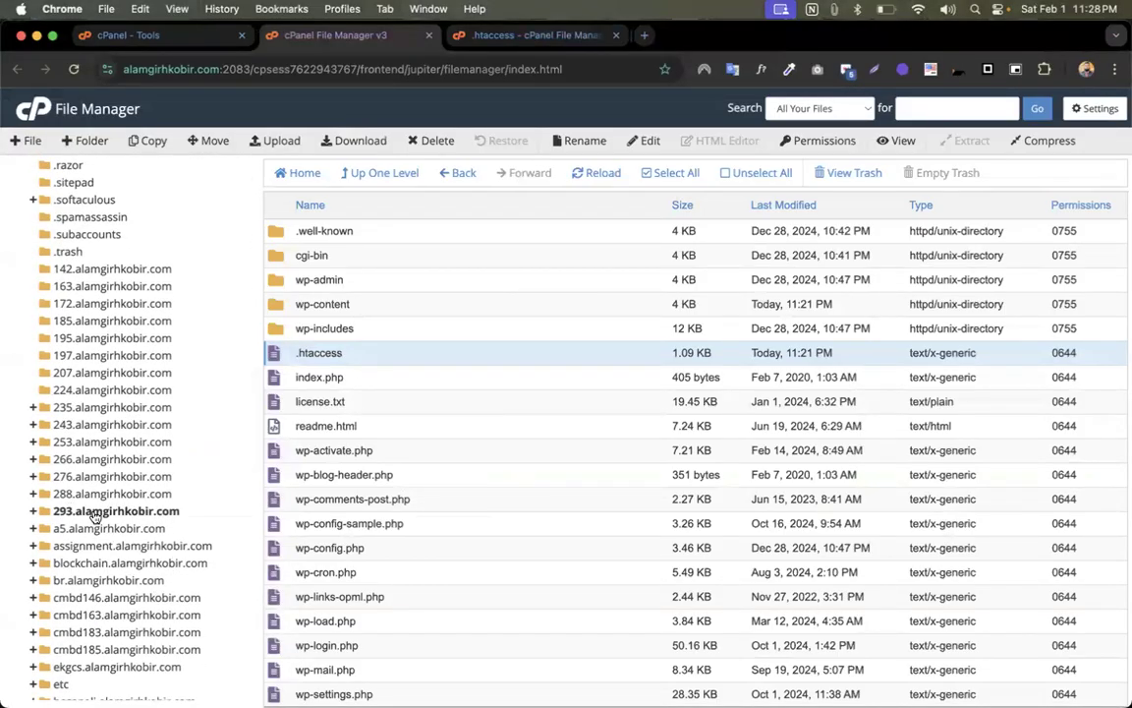
double_click(365, 308)
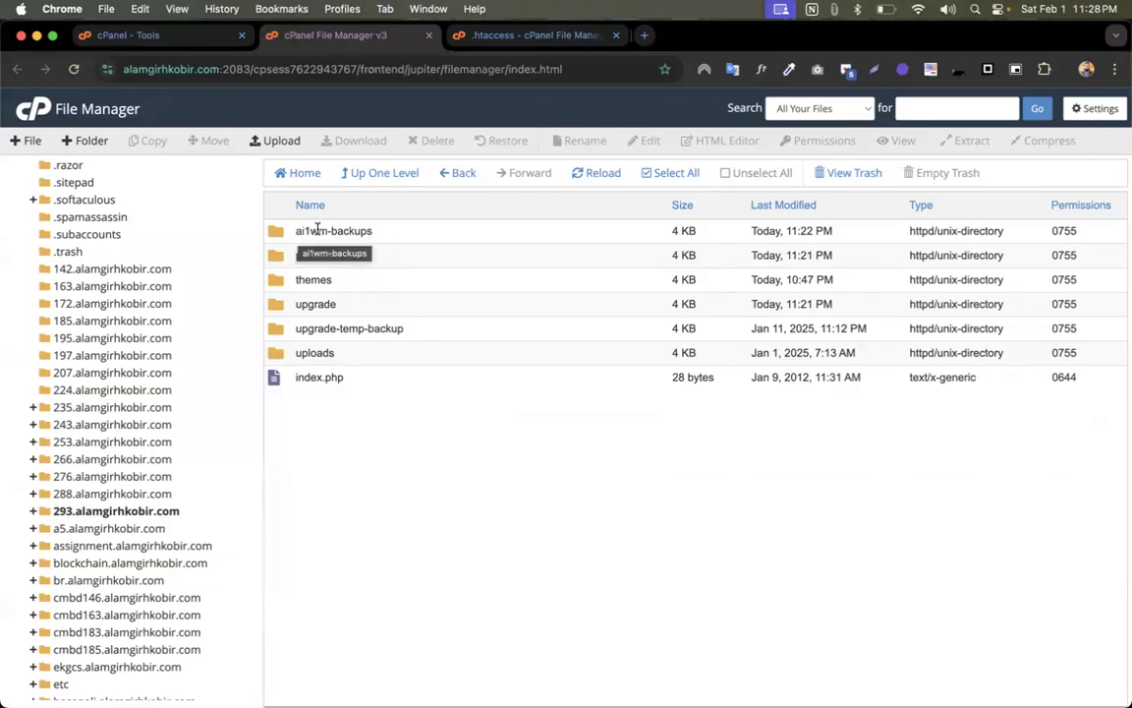
double_click(461, 233)
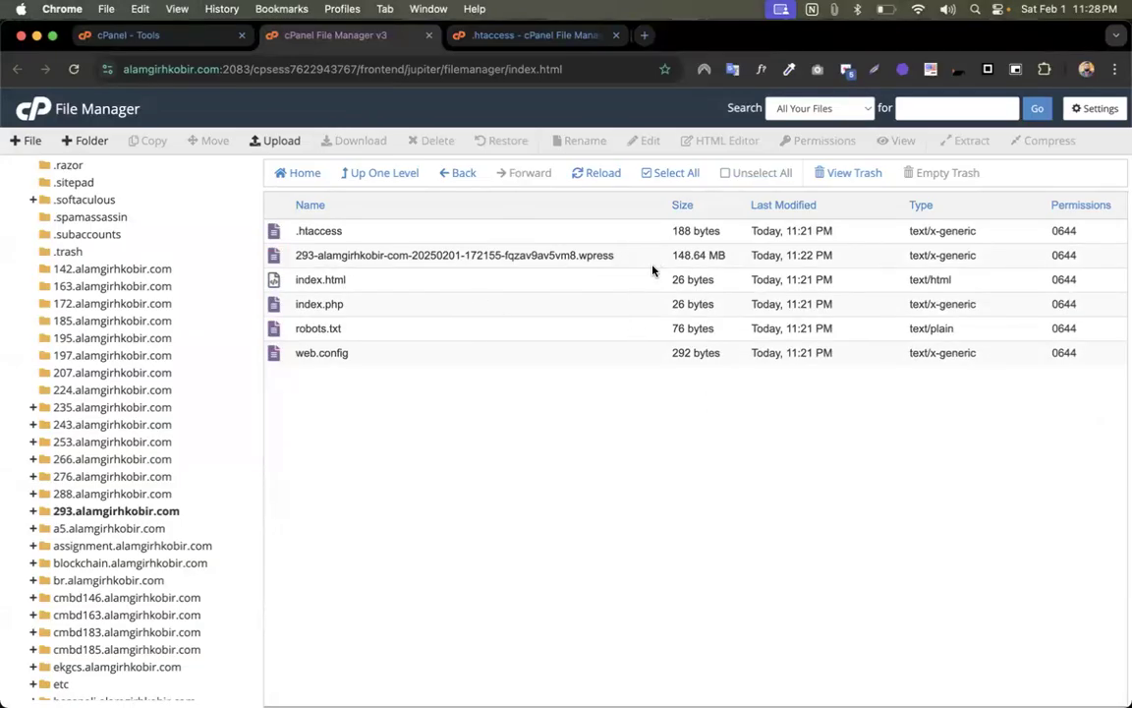
- Bring up actions for the 148.64 MB .wpress backup, then switch to WordPress
click(677, 264)
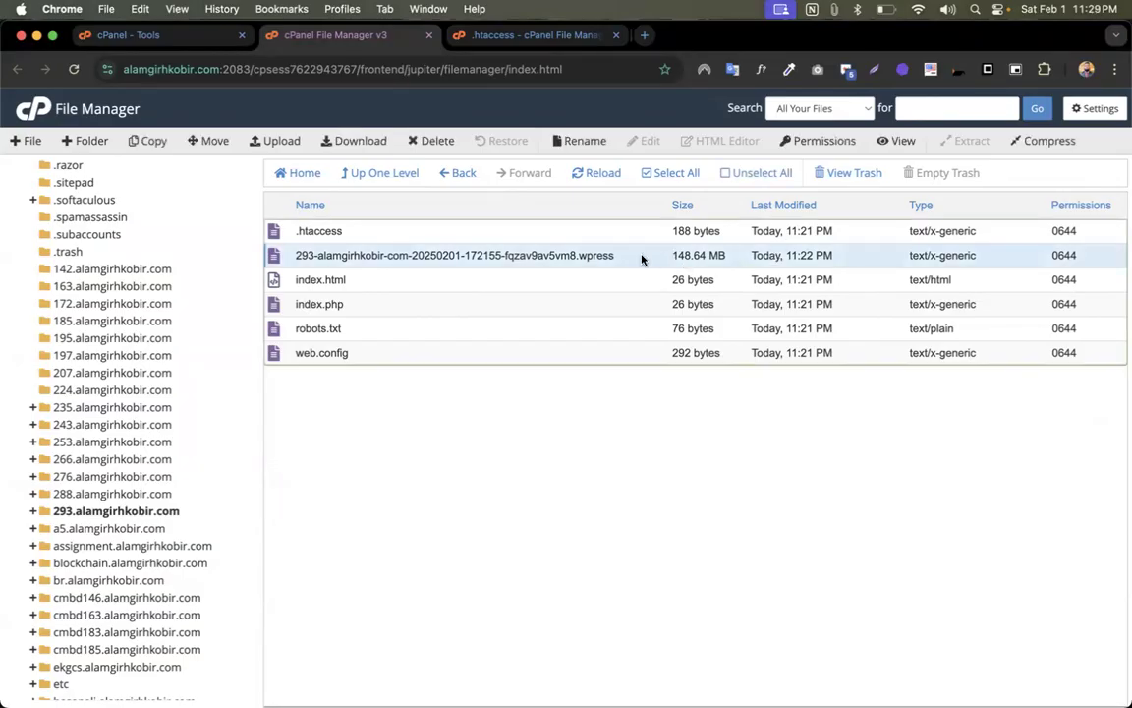
right_click(641, 255)
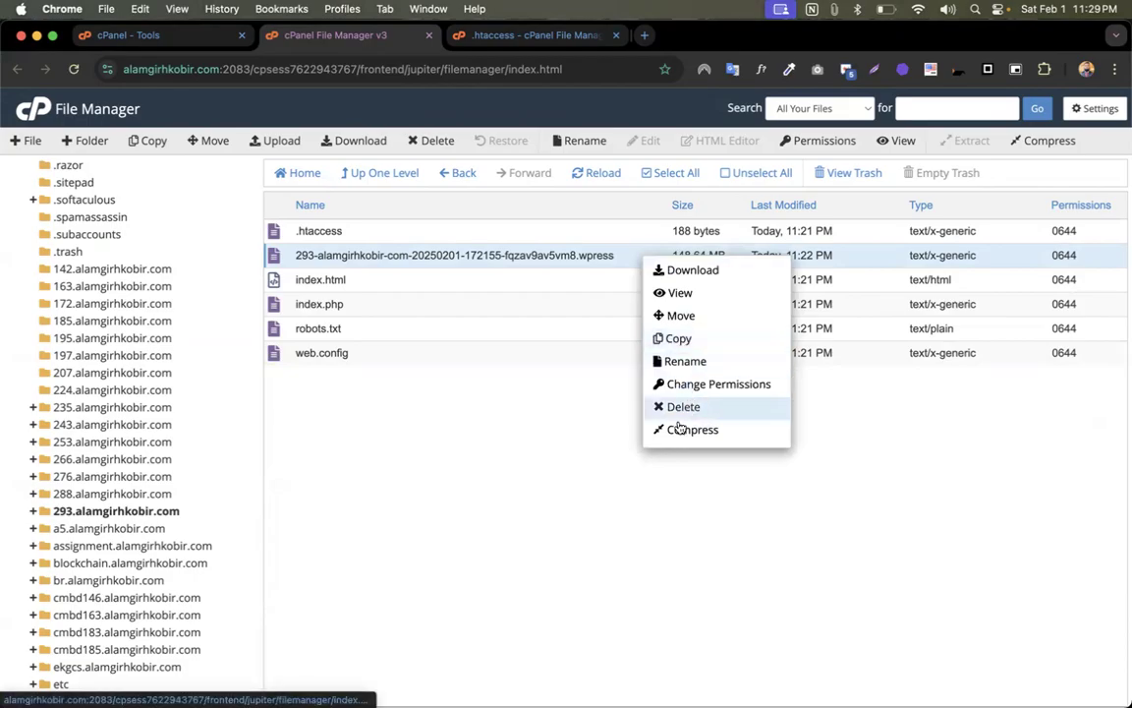
key(ctrl+Up)
click(413, 469)
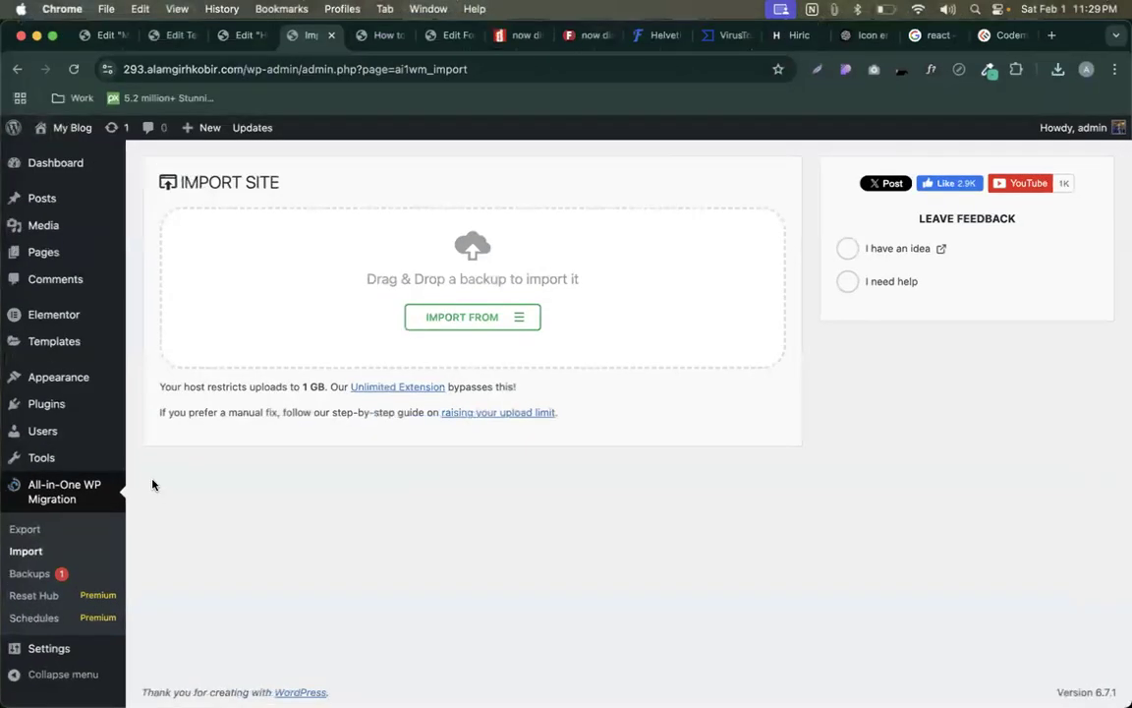
- Review the stored backup's menu under Backups, then open Import Site's IMPORT FROM list
click(54, 571)
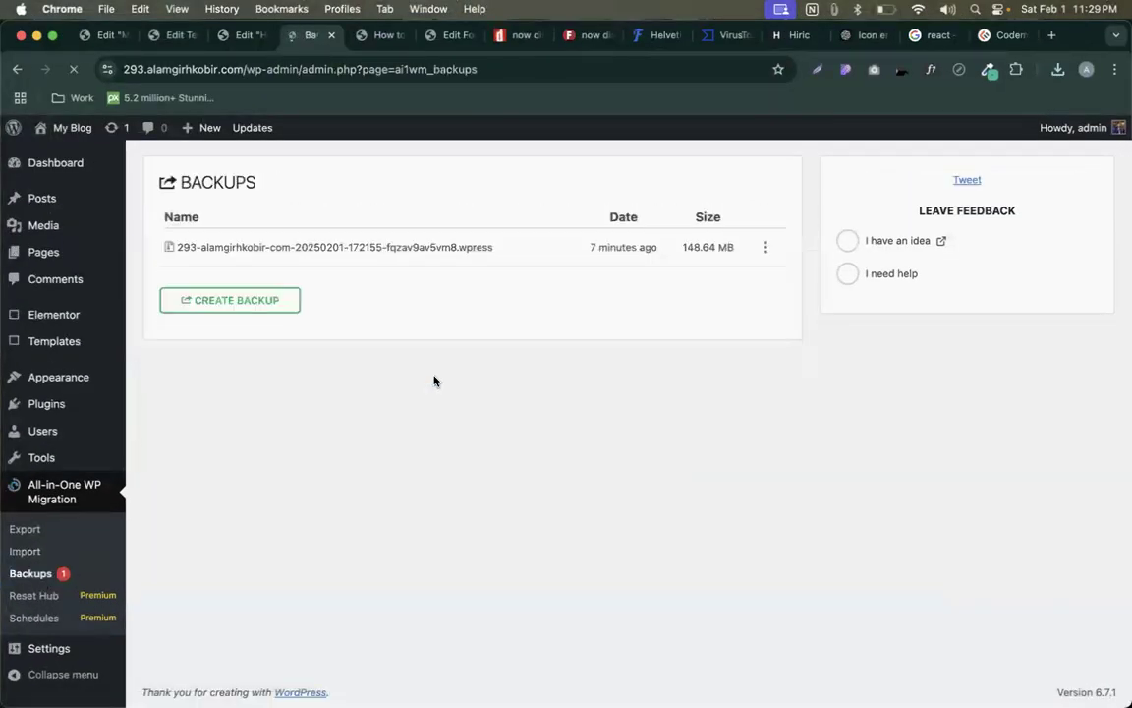
click(766, 251)
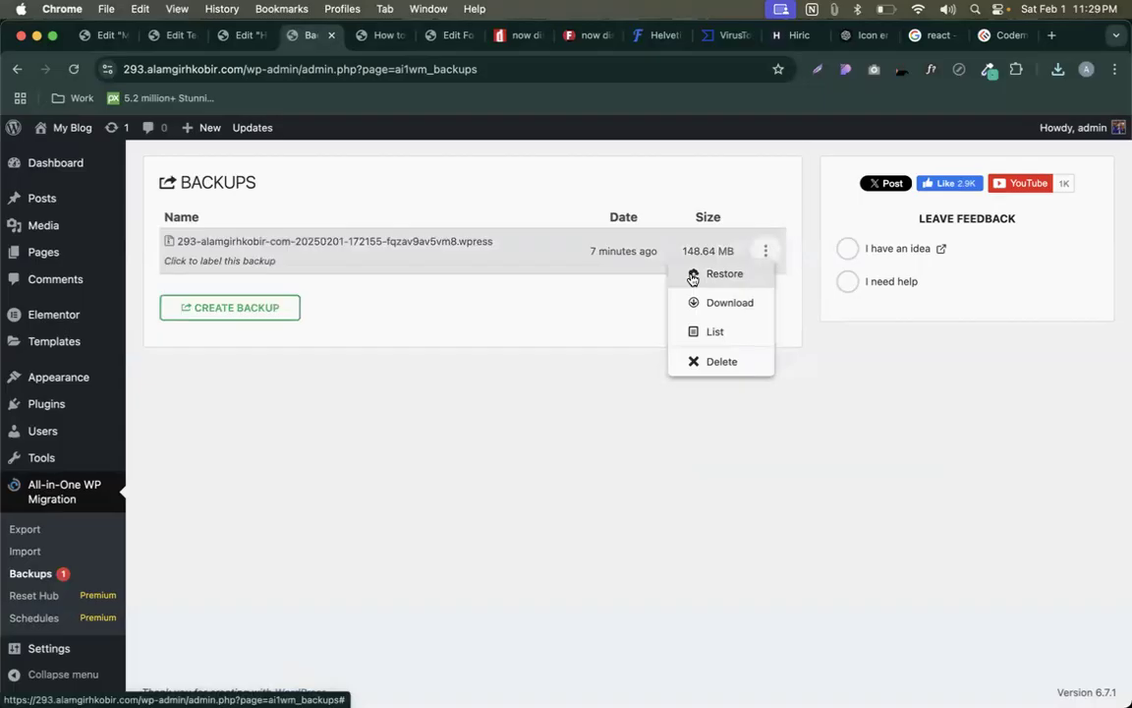
click(331, 381)
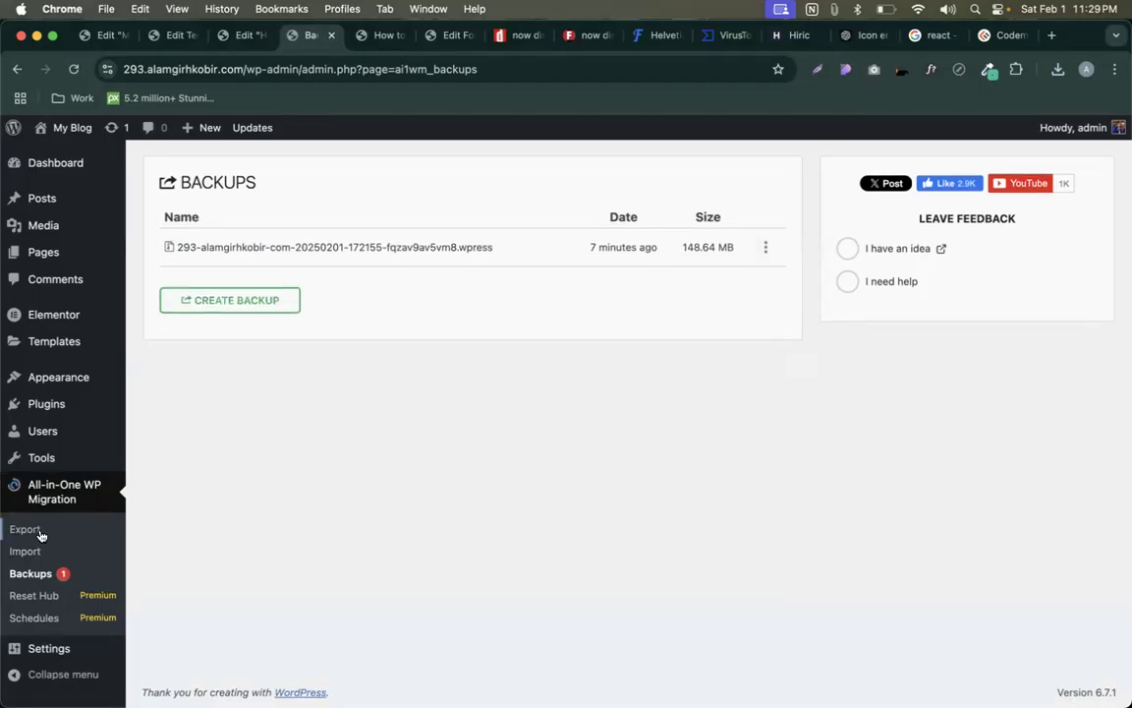
click(21, 555)
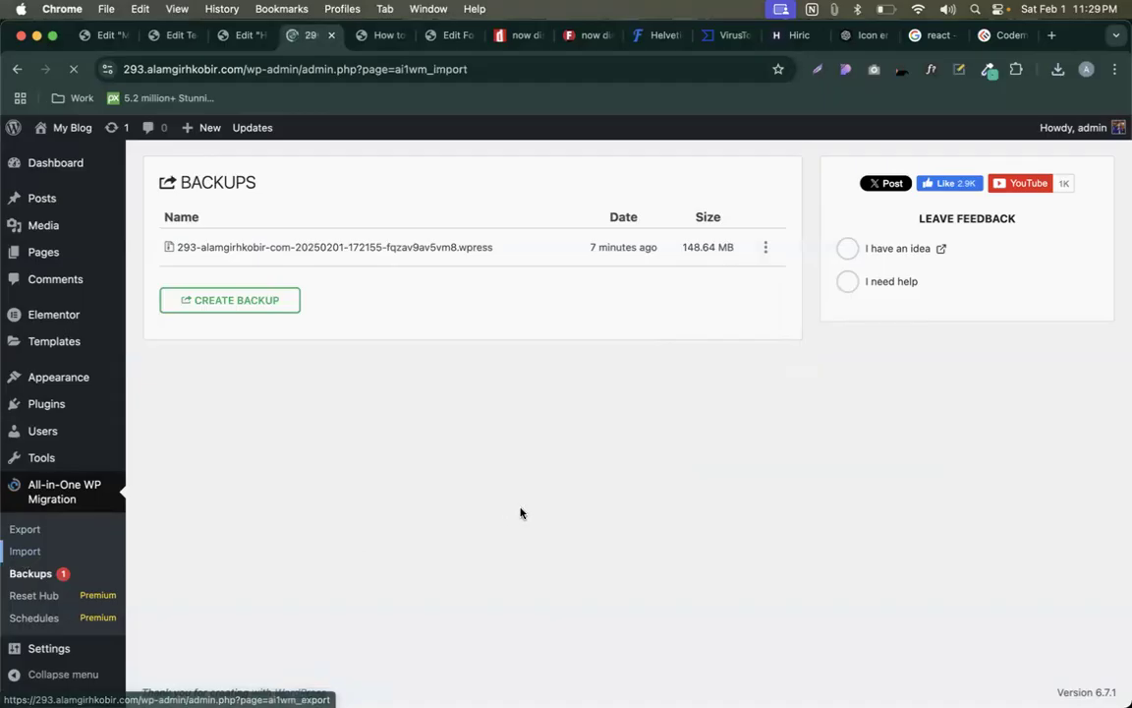
click(518, 316)
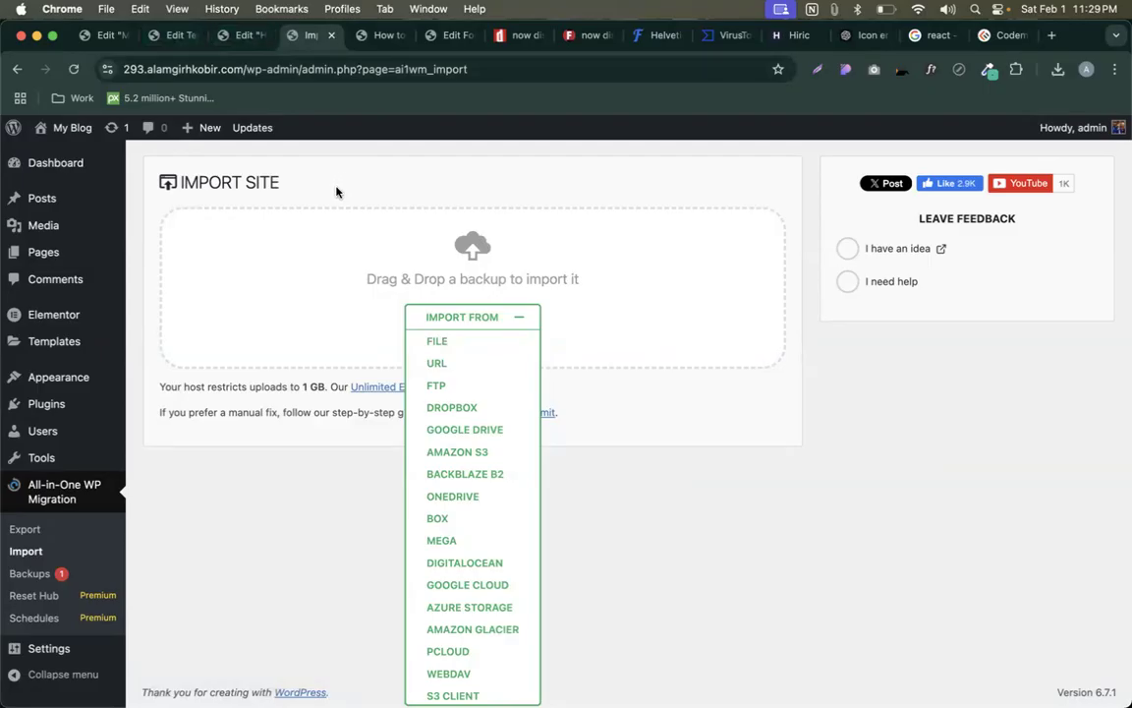
- Dismiss the IMPORT FROM sources list and inspect the site's admin web address
click(487, 325)
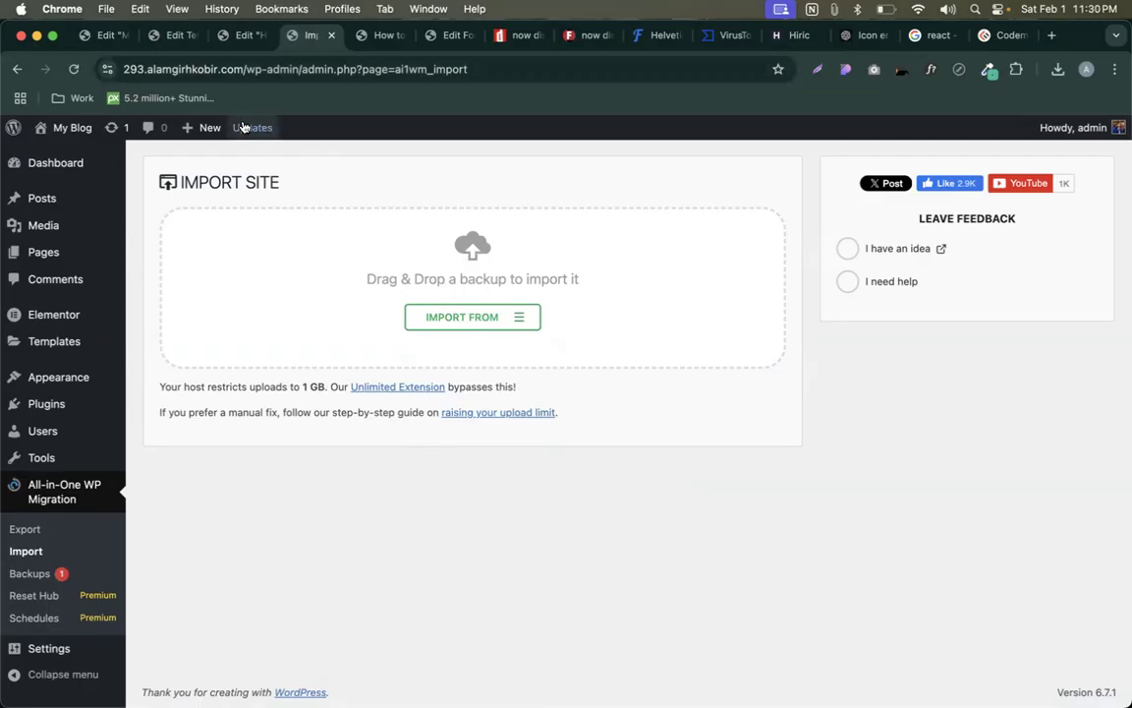
drag(300, 69, 124, 66)
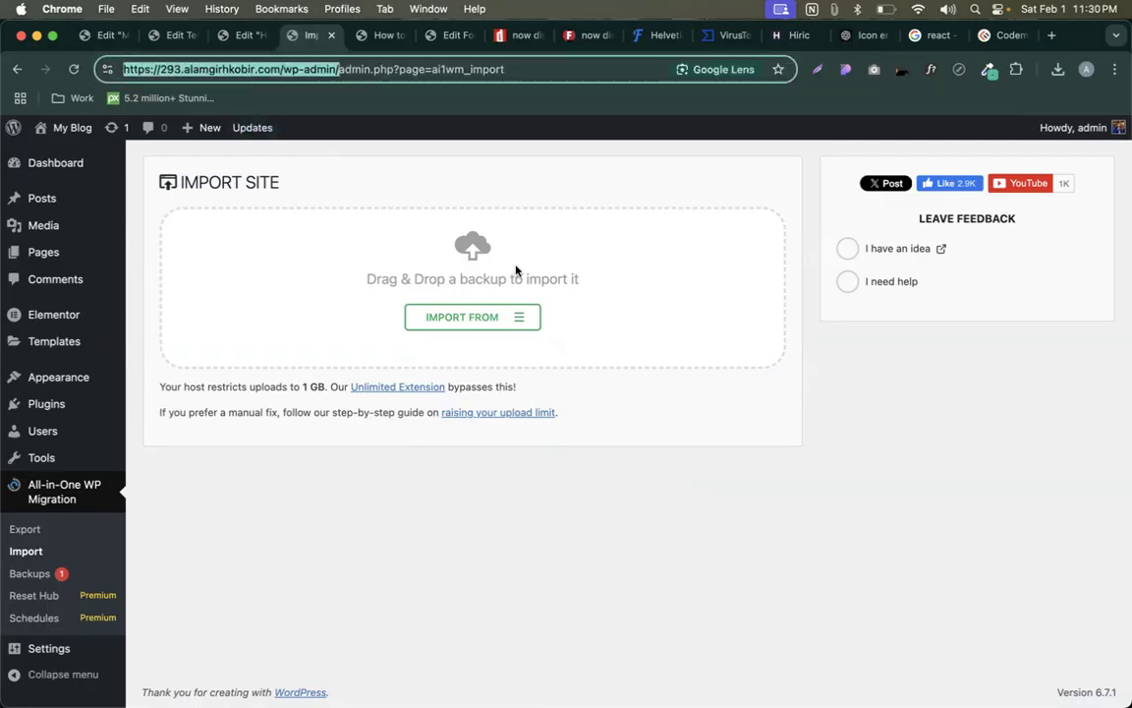
click(556, 216)
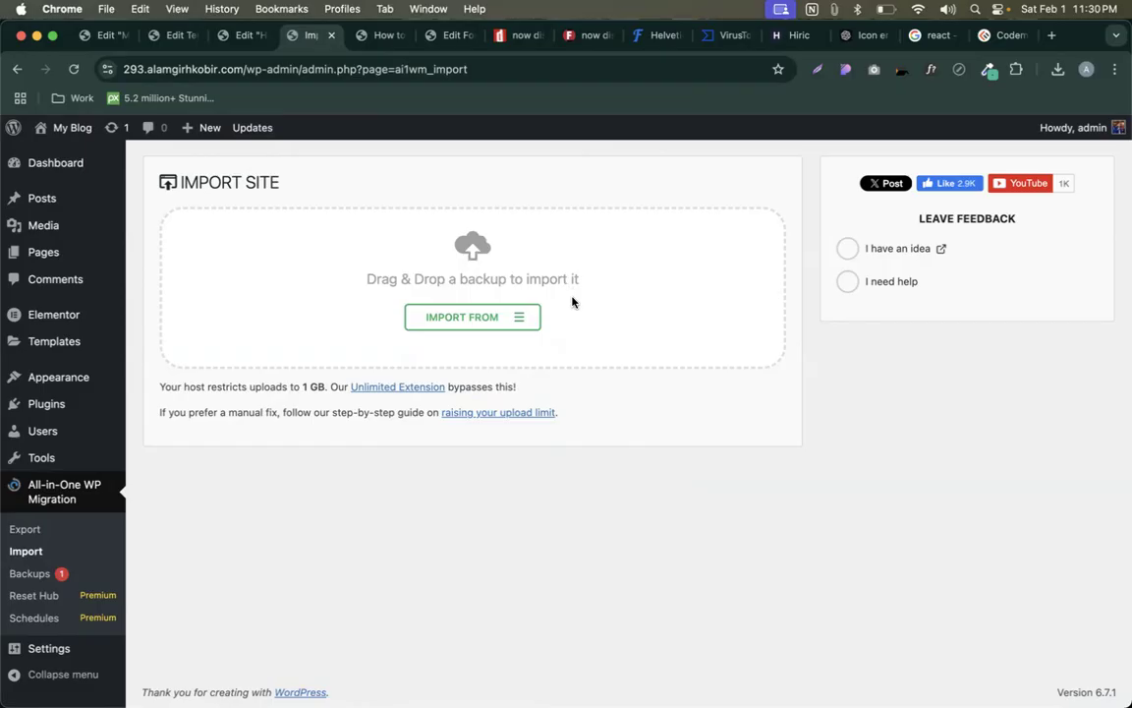
- Look over Chrome's recent downloads, then go to the Users list
click(1057, 68)
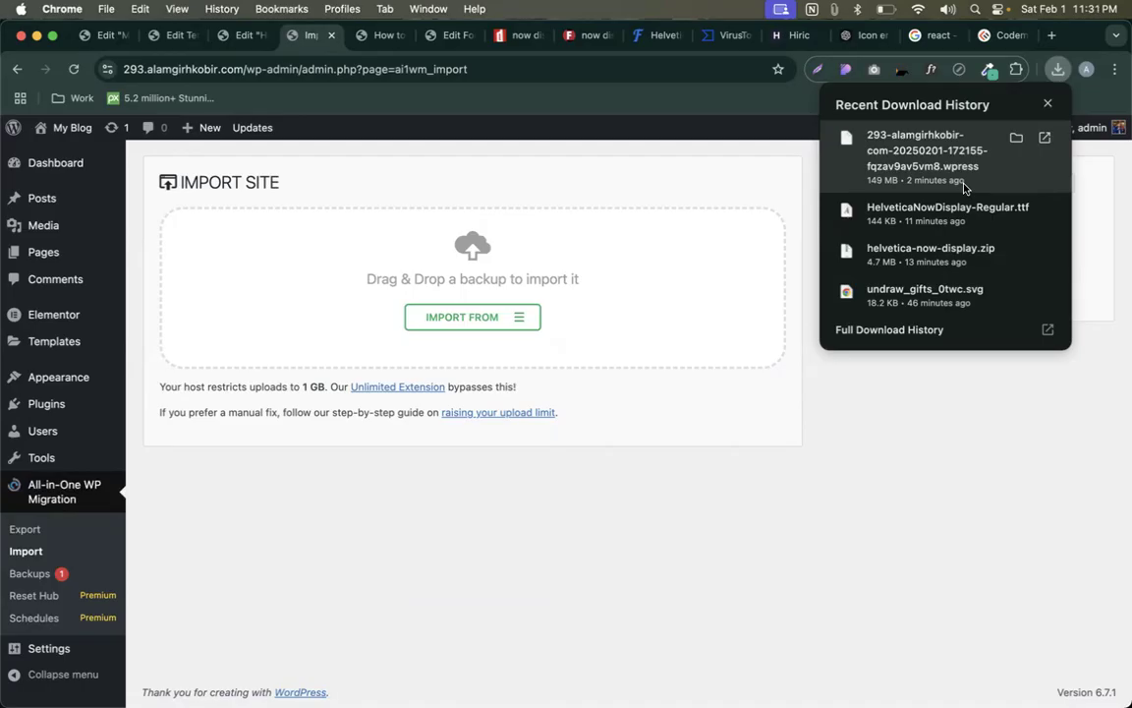
click(578, 385)
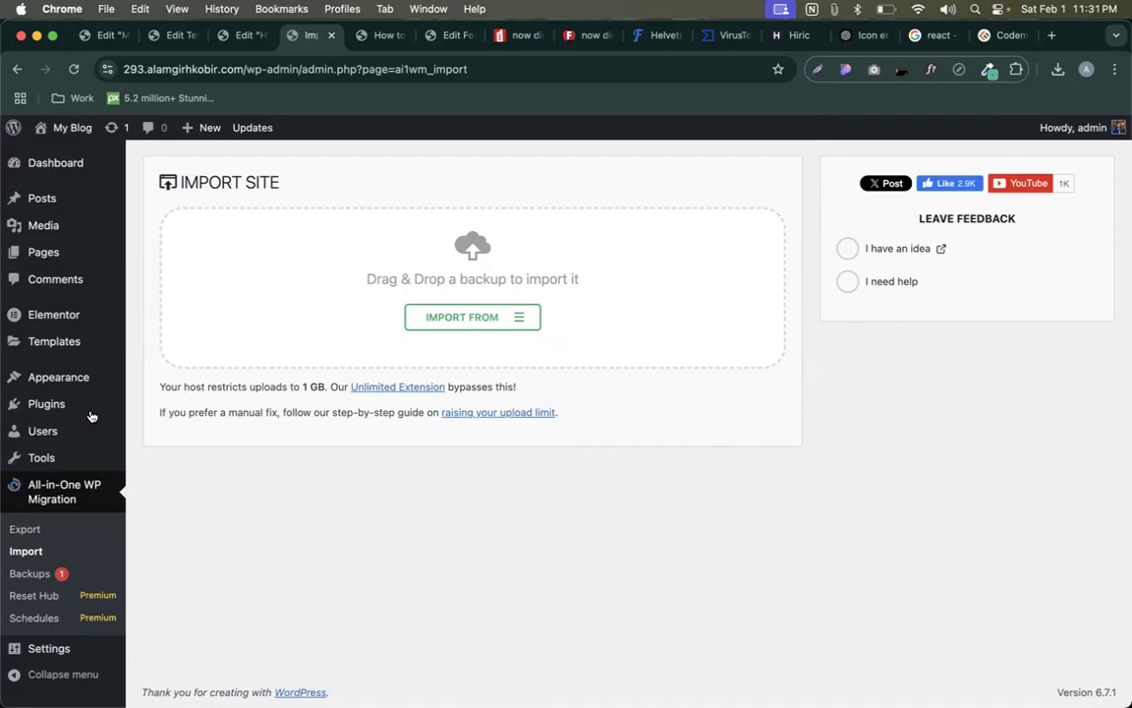
click(42, 406)
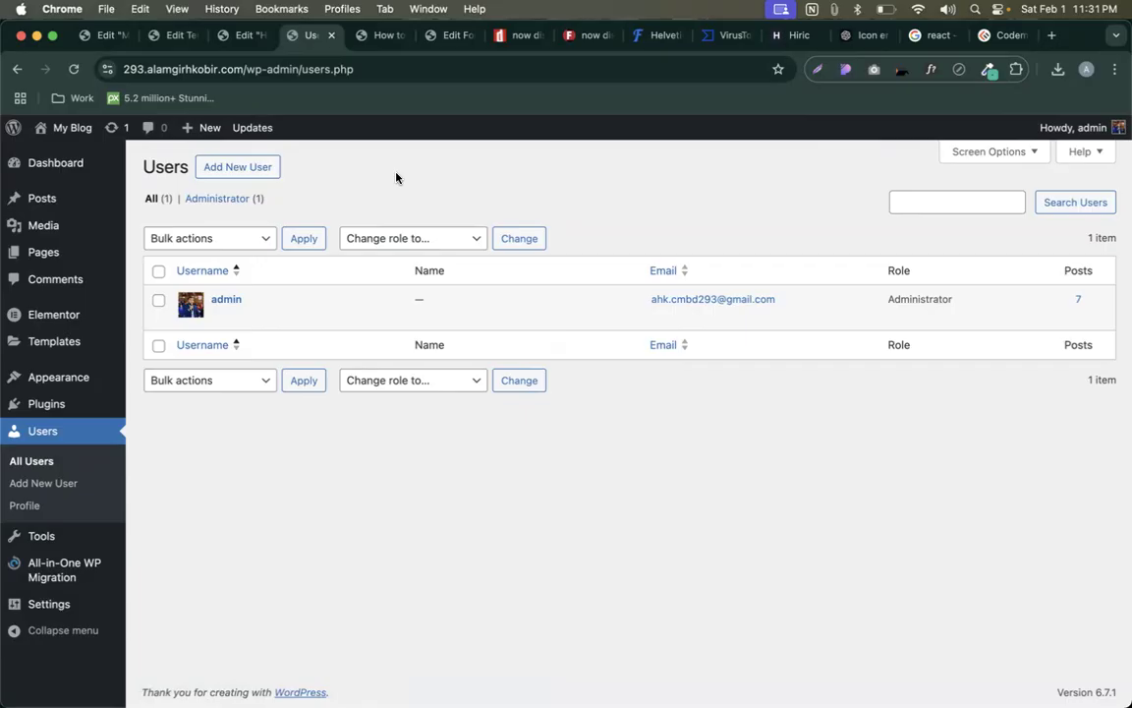
- Start a new user under Add New User with the Administrator role
click(240, 168)
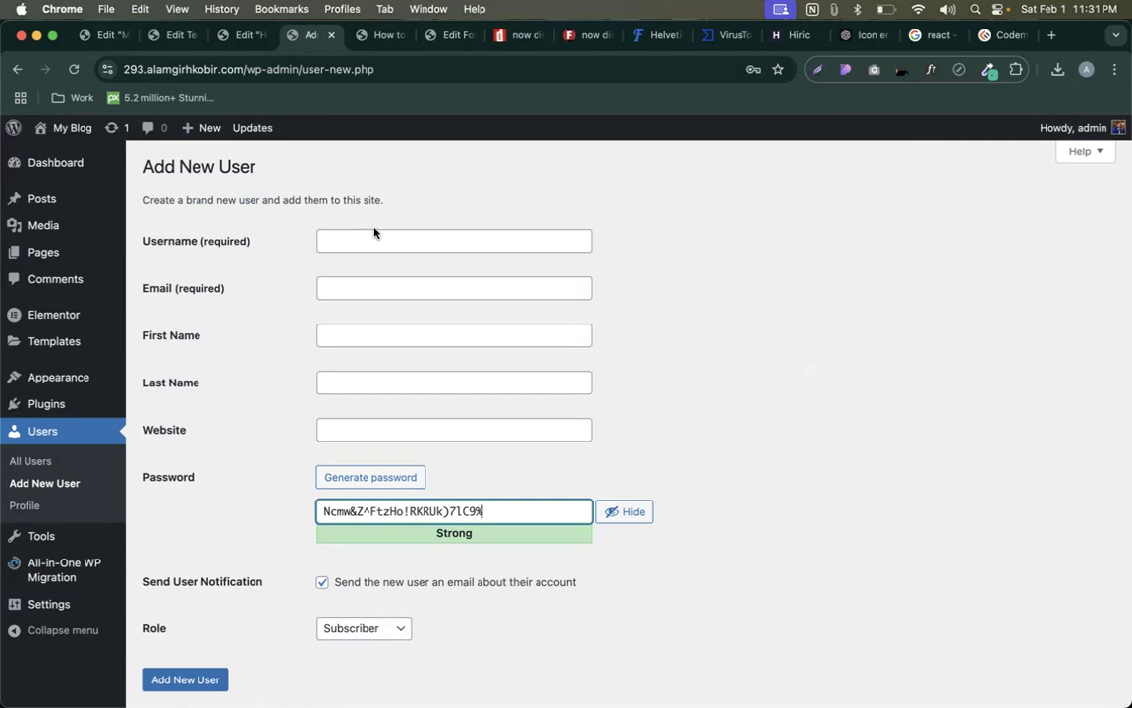
click(364, 626)
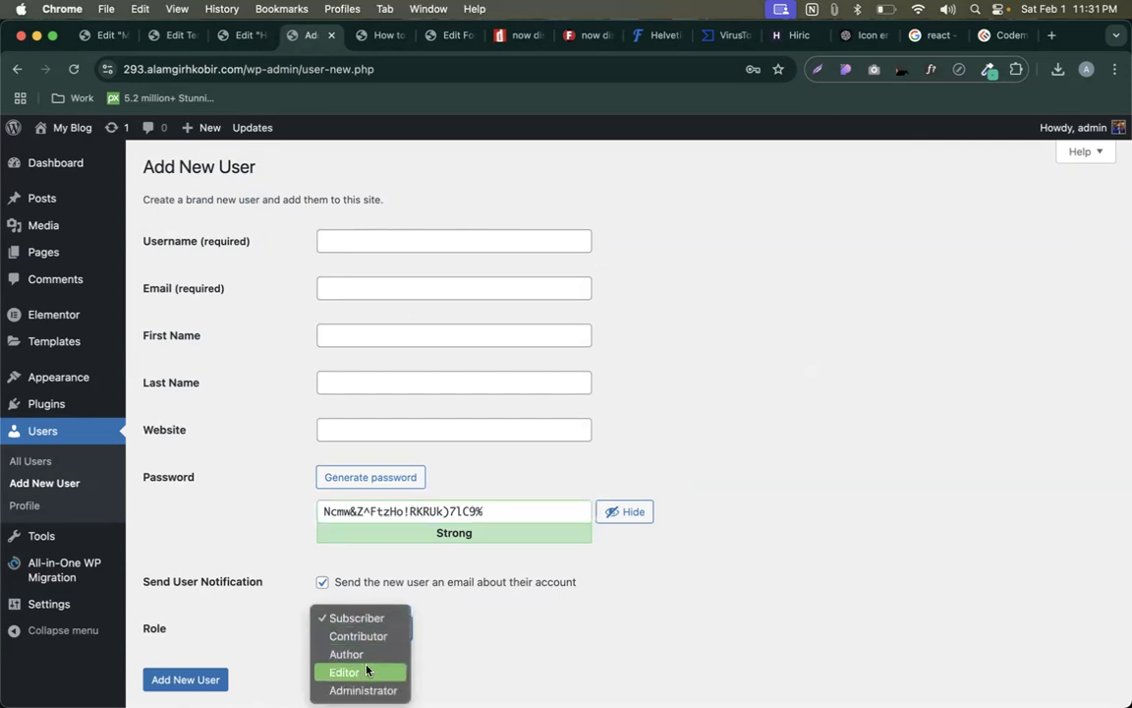
click(361, 688)
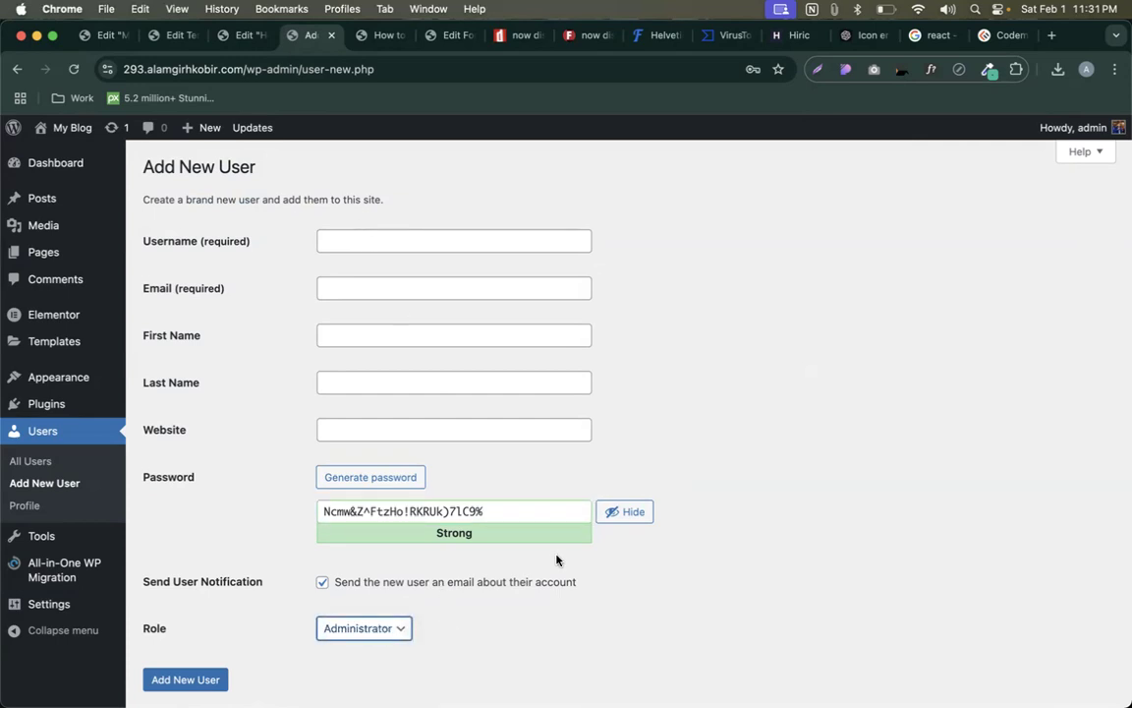
scroll(528, 593, down, 2)
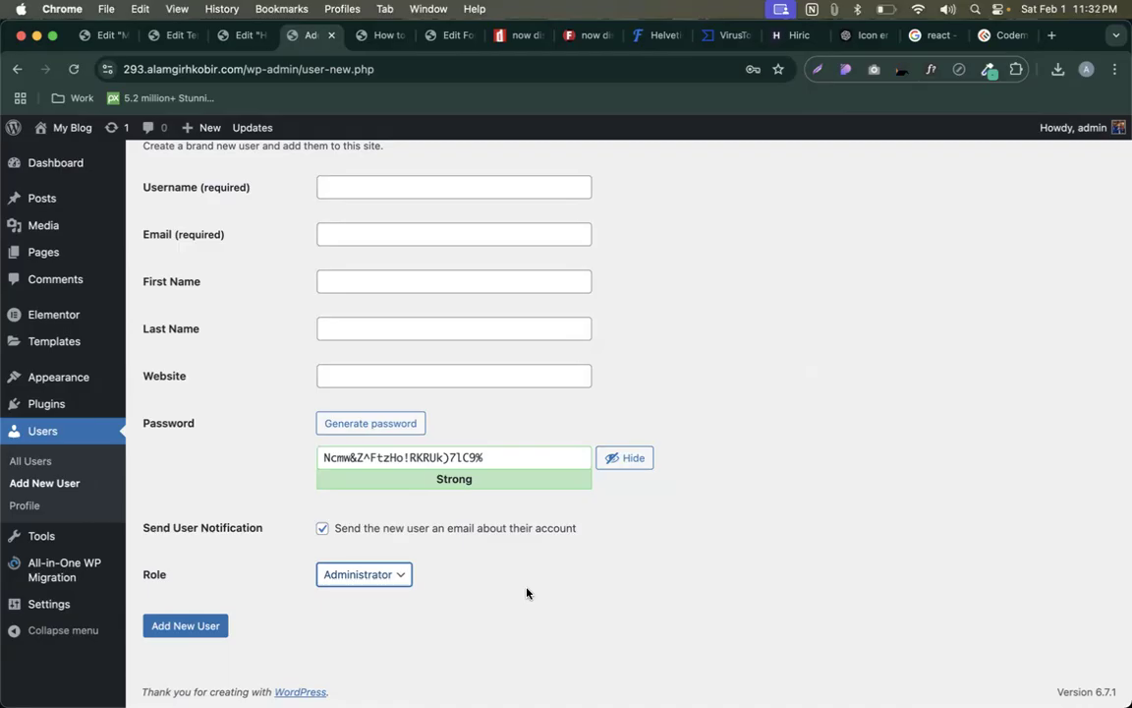
- Review the Username, Email and generated password fields, and untick the new-account email notification
click(401, 184)
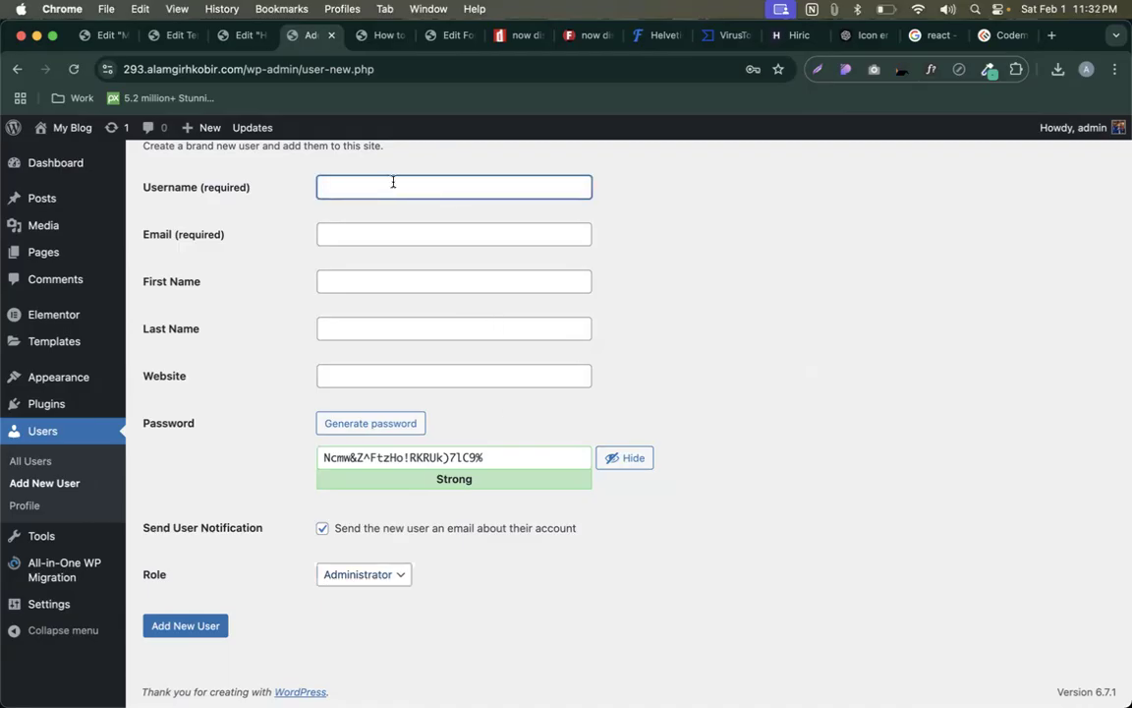
click(363, 240)
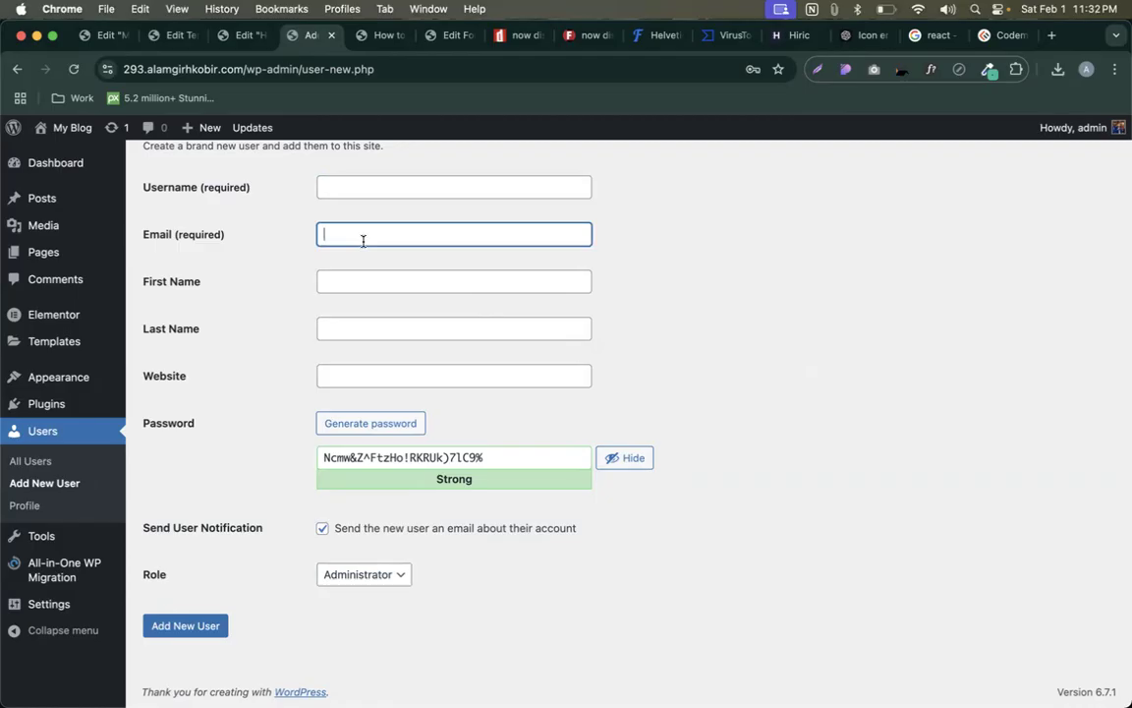
triple_click(379, 457)
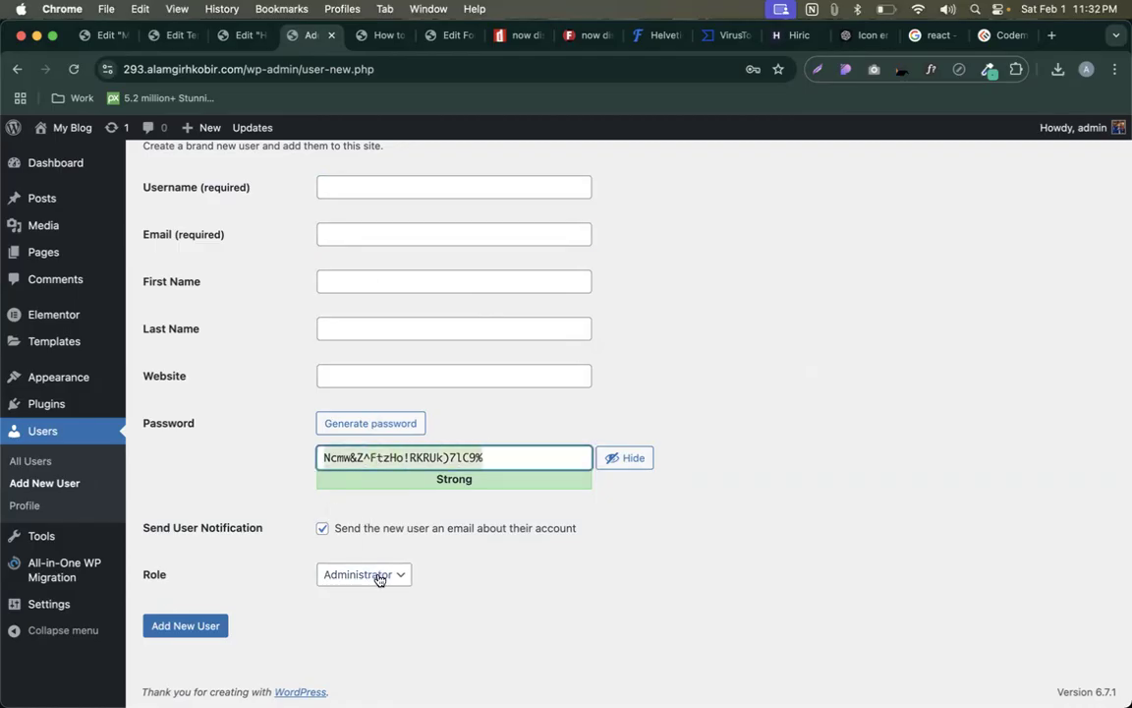
click(322, 530)
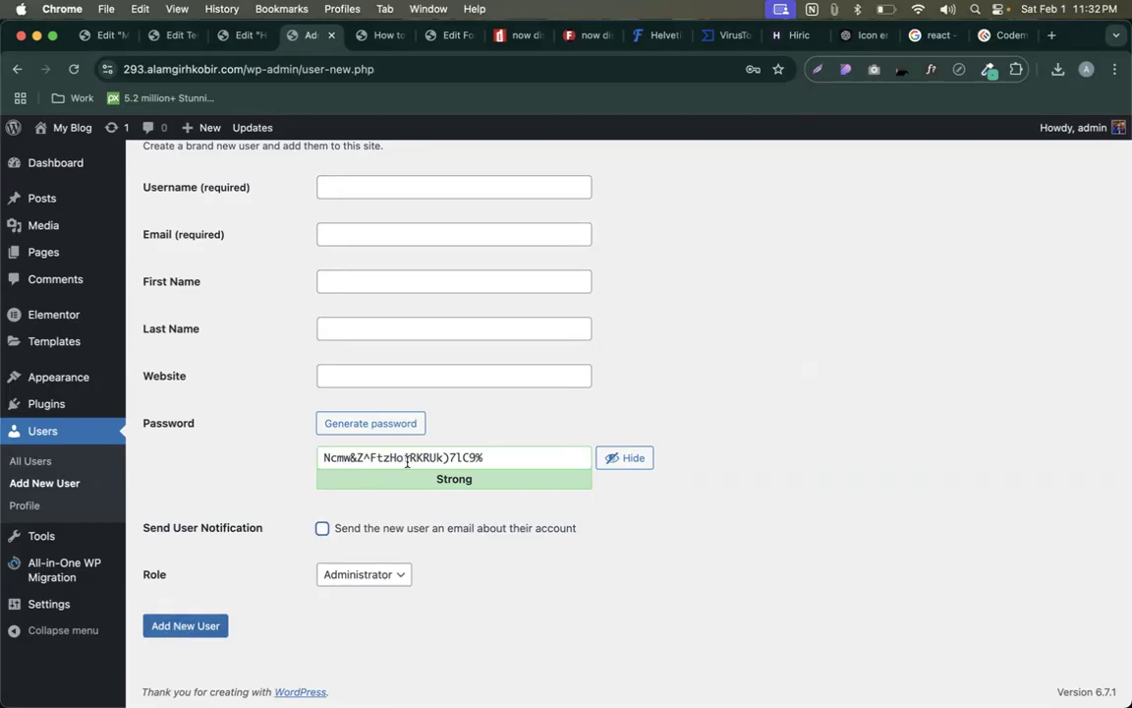
scroll(407, 460, up, 2)
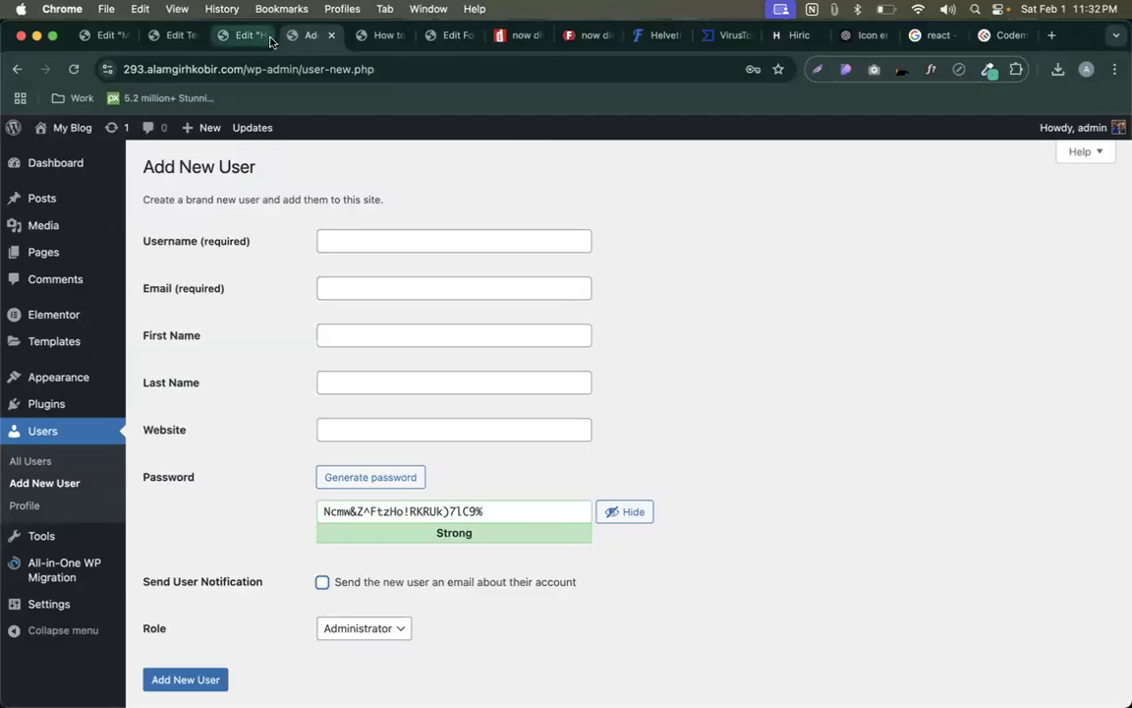
scroll(221, 270, down, 2)
scroll(227, 333, up, 2)
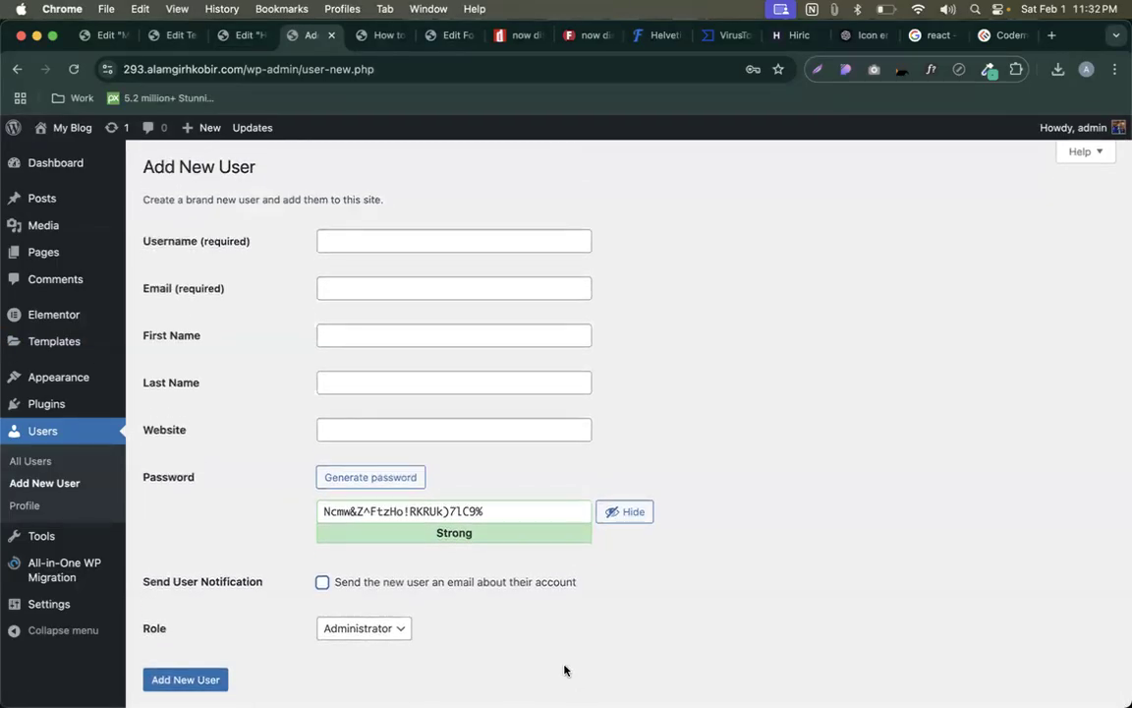
click(721, 566)
- Go to Plugins, choosing Leave to discard the unsaved new user
click(36, 404)
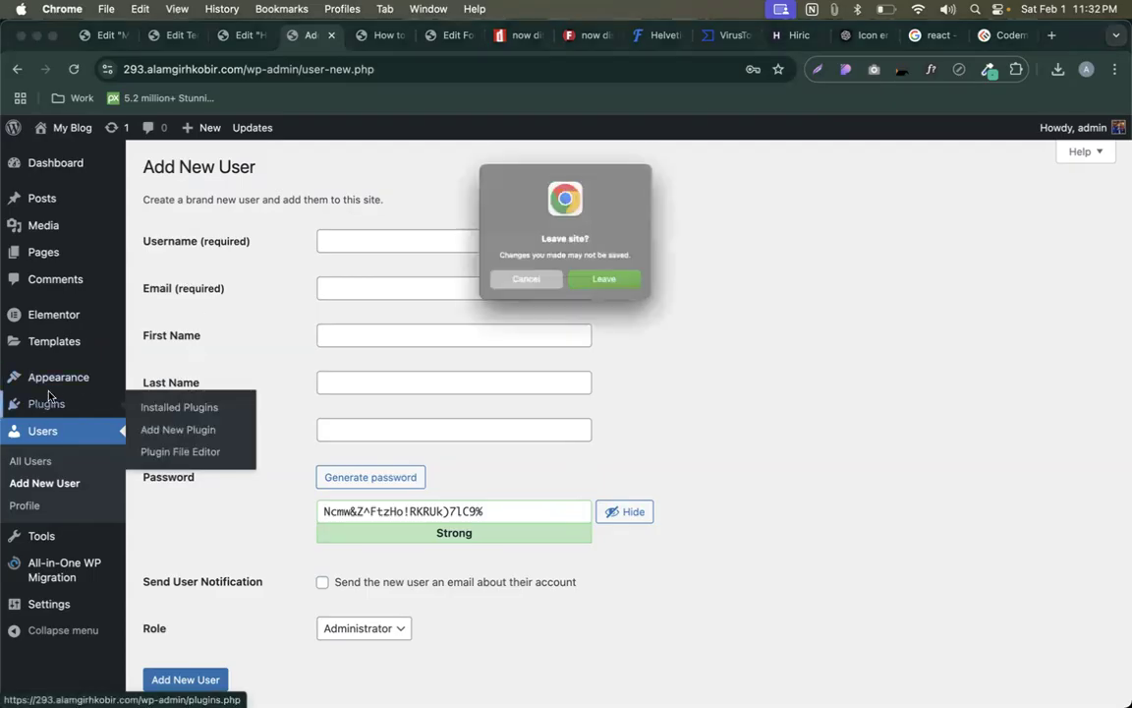
click(536, 286)
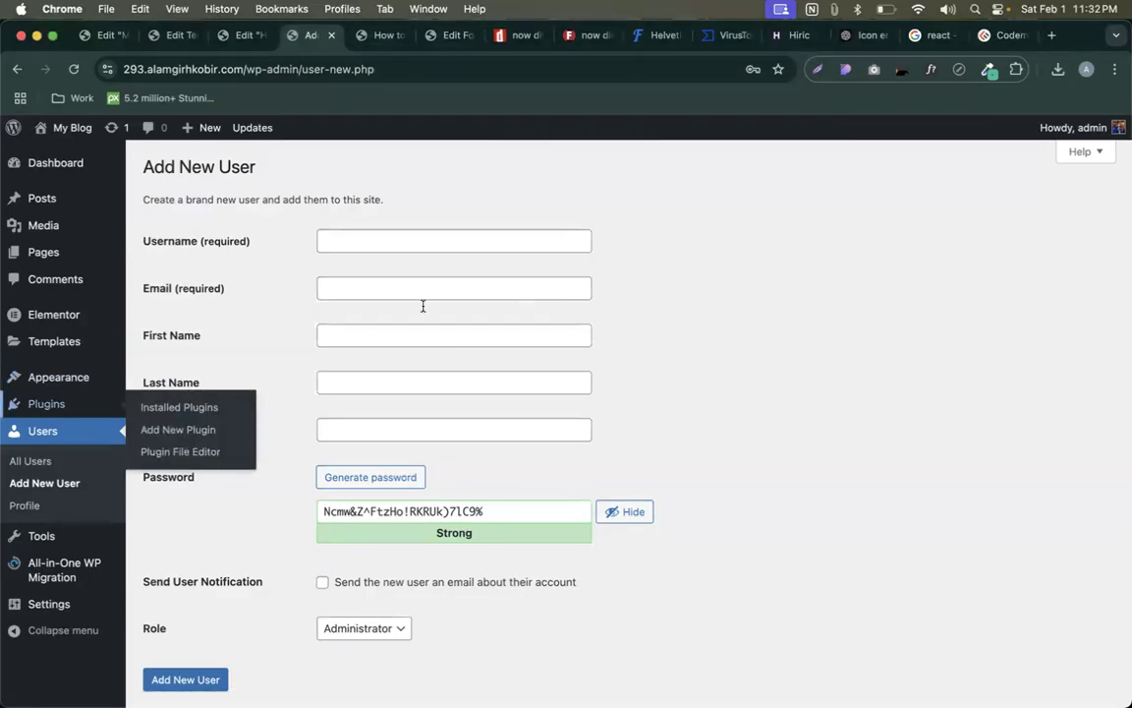
click(72, 408)
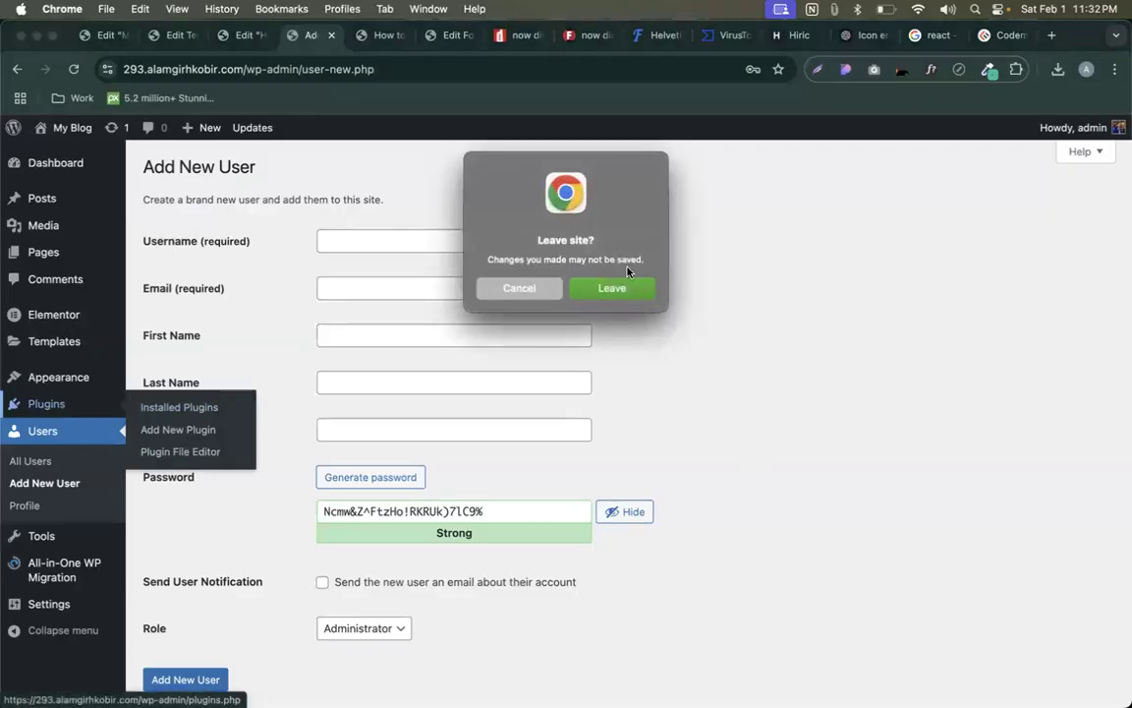
click(613, 287)
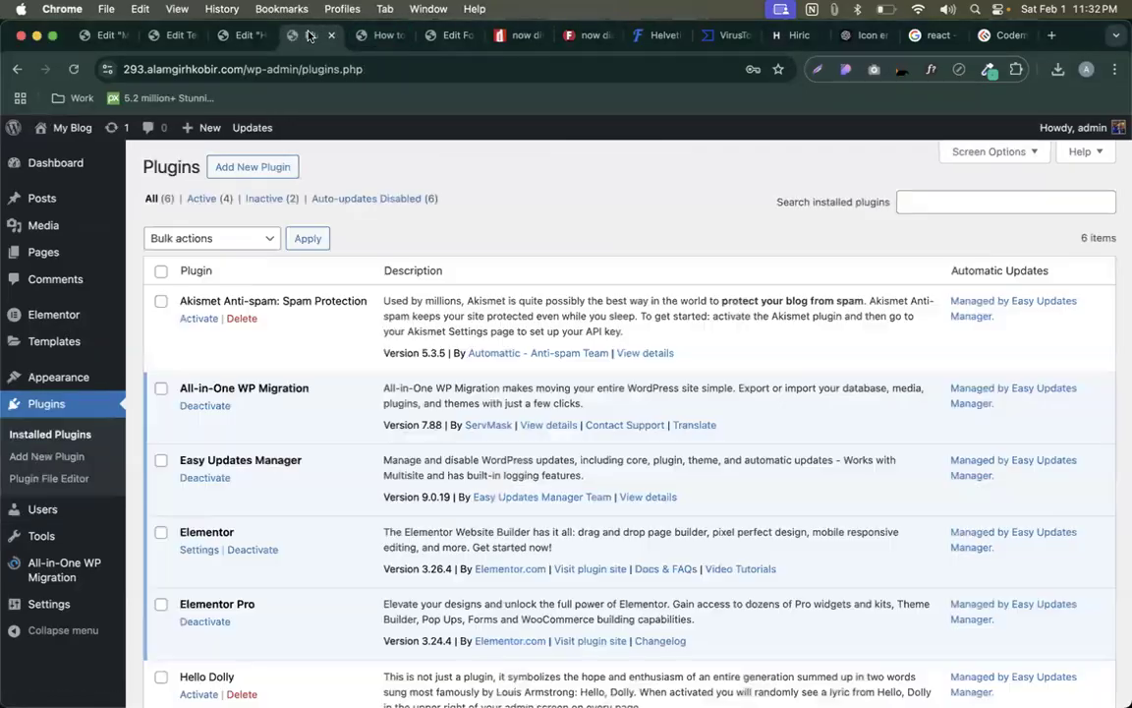
- Highlight the Elementor plugin name in the installed plugins list
scroll(452, 252, down, 3)
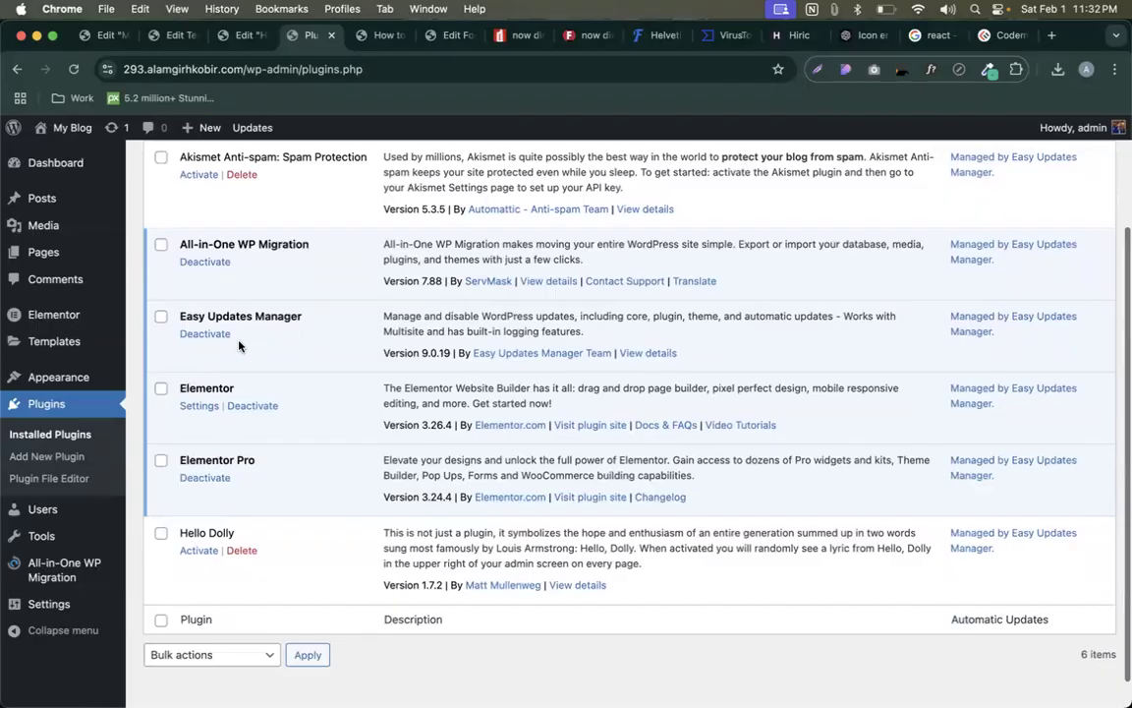
drag(181, 384, 297, 405)
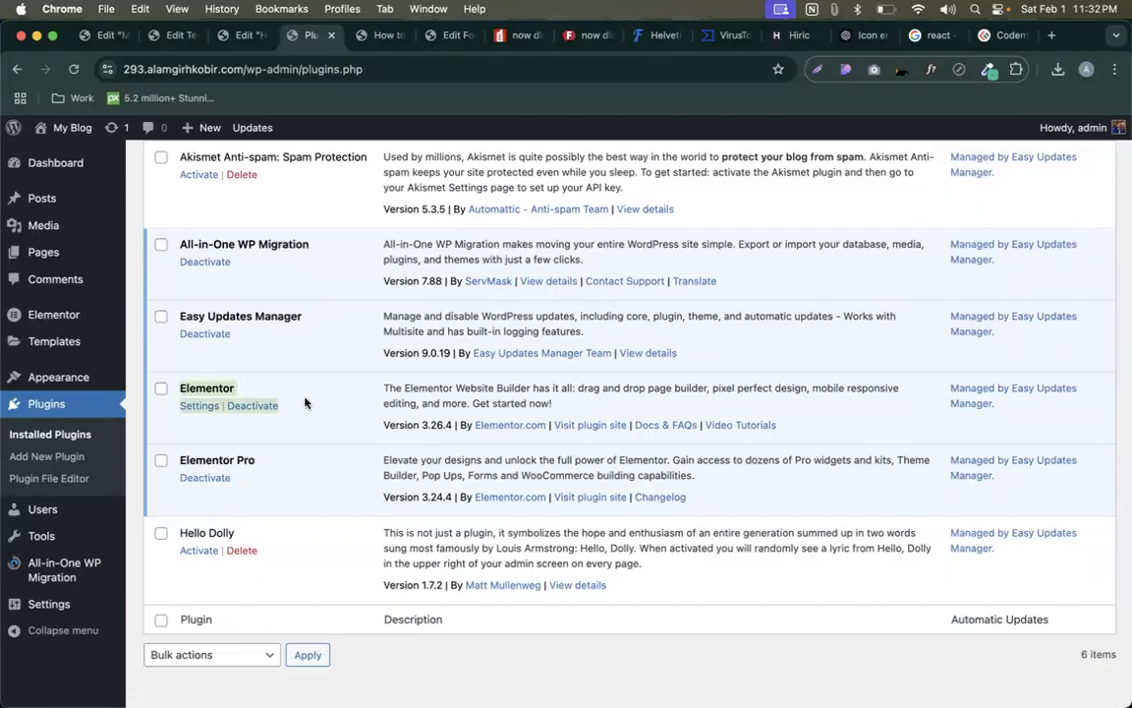
click(285, 364)
double_click(217, 384)
click(249, 391)
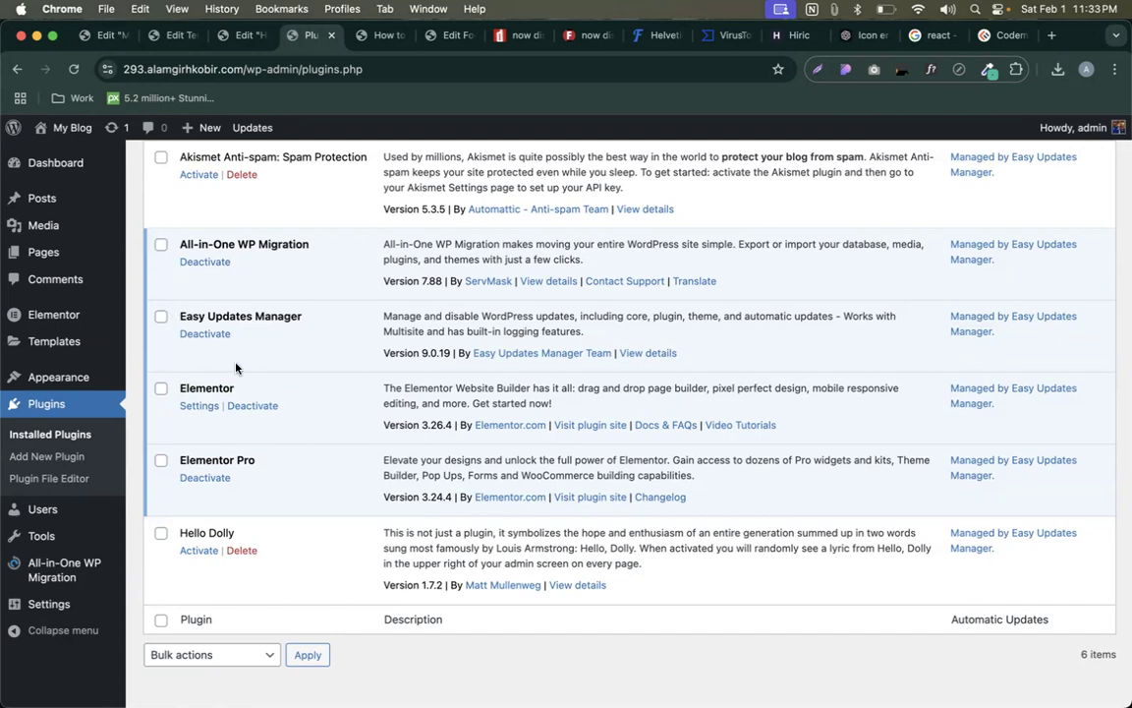
drag(178, 388, 265, 397)
click(311, 397)
- Highlight the Elementor Pro plugin title to review its row
scroll(310, 397, up, 3)
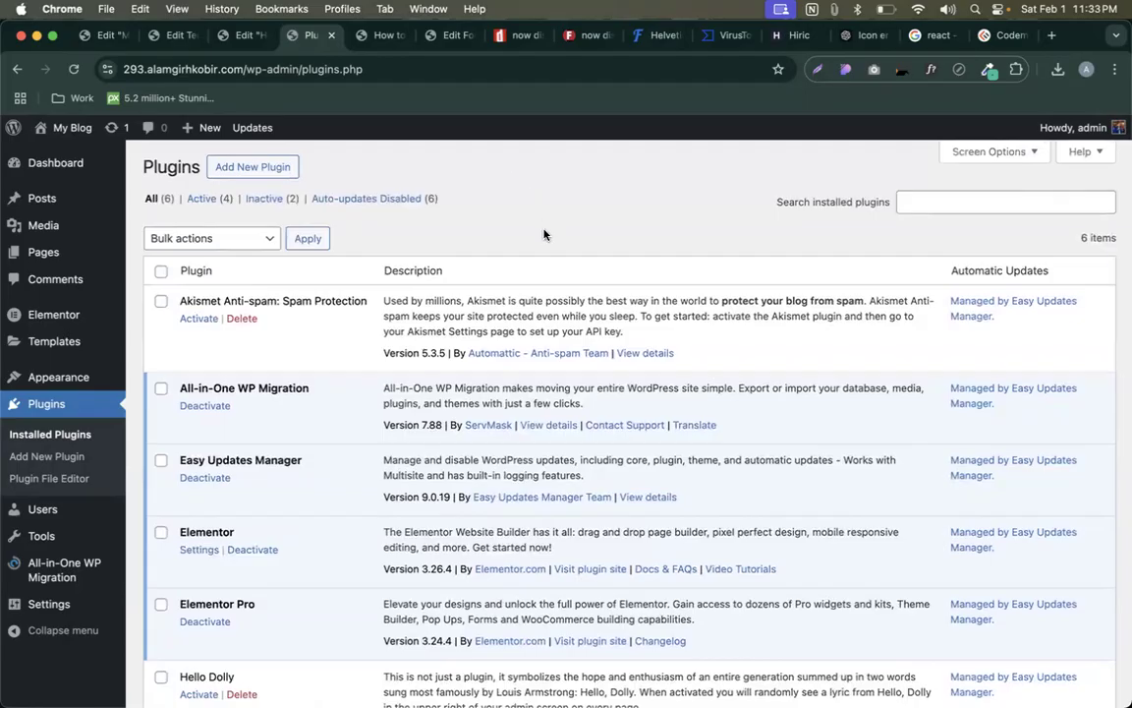
scroll(544, 233, down, 4)
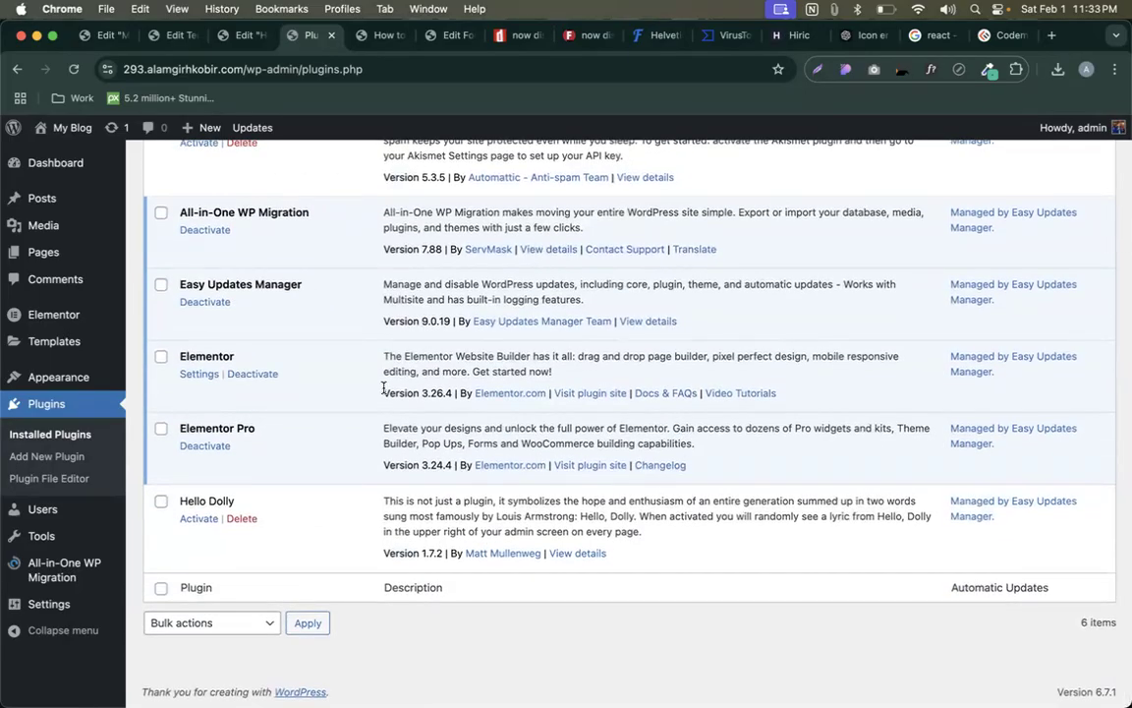
scroll(383, 368, up, 3)
scroll(383, 364, down, 3)
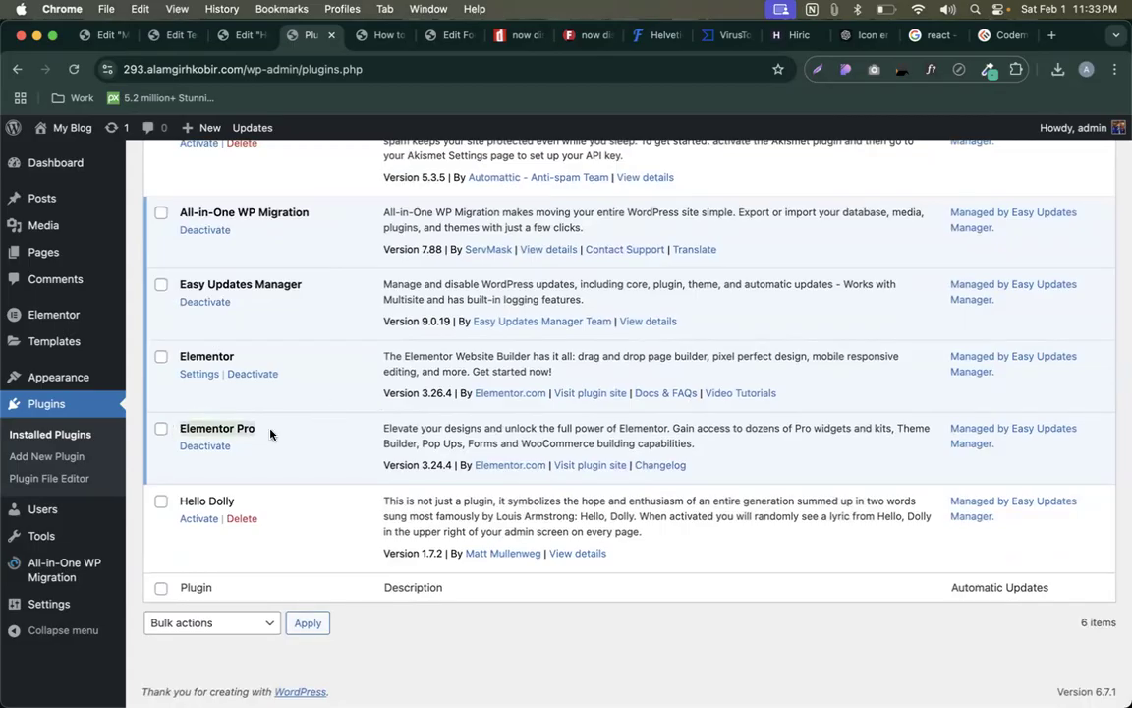
drag(258, 433, 169, 433)
click(292, 439)
drag(160, 429, 285, 433)
click(320, 436)
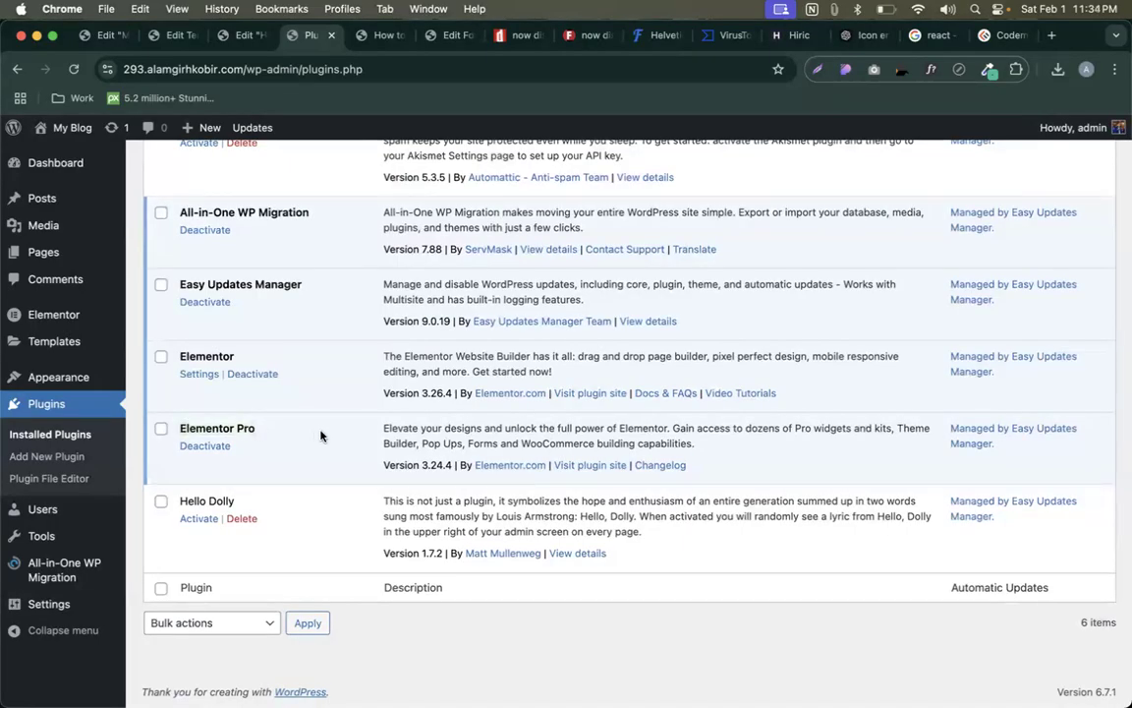
scroll(337, 460, up, 5)
- Search new plugins for 'royal', then install and activate Royal Elementor Addons and Templates
click(267, 163)
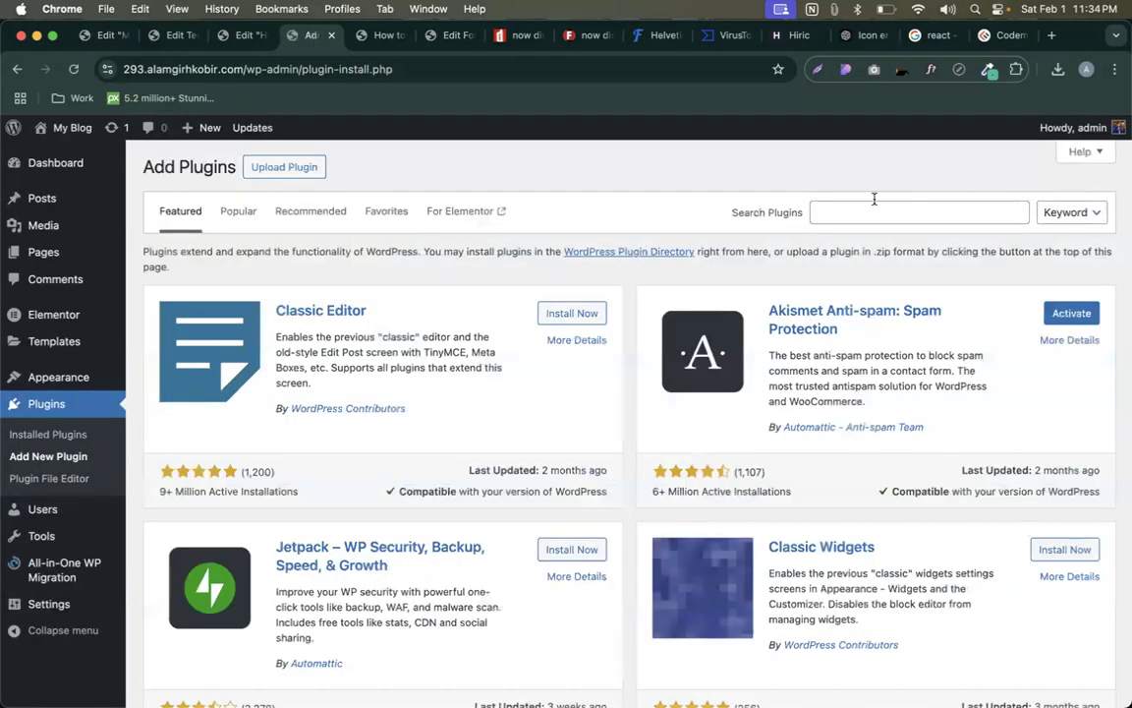
click(866, 212)
text(ro)
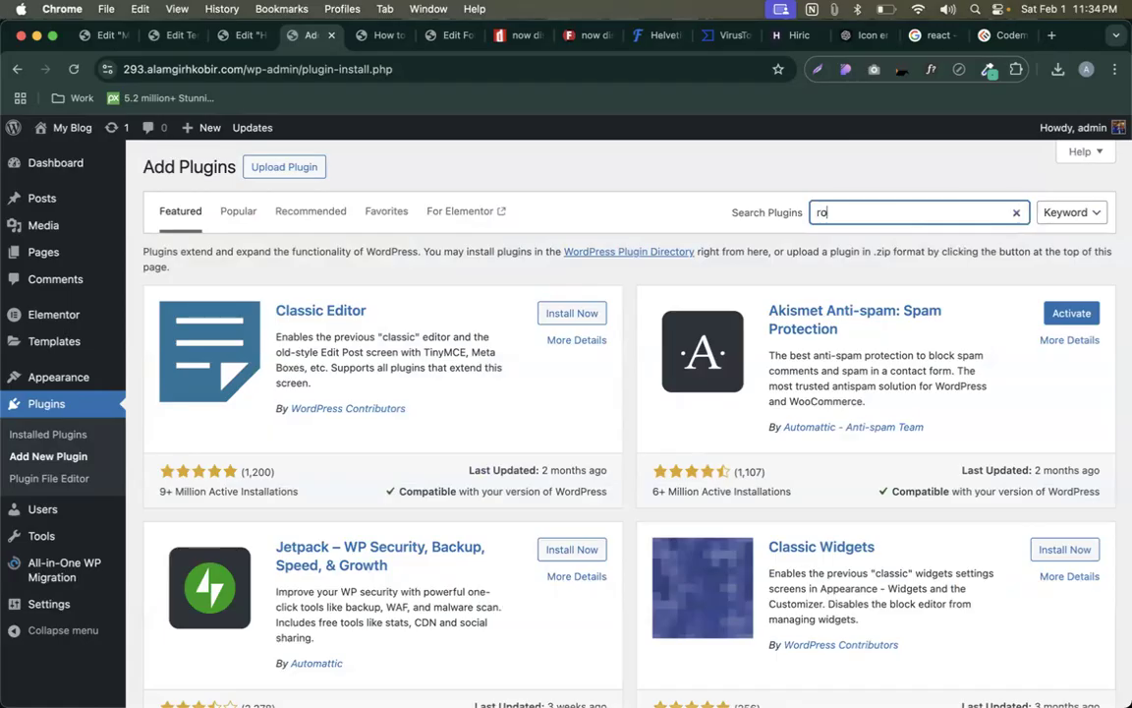
text(yal)
mouse_move(1073, 128)
key(BackSpace)
key(BackSpace)
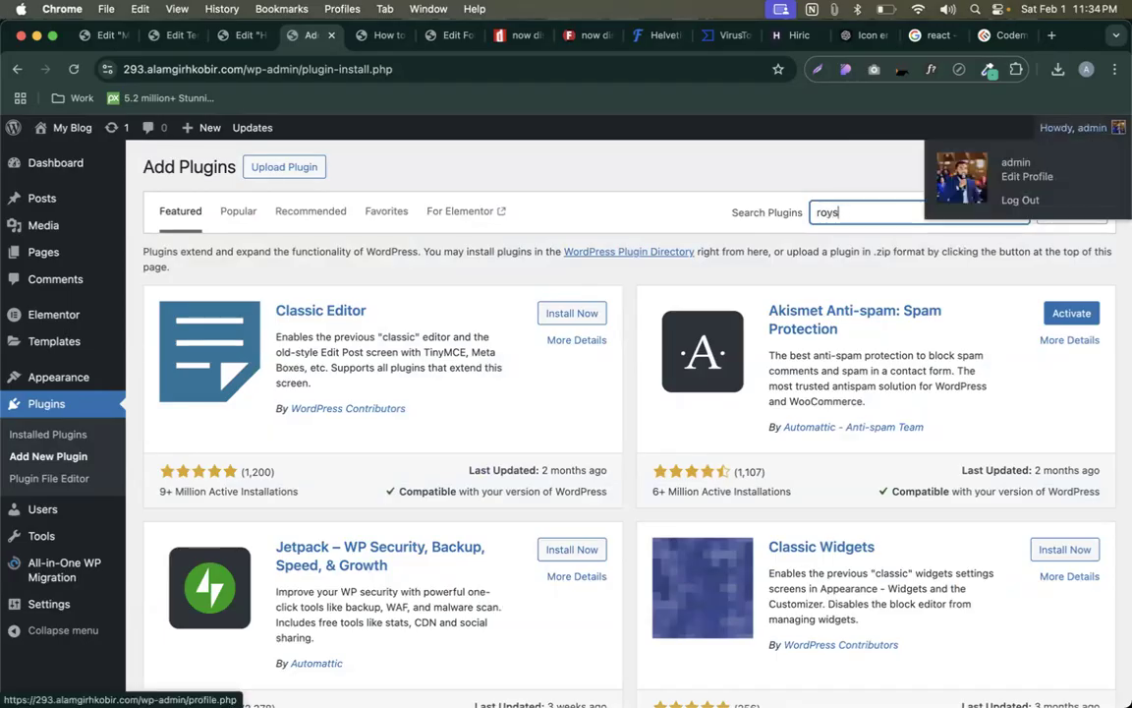
text(al)
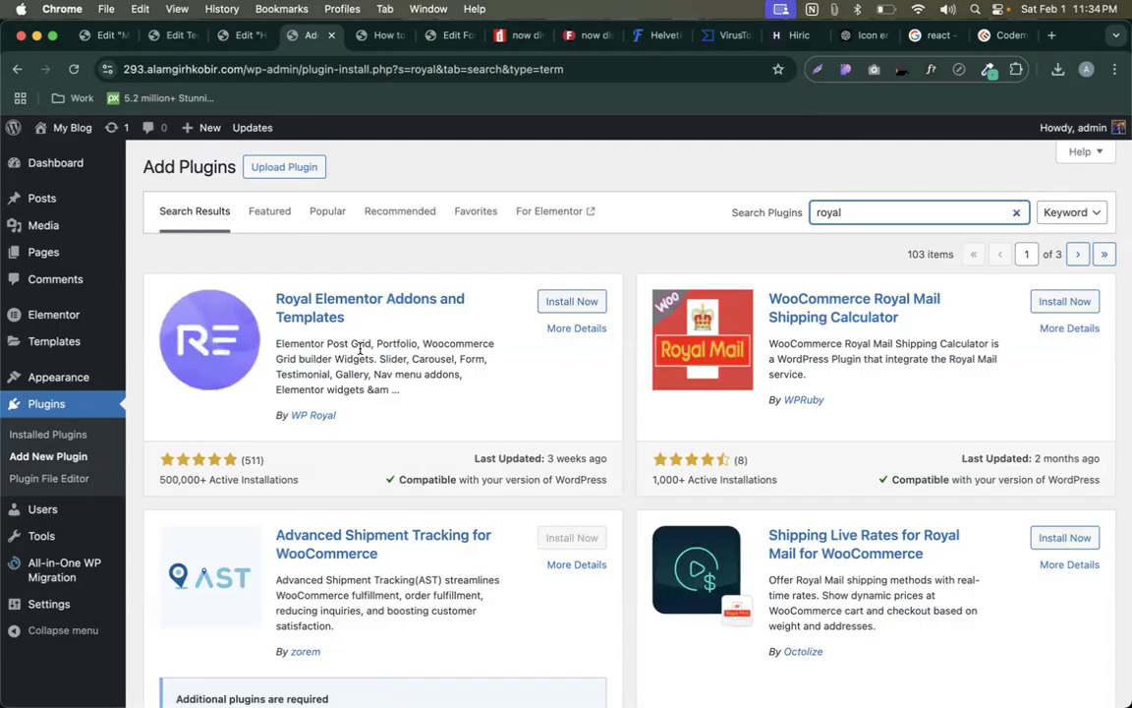
click(564, 301)
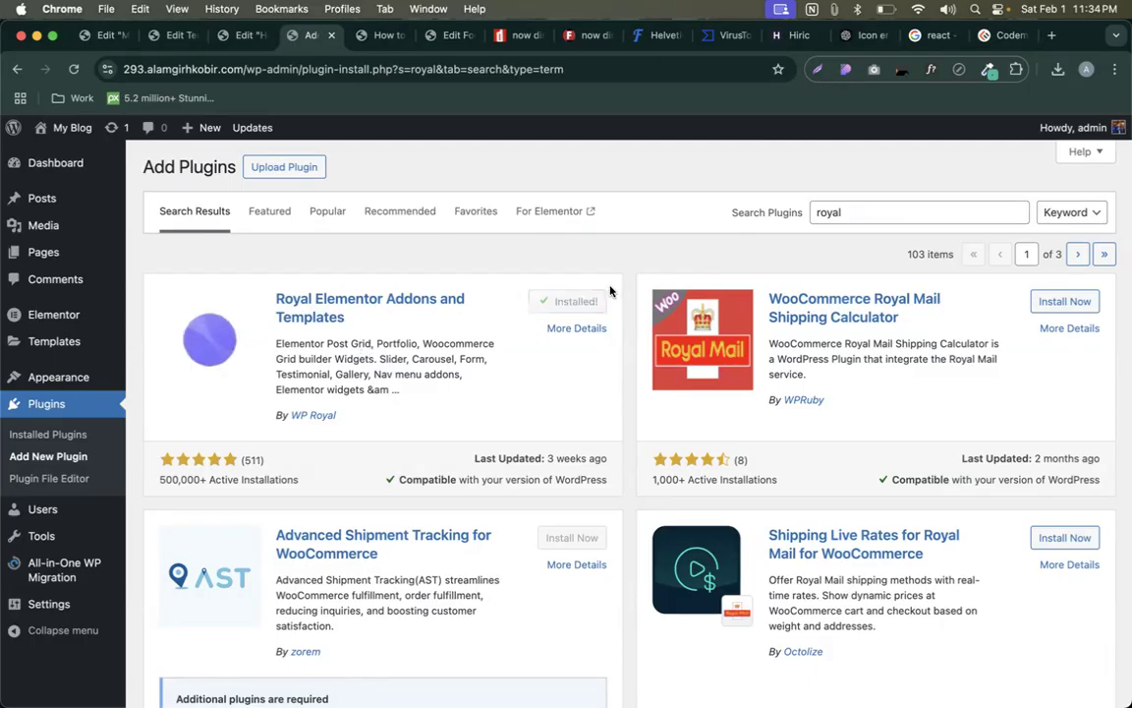
click(577, 301)
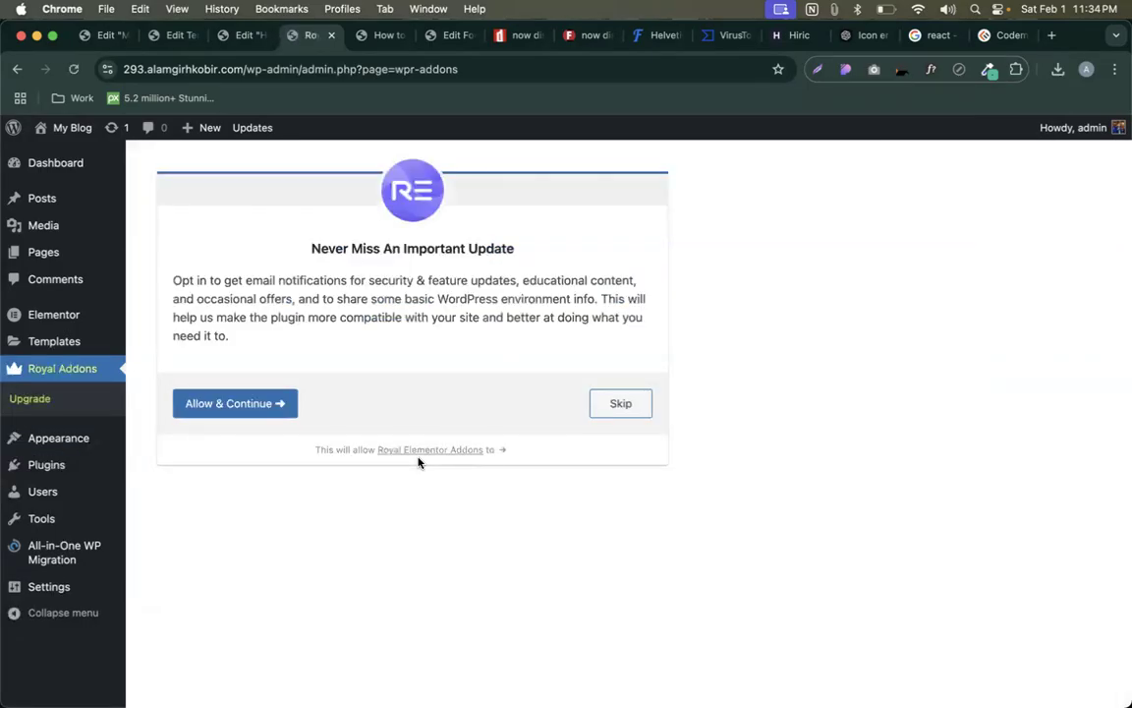
- Accept the 'Never Miss An Important Update' opt-in with Allow & Continue
click(260, 401)
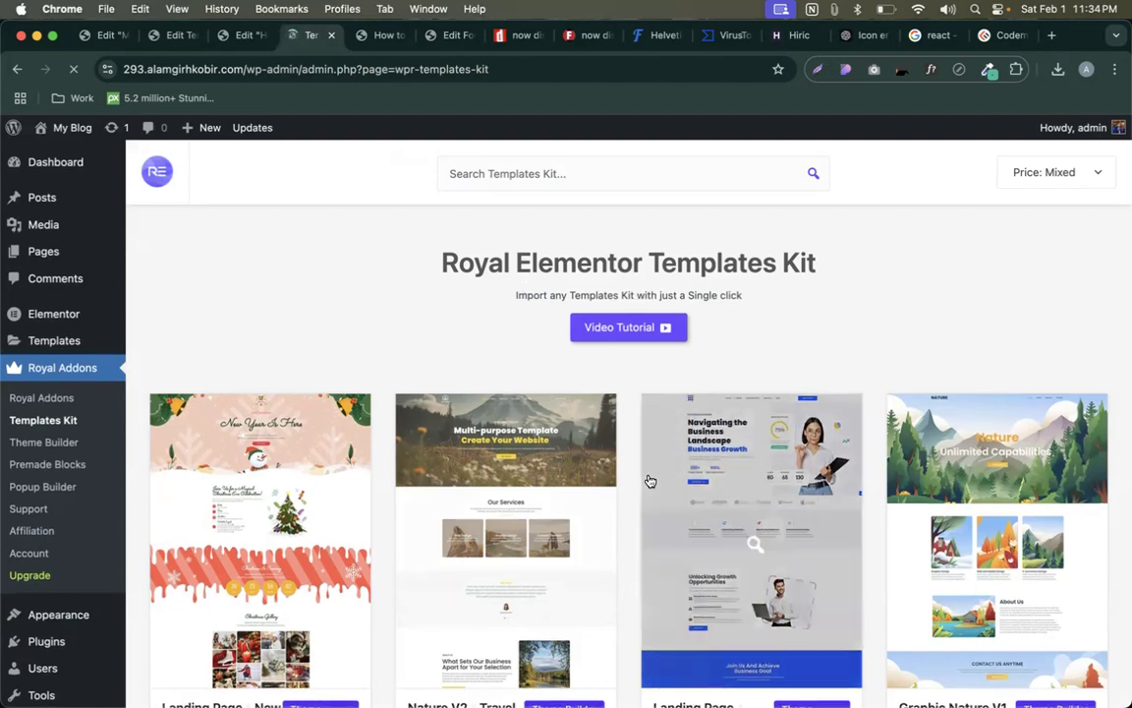
scroll(650, 479, down, 10)
scroll(650, 480, down, 15)
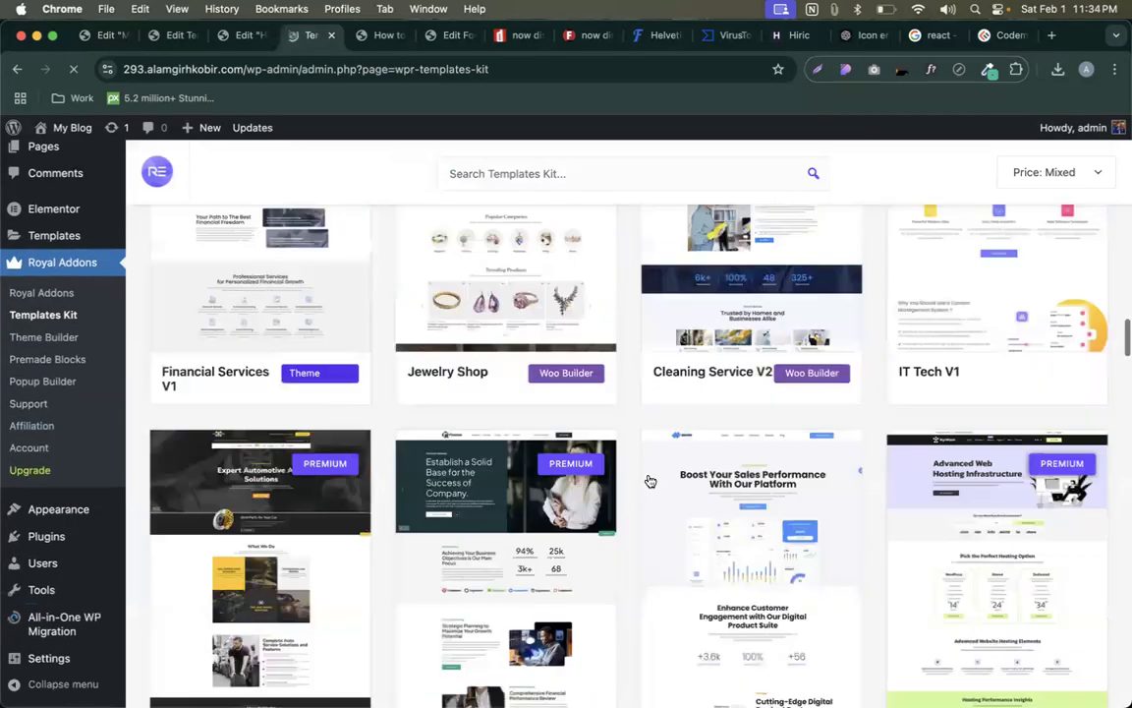
scroll(650, 479, down, 8)
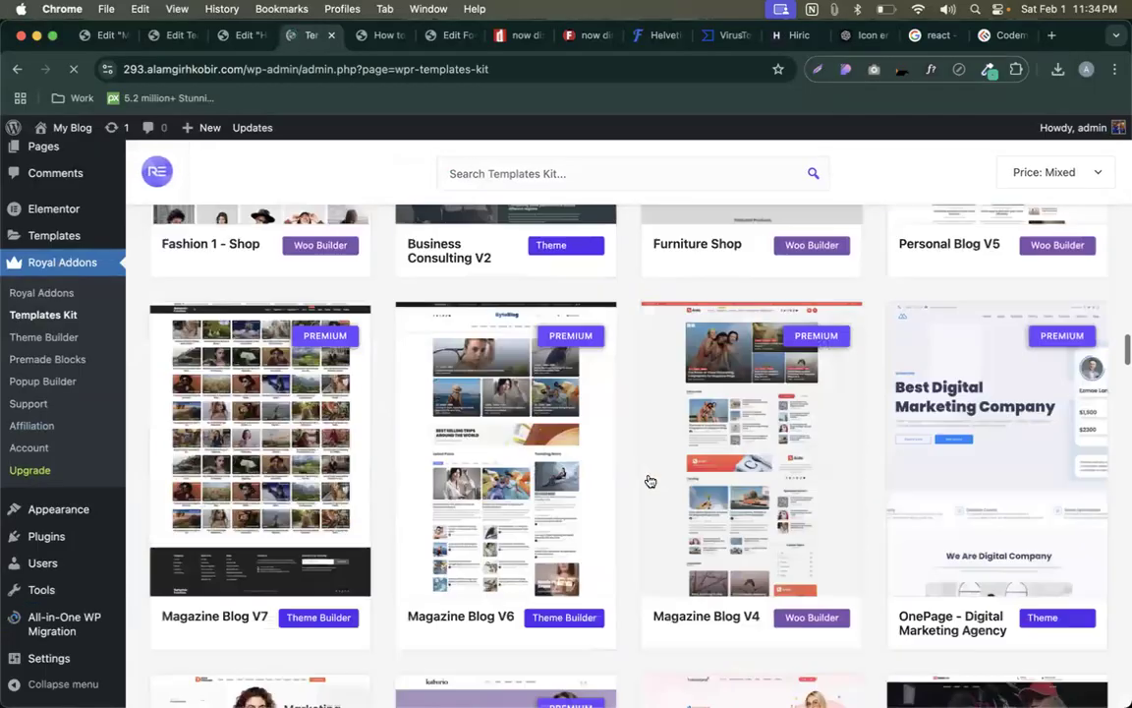
scroll(950, 489, down, 5)
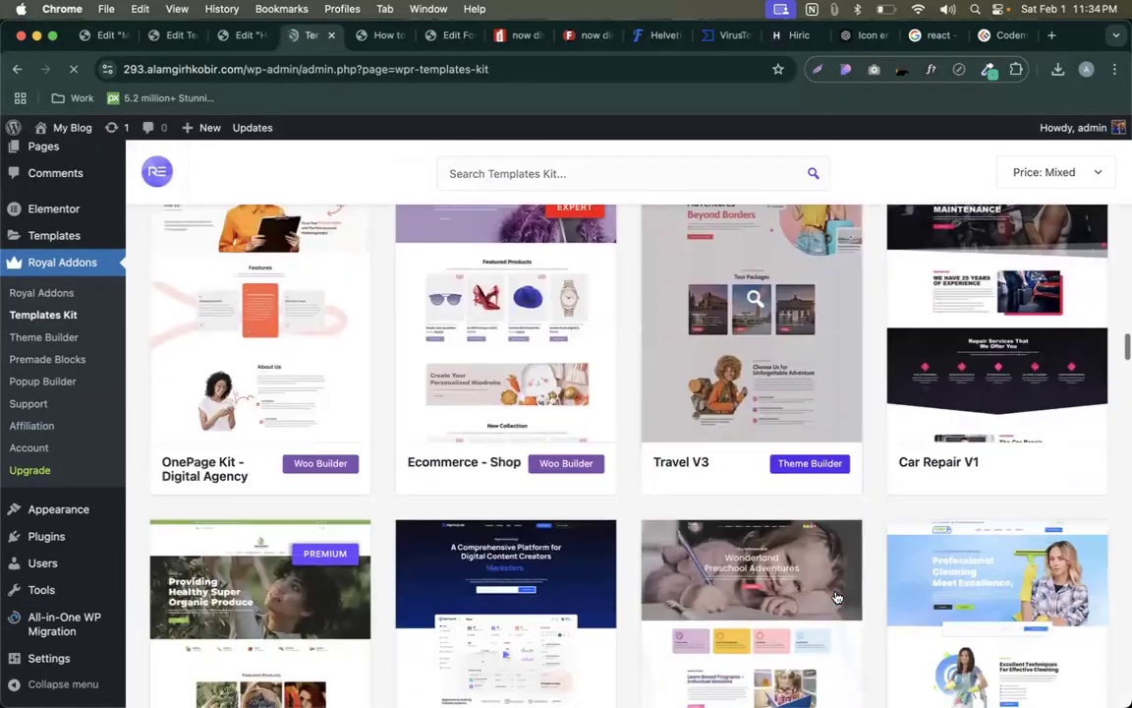
scroll(811, 490, up, 1)
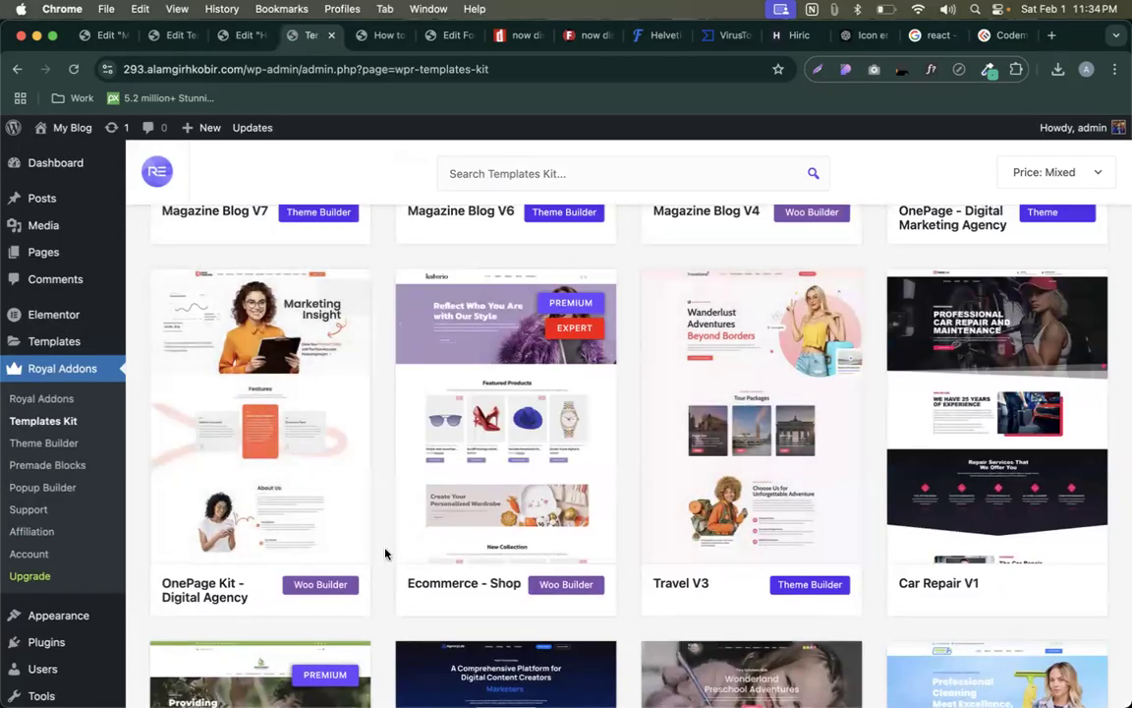
scroll(360, 503, down, 15)
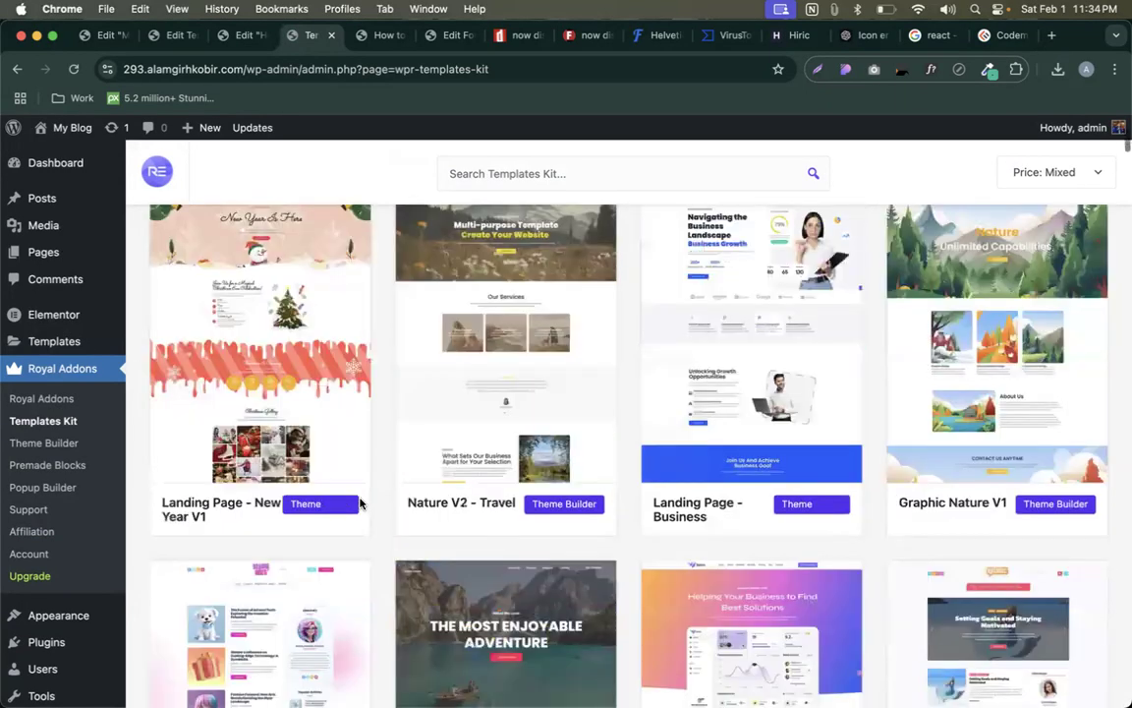
scroll(349, 496, up, 1)
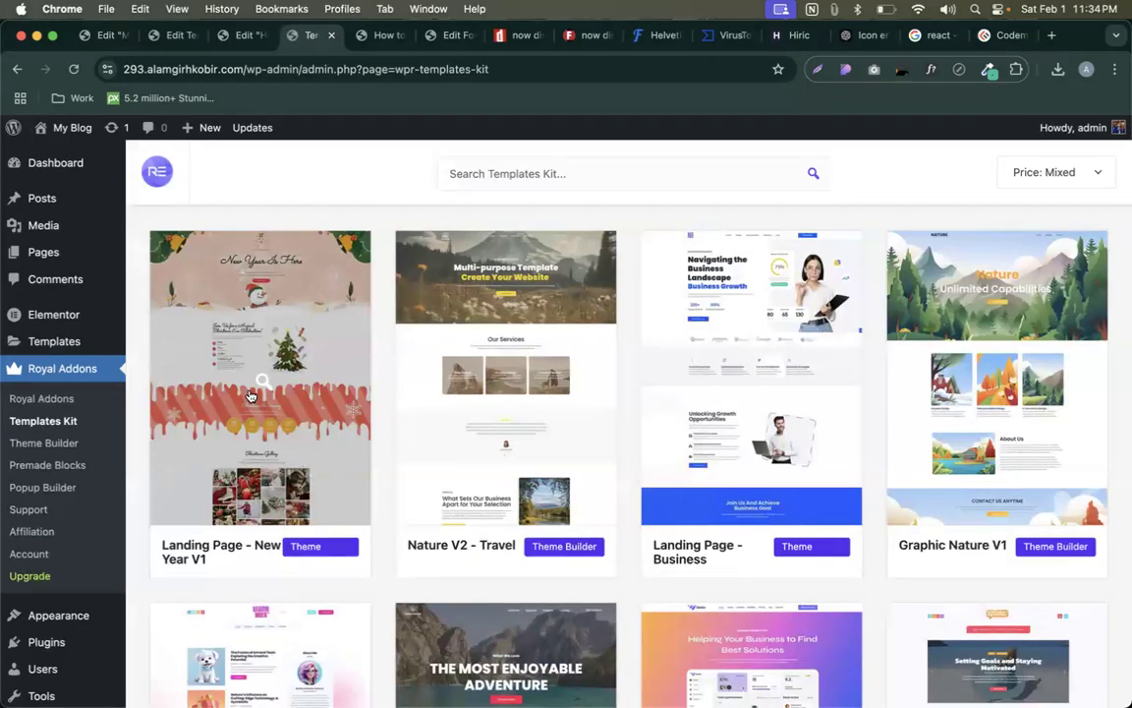
mouse_move(53, 339)
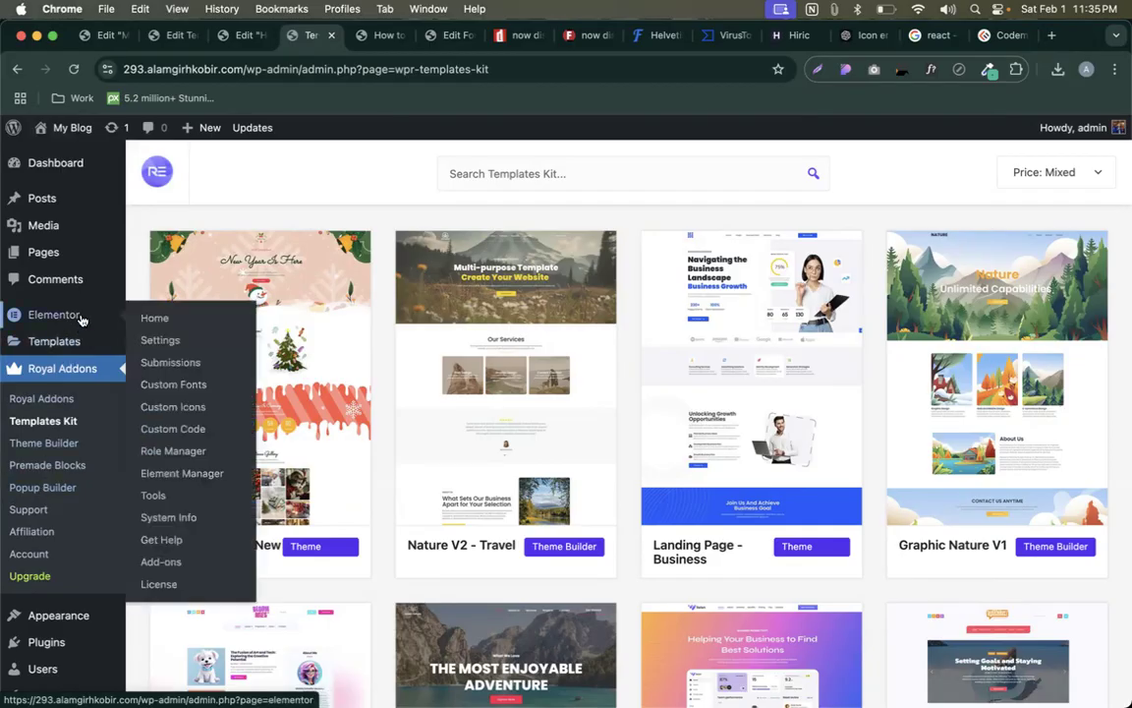
- Show the Pages list, move this tab first, and close all tabs to its right
click(49, 260)
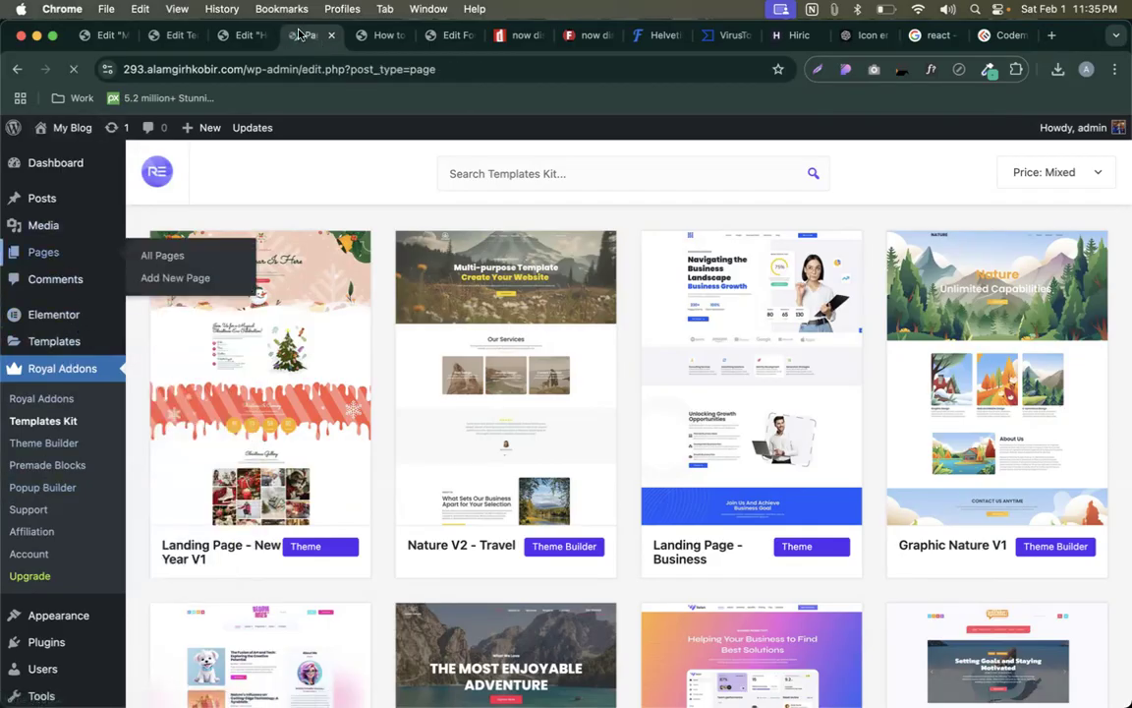
drag(305, 35, 112, 33)
right_click(113, 33)
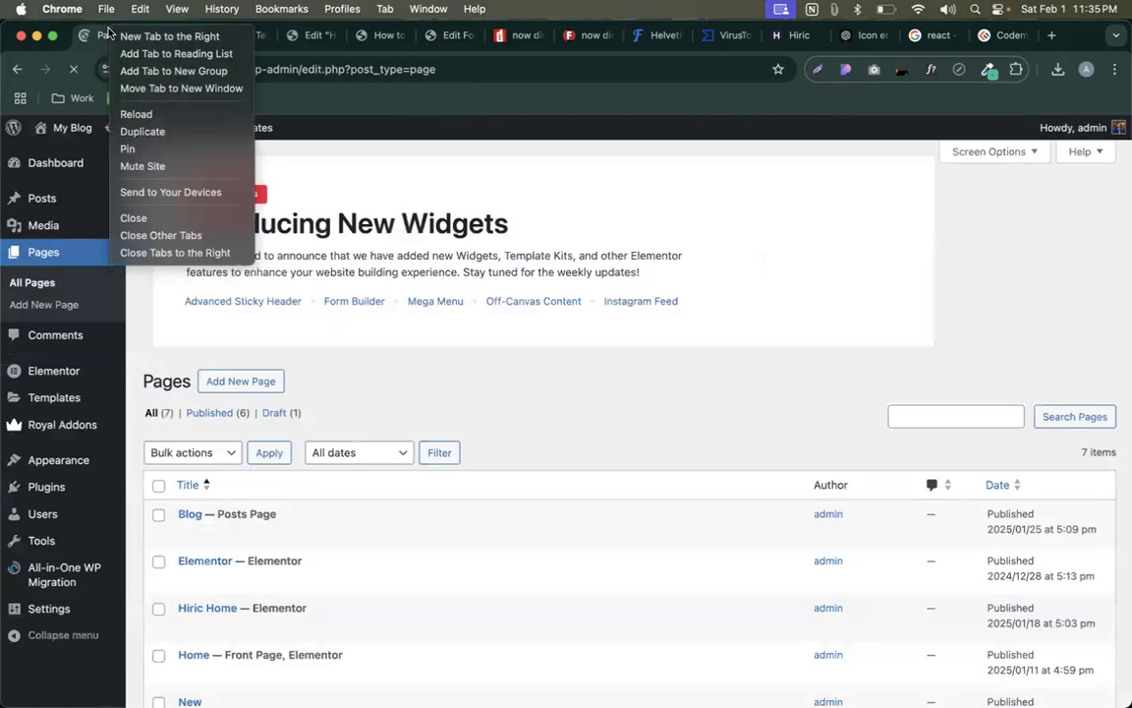
click(182, 253)
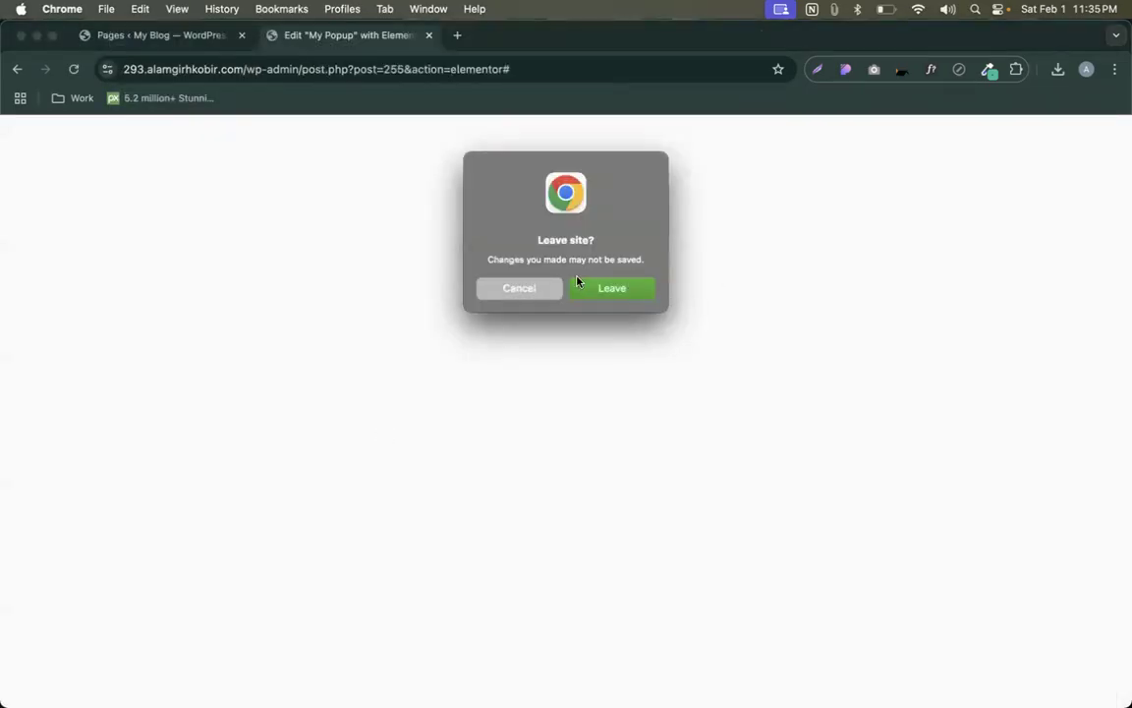
- Stay in the popup editor and set My Popup to horizontal Center with Fit To Content height
click(522, 290)
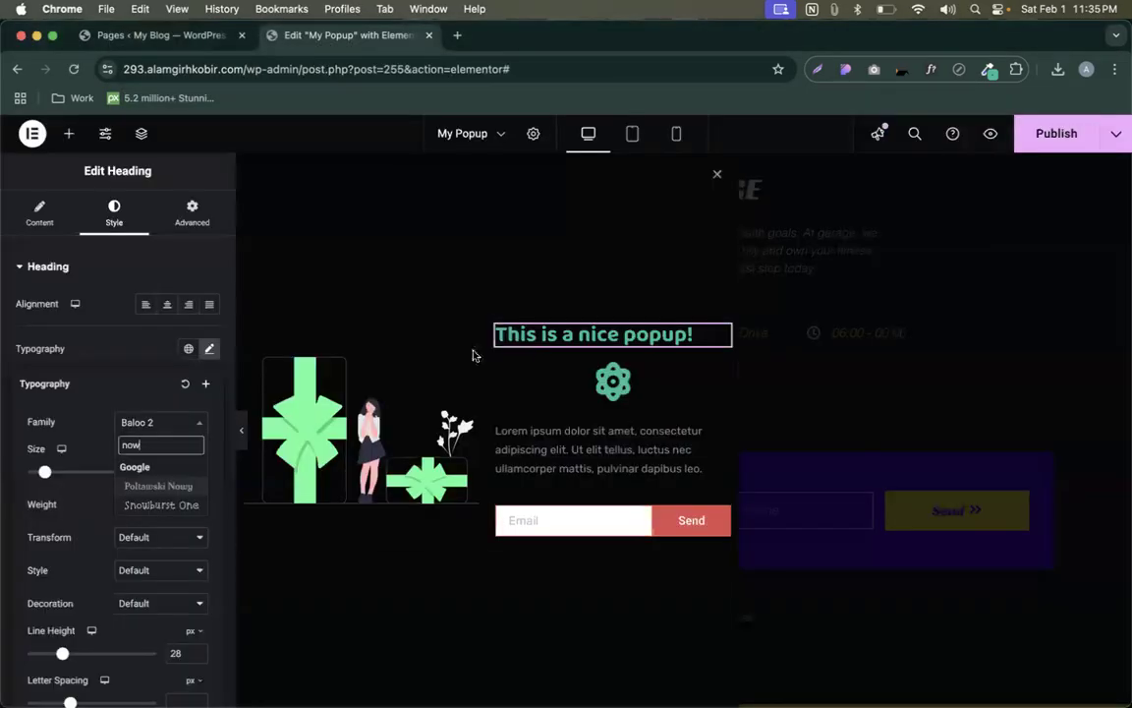
click(1079, 143)
click(58, 223)
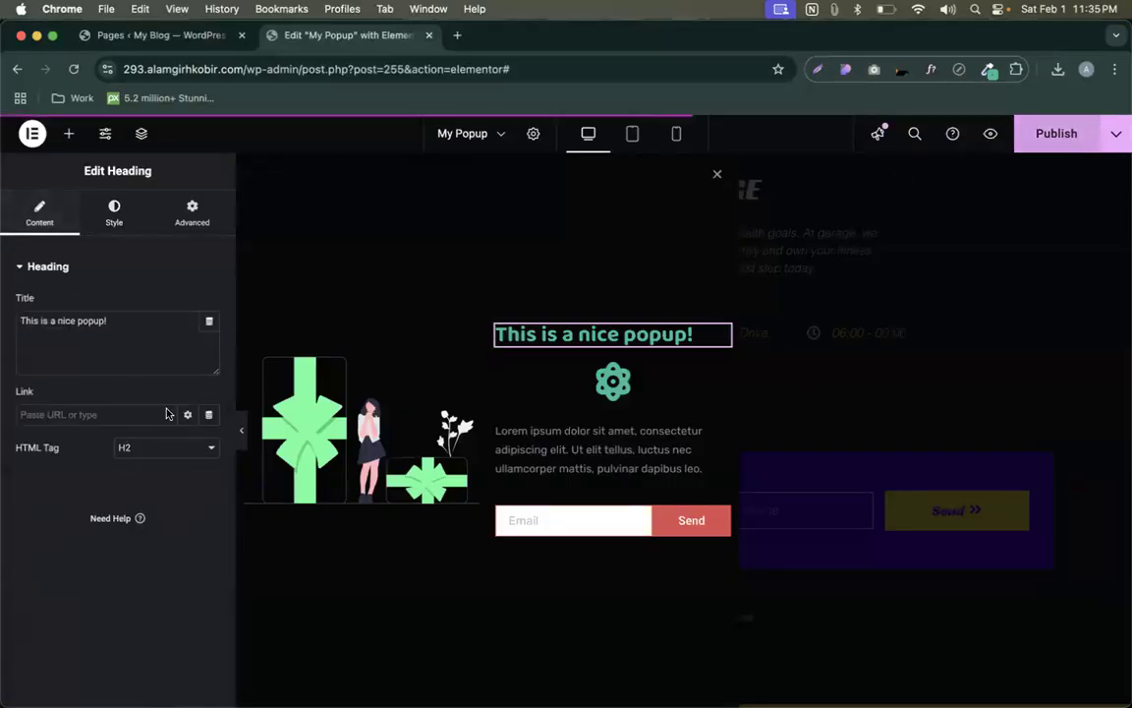
click(533, 133)
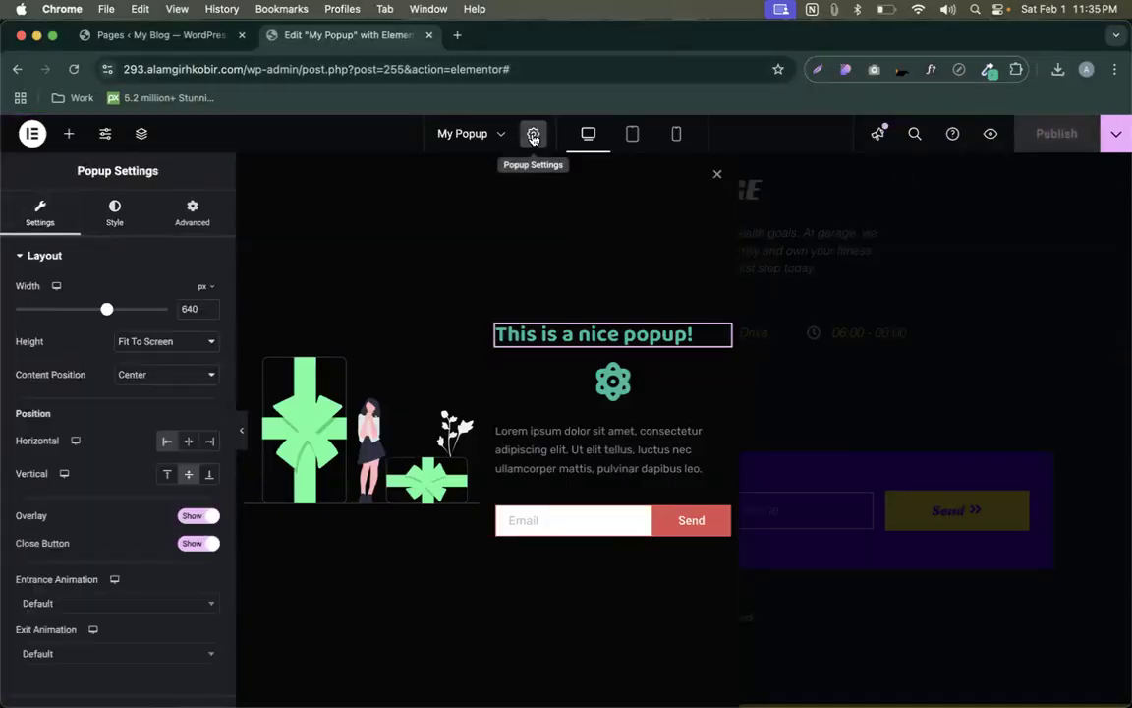
click(189, 445)
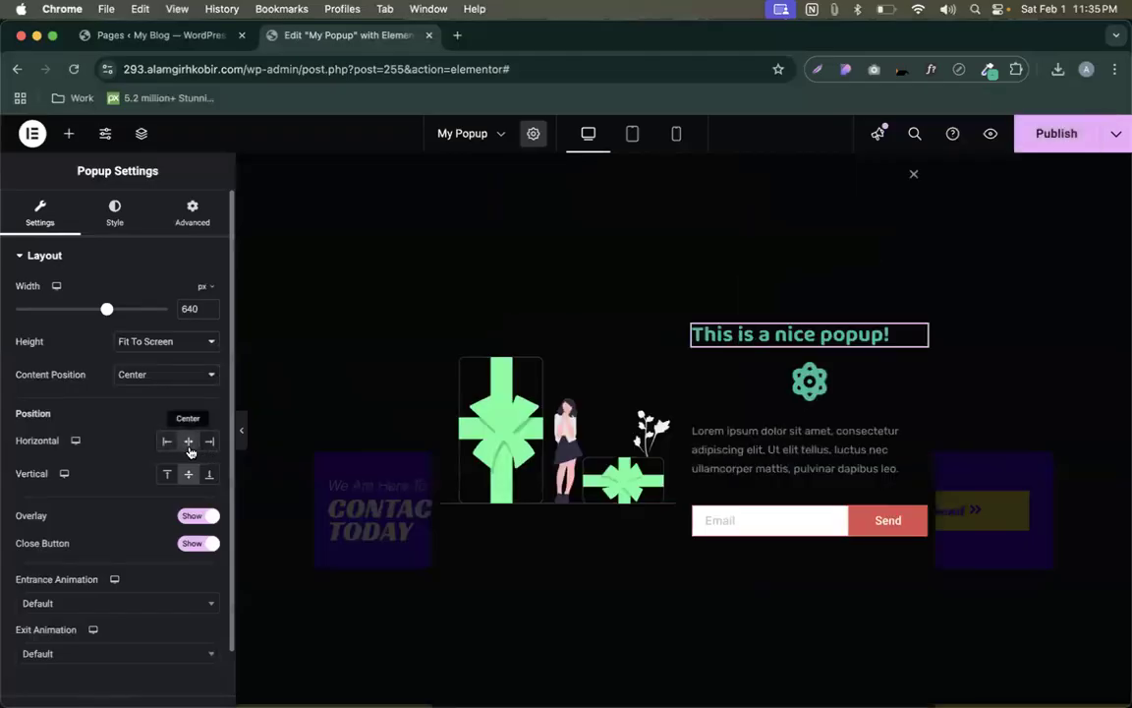
click(150, 340)
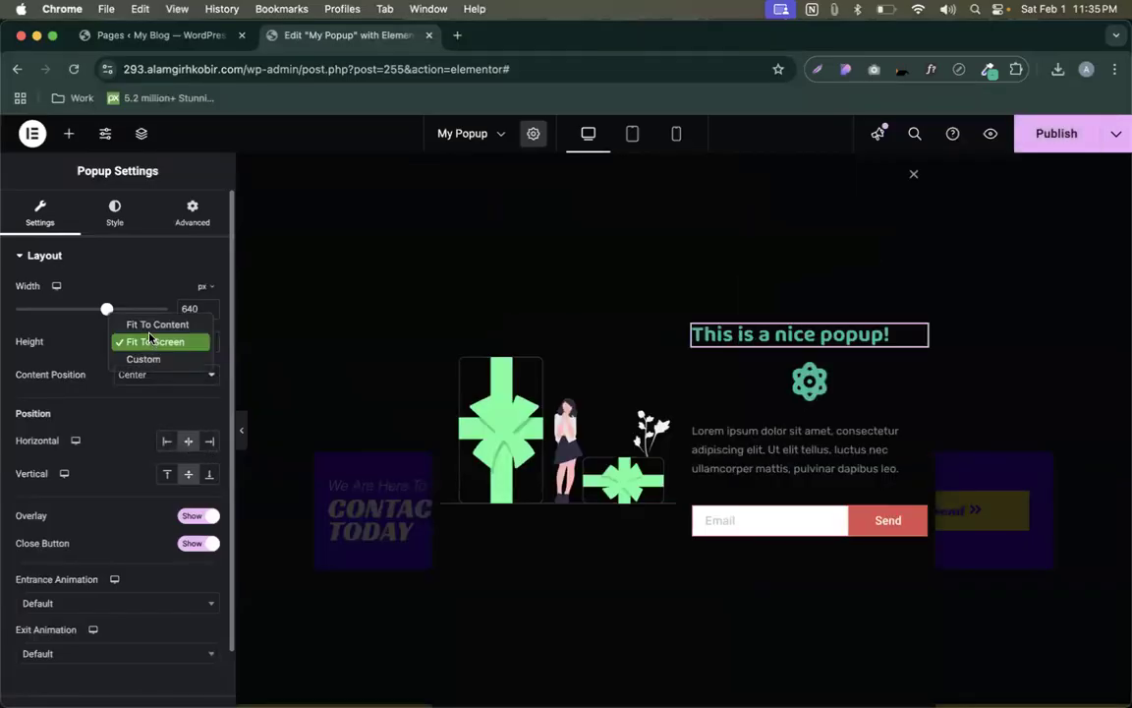
click(138, 324)
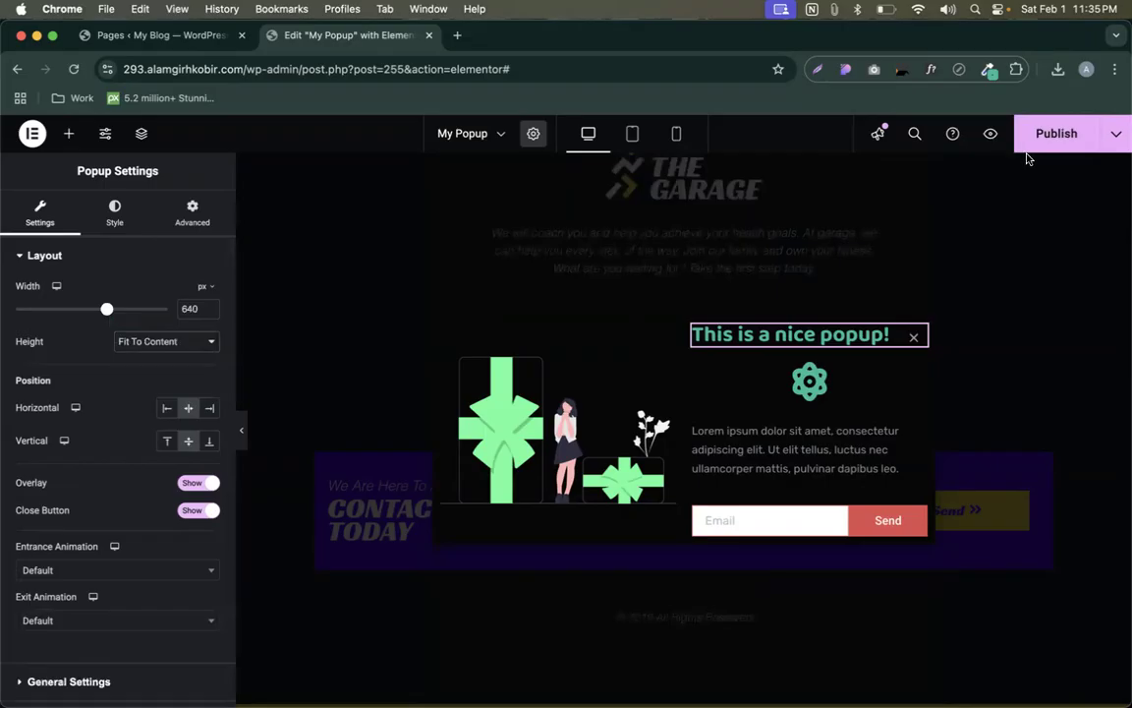
- Give the popup a white #FFFFFF background color and publish it
click(114, 216)
click(209, 324)
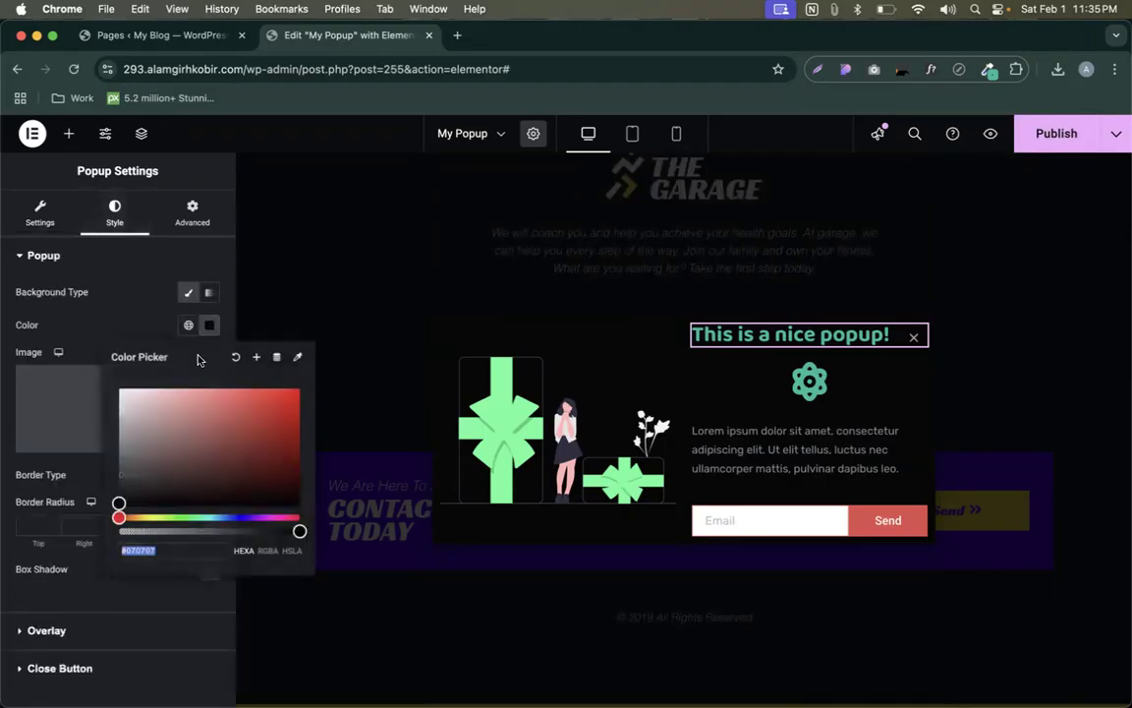
drag(127, 448, 103, 374)
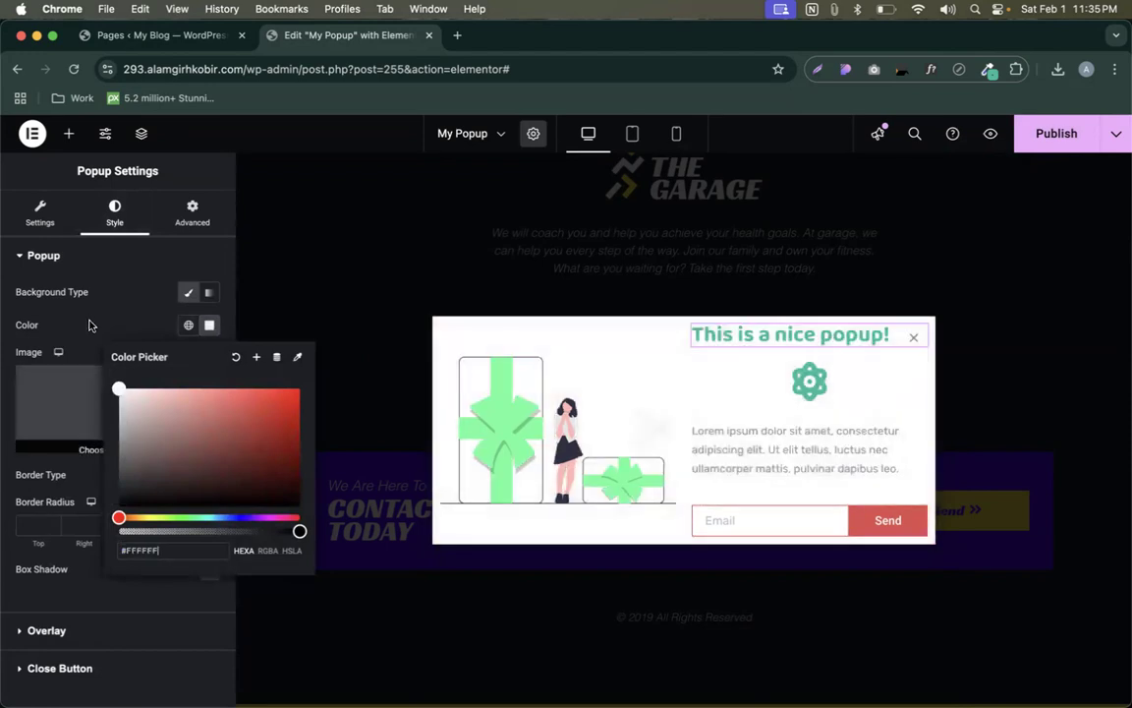
click(1038, 137)
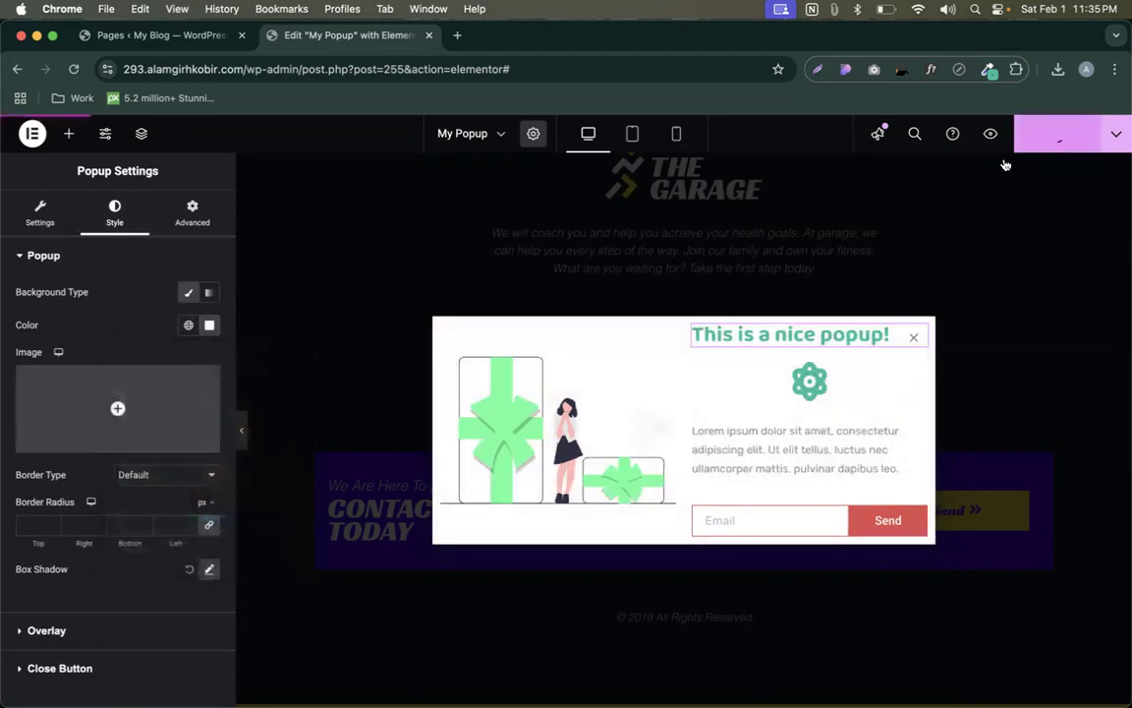
- Close the My Popup editor tab and create a new page via Pages > Add New Page
click(429, 36)
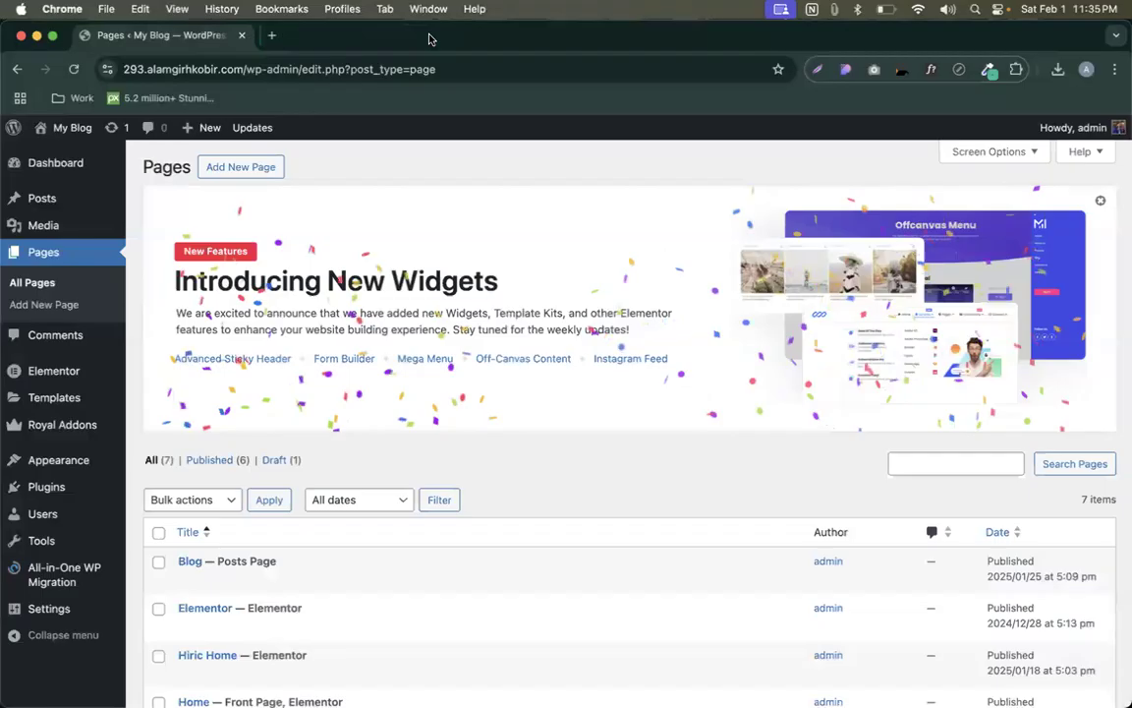
scroll(521, 542, down, 1)
scroll(516, 545, down, 4)
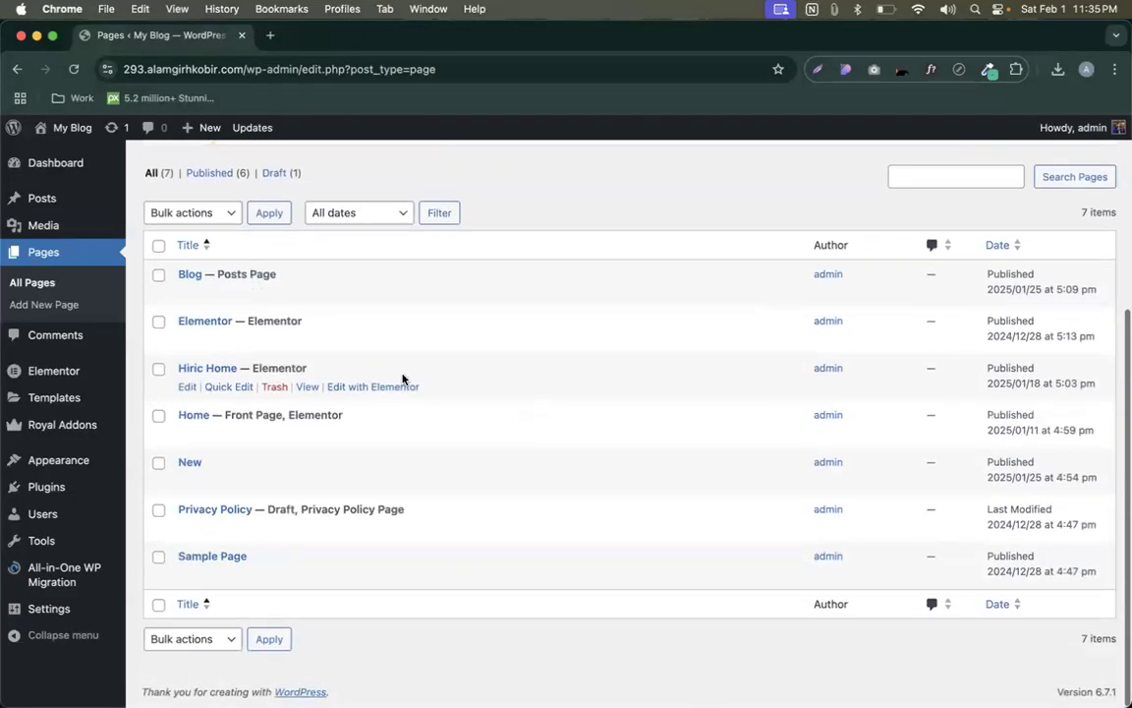
scroll(404, 380, up, 5)
click(241, 172)
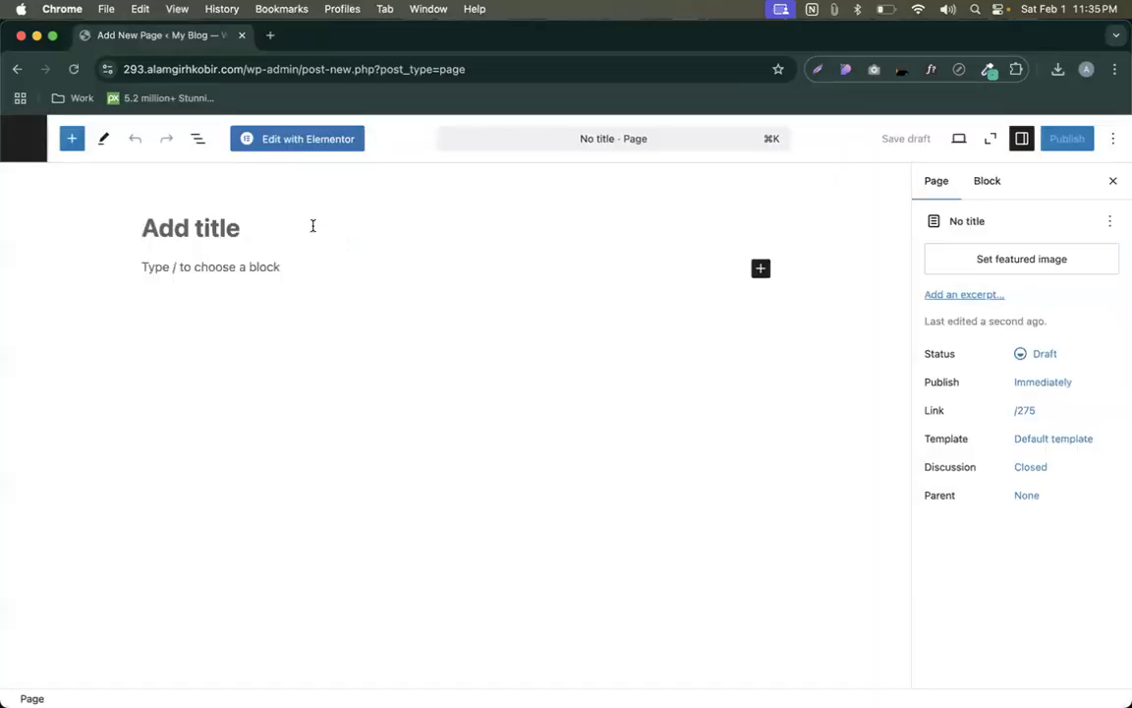
- Title the page 'Royal', use the Elementor Full Width template, publish, and edit with Elementor
text(Royal)
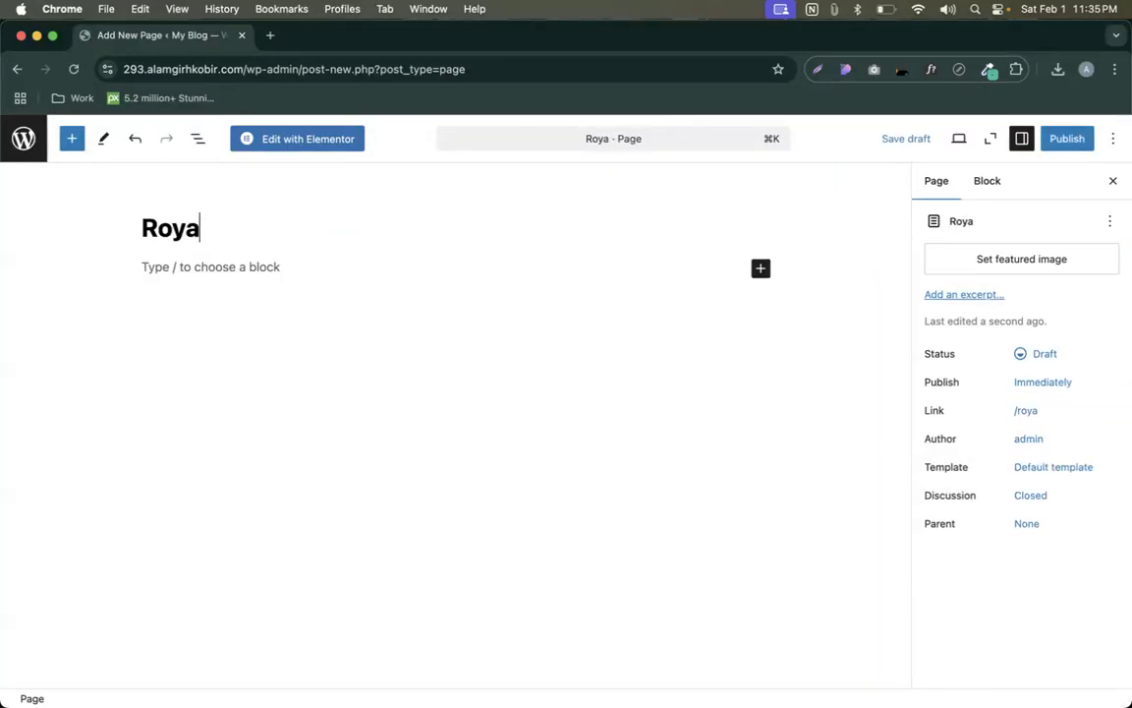
click(1031, 467)
click(999, 605)
click(993, 640)
click(1067, 138)
click(1063, 138)
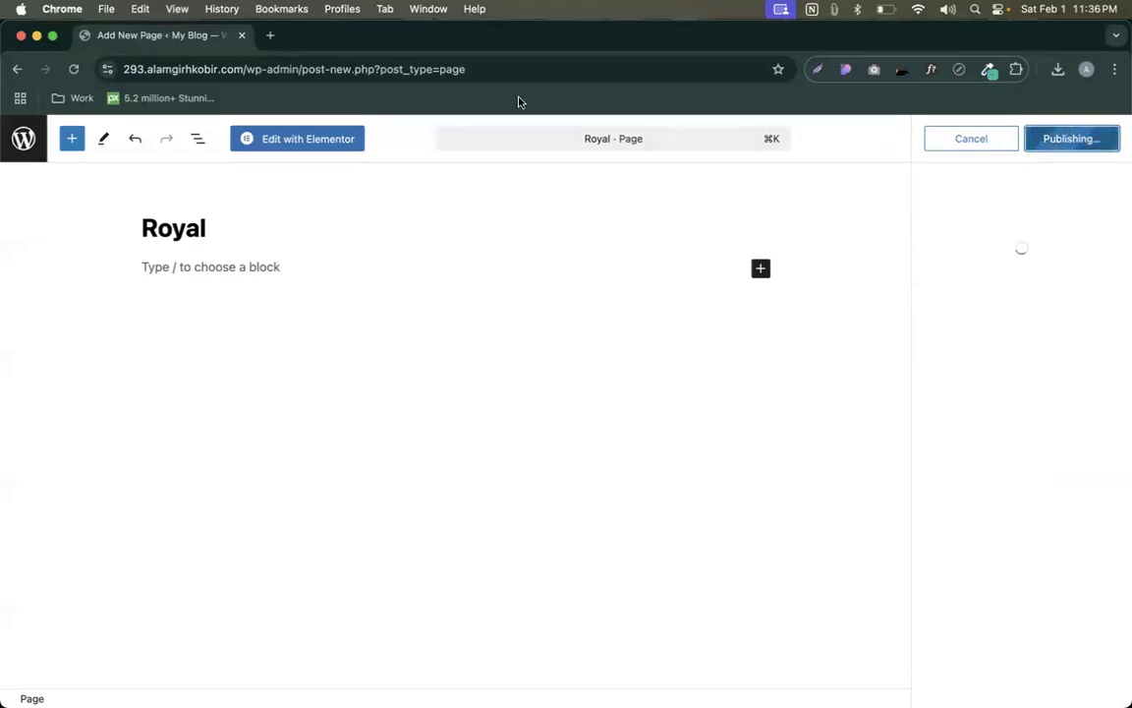
click(312, 142)
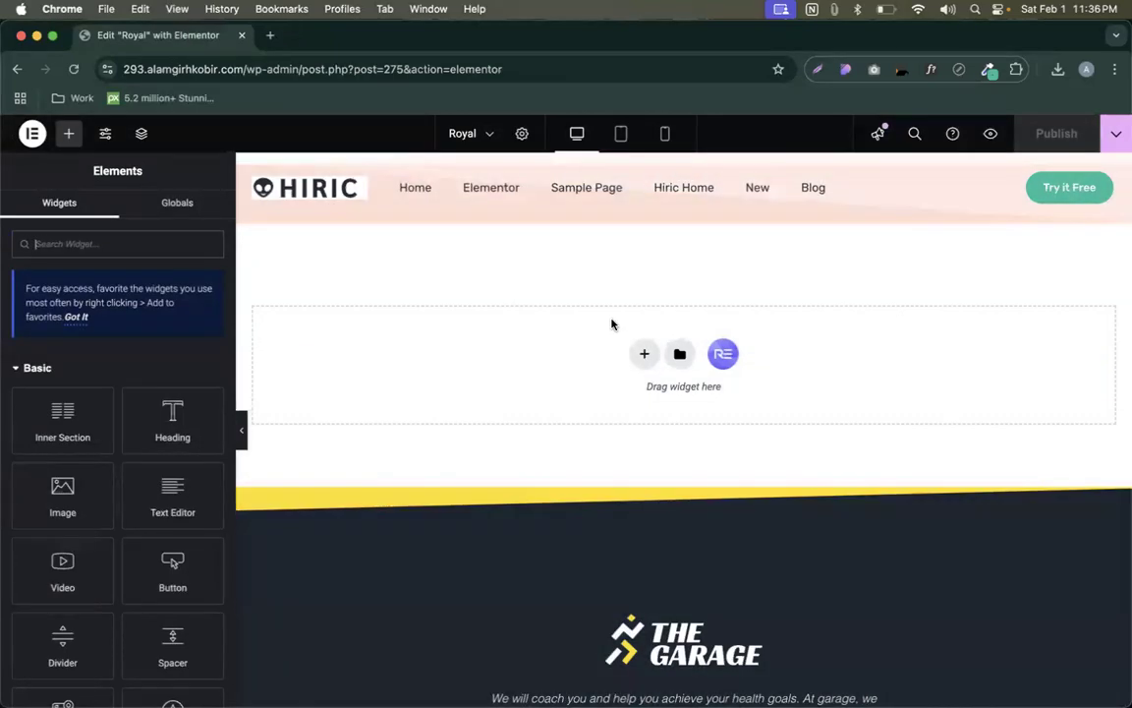
- Add a single-column section to the Royal page and open the widgets list
click(644, 355)
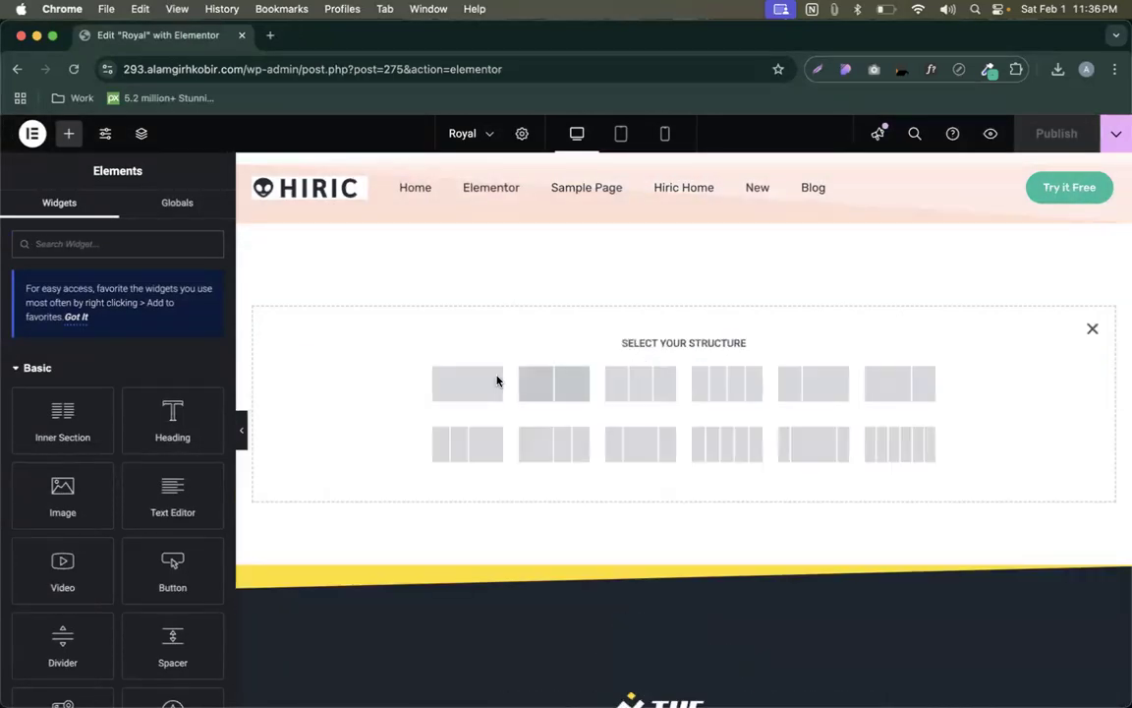
click(440, 381)
click(69, 133)
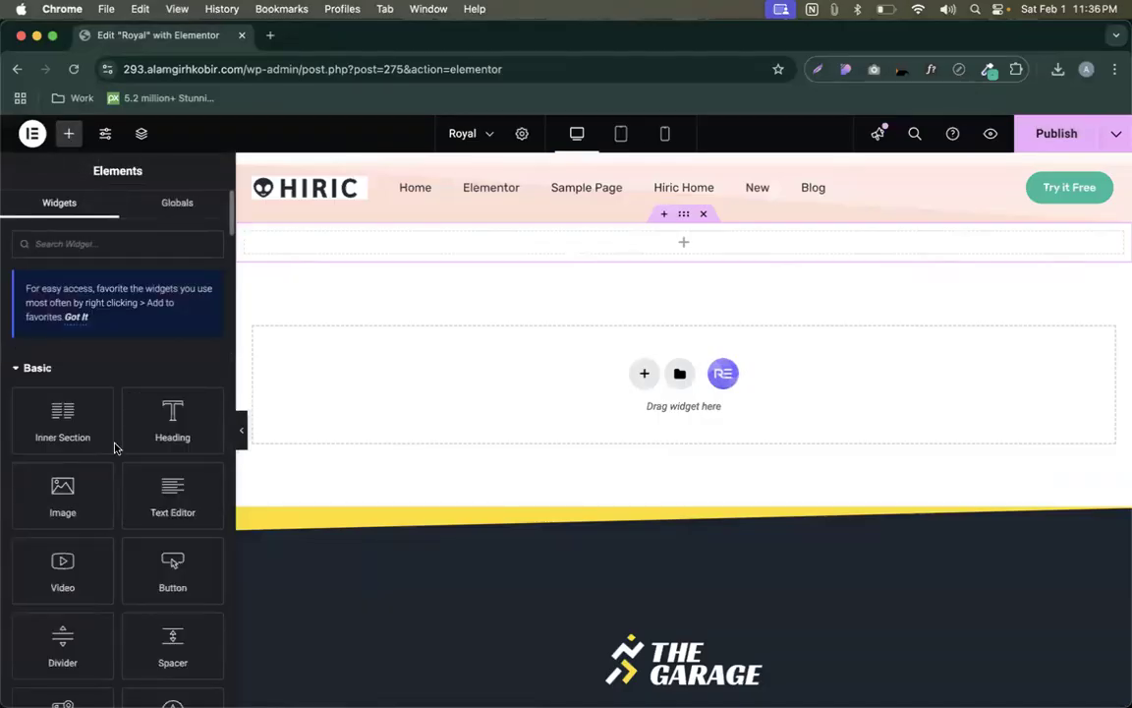
- Scroll the Royal Addons widgets until Content Toggle and Countdown come into view
scroll(114, 448, down, 10)
scroll(114, 448, down, 20)
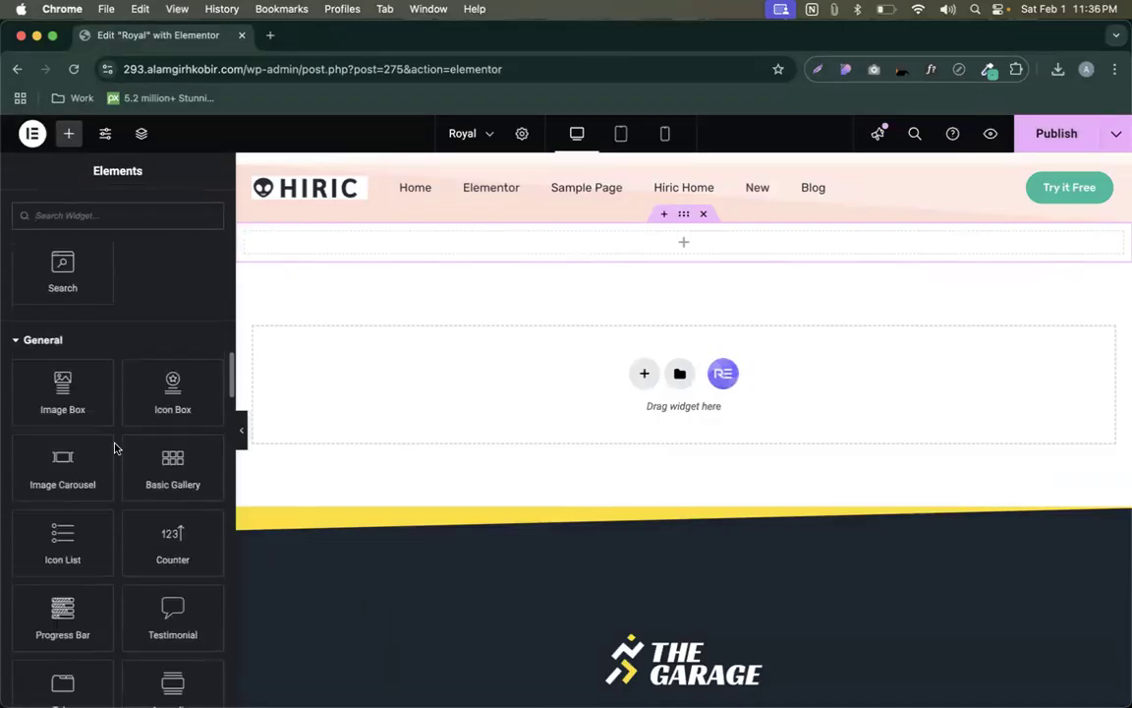
scroll(114, 448, down, 6)
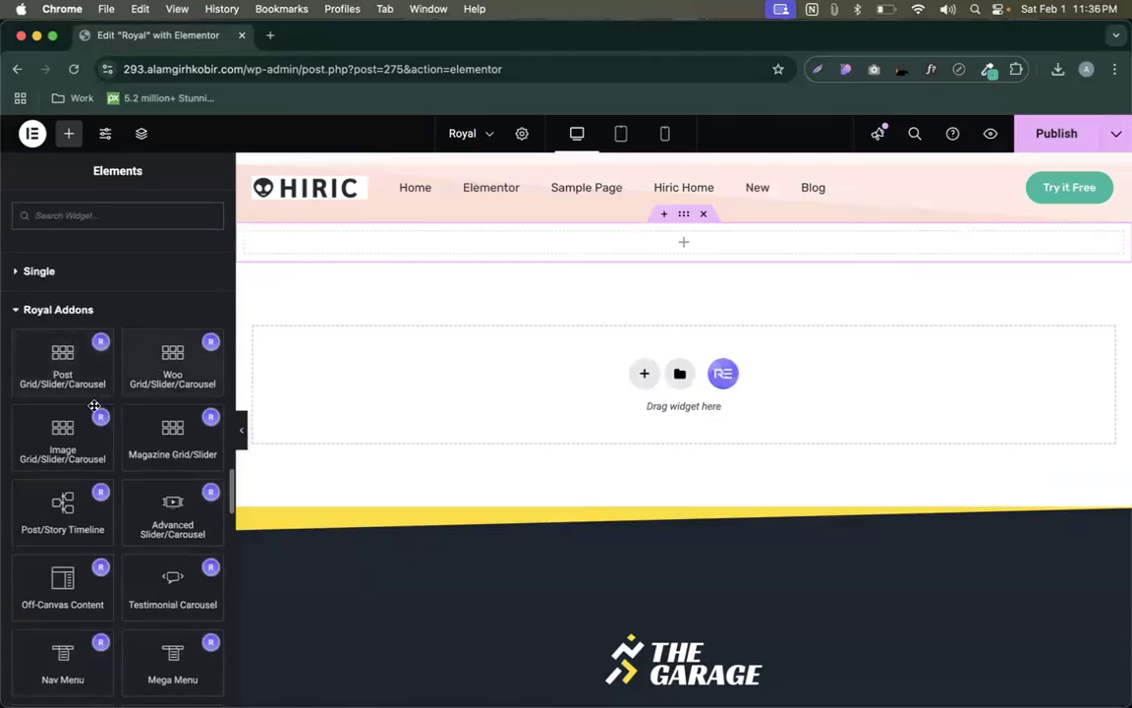
scroll(99, 602, down, 5)
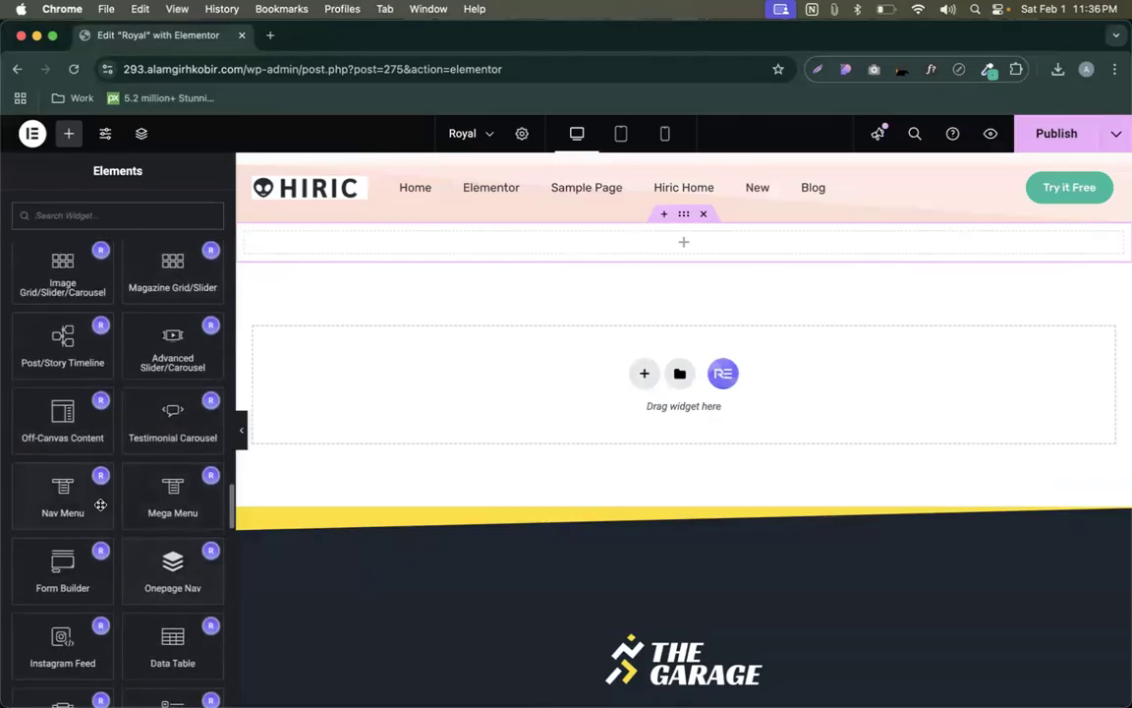
scroll(145, 588, down, 3)
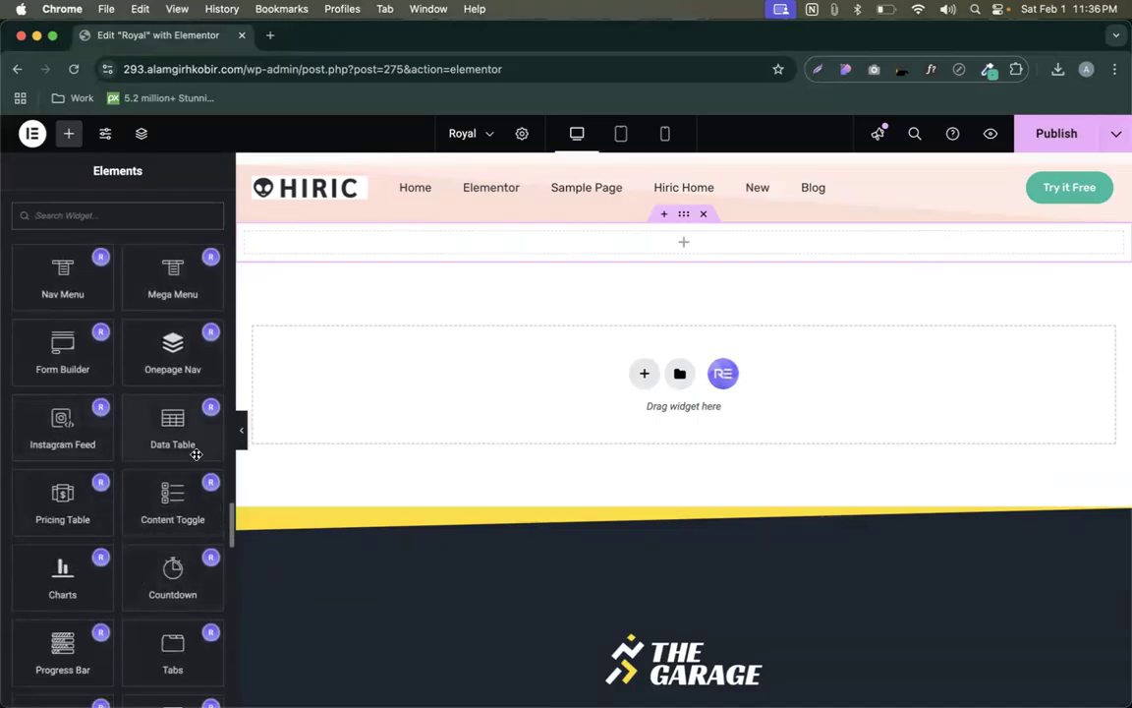
scroll(170, 621, down, 3)
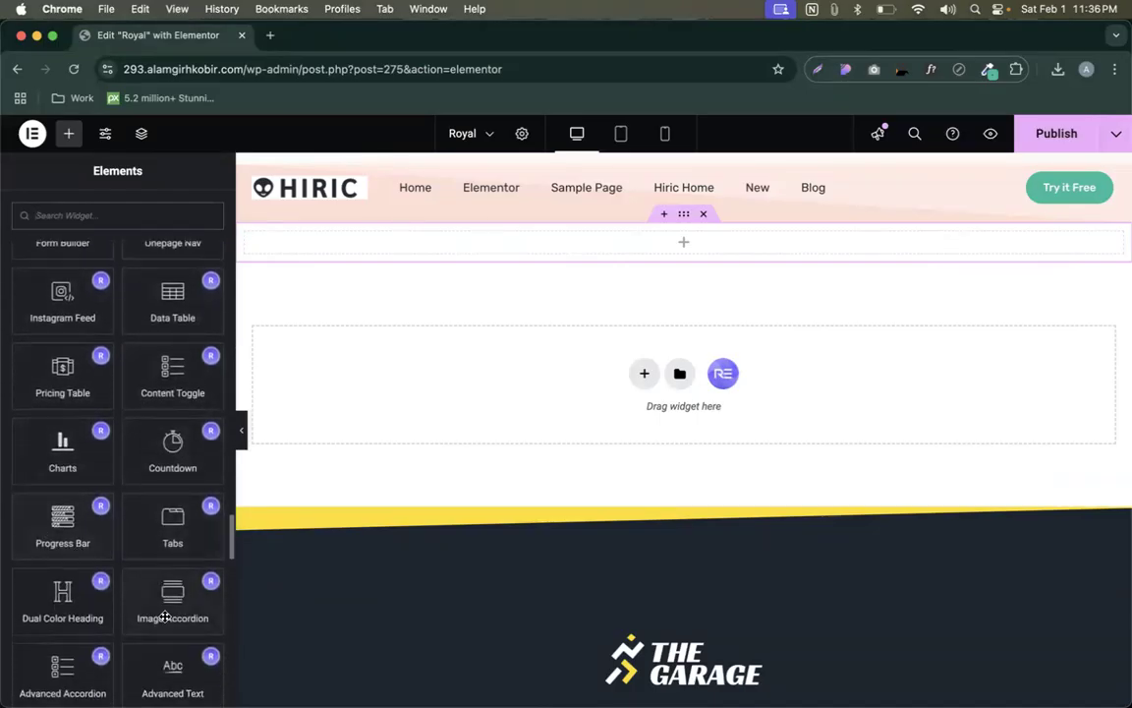
scroll(158, 680, down, 9)
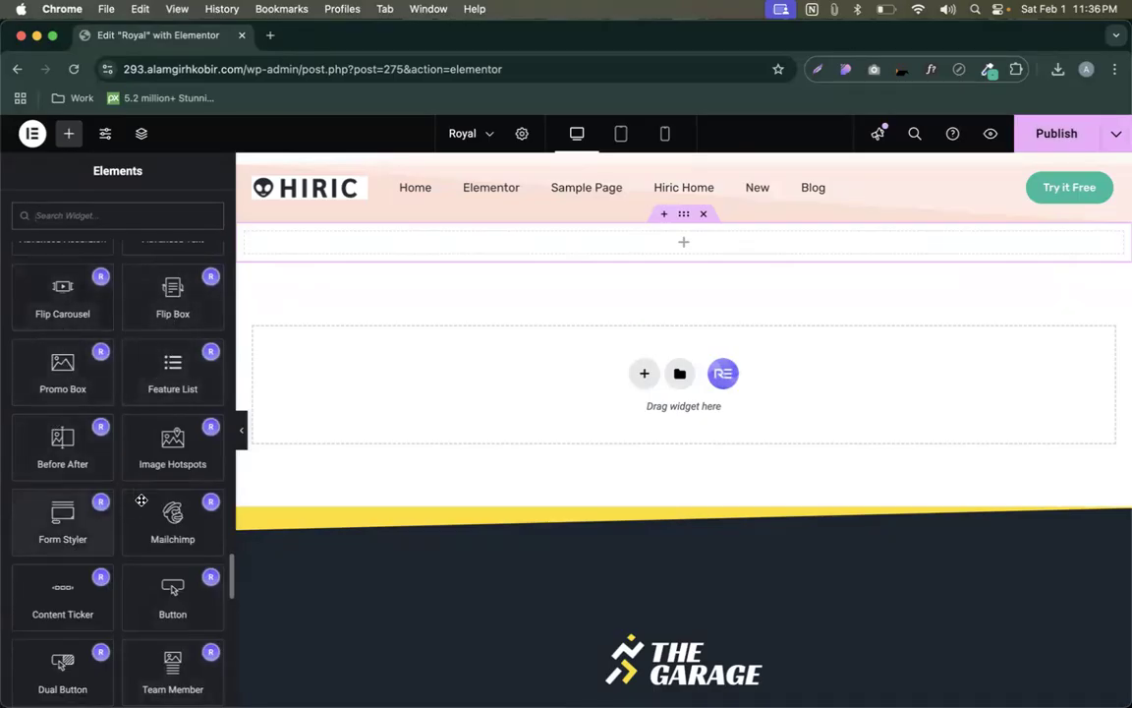
scroll(158, 484, down, 6)
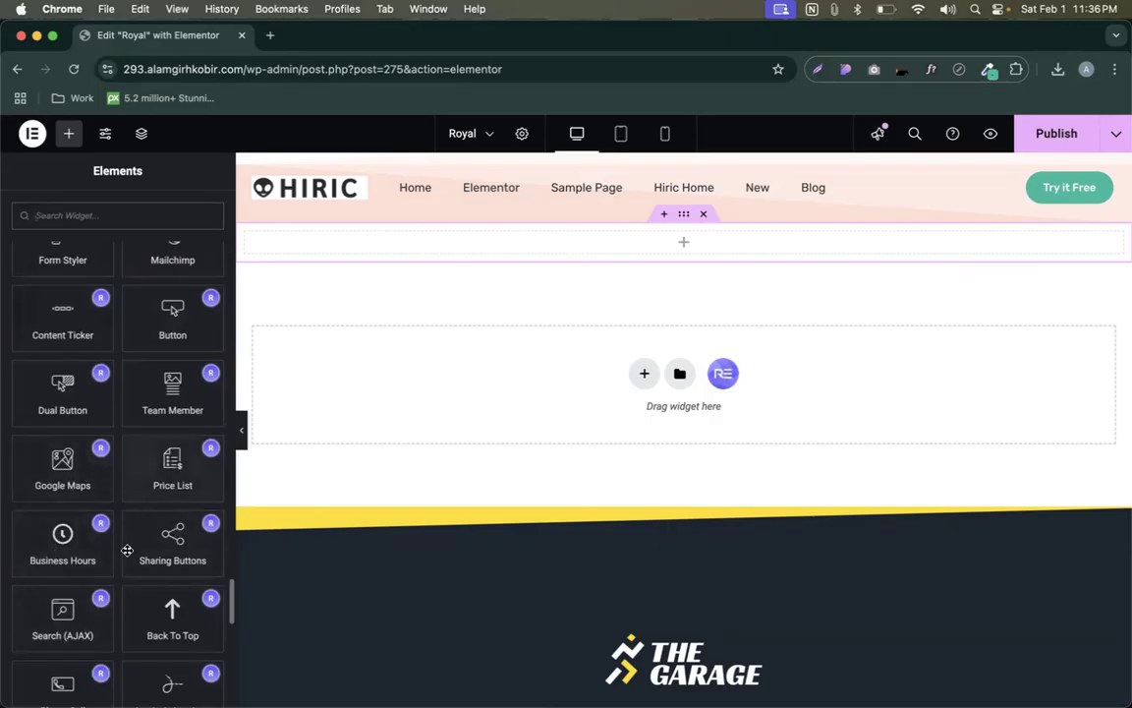
scroll(155, 449, down, 7)
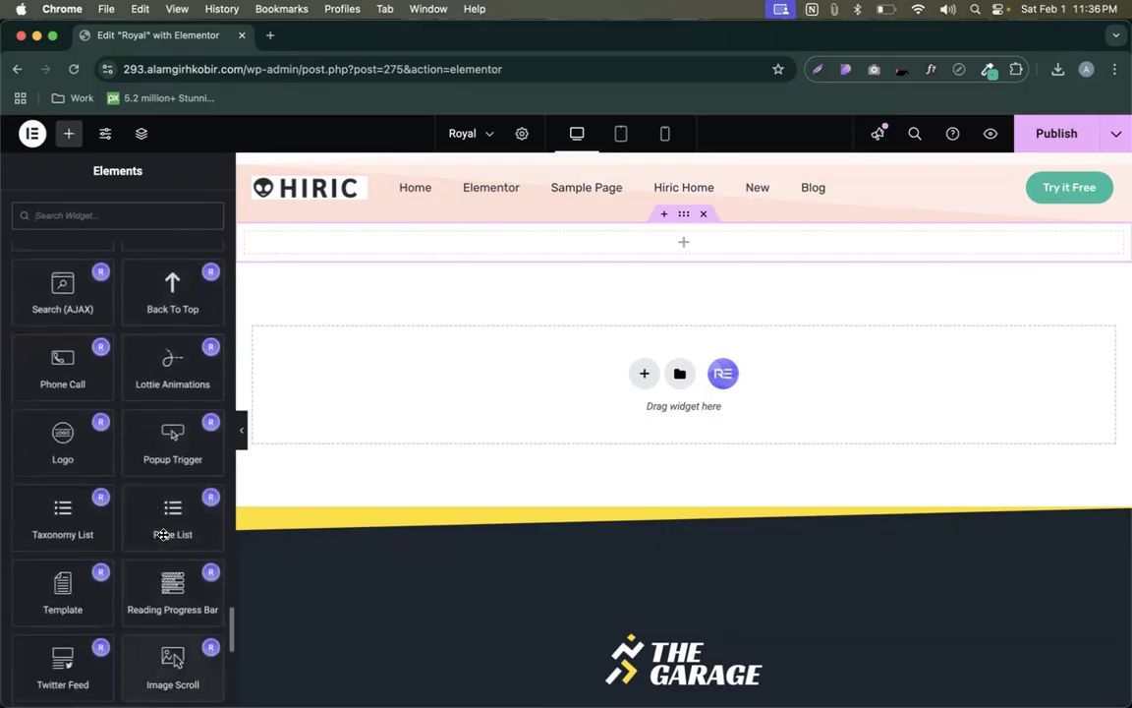
scroll(83, 432, down, 3)
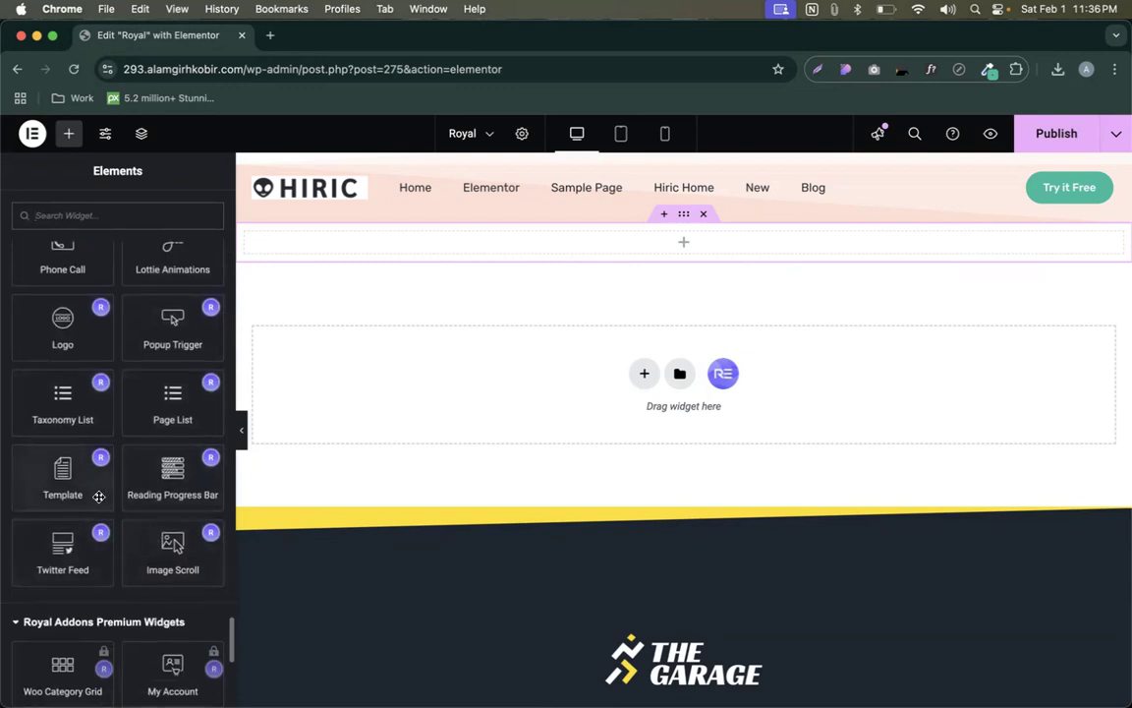
scroll(98, 496, up, 20)
scroll(98, 496, down, 15)
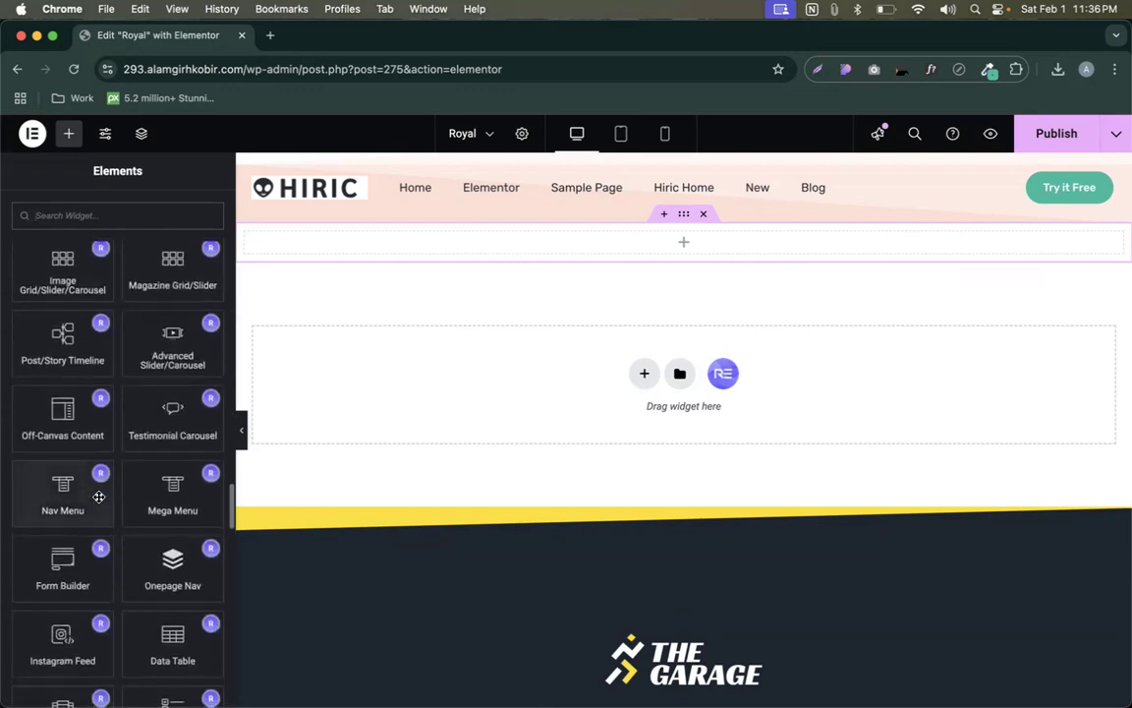
scroll(98, 496, up, 5)
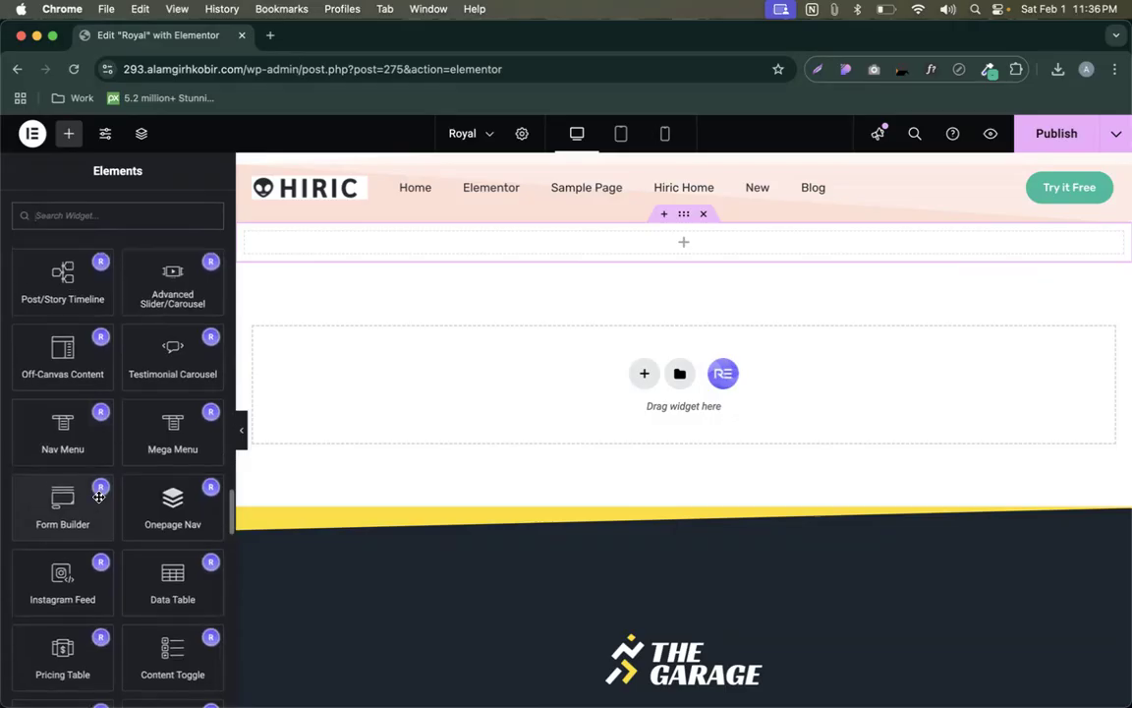
scroll(126, 413, up, 4)
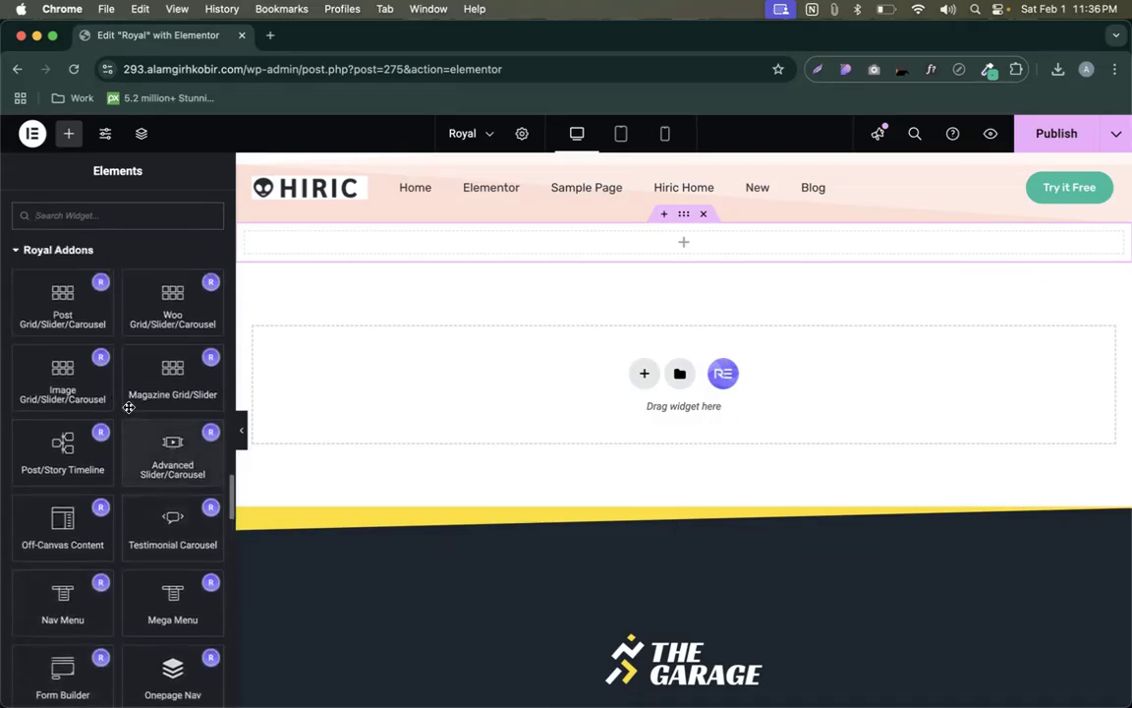
scroll(124, 378, down, 2)
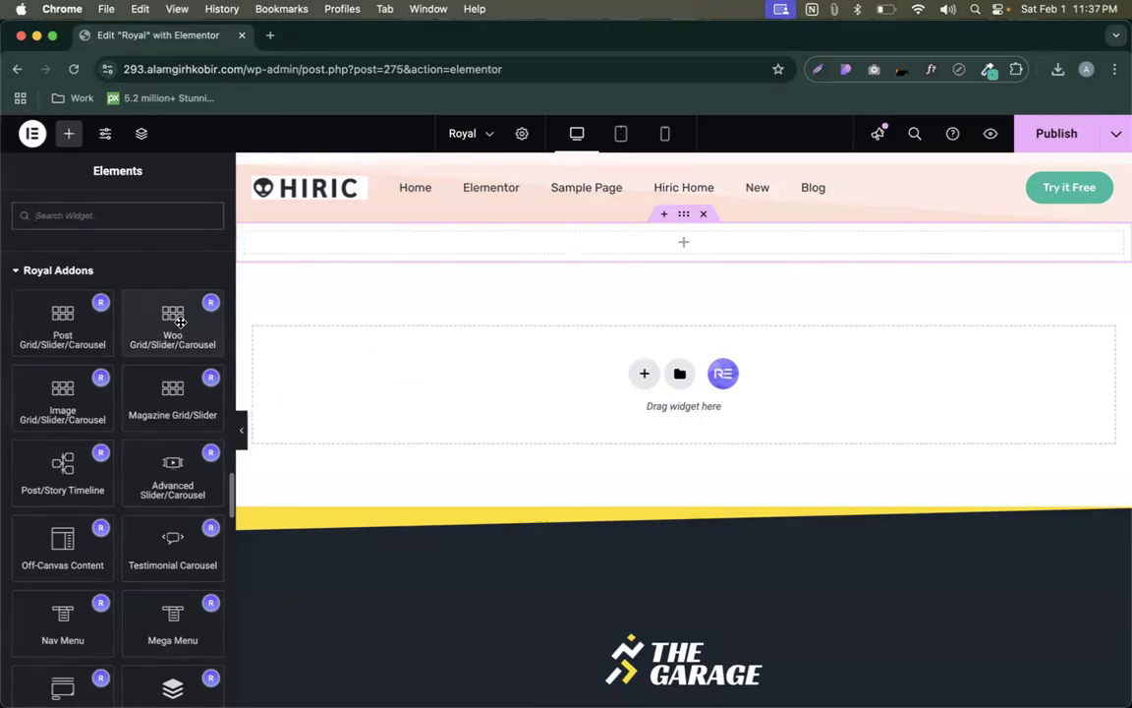
scroll(179, 322, down, 3)
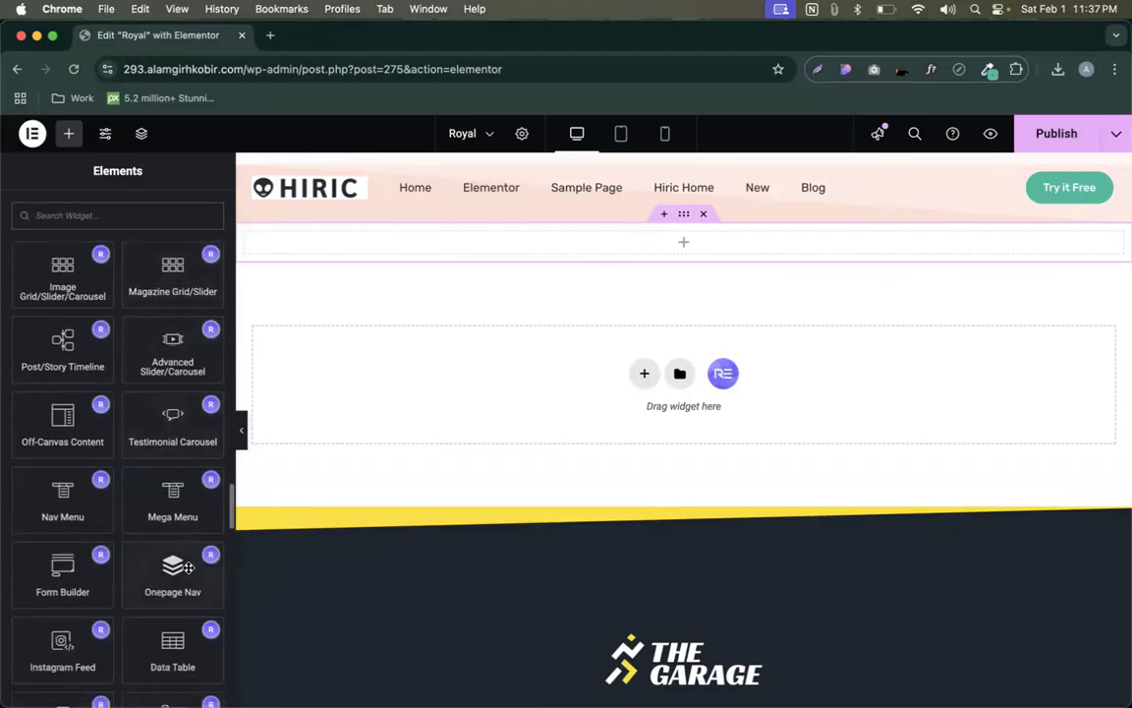
scroll(108, 393, down, 3)
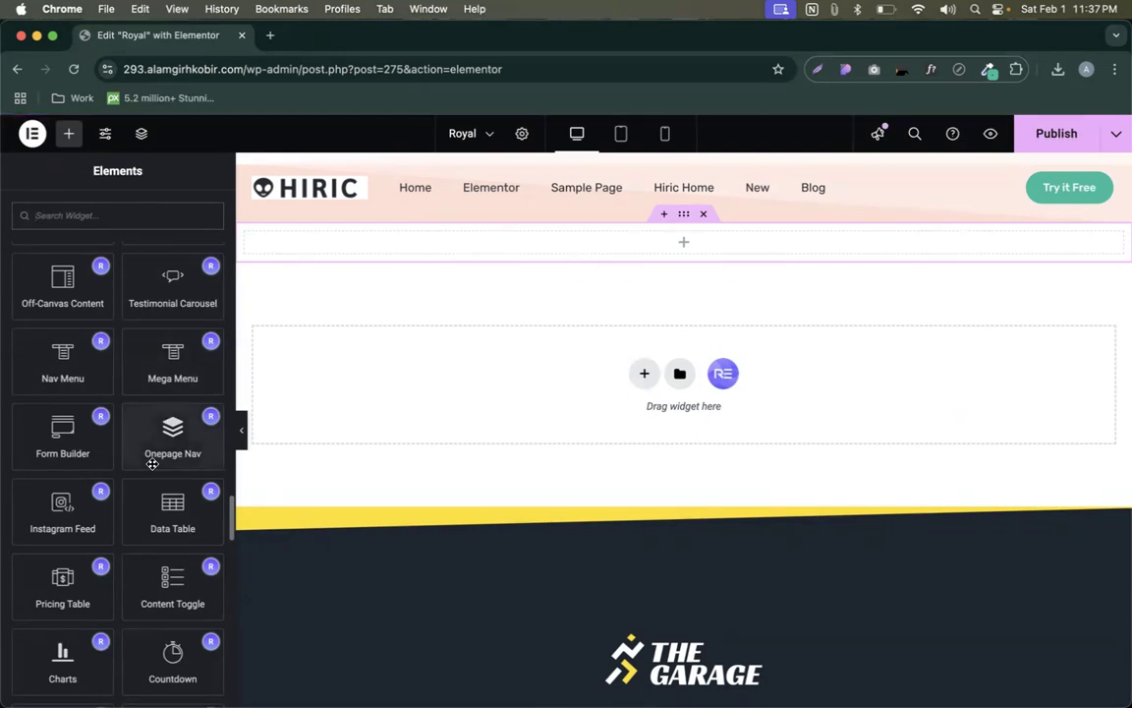
scroll(161, 423, down, 3)
- Place a Content Toggle widget in the empty section and flip it between Annual and Lifetime
drag(167, 442, 346, 397)
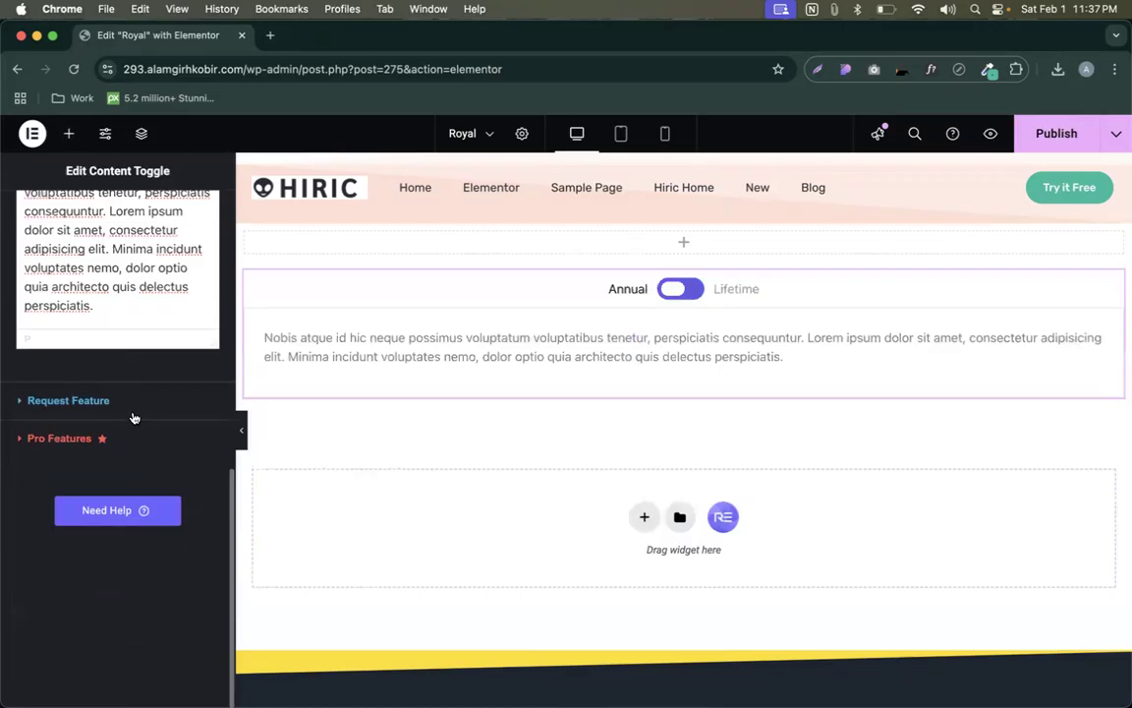
scroll(134, 418, up, 10)
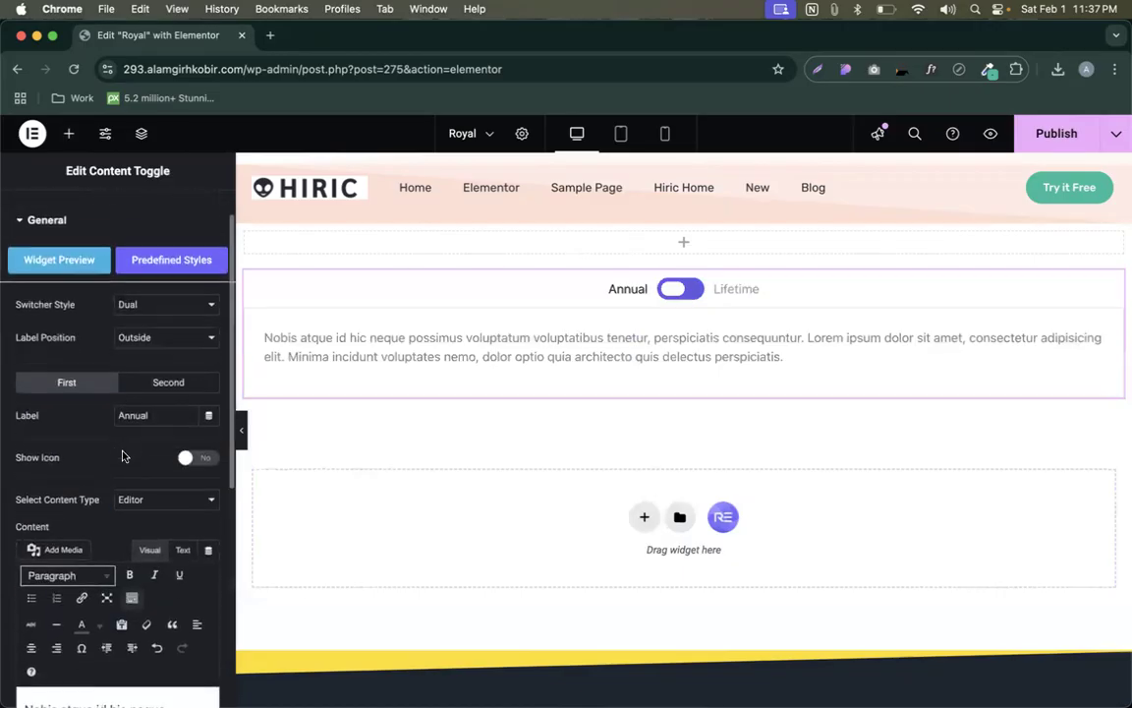
click(688, 290)
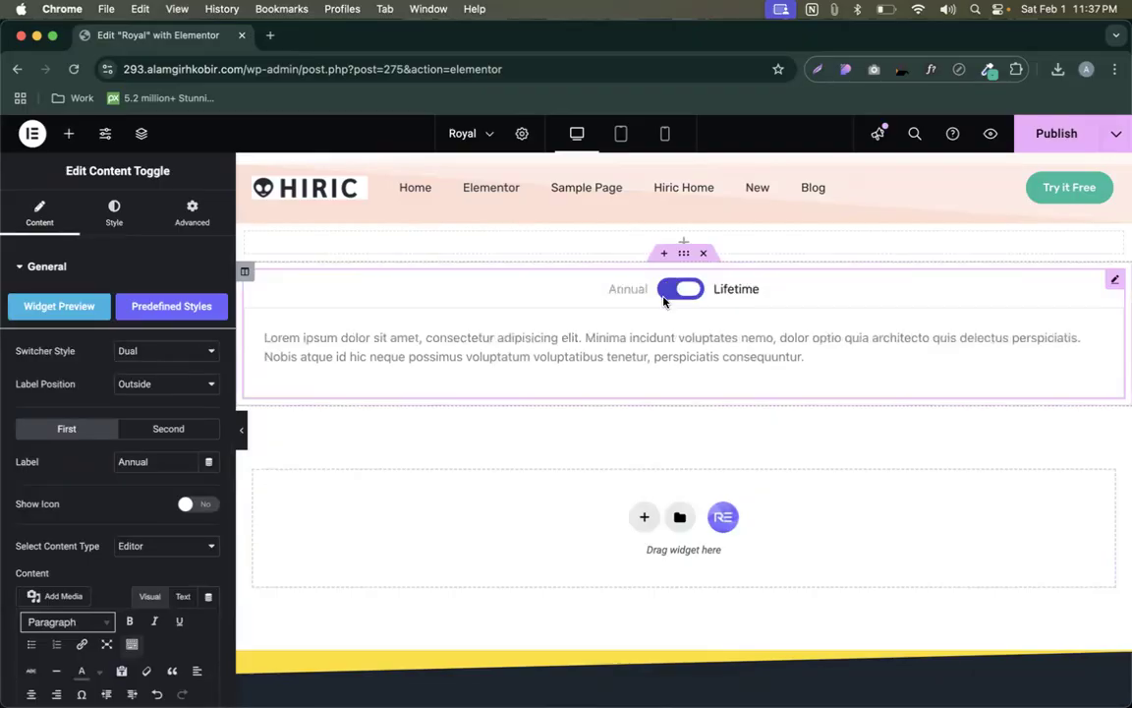
click(670, 292)
click(687, 291)
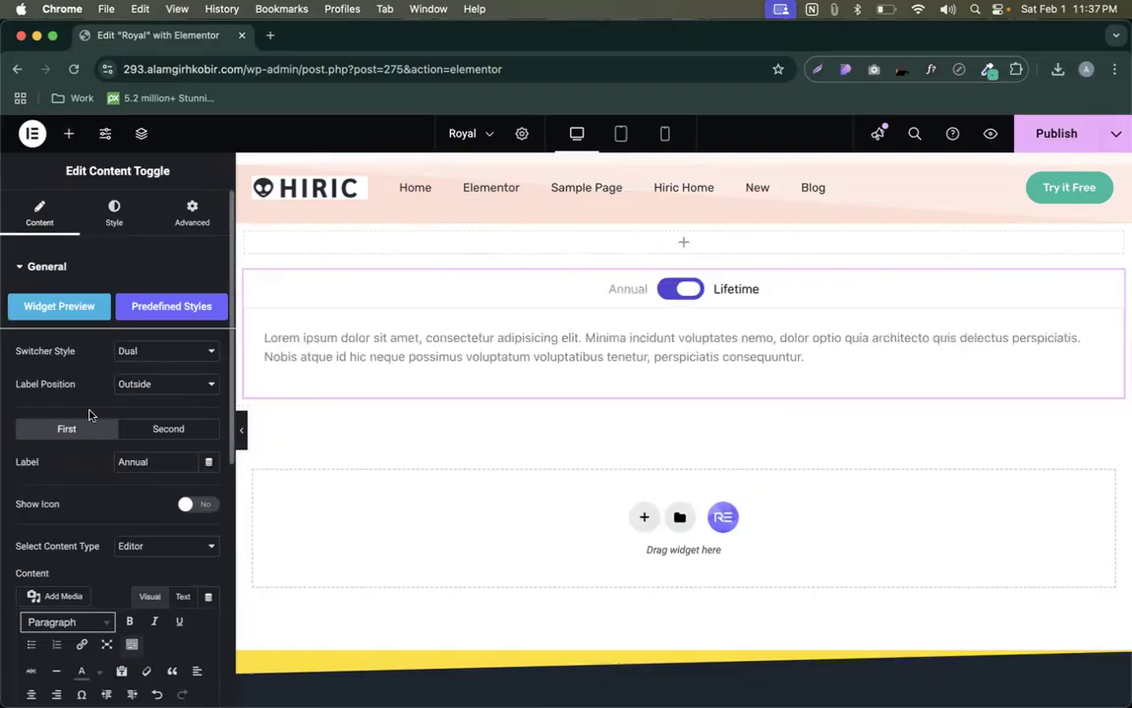
- Switch between the Lifetime and Annual label settings in the widget panel
scroll(89, 408, down, 1)
click(148, 406)
click(74, 406)
- Set the switch's inactive background colour to grey #8B8A97 in the Style settings
click(143, 406)
click(56, 412)
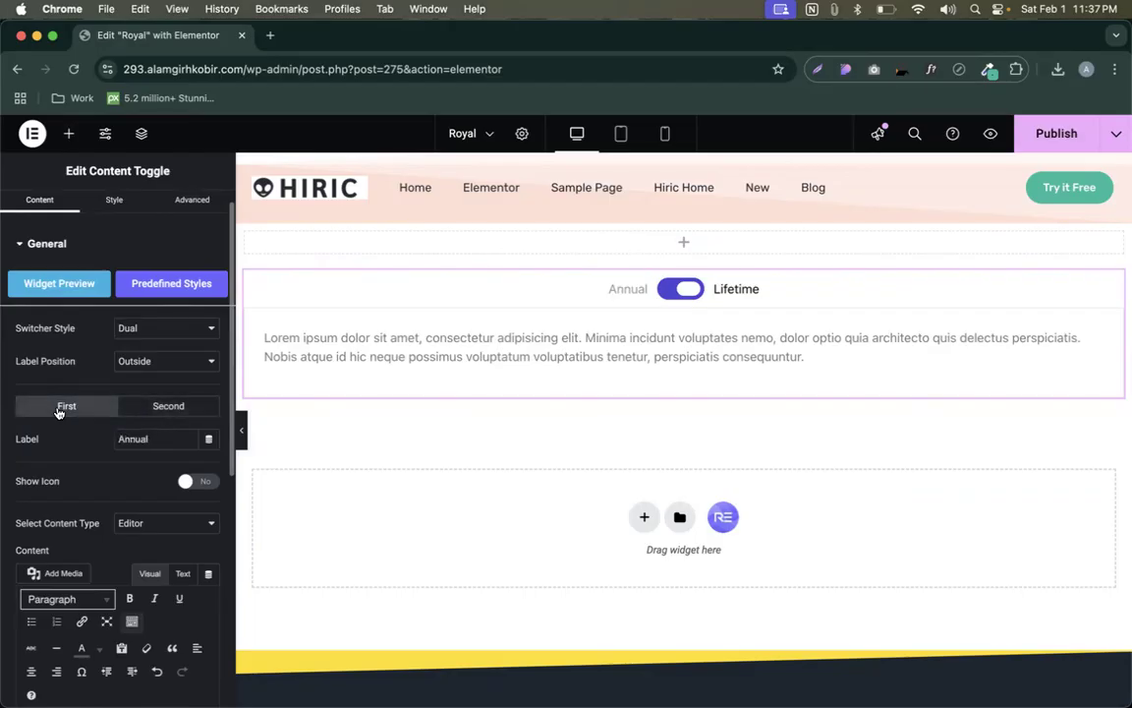
click(116, 201)
scroll(138, 430, down, 3)
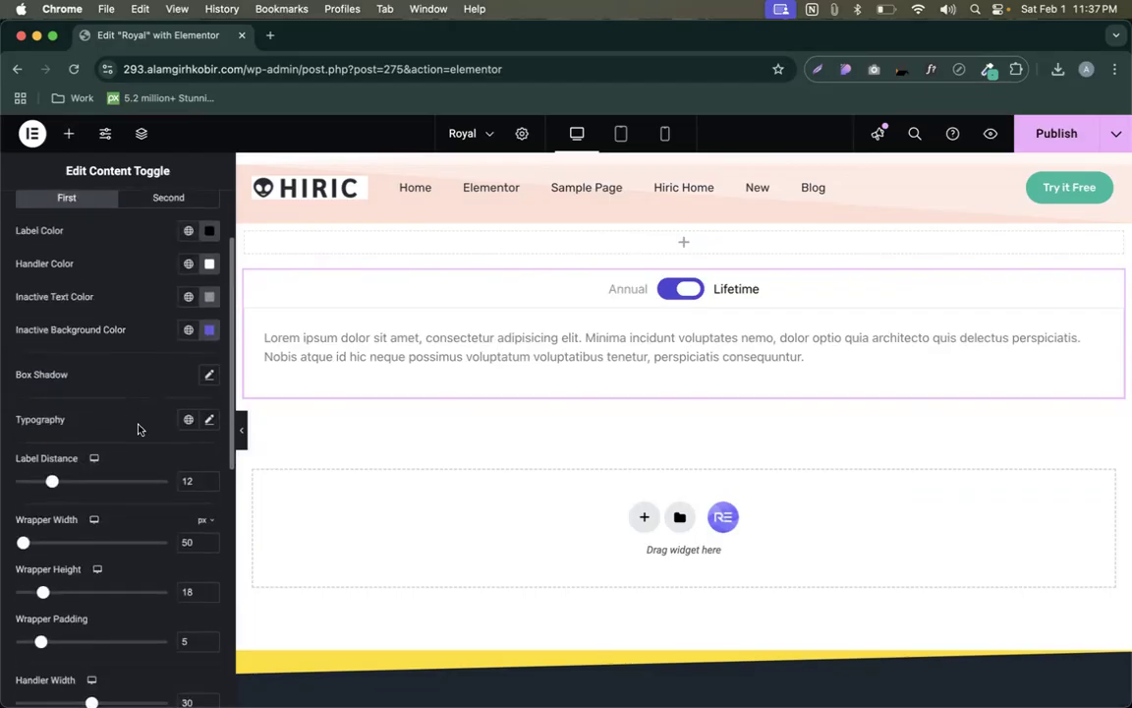
click(208, 324)
drag(176, 411, 111, 422)
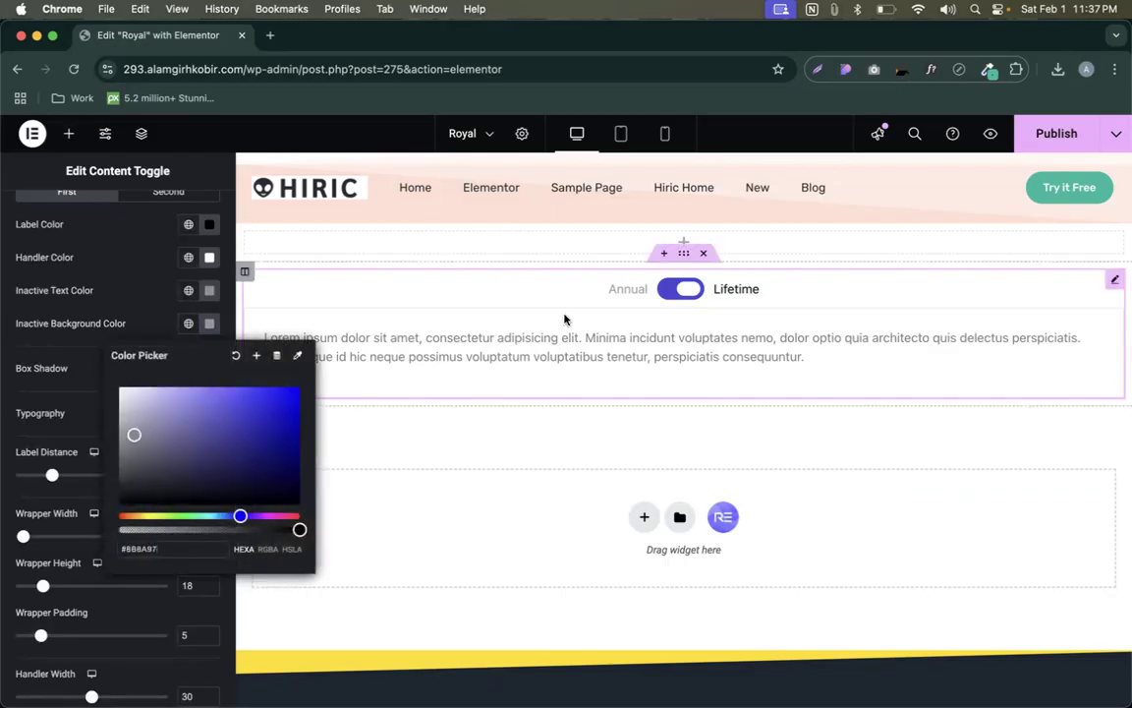
- Preview the toggle on Annual and Lifetime, then return to the Content settings
click(668, 296)
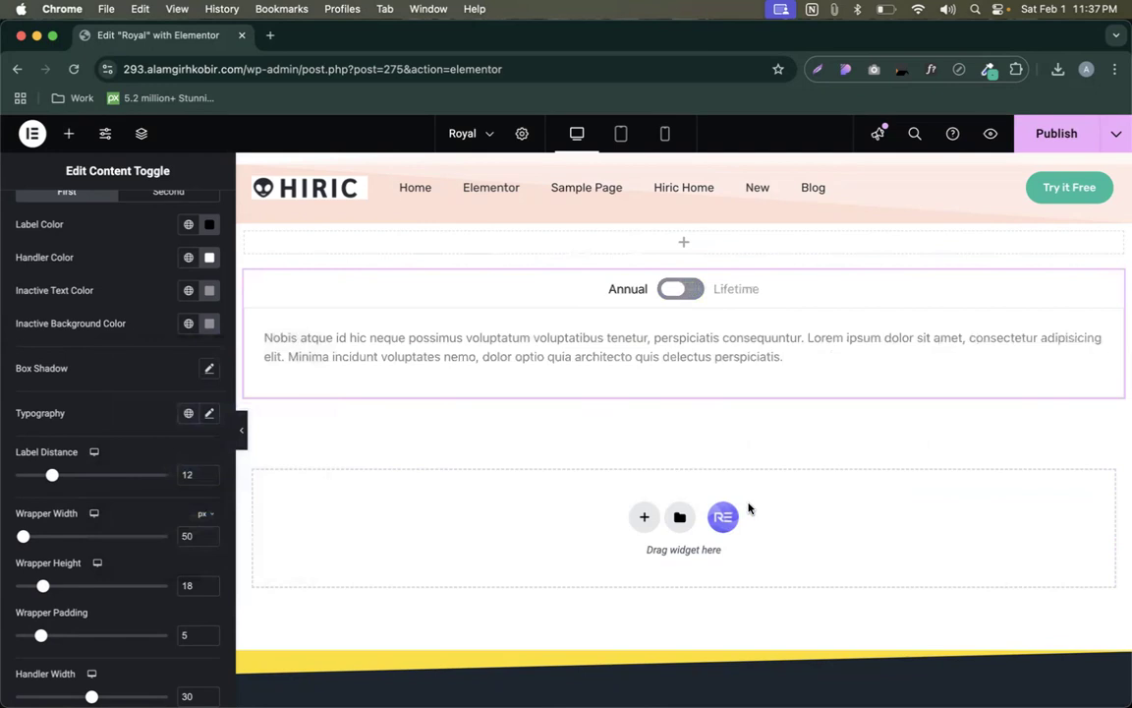
click(691, 293)
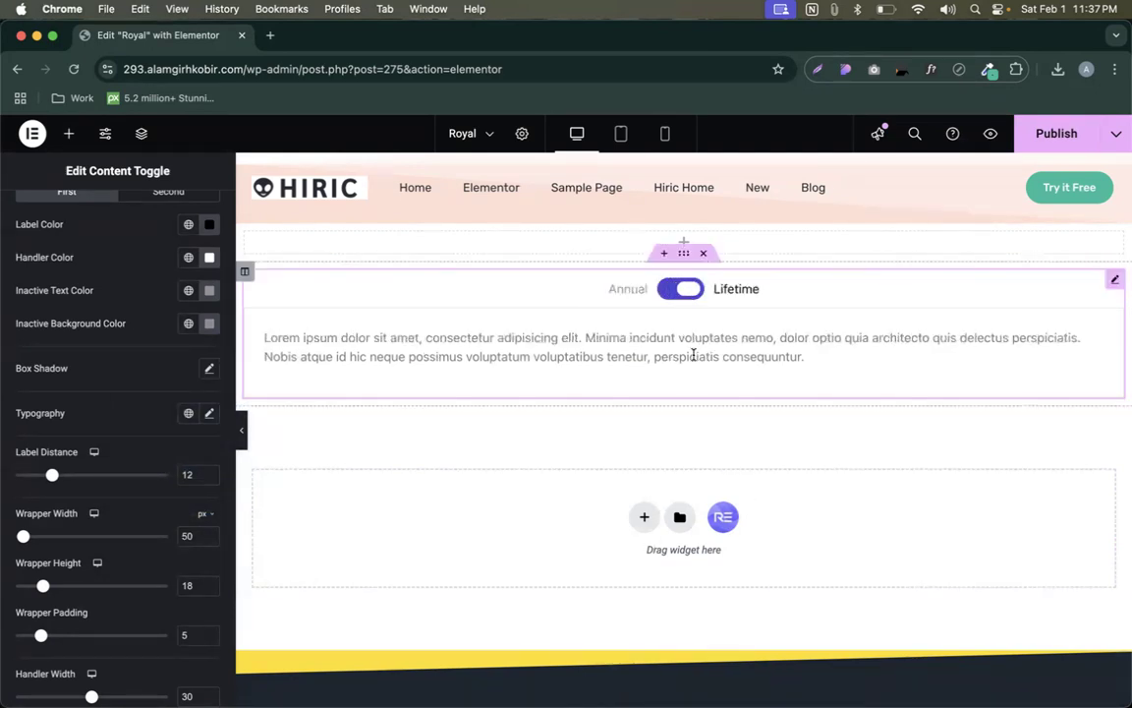
scroll(10, 321, up, 5)
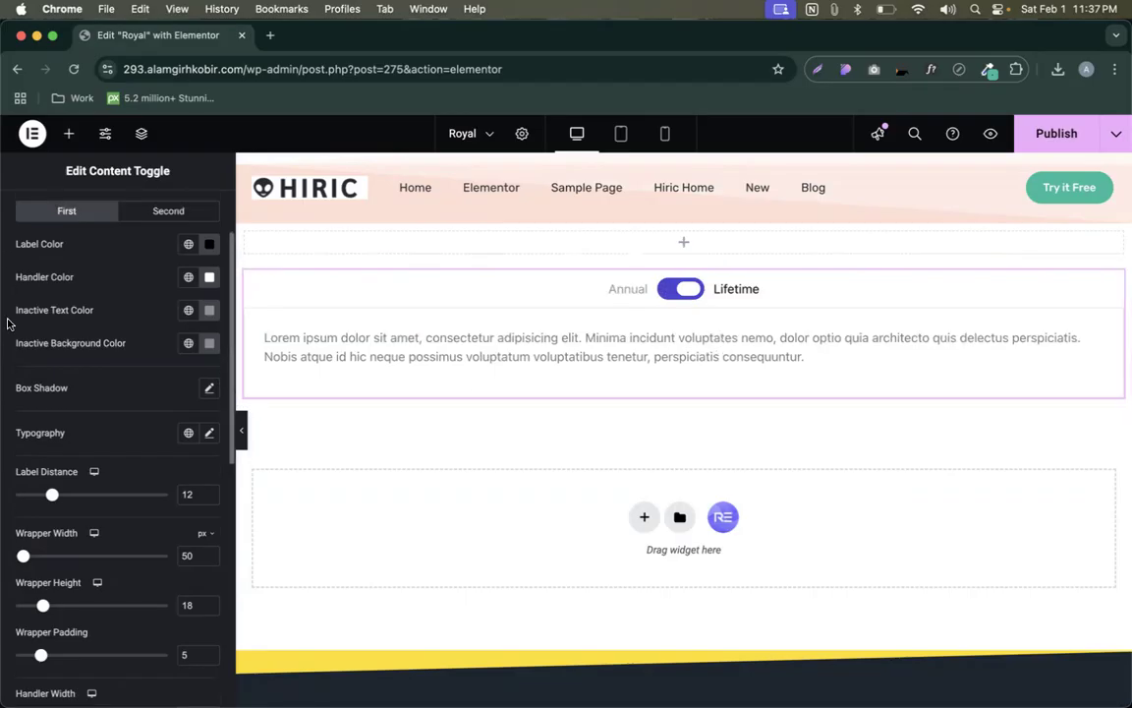
click(40, 212)
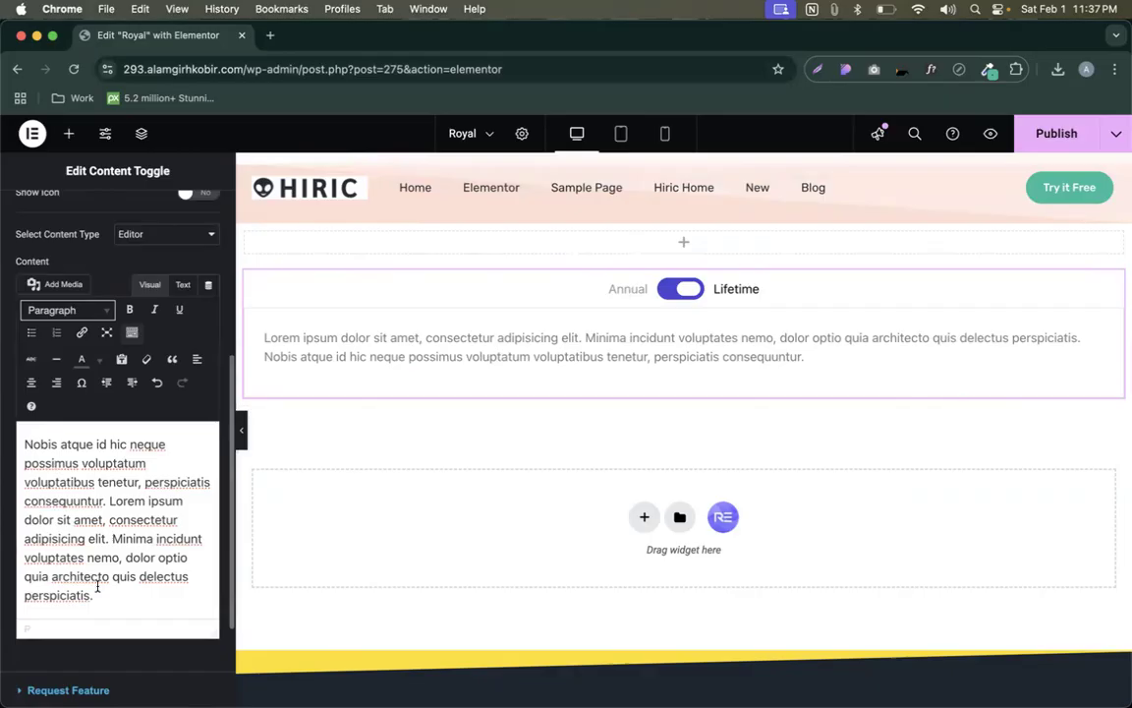
- Collapse the Basic and General categories and place a Countdown widget below the Content Toggle
click(68, 134)
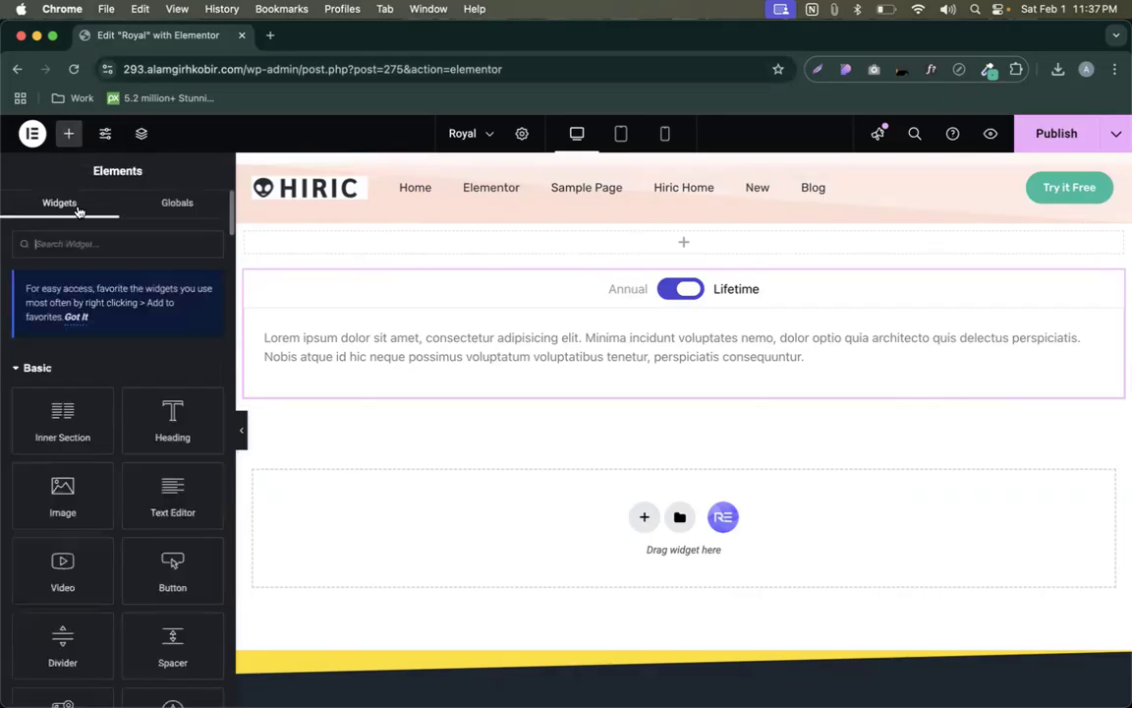
scroll(79, 295, down, 2)
click(39, 304)
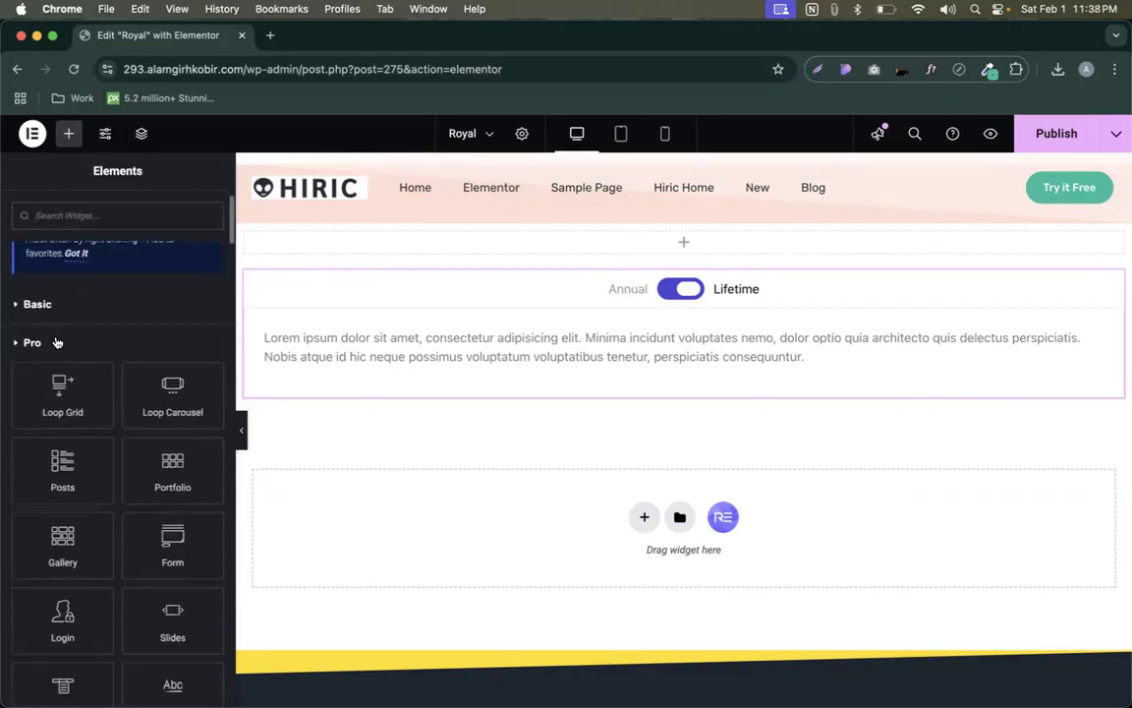
click(58, 383)
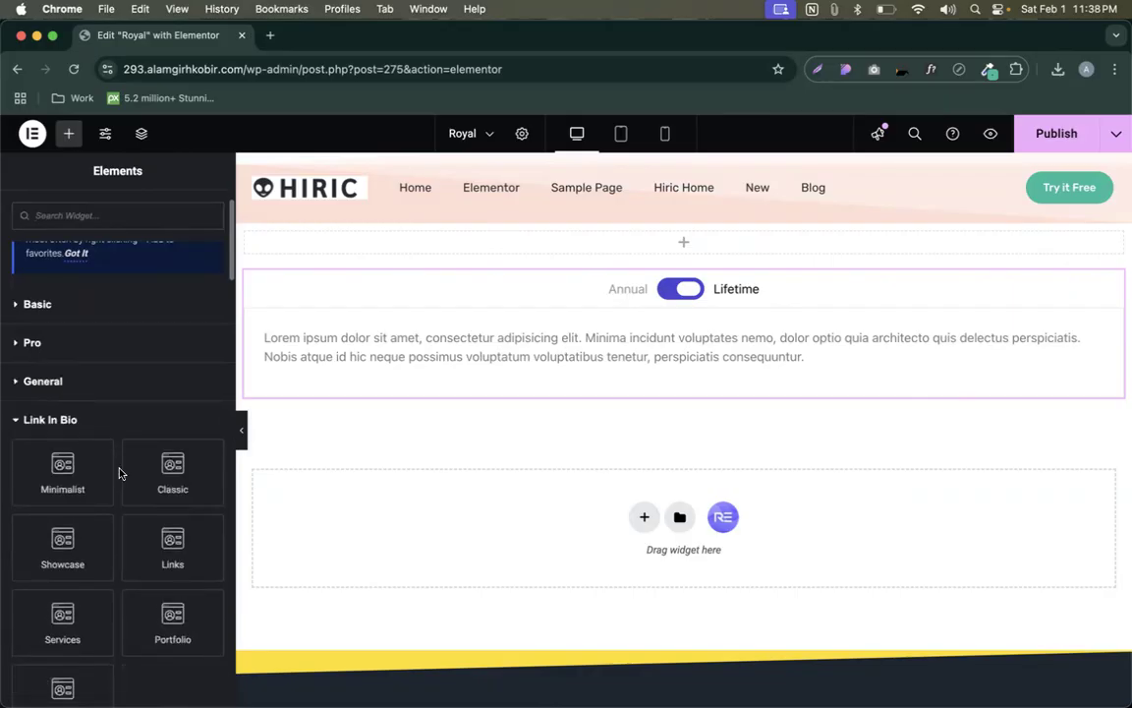
scroll(118, 470, down, 10)
scroll(119, 473, down, 10)
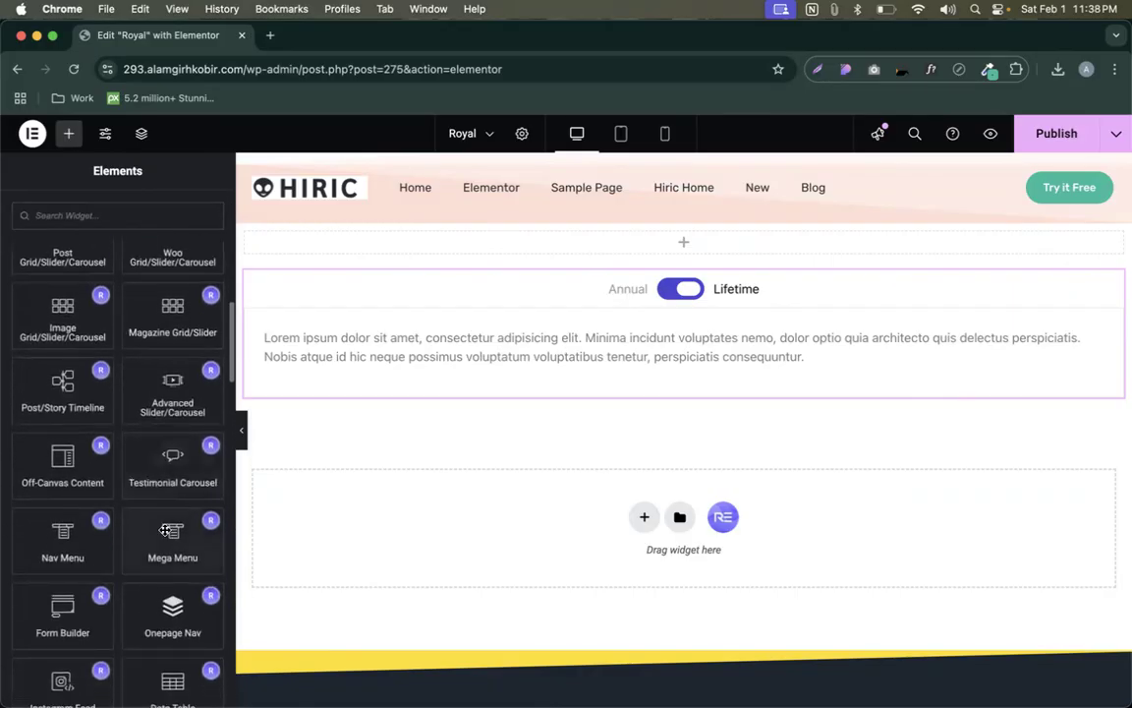
drag(169, 455, 323, 541)
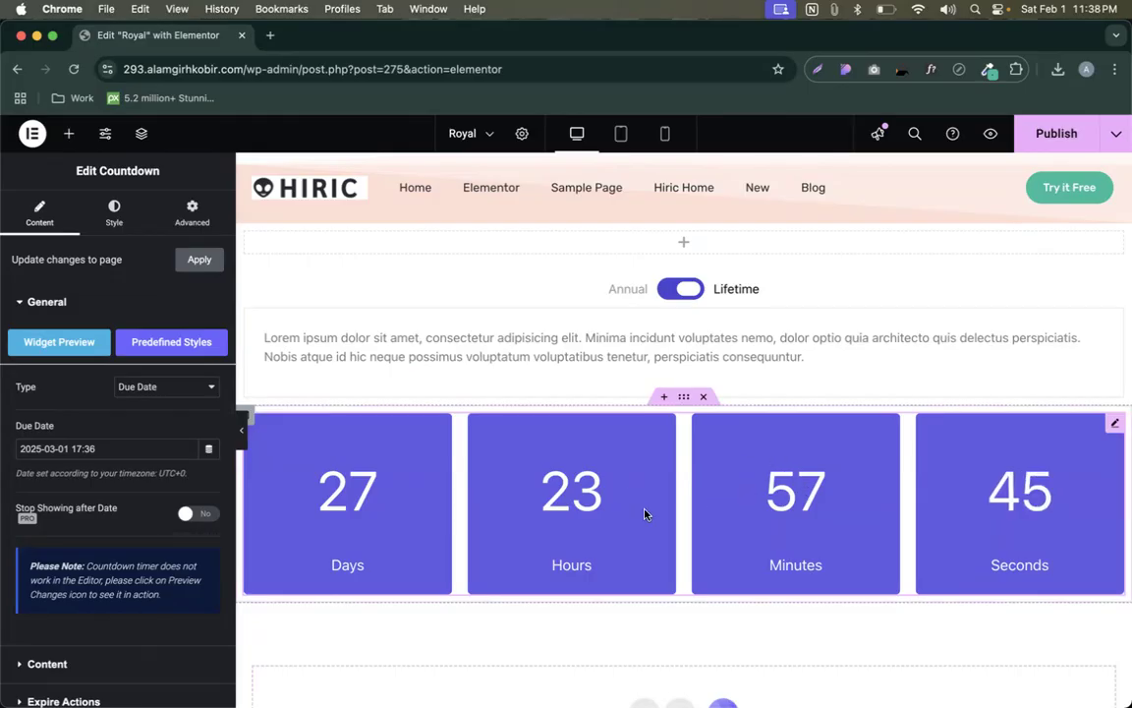
- Publish the page and open the Countdown widget's settings down to Need Help
click(1044, 132)
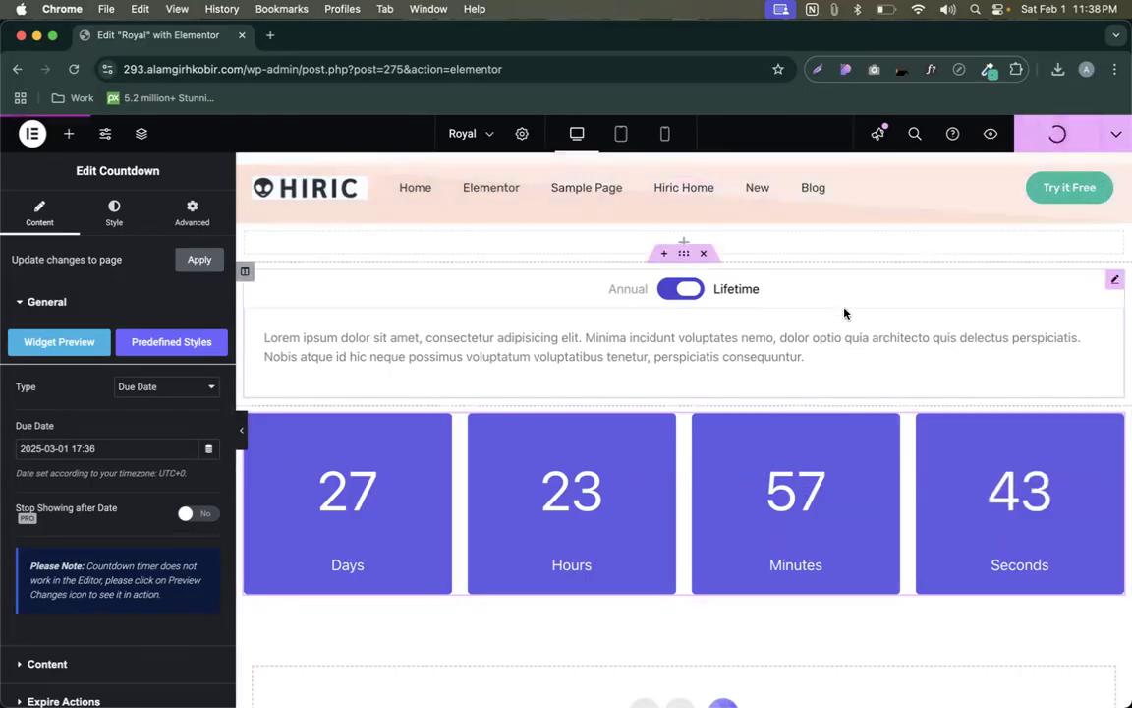
click(69, 133)
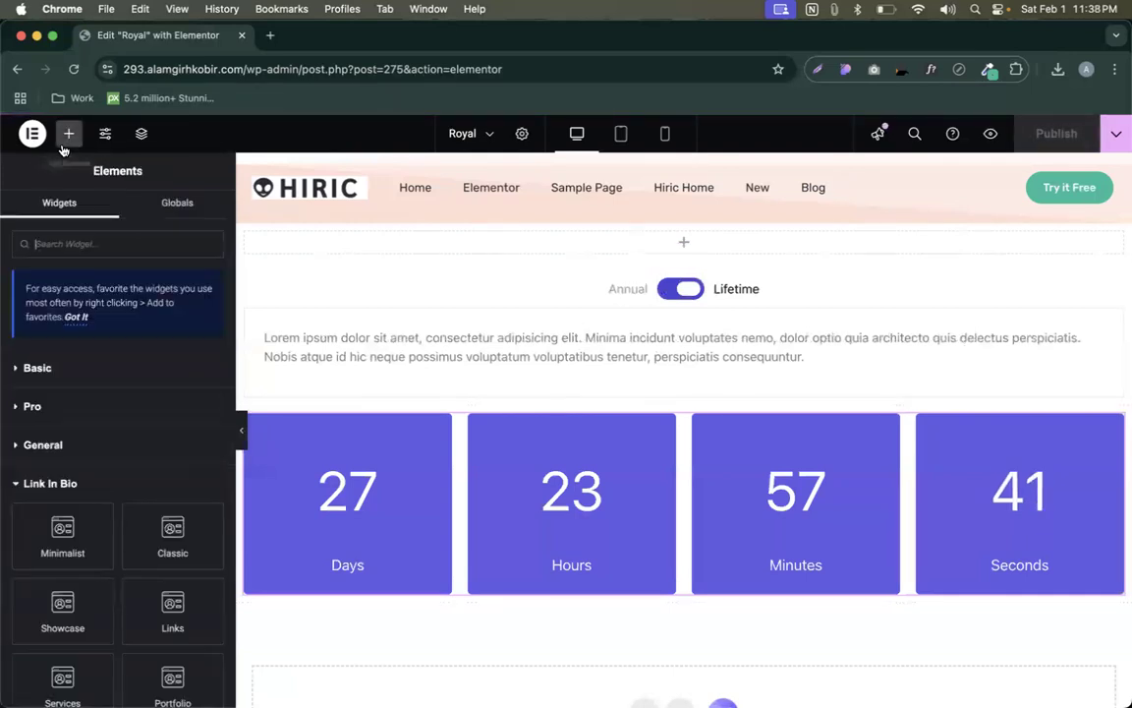
click(628, 468)
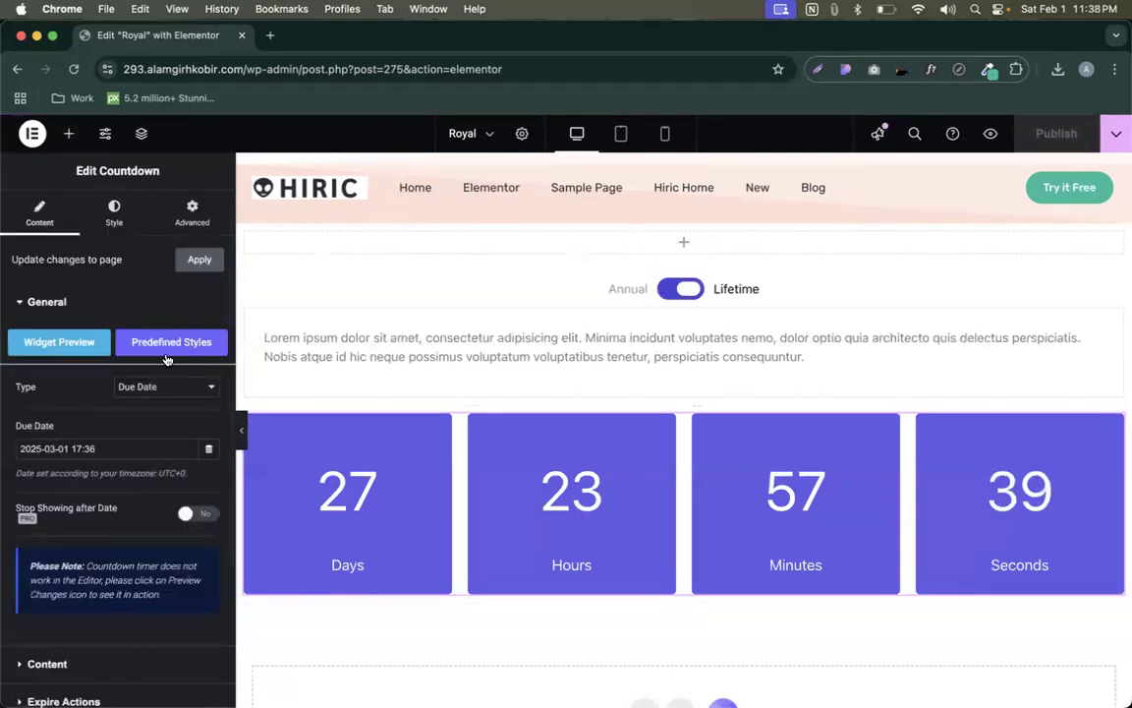
scroll(61, 410, down, 1)
scroll(61, 409, down, 2)
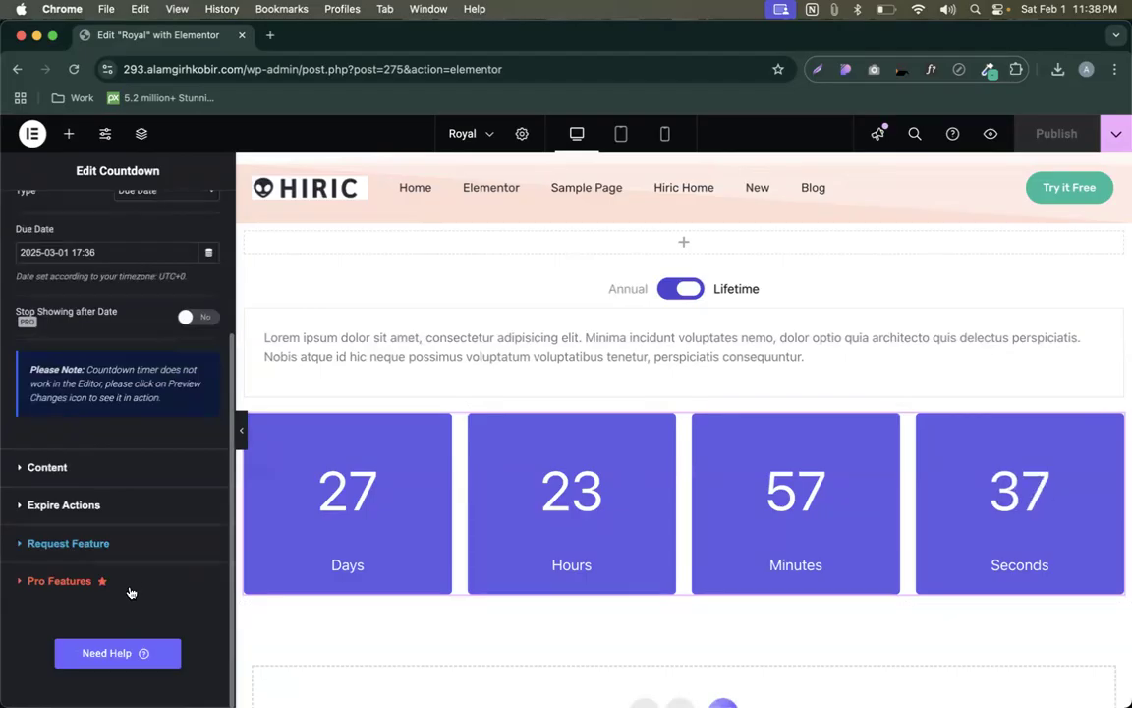
- Open the Royal Elementor Addons support forum on wordpress.org in a new tab
click(128, 654)
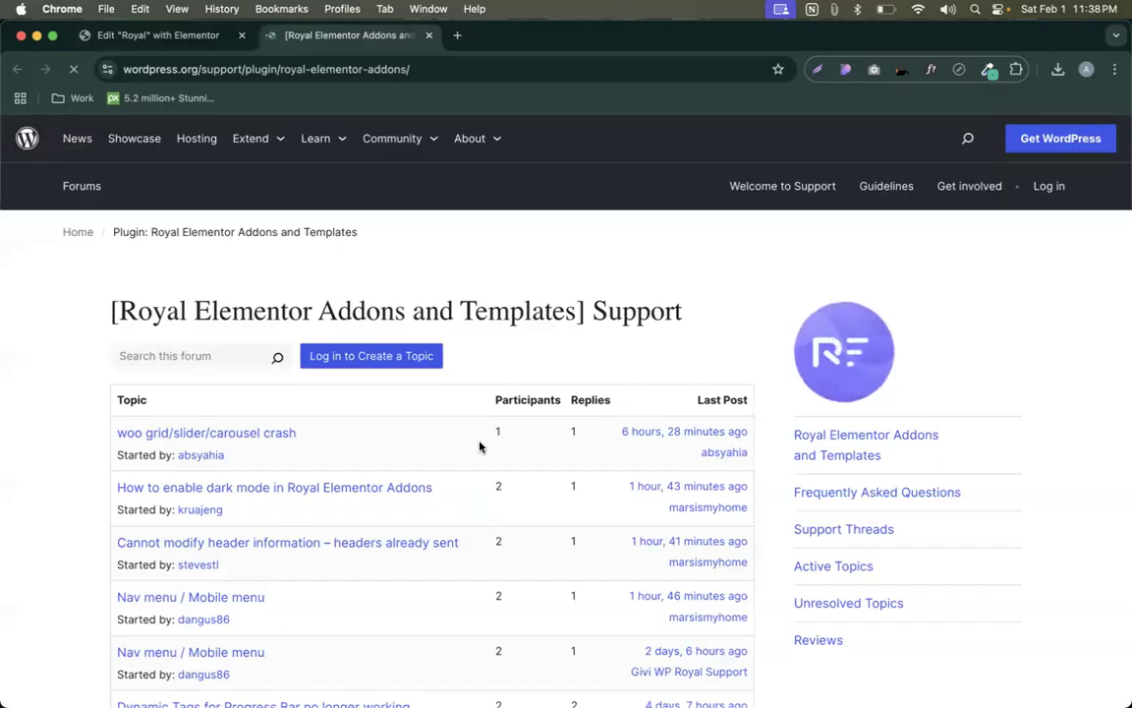
scroll(479, 445, down, 1)
scroll(467, 314, down, 10)
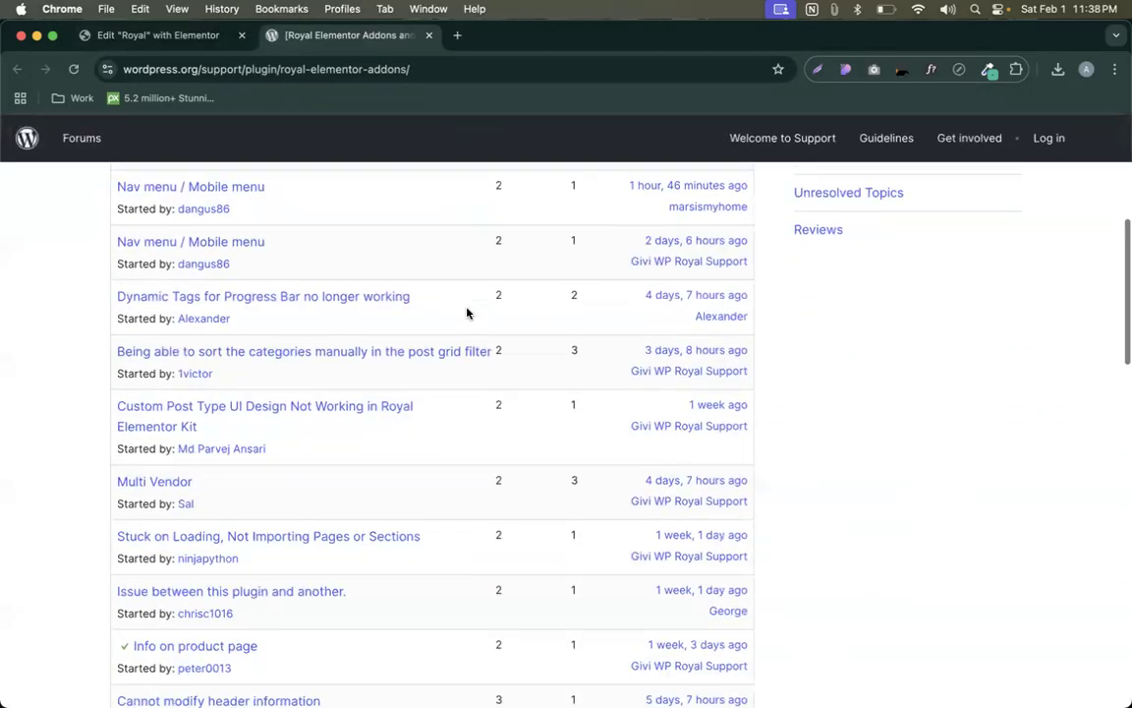
scroll(468, 313, down, 10)
scroll(468, 314, up, 20)
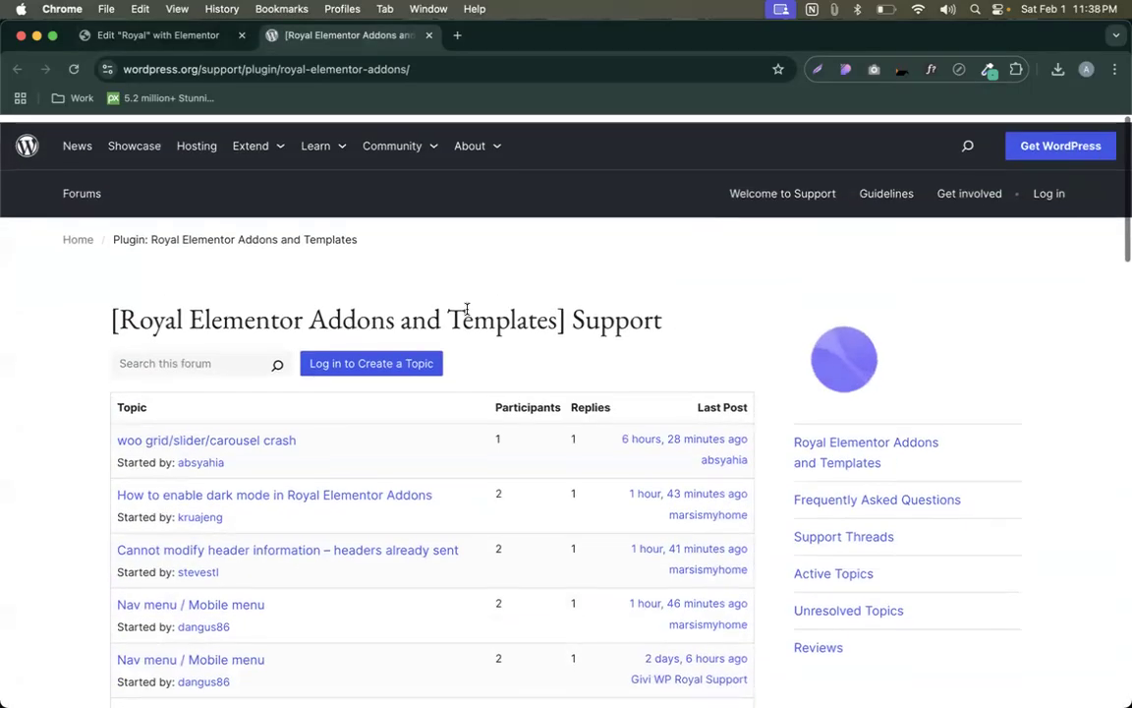
- Search Google for "royaladdon" from the forum tab's address bar
click(193, 37)
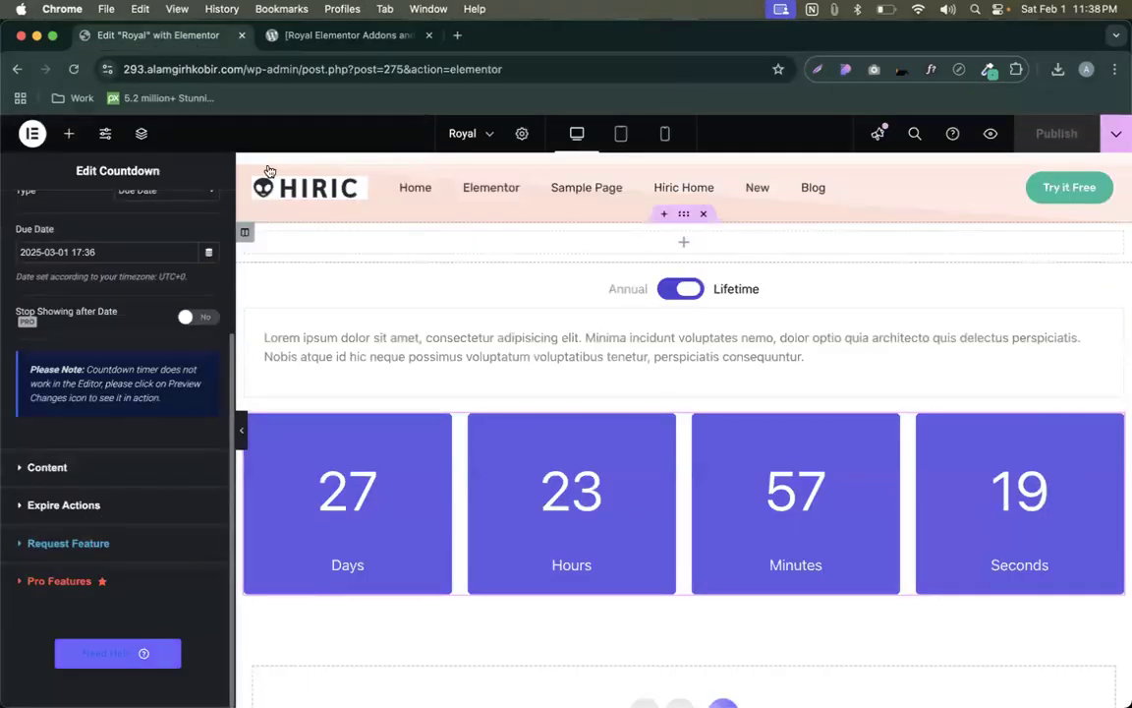
click(351, 36)
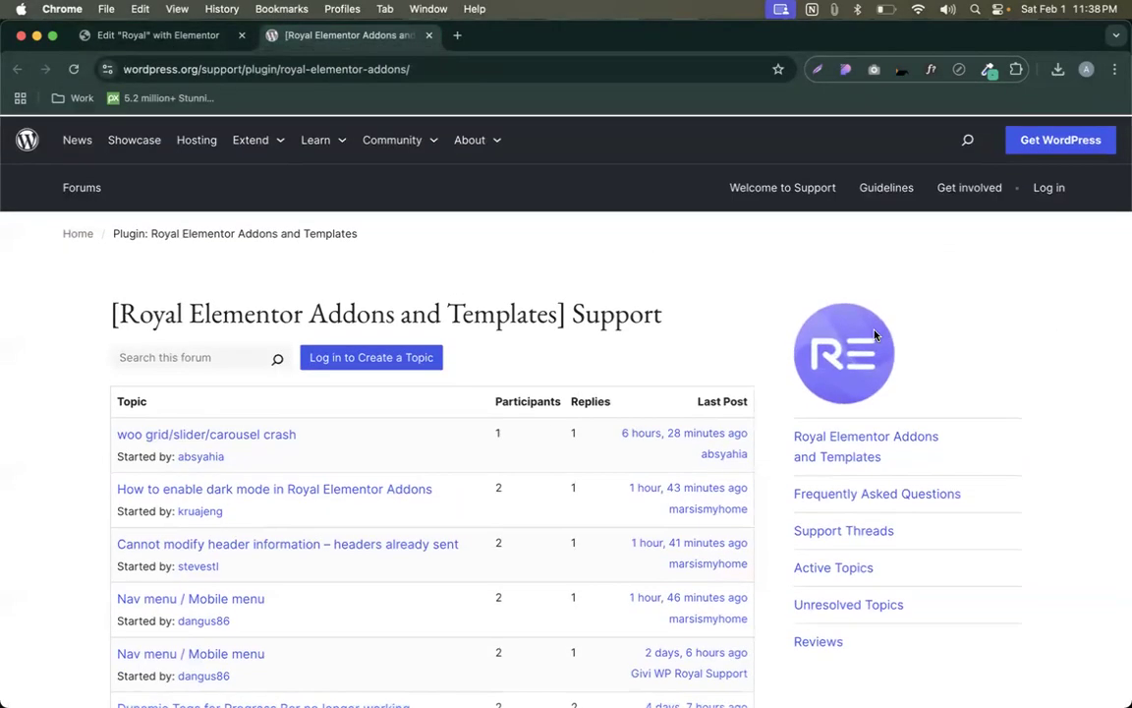
click(362, 70)
text(royaladd)
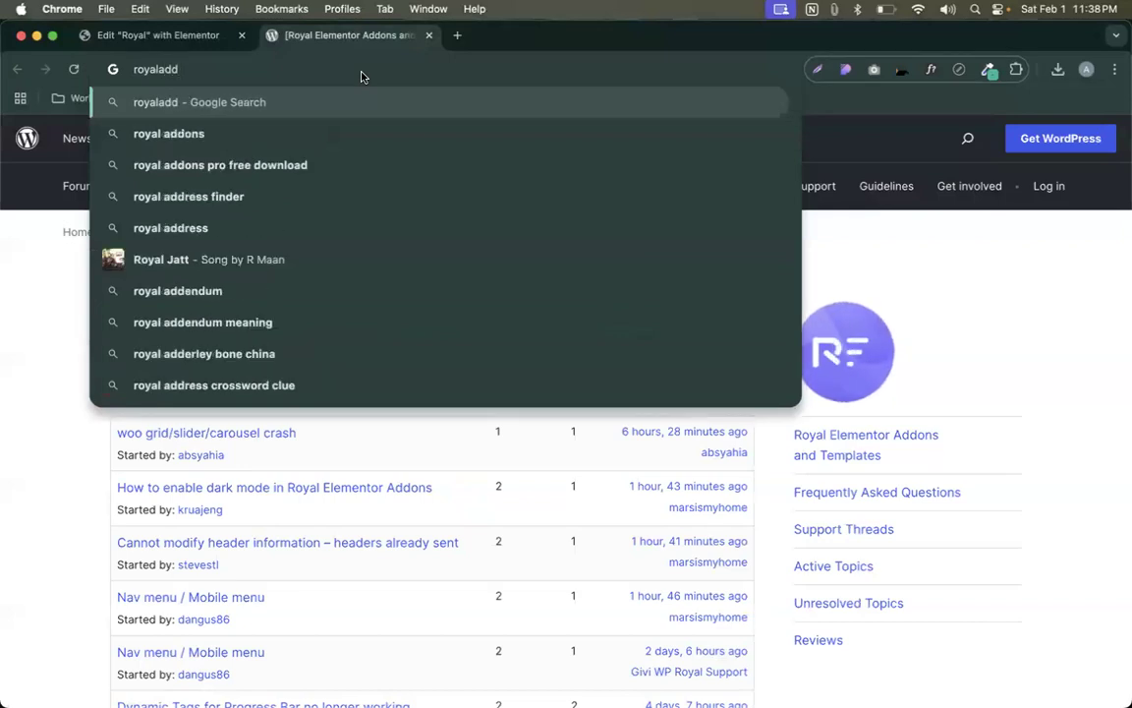
text(on)
key(Return)
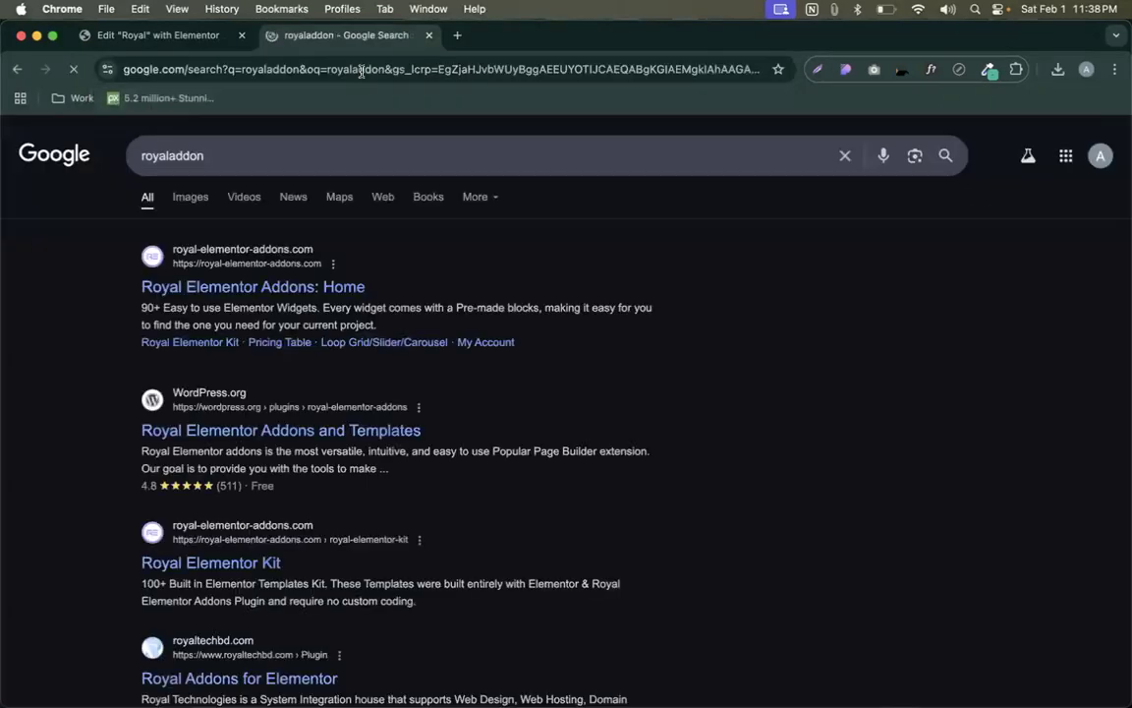
- Go to the Royal Elementor Addons home page and choose Get Help > Video Tutorials
click(243, 286)
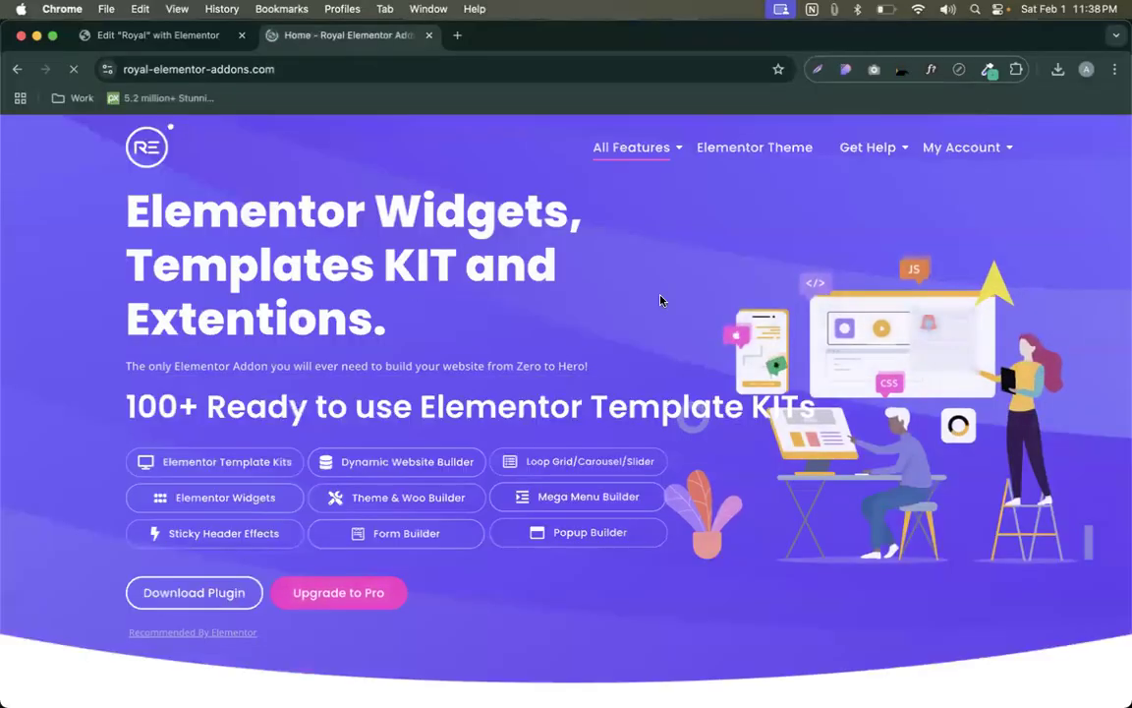
mouse_move(888, 160)
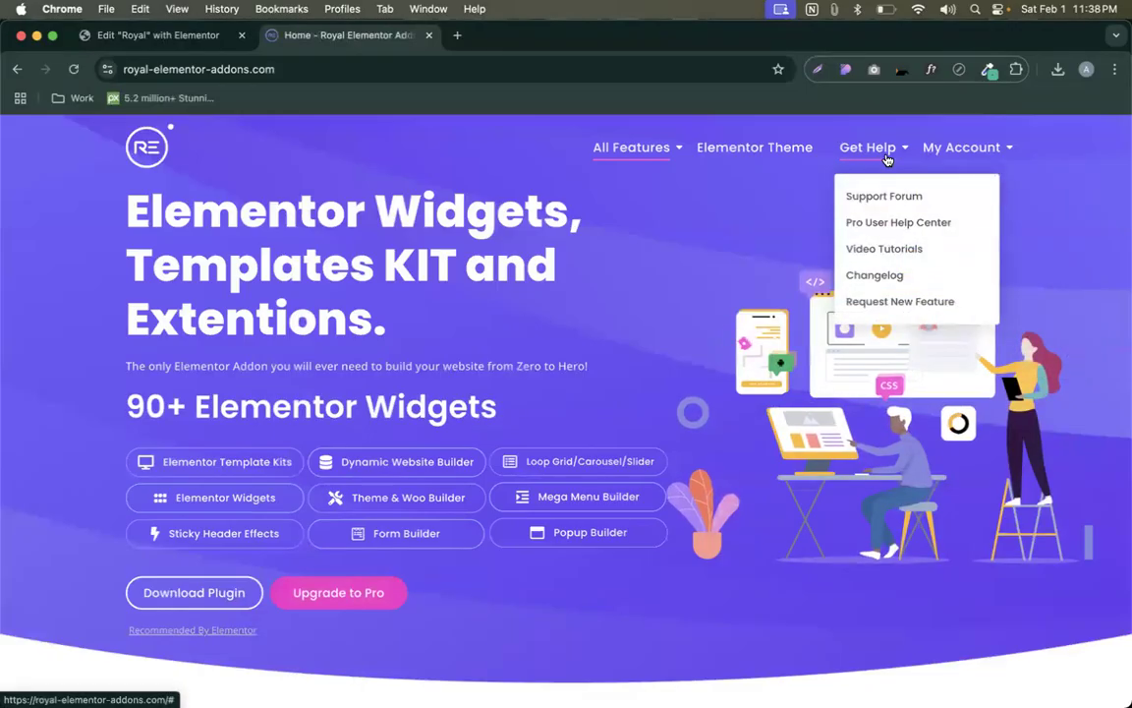
click(887, 247)
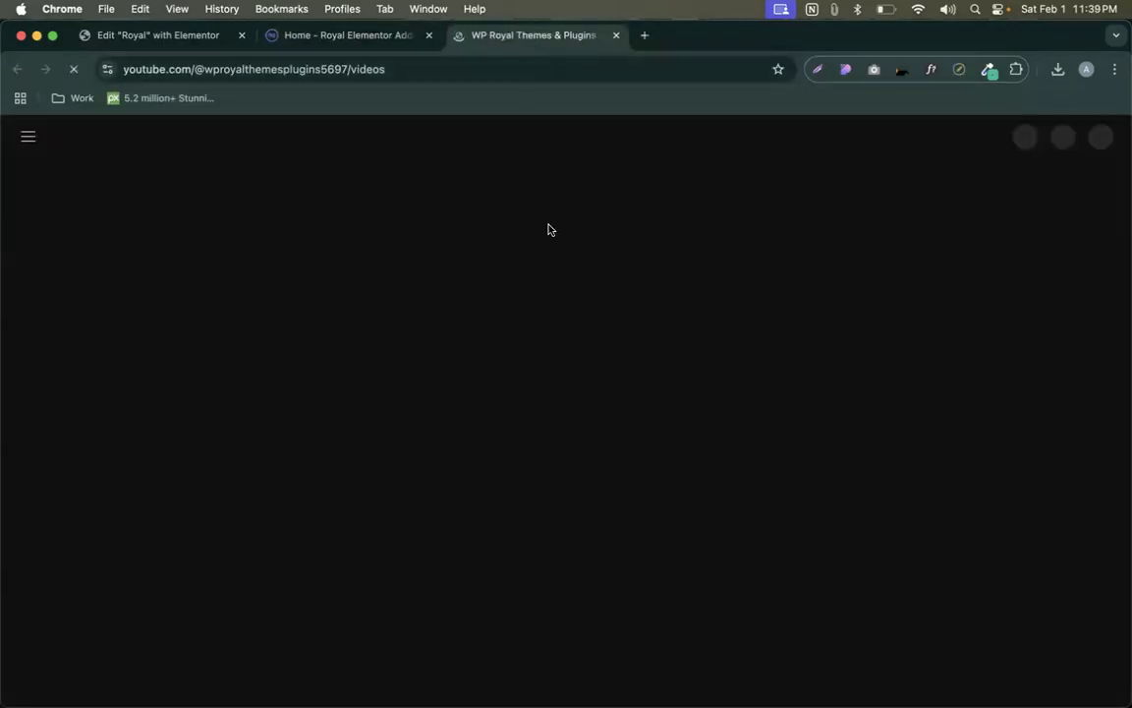
- Move the YouTube tab left and sort the channel's videos by Popular, then Latest
drag(546, 37, 357, 41)
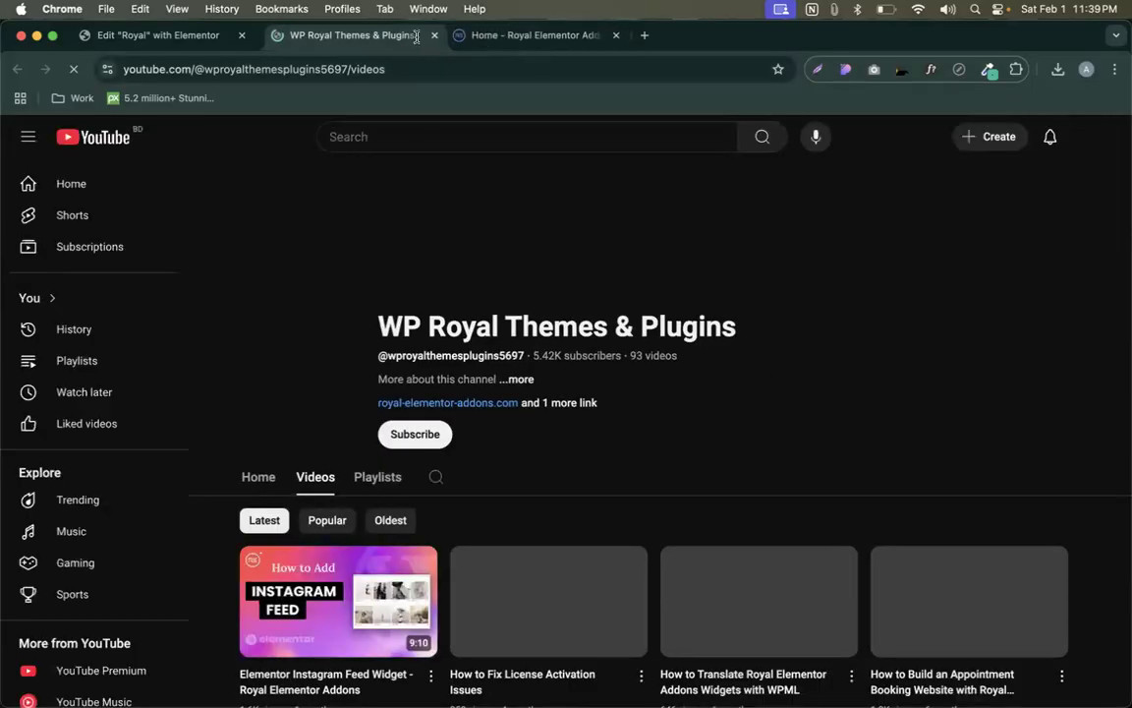
scroll(492, 315, down, 2)
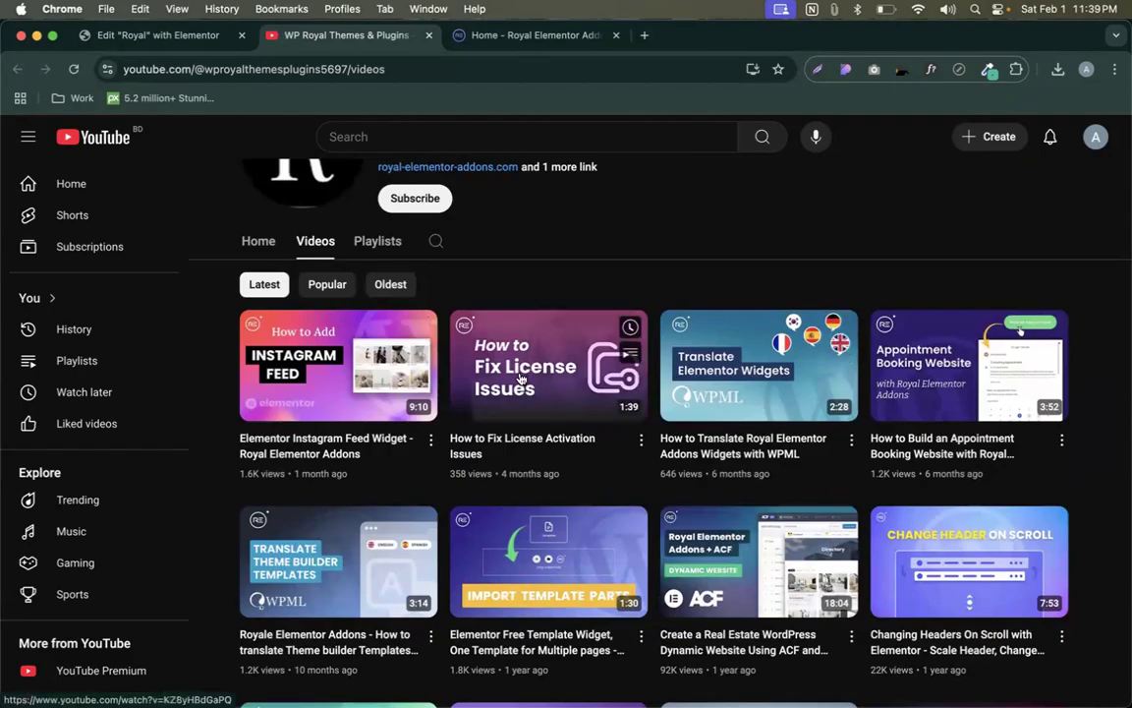
click(330, 284)
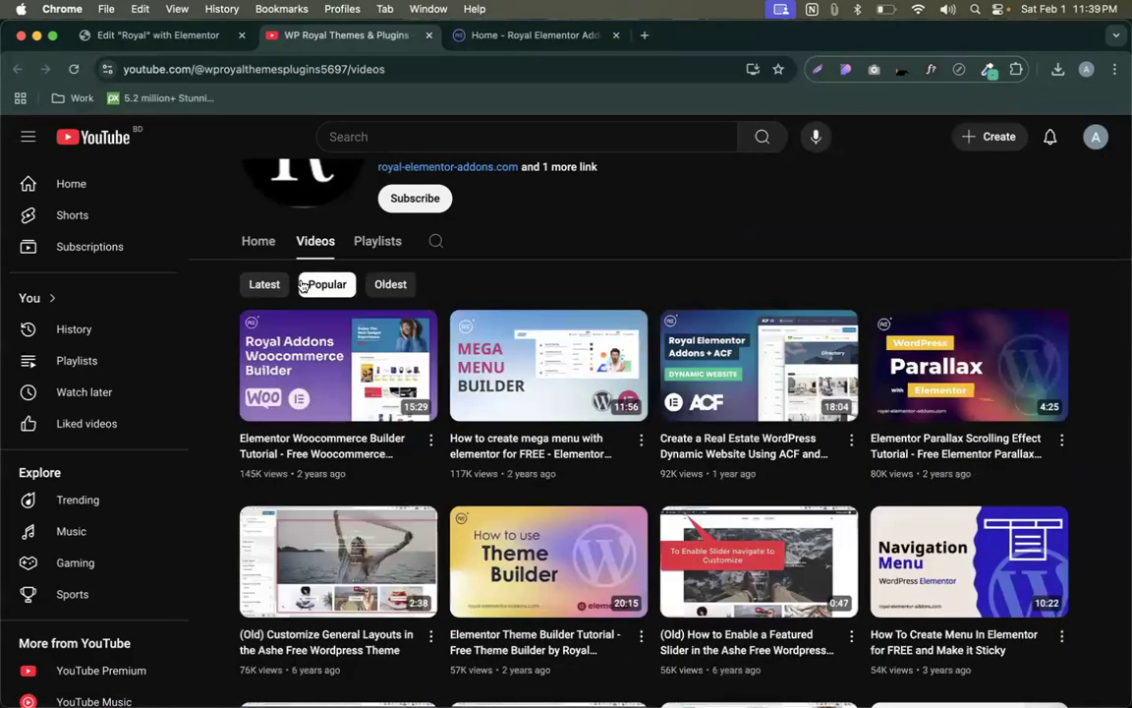
click(267, 284)
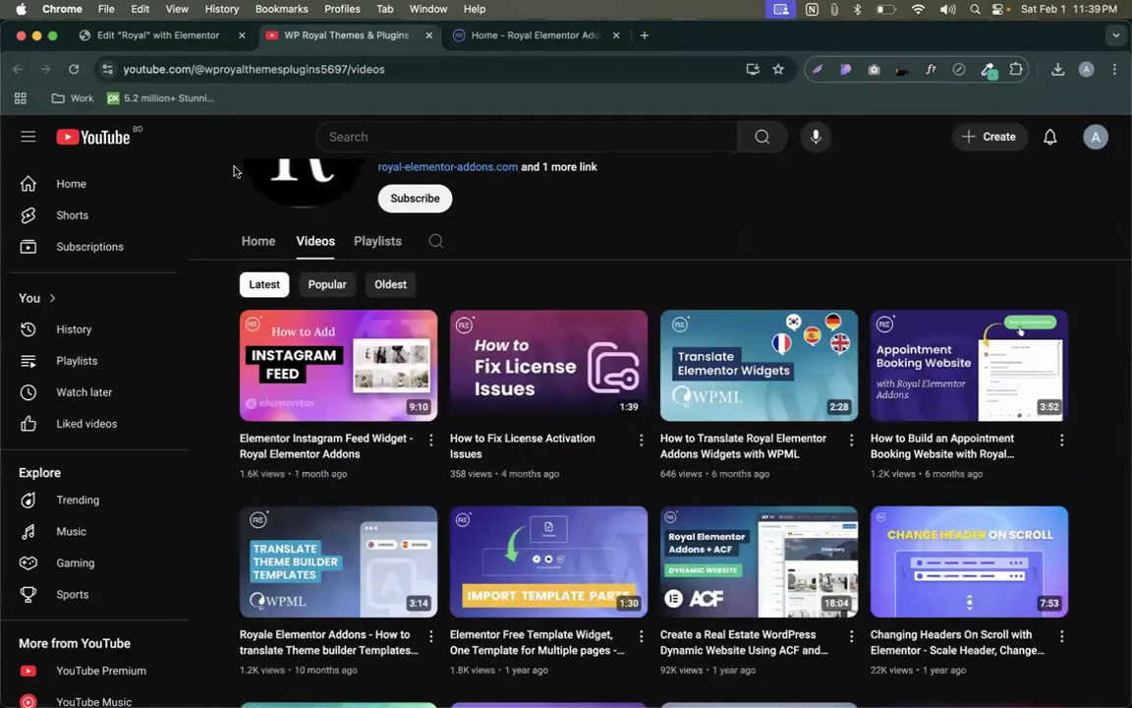
- Highlight the channel name WP Royal Themes & Plugins, then return to the Elementor editor
click(172, 40)
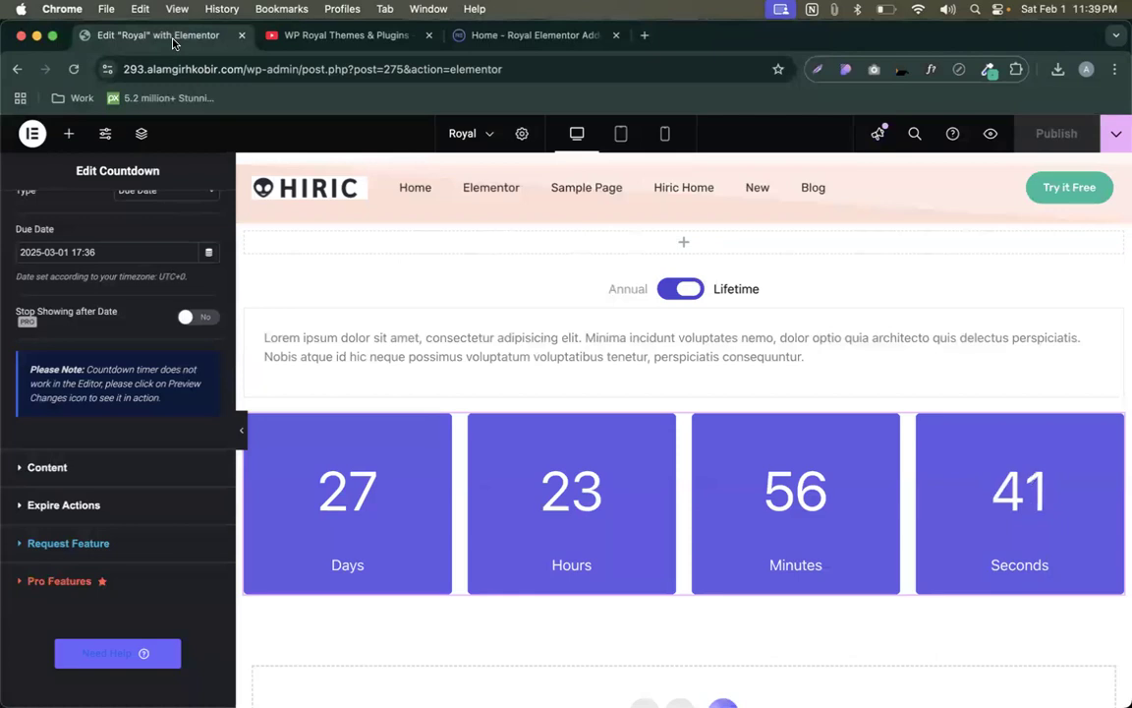
click(344, 35)
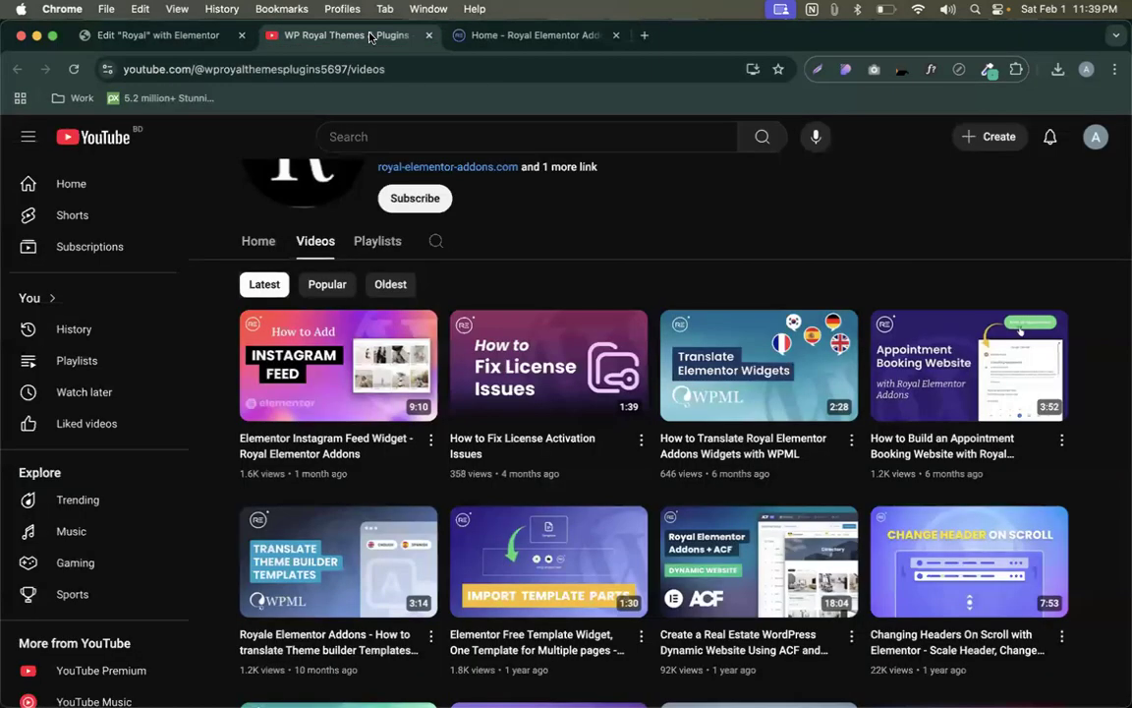
scroll(388, 269, up, 5)
drag(379, 326, 750, 342)
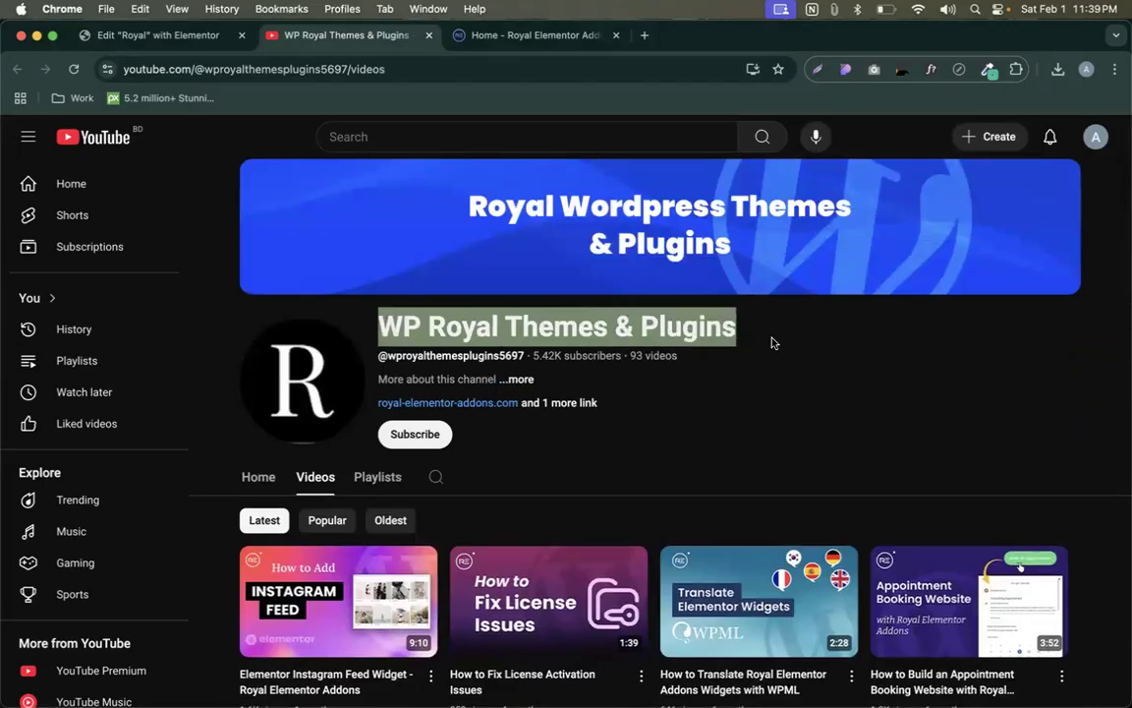
click(651, 378)
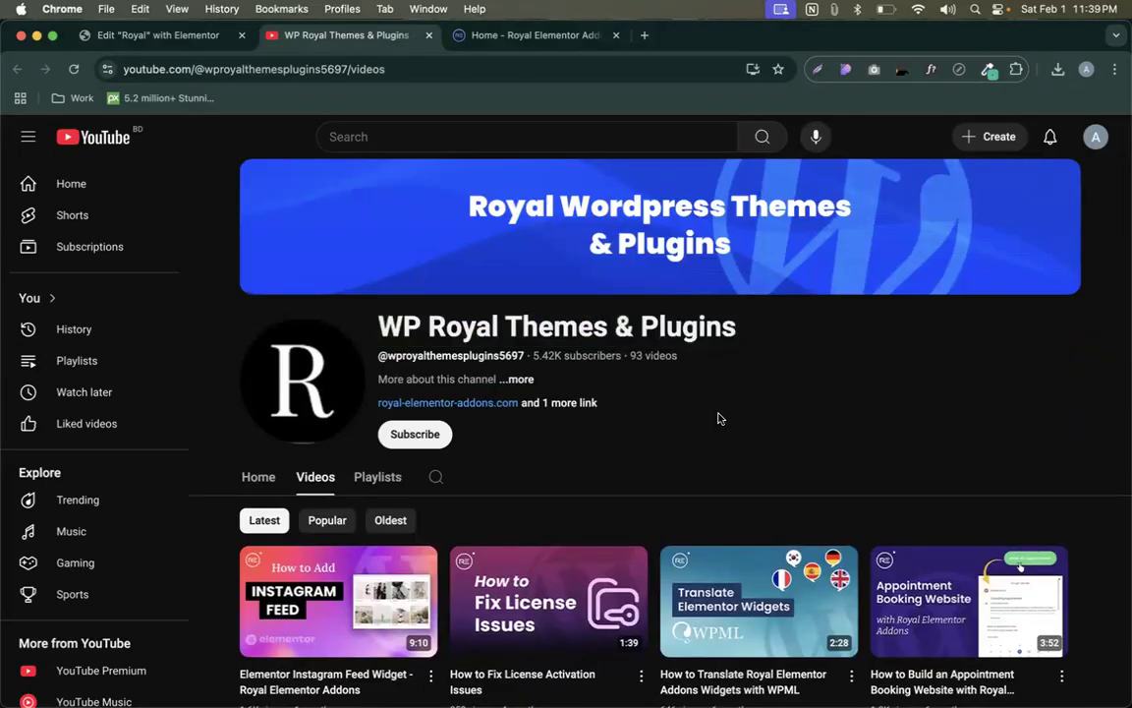
click(128, 41)
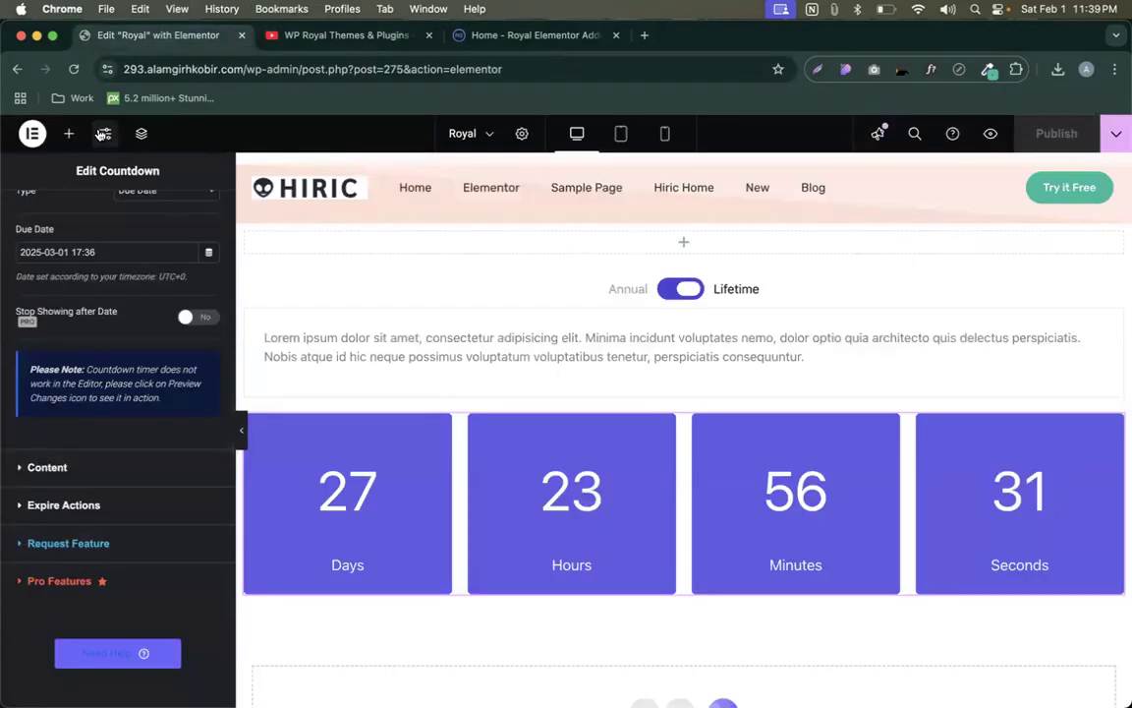
- Browse the Royal Addons widgets, then delete the empty section above the Content Toggle
click(69, 133)
scroll(115, 354, down, 5)
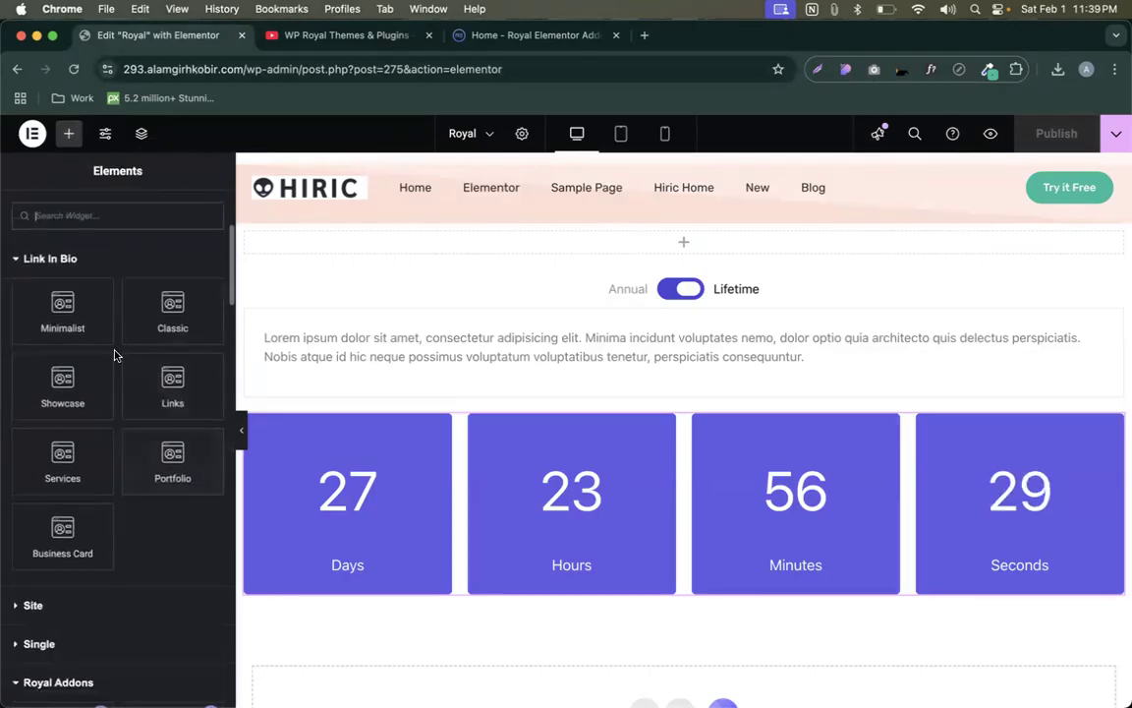
scroll(115, 355, down, 10)
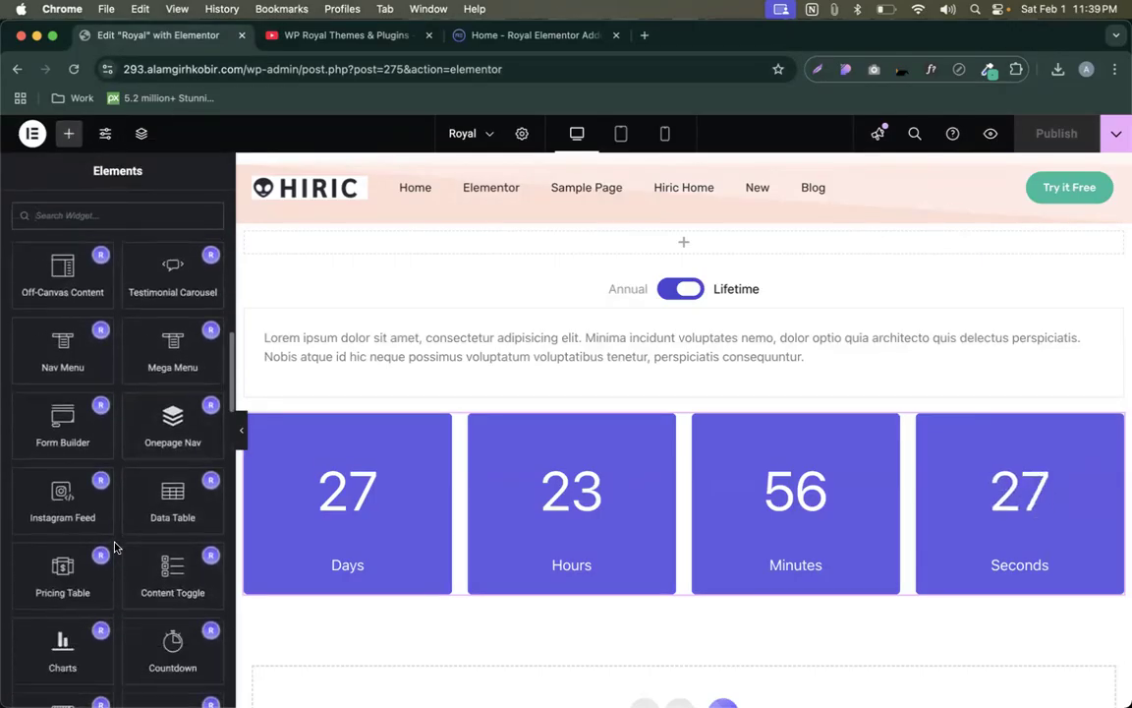
scroll(114, 546, down, 3)
scroll(462, 471, down, 8)
scroll(442, 438, up, 3)
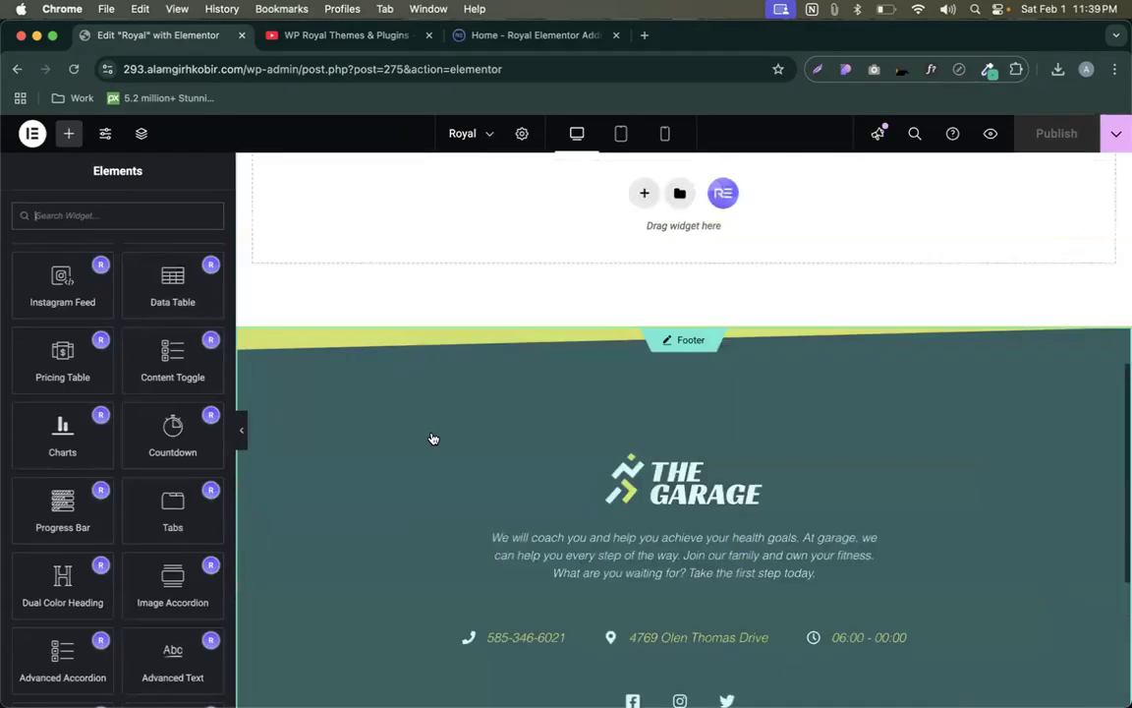
scroll(433, 438, up, 10)
scroll(432, 438, down, 3)
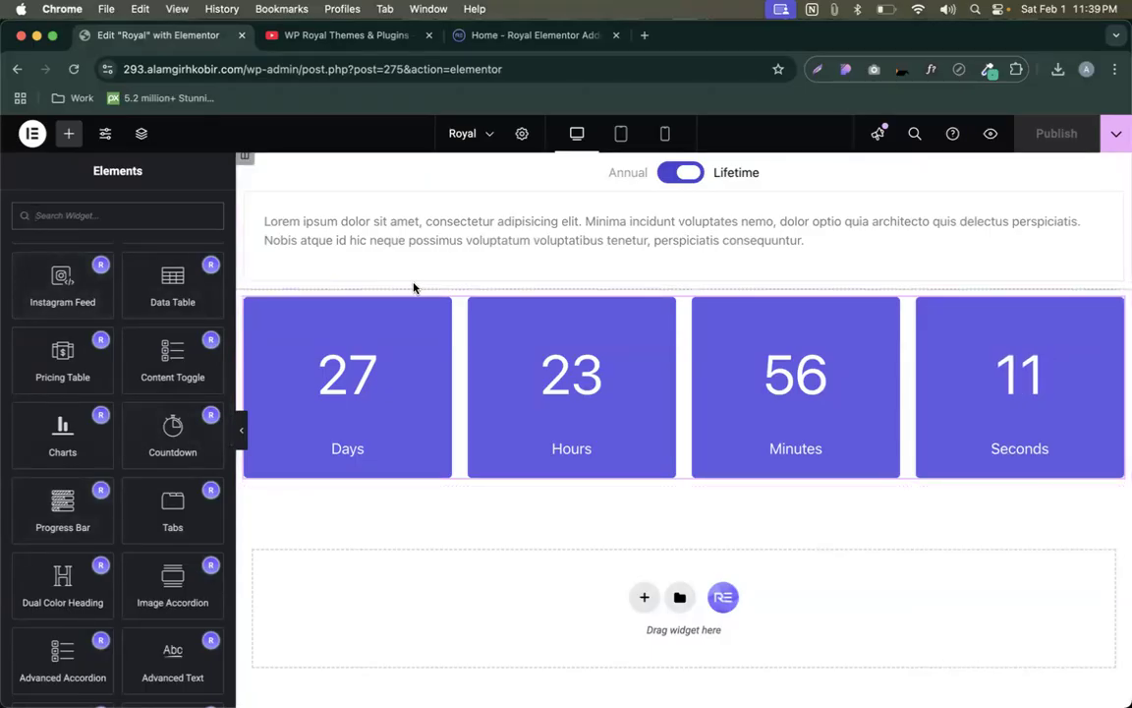
scroll(48, 359, down, 5)
scroll(43, 361, down, 15)
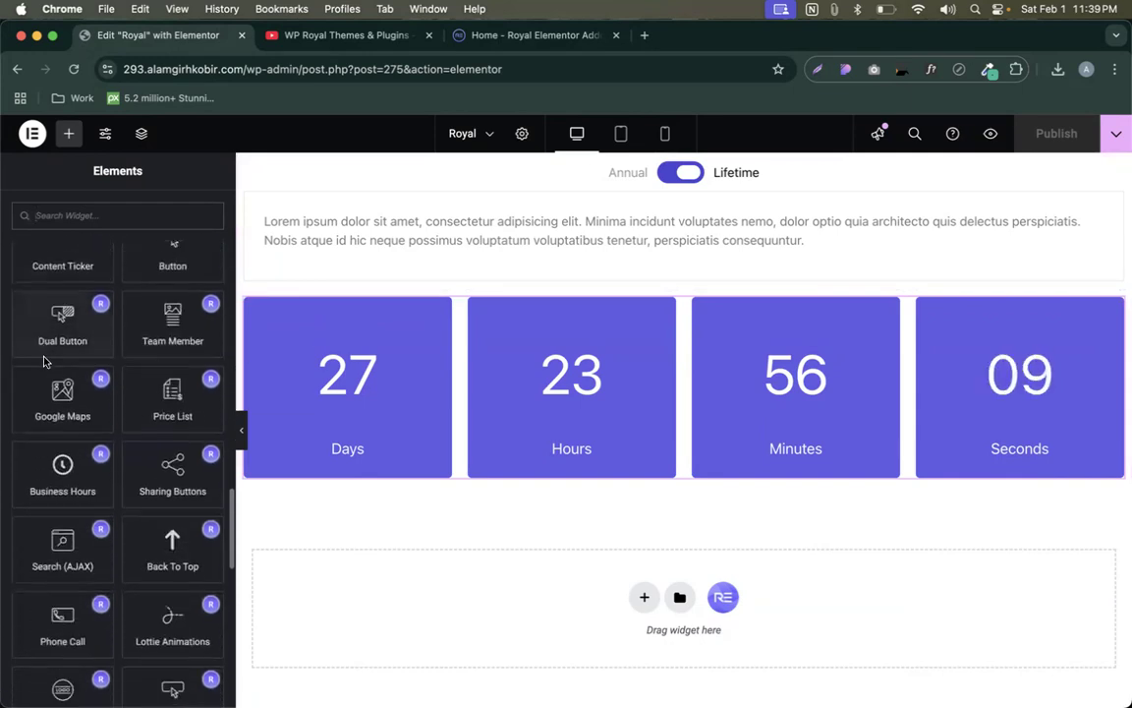
scroll(48, 326, up, 4)
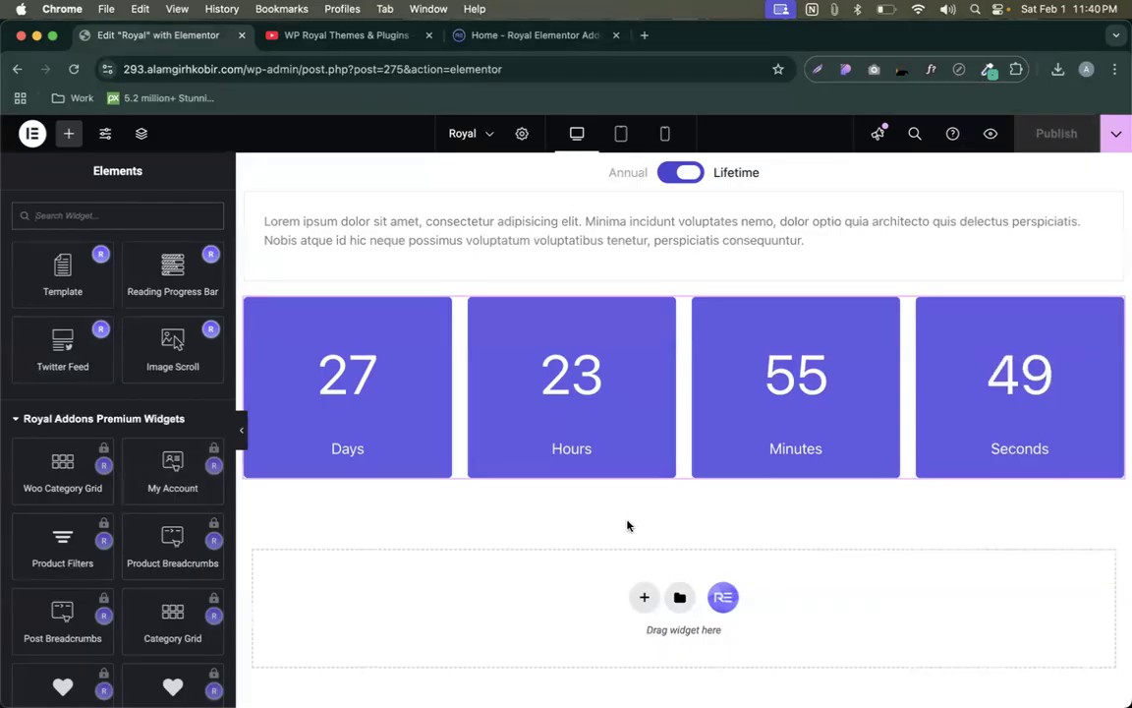
scroll(627, 536, down, 5)
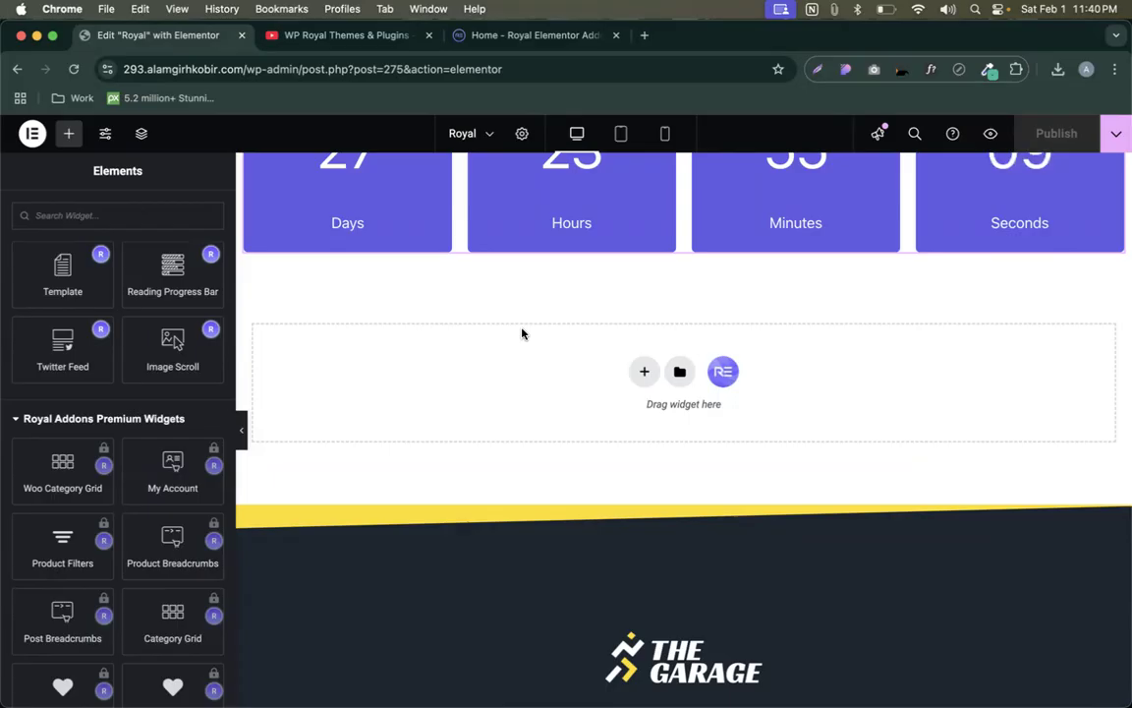
scroll(522, 334, down, 1)
scroll(521, 334, up, 5)
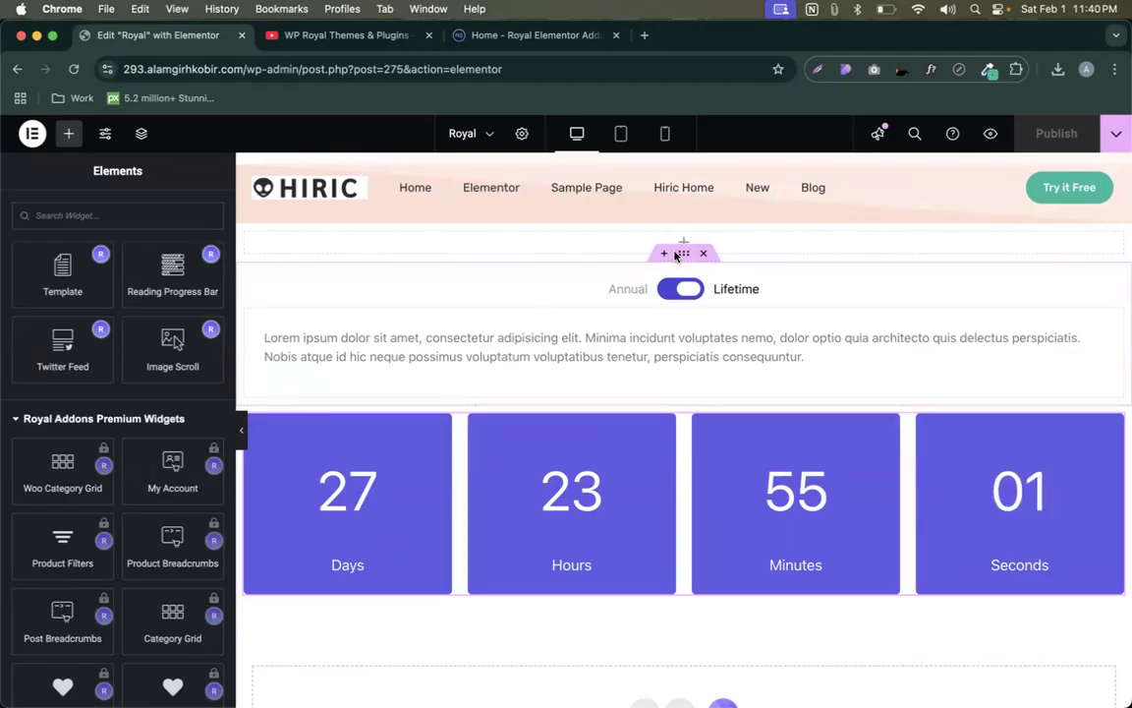
click(703, 213)
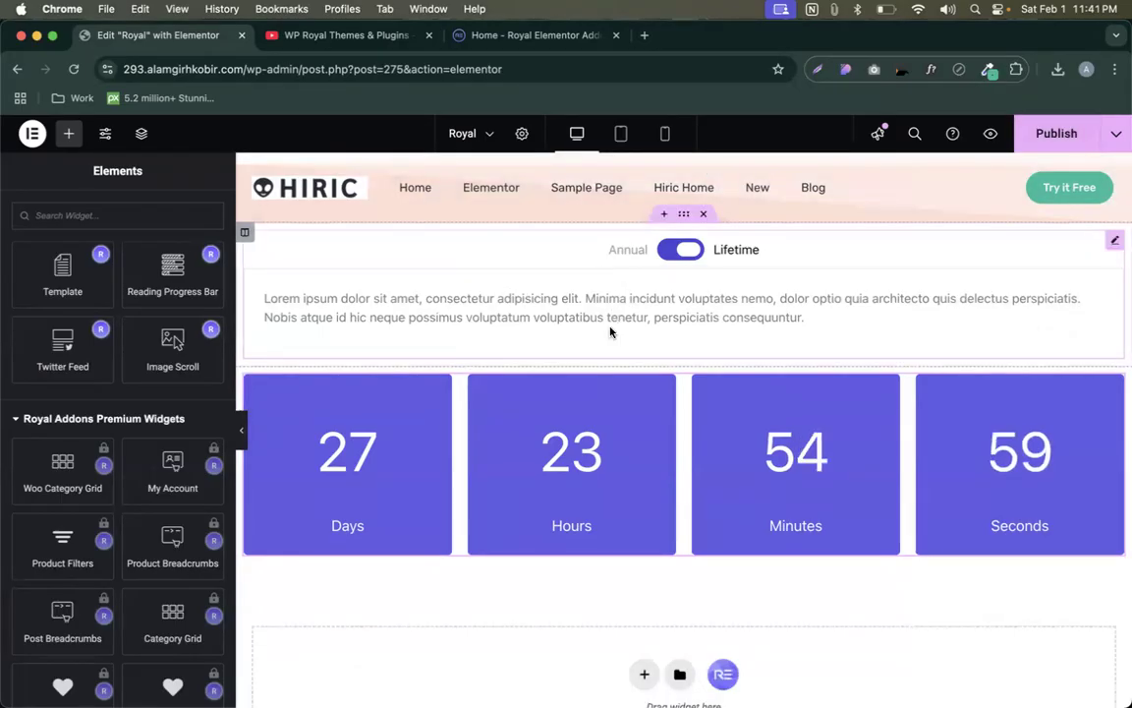